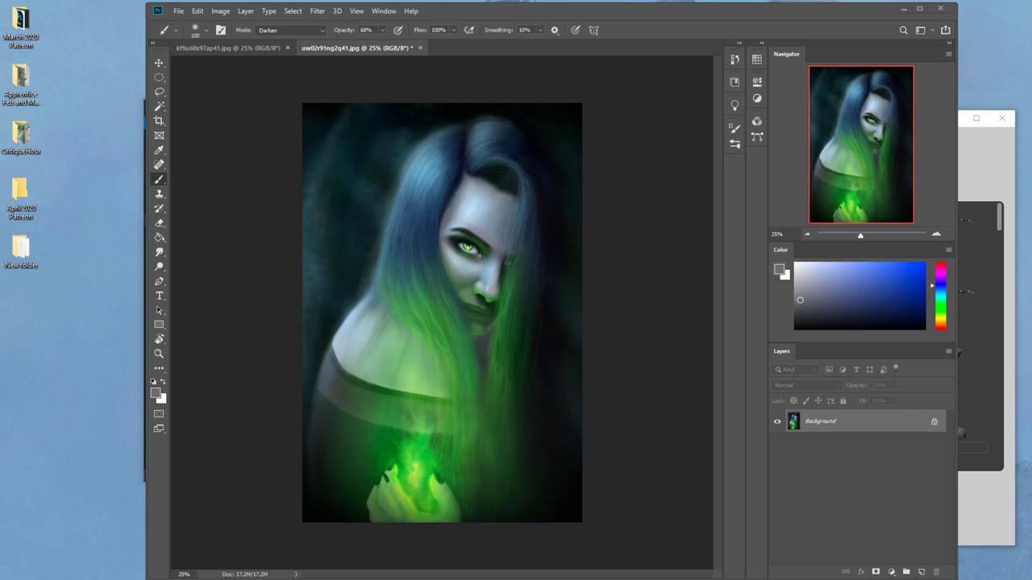
# - Dismiss the clock and calendar flyout and bring the istebrak.com Chrome window to the front
pyautogui.press('super+alt+d')
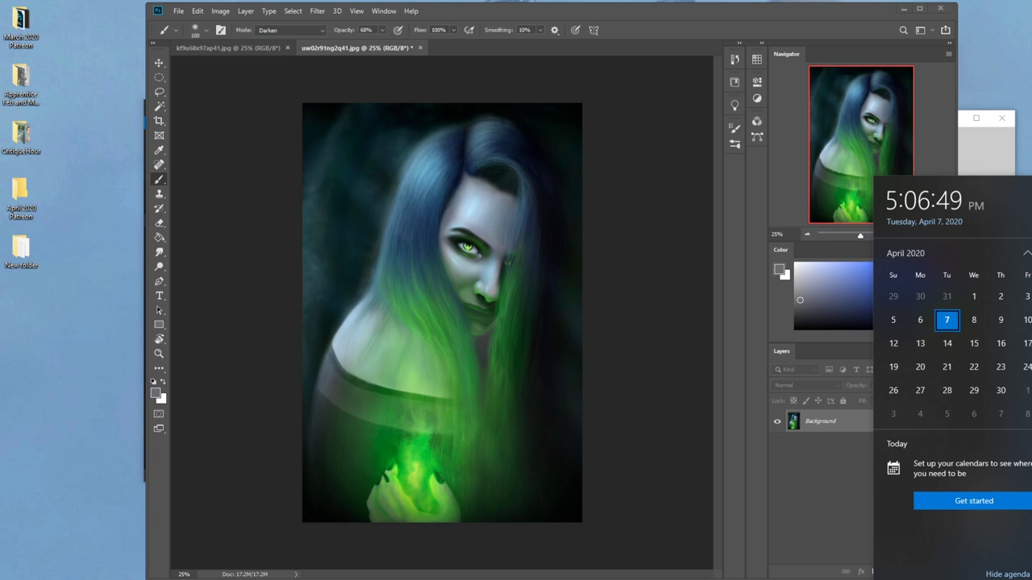
pyautogui.click(1017, 81)
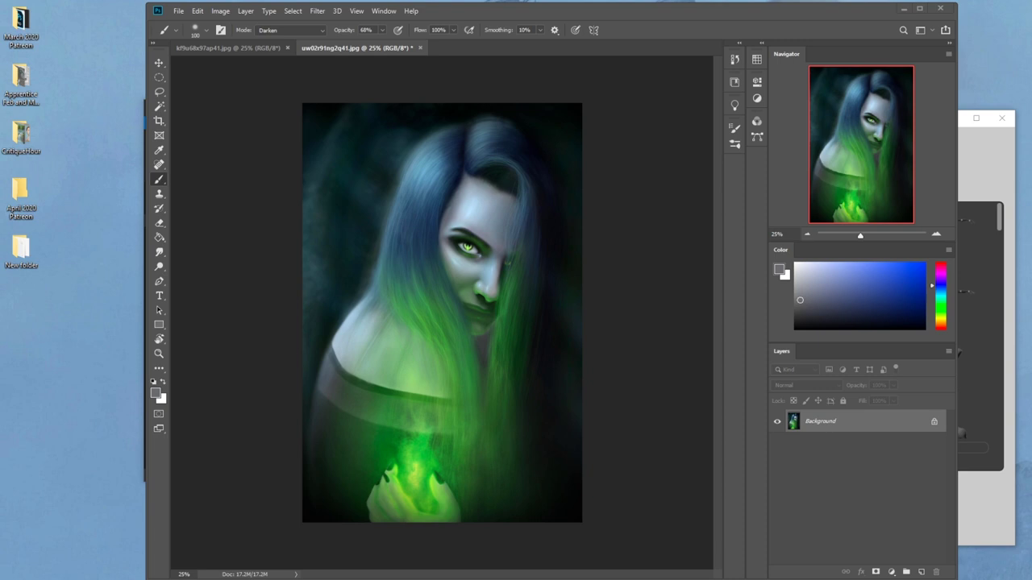
pyautogui.hotkey('alt', 'Tab')
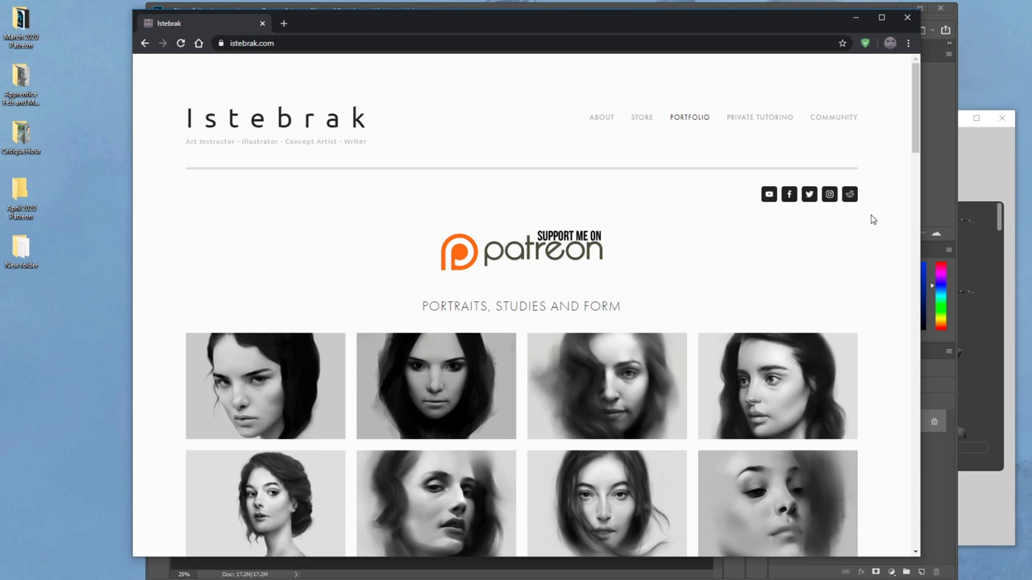
# - Open the r/istebrak subreddit in a new tab from the portfolio's Reddit icon
pyautogui.click(850, 195)
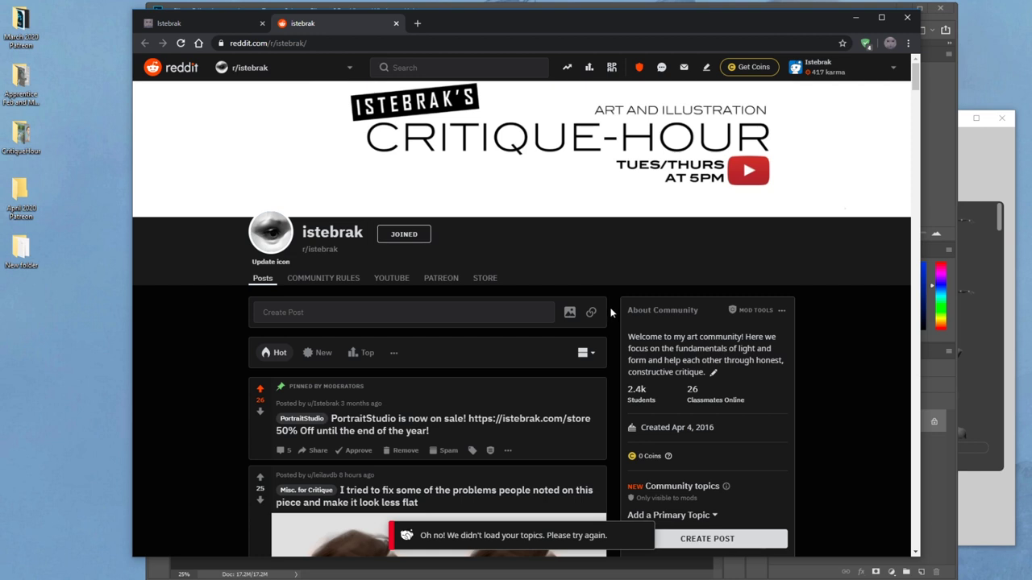
# - Browse the r/istebrak 14 Day Challenge critique posts, then return to the portfolio tab
pyautogui.scroll(-4, 610, 313)
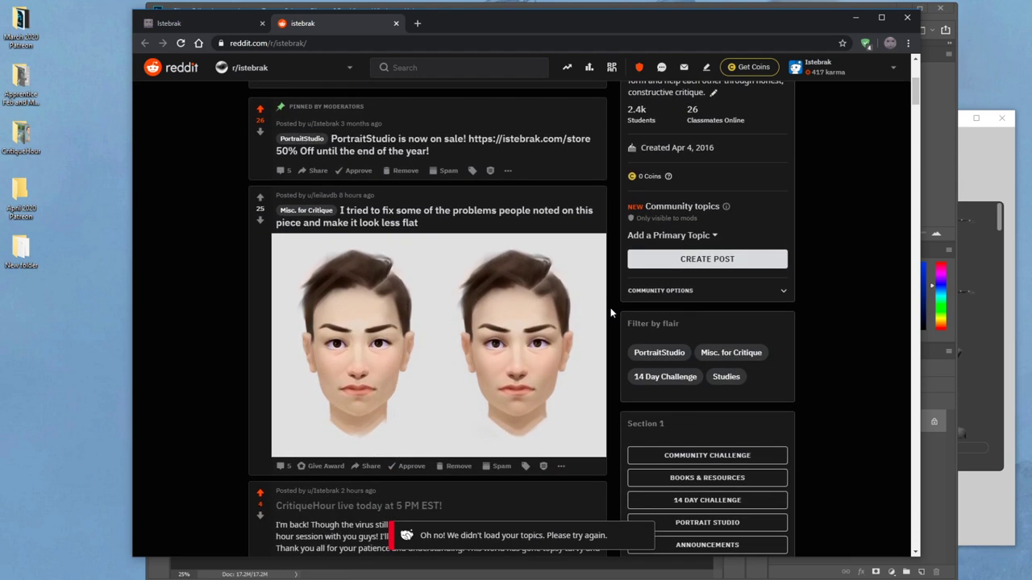
pyautogui.scroll(-11, 610, 312)
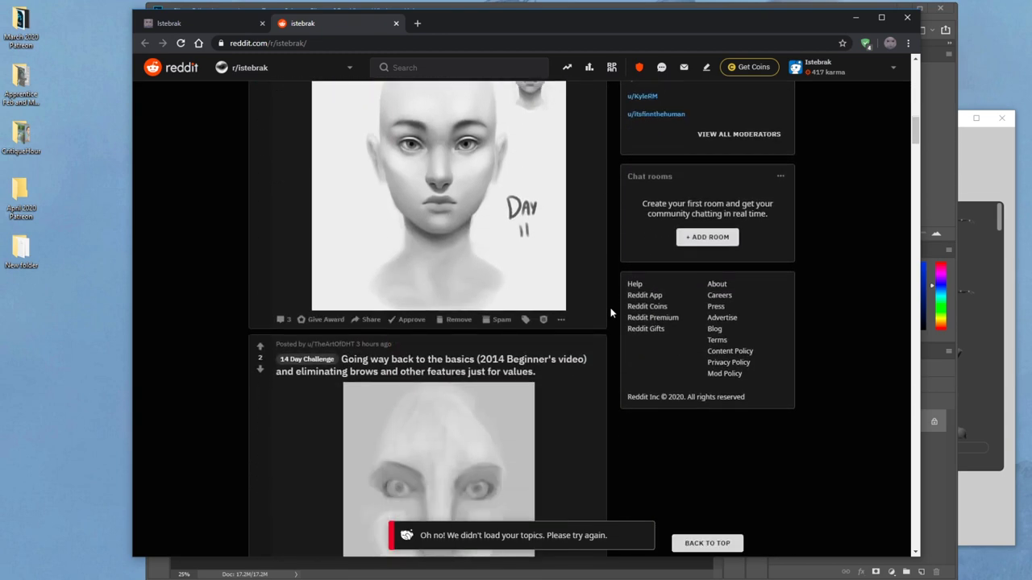
pyautogui.scroll(-6, 610, 313)
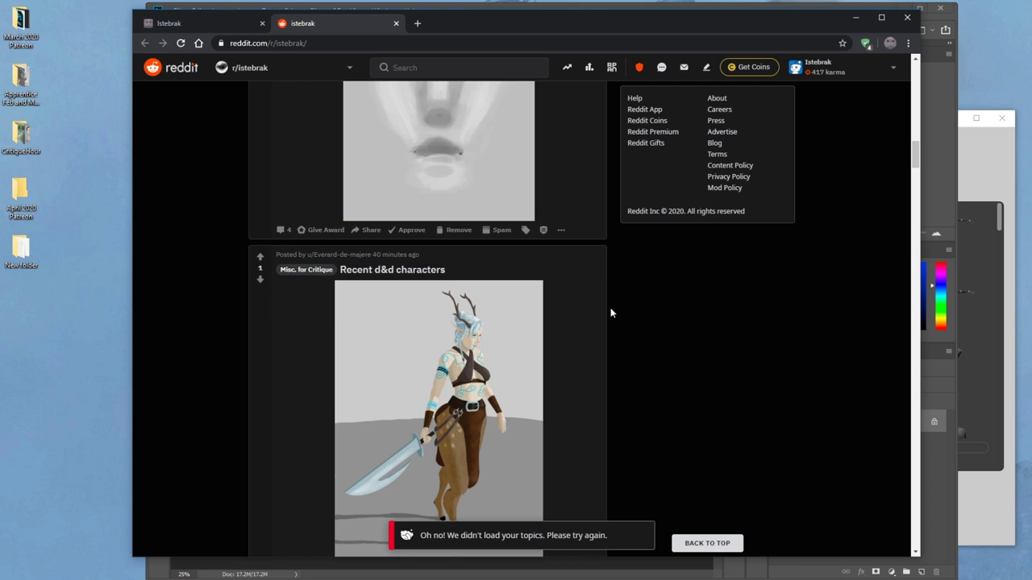
pyautogui.scroll(2, 610, 313)
pyautogui.scroll(-5, 610, 313)
pyautogui.scroll(-8, 610, 313)
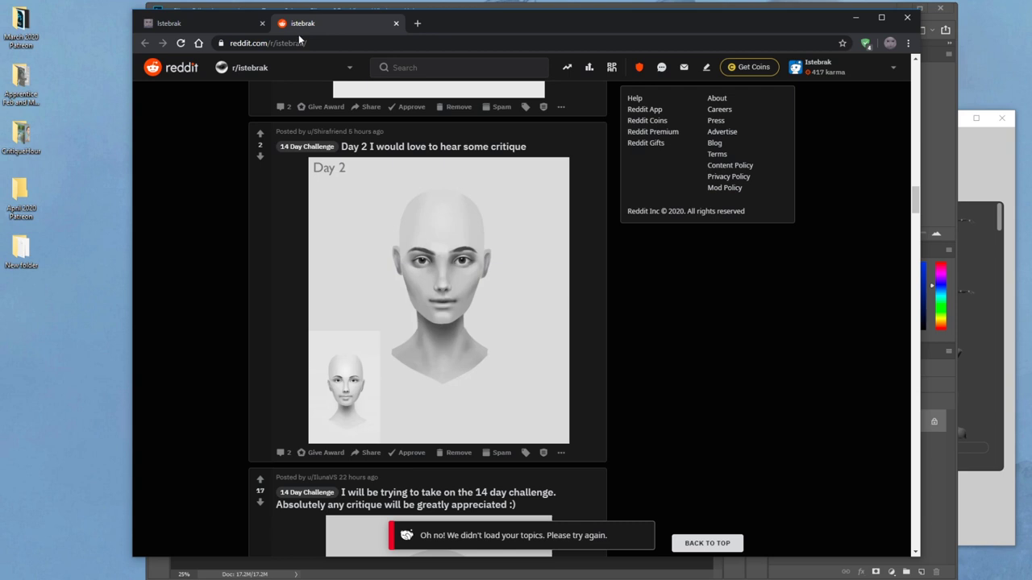
pyautogui.scroll(-4, 224, 246)
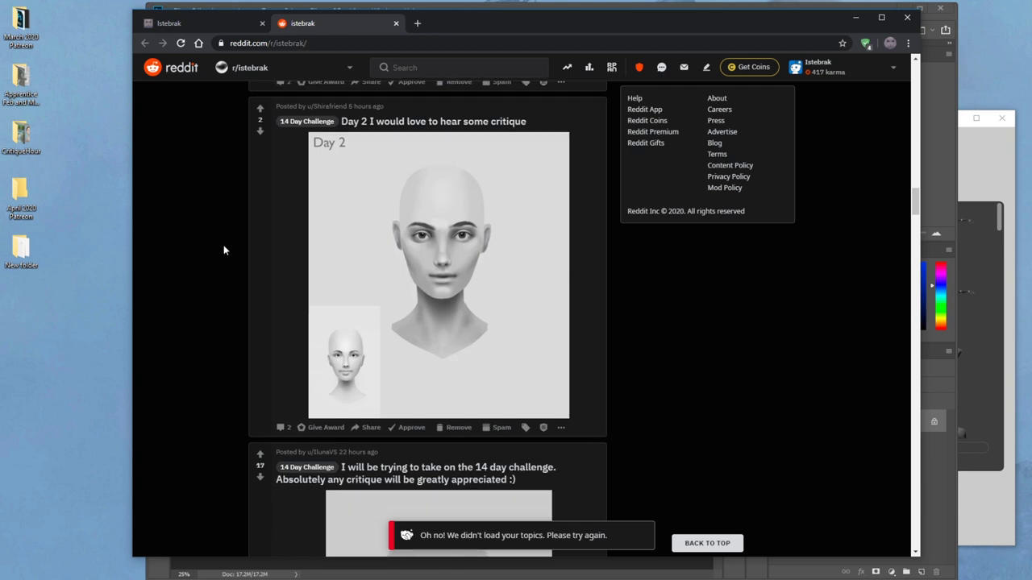
pyautogui.scroll(-7, 223, 245)
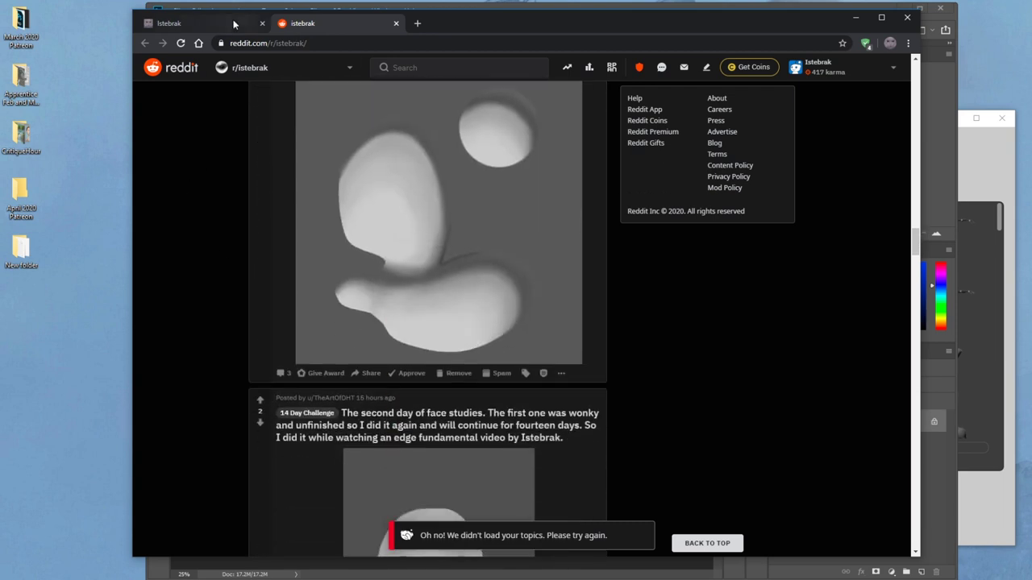
pyautogui.scroll(3, 243, 314)
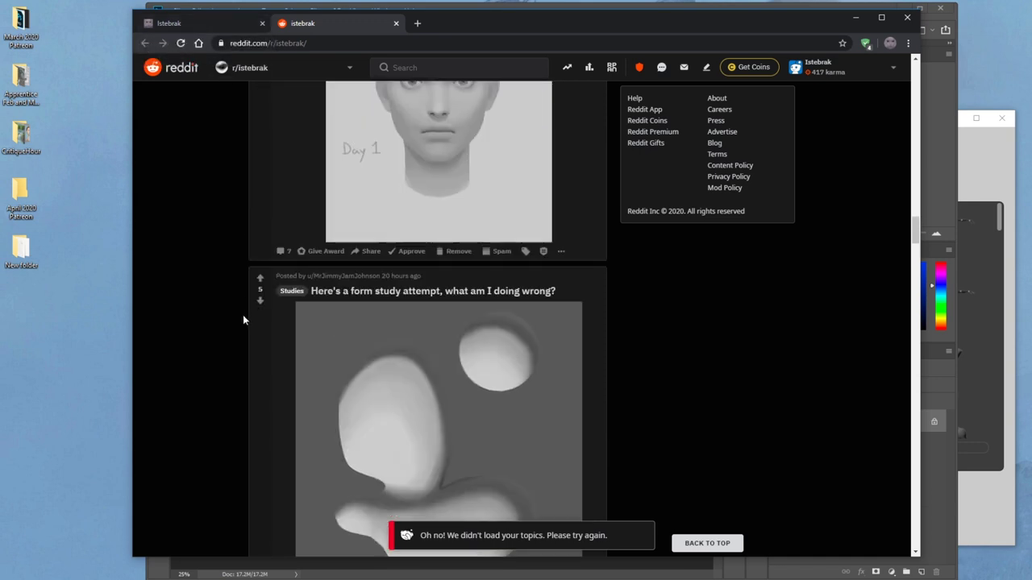
pyautogui.click(202, 24)
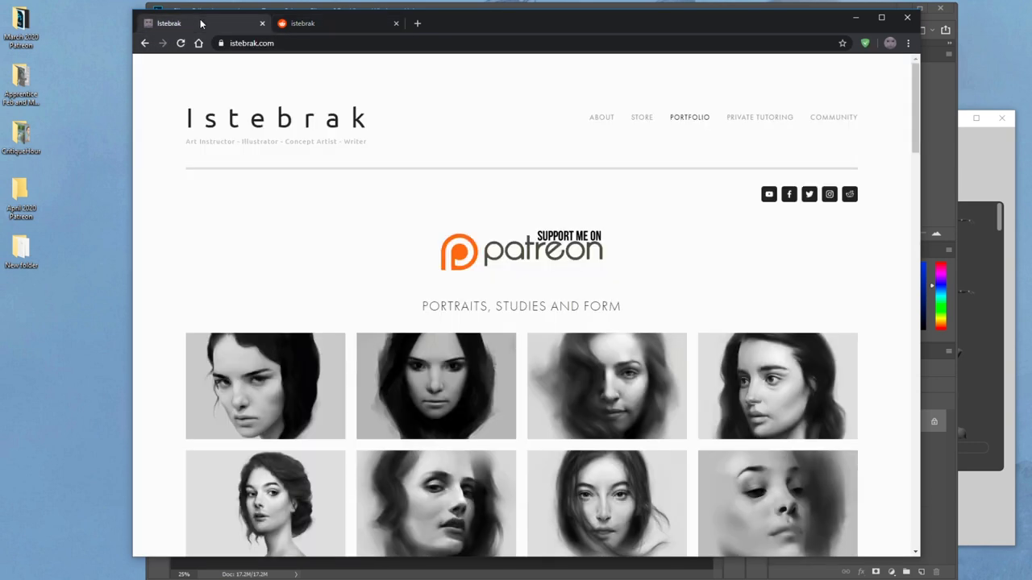
# - Open Istebrak's Patreon page from the banner and view its $1, $5 and $10 levels
pyautogui.click(548, 252)
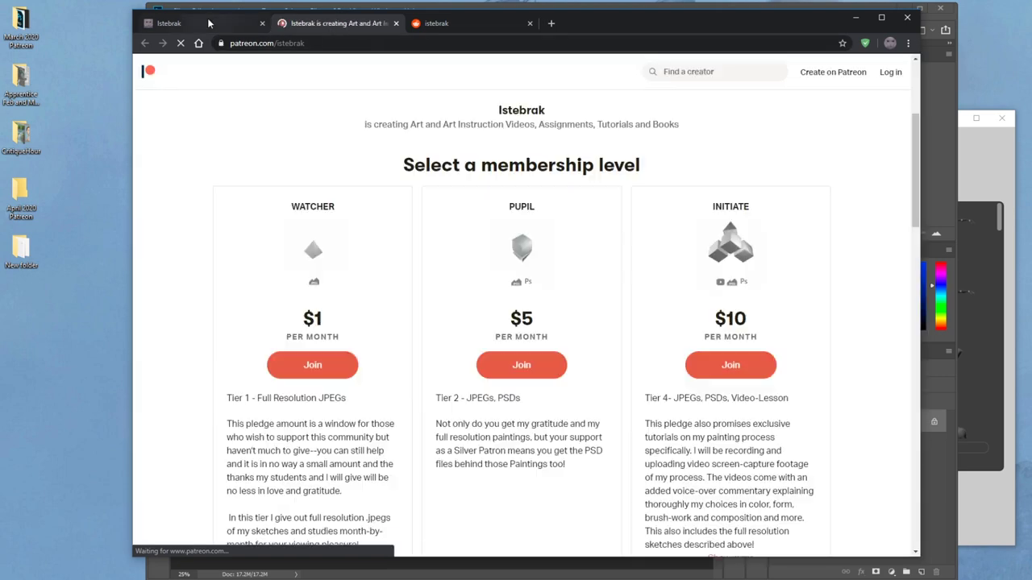
pyautogui.click(208, 22)
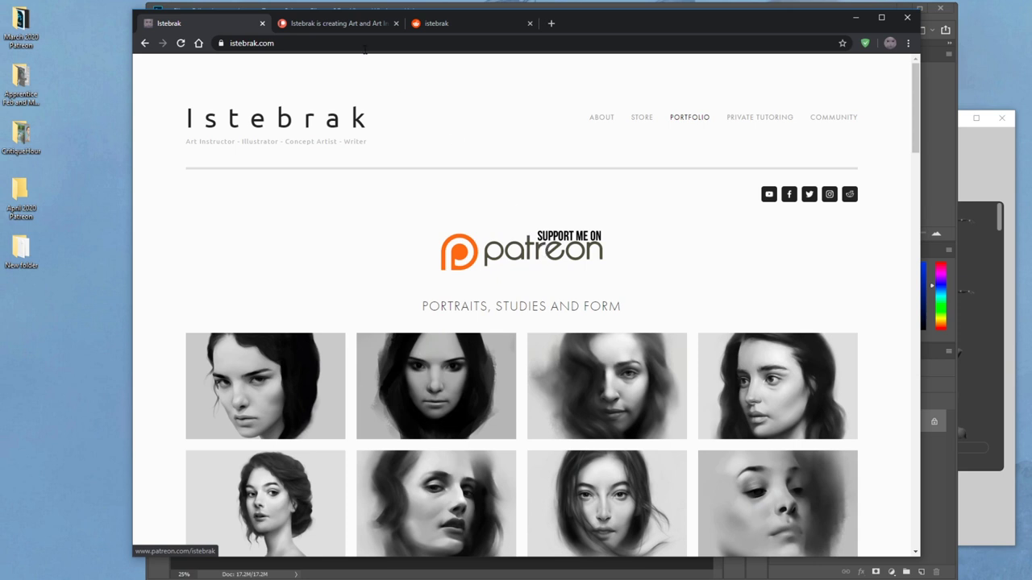
pyautogui.click(351, 24)
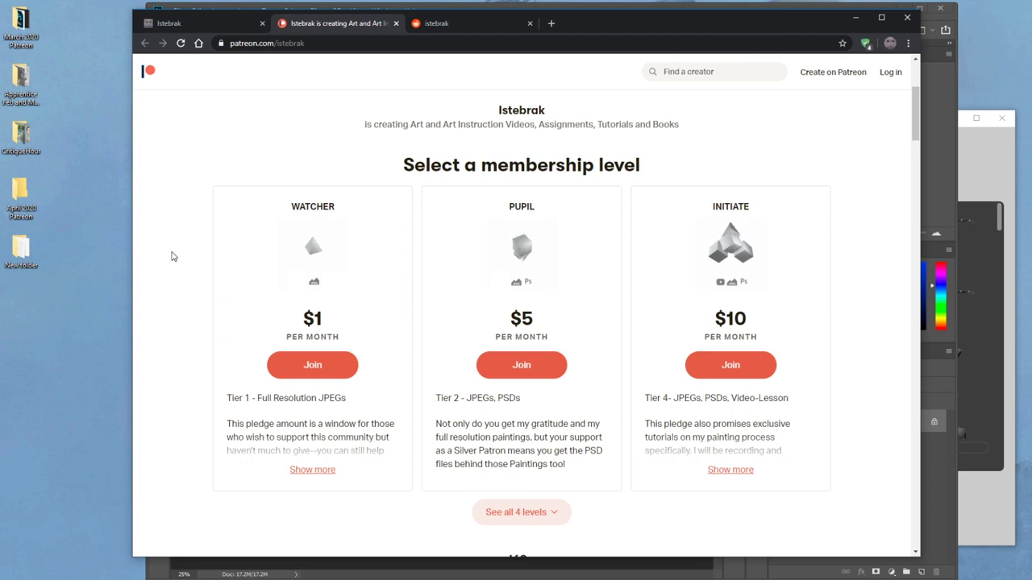
# - Reveal all 4 Patreon levels and scroll through them, including the $20 Apprentice tier
pyautogui.scroll(-3, 859, 293)
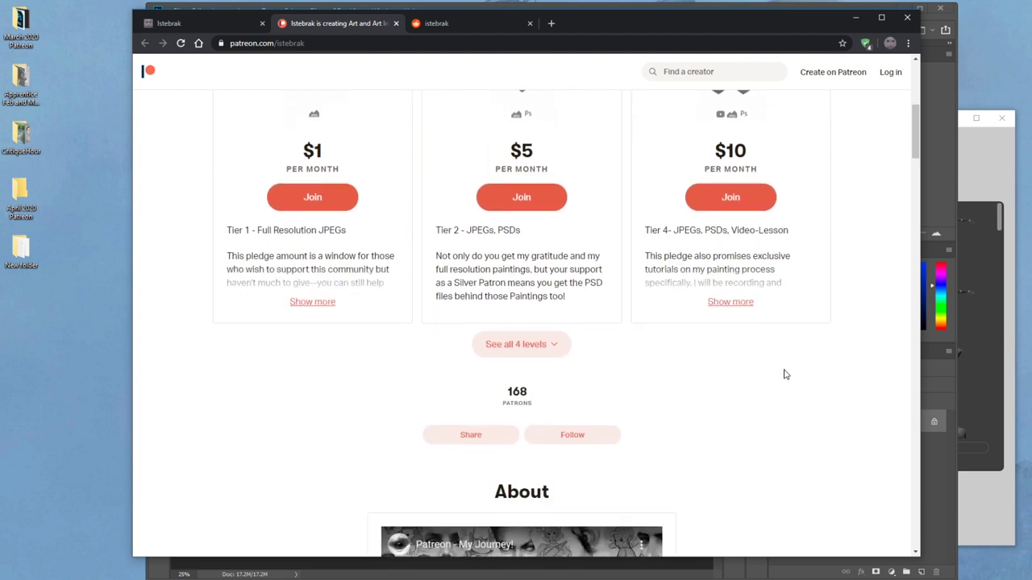
pyautogui.click(516, 347)
pyautogui.scroll(-2, 816, 324)
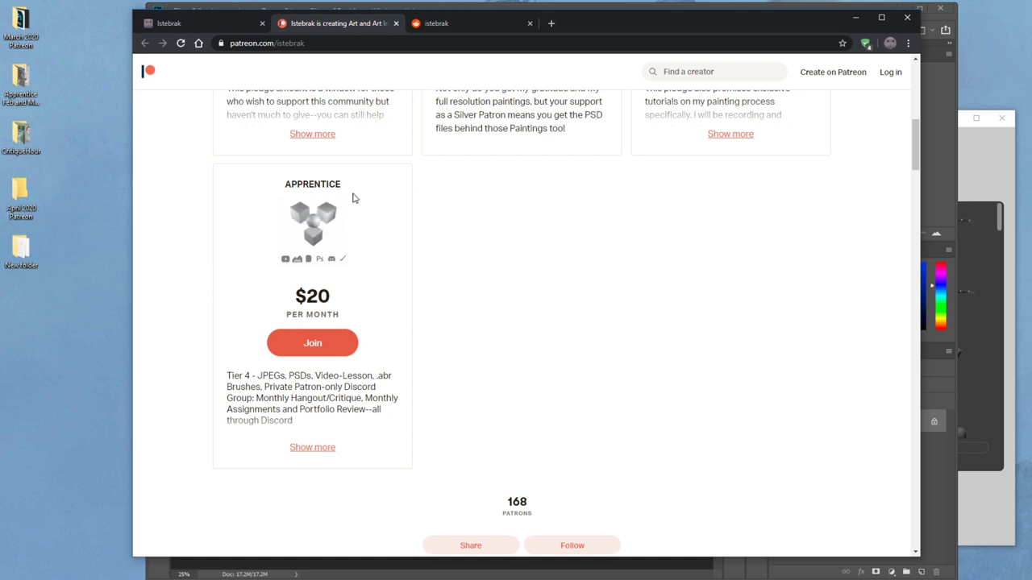
pyautogui.scroll(2, 403, 318)
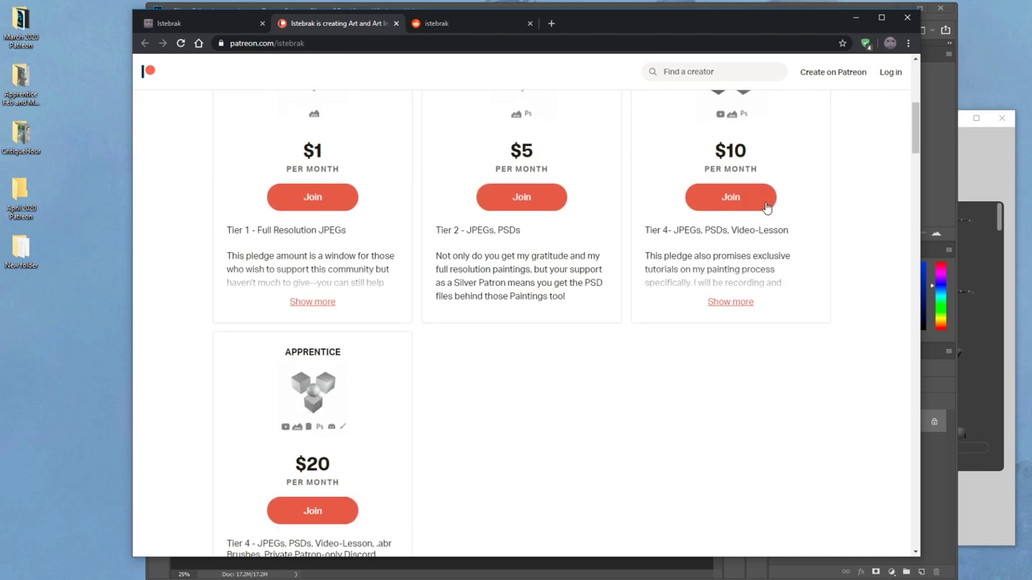
pyautogui.scroll(5, 361, 461)
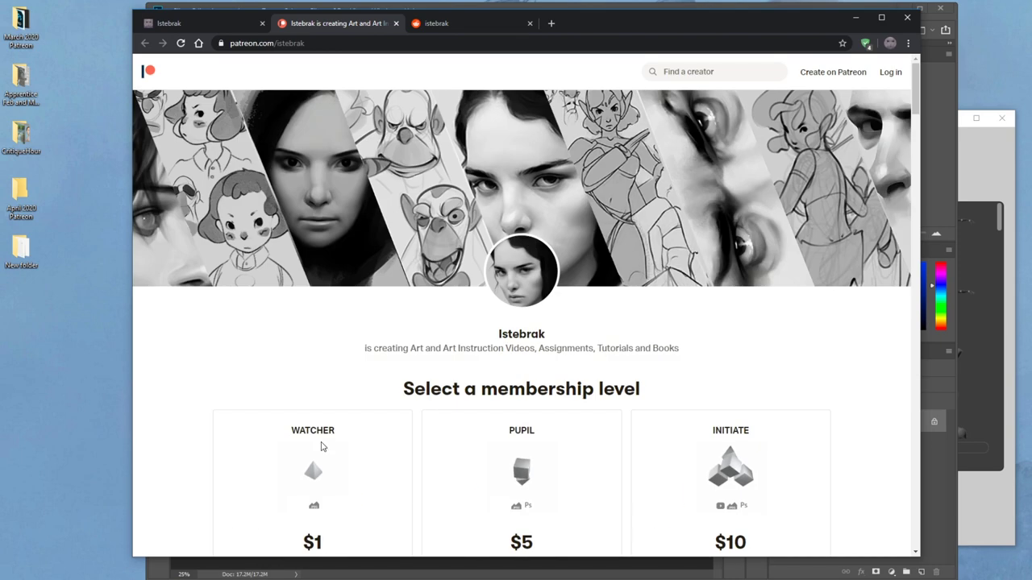
# - Cycle through the Patreon and subreddit tabs, ending on the Istebrak portfolio gallery
pyautogui.click(206, 22)
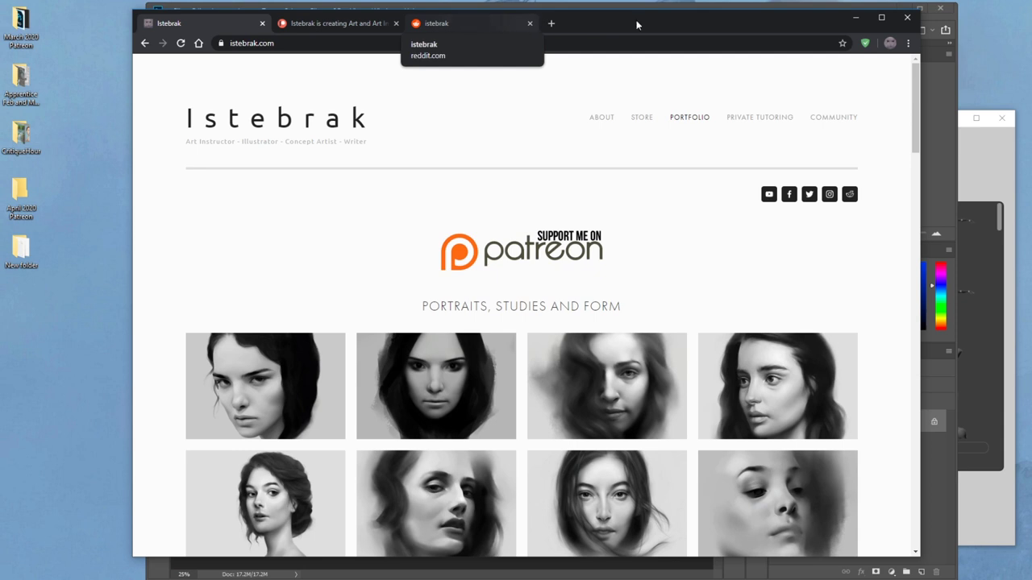
pyautogui.click(360, 27)
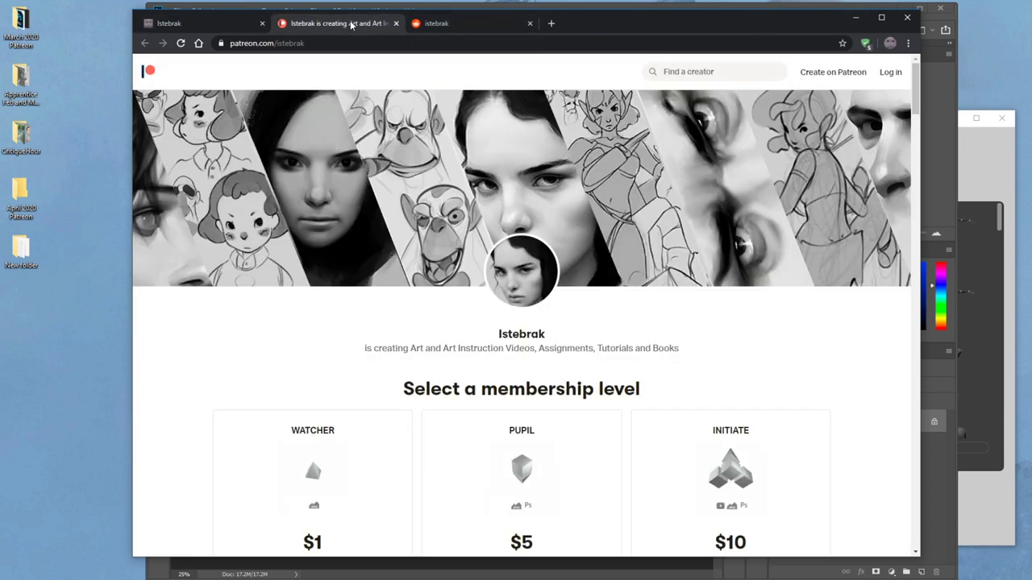
pyautogui.click(501, 18)
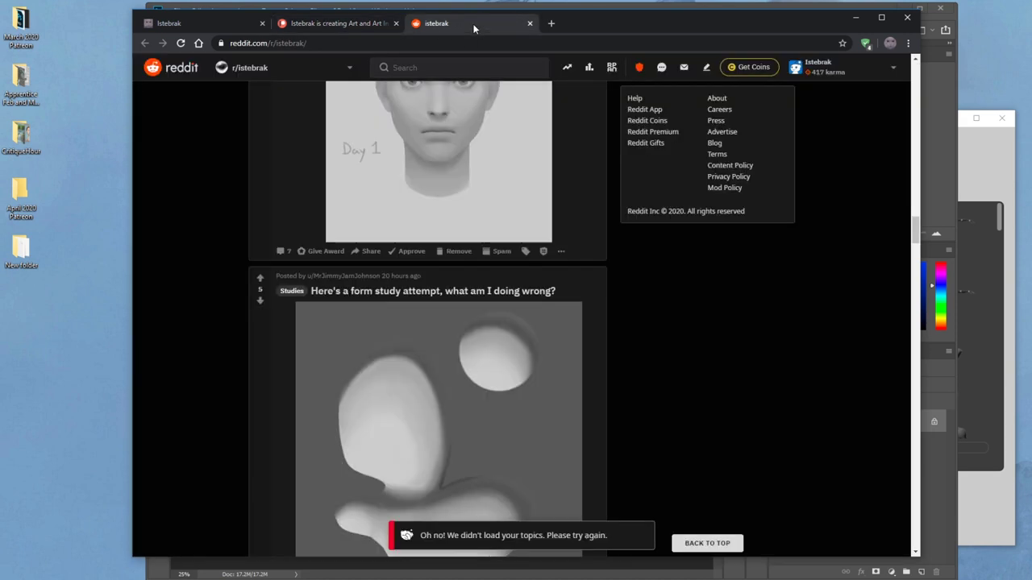
pyautogui.click(184, 23)
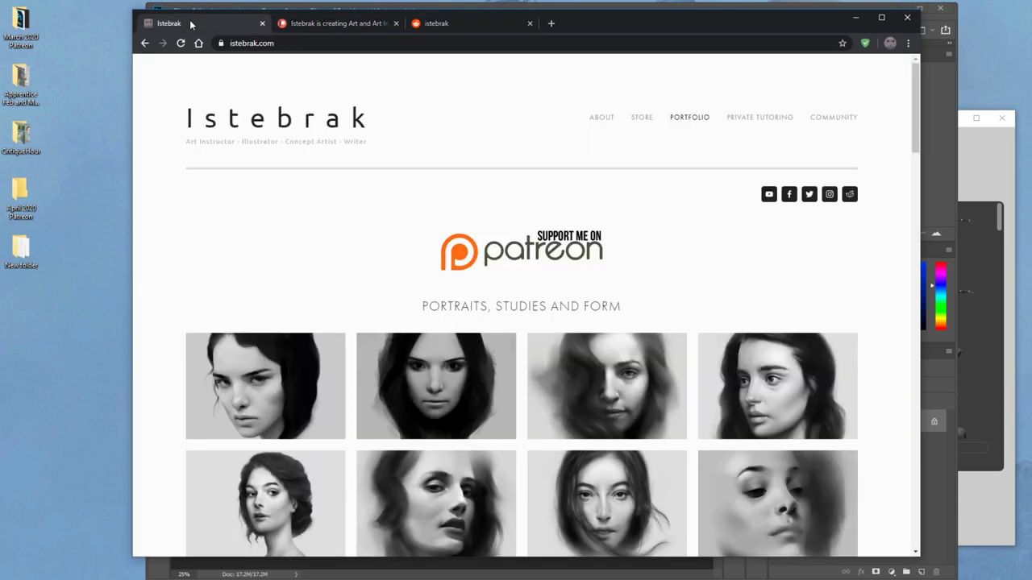
# - Return to Photoshop and sample a pale colour from the portrait
pyautogui.click(857, 17)
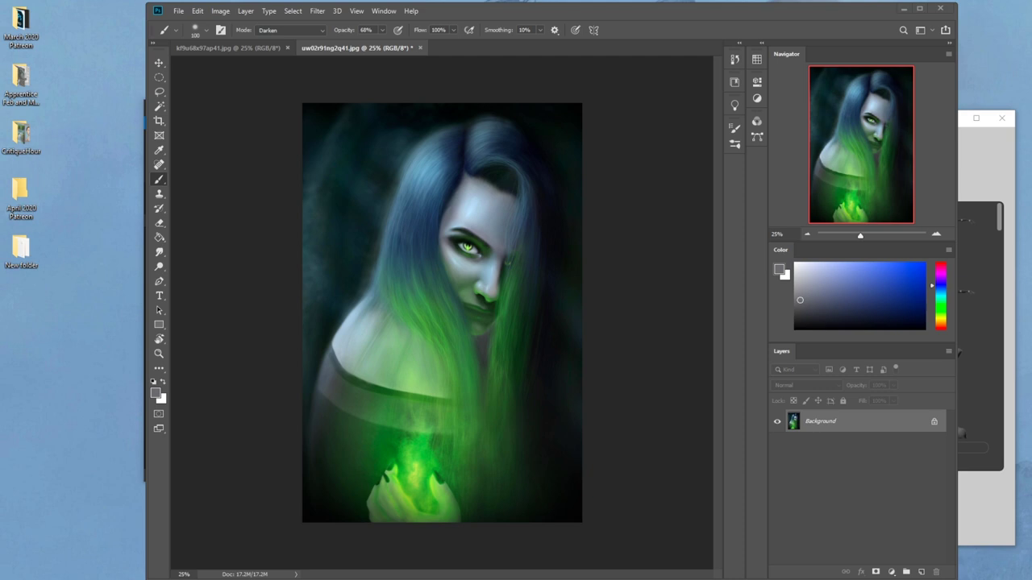
pyautogui.keyDown('alt'); pyautogui.click(484, 254); pyautogui.keyUp('alt')
# - In white with a Normal-mode brush, handwrite notes including 'anatomy' at the top-left
pyautogui.press('x')
pyautogui.click(302, 30)
pyautogui.click(300, 34)
pyautogui.moveTo(344, 144)
pyautogui.mouseDown()
pyautogui.moveTo(387, 143)
pyautogui.moveTo(315, 170)
pyautogui.moveTo(387, 121)
pyautogui.mouseUp()
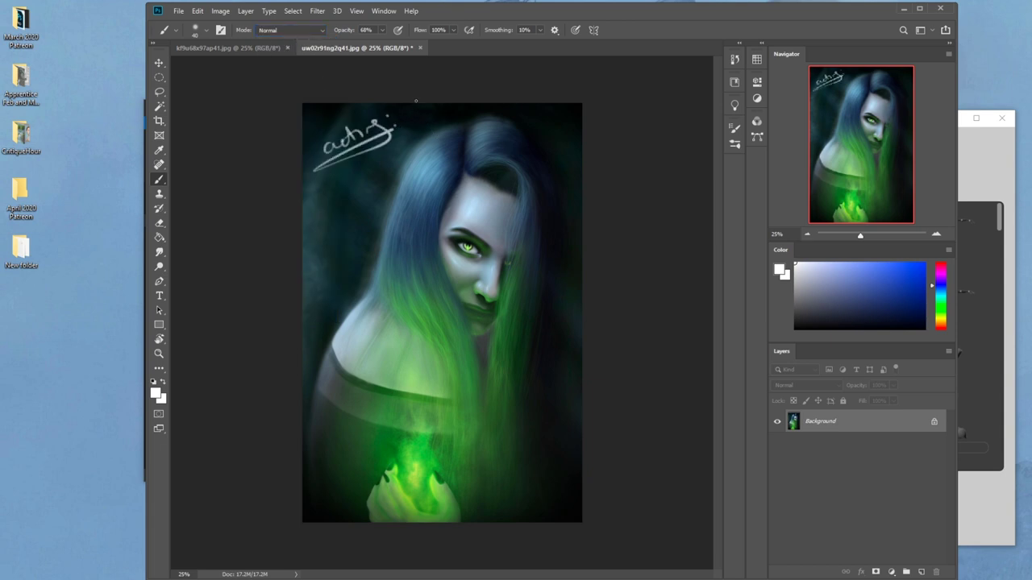
pyautogui.moveTo(334, 177)
pyautogui.mouseDown()
pyautogui.moveTo(377, 165)
pyautogui.moveTo(373, 153)
pyautogui.moveTo(412, 129)
pyautogui.moveTo(367, 179)
pyautogui.moveTo(455, 128)
pyautogui.mouseUp()
pyautogui.moveTo(401, 149); pyautogui.dragTo(413, 140)
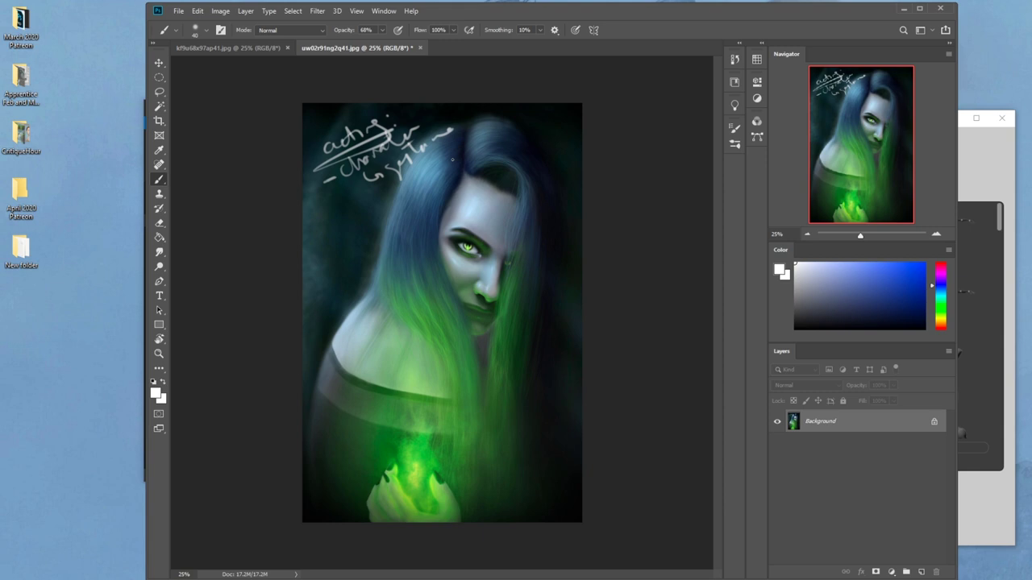
pyautogui.moveTo(392, 188); pyautogui.dragTo(468, 130)
pyautogui.moveTo(341, 243)
pyautogui.mouseDown()
pyautogui.moveTo(378, 208)
pyautogui.moveTo(448, 187)
pyautogui.moveTo(330, 259)
pyautogui.moveTo(300, 263)
pyautogui.mouseUp()
pyautogui.moveTo(319, 321); pyautogui.dragTo(367, 305)
pyautogui.hotkey('ctrl', 'z')
# - Draw white guide lines, an arch and a V-line across the face, plus notes by the eye
pyautogui.moveTo(300, 301); pyautogui.dragTo(639, 301)
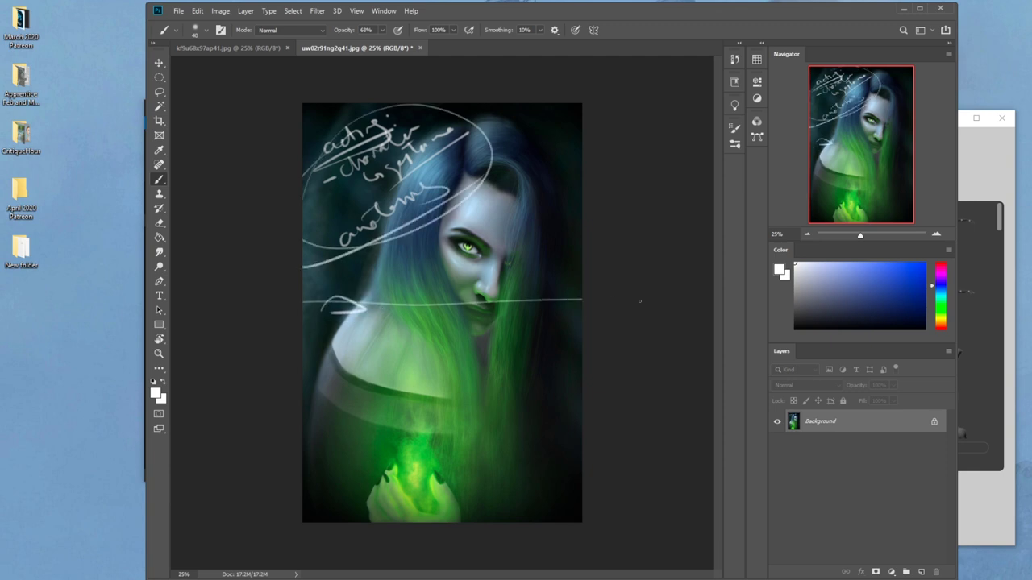
pyautogui.moveTo(410, 420)
pyautogui.mouseDown()
pyautogui.moveTo(516, 348)
pyautogui.moveTo(583, 376)
pyautogui.mouseUp()
pyautogui.moveTo(411, 436); pyautogui.dragTo(583, 433)
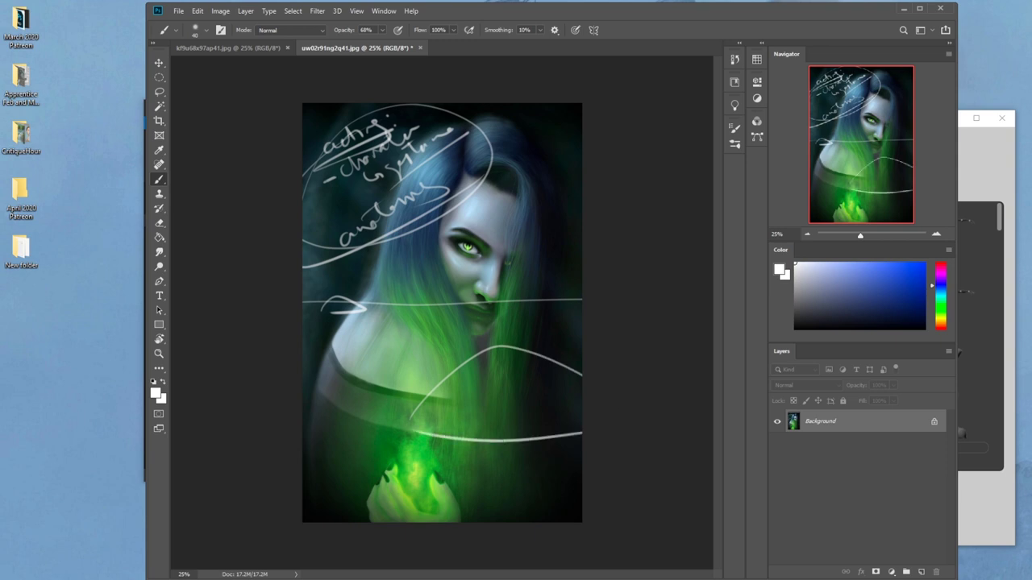
pyautogui.moveTo(496, 264); pyautogui.dragTo(496, 361)
pyautogui.moveTo(480, 339); pyautogui.dragTo(511, 347)
pyautogui.moveTo(477, 244); pyautogui.dragTo(522, 208)
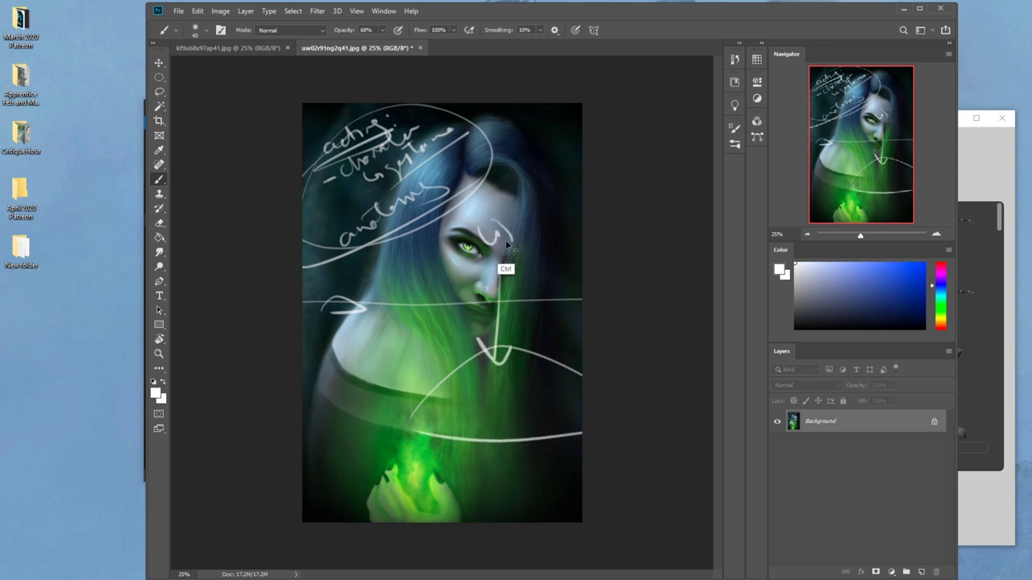
pyautogui.hotkey('ctrl', 'z')
pyautogui.moveTo(480, 228)
pyautogui.mouseDown()
pyautogui.moveTo(521, 212)
pyautogui.moveTo(556, 219)
pyautogui.mouseUp()
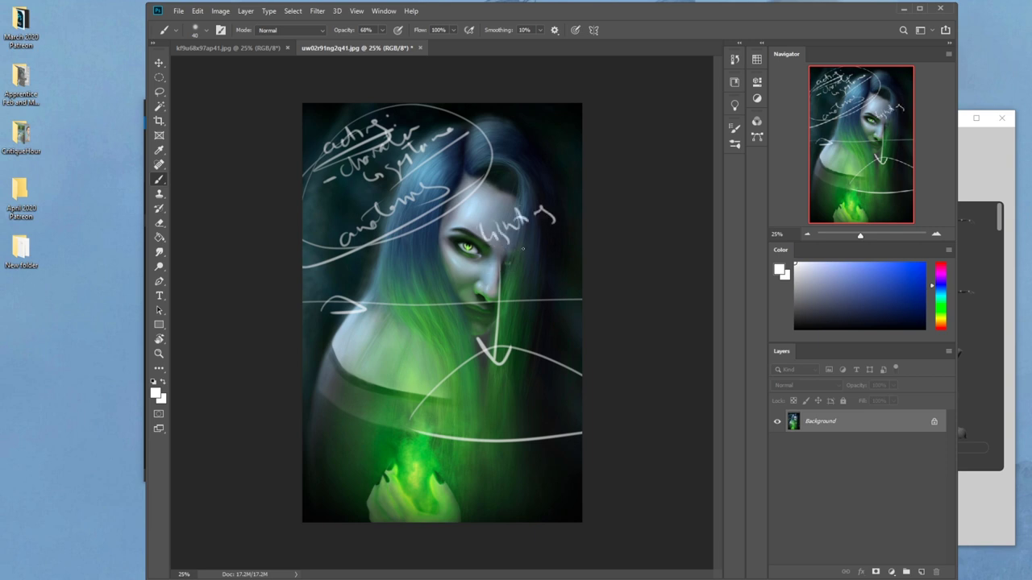
pyautogui.moveTo(482, 255); pyautogui.dragTo(553, 215)
# - Circle the notes with loops and a larger ellipse, adding an oval and scribbles over them
pyautogui.moveTo(481, 115)
pyautogui.mouseDown()
pyautogui.moveTo(310, 202)
pyautogui.moveTo(347, 106)
pyautogui.moveTo(435, 107)
pyautogui.moveTo(423, 114)
pyautogui.mouseUp()
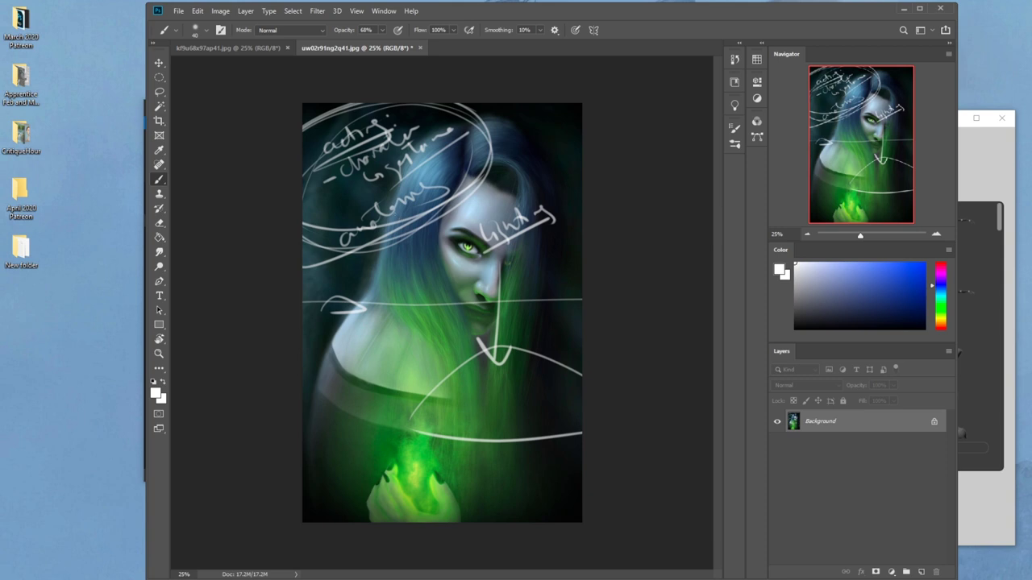
pyautogui.moveTo(437, 153)
pyautogui.mouseDown()
pyautogui.moveTo(478, 152)
pyautogui.moveTo(491, 119)
pyautogui.moveTo(545, 111)
pyautogui.mouseUp()
pyautogui.moveTo(322, 258)
pyautogui.mouseDown()
pyautogui.moveTo(551, 130)
pyautogui.moveTo(308, 242)
pyautogui.moveTo(347, 250)
pyautogui.moveTo(432, 176)
pyautogui.moveTo(320, 255)
pyautogui.mouseUp()
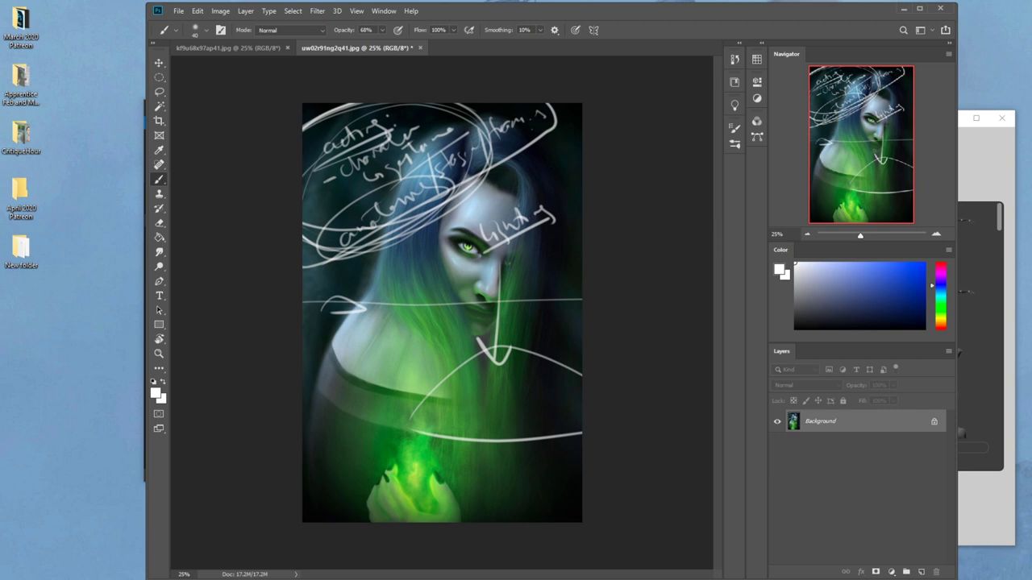
pyautogui.moveTo(382, 103)
pyautogui.mouseDown()
pyautogui.moveTo(409, 161)
pyautogui.moveTo(314, 129)
pyautogui.mouseUp()
pyautogui.moveTo(408, 105); pyautogui.dragTo(435, 121)
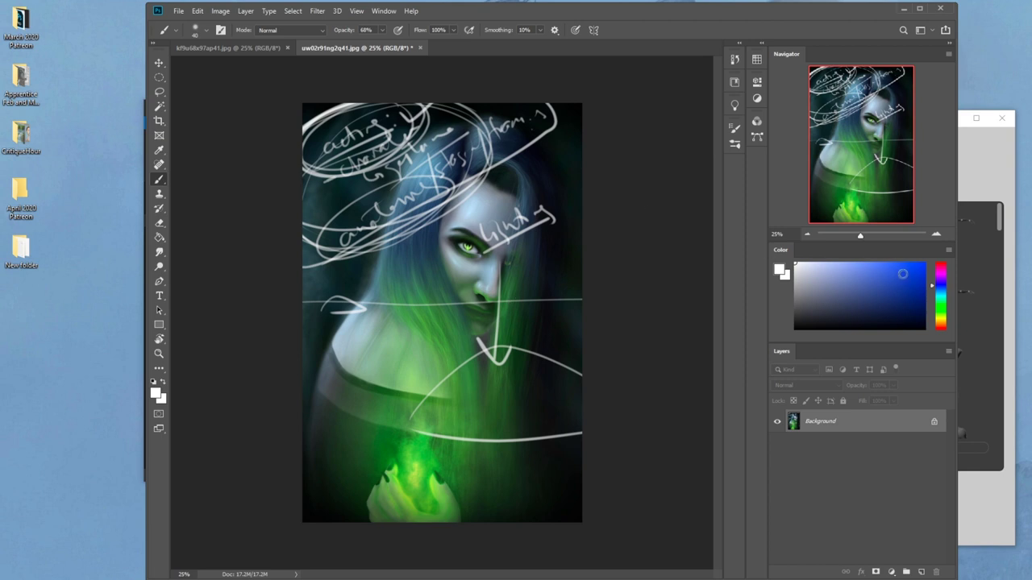
pyautogui.click(940, 265)
# - In red, mark the hair, cheek and hand and draw curves from the shoulder downward
pyautogui.click(924, 263)
pyautogui.moveTo(491, 194); pyautogui.dragTo(543, 167)
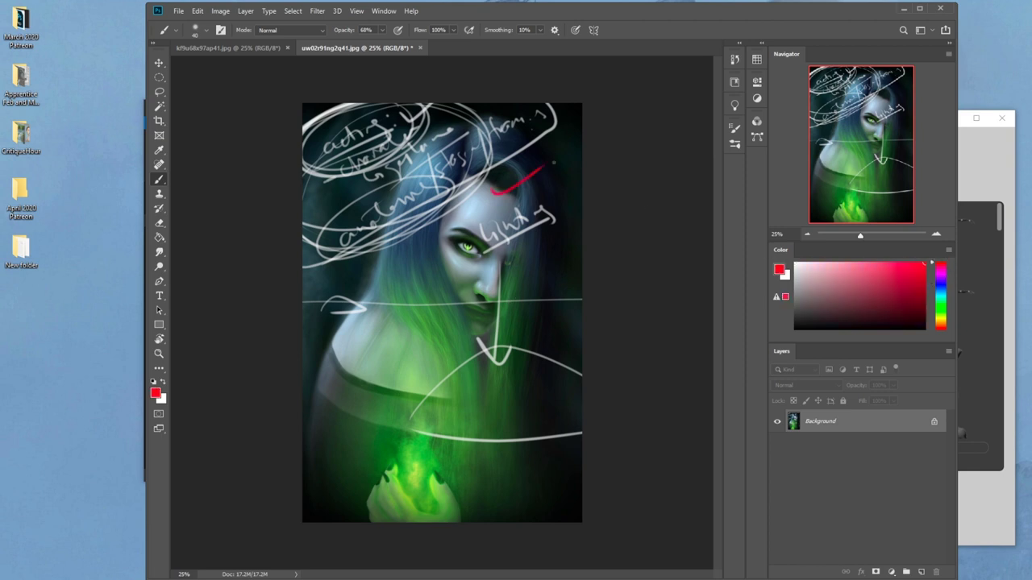
pyautogui.moveTo(430, 285); pyautogui.dragTo(458, 267)
pyautogui.moveTo(418, 520)
pyautogui.mouseDown()
pyautogui.moveTo(402, 483)
pyautogui.moveTo(438, 458)
pyautogui.mouseUp()
pyautogui.moveTo(386, 309)
pyautogui.mouseDown()
pyautogui.moveTo(479, 390)
pyautogui.moveTo(501, 522)
pyautogui.mouseUp()
pyautogui.moveTo(483, 394); pyautogui.dragTo(539, 523)
pyautogui.moveTo(434, 475); pyautogui.dragTo(450, 508)
pyautogui.moveTo(517, 452); pyautogui.dragTo(559, 524)
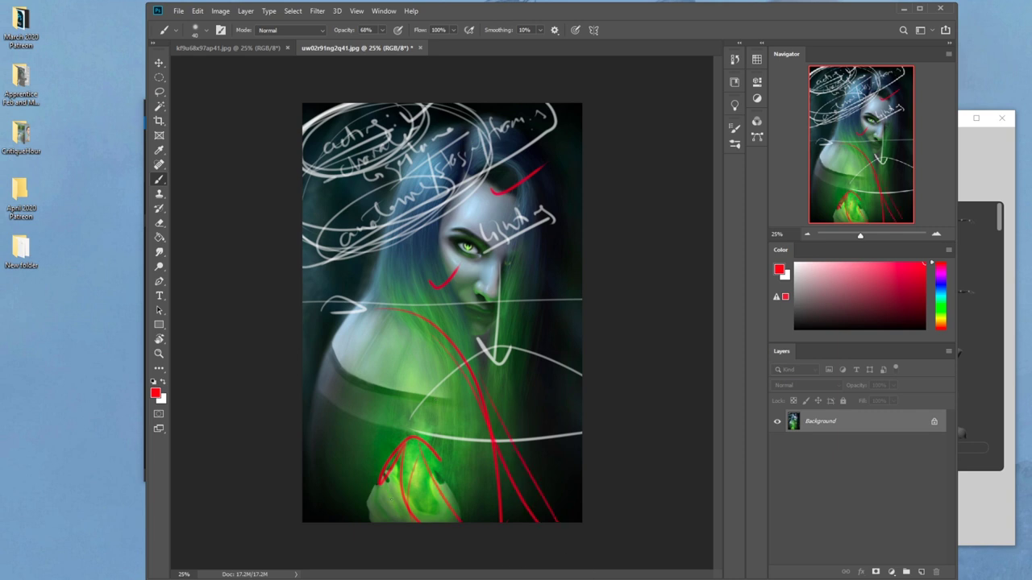
# - Circle the glowing hand in red and draw two vertical red lines down the face
pyautogui.moveTo(372, 456)
pyautogui.mouseDown()
pyautogui.moveTo(387, 500)
pyautogui.moveTo(403, 509)
pyautogui.mouseUp()
pyautogui.moveTo(363, 435); pyautogui.dragTo(355, 506)
pyautogui.moveTo(413, 363)
pyautogui.mouseDown()
pyautogui.moveTo(424, 477)
pyautogui.moveTo(442, 454)
pyautogui.mouseUp()
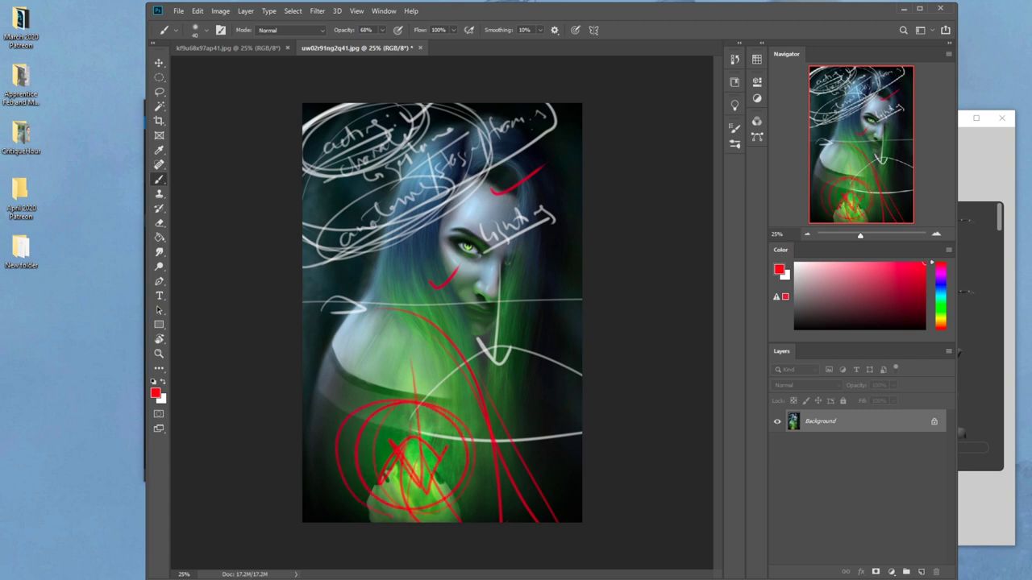
pyautogui.moveTo(455, 179); pyautogui.dragTo(457, 295)
pyautogui.moveTo(500, 227); pyautogui.dragTo(500, 460)
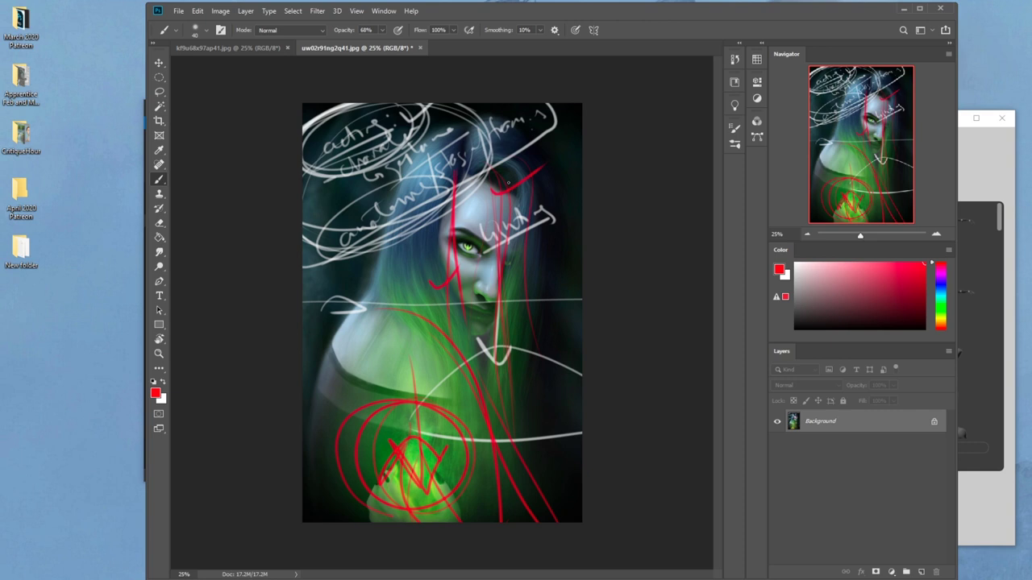
# - Outline and hatch a tall red patch on the chest
pyautogui.moveTo(387, 278); pyautogui.dragTo(384, 355)
pyautogui.moveTo(409, 292); pyautogui.dragTo(394, 359)
pyautogui.moveTo(387, 282)
pyautogui.mouseDown()
pyautogui.moveTo(404, 329)
pyautogui.moveTo(388, 348)
pyautogui.moveTo(405, 326)
pyautogui.moveTo(409, 351)
pyautogui.mouseUp()
# - Add short red strokes beside the chest patch, a vertical body line and red strands over the head
pyautogui.moveTo(360, 301)
pyautogui.mouseDown()
pyautogui.moveTo(429, 286)
pyautogui.moveTo(437, 298)
pyautogui.moveTo(345, 310)
pyautogui.moveTo(417, 245)
pyautogui.moveTo(335, 311)
pyautogui.mouseUp()
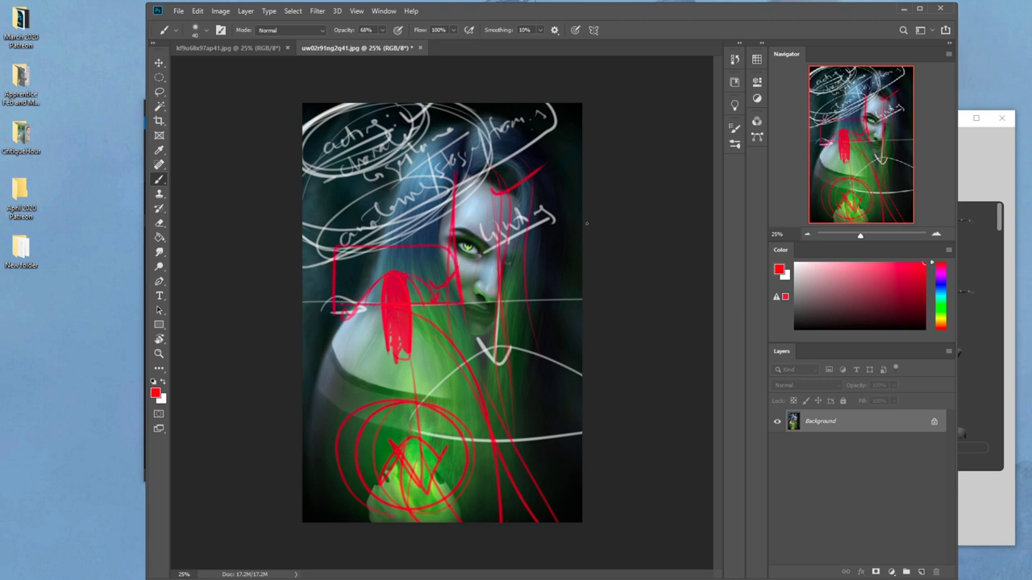
pyautogui.moveTo(348, 311)
pyautogui.mouseDown()
pyautogui.moveTo(356, 350)
pyautogui.moveTo(358, 331)
pyautogui.mouseUp()
pyautogui.moveTo(527, 316); pyautogui.dragTo(528, 416)
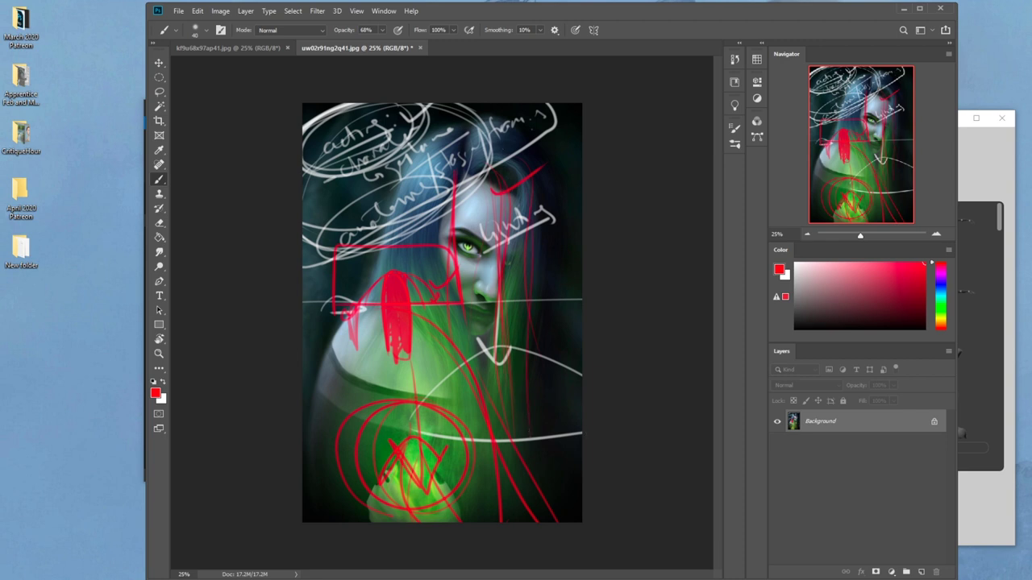
pyautogui.moveTo(479, 126); pyautogui.dragTo(487, 178)
pyautogui.moveTo(431, 153); pyautogui.dragTo(442, 200)
pyautogui.moveTo(431, 121); pyautogui.dragTo(460, 118)
# - Draw long red curves from the shoulder to the lower-right and mark the left shoulder edge
pyautogui.moveTo(349, 305)
pyautogui.mouseDown()
pyautogui.moveTo(471, 355)
pyautogui.moveTo(582, 518)
pyautogui.mouseUp()
pyautogui.moveTo(380, 346)
pyautogui.mouseDown()
pyautogui.moveTo(416, 396)
pyautogui.moveTo(580, 520)
pyautogui.mouseUp()
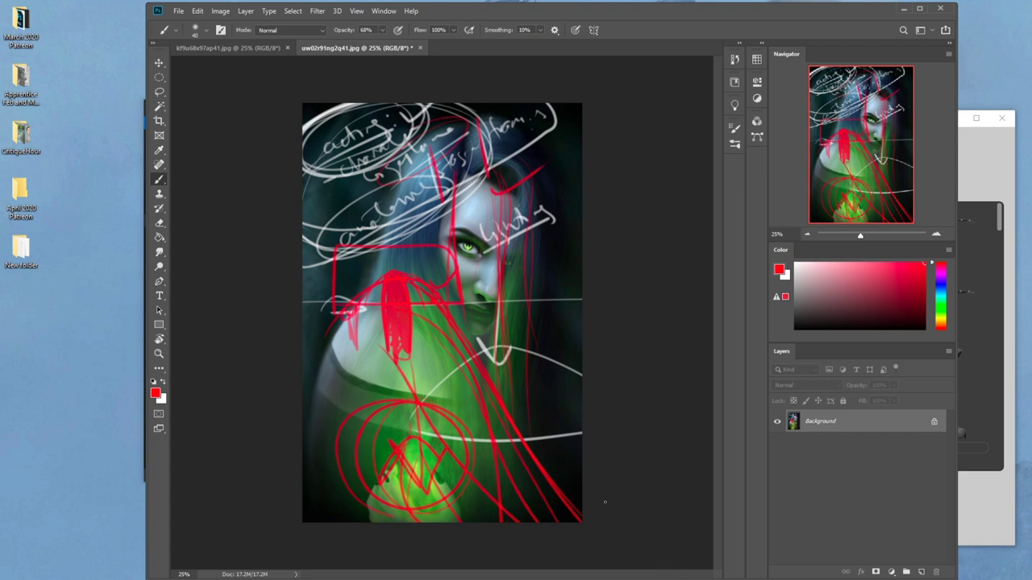
pyautogui.moveTo(389, 378); pyautogui.dragTo(450, 439)
pyautogui.moveTo(353, 308)
pyautogui.mouseDown()
pyautogui.moveTo(312, 412)
pyautogui.moveTo(323, 394)
pyautogui.moveTo(297, 498)
pyautogui.mouseUp()
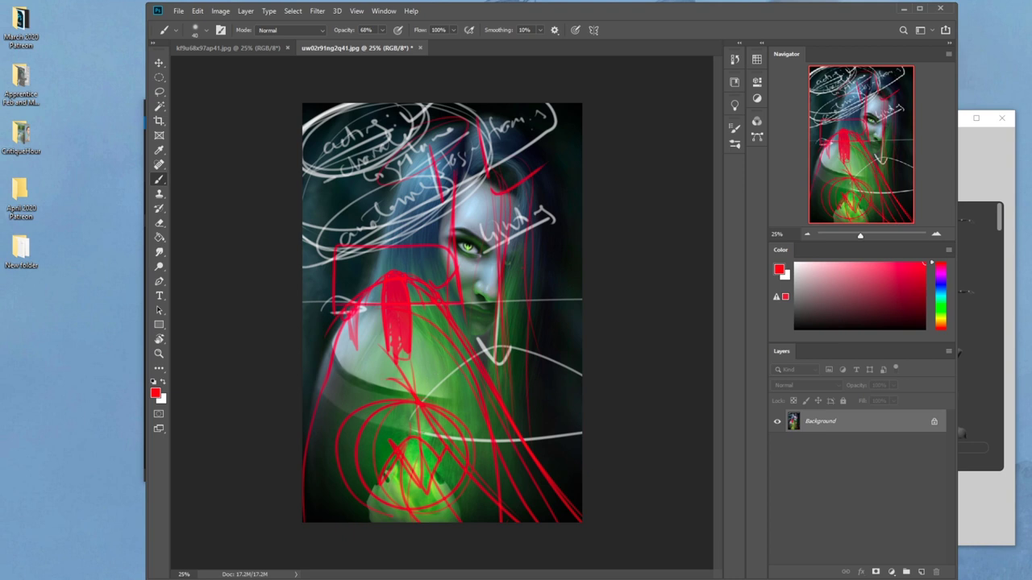
# - Create Layer 1 above Background and paint white diagonal and curved strokes over the shoulder
pyautogui.click(922, 571)
pyautogui.click(795, 263)
pyautogui.moveTo(382, 379); pyautogui.dragTo(511, 522)
pyautogui.moveTo(480, 353); pyautogui.dragTo(583, 511)
pyautogui.hotkey('ctrl', 'z')
pyautogui.moveTo(347, 308)
pyautogui.mouseDown()
pyautogui.moveTo(382, 280)
pyautogui.moveTo(434, 298)
pyautogui.moveTo(472, 362)
pyautogui.mouseUp()
pyautogui.moveTo(517, 454); pyautogui.dragTo(565, 516)
pyautogui.hotkey('ctrl', 'z')
# - Paint a white stroke from the shoulder, short marks near the bottom and a loop over the arm
pyautogui.moveTo(423, 290); pyautogui.dragTo(581, 516)
pyautogui.moveTo(359, 299)
pyautogui.mouseDown()
pyautogui.moveTo(335, 379)
pyautogui.moveTo(353, 372)
pyautogui.moveTo(303, 516)
pyautogui.mouseUp()
pyautogui.hotkey('ctrl', 'z')
pyautogui.moveTo(484, 488); pyautogui.dragTo(479, 523)
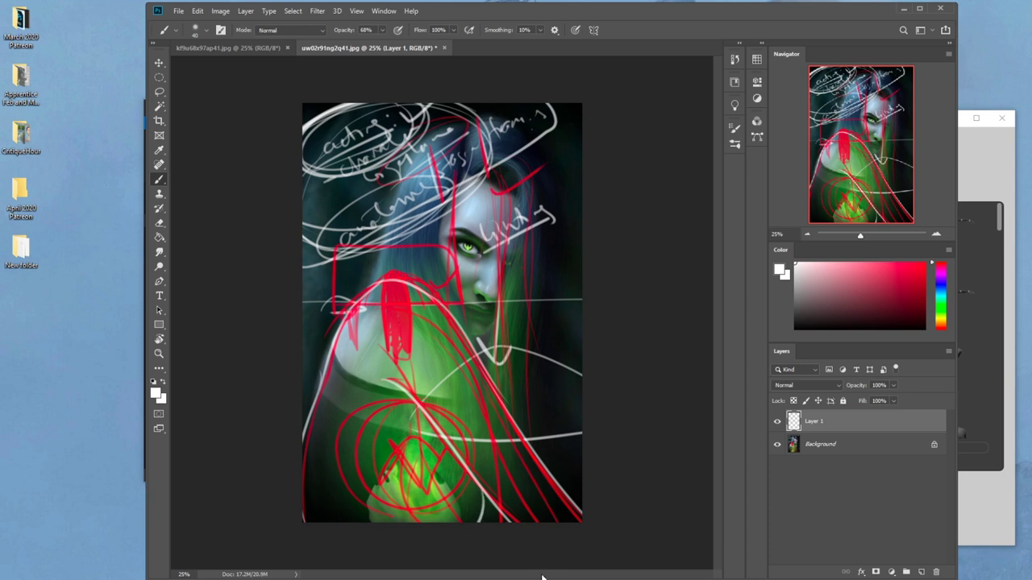
pyautogui.moveTo(403, 508); pyautogui.dragTo(427, 522)
pyautogui.moveTo(348, 372)
pyautogui.mouseDown()
pyautogui.moveTo(352, 471)
pyautogui.moveTo(361, 481)
pyautogui.mouseUp()
# - Trace thin white strands through the upper, left and right hair
pyautogui.moveTo(455, 165)
pyautogui.mouseDown()
pyautogui.moveTo(452, 339)
pyautogui.moveTo(425, 297)
pyautogui.mouseUp()
pyautogui.moveTo(506, 151); pyautogui.dragTo(516, 395)
pyautogui.moveTo(474, 121)
pyautogui.mouseDown()
pyautogui.moveTo(521, 168)
pyautogui.moveTo(531, 270)
pyautogui.mouseUp()
pyautogui.hotkey('ctrl', 'z')
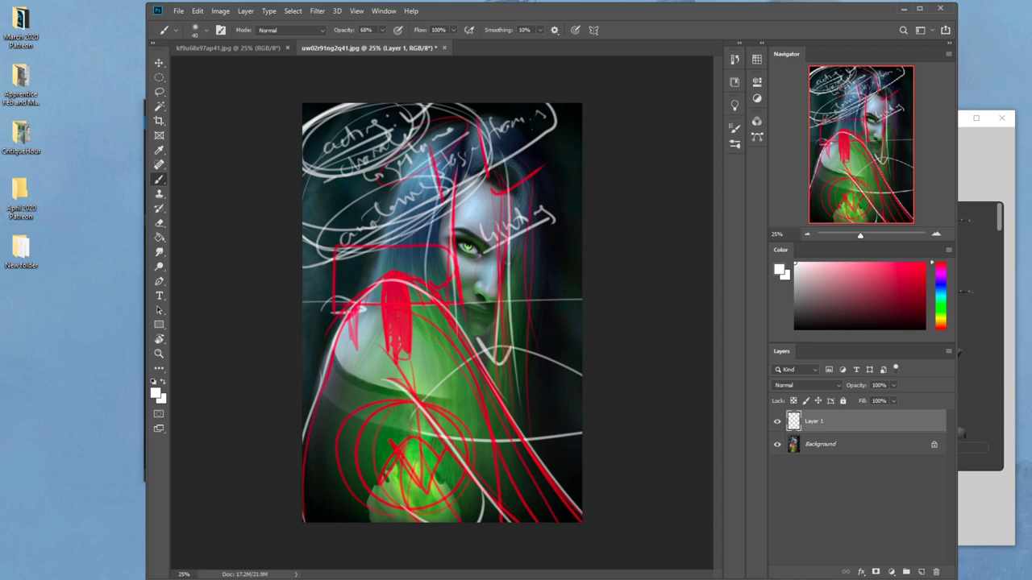
pyautogui.moveTo(538, 123); pyautogui.dragTo(472, 200)
pyautogui.moveTo(539, 151); pyautogui.dragTo(528, 312)
pyautogui.moveTo(536, 200); pyautogui.dragTo(576, 448)
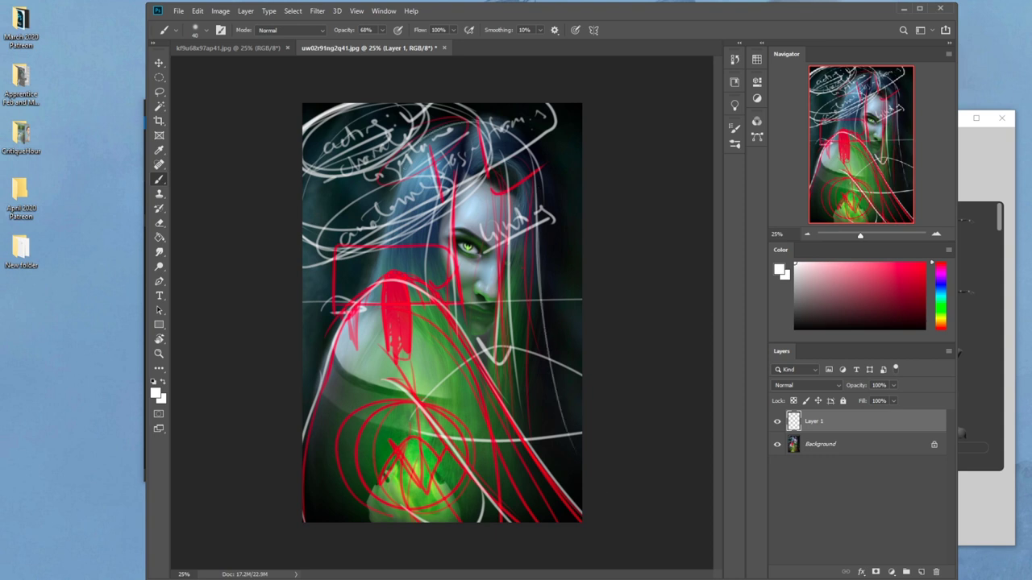
pyautogui.moveTo(410, 152); pyautogui.dragTo(377, 287)
pyautogui.moveTo(535, 169); pyautogui.dragTo(546, 396)
# - Add more thin white strands down the middle and lower right of the hair
pyautogui.moveTo(457, 226); pyautogui.dragTo(469, 335)
pyautogui.moveTo(448, 204); pyautogui.dragTo(440, 285)
pyautogui.moveTo(511, 185); pyautogui.dragTo(540, 425)
pyautogui.moveTo(540, 227); pyautogui.dragTo(582, 428)
pyautogui.moveTo(568, 363); pyautogui.dragTo(509, 464)
pyautogui.hotkey('ctrl', 'z')
pyautogui.hotkey('ctrl', 'z')
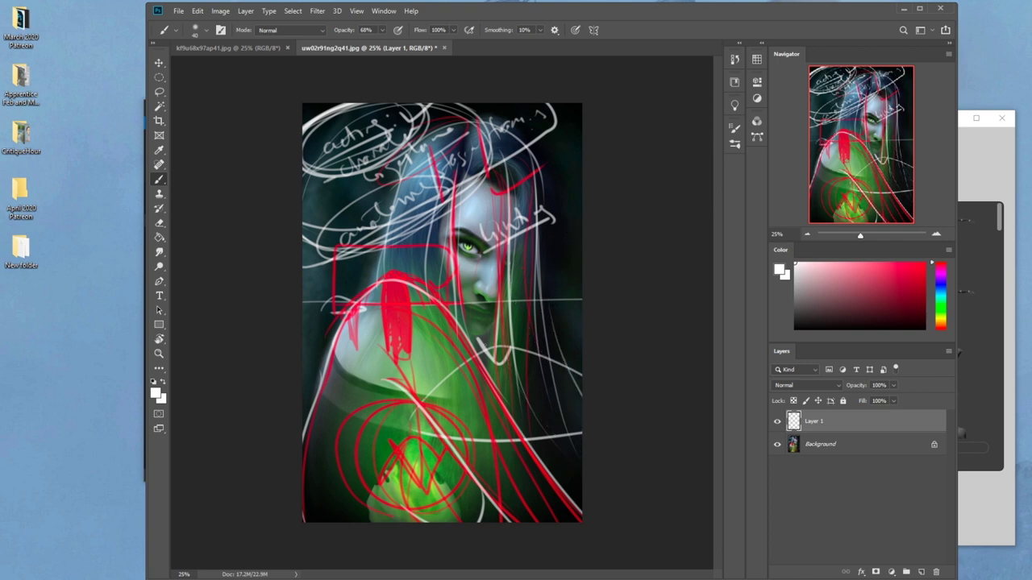
pyautogui.moveTo(530, 285); pyautogui.dragTo(546, 469)
pyautogui.moveTo(512, 350); pyautogui.dragTo(548, 440)
pyautogui.hotkey('ctrl', 'z')
pyautogui.moveTo(488, 334); pyautogui.dragTo(514, 422)
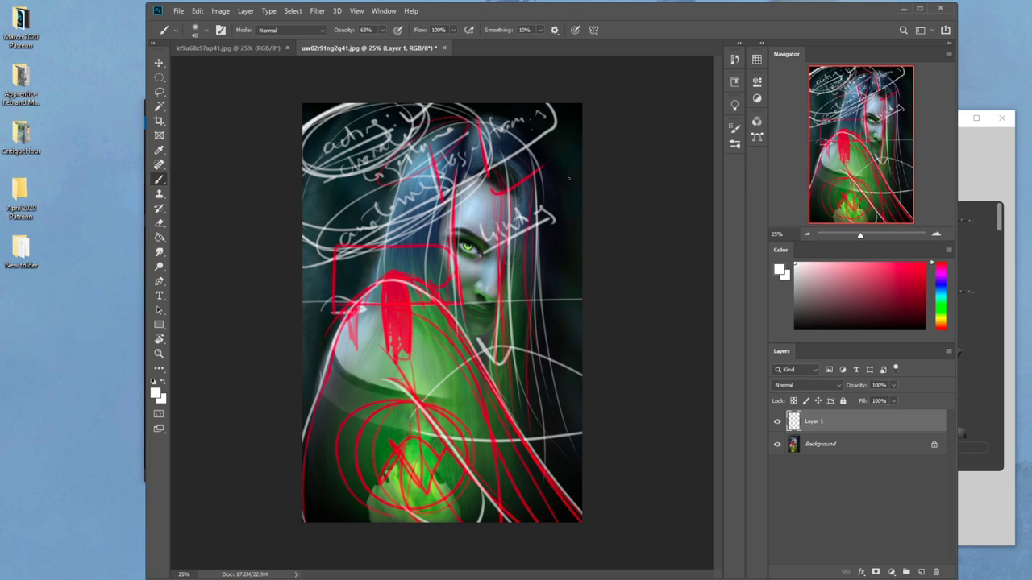
# - Paint thin white strands in the lower hair on Layer 1, toggling the layer to compare
pyautogui.click(778, 423)
pyautogui.click(778, 422)
pyautogui.moveTo(532, 168); pyautogui.dragTo(524, 438)
pyautogui.moveTo(506, 361); pyautogui.dragTo(502, 437)
pyautogui.moveTo(527, 232); pyautogui.dragTo(531, 517)
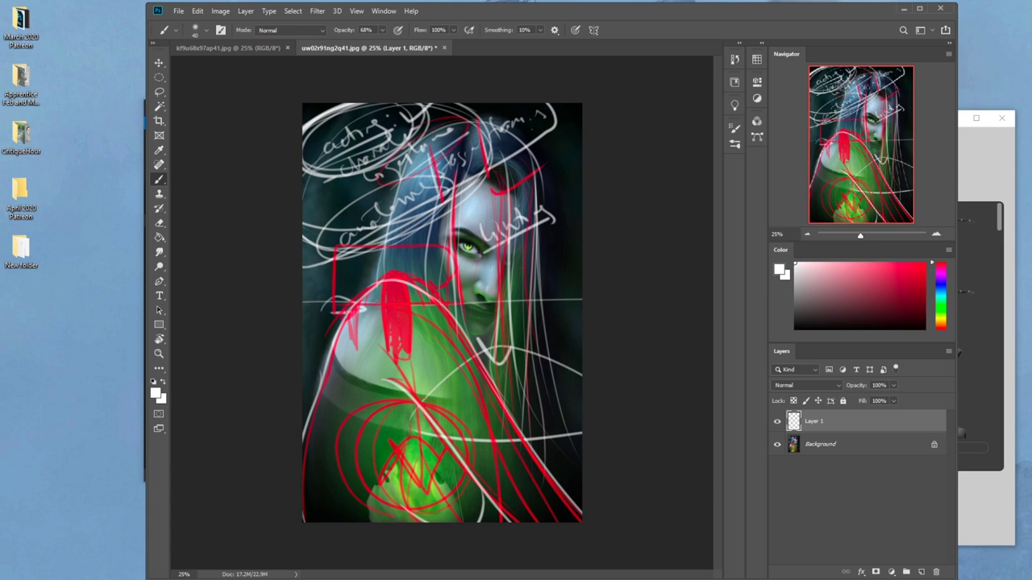
# - Recheck the strokes with Layer 1 hidden, then loop white strokes around the face
pyautogui.click(777, 423)
pyautogui.click(778, 424)
pyautogui.moveTo(522, 247)
pyautogui.mouseDown()
pyautogui.moveTo(452, 266)
pyautogui.moveTo(588, 272)
pyautogui.moveTo(565, 201)
pyautogui.moveTo(459, 266)
pyautogui.mouseUp()
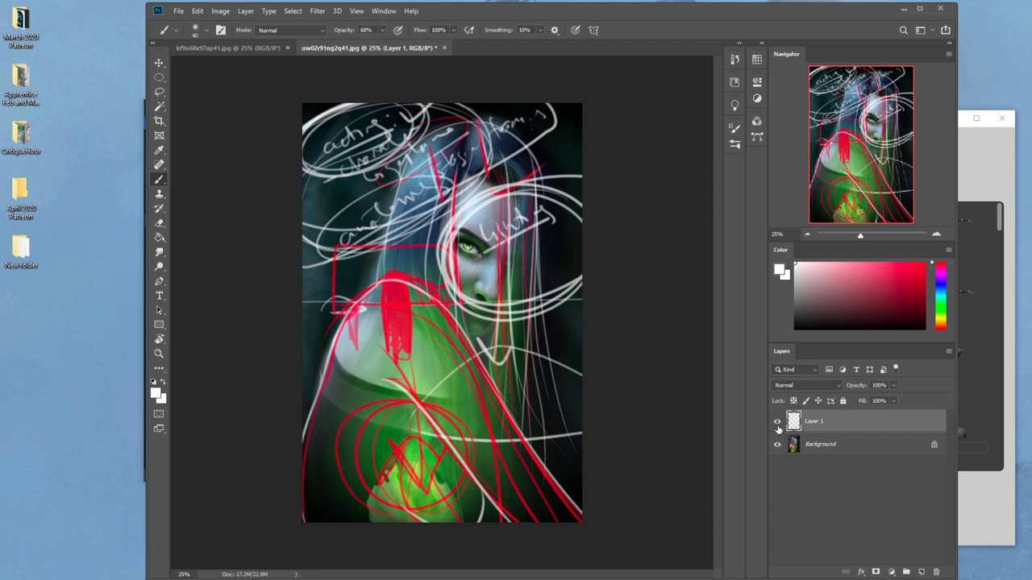
# - Select the whole canvas, cut the Layer 1 markings to compare, then undo
pyautogui.hotkey('ctrl', 'a')
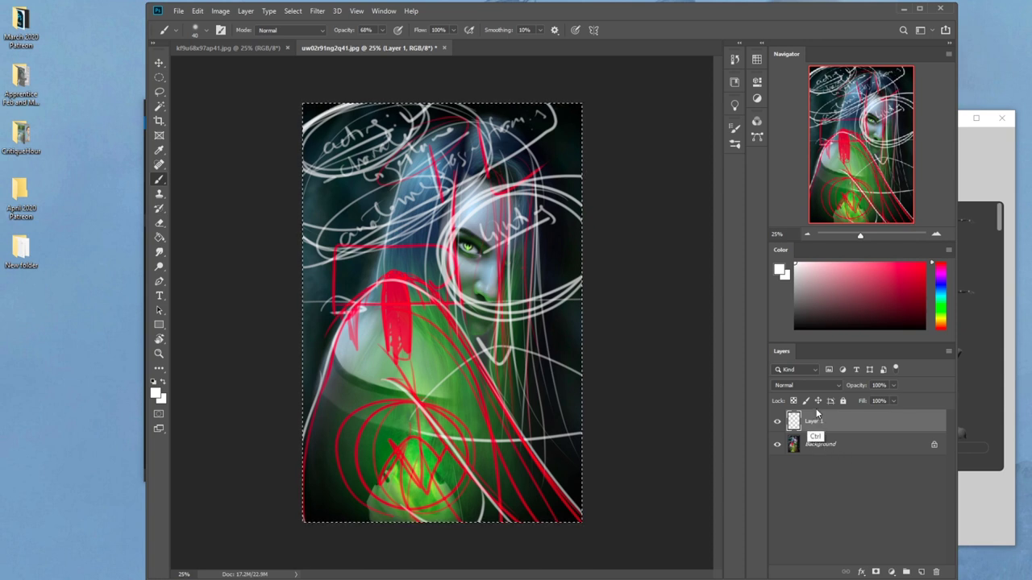
pyautogui.hotkey('ctrl', 'x')
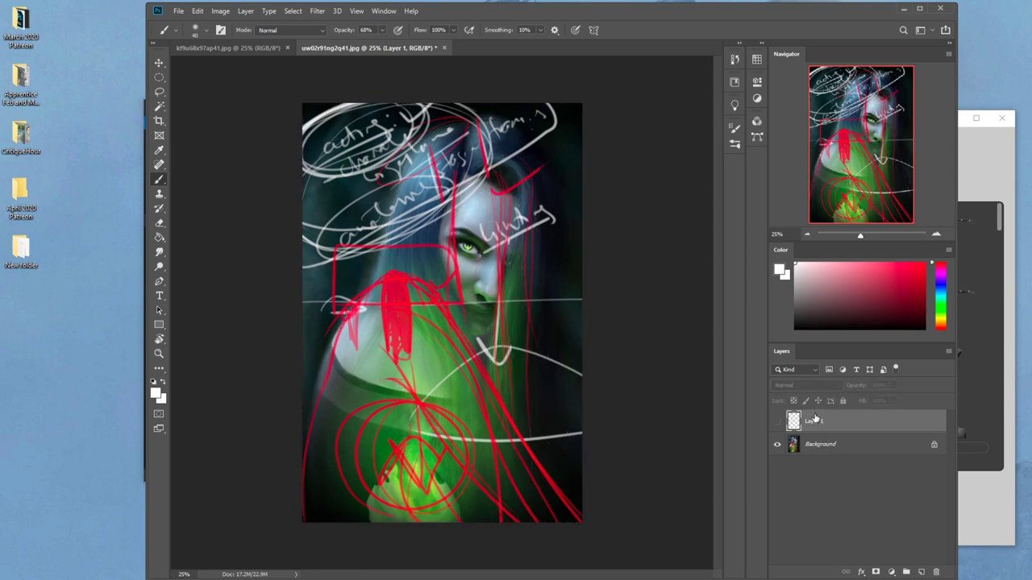
pyautogui.hotkey('ctrl', 'z')
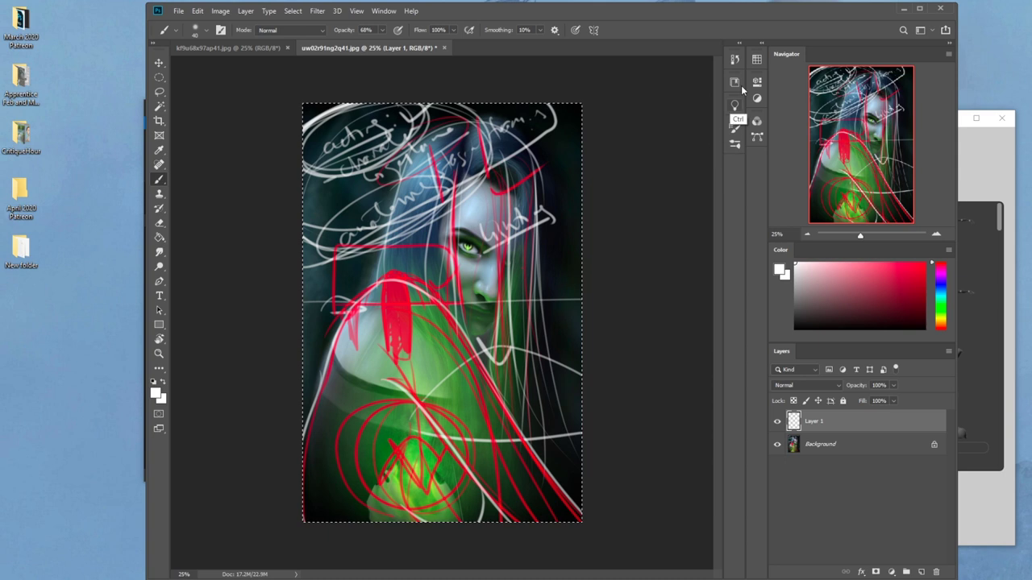
# - Revert to the originally opened image in History, paste the white line art back, and move Photoshop aside
pyautogui.click(734, 82)
pyautogui.moveTo(720, 366); pyautogui.dragTo(718, 100)
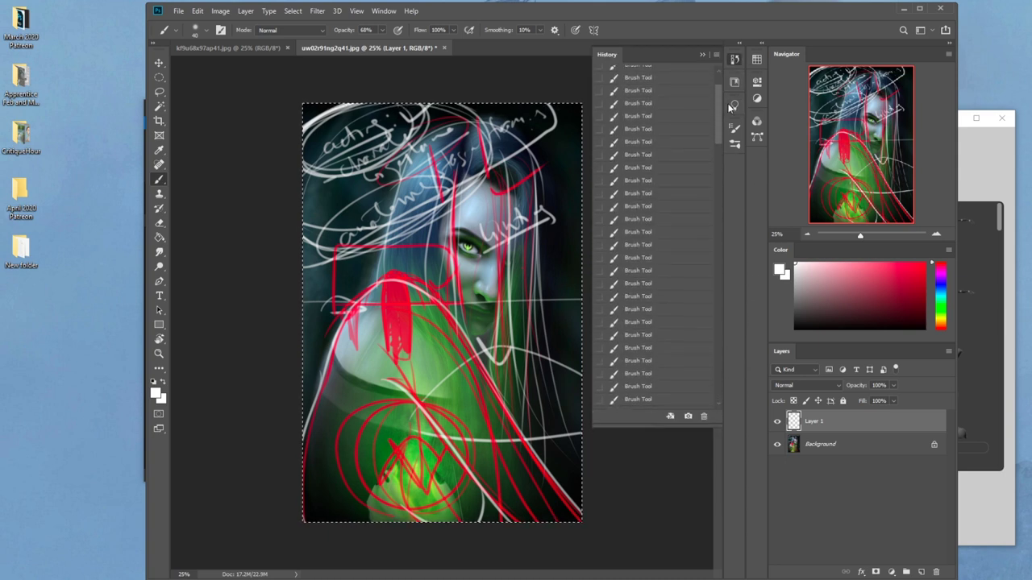
pyautogui.click(695, 75)
pyautogui.hotkey('ctrl', 'v')
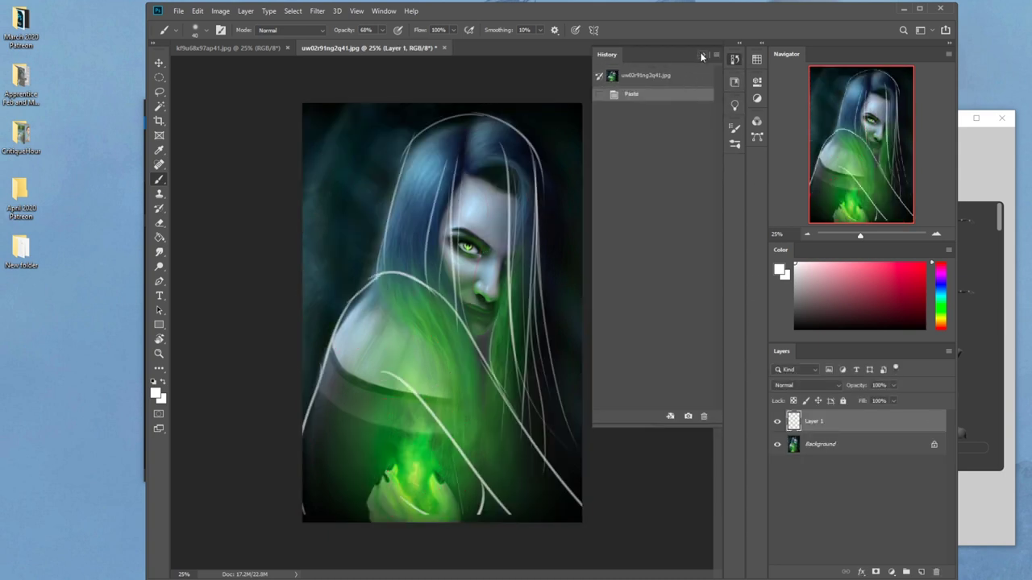
pyautogui.click(702, 54)
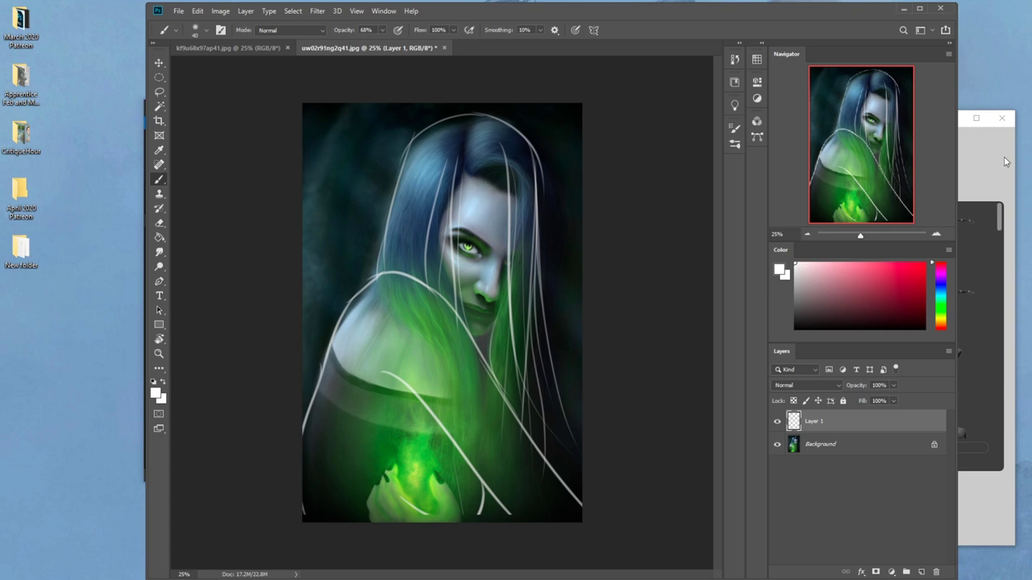
pyautogui.moveTo(627, 12); pyautogui.dragTo(489, 12)
# - Enlarge the PortraitStudio window, test-rotate the figure at the pelvis, and frame a three-quarter view
pyautogui.moveTo(856, 119)
pyautogui.mouseDown()
pyautogui.moveTo(845, 123)
pyautogui.moveTo(873, 115)
pyautogui.mouseUp()
pyautogui.click(630, 314)
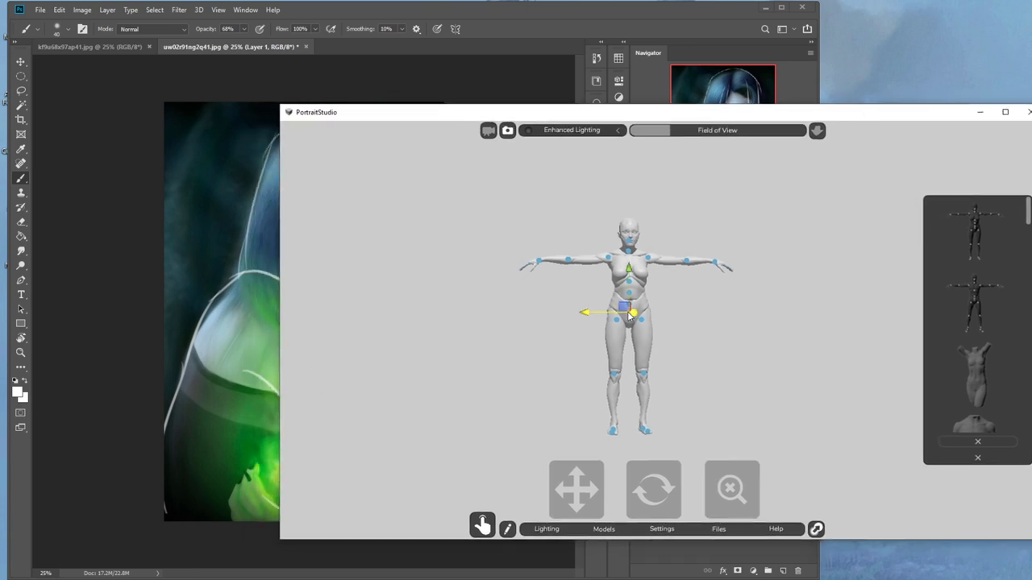
pyautogui.click(633, 319)
pyautogui.moveTo(634, 321); pyautogui.dragTo(604, 295)
pyautogui.moveTo(654, 324); pyautogui.dragTo(619, 337)
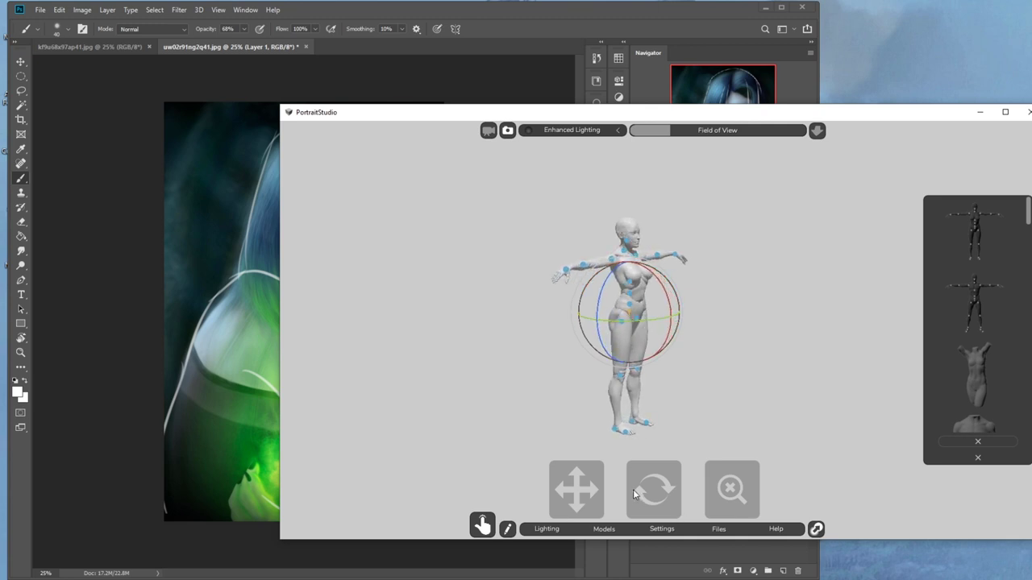
pyautogui.click(732, 488)
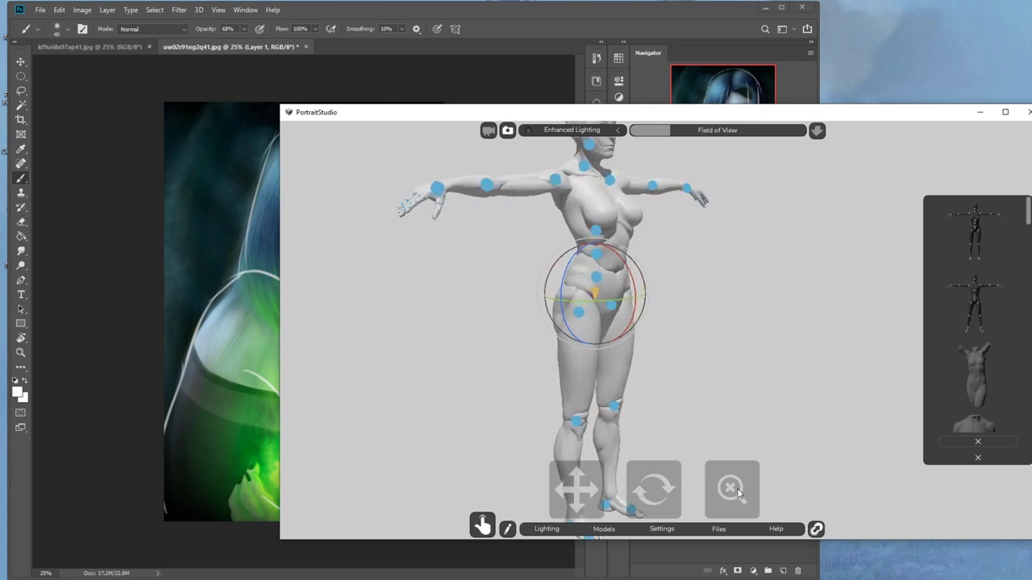
pyautogui.moveTo(582, 495); pyautogui.dragTo(634, 535)
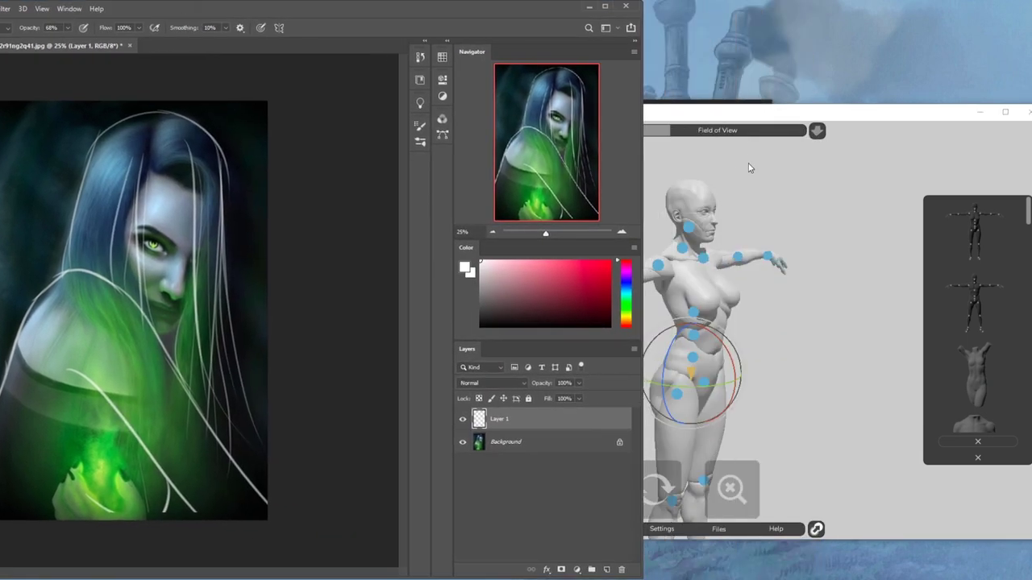
pyautogui.click(749, 112)
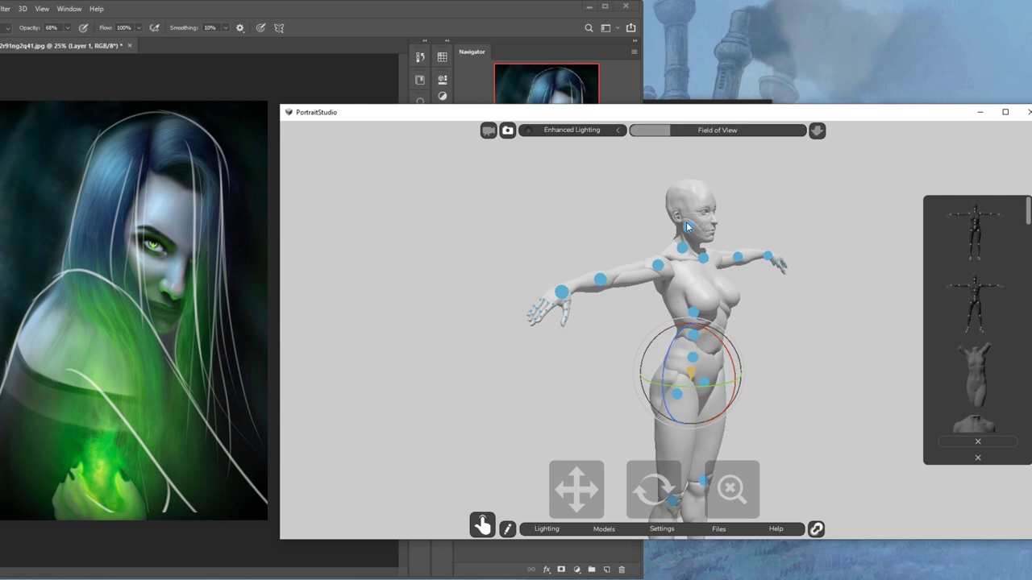
pyautogui.moveTo(658, 501)
pyautogui.mouseDown()
pyautogui.moveTo(685, 497)
pyautogui.moveTo(449, 486)
pyautogui.moveTo(664, 495)
pyautogui.mouseUp()
pyautogui.moveTo(726, 488); pyautogui.dragTo(732, 490)
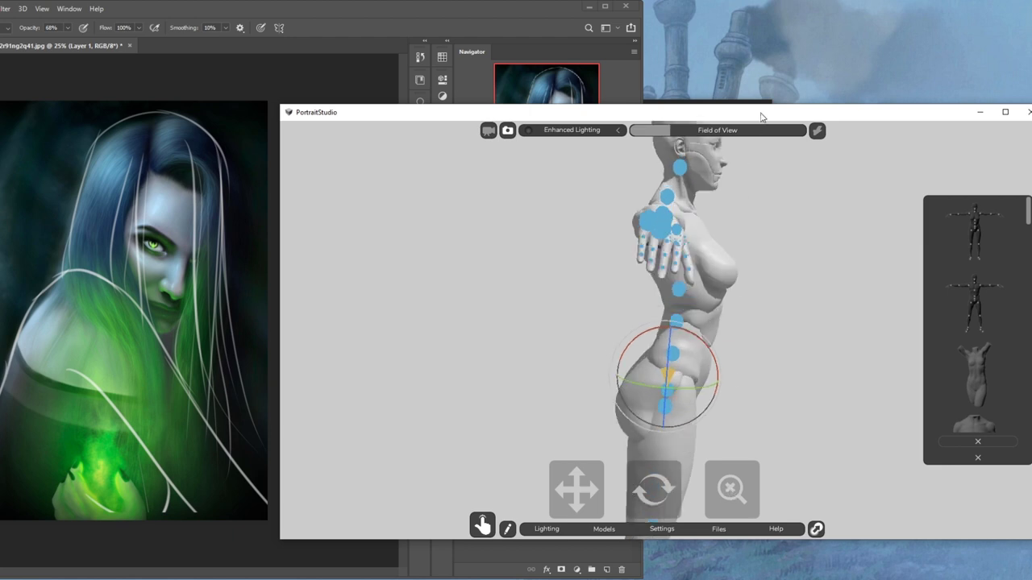
pyautogui.moveTo(769, 105); pyautogui.dragTo(767, 43)
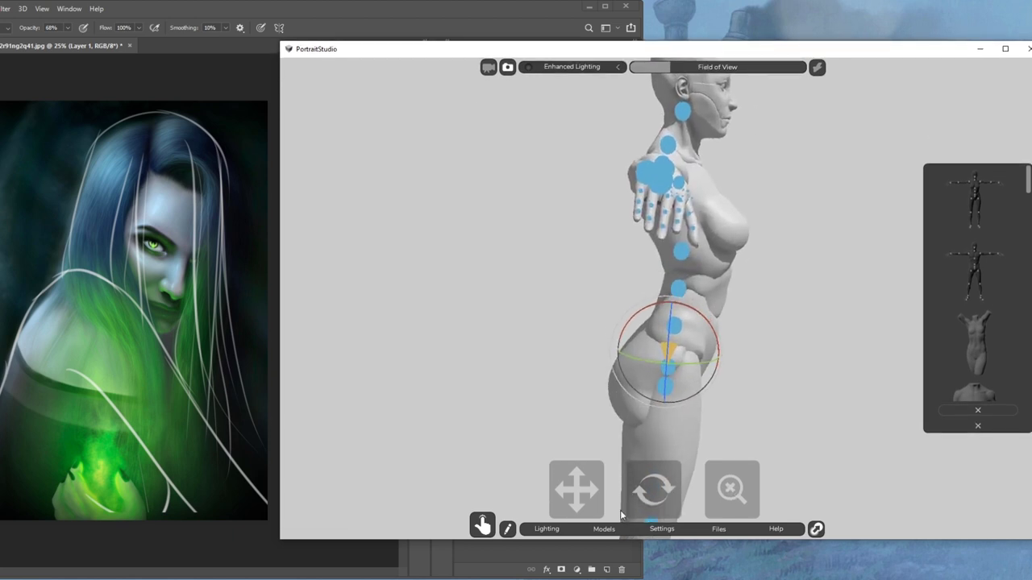
pyautogui.moveTo(564, 491); pyautogui.dragTo(613, 255)
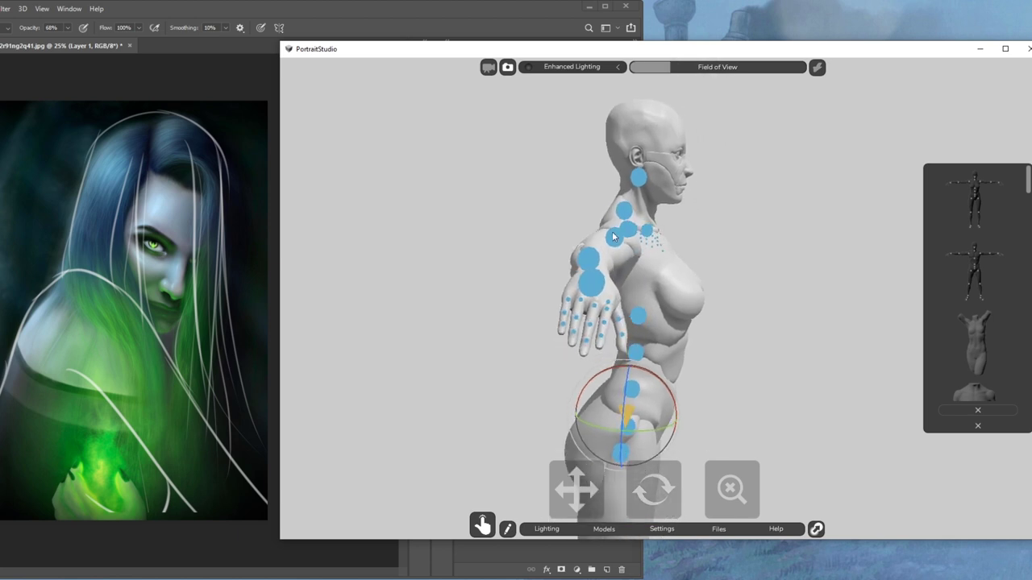
pyautogui.moveTo(654, 489)
pyautogui.mouseDown()
pyautogui.moveTo(627, 484)
pyautogui.moveTo(637, 483)
pyautogui.mouseUp()
# - Lower the right arm at the shoulder so the hand sits in front of the hip
pyautogui.click(491, 221)
pyautogui.moveTo(471, 203); pyautogui.dragTo(457, 241)
pyautogui.moveTo(528, 250); pyautogui.dragTo(592, 198)
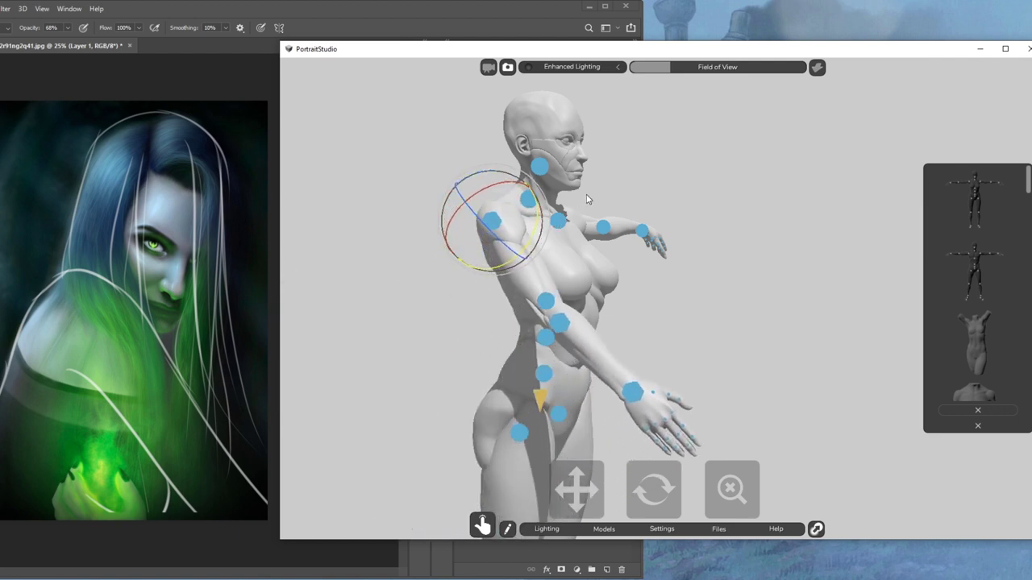
pyautogui.moveTo(624, 486)
pyautogui.mouseDown()
pyautogui.moveTo(692, 489)
pyautogui.moveTo(624, 500)
pyautogui.mouseUp()
# - Swing the outstretched left arm down and re-pose it to reach forward
pyautogui.click(511, 237)
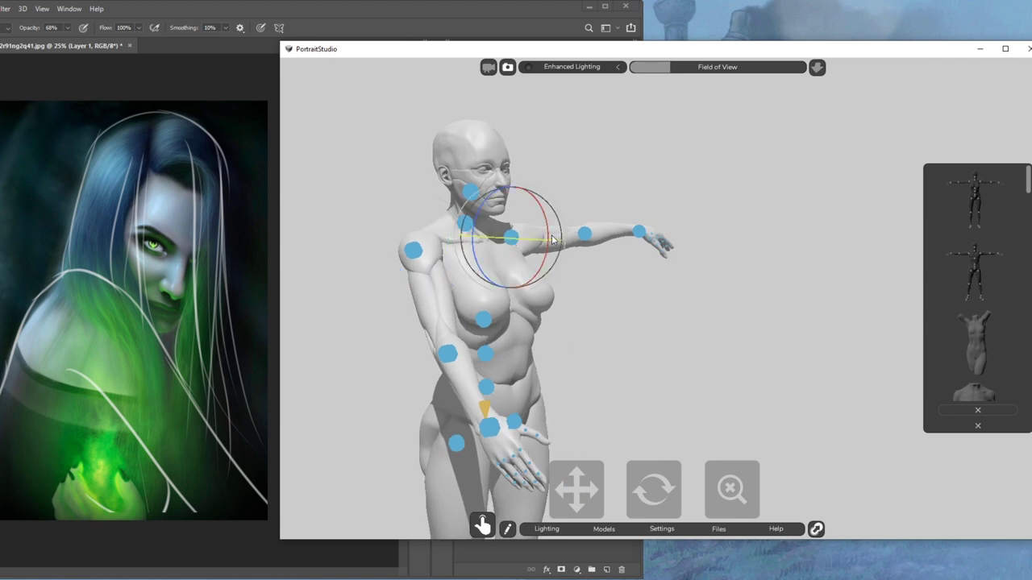
pyautogui.moveTo(552, 239); pyautogui.dragTo(513, 168)
pyautogui.moveTo(655, 490); pyautogui.dragTo(701, 489)
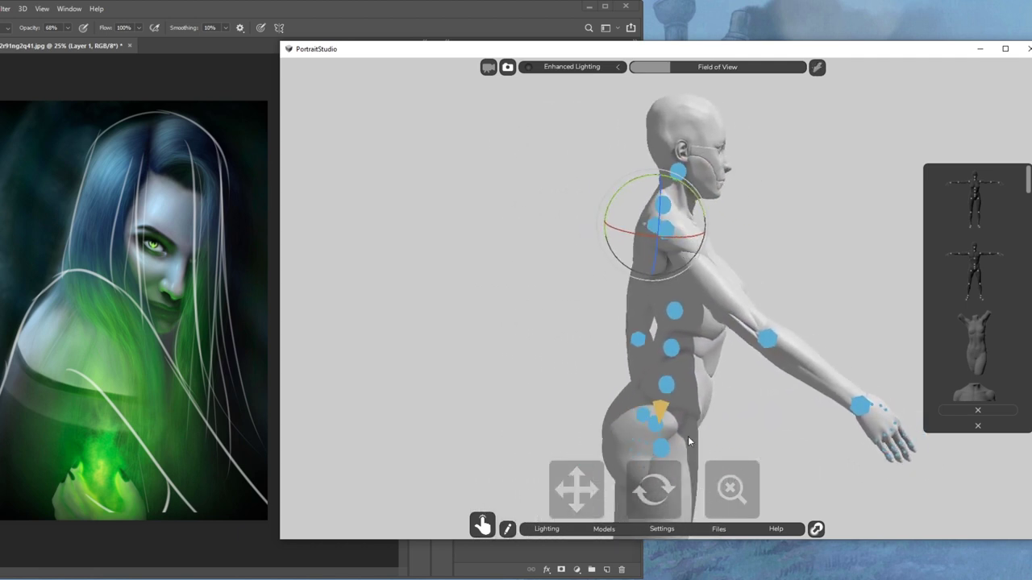
pyautogui.click(662, 233)
pyautogui.moveTo(669, 510); pyautogui.dragTo(623, 496)
pyautogui.click(439, 248)
pyautogui.click(436, 248)
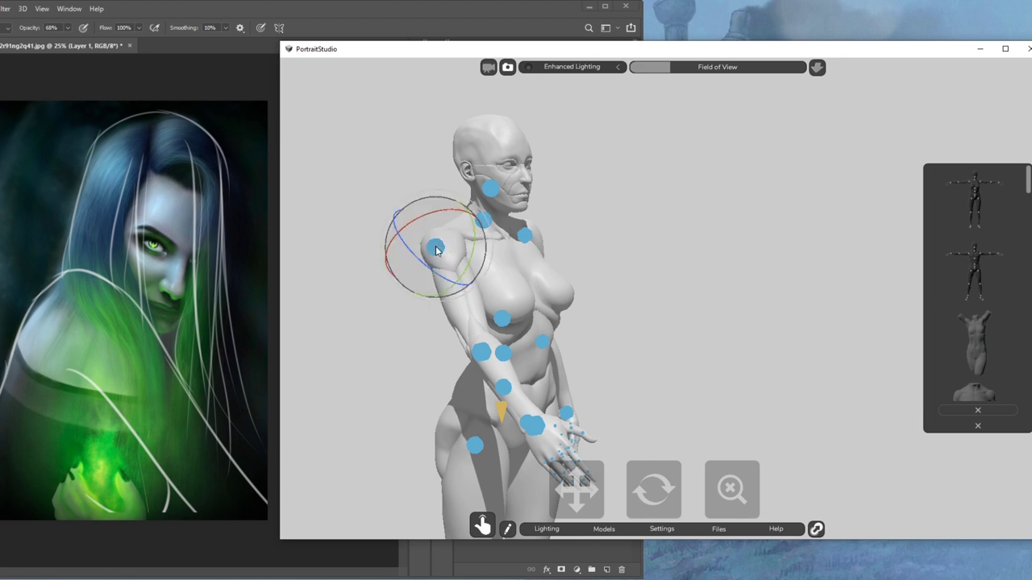
pyautogui.moveTo(453, 279); pyautogui.dragTo(450, 276)
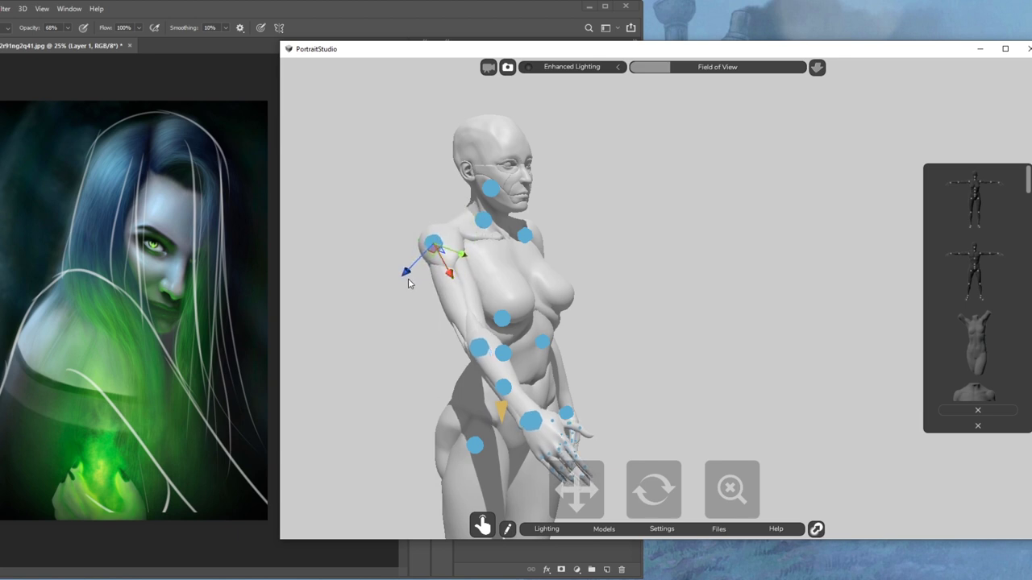
pyautogui.moveTo(408, 274); pyautogui.dragTo(410, 269)
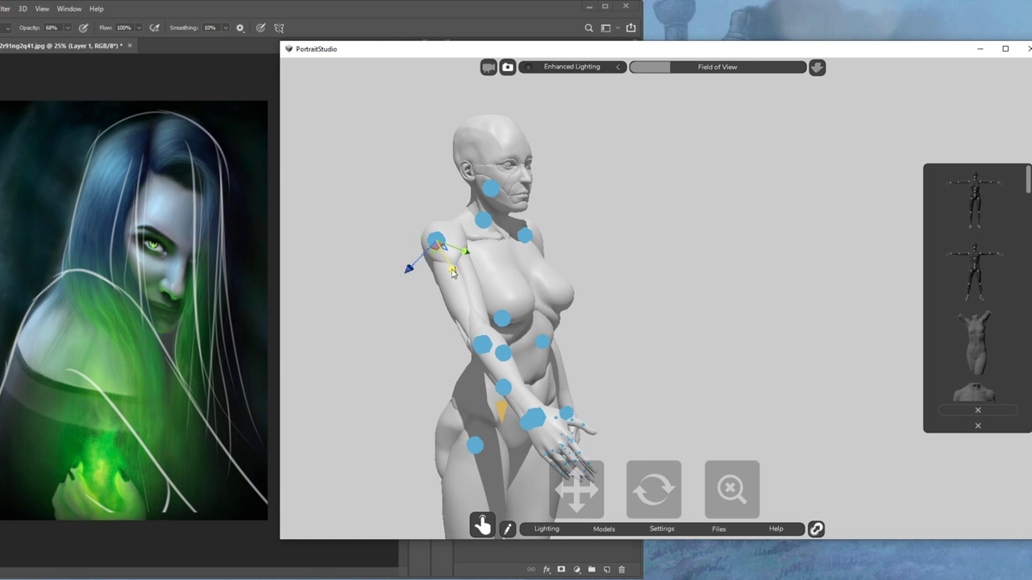
pyautogui.moveTo(640, 491); pyautogui.dragTo(685, 486)
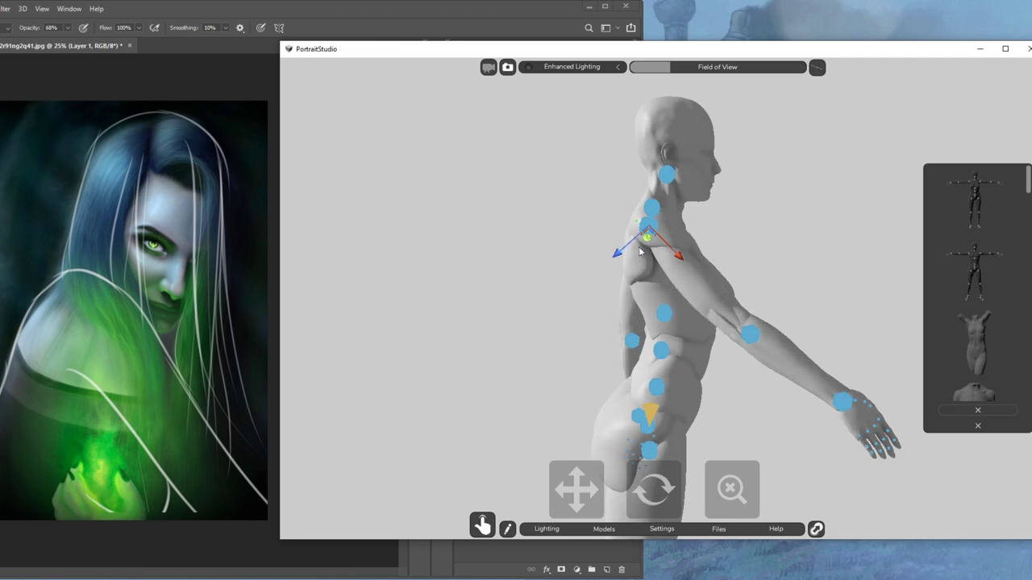
# - Lower the head slightly and turn it toward the viewer using the head joint
pyautogui.click(668, 175)
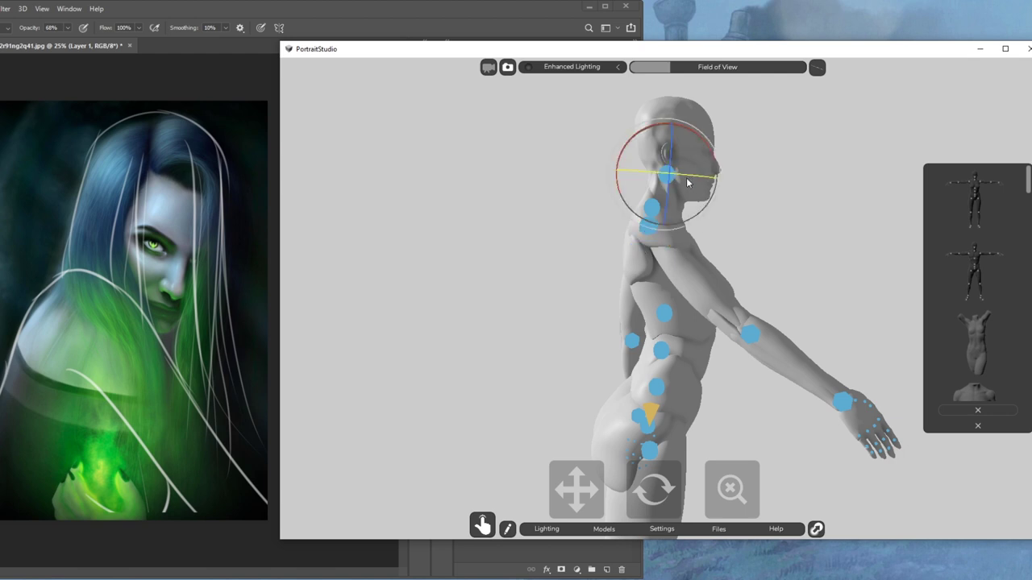
pyautogui.moveTo(701, 181); pyautogui.dragTo(661, 182)
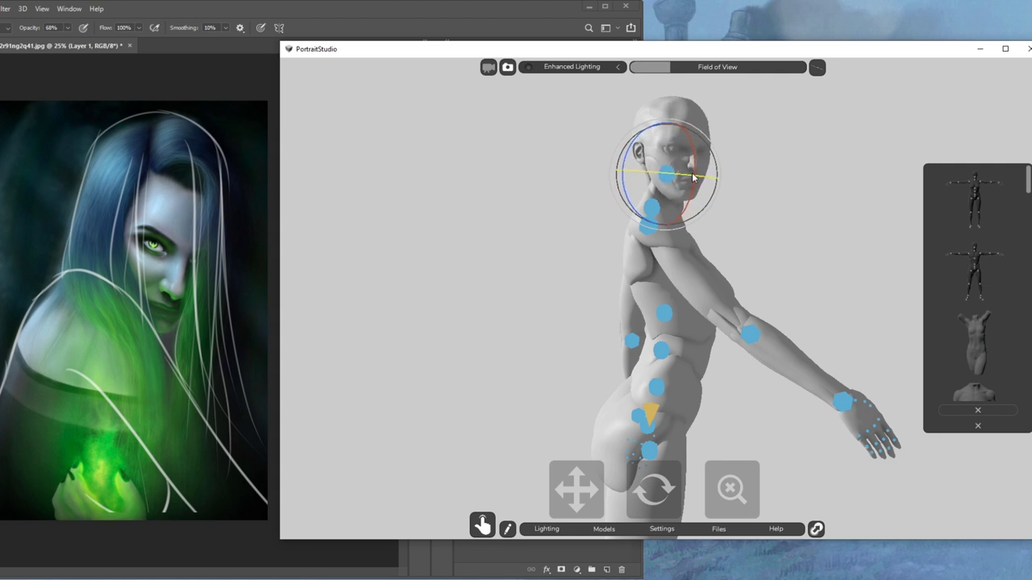
pyautogui.moveTo(689, 177)
pyautogui.mouseDown()
pyautogui.moveTo(669, 174)
pyautogui.moveTo(704, 177)
pyautogui.mouseUp()
pyautogui.click(690, 179)
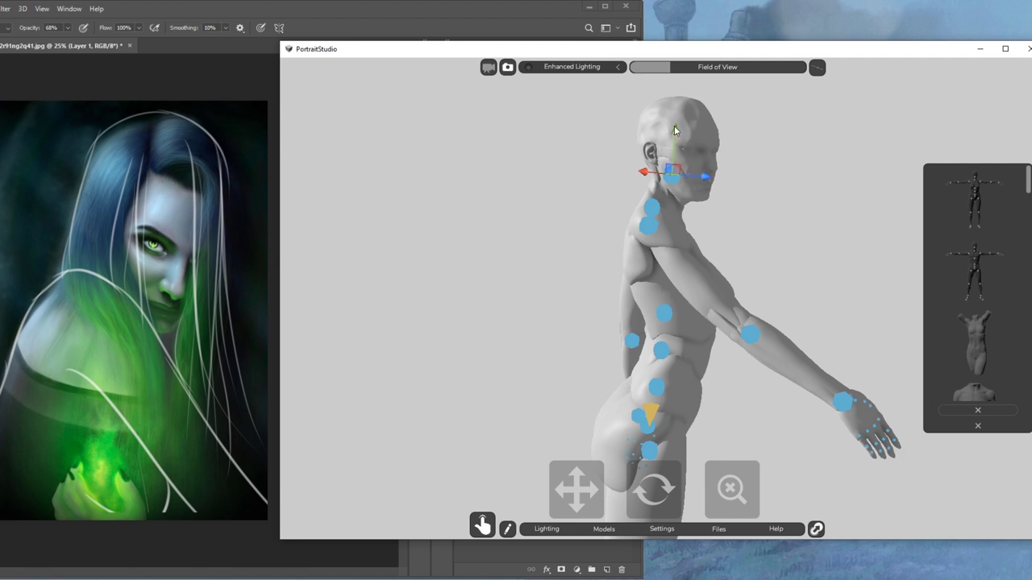
pyautogui.moveTo(674, 129); pyautogui.dragTo(675, 135)
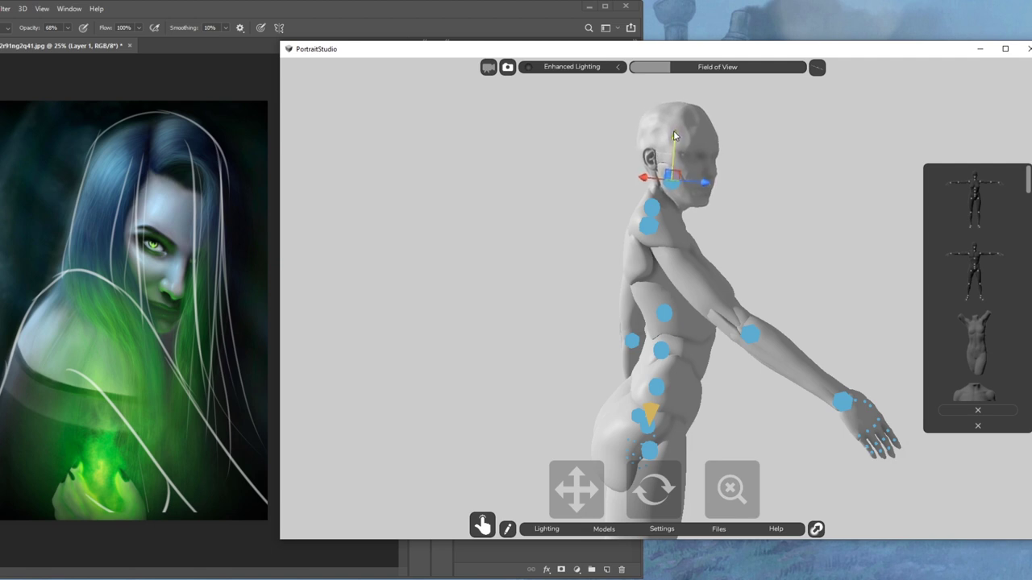
pyautogui.click(699, 181)
pyautogui.moveTo(700, 180); pyautogui.dragTo(683, 182)
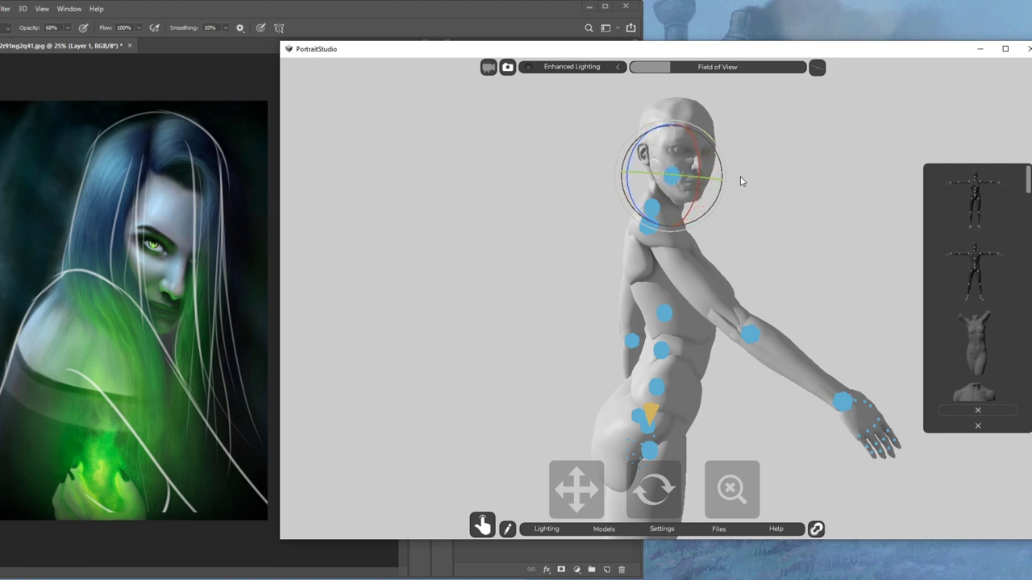
pyautogui.click(790, 212)
# - Lower the neck, then turn and tilt the head further
pyautogui.click(655, 212)
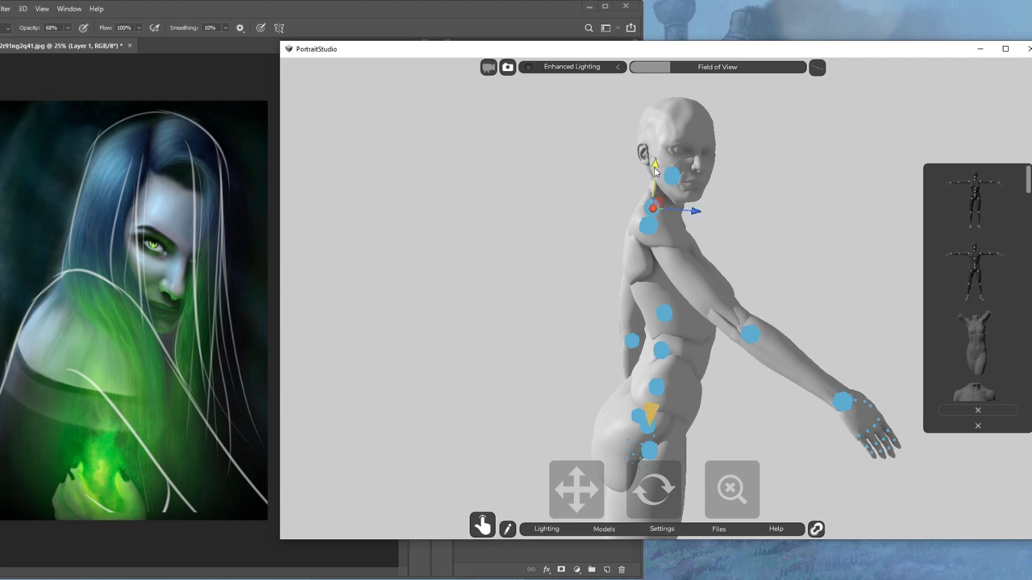
pyautogui.moveTo(654, 164); pyautogui.dragTo(654, 171)
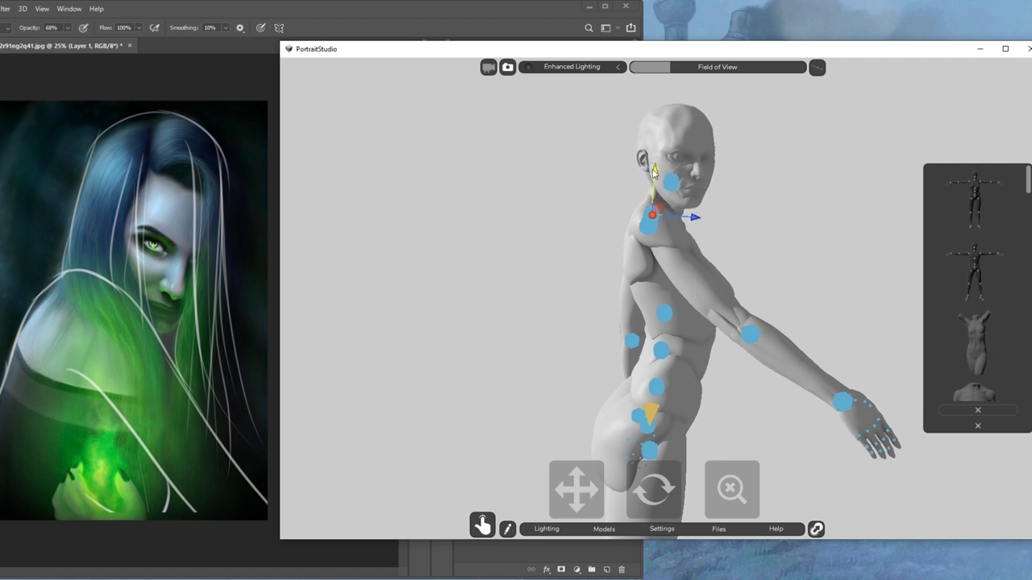
pyautogui.click(672, 183)
pyautogui.click(749, 177)
pyautogui.click(671, 184)
pyautogui.moveTo(697, 174); pyautogui.dragTo(699, 188)
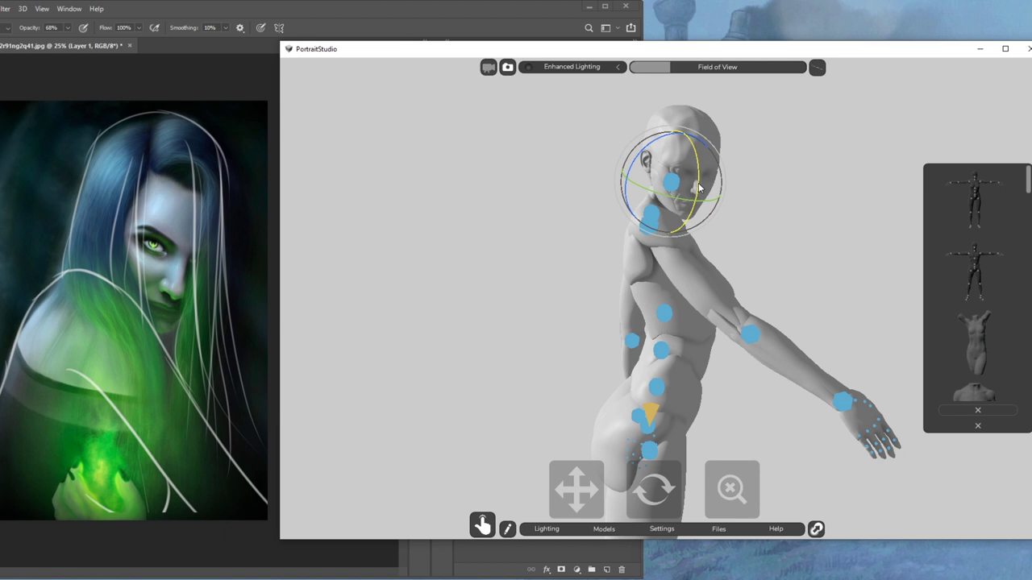
# - Lean the upper body from the hip and lower pelvis joints
pyautogui.click(800, 285)
pyautogui.click(646, 391)
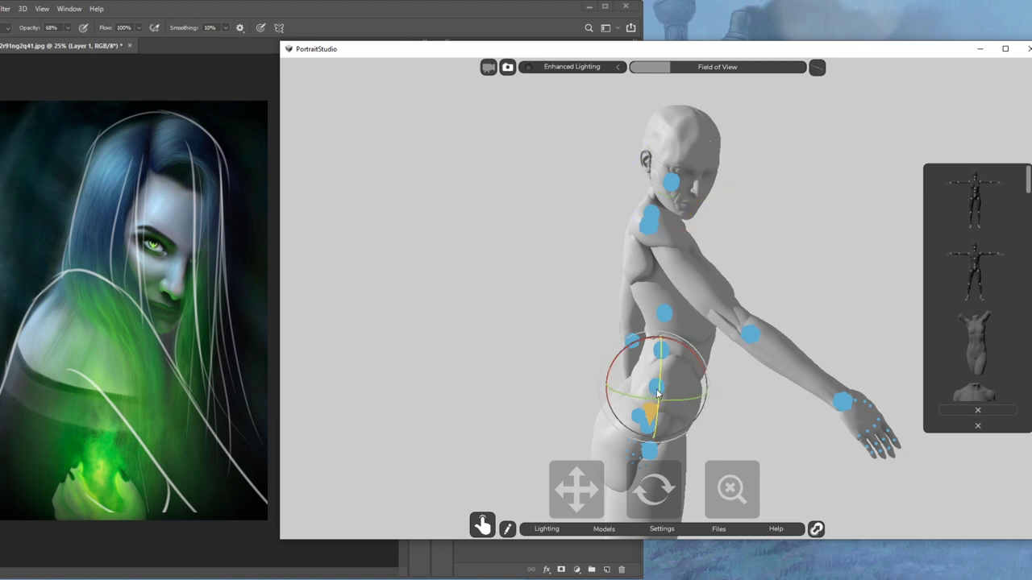
pyautogui.moveTo(622, 337); pyautogui.dragTo(620, 345)
pyautogui.click(660, 406)
pyautogui.click(649, 415)
pyautogui.moveTo(698, 384); pyautogui.dragTo(705, 390)
pyautogui.click(817, 148)
# - Move the neck joint to tilt the head further down toward the chest
pyautogui.click(657, 209)
pyautogui.click(757, 226)
pyautogui.click(660, 214)
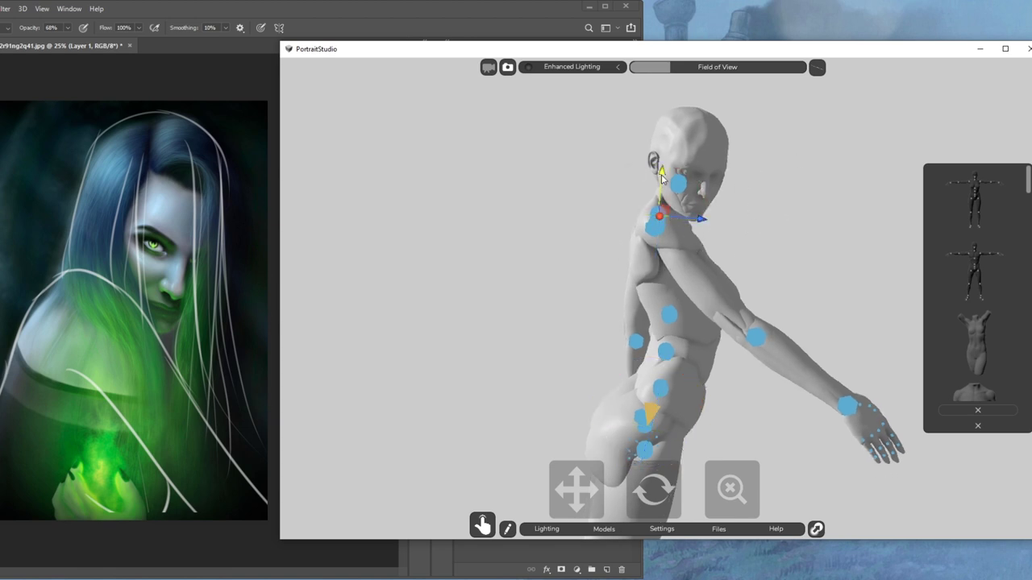
pyautogui.moveTo(661, 179); pyautogui.dragTo(802, 191)
pyautogui.click(801, 191)
# - Adjust the arm at the shoulder while orbiting to a front view
pyautogui.click(656, 233)
pyautogui.moveTo(657, 490); pyautogui.dragTo(612, 484)
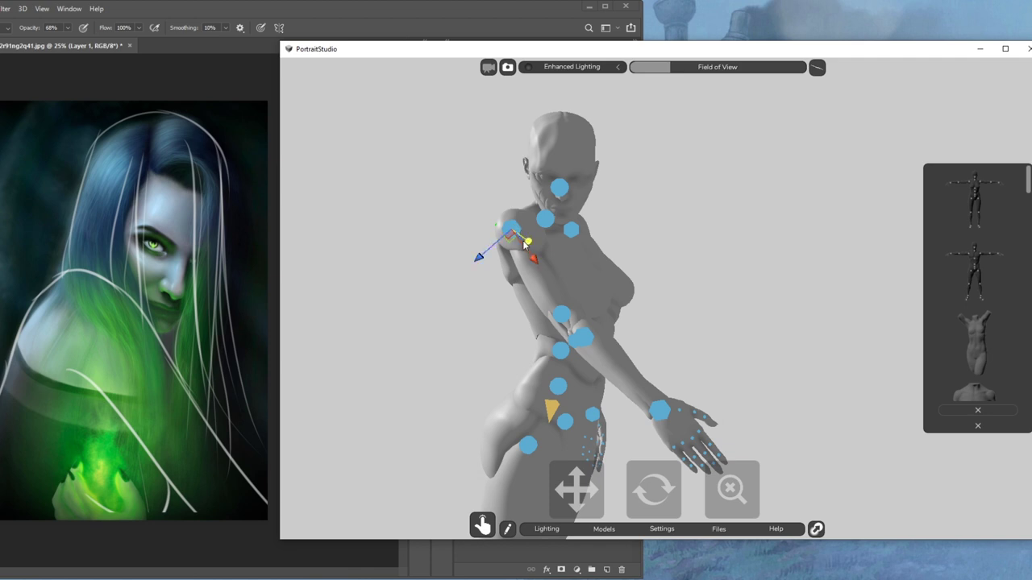
pyautogui.moveTo(474, 271); pyautogui.dragTo(479, 257)
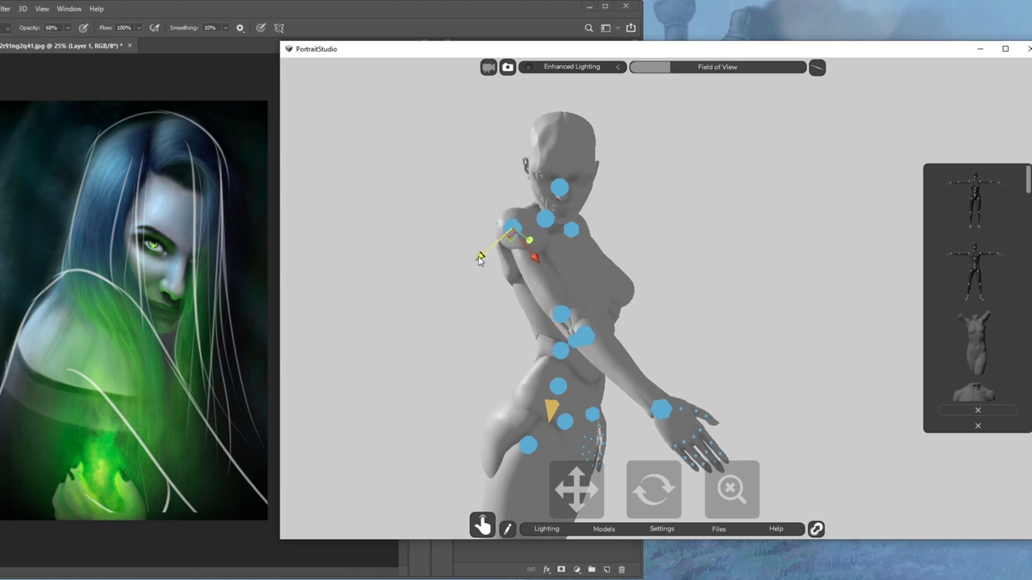
pyautogui.moveTo(655, 492); pyautogui.dragTo(609, 485)
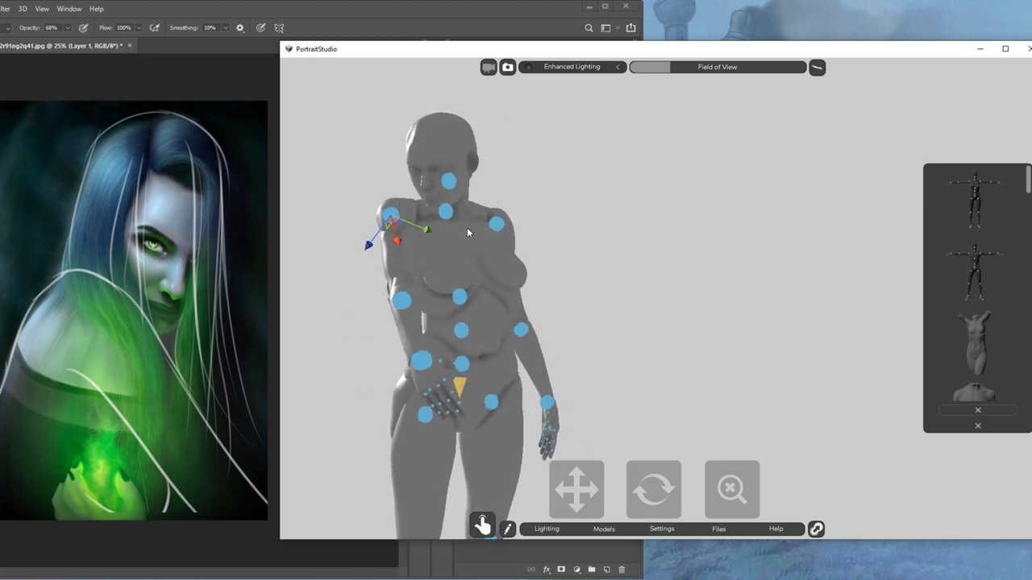
# - From a side view, rotate the outstretched arm slightly at the shoulder
pyautogui.moveTo(658, 479); pyautogui.dragTo(716, 499)
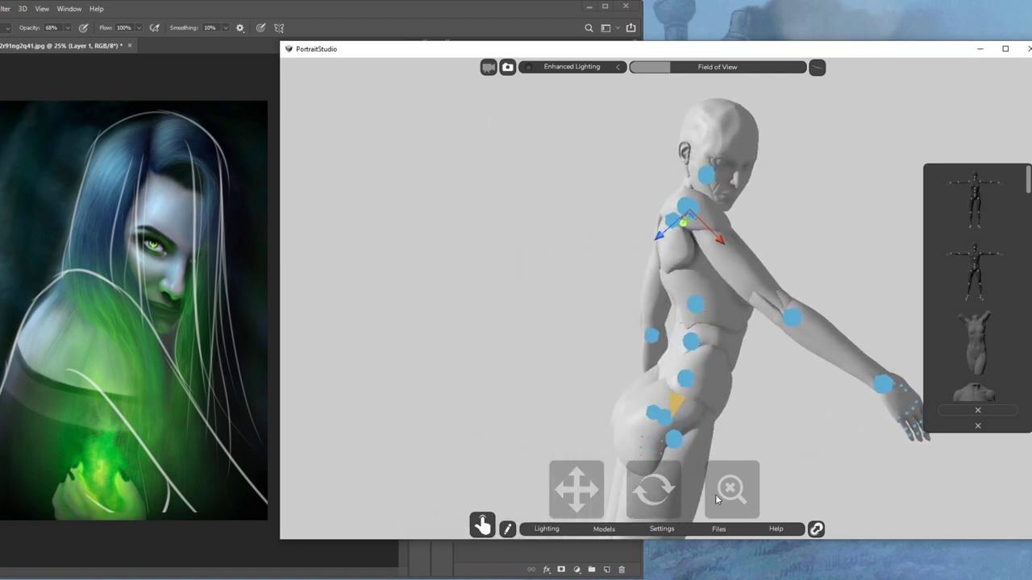
pyautogui.moveTo(662, 243); pyautogui.dragTo(661, 230)
pyautogui.click(858, 169)
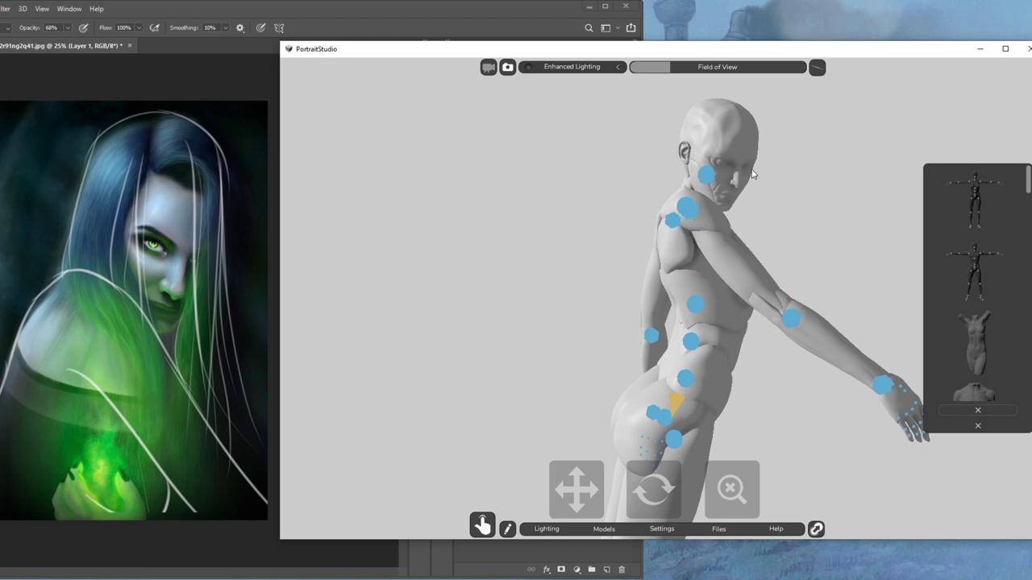
# - Turn the head further using the head joint's rotation ring
pyautogui.click(703, 178)
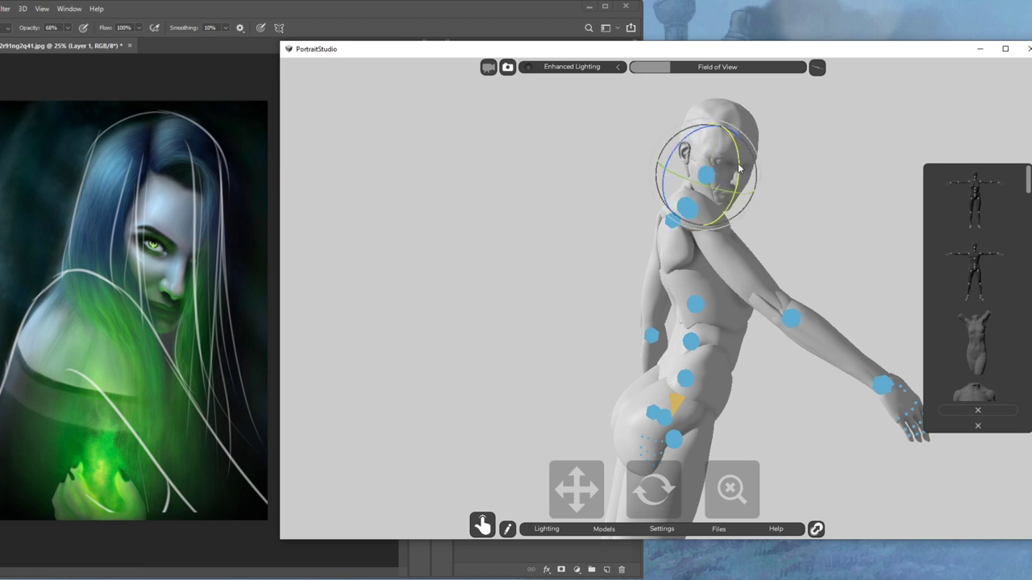
pyautogui.moveTo(739, 168)
pyautogui.mouseDown()
pyautogui.moveTo(785, 168)
pyautogui.moveTo(825, 192)
pyautogui.mouseUp()
pyautogui.click(817, 200)
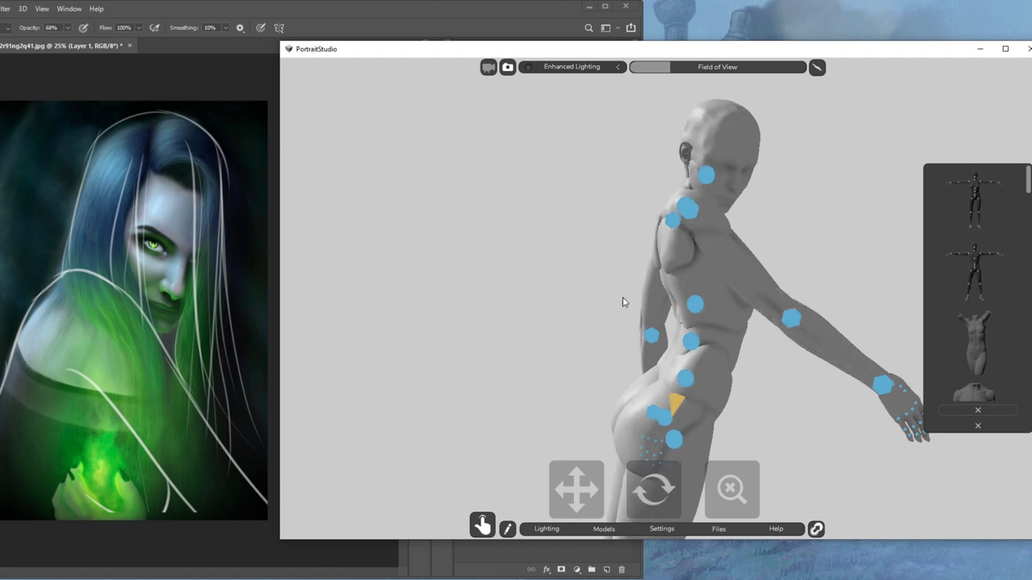
# - Switch on Point Light 1 in the Lighting panel and select its indicator in the viewport
pyautogui.click(545, 531)
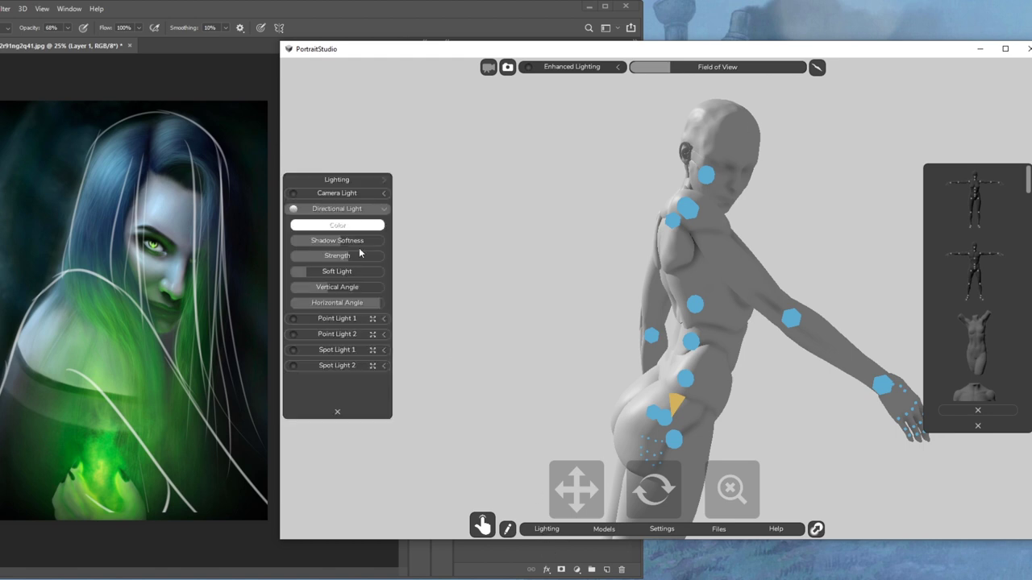
pyautogui.click(384, 180)
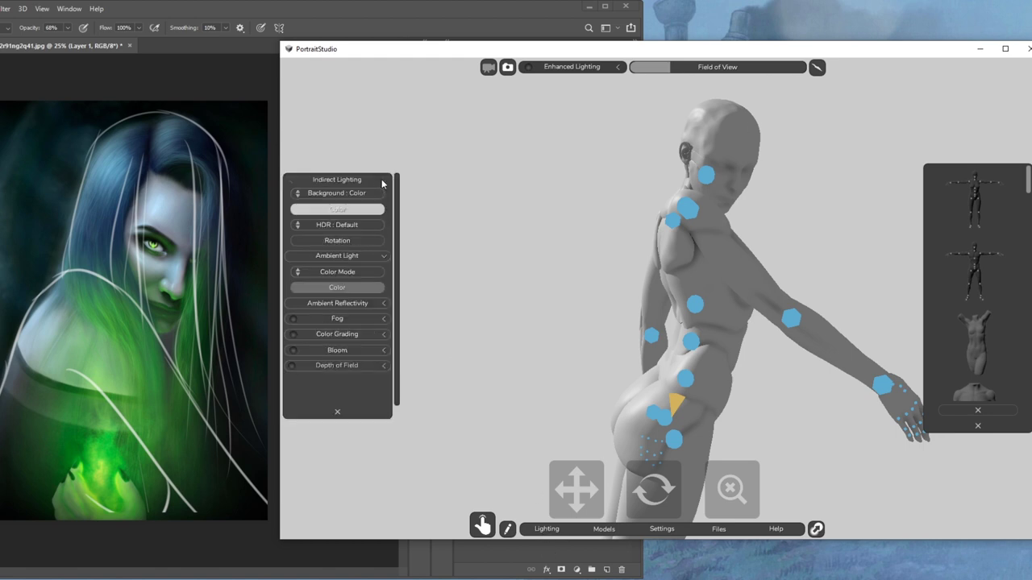
pyautogui.click(290, 181)
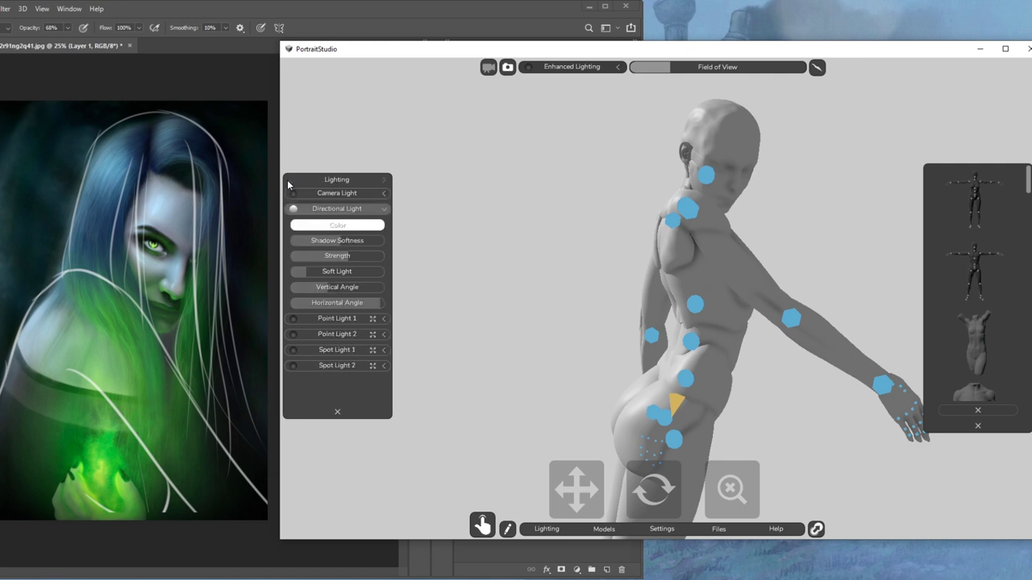
pyautogui.click(293, 320)
pyautogui.click(946, 140)
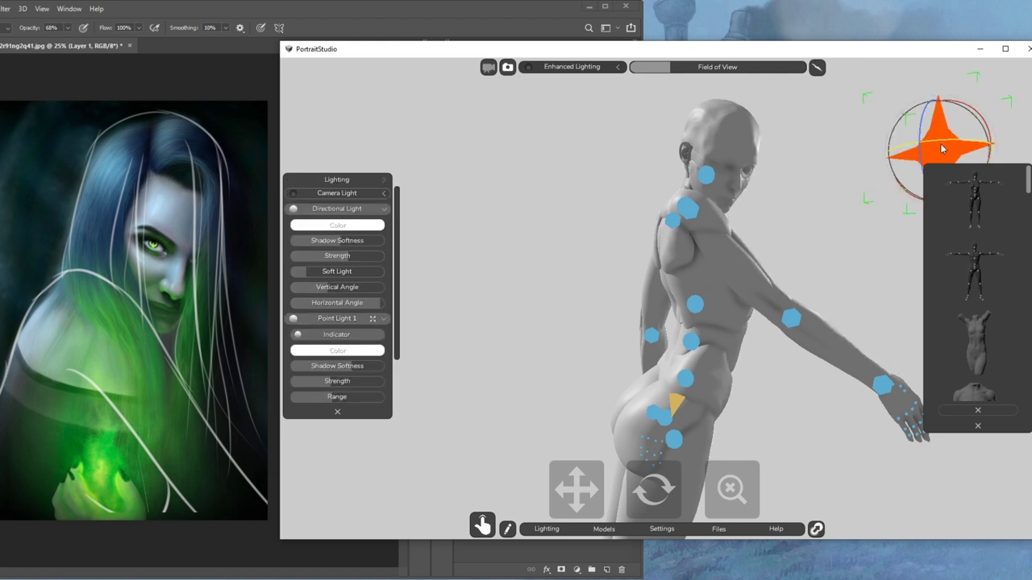
# - Move the point light from the shoulder down to the waist
pyautogui.click(940, 143)
pyautogui.moveTo(954, 158); pyautogui.dragTo(901, 229)
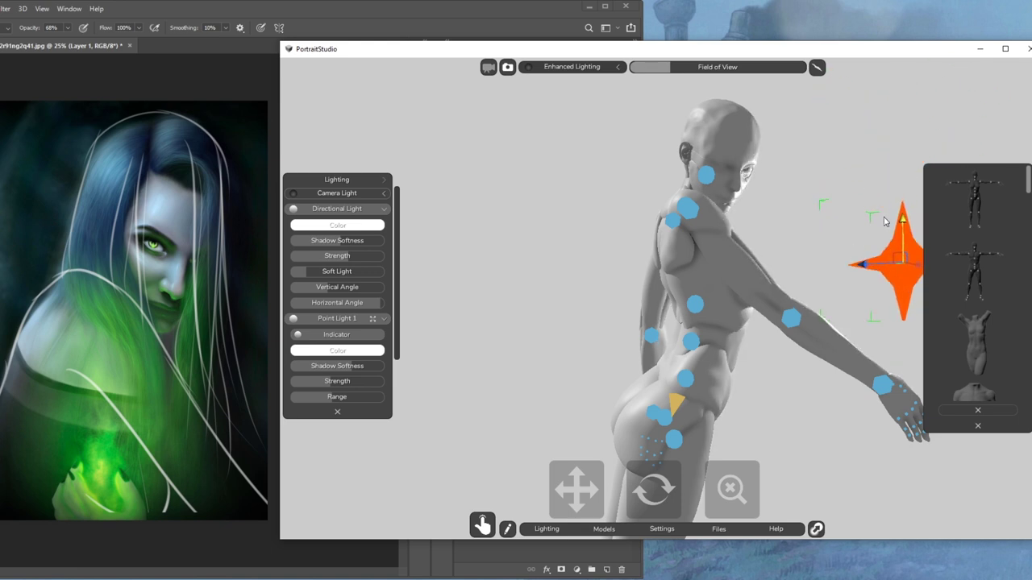
pyautogui.moveTo(860, 268); pyautogui.dragTo(621, 224)
pyautogui.moveTo(707, 197); pyautogui.dragTo(709, 320)
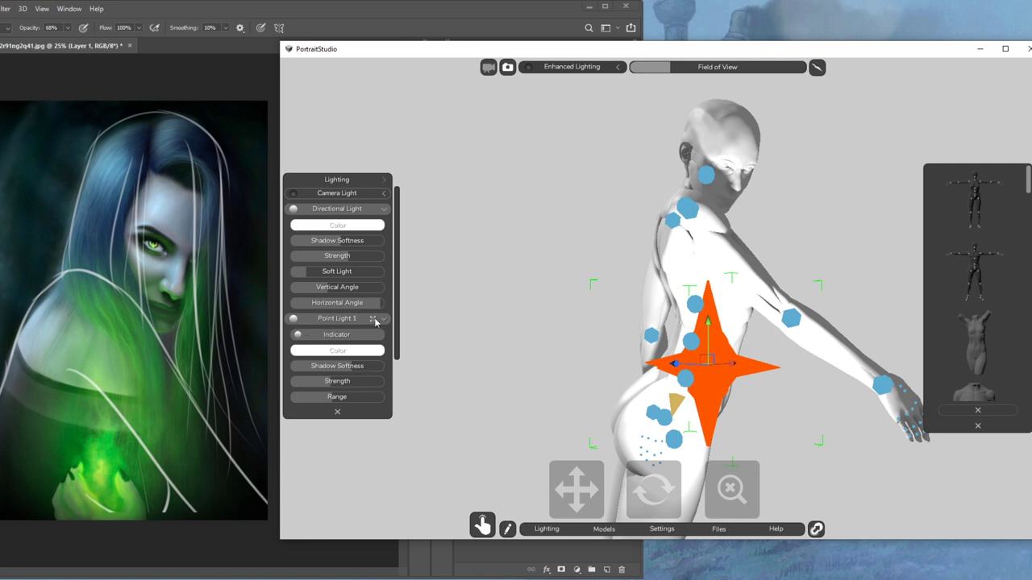
# - Lower Directional Light strength and angle, adjust Soft Light, and reduce point light shadow softness
pyautogui.moveTo(348, 257); pyautogui.dragTo(304, 258)
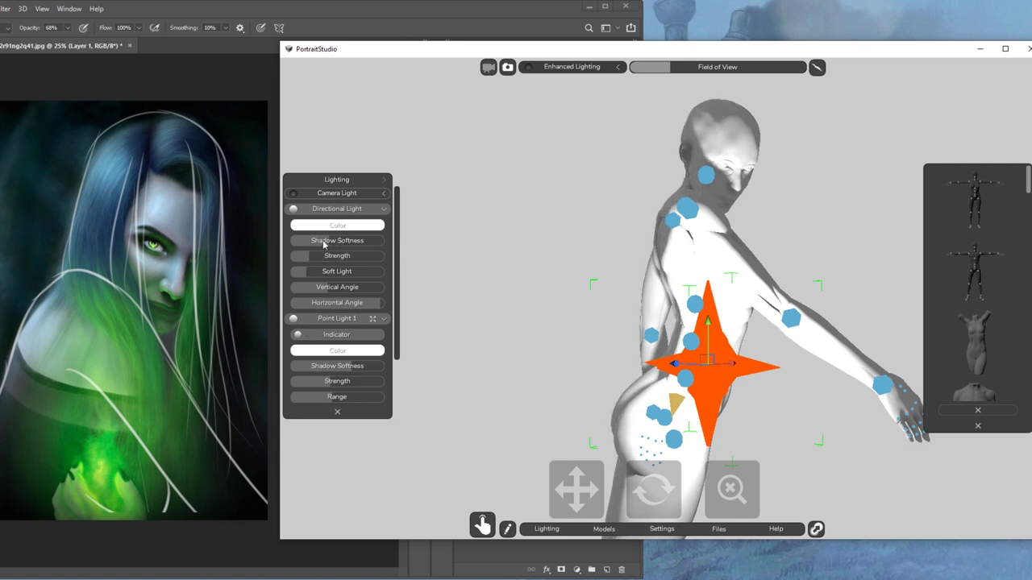
pyautogui.moveTo(324, 292); pyautogui.dragTo(313, 292)
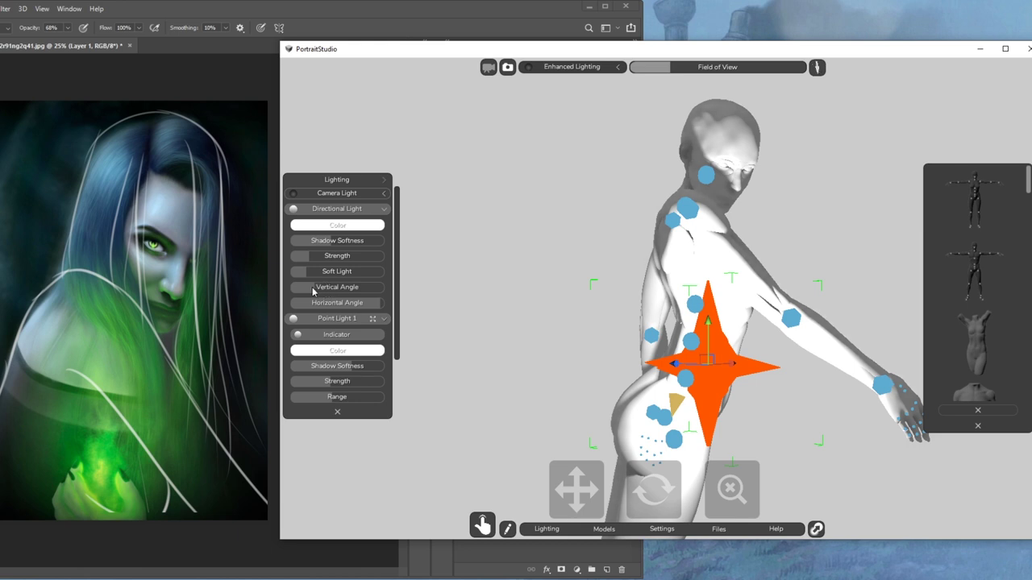
pyautogui.moveTo(313, 275); pyautogui.dragTo(336, 272)
pyautogui.moveTo(353, 368)
pyautogui.mouseDown()
pyautogui.moveTo(312, 366)
pyautogui.moveTo(316, 398)
pyautogui.moveTo(292, 392)
pyautogui.mouseUp()
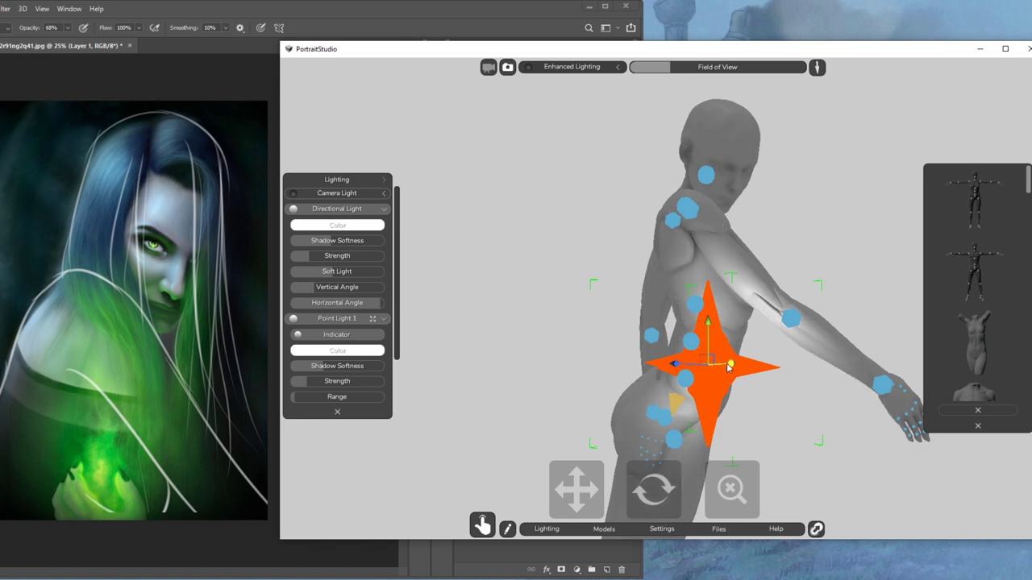
# - Move the point light left and up to the chest, then hide its indicator
pyautogui.moveTo(728, 367); pyautogui.dragTo(714, 366)
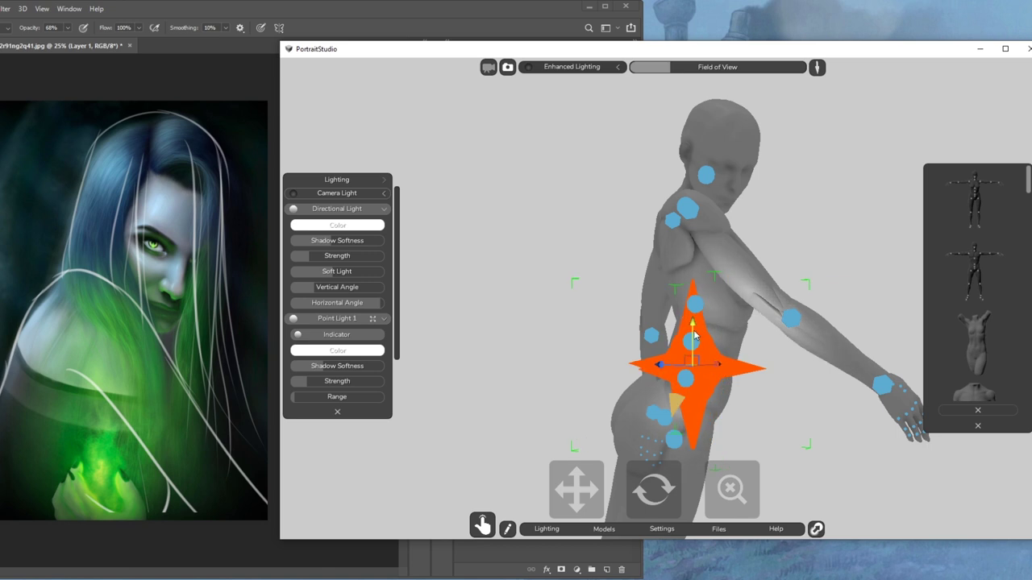
pyautogui.moveTo(692, 327); pyautogui.dragTo(691, 264)
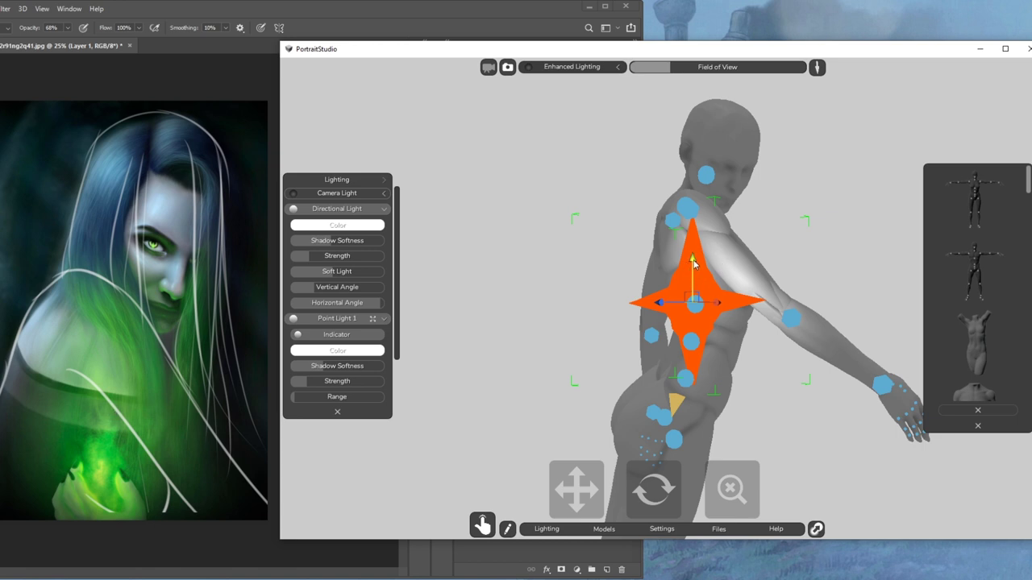
pyautogui.click(298, 335)
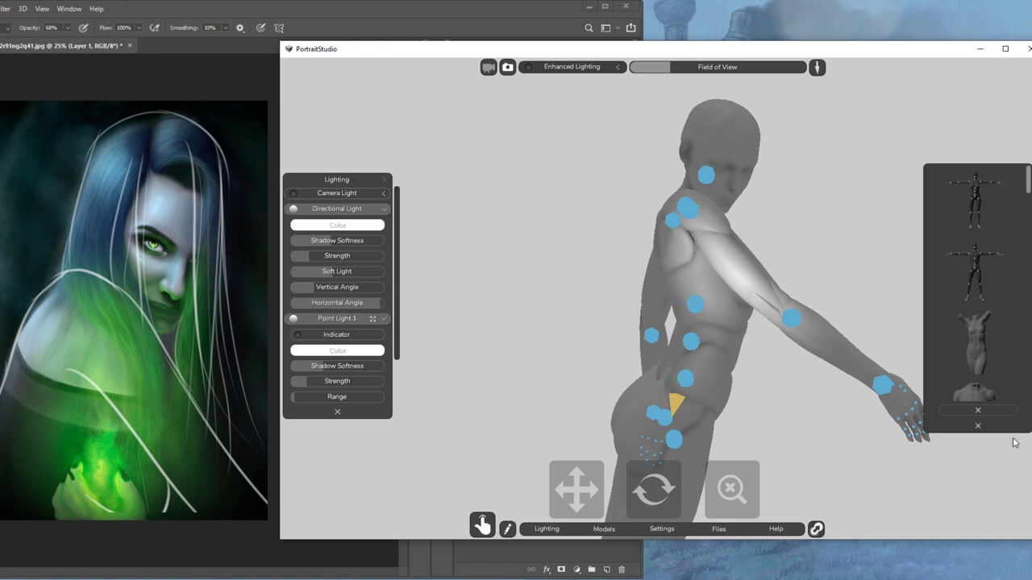
# - Hide the mannequin's joint markers from its object options
pyautogui.click(978, 410)
pyautogui.click(978, 203)
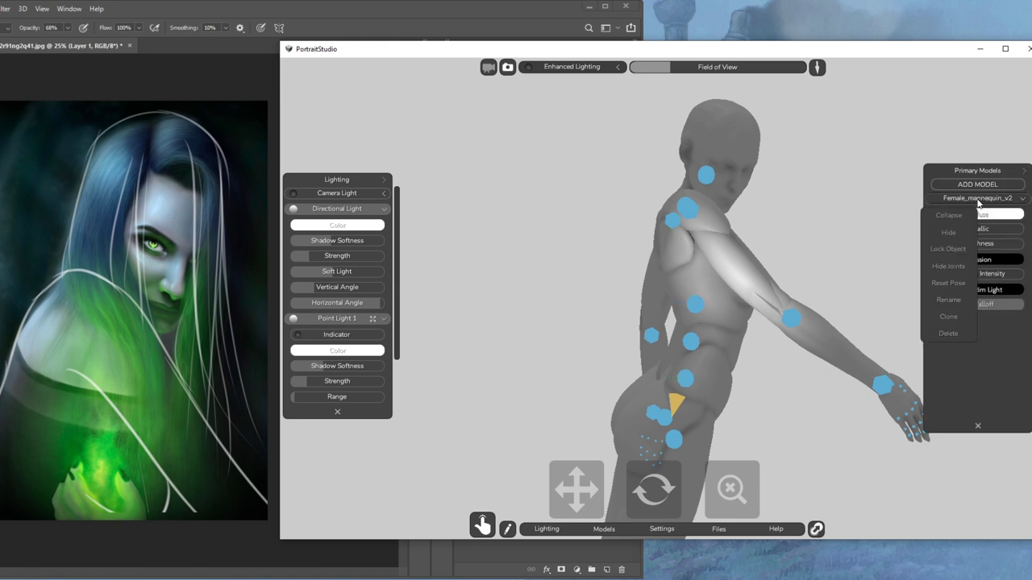
pyautogui.click(954, 266)
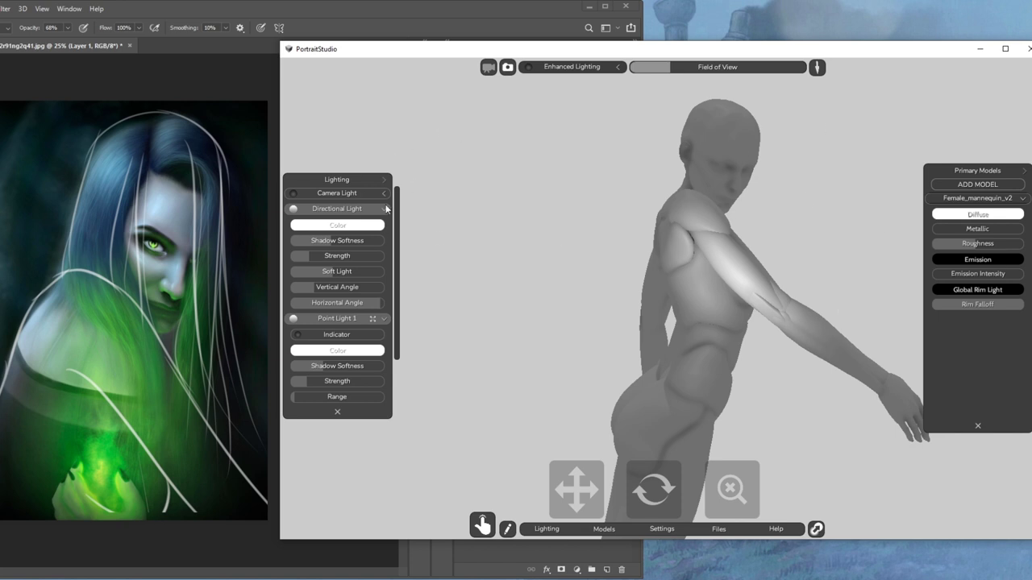
pyautogui.click(384, 180)
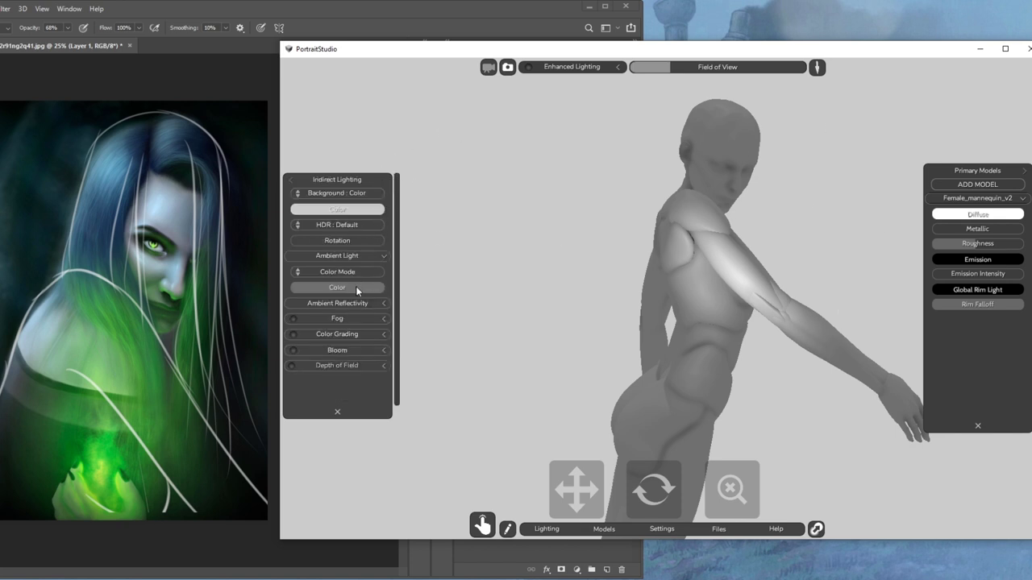
# - Set the Ambient Light Color to dark grey #4C4C4C
pyautogui.click(351, 211)
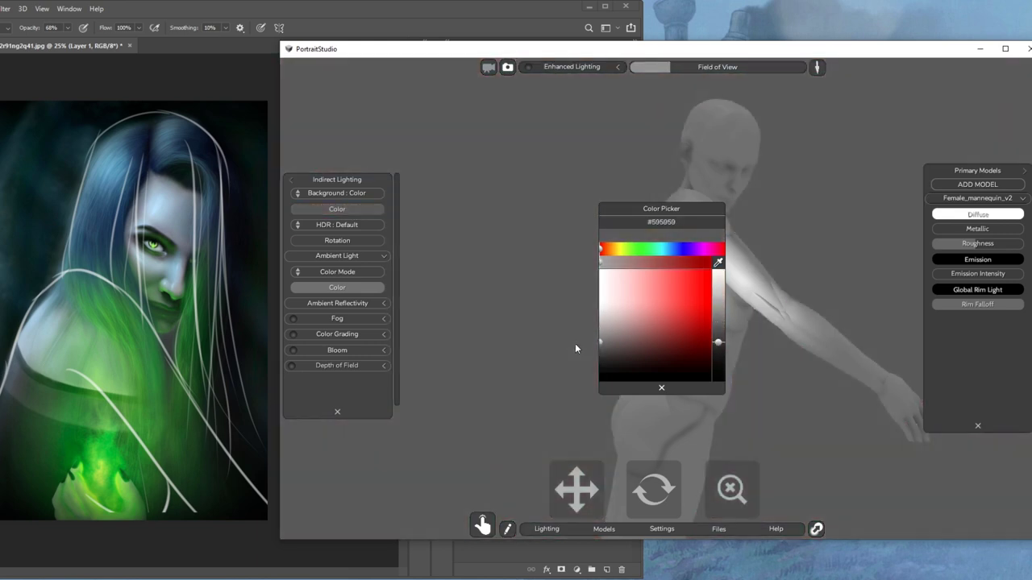
pyautogui.moveTo(575, 344); pyautogui.dragTo(574, 347)
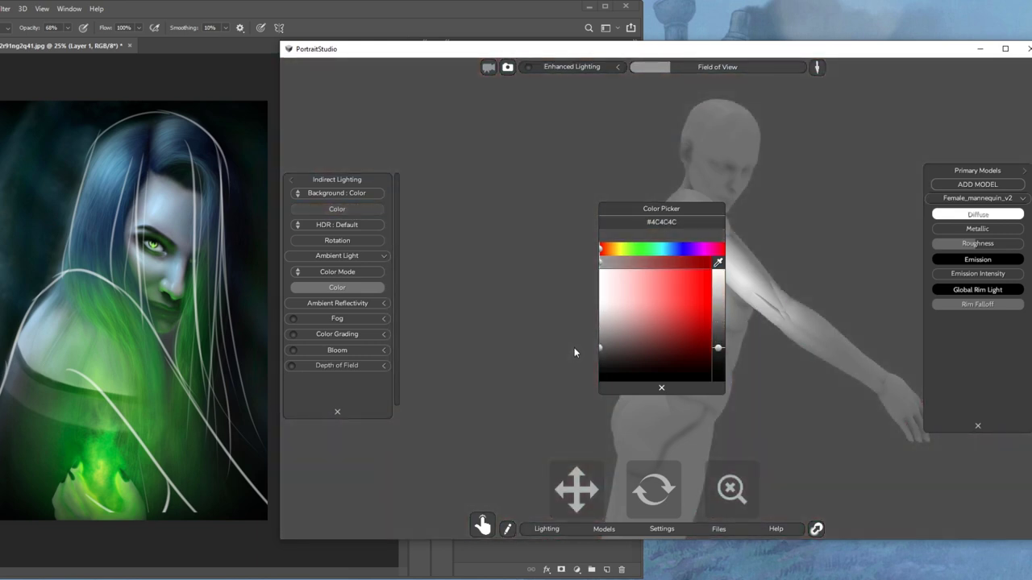
pyautogui.click(661, 389)
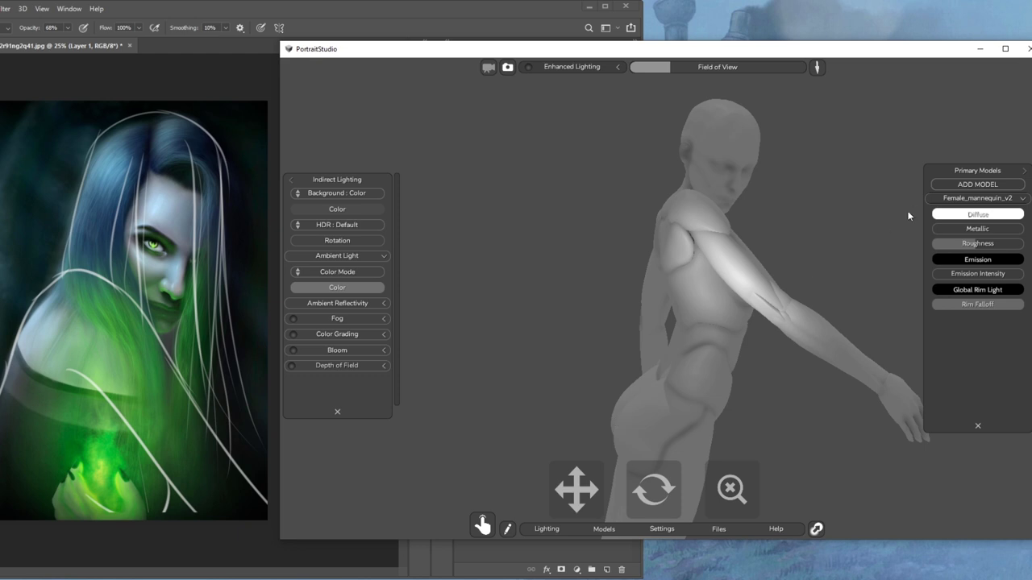
# - Turn the mannequin's head toward the camera and reframe the view
pyautogui.moveTo(734, 167); pyautogui.dragTo(719, 273)
pyautogui.moveTo(650, 497); pyautogui.dragTo(650, 485)
pyautogui.moveTo(562, 489)
pyautogui.mouseDown()
pyautogui.moveTo(554, 515)
pyautogui.moveTo(555, 502)
pyautogui.mouseUp()
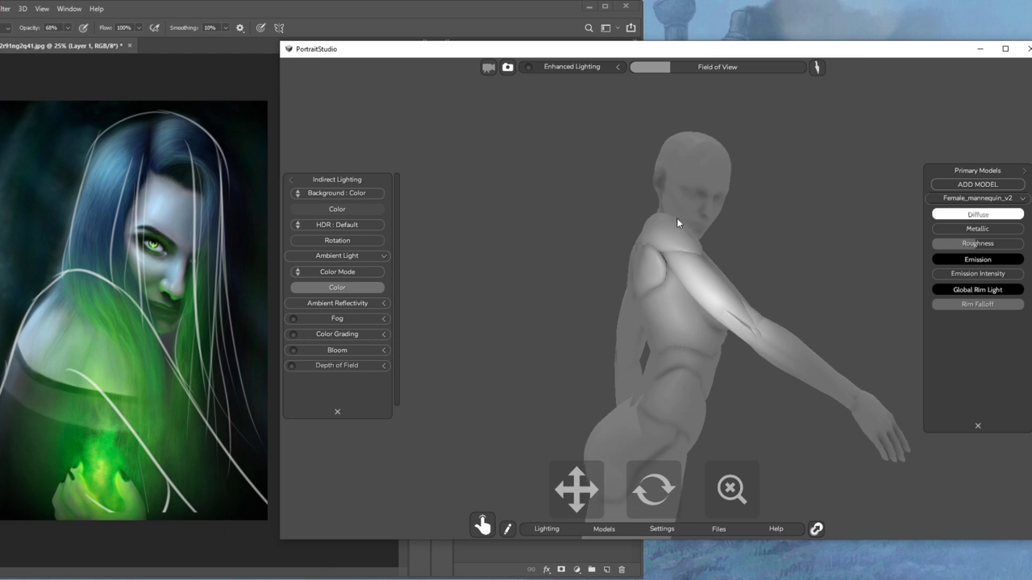
# - Show the mannequin's joints and nudge the head joint slightly
pyautogui.rightClick(982, 199)
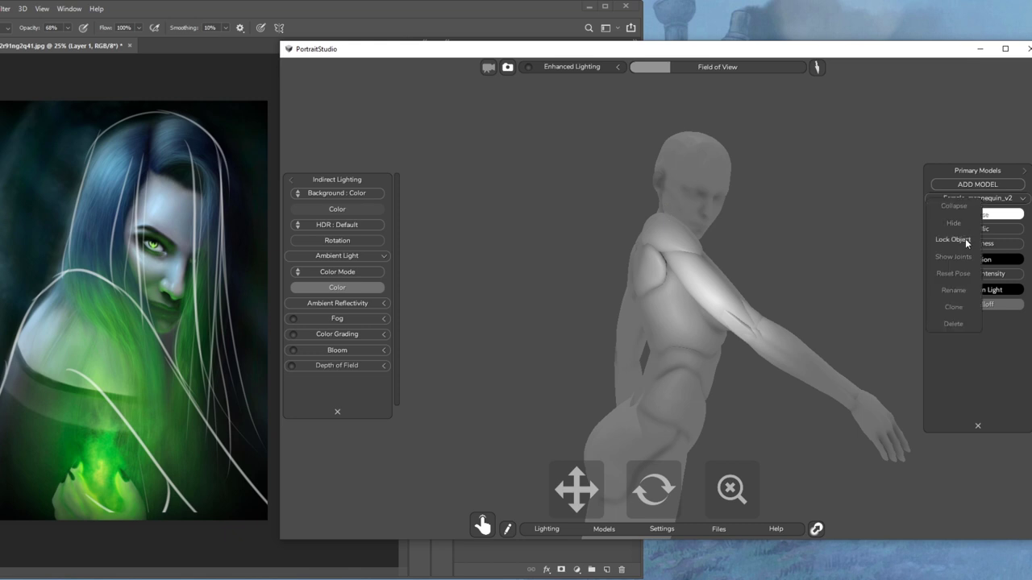
pyautogui.click(960, 261)
pyautogui.click(683, 208)
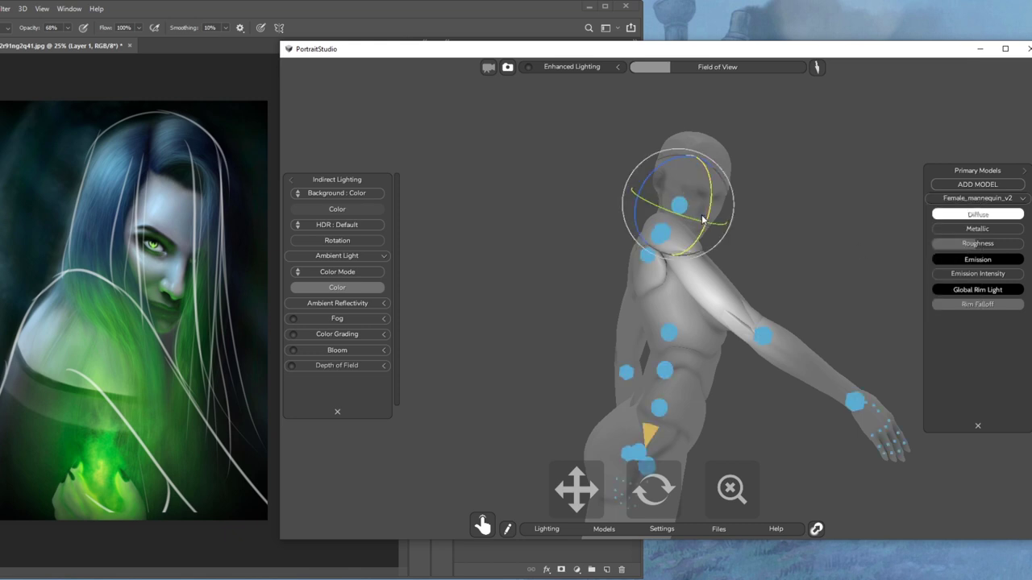
pyautogui.click(697, 214)
pyautogui.click(685, 206)
pyautogui.click(711, 221)
pyautogui.moveTo(702, 220); pyautogui.dragTo(708, 226)
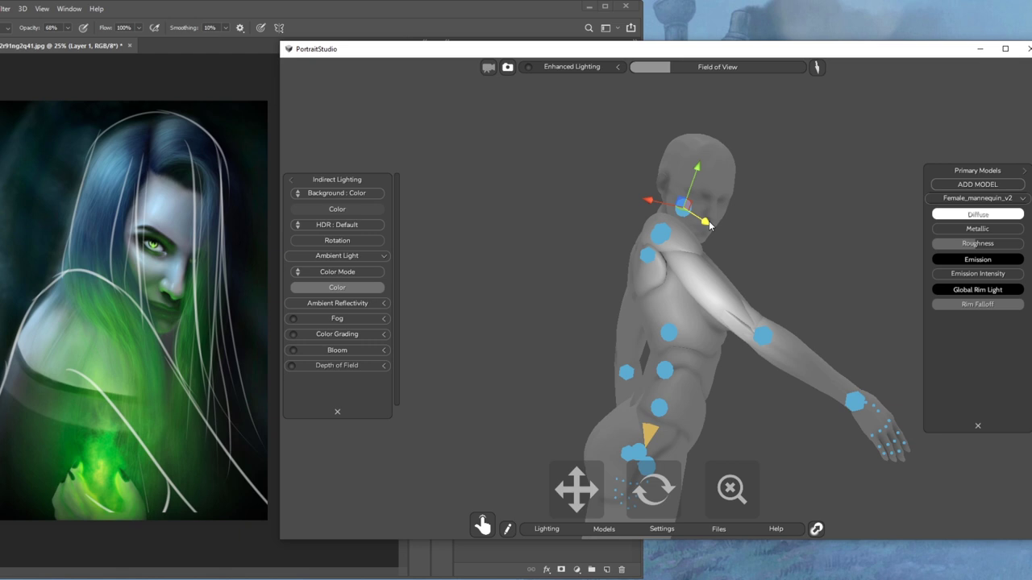
pyautogui.click(710, 226)
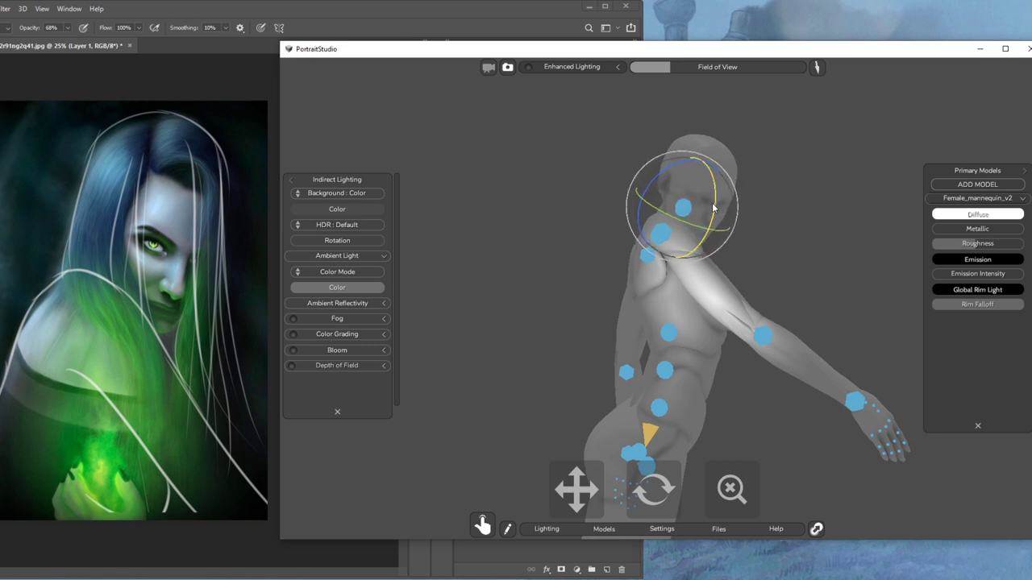
pyautogui.click(748, 200)
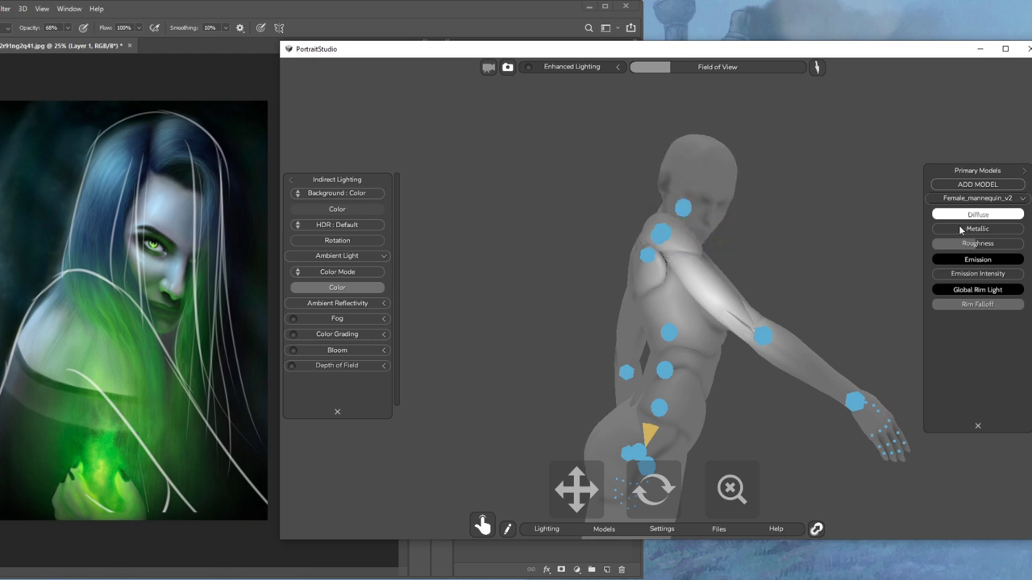
# - Lock the mannequin, hide its joints, close PortraitStudio, and recentre the Photoshop window
pyautogui.click(996, 199)
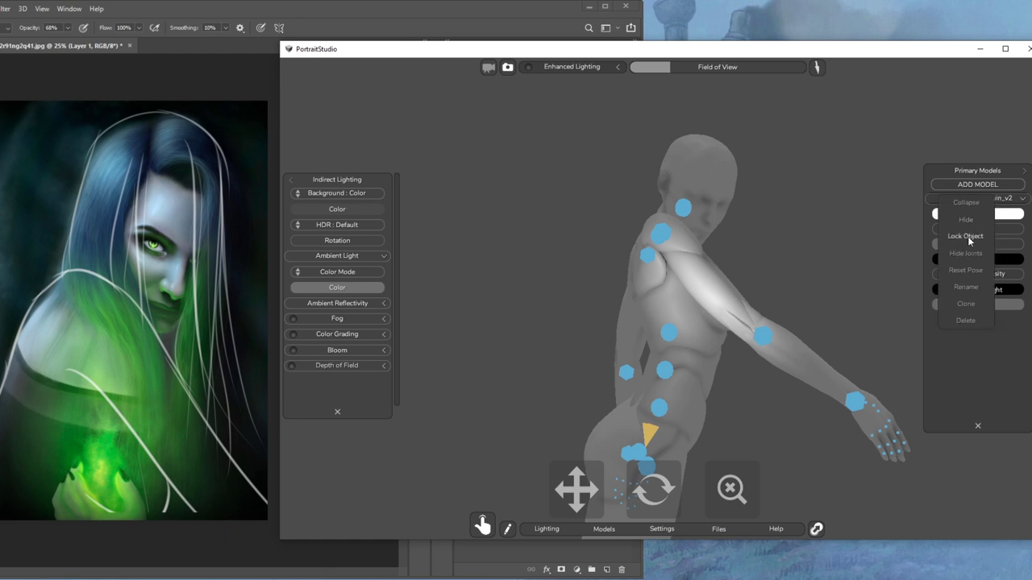
pyautogui.click(969, 241)
pyautogui.rightClick(988, 199)
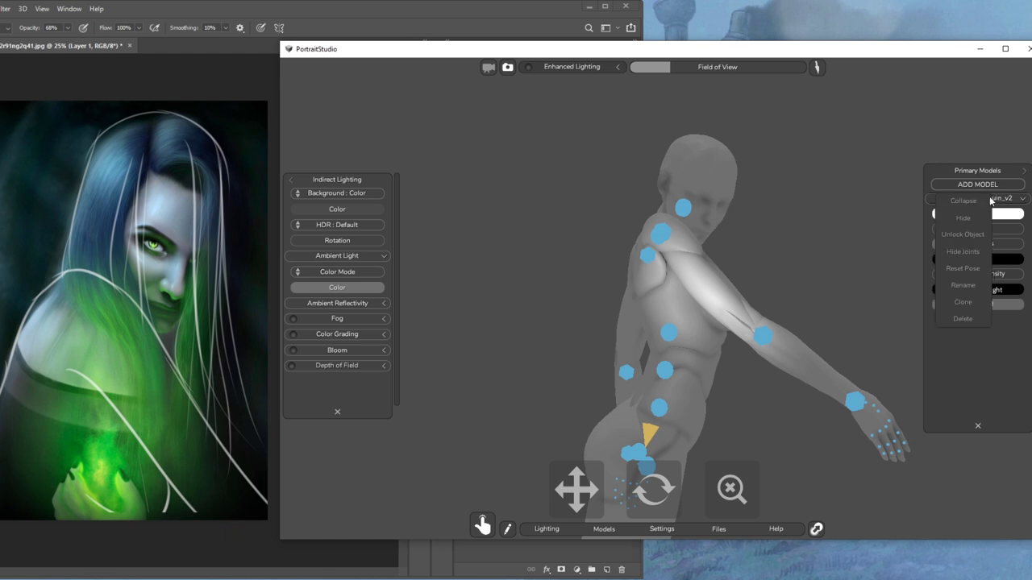
pyautogui.click(962, 251)
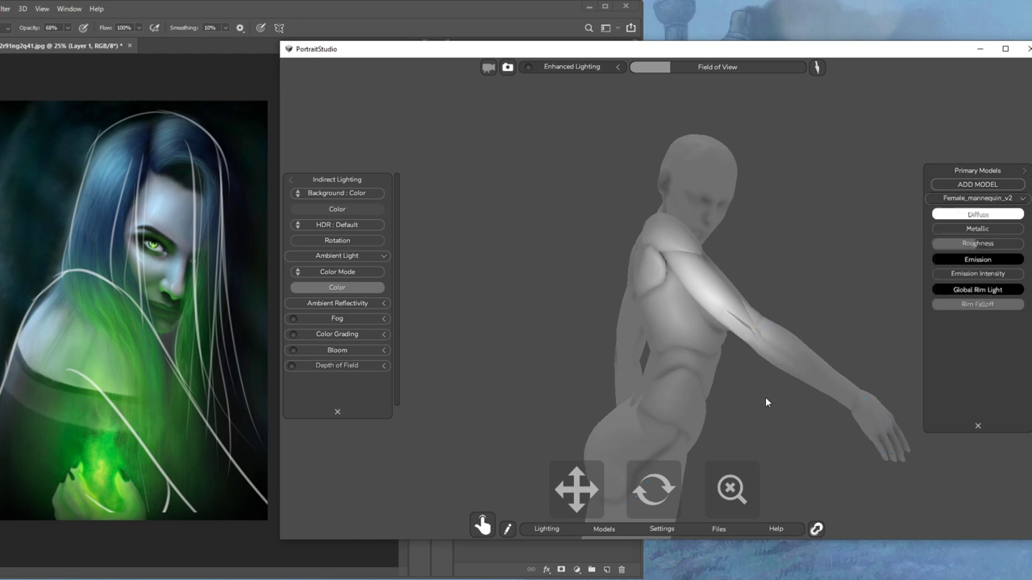
pyautogui.moveTo(652, 498)
pyautogui.mouseDown()
pyautogui.moveTo(650, 488)
pyautogui.moveTo(648, 503)
pyautogui.mouseUp()
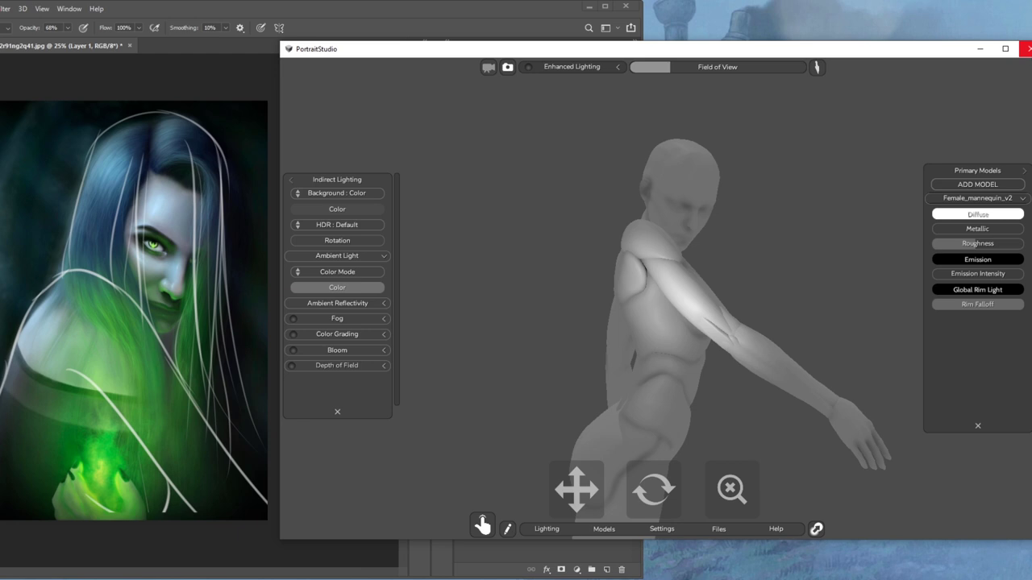
pyautogui.click(1025, 49)
pyautogui.moveTo(439, 8); pyautogui.dragTo(765, 18)
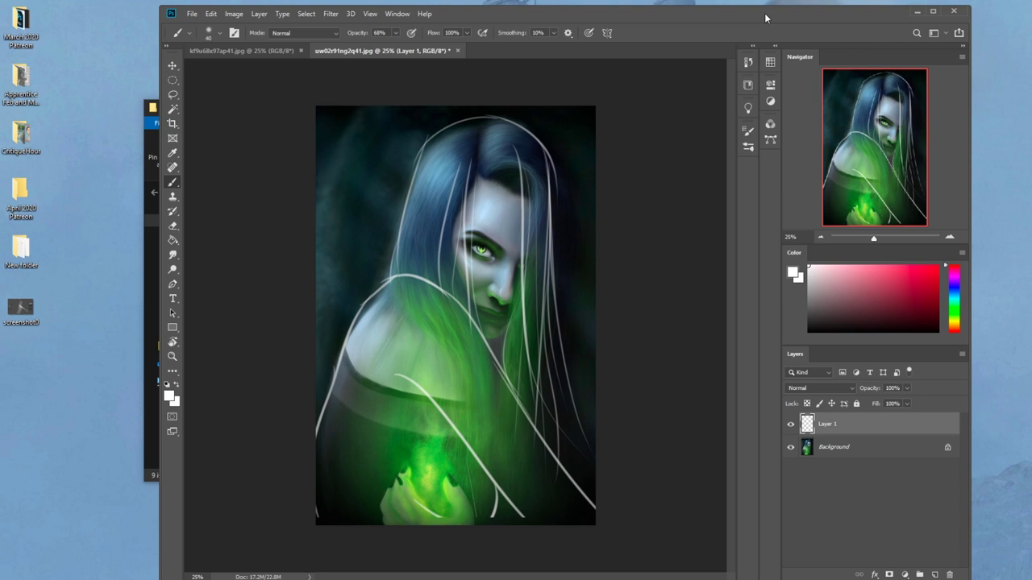
# - Close the File Explorer window, compare with Layer 1's line art hidden and shown, then target Background
pyautogui.click(150, 260)
pyautogui.click(759, 108)
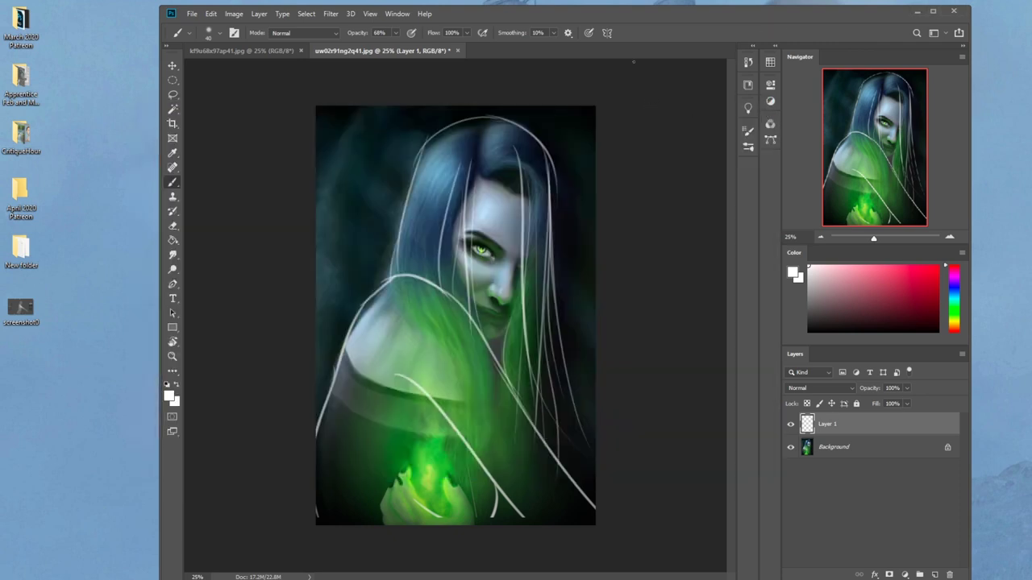
pyautogui.click(790, 425)
pyautogui.click(789, 424)
pyautogui.click(791, 426)
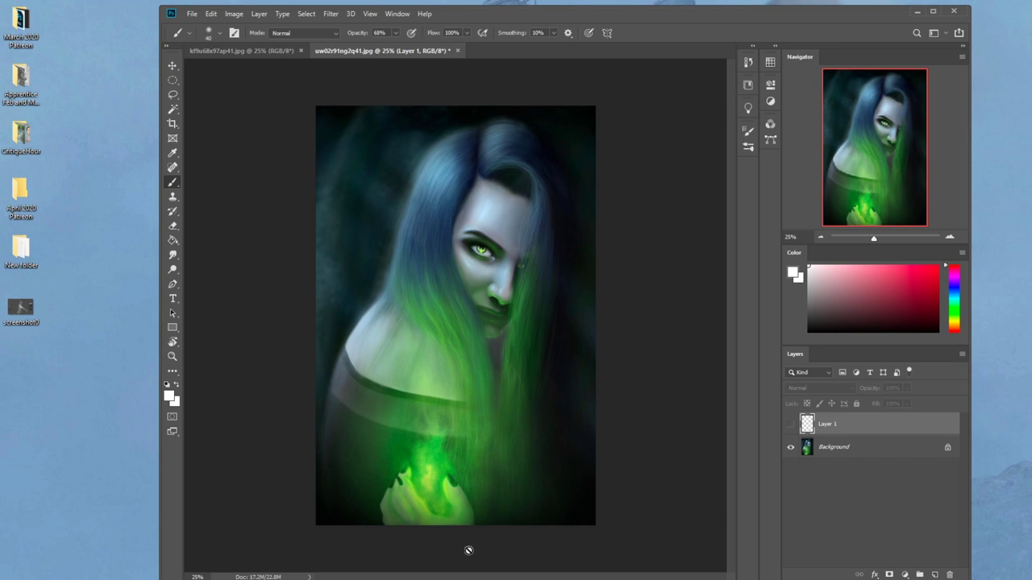
pyautogui.click(789, 425)
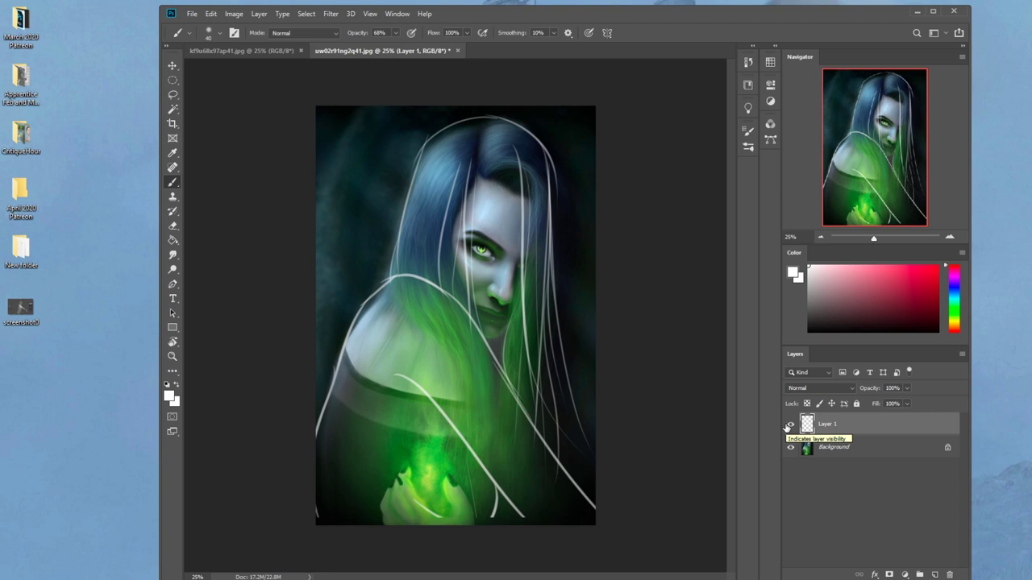
pyautogui.click(790, 426)
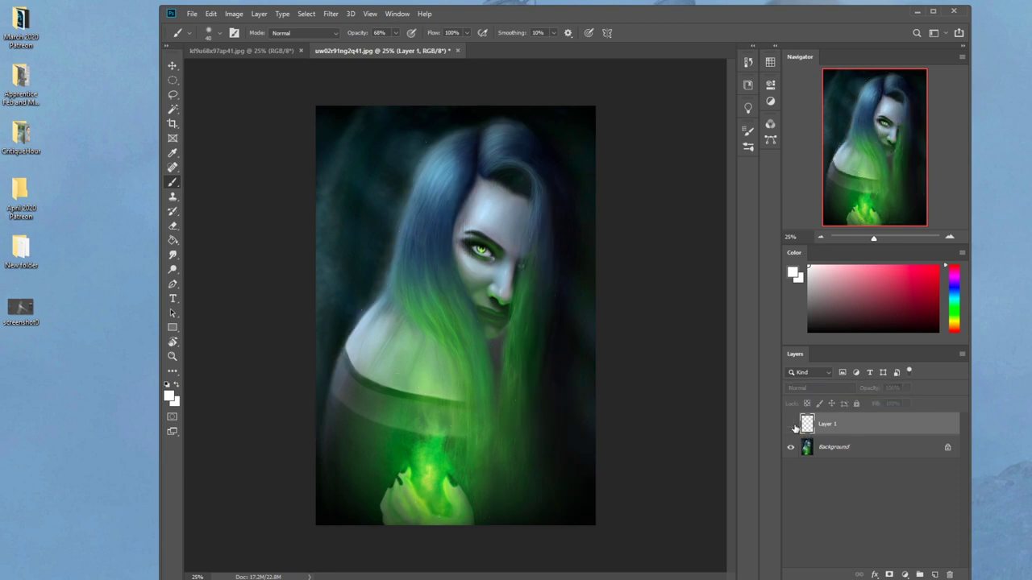
pyautogui.click(791, 426)
pyautogui.click(847, 456)
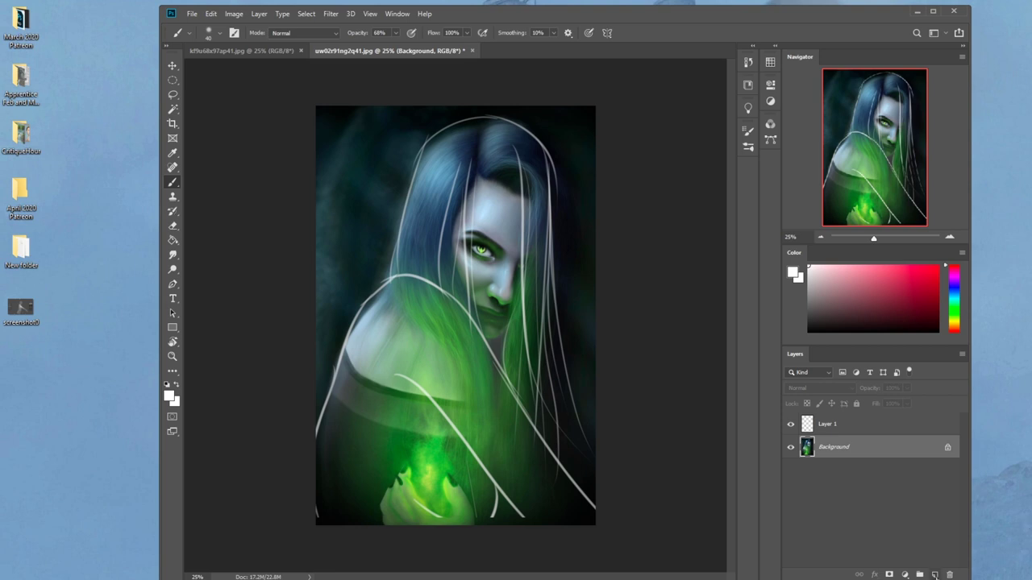
# - Add a new layer filled solid black, set to Darken blend mode at 55% fill
pyautogui.click(934, 575)
pyautogui.press('g')
pyautogui.press('d')
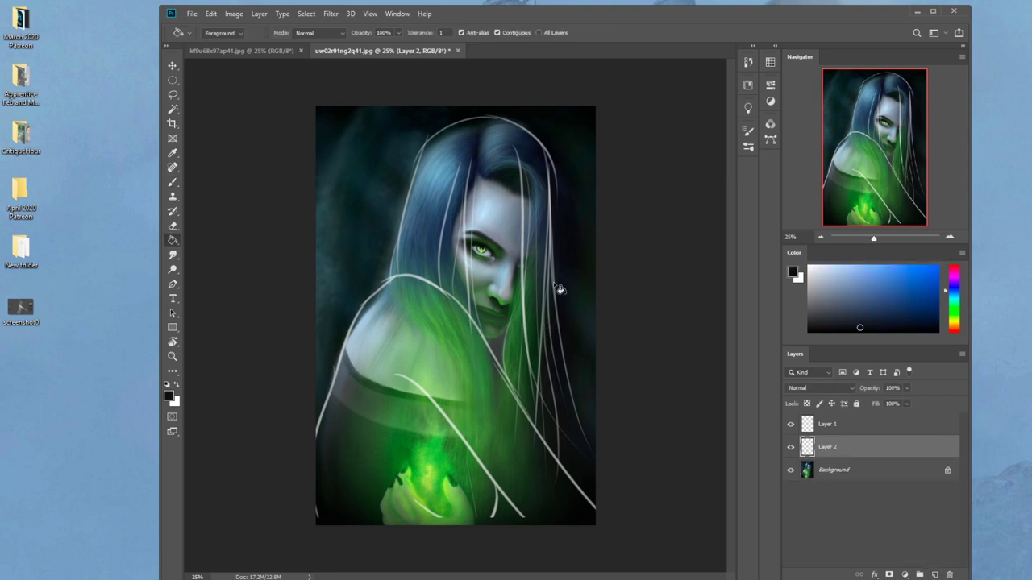
pyautogui.click(563, 287)
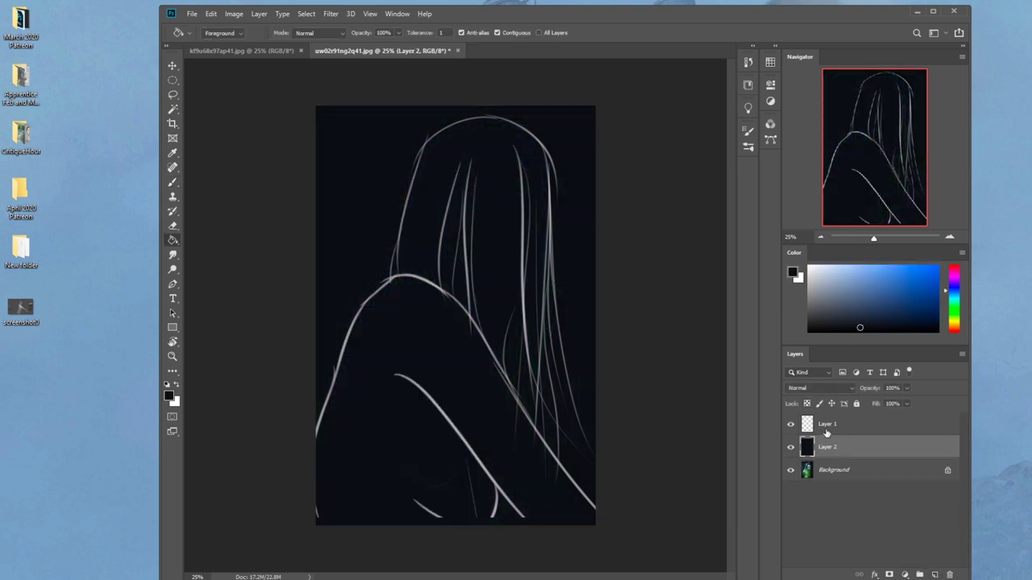
pyautogui.click(818, 388)
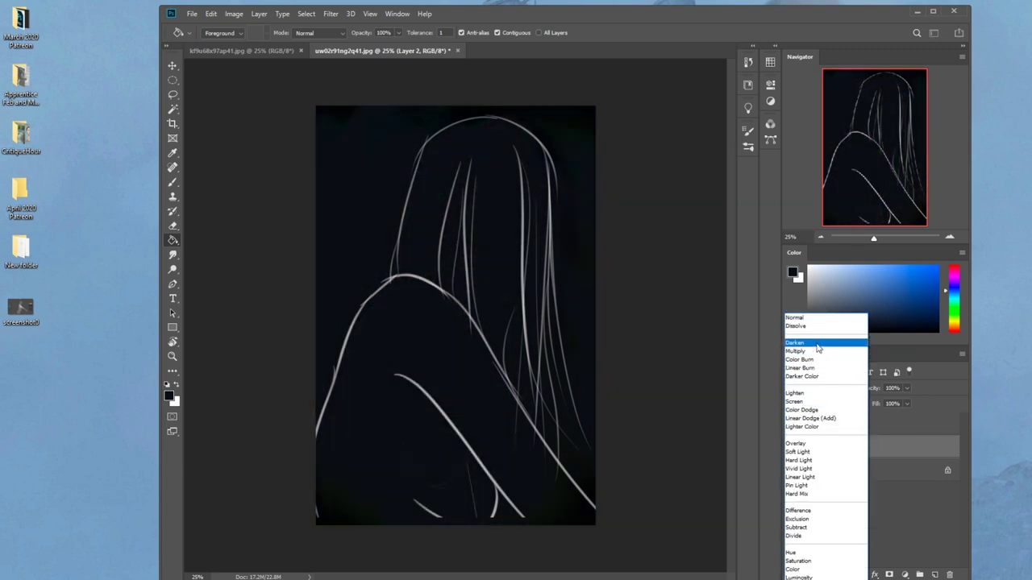
pyautogui.click(798, 342)
pyautogui.moveTo(891, 415); pyautogui.dragTo(887, 419)
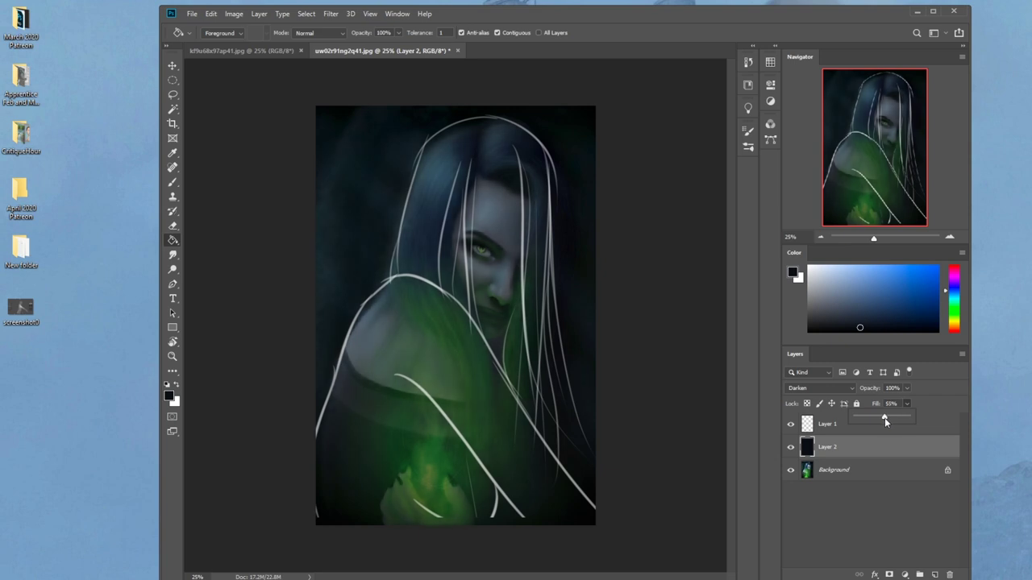
# - Select the 500 px soft brush preset for the Brush tool
pyautogui.press('b')
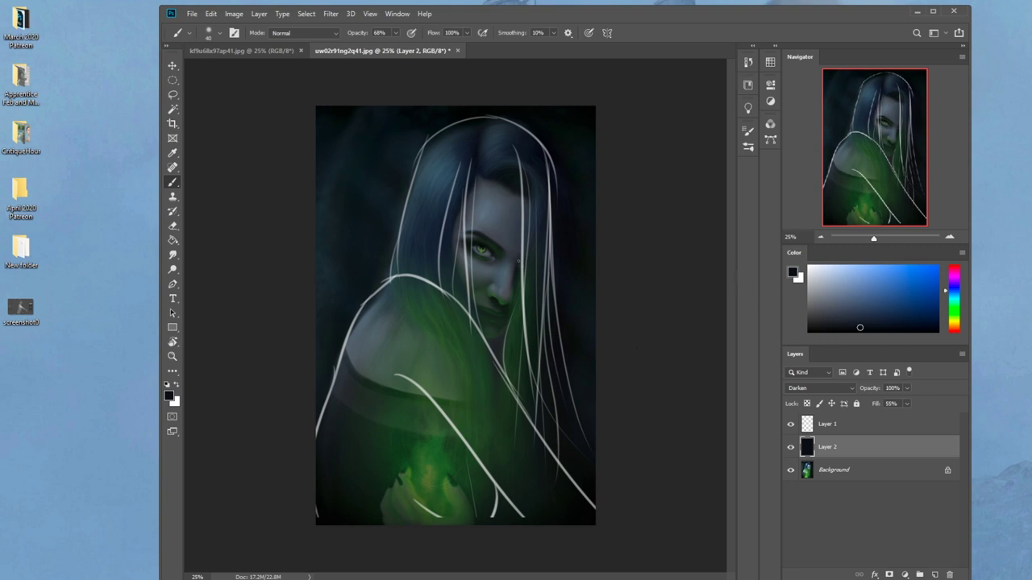
pyautogui.rightClick(528, 278)
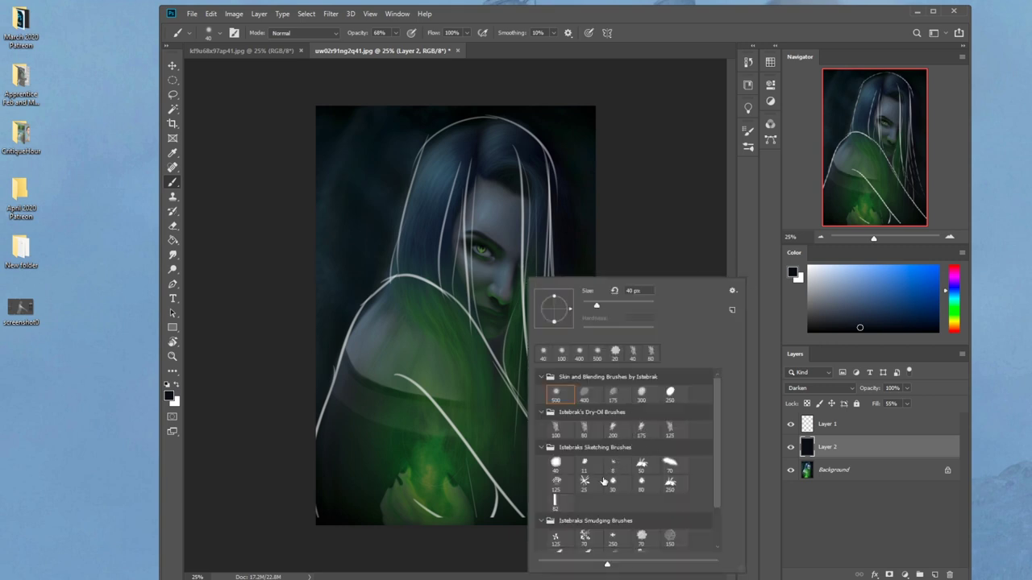
pyautogui.moveTo(716, 478)
pyautogui.mouseDown()
pyautogui.moveTo(717, 515)
pyautogui.moveTo(710, 447)
pyautogui.mouseUp()
pyautogui.click(596, 352)
pyautogui.click(665, 197)
# - Toggle the black Layer 2 off and on to compare its darkening effect
pyautogui.click(791, 448)
pyautogui.click(791, 449)
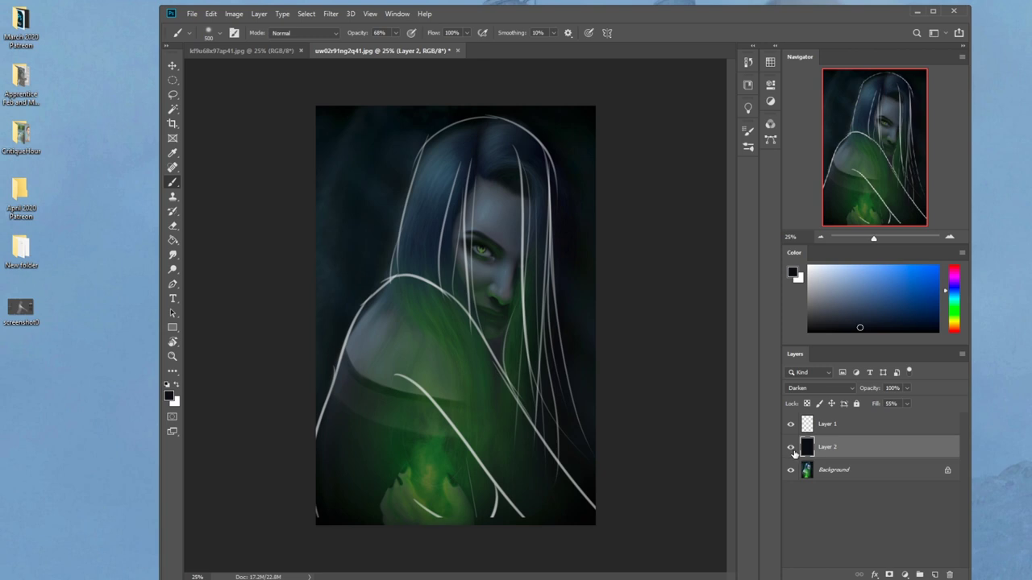
pyautogui.click(791, 449)
pyautogui.click(791, 448)
pyautogui.click(791, 449)
pyautogui.click(791, 449)
# - Set up the Eraser with the 500 px preset, 31% opacity and a size of about 2400
pyautogui.press(']')
pyautogui.press(']')
pyautogui.press(']')
pyautogui.press(']')
pyautogui.press(']')
pyautogui.press(']')
pyautogui.press(']')
pyautogui.press(']')
pyautogui.press(']')
pyautogui.press(']')
pyautogui.press(']')
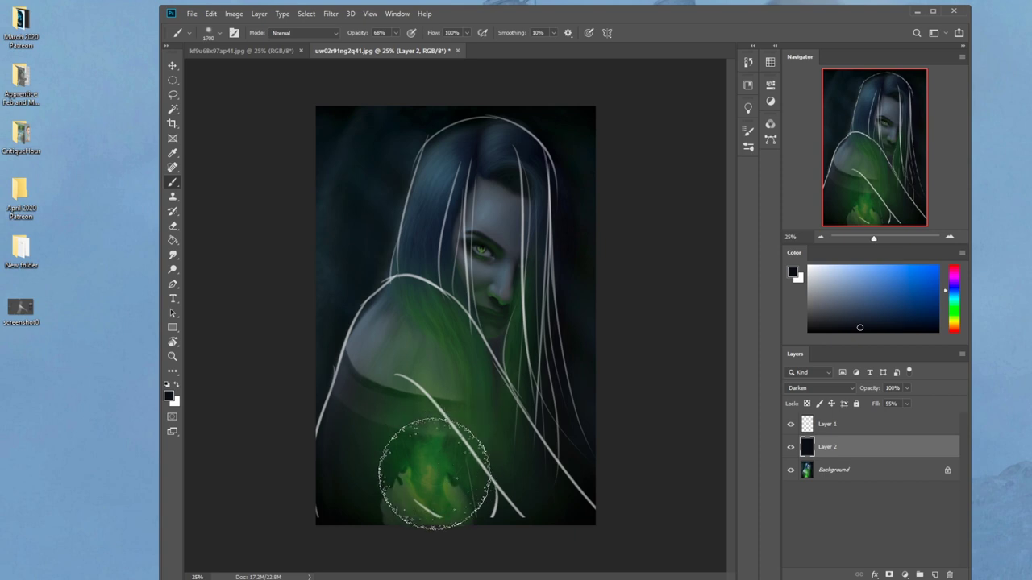
pyautogui.press('e')
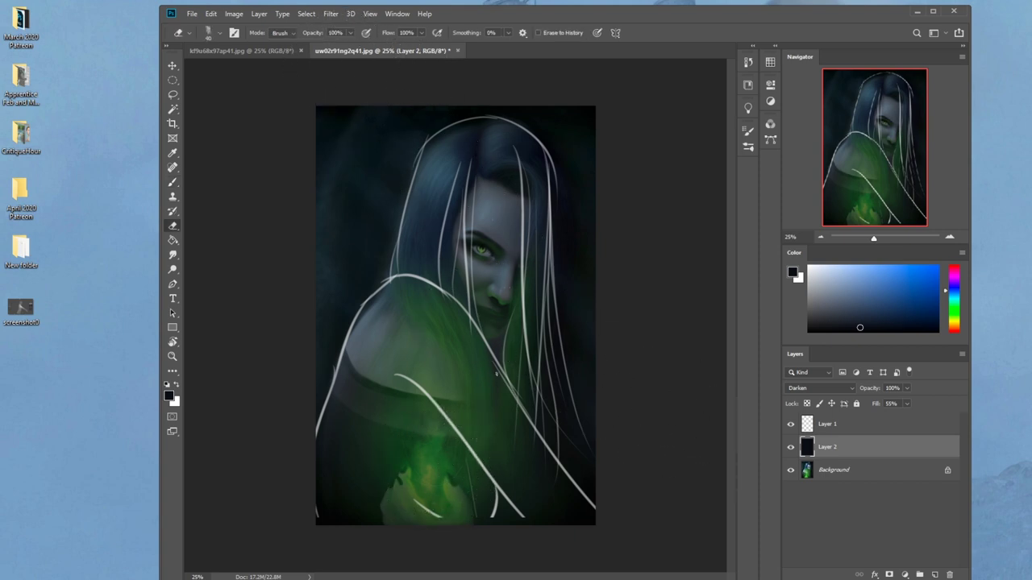
pyautogui.rightClick(563, 404)
pyautogui.click(577, 409)
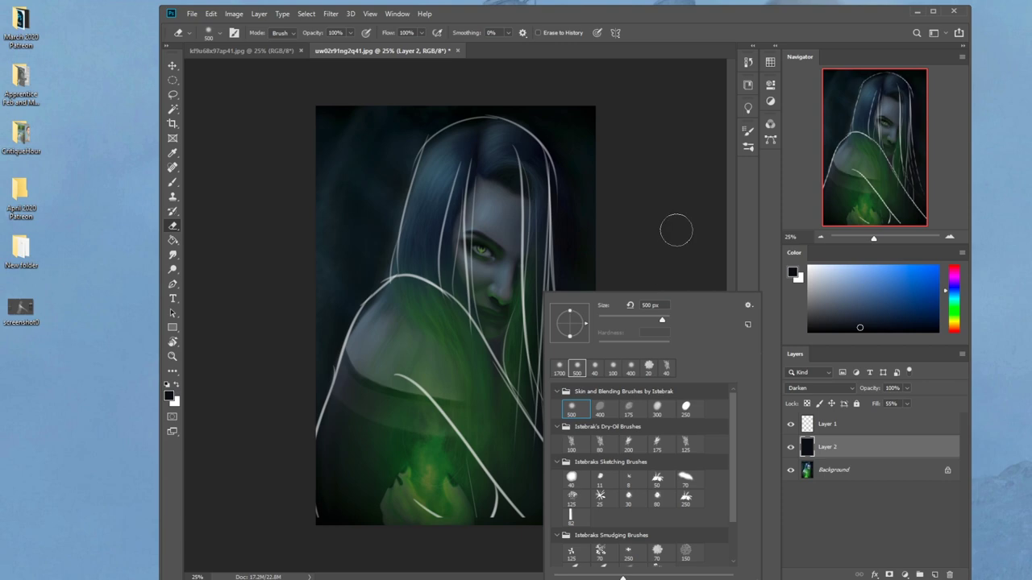
pyautogui.click(675, 228)
pyautogui.press(']')
pyautogui.press(']')
pyautogui.press(']')
pyautogui.press(']')
pyautogui.press(']')
pyautogui.press(']')
pyautogui.press(']')
pyautogui.press(']')
pyautogui.press(']')
pyautogui.press(']')
pyautogui.press(']')
pyautogui.press(']')
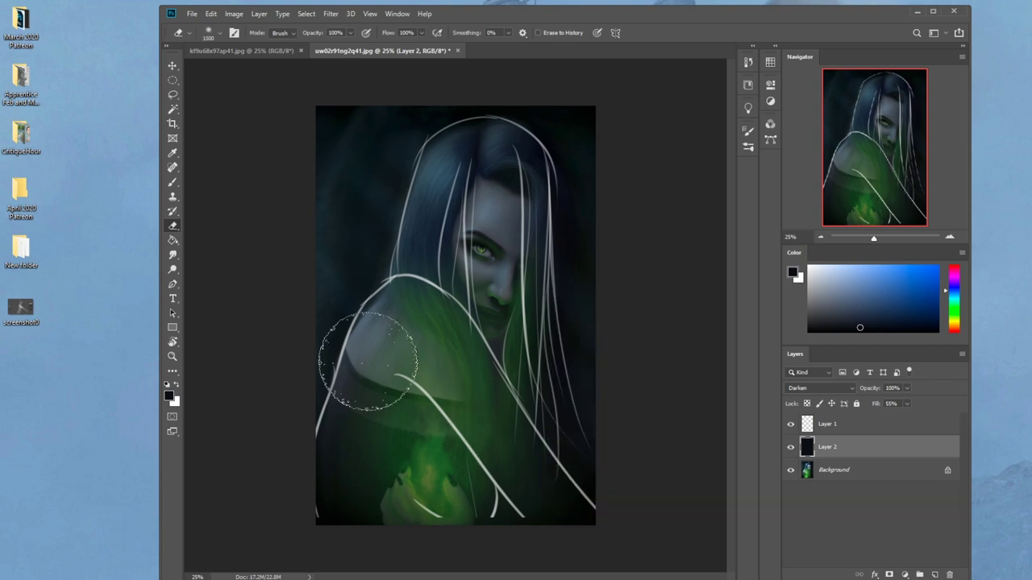
pyautogui.moveTo(350, 34); pyautogui.dragTo(323, 46)
pyautogui.press(']')
pyautogui.press(']')
pyautogui.press(']')
pyautogui.press(']')
pyautogui.press(']')
pyautogui.press(']')
pyautogui.press(']')
# - Erase Layer 2's darkness over the glowing hands, toggling the layer to compare
pyautogui.moveTo(476, 419)
pyautogui.mouseDown()
pyautogui.moveTo(414, 460)
pyautogui.moveTo(396, 460)
pyautogui.moveTo(429, 464)
pyautogui.mouseUp()
pyautogui.press('[')
pyautogui.press('[')
pyautogui.press('[')
pyautogui.press('[')
pyautogui.press('[')
pyautogui.press('[')
pyautogui.press('[')
pyautogui.press('[')
pyautogui.press('[')
pyautogui.press('[')
pyautogui.press('[')
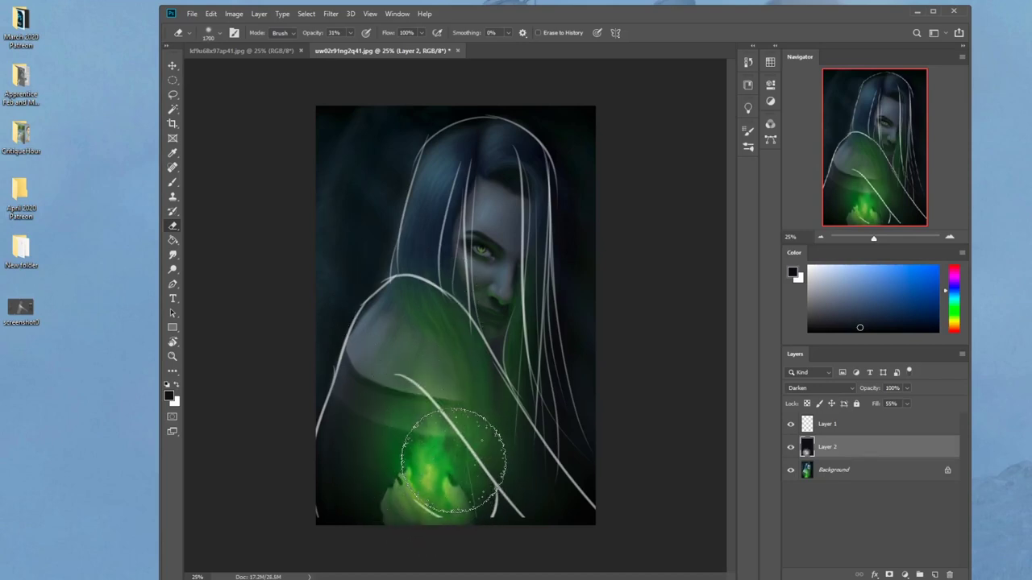
pyautogui.moveTo(448, 482)
pyautogui.mouseDown()
pyautogui.moveTo(427, 468)
pyautogui.moveTo(436, 463)
pyautogui.mouseUp()
pyautogui.press('[')
pyautogui.click(791, 447)
pyautogui.click(792, 447)
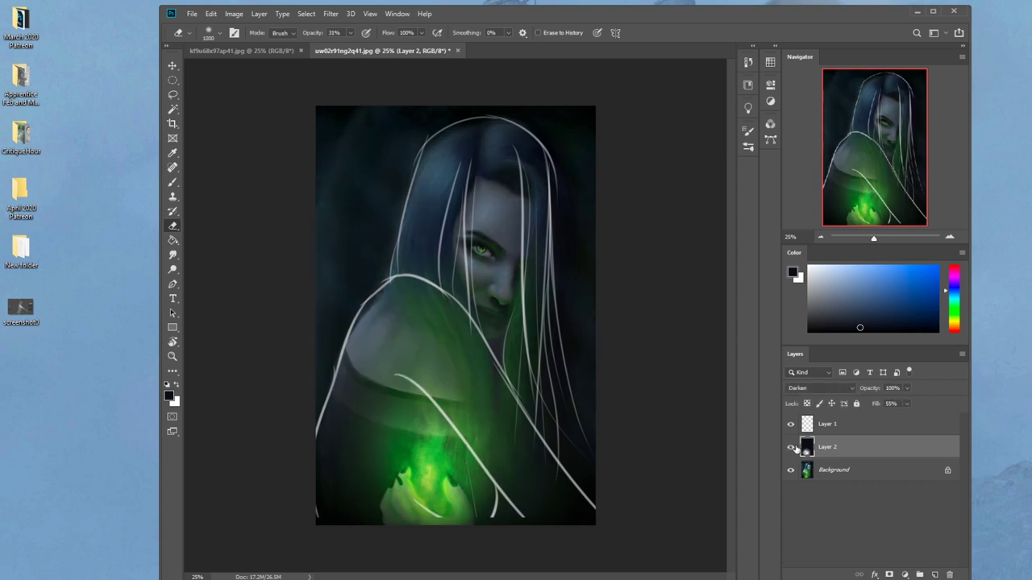
pyautogui.click(796, 449)
pyautogui.click(796, 449)
# - Zoom out to 12.5% and hide Layer 1's line art to check the painting
pyautogui.hotkey('ctrl', '-')
pyautogui.hotkey('ctrl', '-')
pyautogui.click(806, 425)
pyautogui.click(790, 425)
pyautogui.click(790, 425)
pyautogui.click(791, 425)
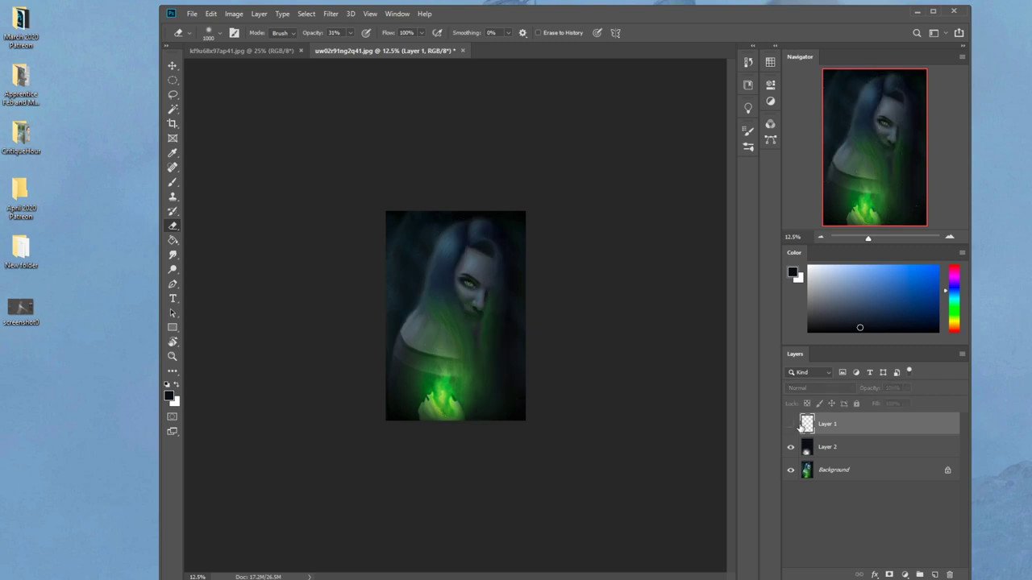
# - Show the line art again, lasso the hat area, then drop the selection
pyautogui.click(789, 425)
pyautogui.press('l')
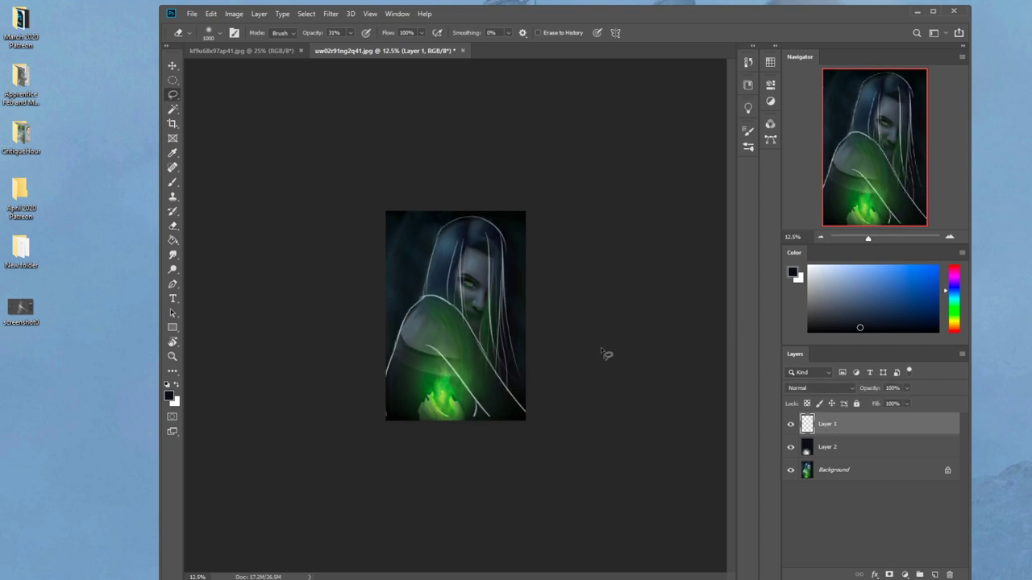
pyautogui.moveTo(509, 226)
pyautogui.mouseDown()
pyautogui.moveTo(471, 207)
pyautogui.moveTo(426, 244)
pyautogui.moveTo(510, 244)
pyautogui.moveTo(499, 202)
pyautogui.mouseUp()
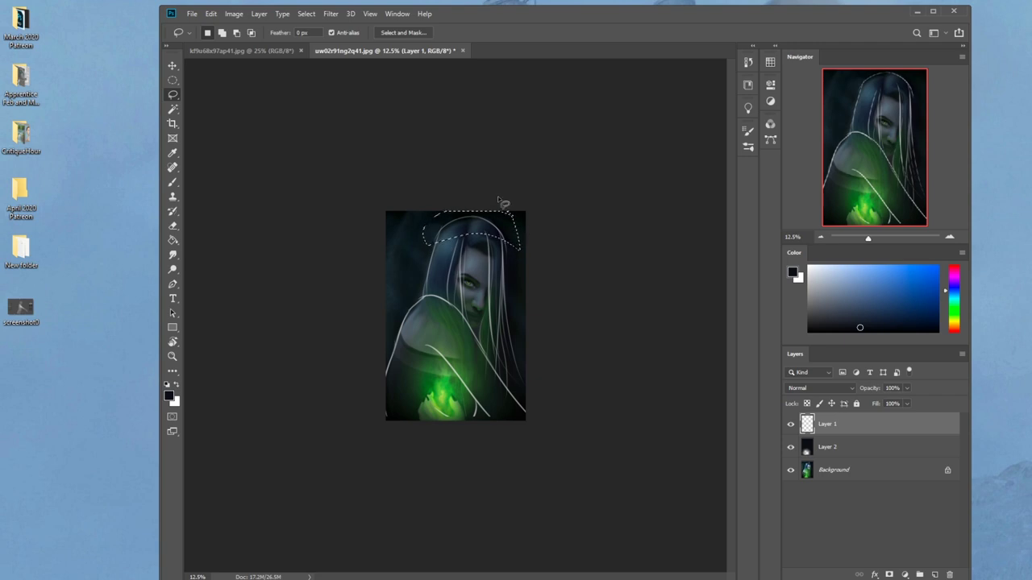
pyautogui.press('v')
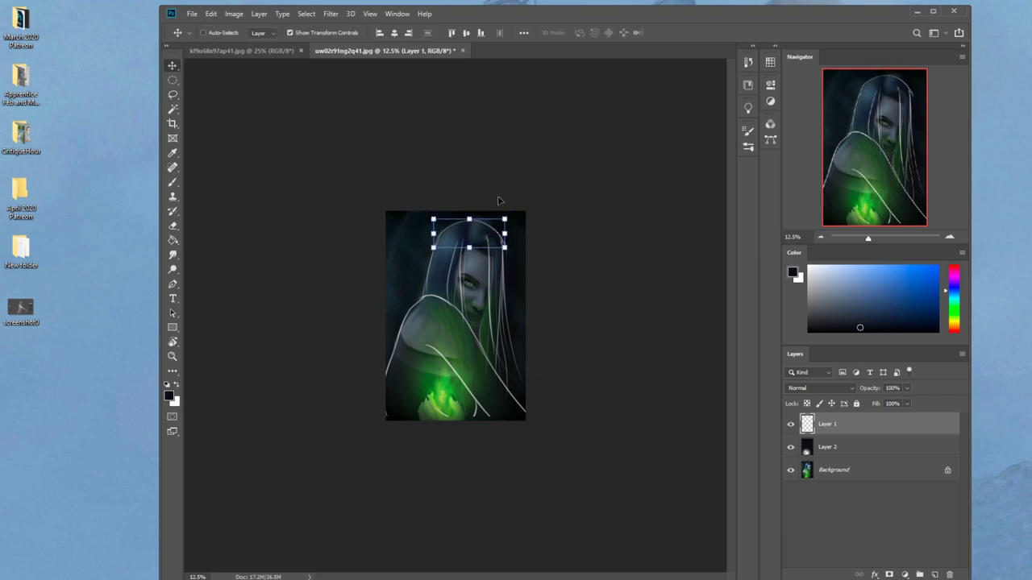
pyautogui.hotkey('ctrl', 'd')
pyautogui.press('b')
# - Toggle Layer 1's line art to compare and dismiss a stray Elliptical Marquee shortcut menu
pyautogui.click(791, 424)
pyautogui.click(790, 425)
pyautogui.press('m')
pyautogui.rightClick(498, 286)
pyautogui.click(787, 417)
# - Erase Layer 2's darkening around the woman's eye with a smaller eraser
pyautogui.click(805, 448)
pyautogui.click(790, 447)
pyautogui.click(791, 450)
pyautogui.press('e')
pyautogui.press('[')
pyautogui.press('[')
pyautogui.press('[')
pyautogui.moveTo(472, 283); pyautogui.dragTo(468, 282)
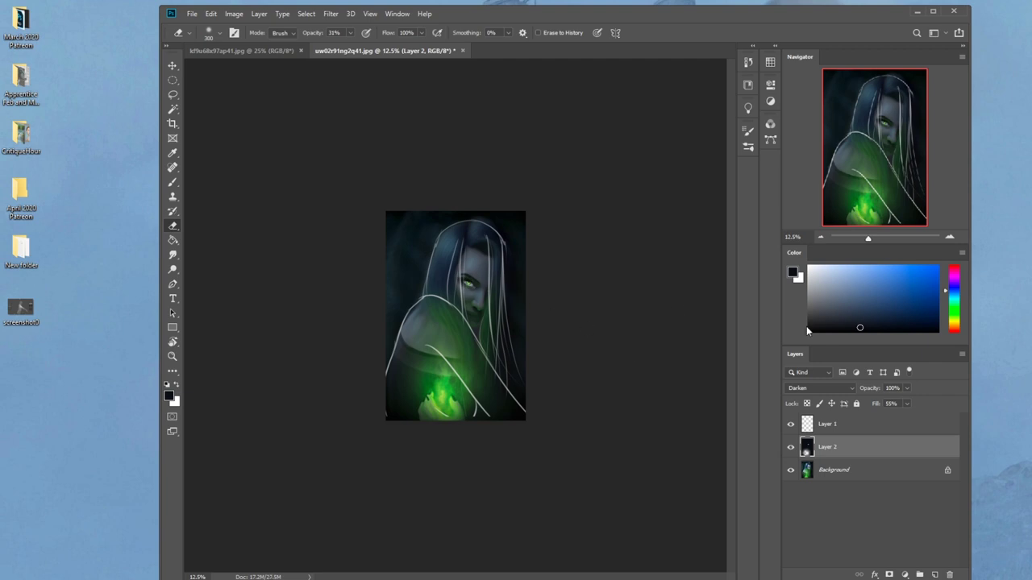
# - Adjust Layer 2's fill between 41% and about 59%, toggling it to compare
pyautogui.moveTo(901, 417); pyautogui.dragTo(912, 419)
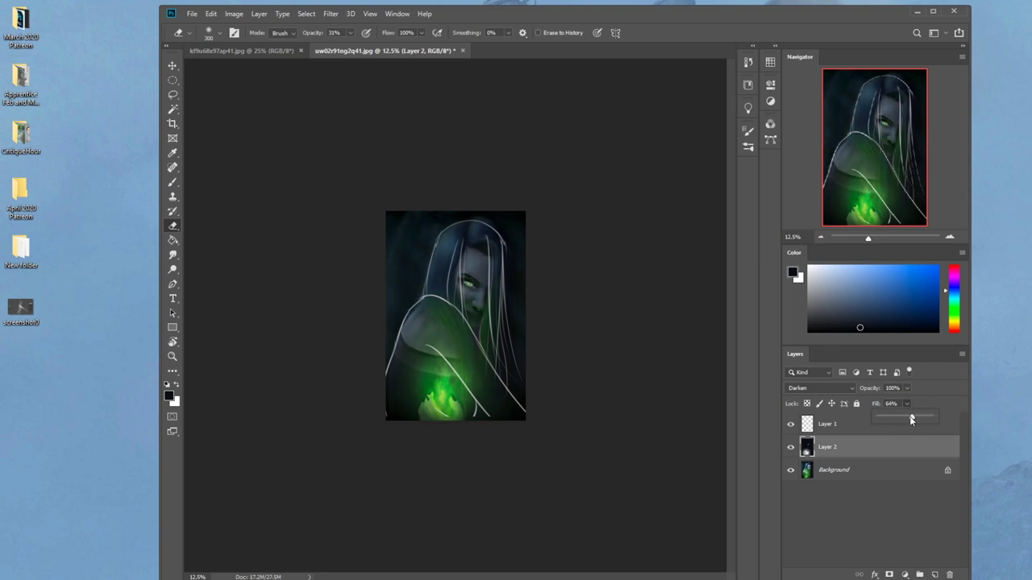
pyautogui.moveTo(911, 418); pyautogui.dragTo(910, 420)
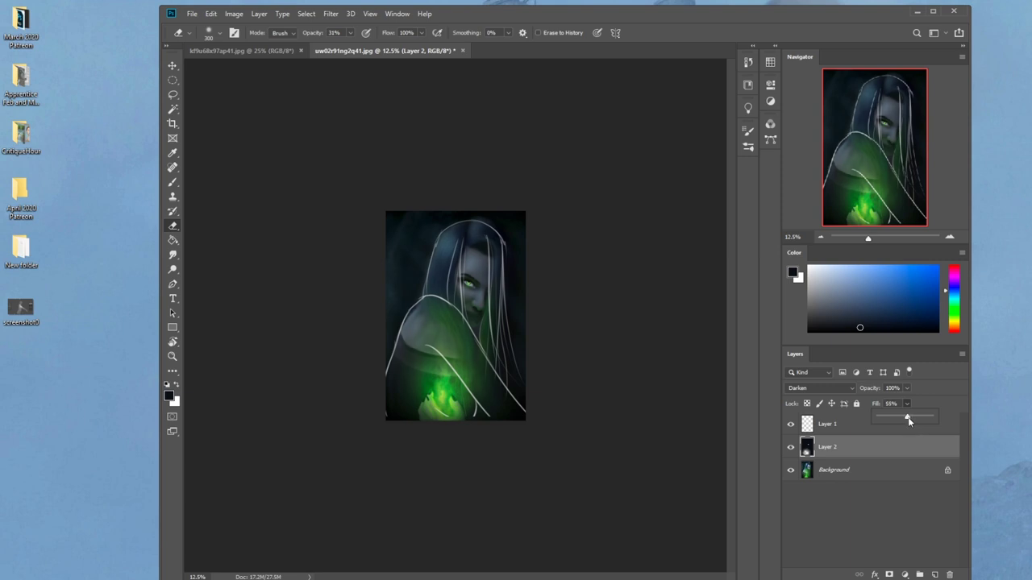
pyautogui.click(791, 448)
pyautogui.click(790, 449)
pyautogui.click(792, 450)
pyautogui.click(790, 450)
# - Merge Layer 2 down into Background, compare with the line art toggled, and select Layer 1
pyautogui.rightClick(842, 451)
pyautogui.click(873, 446)
pyautogui.click(790, 425)
pyautogui.click(790, 425)
pyautogui.click(792, 425)
pyautogui.click(791, 424)
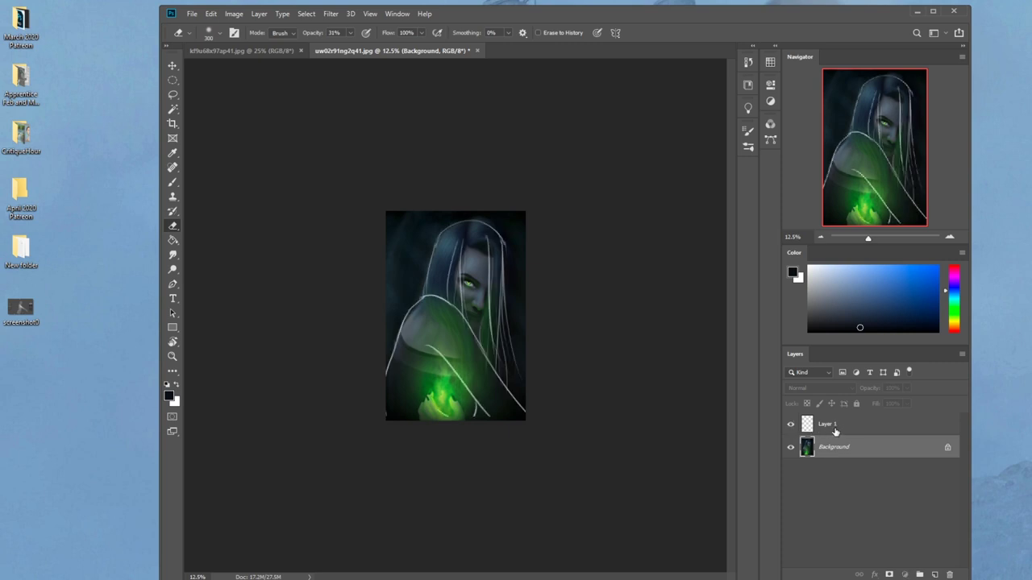
pyautogui.click(829, 429)
pyautogui.hotkey('ctrl', '+')
pyautogui.hotkey('ctrl', '+')
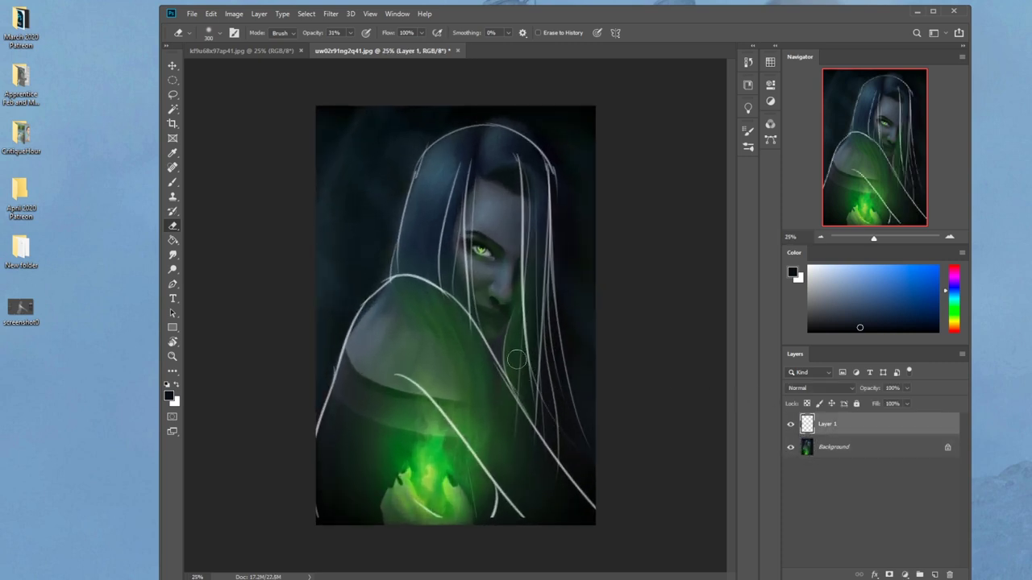
# - Pick a small soft brush at 100% opacity and target the Background layer
pyautogui.hotkey('ctrl', '-')
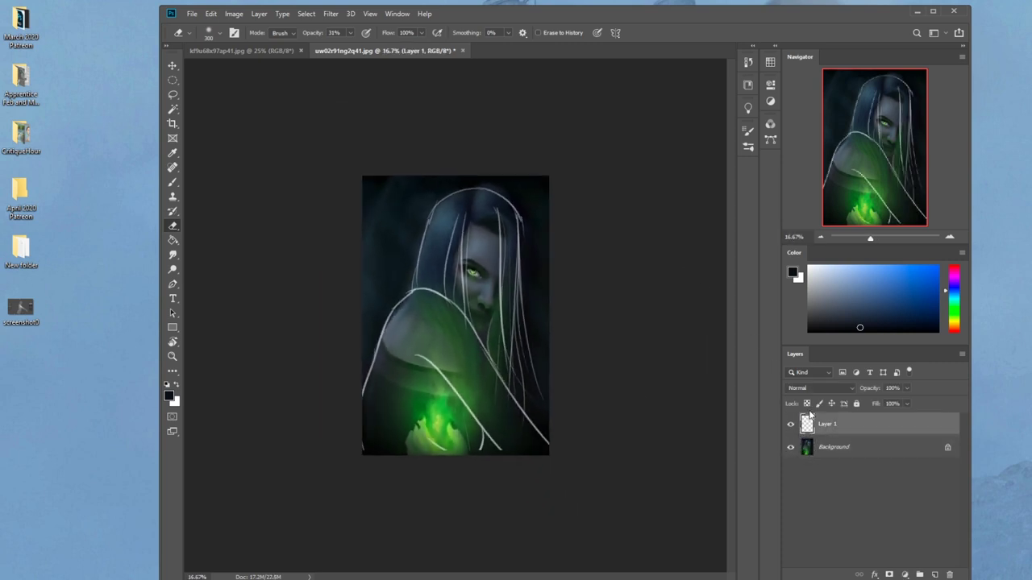
pyautogui.click(791, 425)
pyautogui.click(791, 425)
pyautogui.press('b')
pyautogui.rightClick(421, 296)
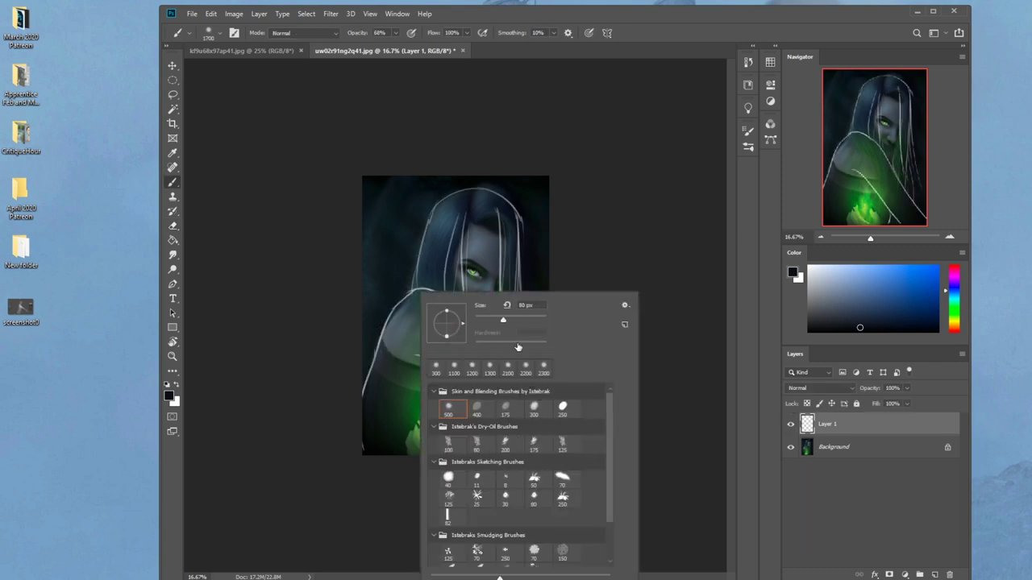
pyautogui.doubleClick(504, 495)
pyautogui.moveTo(396, 33); pyautogui.dragTo(421, 50)
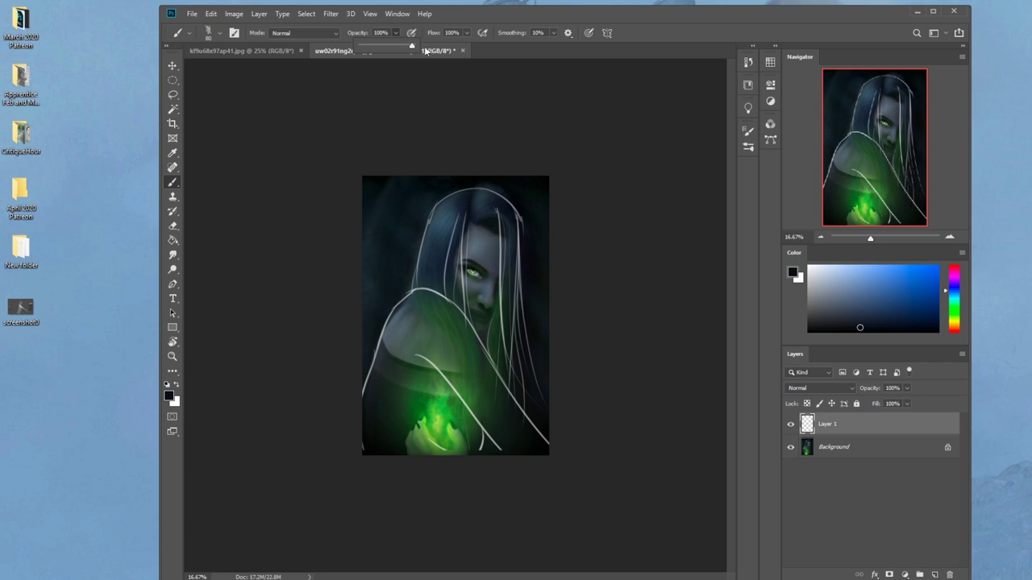
pyautogui.click(854, 446)
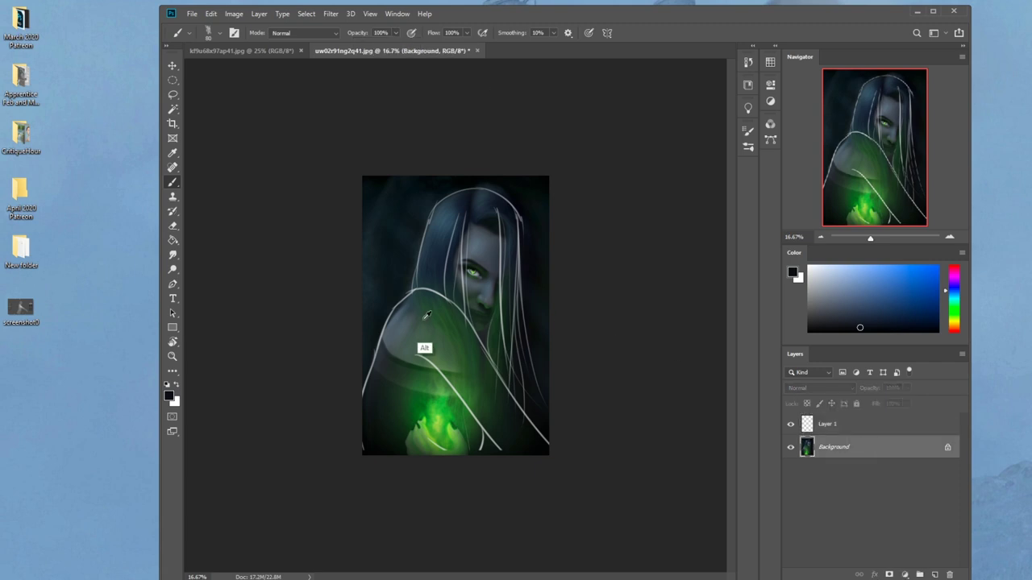
# - Sample dark teal and blue-grey tones and paint a faint dark stroke along the figure's left edge
pyautogui.keyDown('alt'); pyautogui.click(394, 355); pyautogui.keyUp('alt')
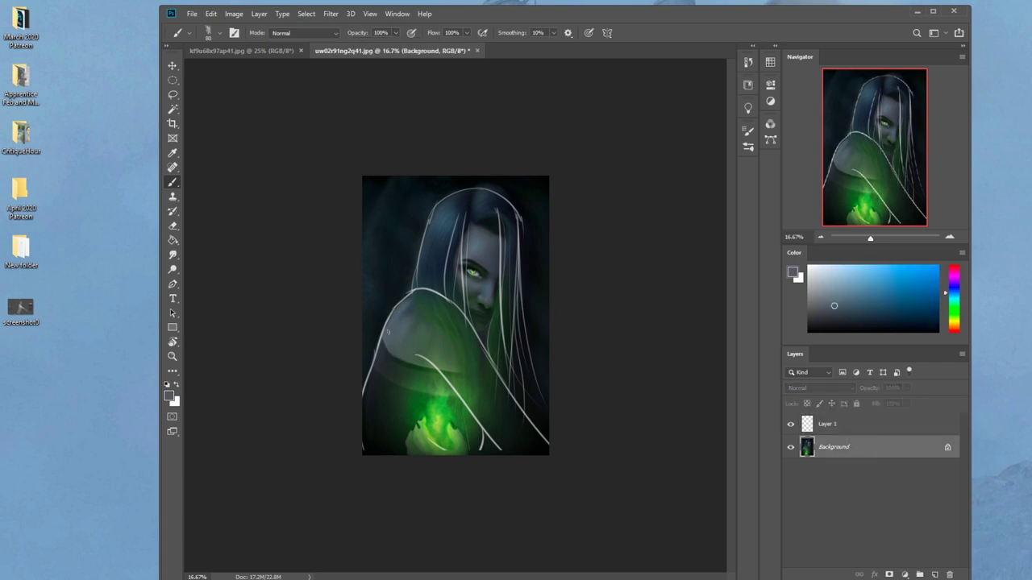
pyautogui.keyDown('alt'); pyautogui.click(384, 388); pyautogui.keyUp('alt')
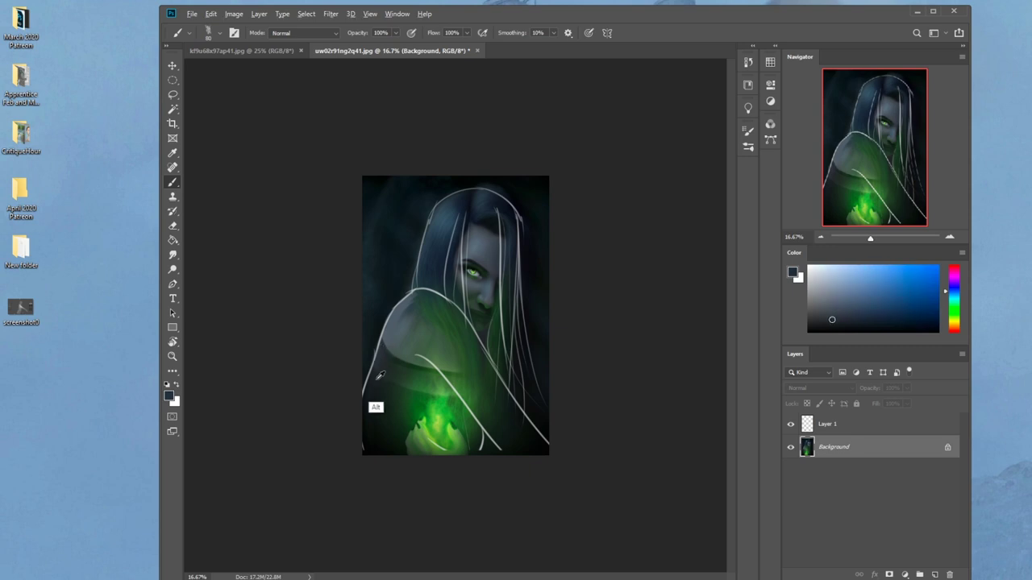
pyautogui.keyDown('alt'); pyautogui.click(373, 407); pyautogui.keyUp('alt')
pyautogui.keyDown('alt'); pyautogui.click(369, 453); pyautogui.keyUp('alt')
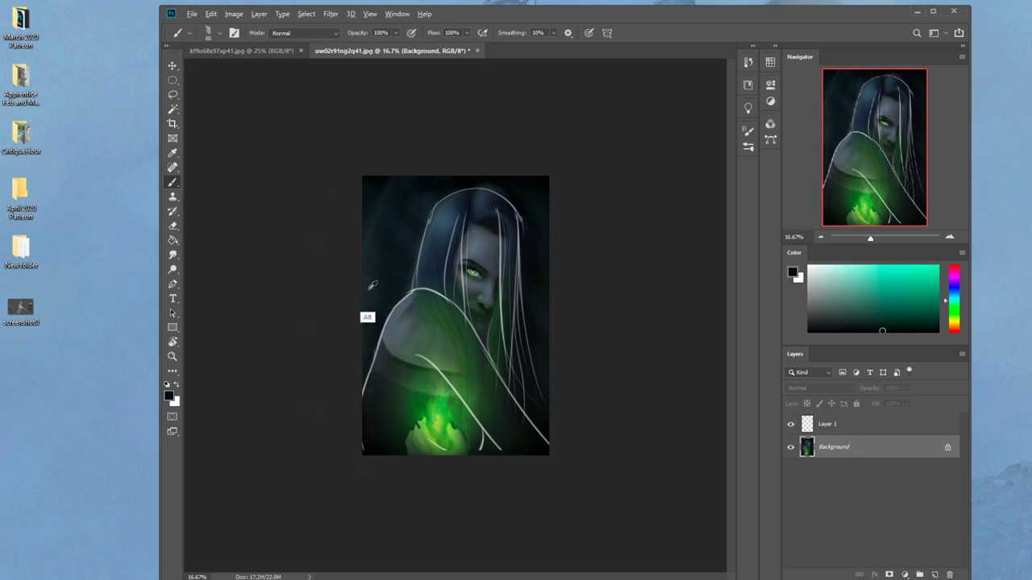
pyautogui.keyDown('alt'); pyautogui.click(367, 317); pyautogui.keyUp('alt')
pyautogui.moveTo(401, 283); pyautogui.dragTo(364, 343)
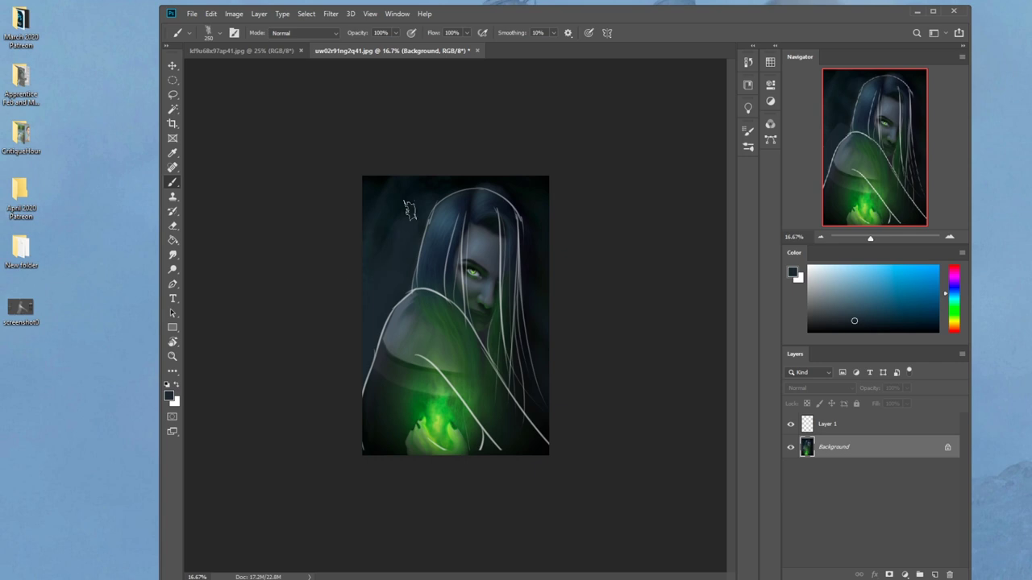
# - With a smaller brush, paint light grey-blue along the left shoulder and the left hair strand
pyautogui.press('[')
pyautogui.press('[')
pyautogui.press('[')
pyautogui.press('[')
pyautogui.keyDown('alt'); pyautogui.click(385, 287); pyautogui.keyUp('alt')
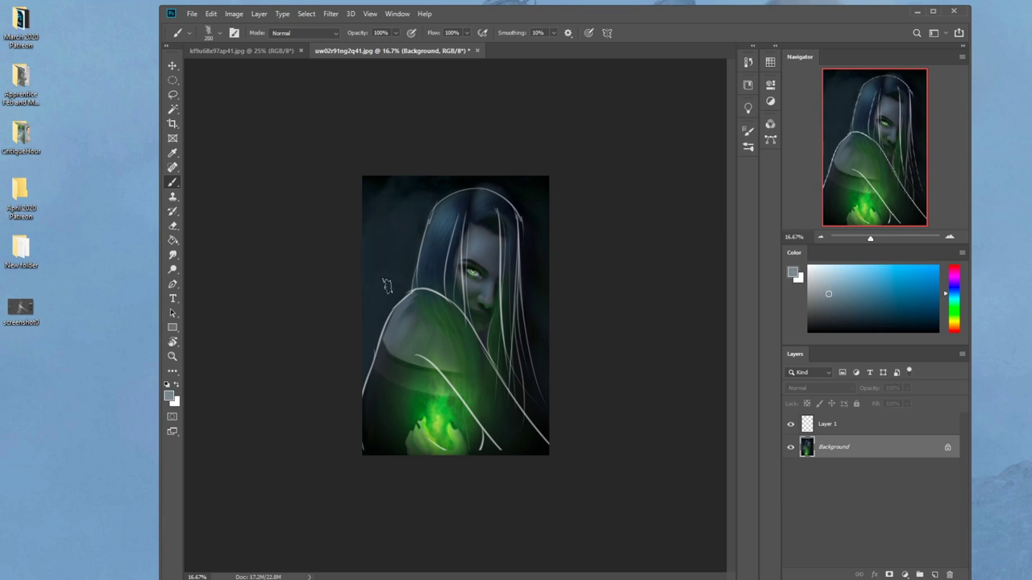
pyautogui.moveTo(399, 308); pyautogui.dragTo(376, 369)
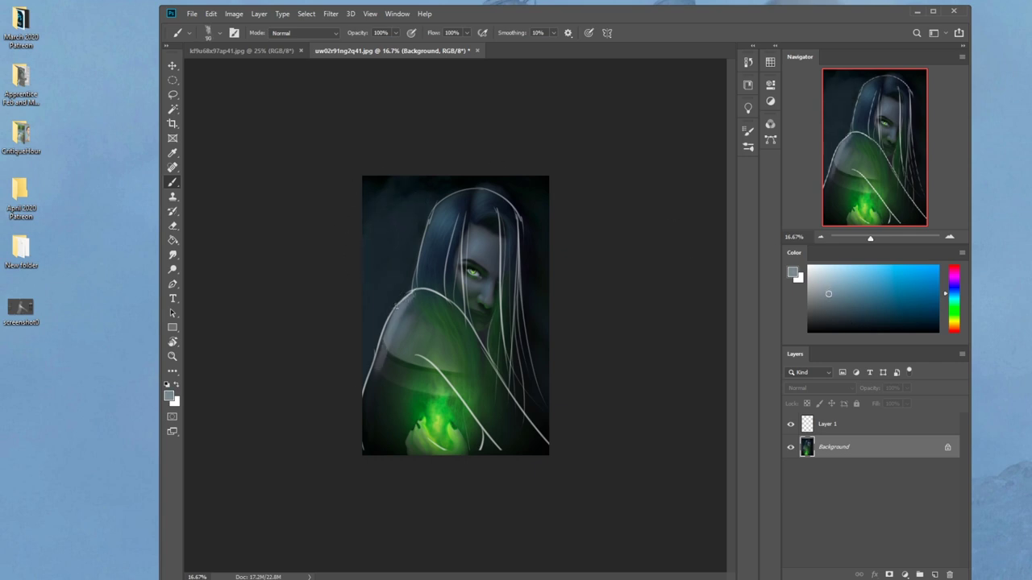
pyautogui.hotkey('ctrl', 'z')
pyautogui.hotkey('ctrl', 'z')
pyautogui.hotkey('ctrl', 'shift', 'z')
pyautogui.hotkey('ctrl', 'shift', 'z')
pyautogui.moveTo(419, 286); pyautogui.dragTo(433, 215)
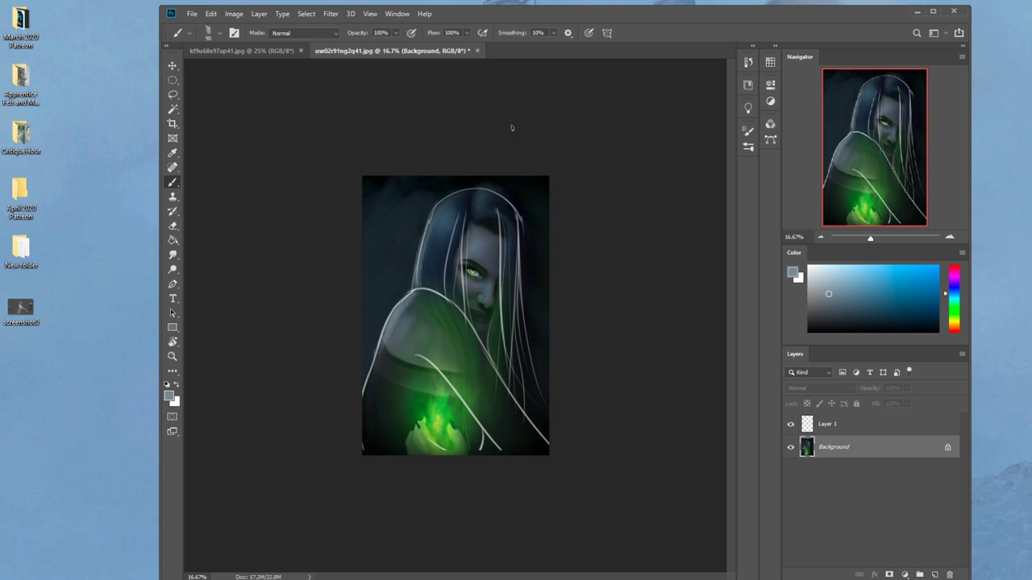
pyautogui.hotkey('ctrl', '+')
pyautogui.hotkey('ctrl', '-')
pyautogui.hotkey('ctrl', '-')
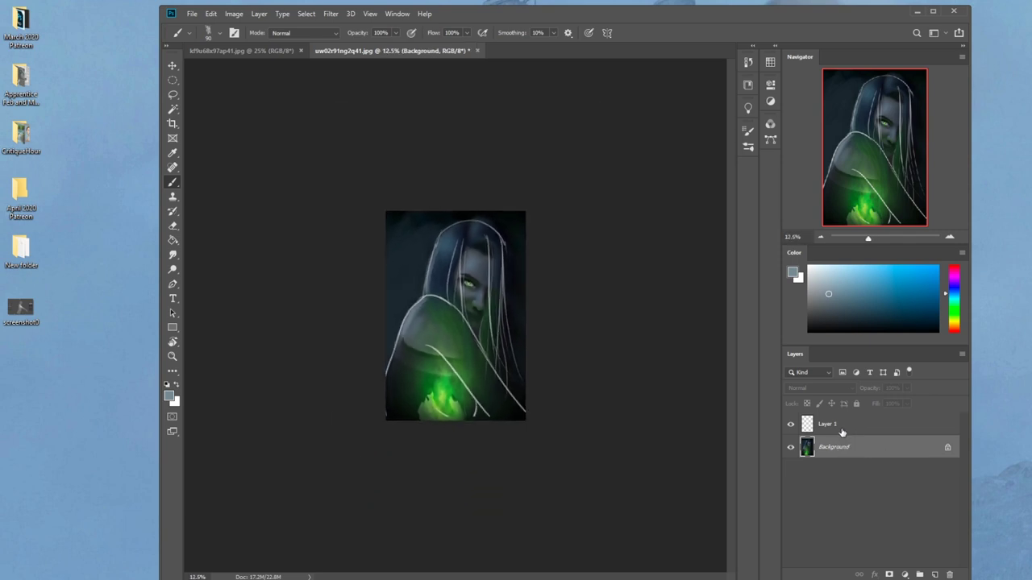
# - Lasso the hair area on Layer 1, apply Hue/Saturation Lightness -100, then deselect
pyautogui.click(823, 428)
pyautogui.press('l')
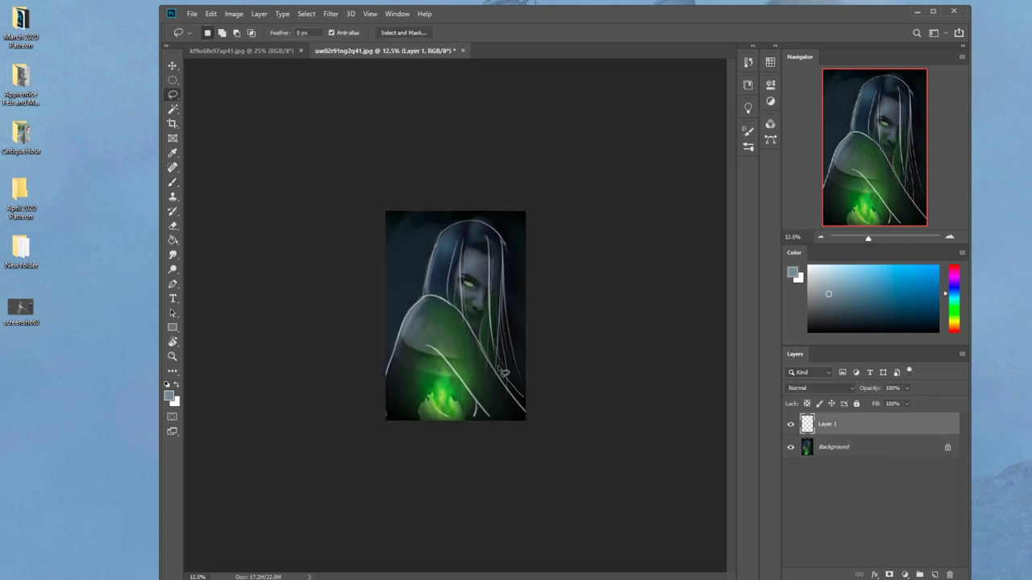
pyautogui.moveTo(479, 332)
pyautogui.mouseDown()
pyautogui.moveTo(445, 292)
pyautogui.moveTo(545, 267)
pyautogui.moveTo(480, 334)
pyautogui.mouseUp()
pyautogui.hotkey('ctrl', 'u')
pyautogui.moveTo(859, 426); pyautogui.dragTo(807, 427)
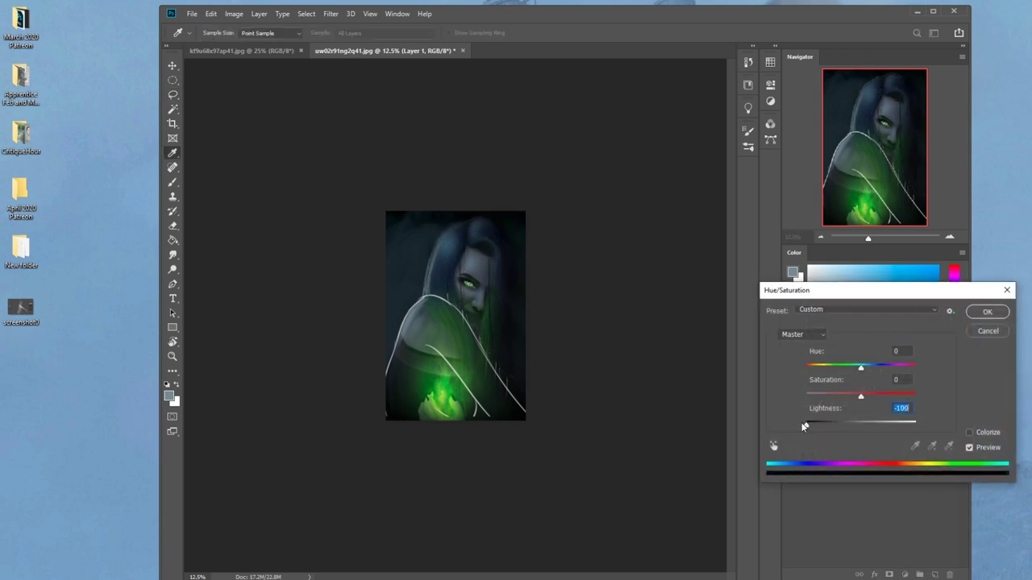
pyautogui.click(986, 313)
pyautogui.rightClick(475, 288)
pyautogui.click(516, 292)
# - Switch back to the Brush and sample dark blues from the hair, zoomed out to 12.5%
pyautogui.hotkey('ctrl', '+')
pyautogui.press('b')
pyautogui.keyDown('alt'); pyautogui.click(500, 223); pyautogui.keyUp('alt')
pyautogui.hotkey('ctrl', '-')
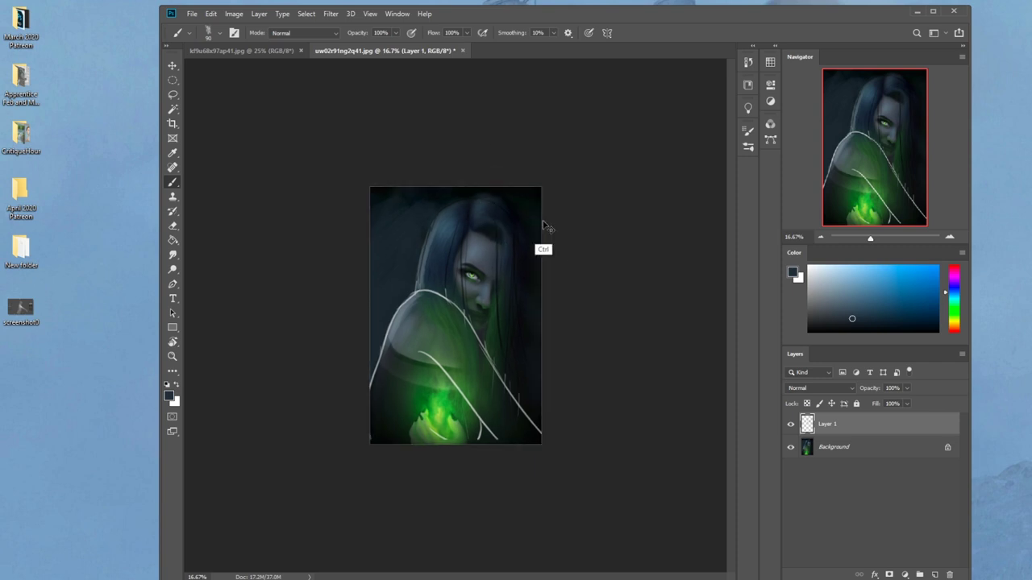
pyautogui.hotkey('ctrl', '-')
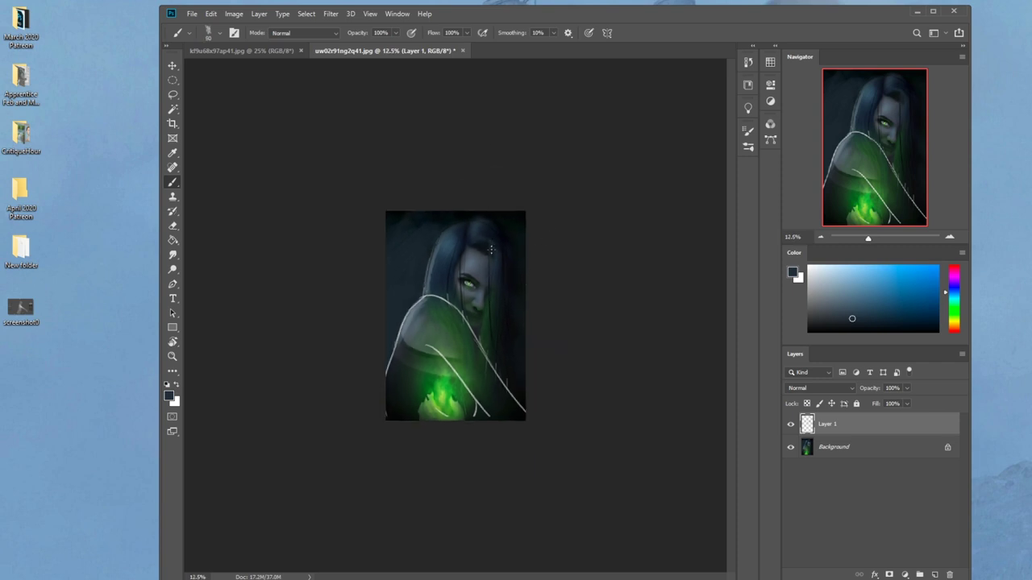
pyautogui.keyDown('alt'); pyautogui.click(490, 244); pyautogui.keyUp('alt')
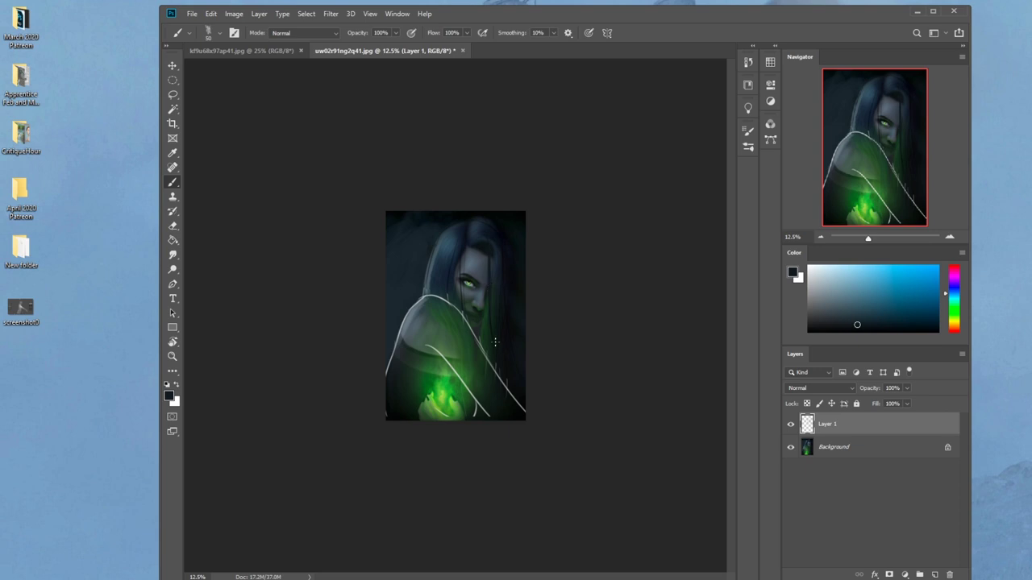
pyautogui.keyDown('alt'); pyautogui.click(500, 252); pyautogui.keyUp('alt')
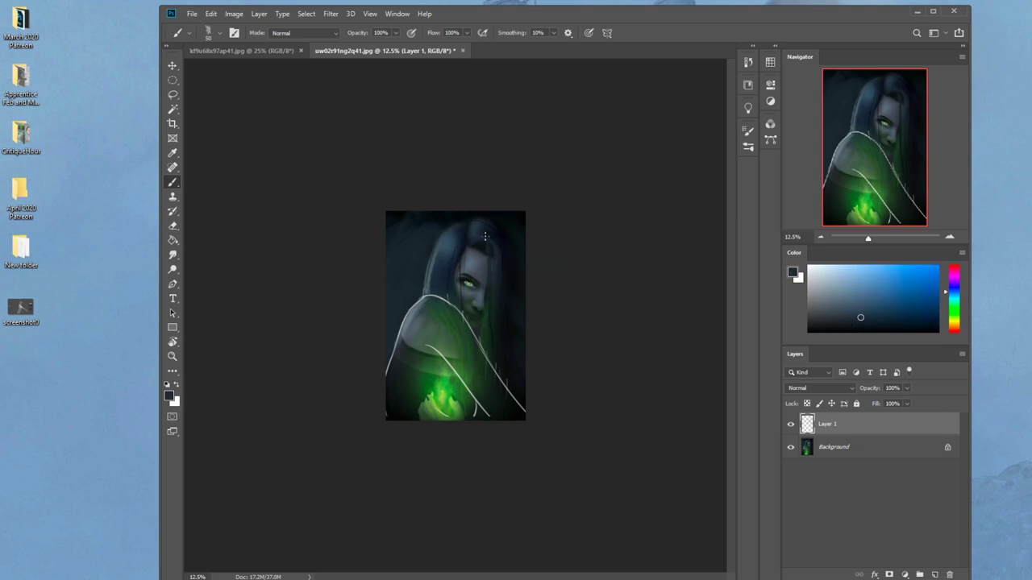
# - Paint short dark cyan, dark grey and dark blue strokes over the hair strands, sampling each from the hair
pyautogui.keyDown('alt'); pyautogui.click(488, 247); pyautogui.keyUp('alt')
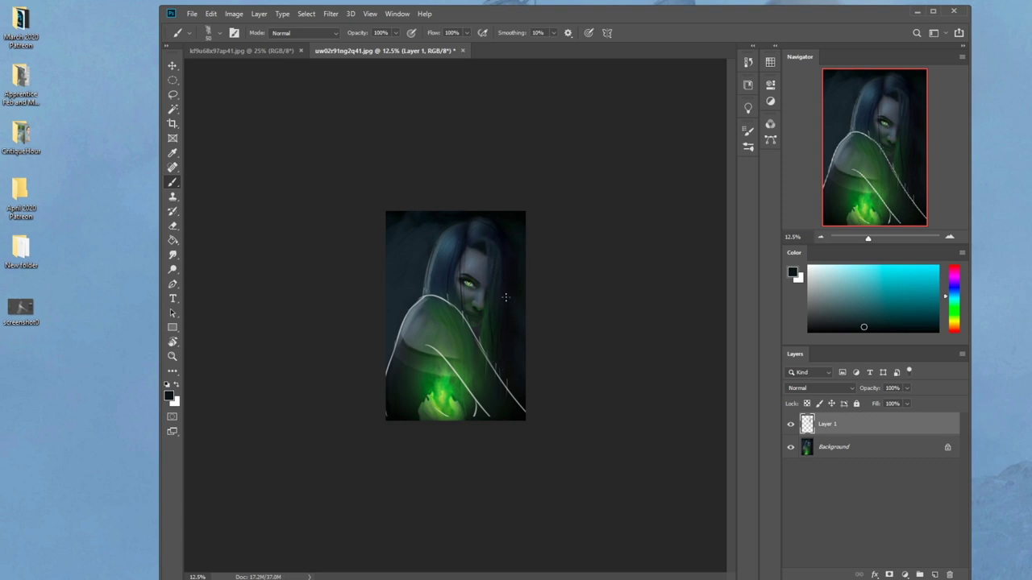
pyautogui.moveTo(493, 372); pyautogui.dragTo(486, 349)
pyautogui.keyDown('alt'); pyautogui.click(507, 285); pyautogui.keyUp('alt')
pyautogui.moveTo(514, 311); pyautogui.dragTo(506, 240)
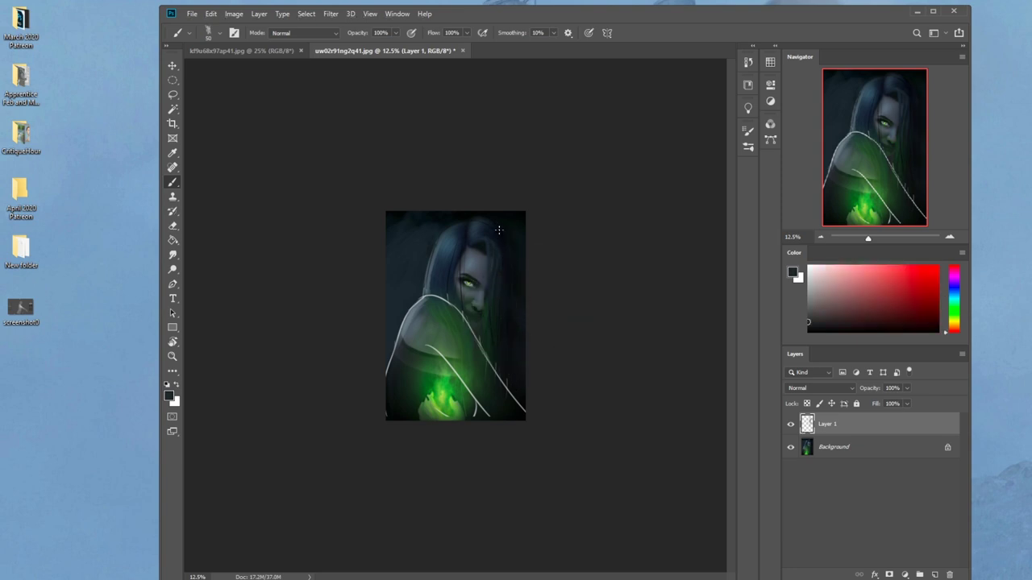
pyautogui.keyDown('alt'); pyautogui.click(440, 278); pyautogui.keyUp('alt')
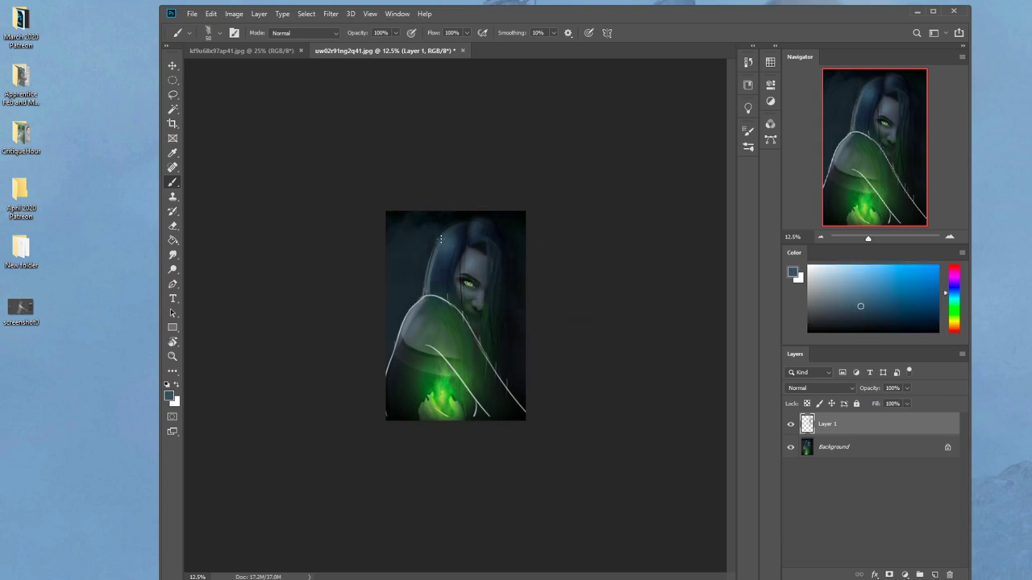
pyautogui.moveTo(430, 260); pyautogui.dragTo(424, 294)
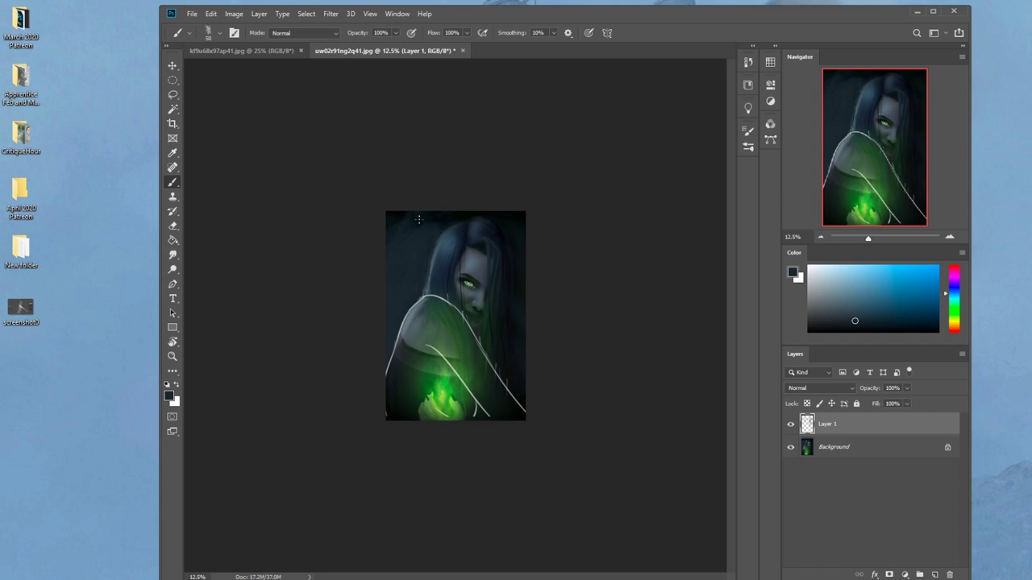
pyautogui.keyDown('alt'); pyautogui.click(414, 299); pyautogui.keyUp('alt')
pyautogui.keyDown('alt'); pyautogui.click(418, 227); pyautogui.keyUp('alt')
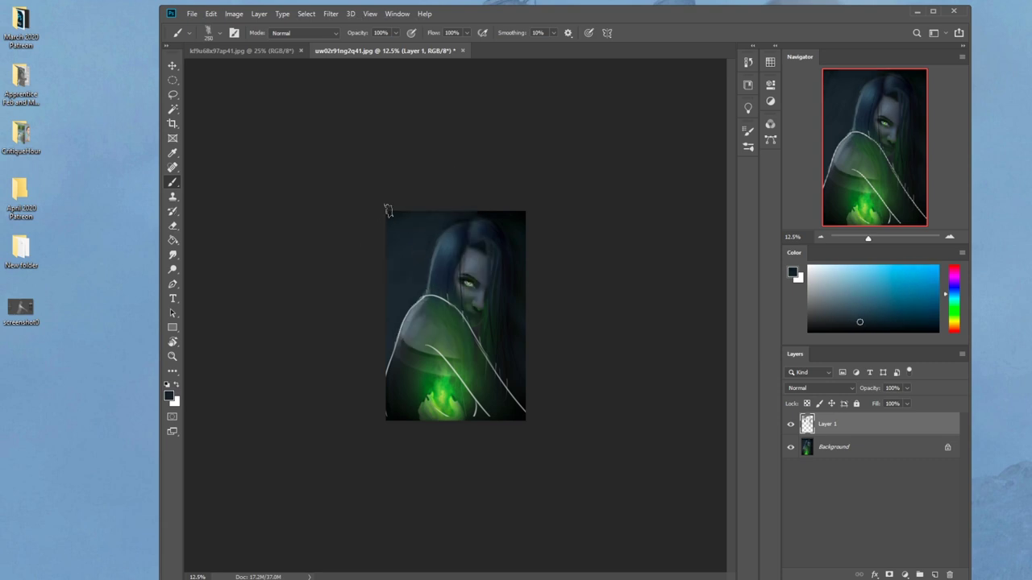
# - Brighten the green glow and paint the shoulder and arm grey-green, brush enlarged to 400 px
pyautogui.keyDown('alt'); pyautogui.click(422, 335); pyautogui.keyUp('alt')
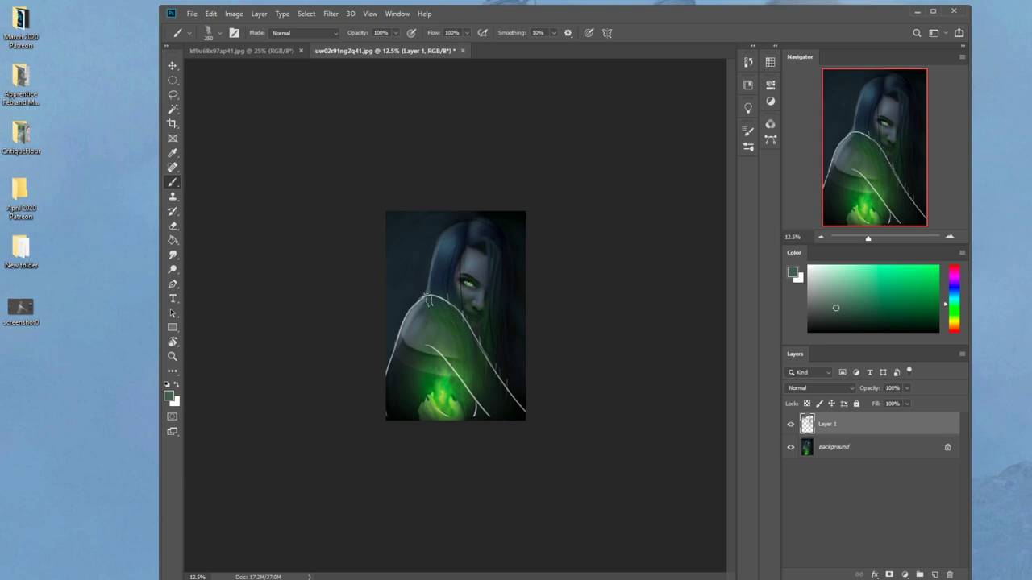
pyautogui.press(']')
pyautogui.press(']')
pyautogui.moveTo(457, 368)
pyautogui.mouseDown()
pyautogui.moveTo(489, 410)
pyautogui.moveTo(439, 337)
pyautogui.moveTo(506, 419)
pyautogui.mouseUp()
pyautogui.moveTo(431, 312)
pyautogui.mouseDown()
pyautogui.moveTo(459, 337)
pyautogui.moveTo(457, 321)
pyautogui.mouseUp()
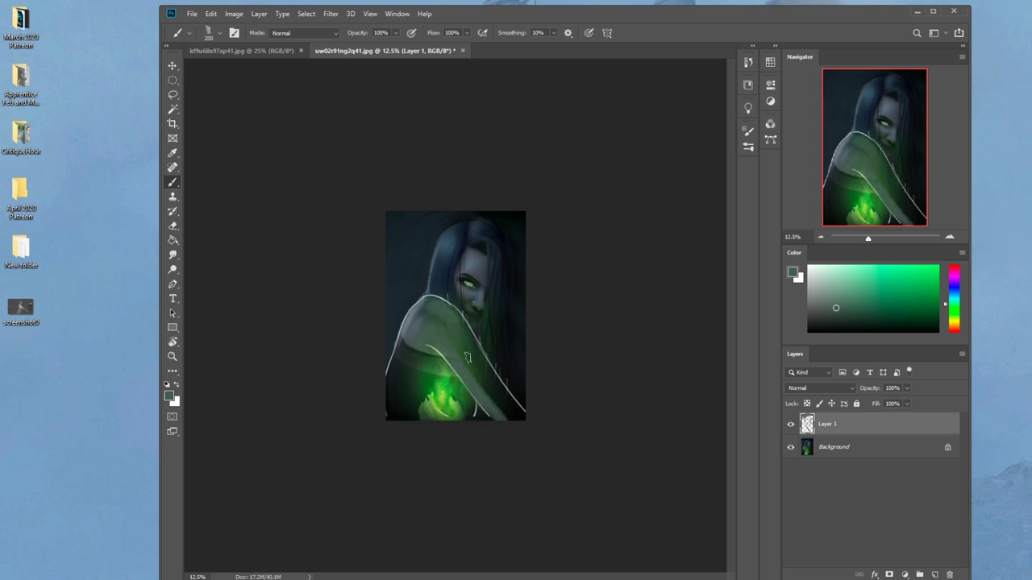
pyautogui.moveTo(467, 363); pyautogui.dragTo(437, 313)
pyautogui.press(']')
pyautogui.press(']')
pyautogui.press(']')
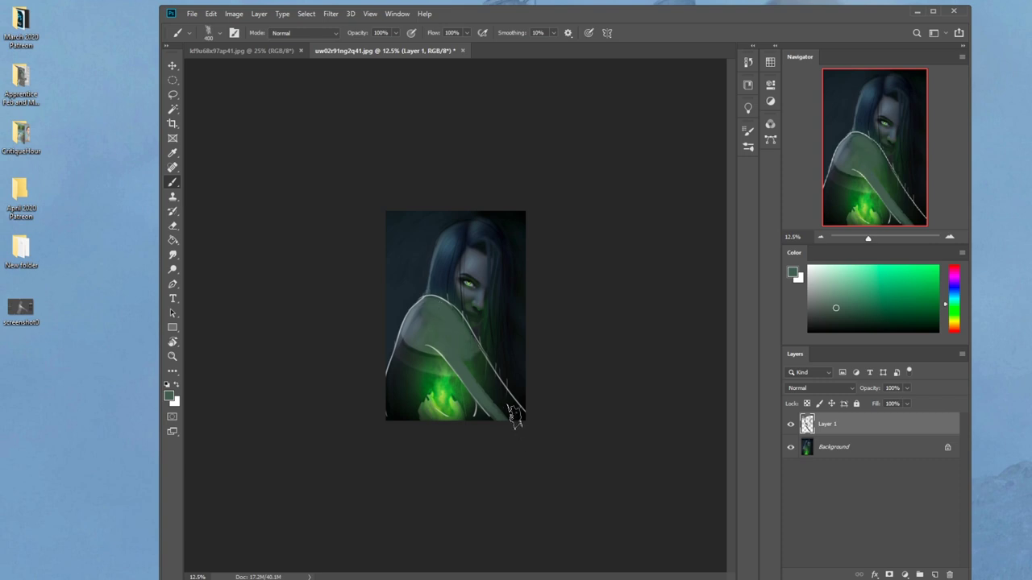
pyautogui.moveTo(514, 417); pyautogui.dragTo(442, 322)
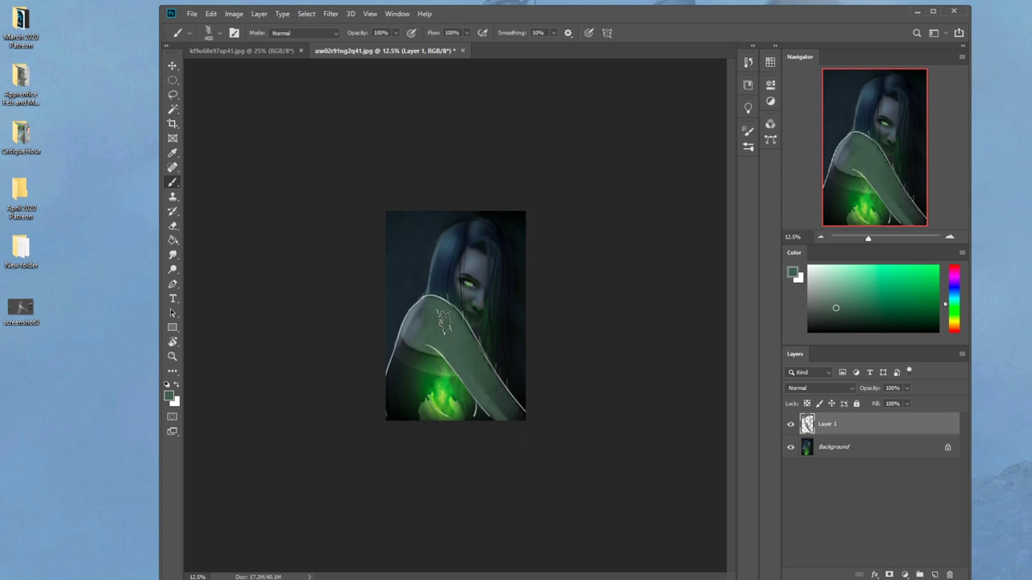
# - Brush a light blue-grey edge along the shoulder's left side at 200 px, then sample glow greens
pyautogui.keyDown('alt'); pyautogui.click(512, 314); pyautogui.keyUp('alt')
pyautogui.press('[')
pyautogui.press('[')
pyautogui.press('[')
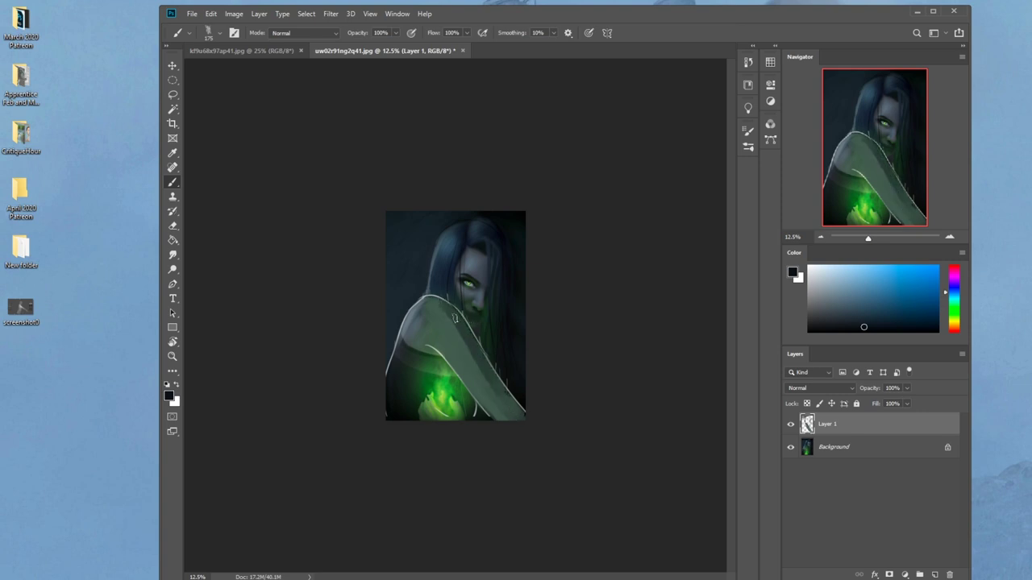
pyautogui.keyDown('alt'); pyautogui.click(450, 337); pyautogui.keyUp('alt')
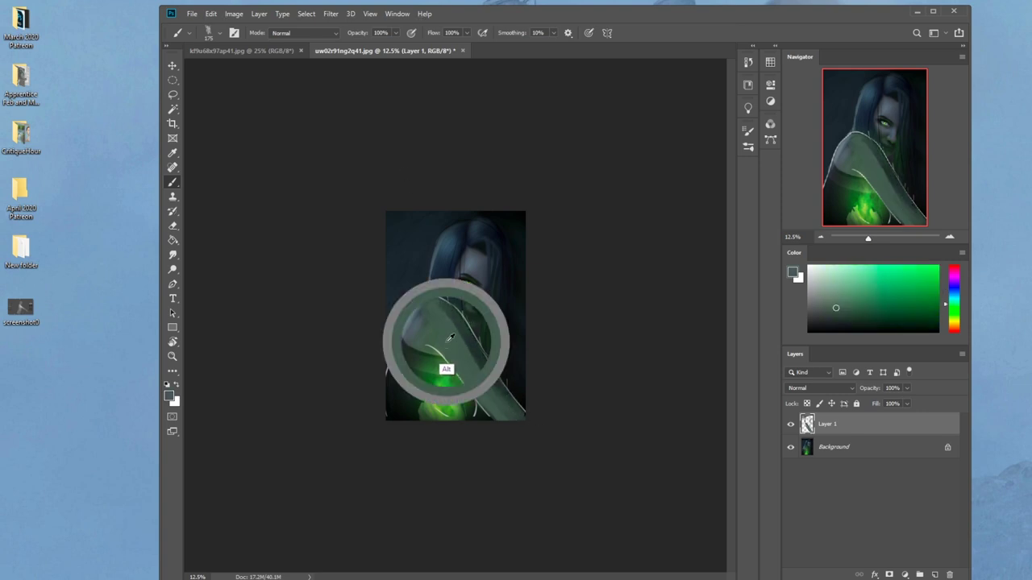
pyautogui.keyDown('alt'); pyautogui.click(403, 341); pyautogui.keyUp('alt')
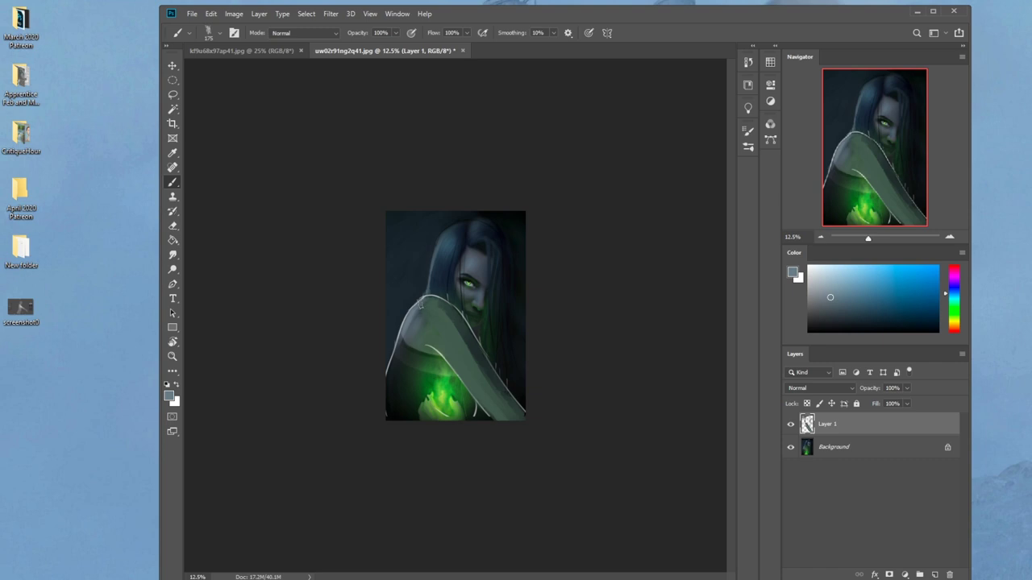
pyautogui.moveTo(403, 341); pyautogui.dragTo(386, 377)
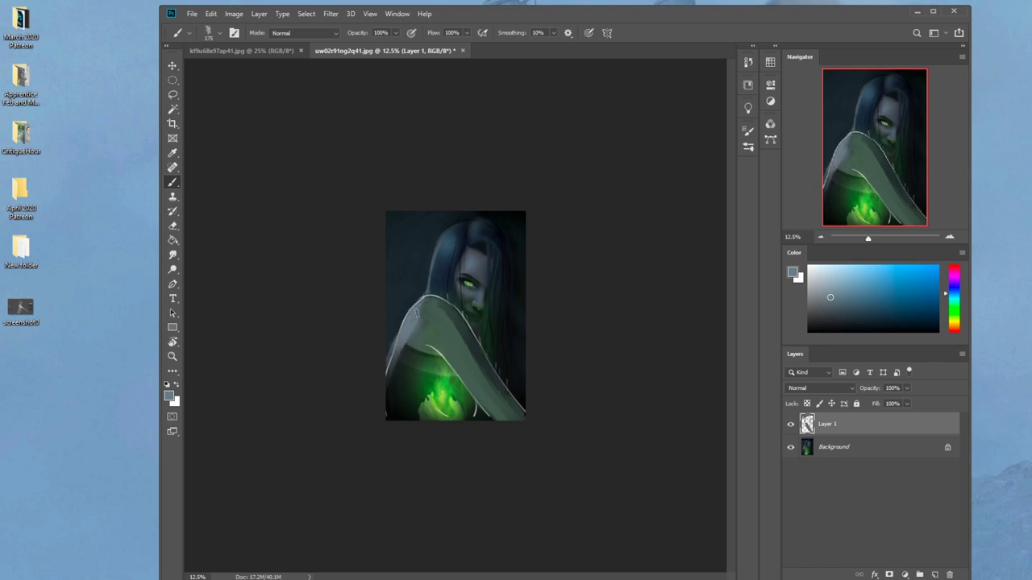
pyautogui.keyDown('alt'); pyautogui.click(462, 359); pyautogui.keyUp('alt')
pyautogui.keyDown('alt'); pyautogui.click(450, 368); pyautogui.keyUp('alt')
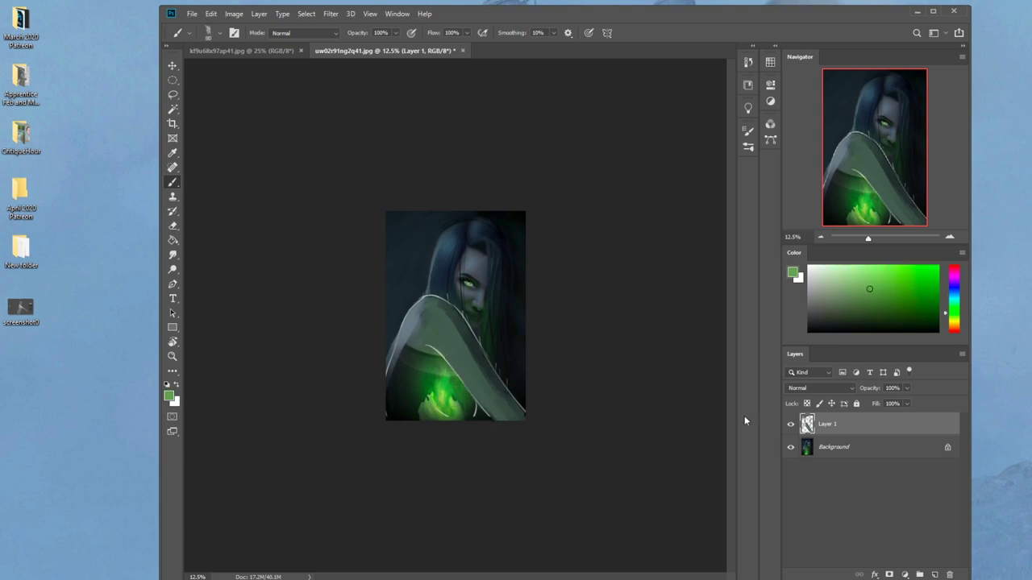
# - Paint a yellow-green rim light along the inner sleeve edge above the glowing hand
pyautogui.moveTo(434, 346); pyautogui.dragTo(494, 417)
pyautogui.moveTo(456, 351); pyautogui.dragTo(460, 387)
pyautogui.keyDown('alt'); pyautogui.click(442, 425); pyautogui.keyUp('alt')
pyautogui.moveTo(434, 345); pyautogui.dragTo(484, 401)
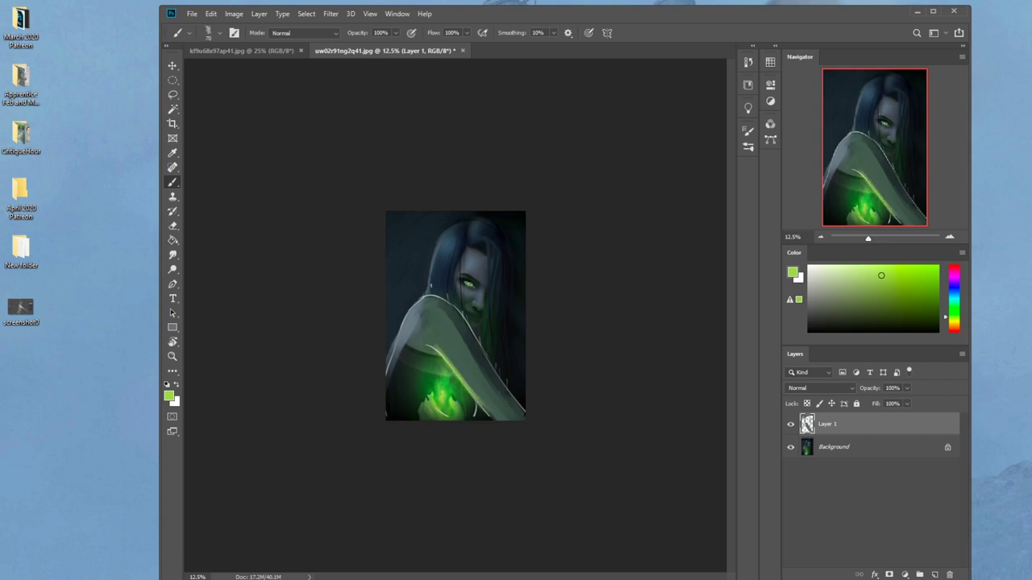
# - Sample dark teal and near-black greens from the canvas, ending on a dark green
pyautogui.keyDown('alt'); pyautogui.click(490, 385); pyautogui.keyUp('alt')
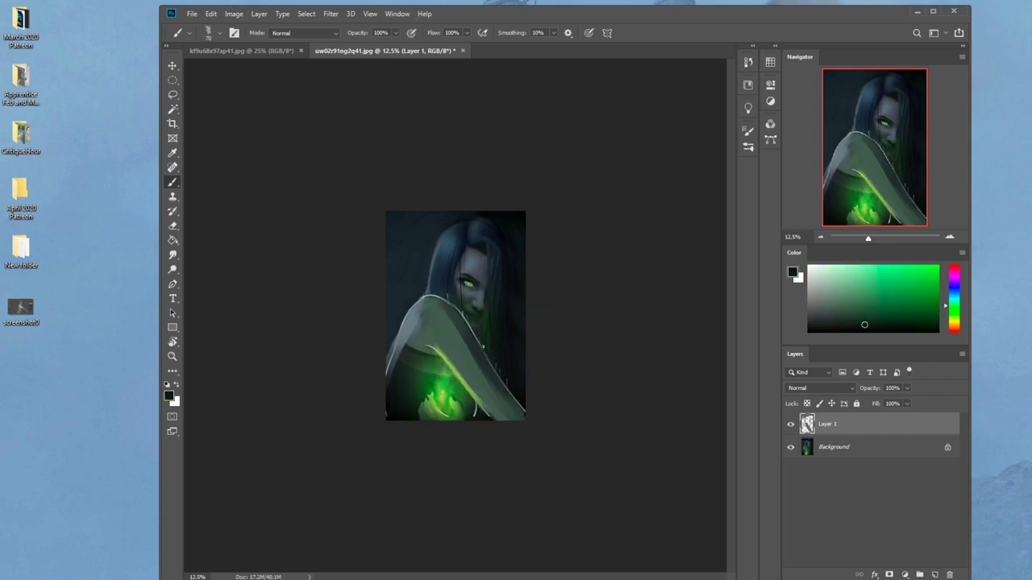
pyautogui.keyDown('alt'); pyautogui.click(492, 355); pyautogui.keyUp('alt')
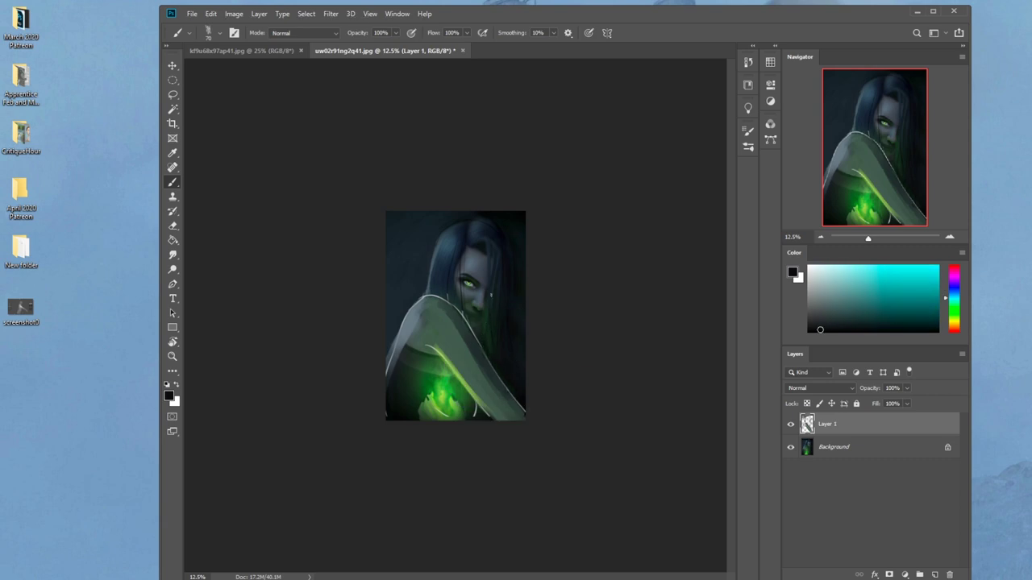
pyautogui.keyDown('alt'); pyautogui.click(447, 327); pyautogui.keyUp('alt')
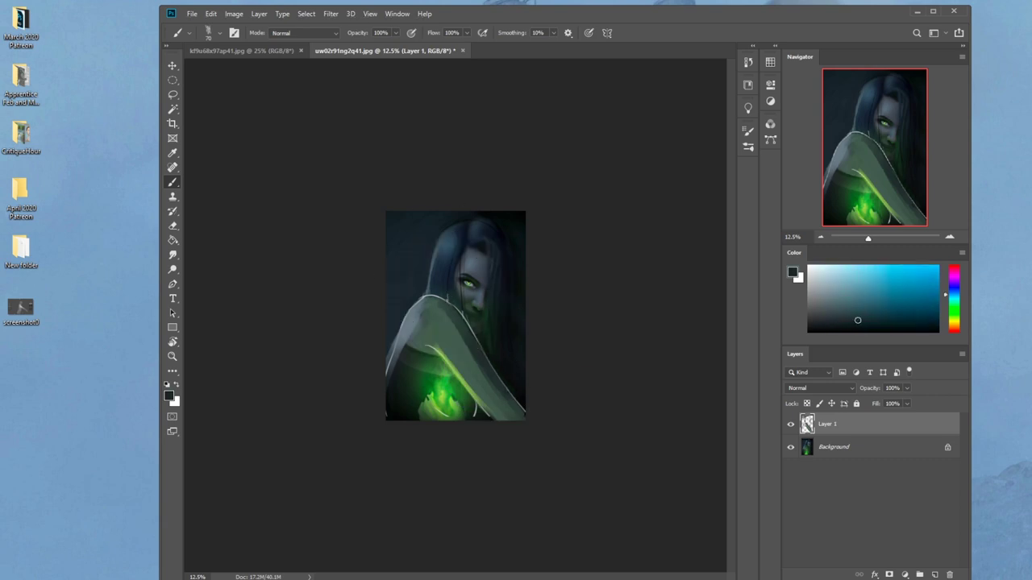
pyautogui.keyDown('alt'); pyautogui.click(491, 369); pyautogui.keyUp('alt')
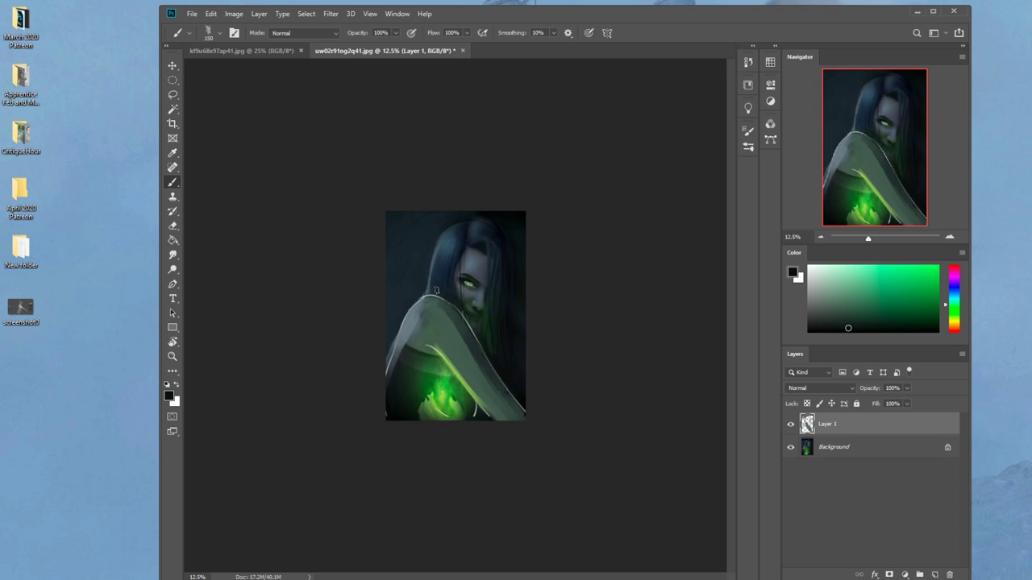
# - Zoom in slightly and sample the hair's navy, then a lighter blue near the face
pyautogui.hotkey('ctrl', '+')
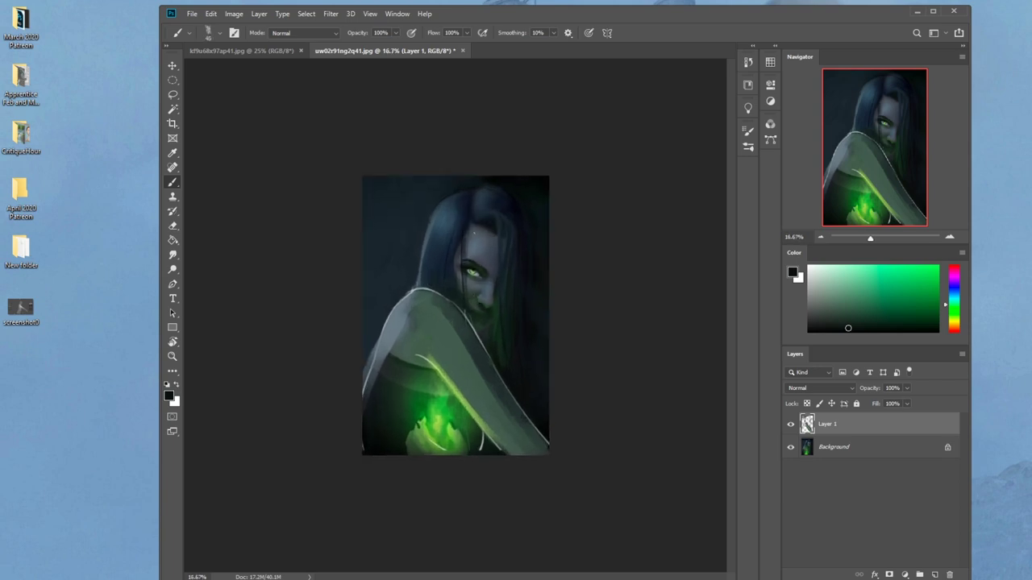
pyautogui.keyDown('alt'); pyautogui.click(461, 230); pyautogui.keyUp('alt')
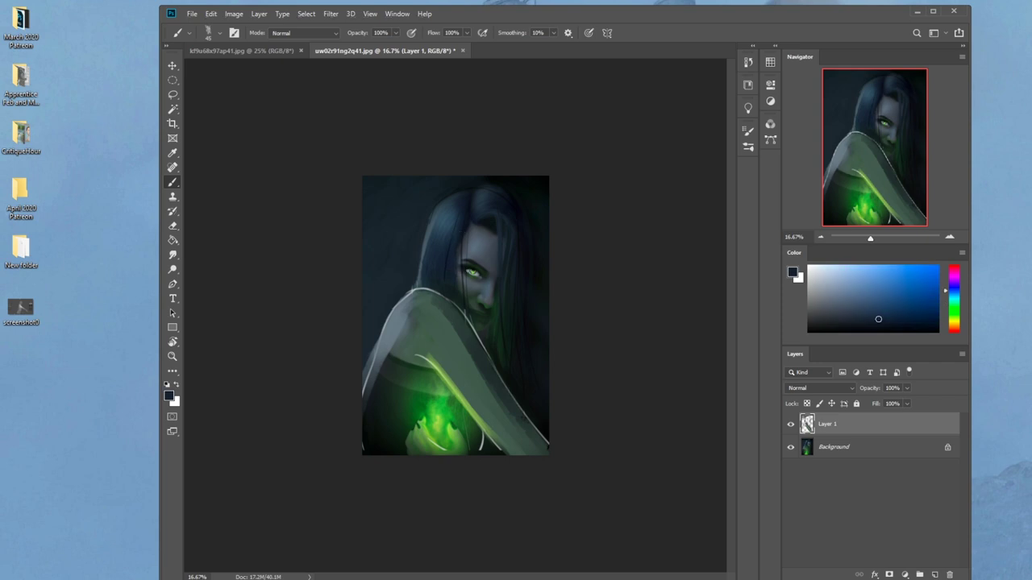
pyautogui.keyDown('alt'); pyautogui.click(469, 227); pyautogui.keyUp('alt')
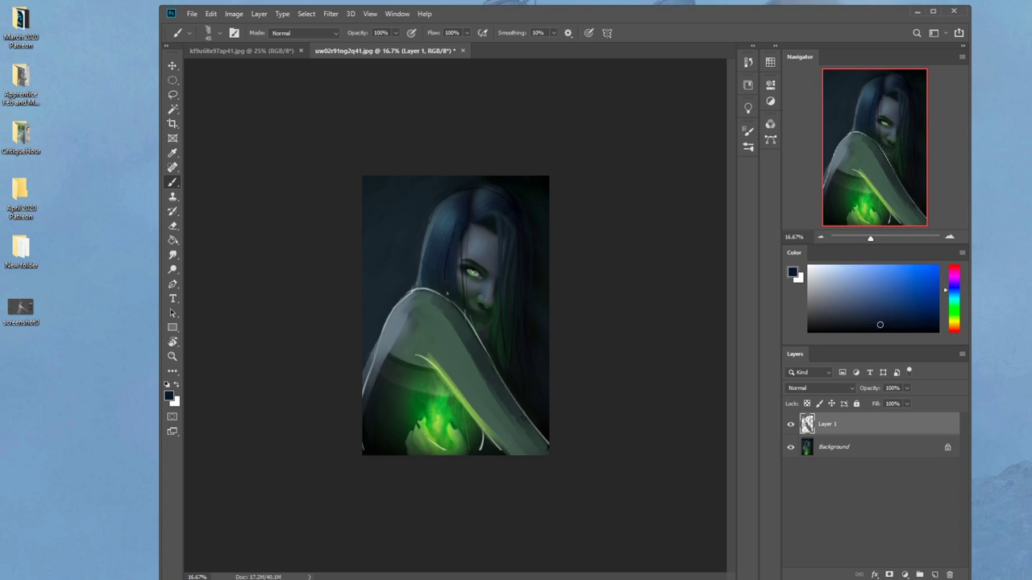
pyautogui.keyDown('alt'); pyautogui.click(450, 221); pyautogui.keyUp('alt')
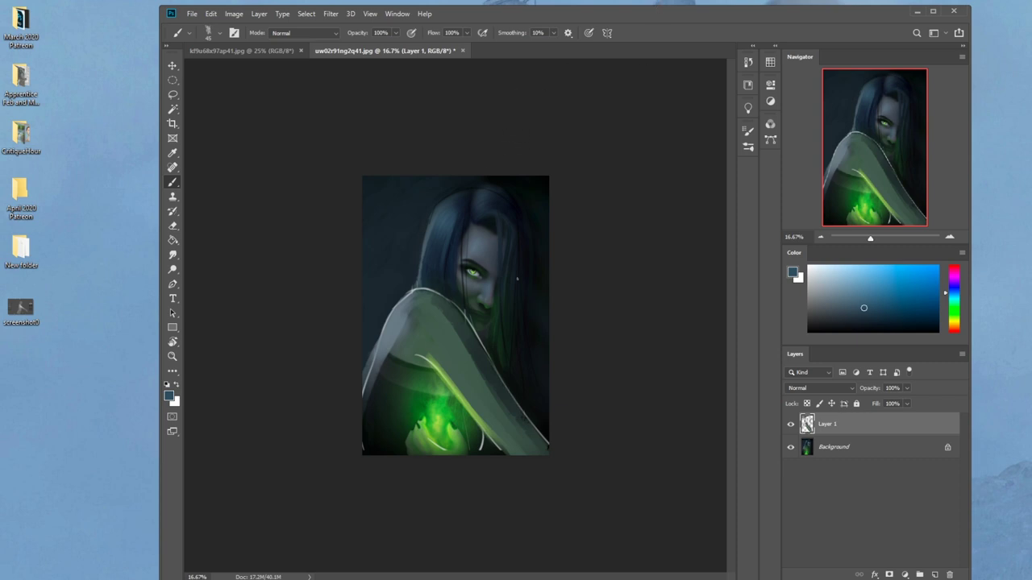
# - Paint a lighter blue strand down the hair's right edge, then sample a near-black for smudging
pyautogui.moveTo(535, 250); pyautogui.dragTo(548, 423)
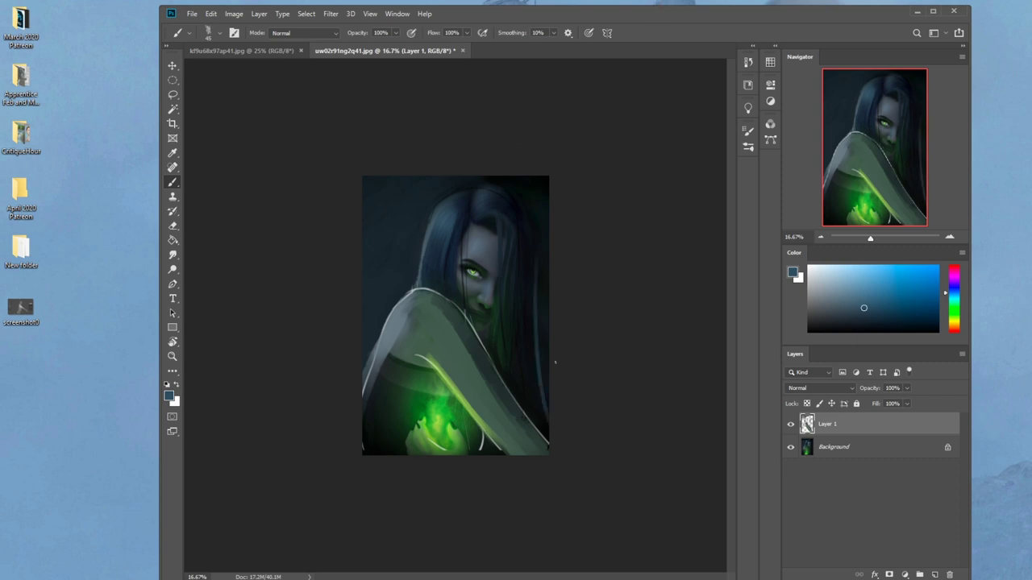
pyautogui.hotkey('ctrl', 'z')
pyautogui.hotkey('ctrl', 'shift', 'z')
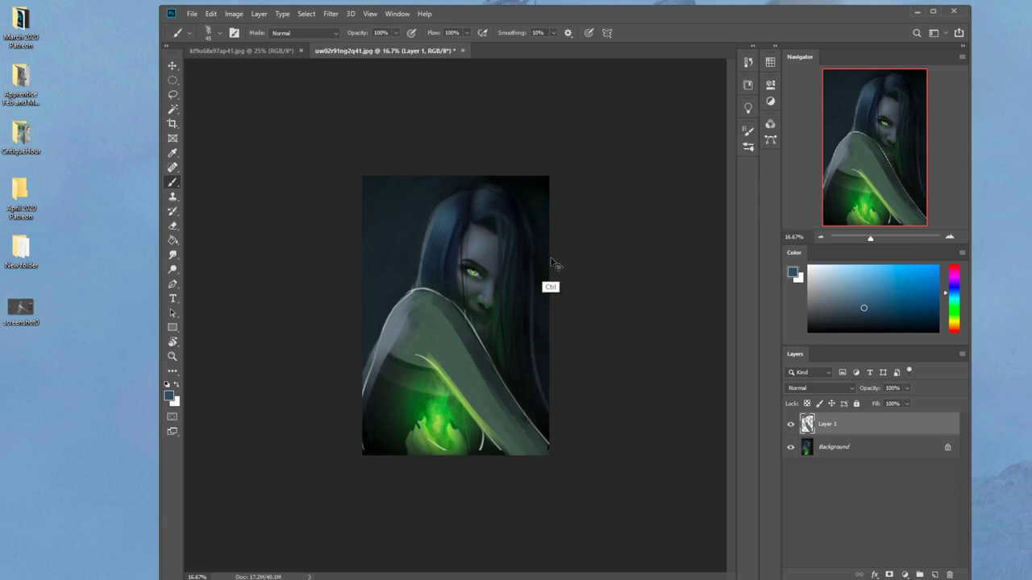
pyautogui.keyDown('alt'); pyautogui.click(546, 365); pyautogui.keyUp('alt')
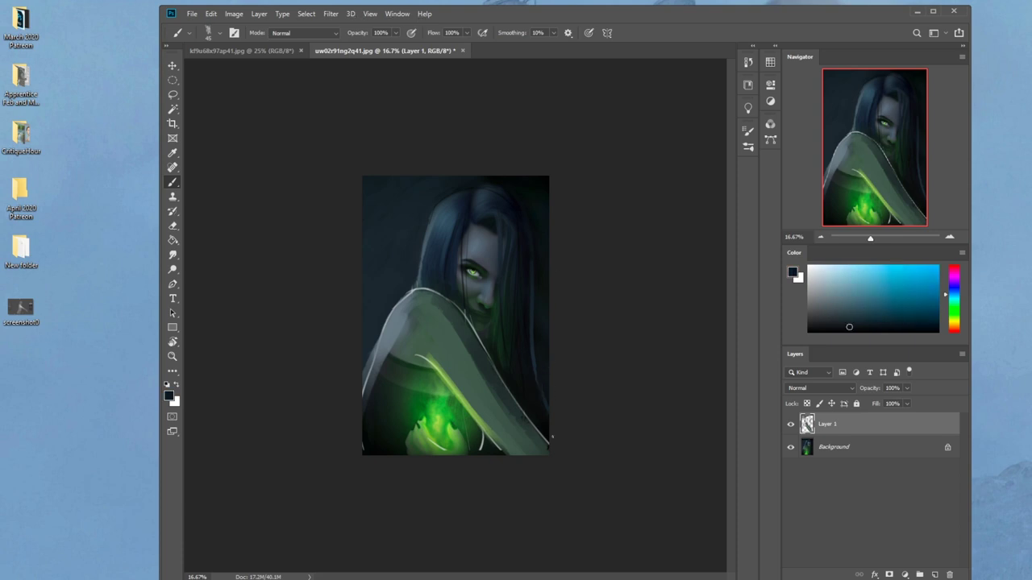
pyautogui.press('r')
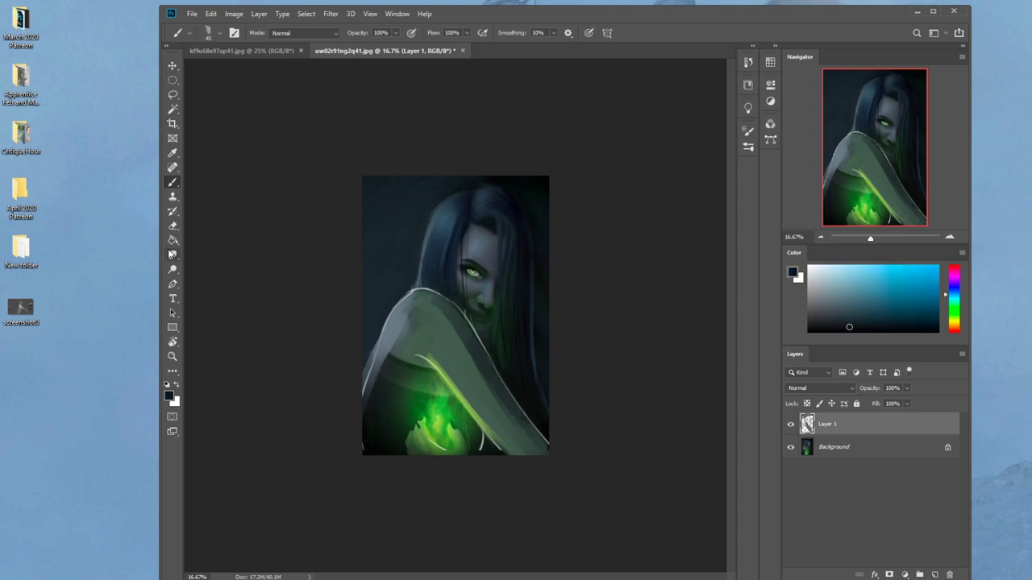
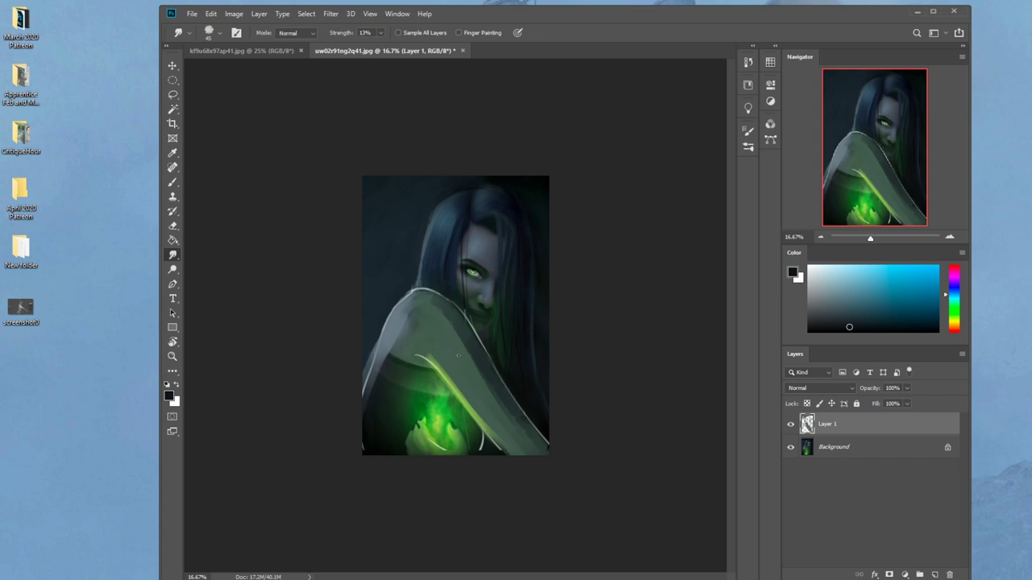
# - Sample a dark colour and paint dark strokes down the hair strands with the Brush in Darken mode
pyautogui.press('b')
pyautogui.keyDown('alt'); pyautogui.click(542, 369); pyautogui.keyUp('alt')
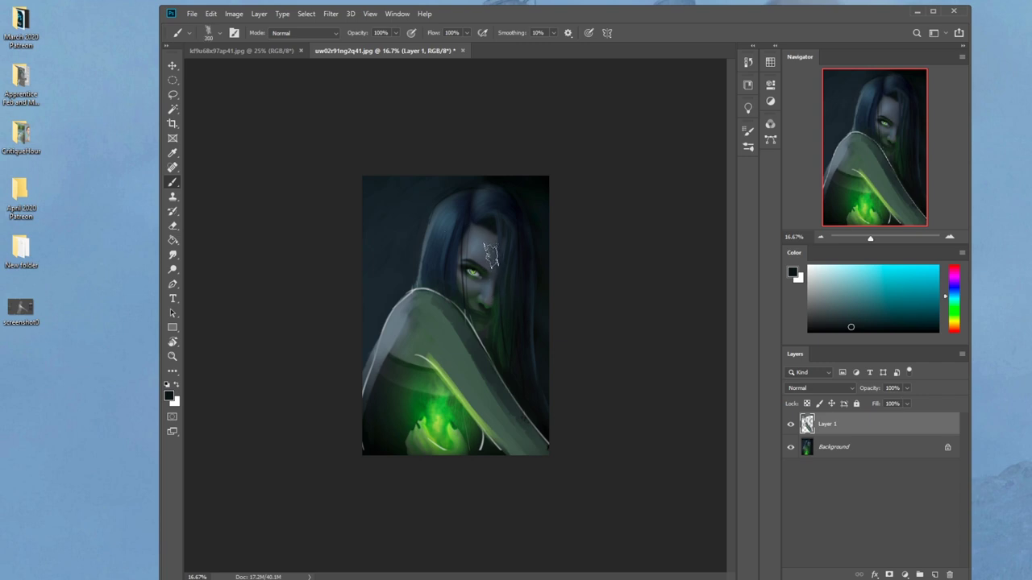
pyautogui.rightClick(520, 263)
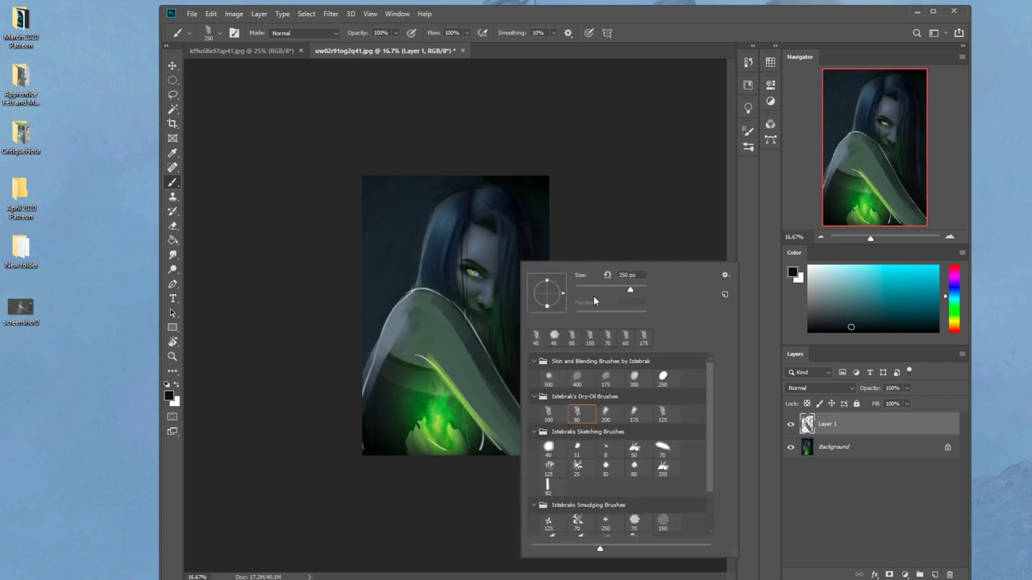
pyautogui.click(560, 181)
pyautogui.keyDown('alt'); pyautogui.click(527, 278); pyautogui.keyUp('alt')
pyautogui.click(305, 33)
pyautogui.click(299, 81)
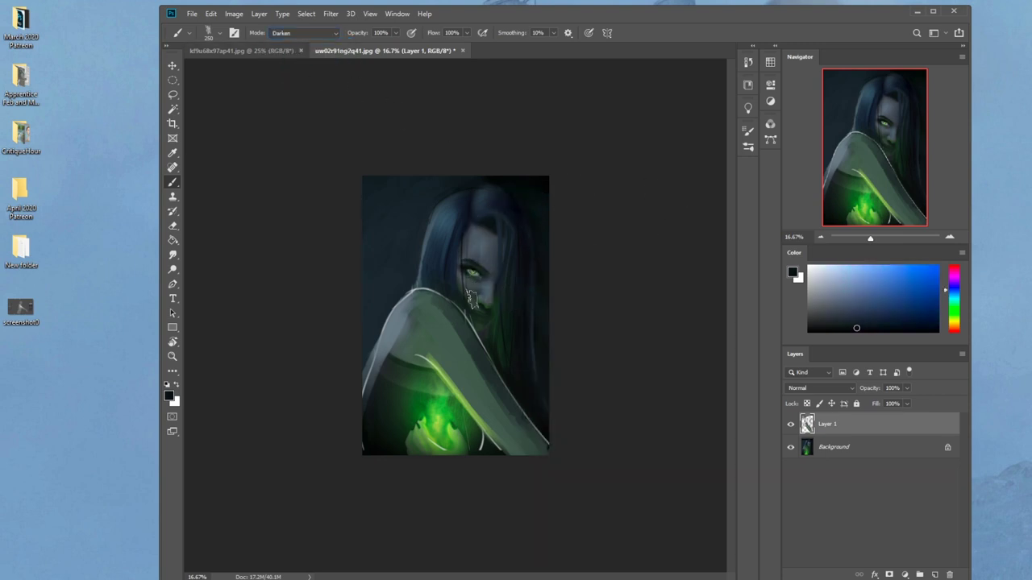
pyautogui.moveTo(479, 238)
pyautogui.mouseDown()
pyautogui.moveTo(494, 322)
pyautogui.moveTo(481, 320)
pyautogui.mouseUp()
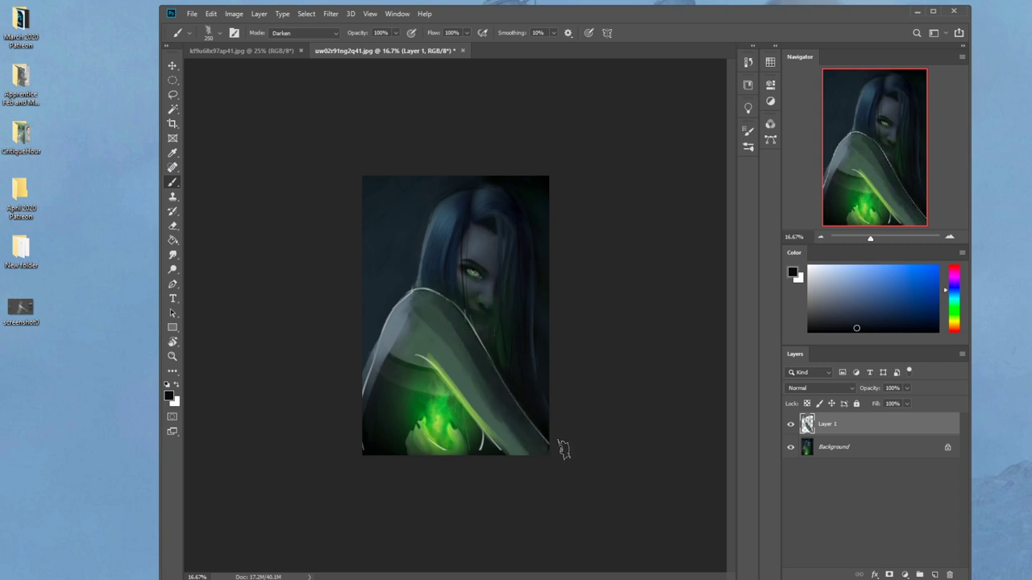
# - Return the size-90 brush to Normal mode and paint light strokes along the cloak edge
pyautogui.keyDown('alt'); pyautogui.click(443, 235); pyautogui.keyUp('alt')
pyautogui.press('[')
pyautogui.press('[')
pyautogui.press('[')
pyautogui.press('[')
pyautogui.press('[')
pyautogui.click(329, 33)
pyautogui.click(284, 43)
pyautogui.moveTo(484, 349); pyautogui.dragTo(504, 403)
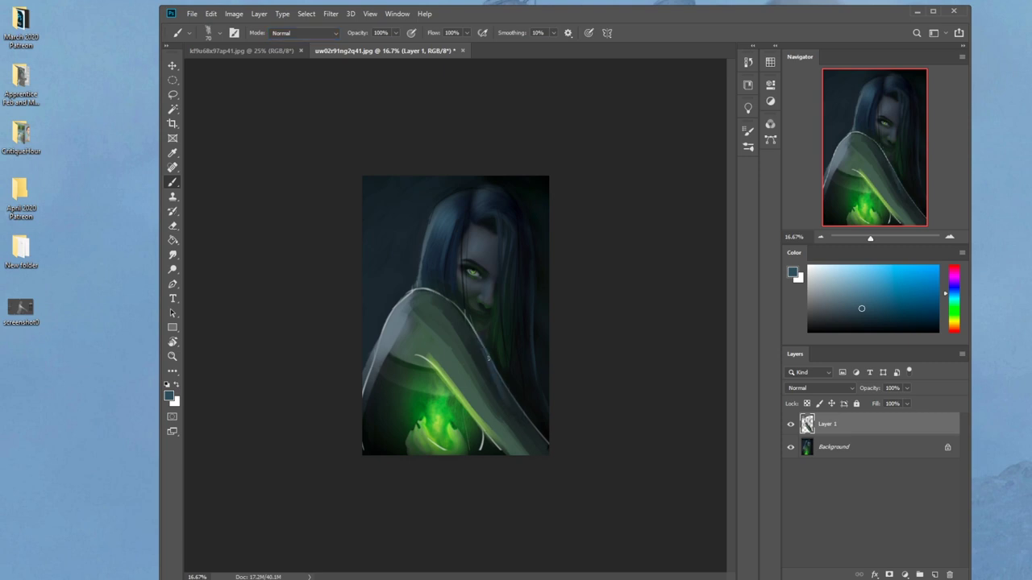
pyautogui.hotkey('ctrl', 'shift', 'z')
pyautogui.hotkey('ctrl', 'z')
pyautogui.hotkey('ctrl', 'shift', 'z')
pyautogui.moveTo(487, 359); pyautogui.dragTo(524, 412)
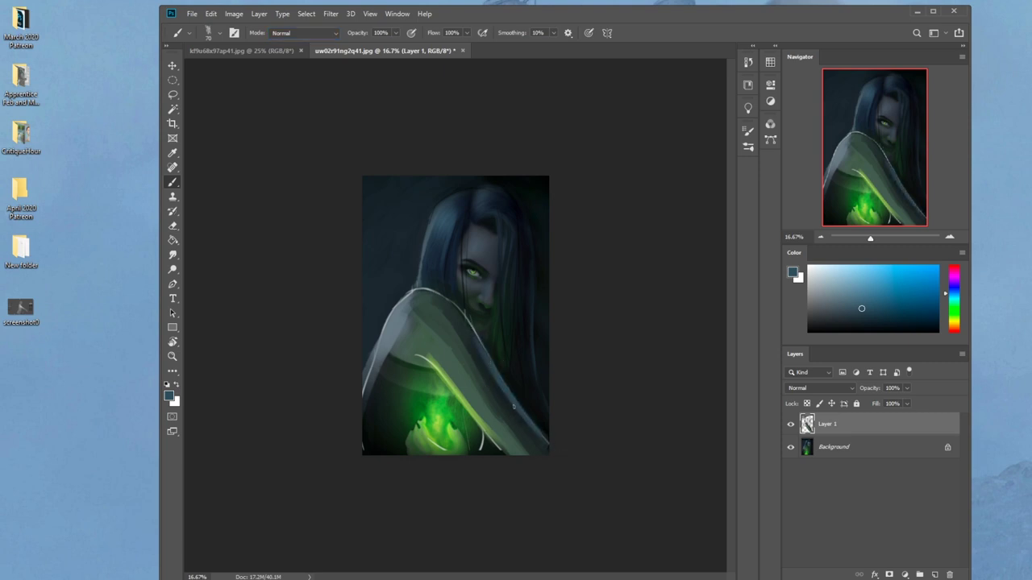
# - Sample near-black, dark blue and green colours, then zoom in on the lower face and shoulder
pyautogui.keyDown('alt'); pyautogui.click(522, 384); pyautogui.keyUp('alt')
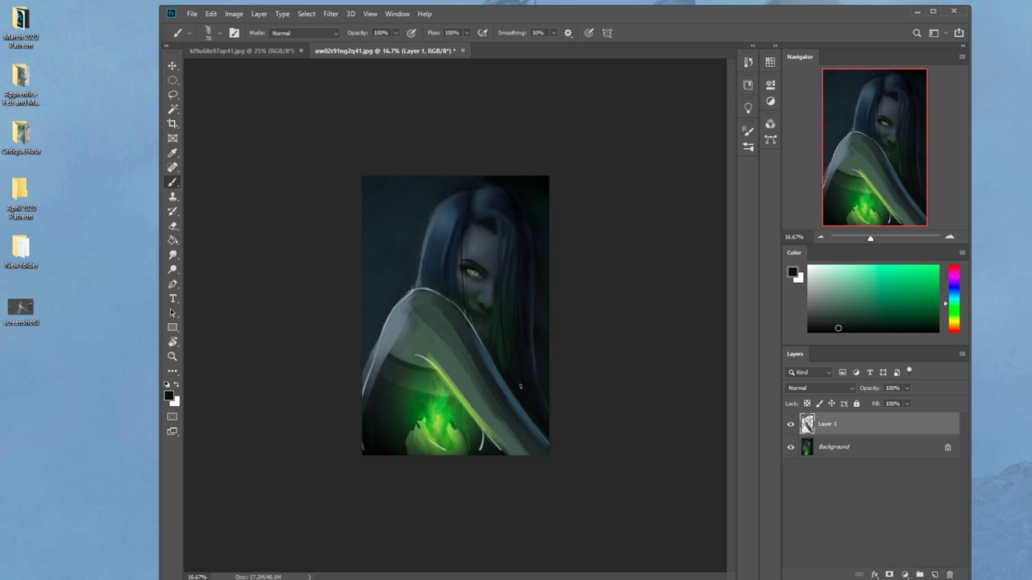
pyautogui.keyDown('alt'); pyautogui.click(512, 384); pyautogui.keyUp('alt')
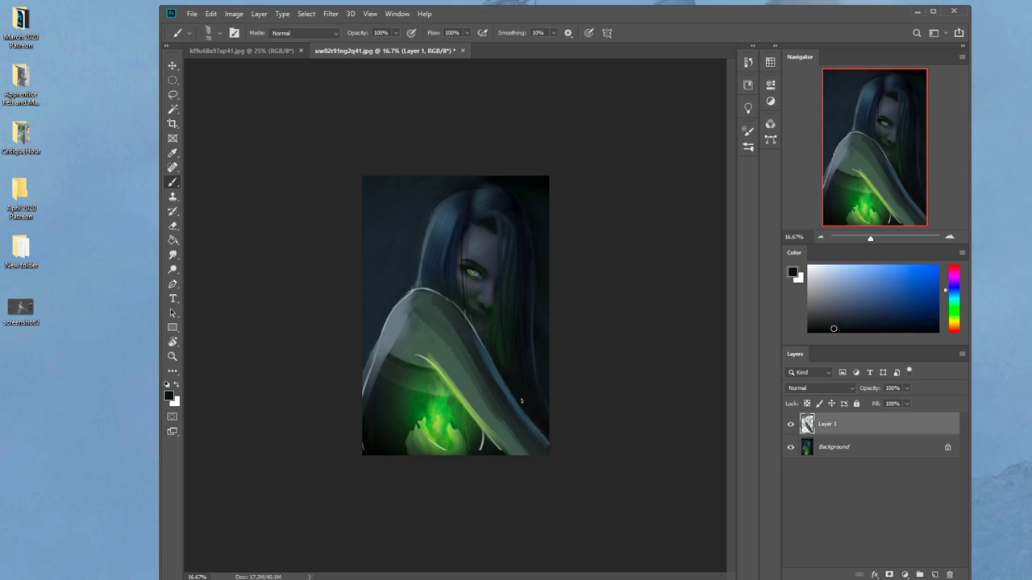
pyautogui.keyDown('alt'); pyautogui.click(499, 363); pyautogui.keyUp('alt')
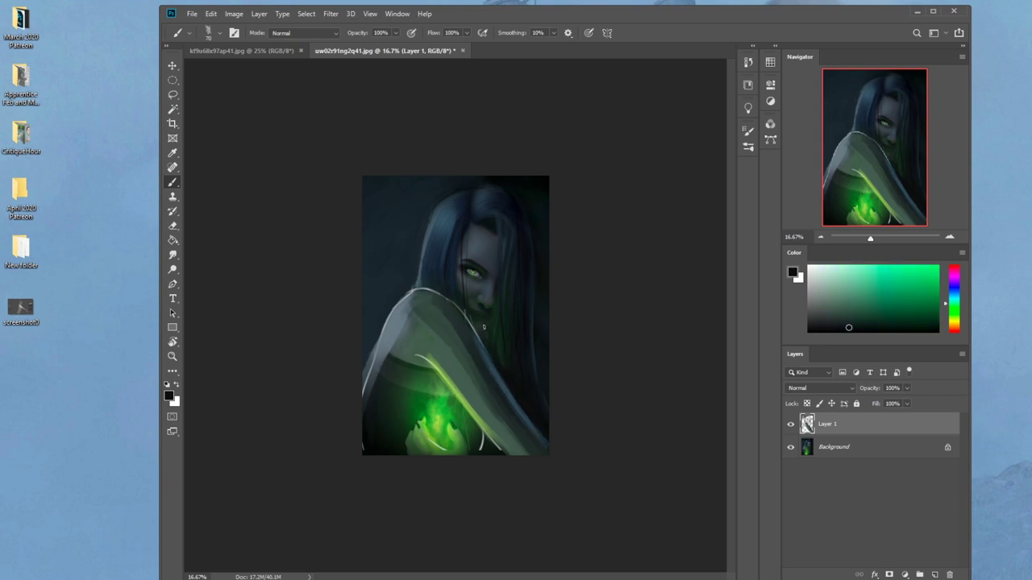
pyautogui.press('z')
pyautogui.click(516, 358)
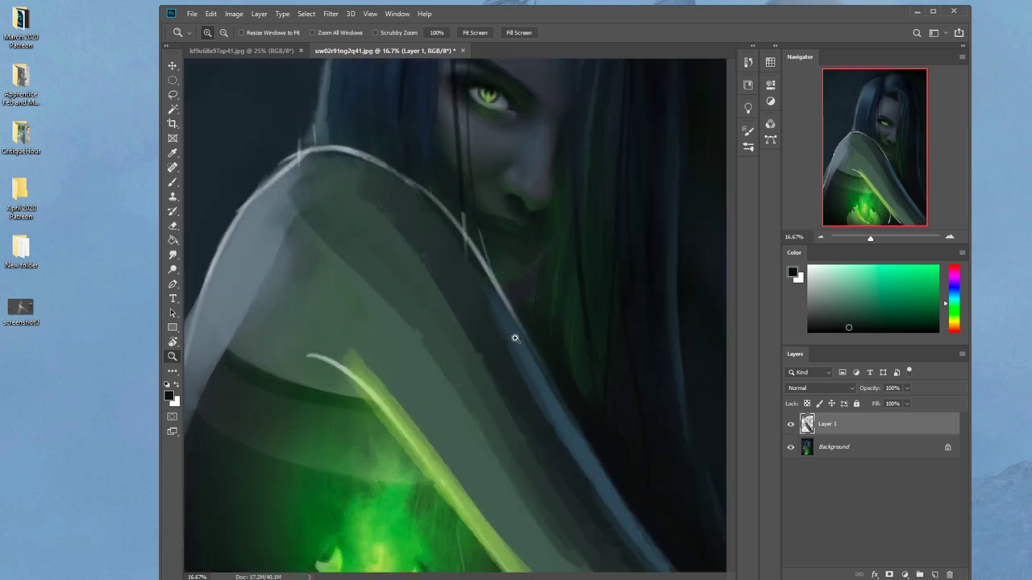
# - Lasso a small area beside the chin, then add to and trim it along its right edge
pyautogui.press('l')
pyautogui.moveTo(480, 243)
pyautogui.mouseDown()
pyautogui.moveTo(449, 270)
pyautogui.moveTo(431, 269)
pyautogui.moveTo(462, 324)
pyautogui.moveTo(477, 245)
pyautogui.mouseUp()
pyautogui.press('shift')
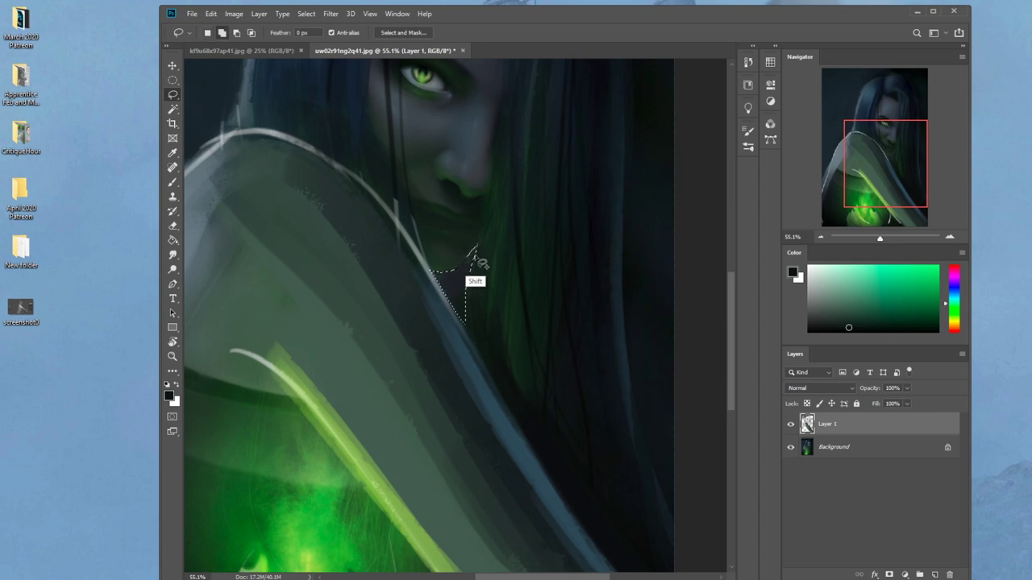
pyautogui.moveTo(476, 325)
pyautogui.mouseDown()
pyautogui.moveTo(465, 287)
pyautogui.moveTo(481, 257)
pyautogui.moveTo(483, 346)
pyautogui.mouseUp()
pyautogui.press('alt')
pyautogui.moveTo(475, 266)
pyautogui.mouseDown()
pyautogui.moveTo(478, 237)
pyautogui.moveTo(483, 359)
pyautogui.mouseUp()
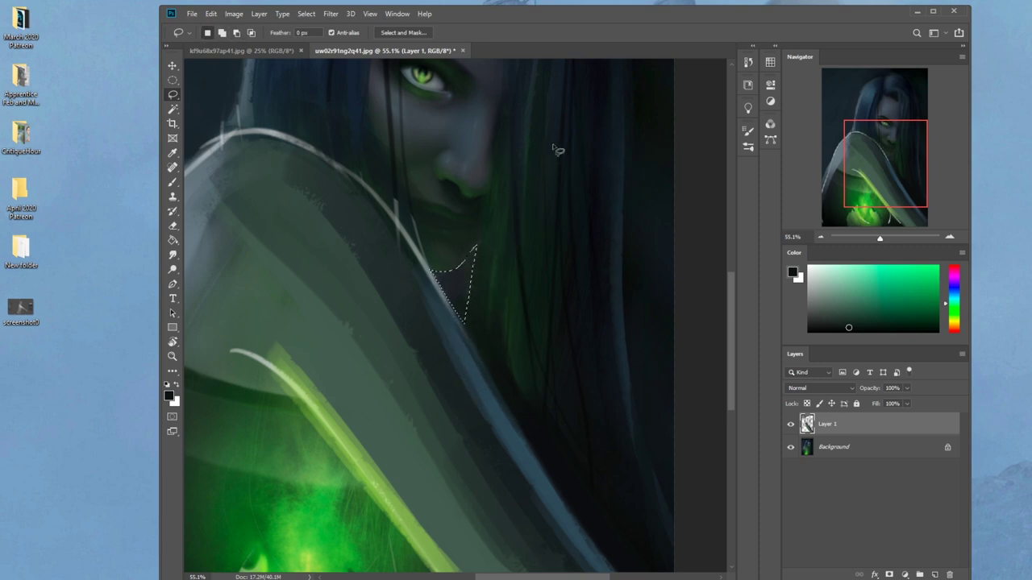
# - Cancel a trial Hue/Saturation change and merge Layer 1 down into the Background
pyautogui.hotkey('ctrl', 'u')
pyautogui.moveTo(863, 427); pyautogui.dragTo(811, 424)
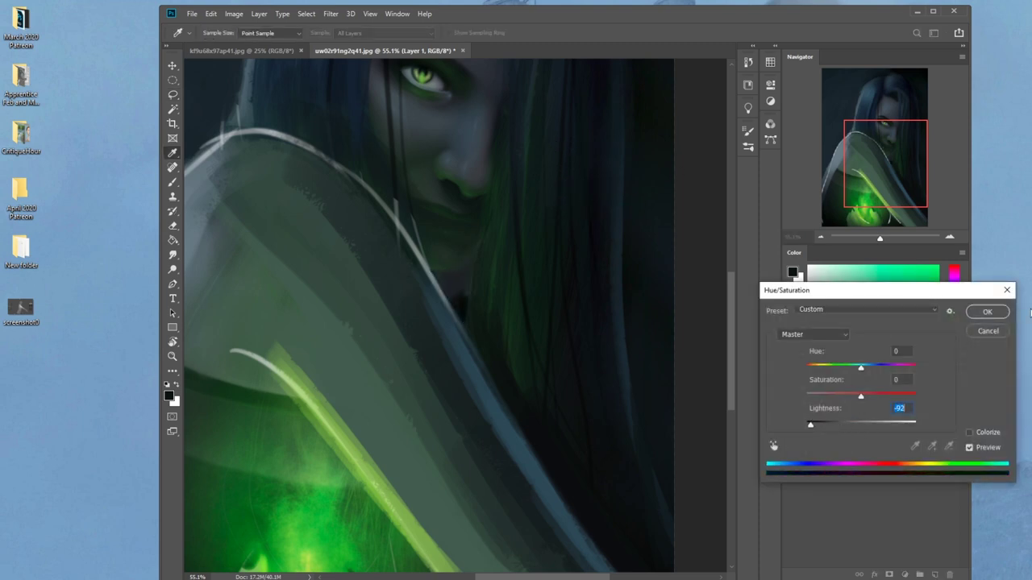
pyautogui.click(988, 331)
pyautogui.rightClick(832, 426)
pyautogui.click(860, 443)
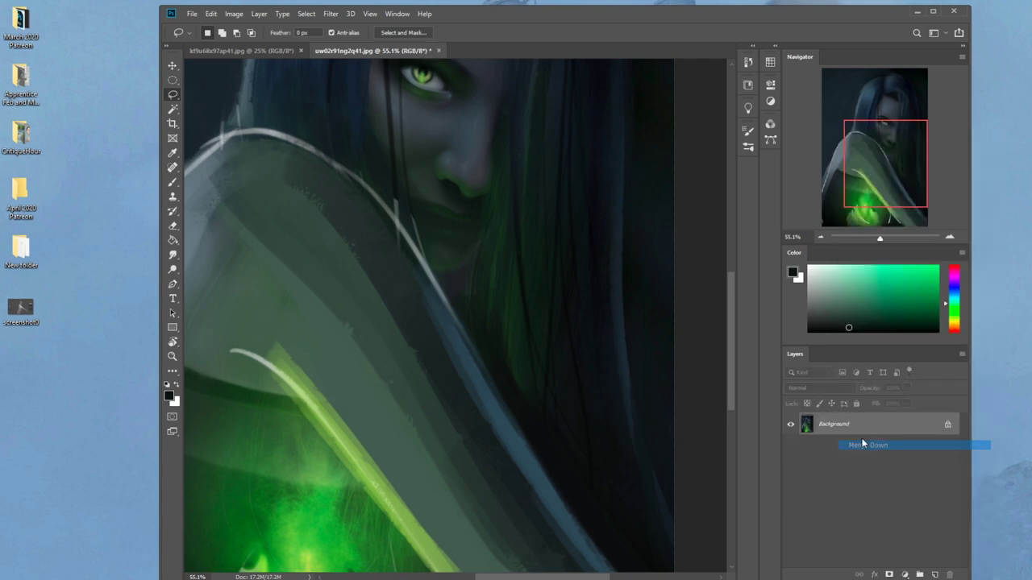
# - Darken the selected chin area with Hue/Saturation Lightness -63
pyautogui.hotkey('ctrl', 'u')
pyautogui.moveTo(860, 425); pyautogui.dragTo(826, 425)
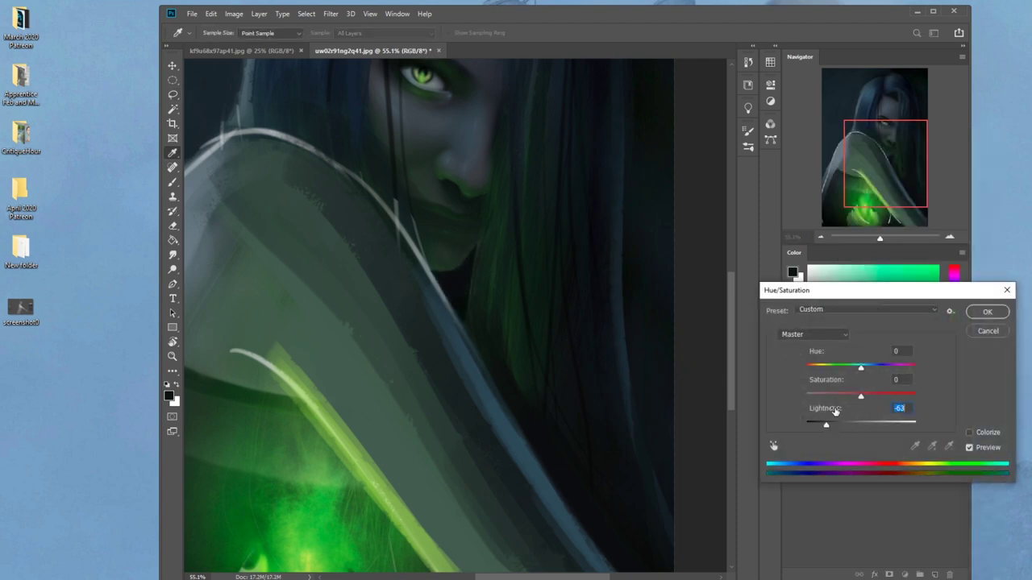
pyautogui.hotkey('ctrl', '0')
pyautogui.hotkey('ctrl', '-')
pyautogui.hotkey('ctrl', '-')
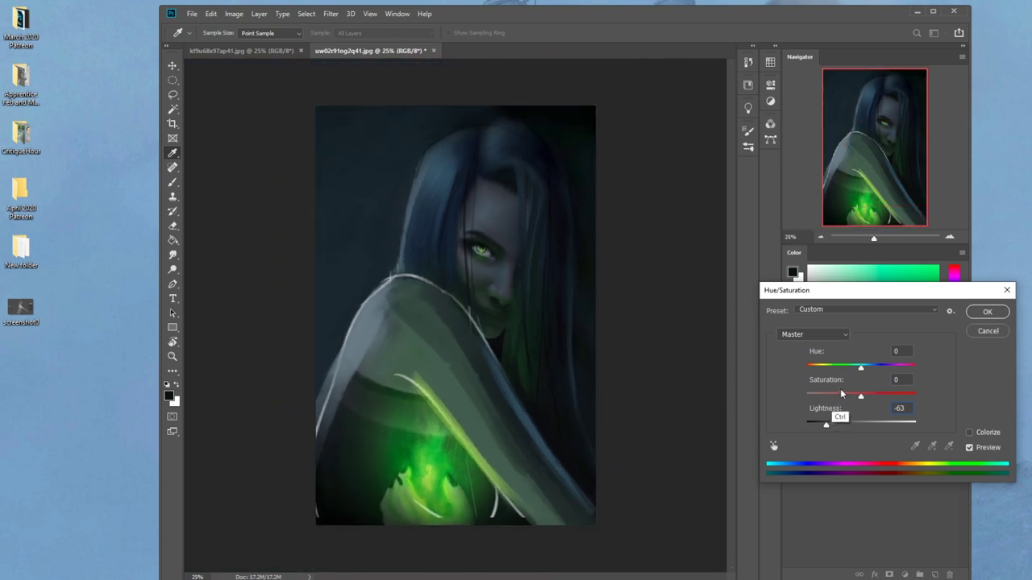
pyautogui.click(990, 314)
# - Switch to the Brush and choose a different brush preset
pyautogui.press('l')
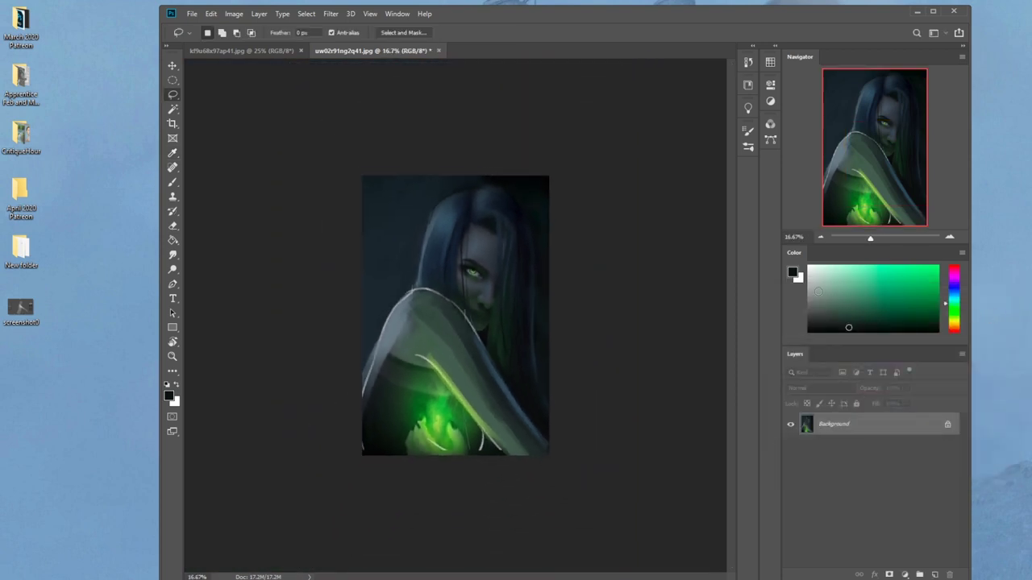
pyautogui.press('b')
pyautogui.rightClick(501, 284)
pyautogui.doubleClick(528, 300)
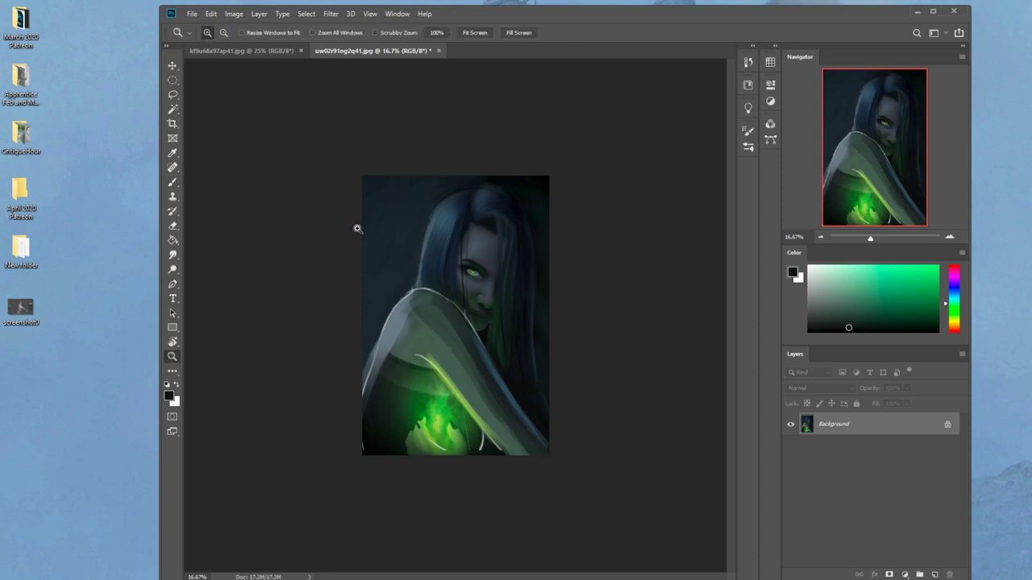
# - Paint light grey-blue strokes down the shoulder's left edge, enlarging the brush to 125
pyautogui.scroll(3, 360, 159)
pyautogui.keyDown('alt'); pyautogui.click(334, 109); pyautogui.keyUp('alt')
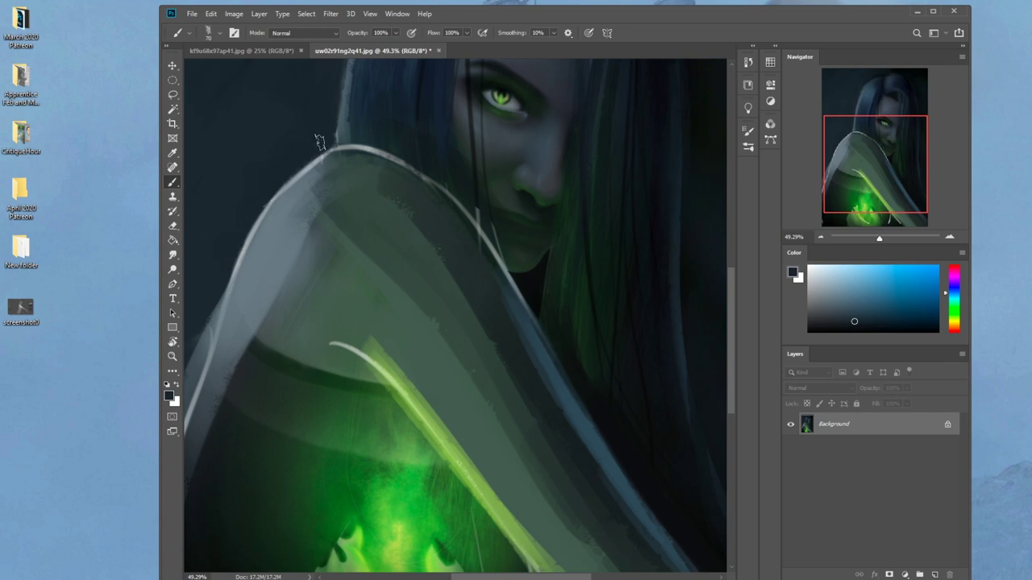
pyautogui.keyDown('alt'); pyautogui.click(329, 158); pyautogui.keyUp('alt')
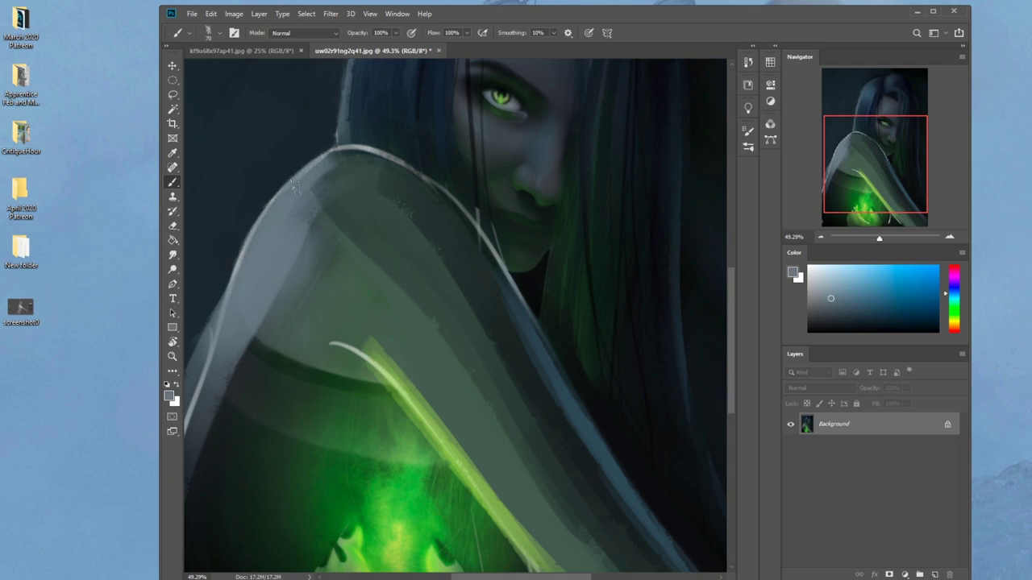
pyautogui.moveTo(240, 292); pyautogui.dragTo(192, 423)
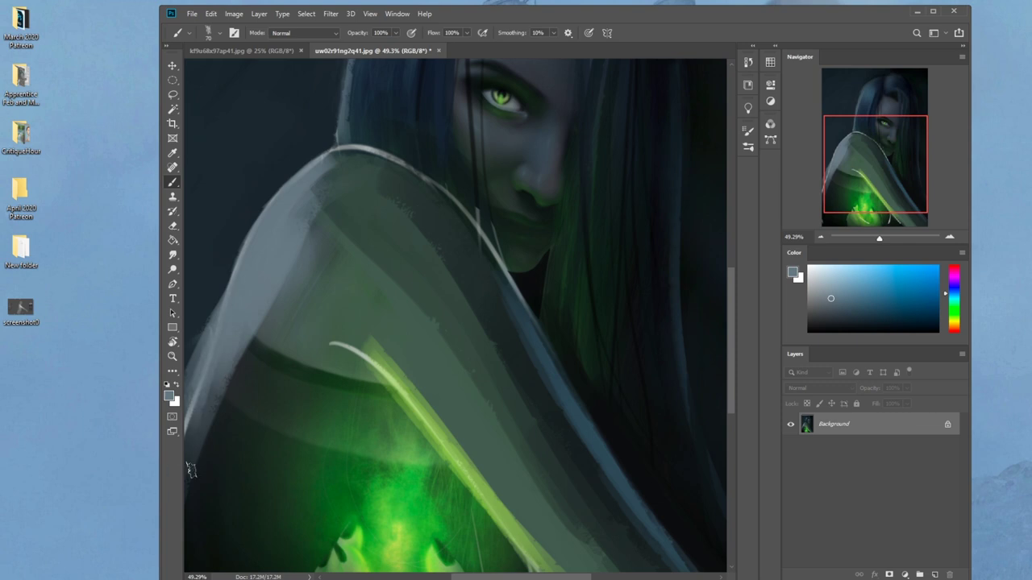
pyautogui.hotkey('ctrl', '-')
pyautogui.hotkey('ctrl', '-')
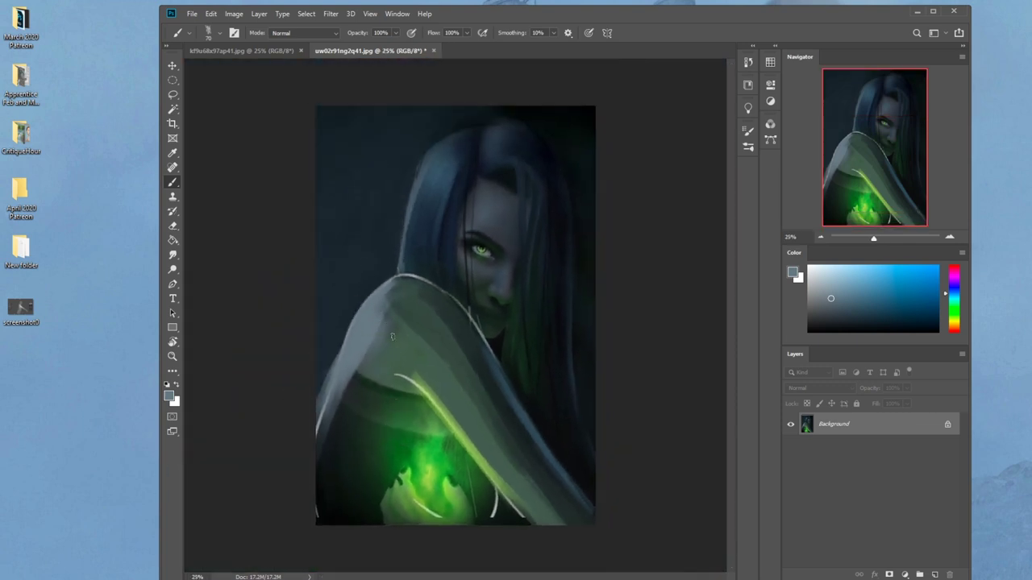
pyautogui.press(']')
pyautogui.press(']')
pyautogui.press(']')
pyautogui.press(']')
pyautogui.moveTo(343, 379); pyautogui.dragTo(319, 459)
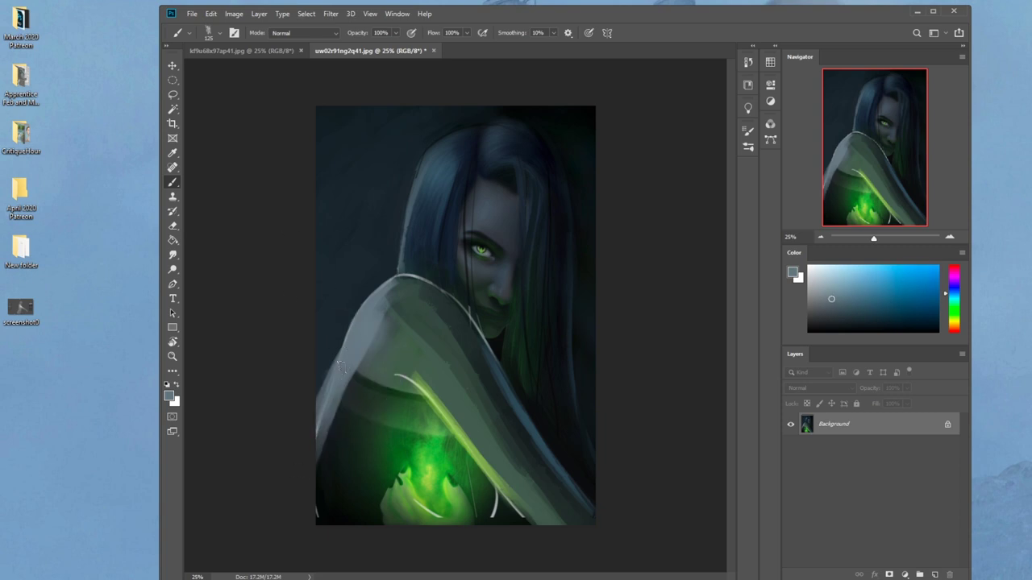
# - Sample several teal and green shoulder colours, then smudge the thin green shoulder line
pyautogui.keyDown('alt'); pyautogui.click(384, 340); pyautogui.keyUp('alt')
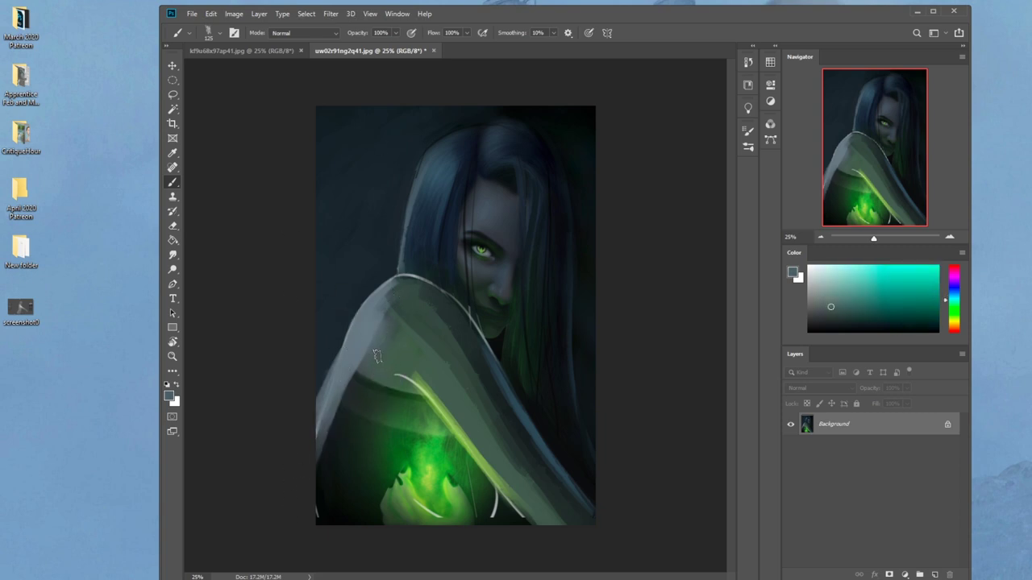
pyautogui.keyDown('alt'); pyautogui.click(405, 290); pyautogui.keyUp('alt')
pyautogui.keyDown('alt'); pyautogui.click(373, 334); pyautogui.keyUp('alt')
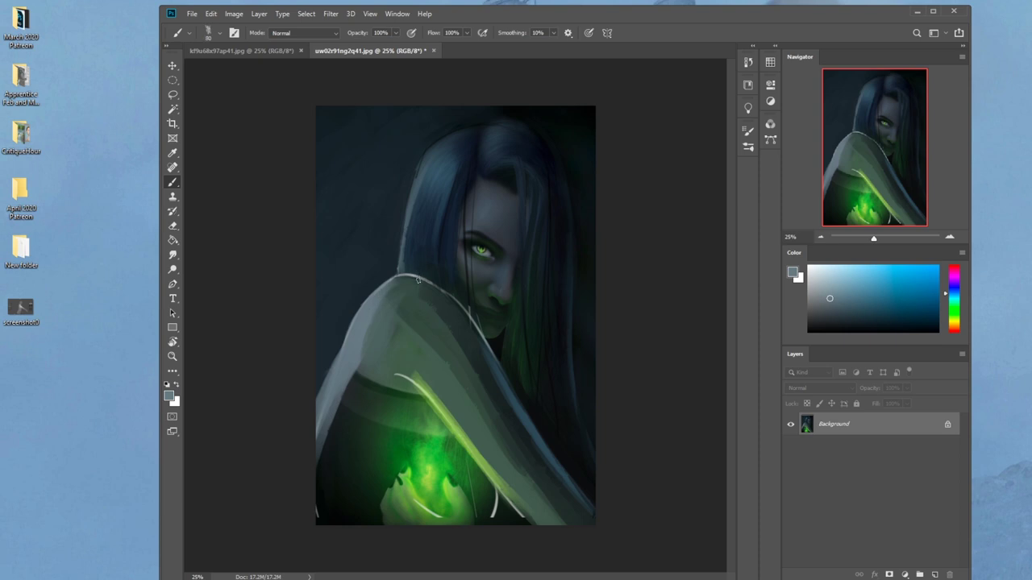
pyautogui.keyDown('alt'); pyautogui.click(407, 282); pyautogui.keyUp('alt')
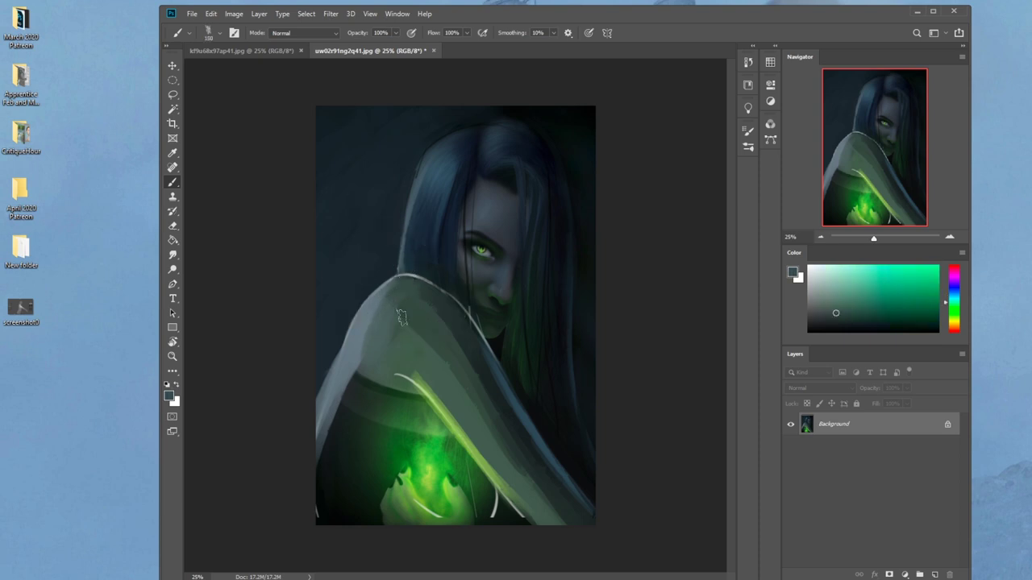
pyautogui.keyDown('alt'); pyautogui.click(390, 326); pyautogui.keyUp('alt')
pyautogui.keyDown('alt'); pyautogui.click(414, 366); pyautogui.keyUp('alt')
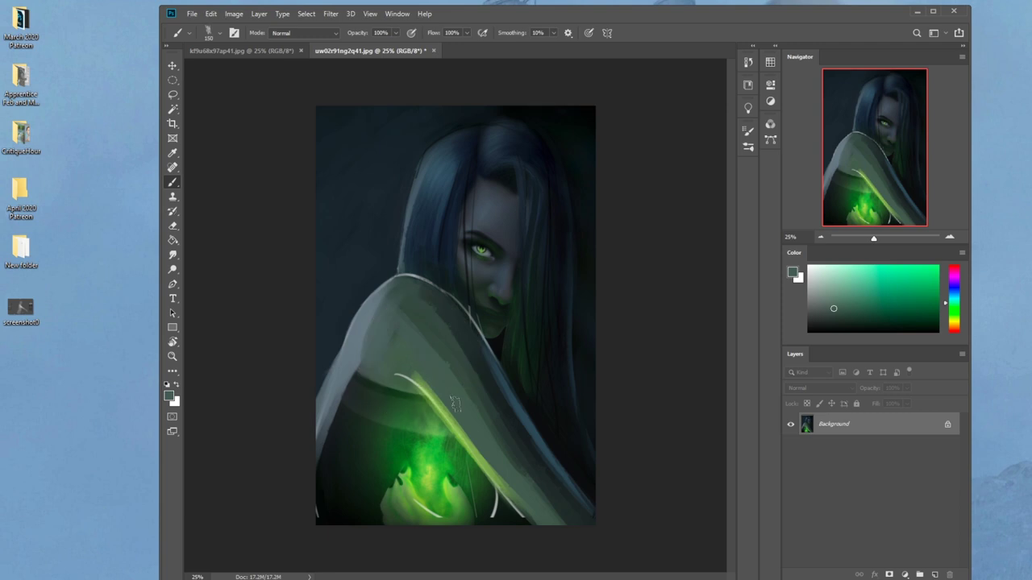
pyautogui.click(173, 255)
pyautogui.moveTo(447, 418); pyautogui.dragTo(405, 370)
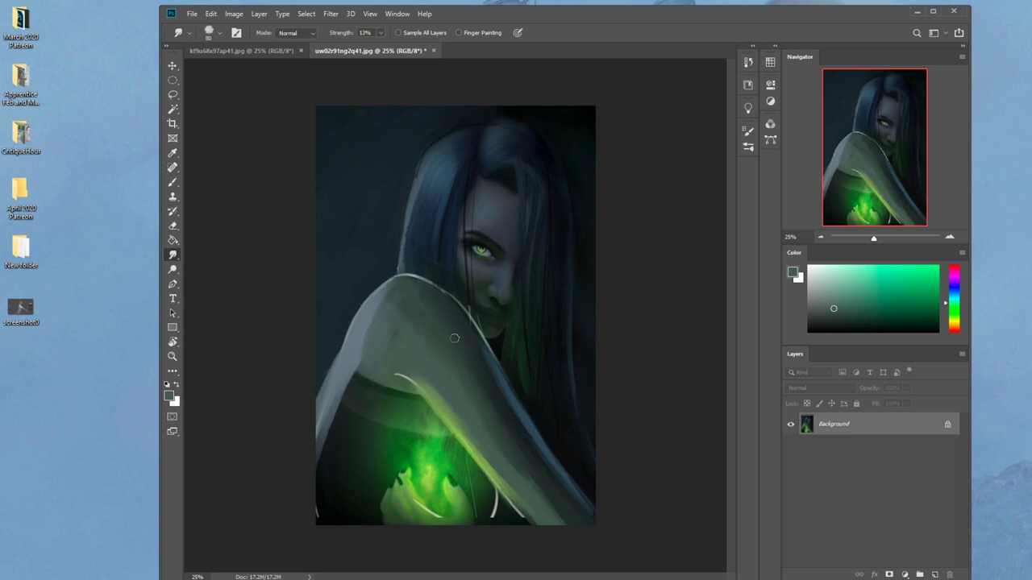
# - Zoom the smudged painting out to 12.5%
pyautogui.press('ctrl')
pyautogui.hotkey('ctrl', '-')
pyautogui.hotkey('ctrl', '-')
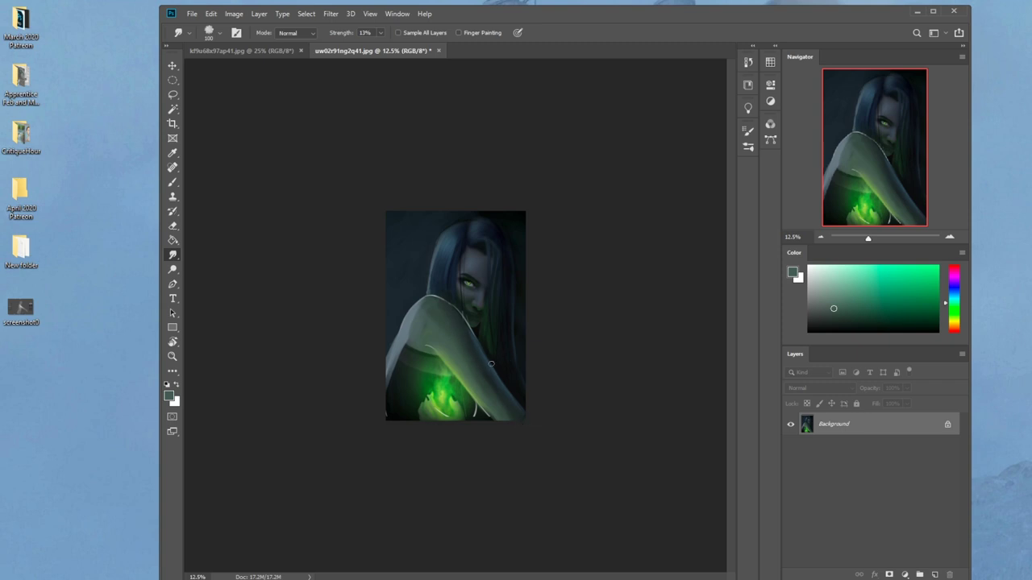
# - Set the Brush to Darken, sample shoulder and green colours, end on the hair's dark blue, and pick the Lasso
pyautogui.press('b')
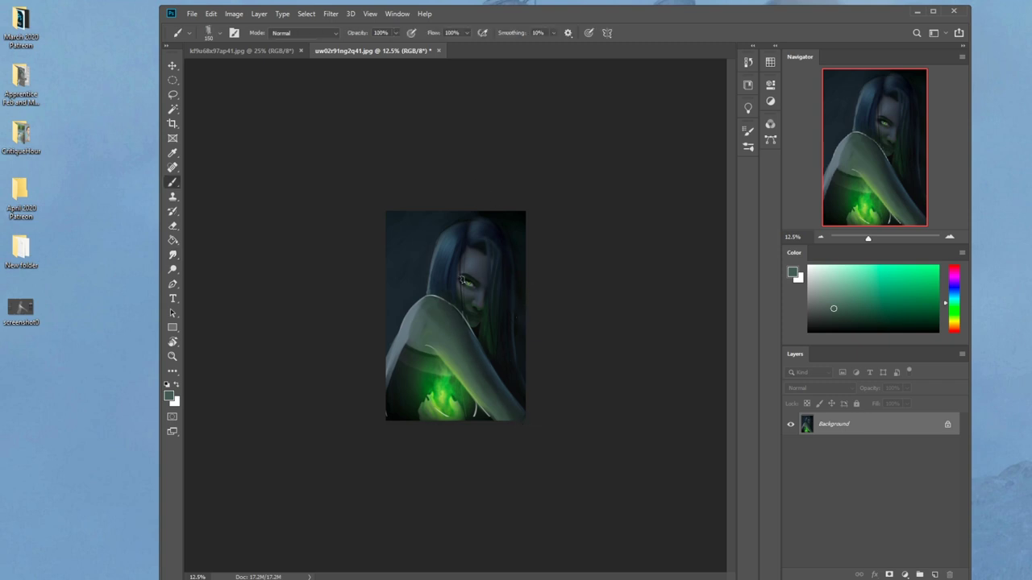
pyautogui.keyDown('alt'); pyautogui.click(456, 301); pyautogui.keyUp('alt')
pyautogui.click(318, 33)
pyautogui.click(305, 87)
pyautogui.keyDown('alt'); pyautogui.click(457, 298); pyautogui.keyUp('alt')
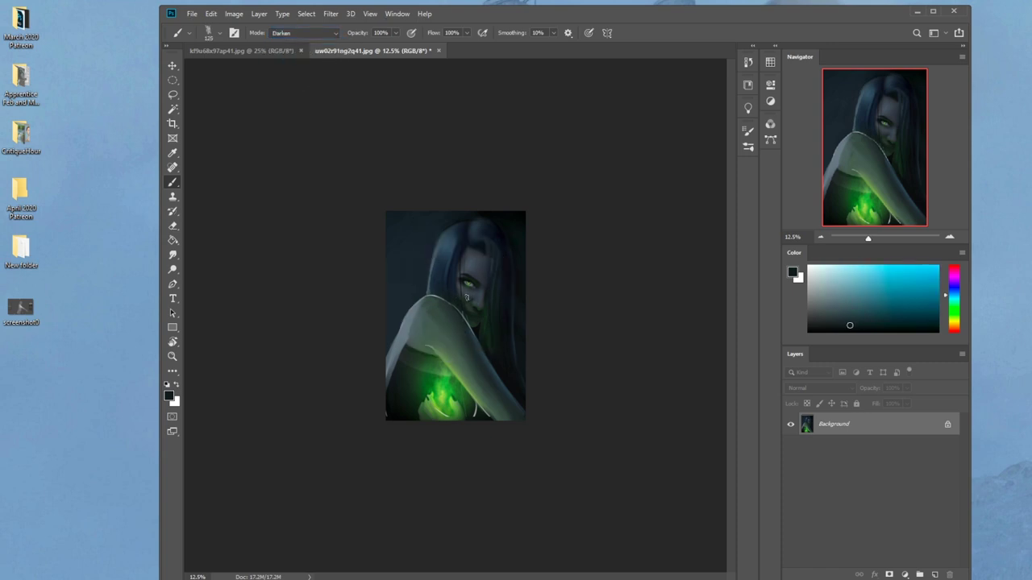
pyautogui.keyDown('alt'); pyautogui.click(461, 345); pyautogui.keyUp('alt')
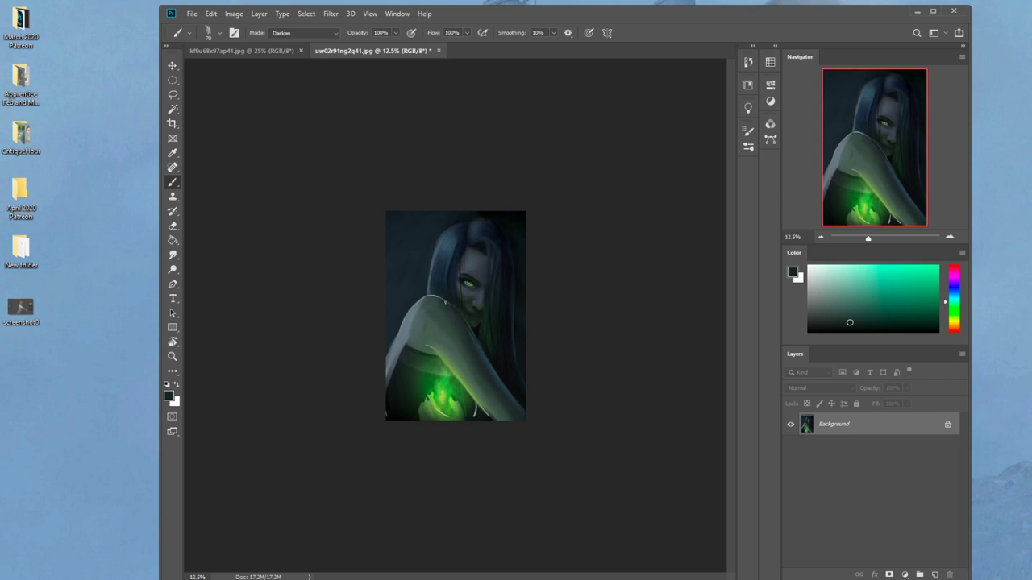
pyautogui.keyDown('alt'); pyautogui.click(431, 299); pyautogui.keyUp('alt')
pyautogui.keyDown('alt'); pyautogui.click(480, 414); pyautogui.keyUp('alt')
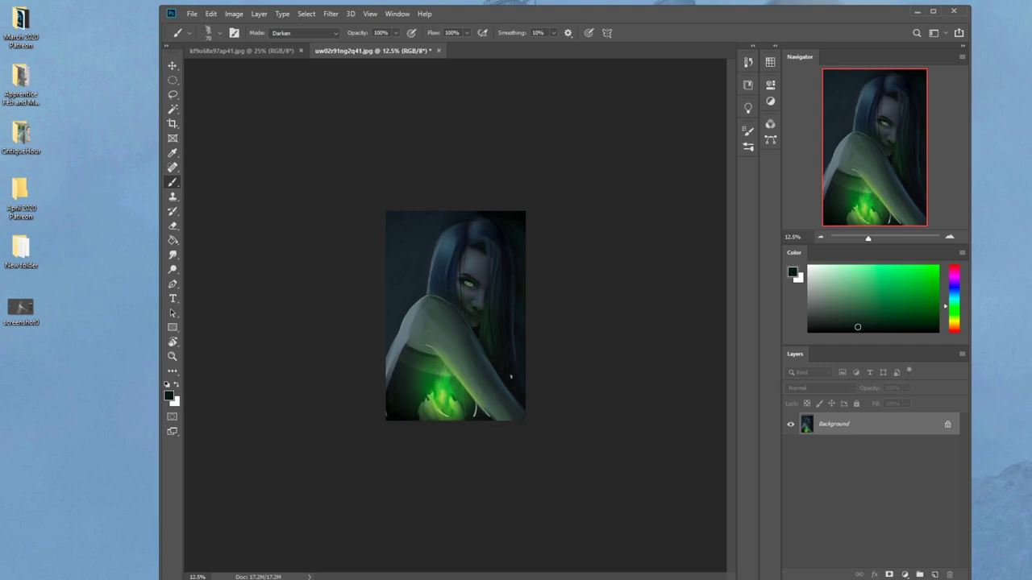
pyautogui.keyDown('alt'); pyautogui.click(420, 264); pyautogui.keyUp('alt')
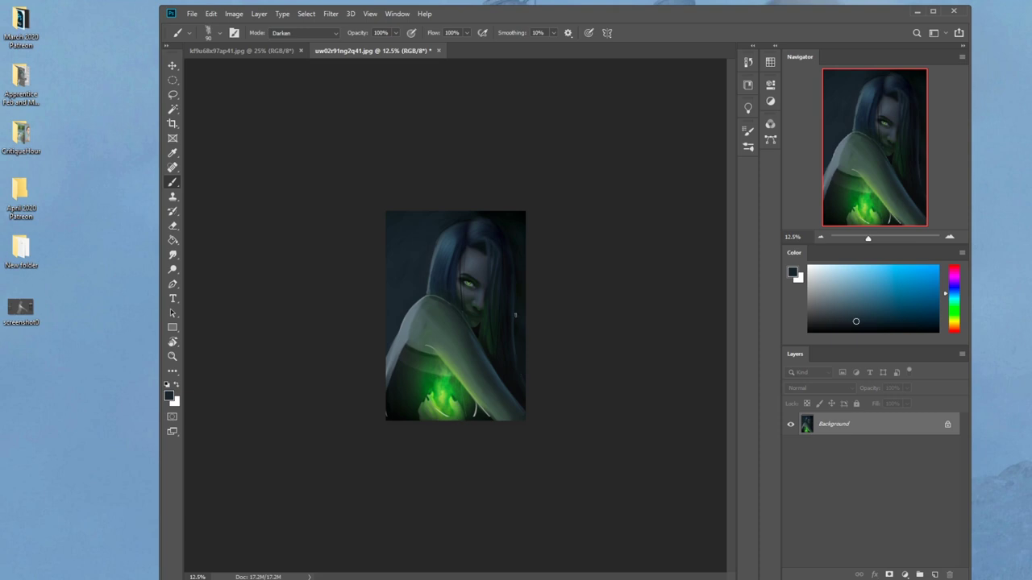
pyautogui.press('l')
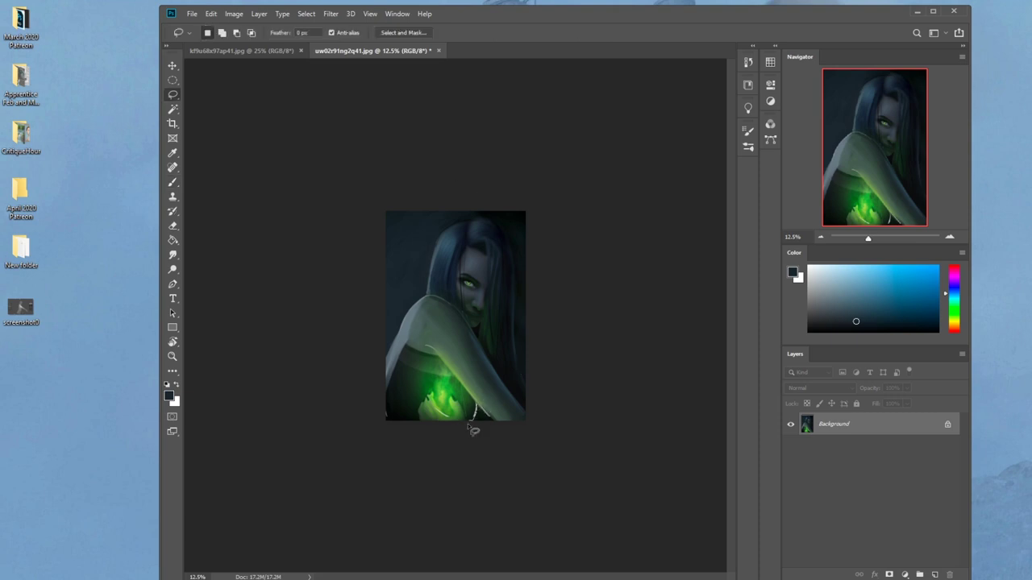
# - Darken a small triangle at the bottom edge with Hue/Saturation Lightness -100
pyautogui.press('shift')
pyautogui.moveTo(481, 415)
pyautogui.mouseDown()
pyautogui.moveTo(492, 420)
pyautogui.moveTo(476, 403)
pyautogui.mouseUp()
pyautogui.press('ctrl')
pyautogui.hotkey('ctrl', 'u')
pyautogui.moveTo(859, 424); pyautogui.dragTo(727, 425)
pyautogui.press('BackSpace')
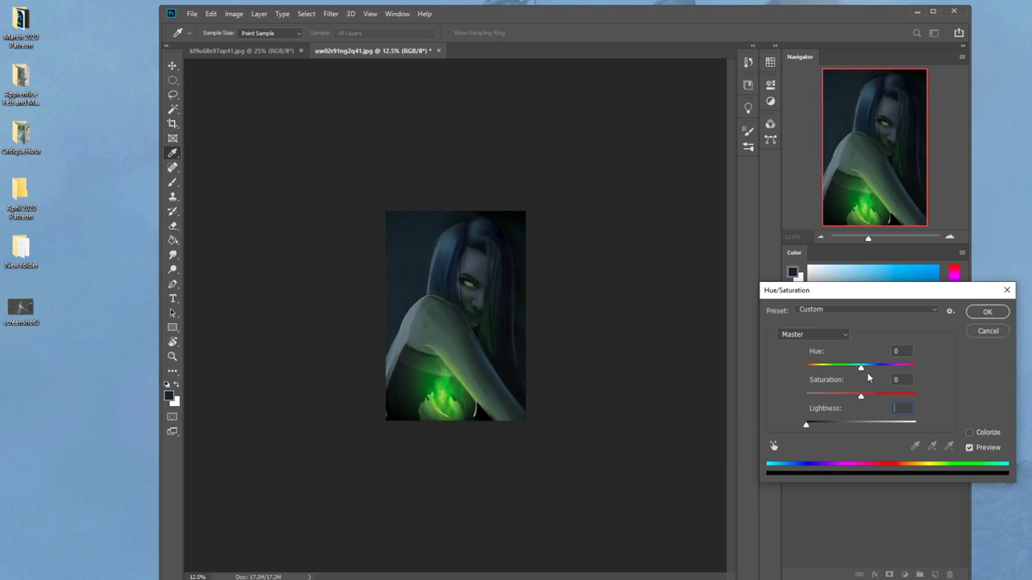
pyautogui.click(983, 314)
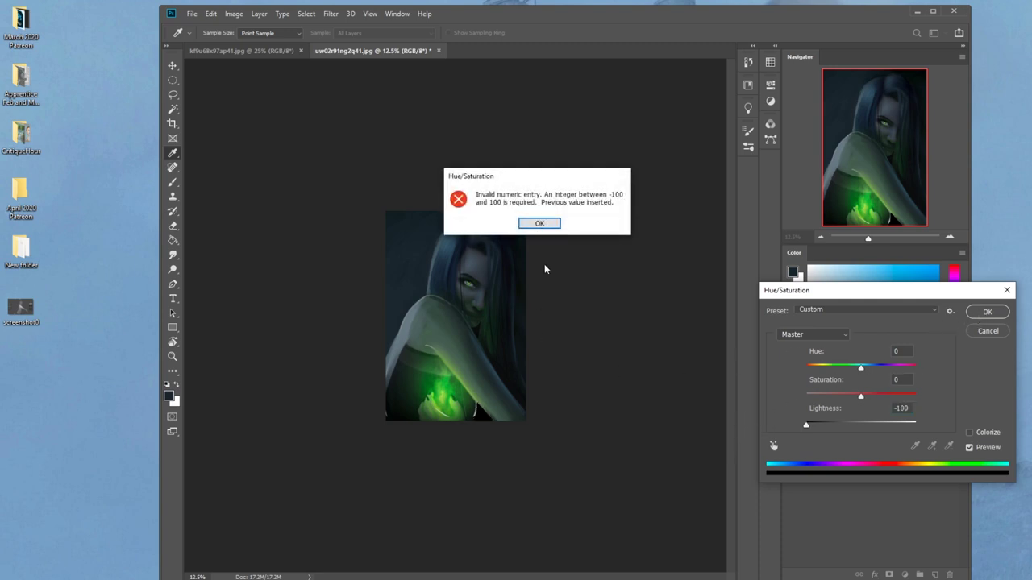
pyautogui.click(555, 222)
pyautogui.click(987, 313)
# - Lasso the strip along the top-right edge and darken it with a lower Hue/Saturation Lightness
pyautogui.press('l')
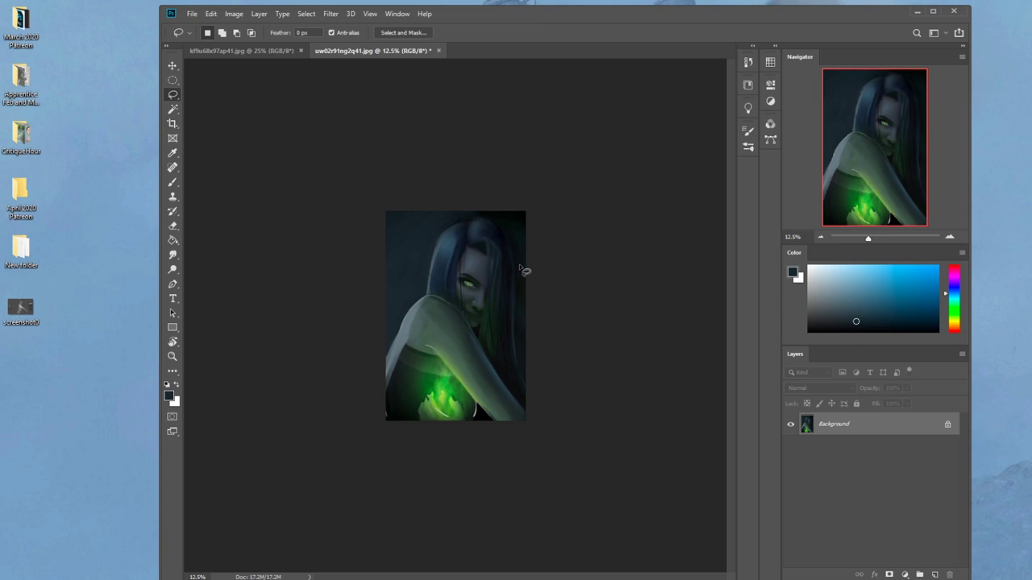
pyautogui.moveTo(497, 206)
pyautogui.mouseDown()
pyautogui.moveTo(467, 227)
pyautogui.moveTo(511, 248)
pyautogui.moveTo(530, 240)
pyautogui.mouseUp()
pyautogui.moveTo(468, 211)
pyautogui.mouseDown()
pyautogui.moveTo(509, 234)
pyautogui.moveTo(528, 384)
pyautogui.moveTo(522, 219)
pyautogui.moveTo(526, 253)
pyautogui.moveTo(553, 265)
pyautogui.moveTo(555, 210)
pyautogui.mouseUp()
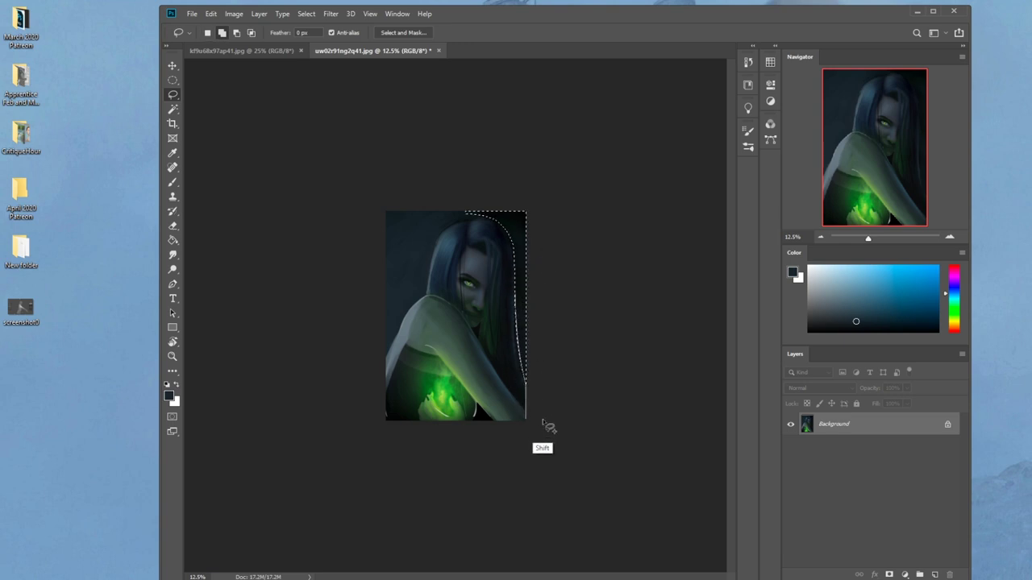
pyautogui.hotkey('ctrl', 'd')
pyautogui.hotkey('ctrl', 'u')
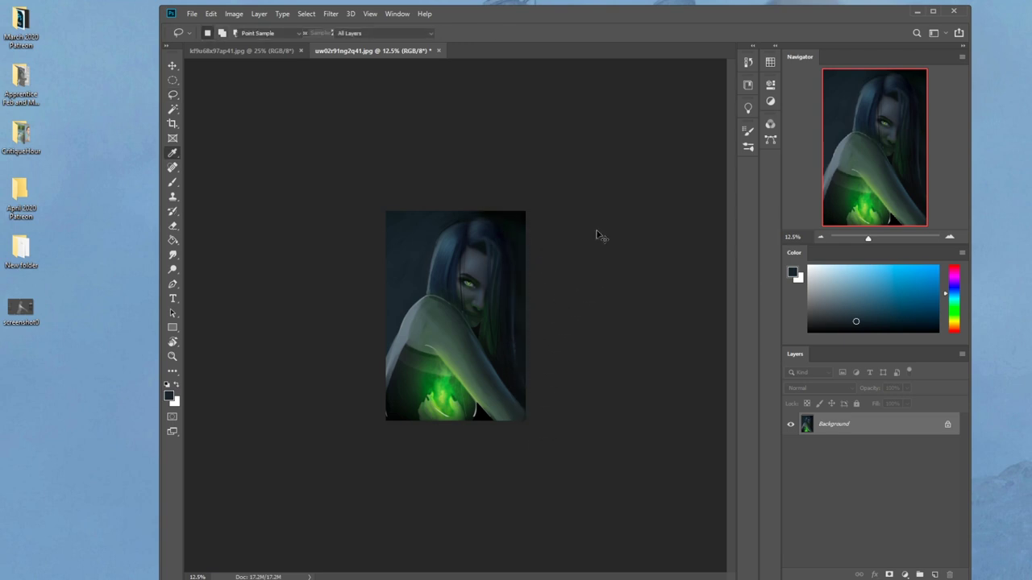
pyautogui.moveTo(861, 428); pyautogui.dragTo(796, 425)
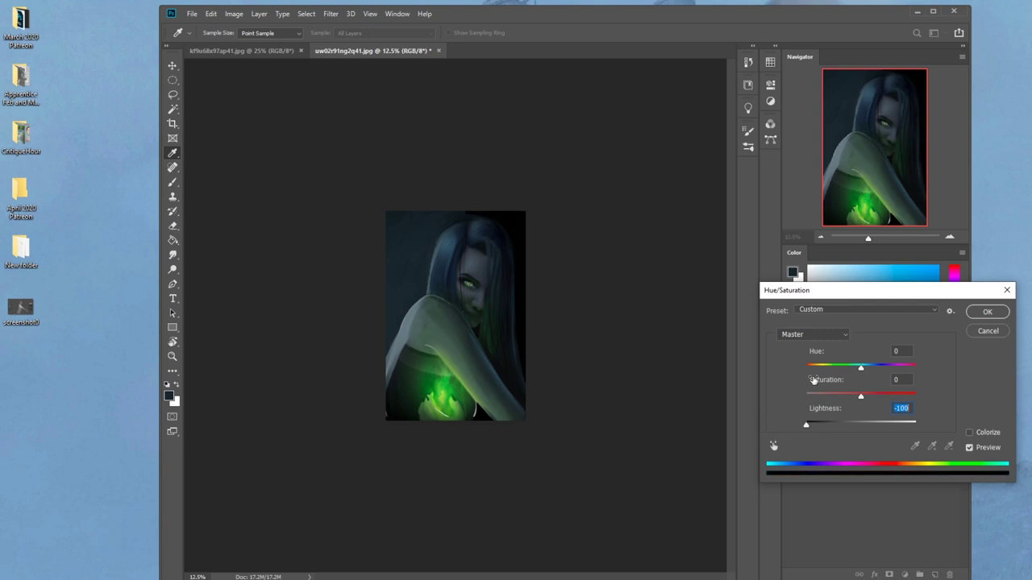
pyautogui.click(985, 311)
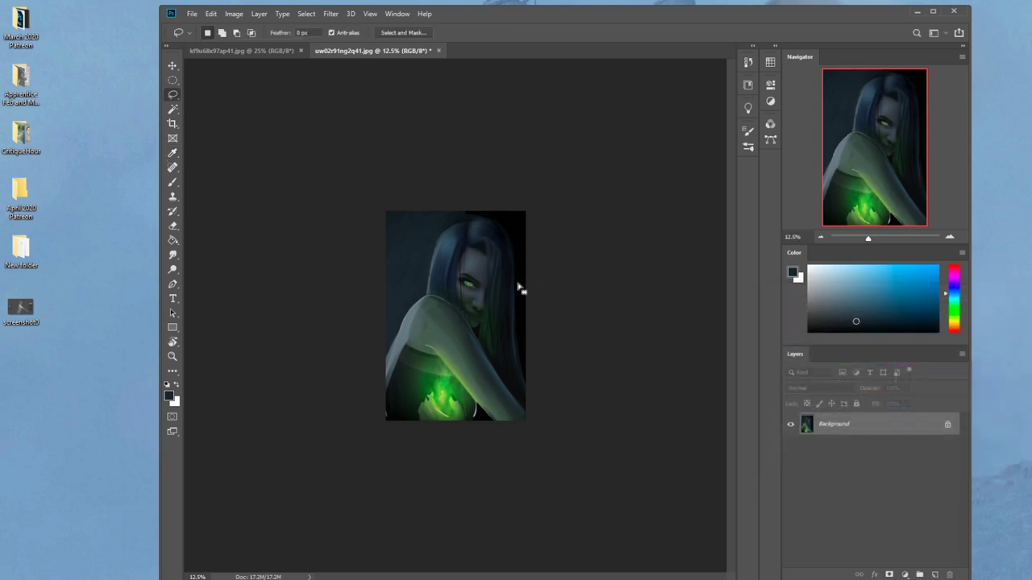
# - Clear the selection and return to the Brush with a blue-grey sampled from the image
pyautogui.press('m')
pyautogui.rightClick(510, 275)
pyautogui.press('Escape')
pyautogui.press('b')
pyautogui.keyDown('alt'); pyautogui.click(460, 267); pyautogui.keyUp('alt')
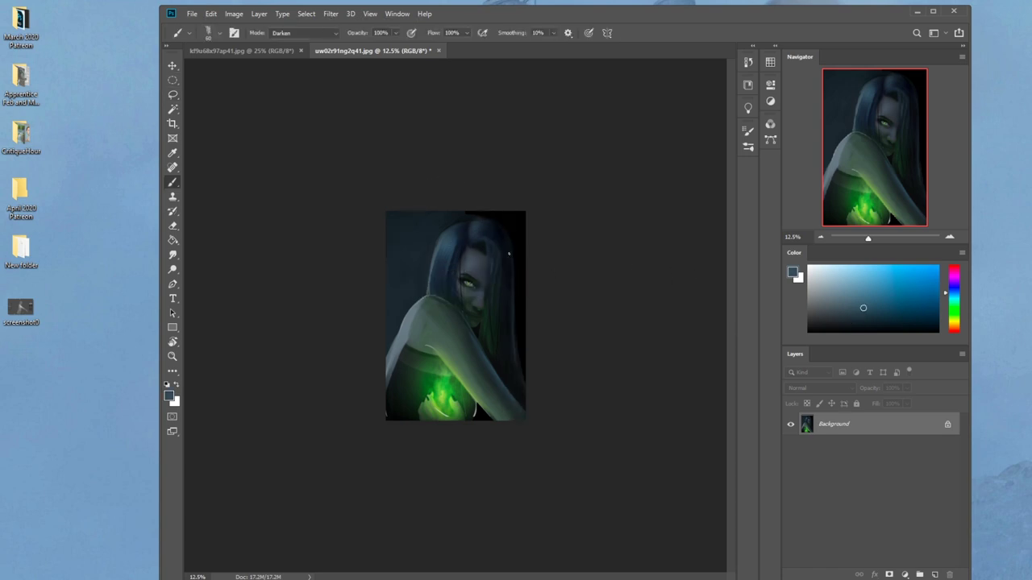
# - Set the brush to Normal at 48% opacity and paint soft strokes along the hair's right edge
pyautogui.click(303, 33)
pyautogui.click(282, 40)
pyautogui.moveTo(496, 225); pyautogui.dragTo(515, 286)
pyautogui.moveTo(395, 33); pyautogui.dragTo(365, 48)
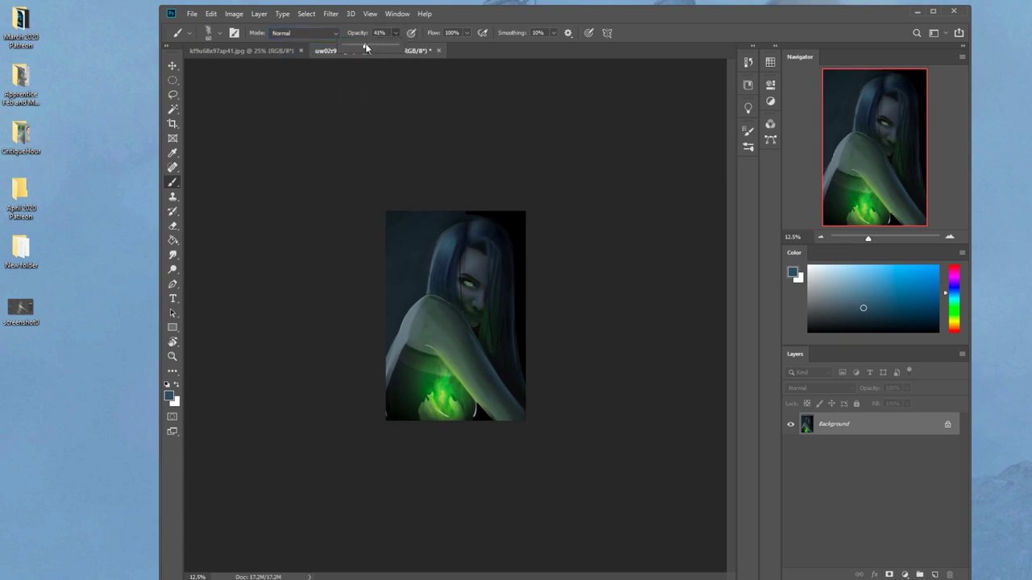
pyautogui.click(514, 257)
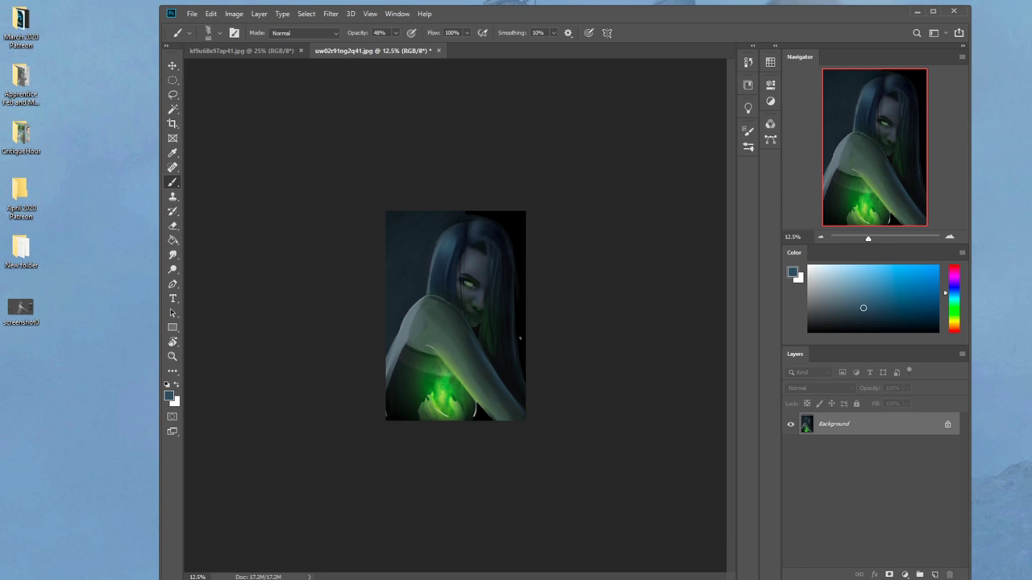
pyautogui.moveTo(518, 328); pyautogui.dragTo(507, 234)
# - Reset colours, raise opacity to 68% at size 90, and sample grey-green, black and grey-teal
pyautogui.press('d')
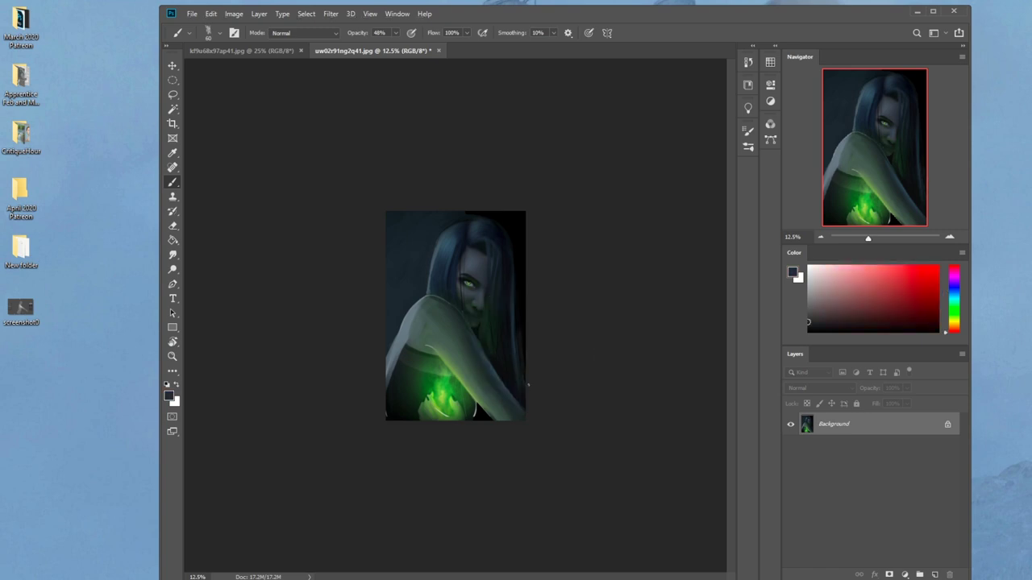
pyautogui.press('d')
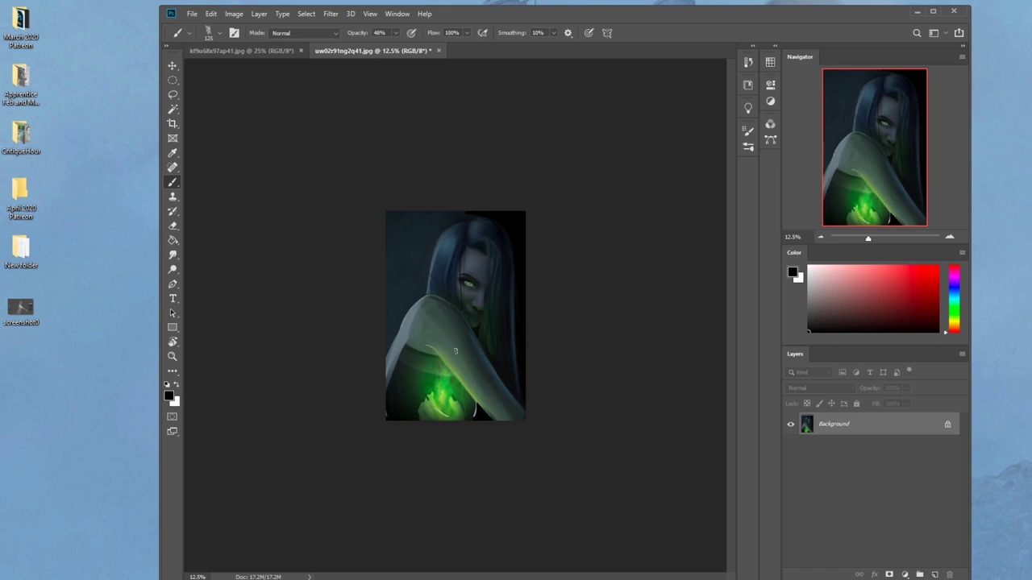
pyautogui.keyDown('alt'); pyautogui.click(428, 340); pyautogui.keyUp('alt')
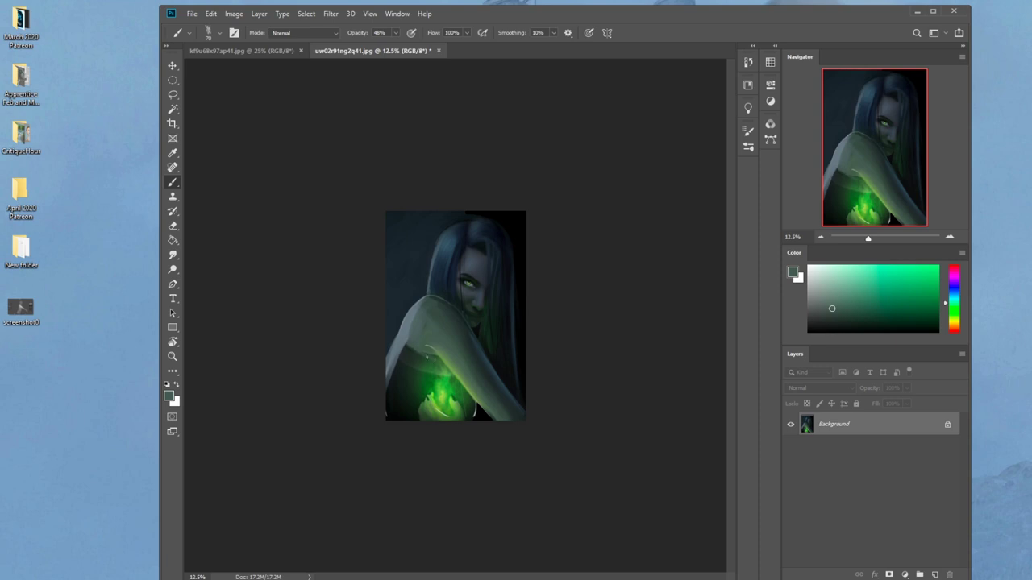
pyautogui.moveTo(395, 33); pyautogui.dragTo(414, 49)
pyautogui.press(']')
pyautogui.press(']')
pyautogui.keyDown('alt'); pyautogui.click(386, 414); pyautogui.keyUp('alt')
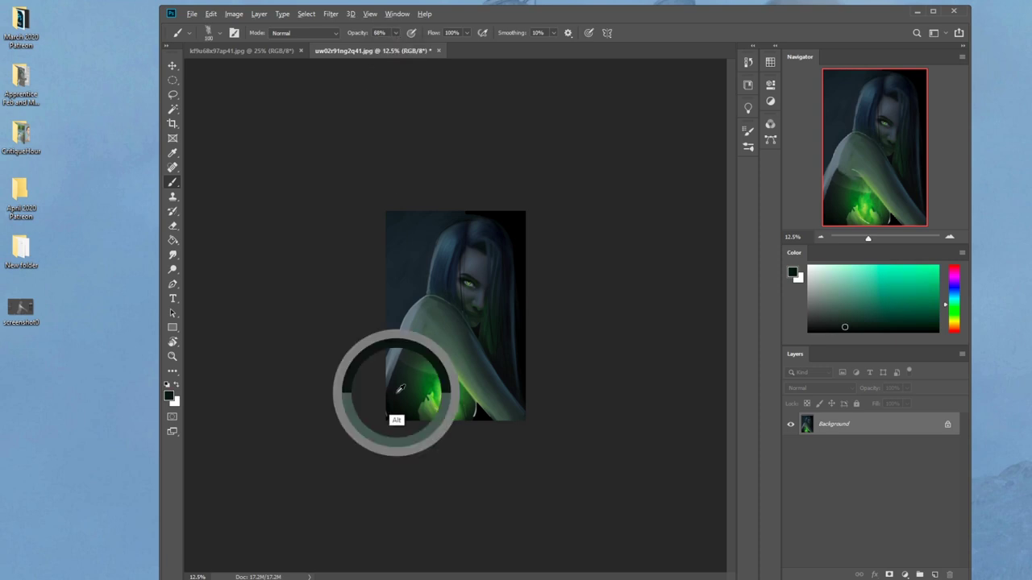
pyautogui.keyDown('alt'); pyautogui.click(425, 347); pyautogui.keyUp('alt')
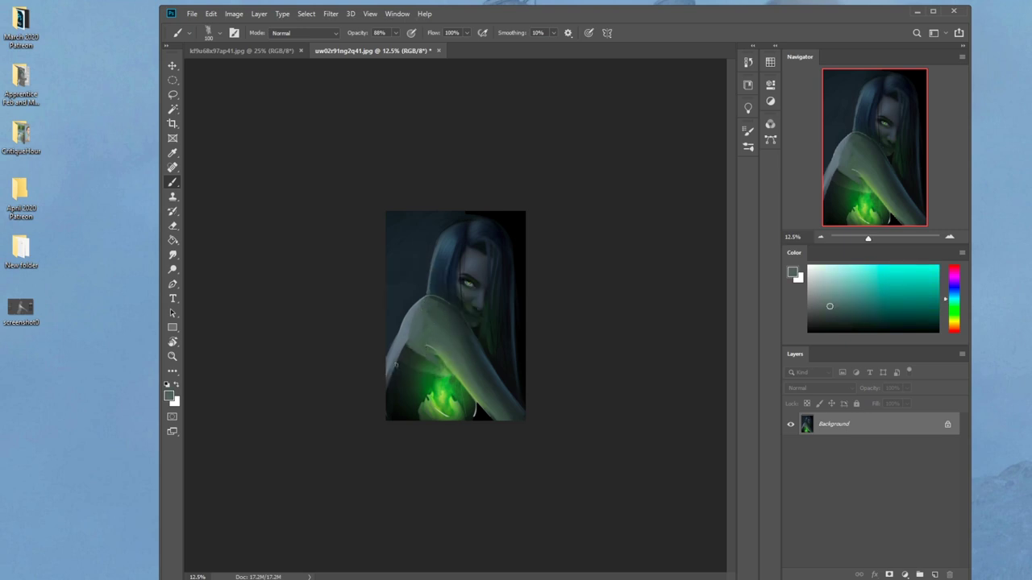
# - Enlarge the brush greatly, set it to Darken mode, and sample a dark blue
pyautogui.rightClick(486, 322)
pyautogui.click(668, 184)
pyautogui.press(']')
pyautogui.press(']')
pyautogui.press(']')
pyautogui.press(']')
pyautogui.press(']')
pyautogui.press(']')
pyautogui.click(313, 33)
pyautogui.click(291, 86)
pyautogui.keyDown('alt'); pyautogui.click(490, 223); pyautogui.keyUp('alt')
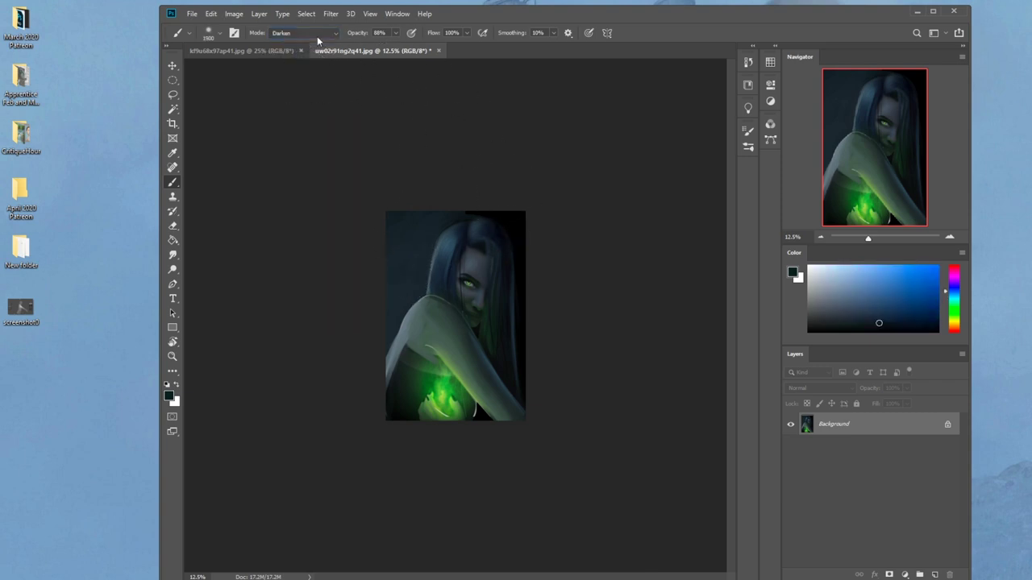
pyautogui.moveTo(397, 33); pyautogui.dragTo(369, 47)
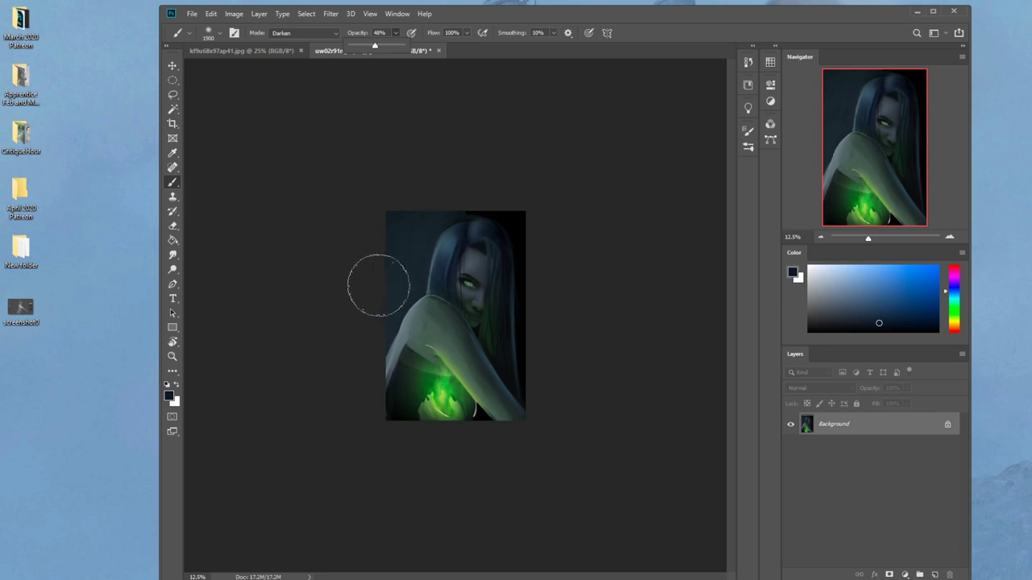
pyautogui.keyDown('alt'); pyautogui.click(388, 330); pyautogui.keyUp('alt')
pyautogui.moveTo(405, 242); pyautogui.dragTo(382, 467)
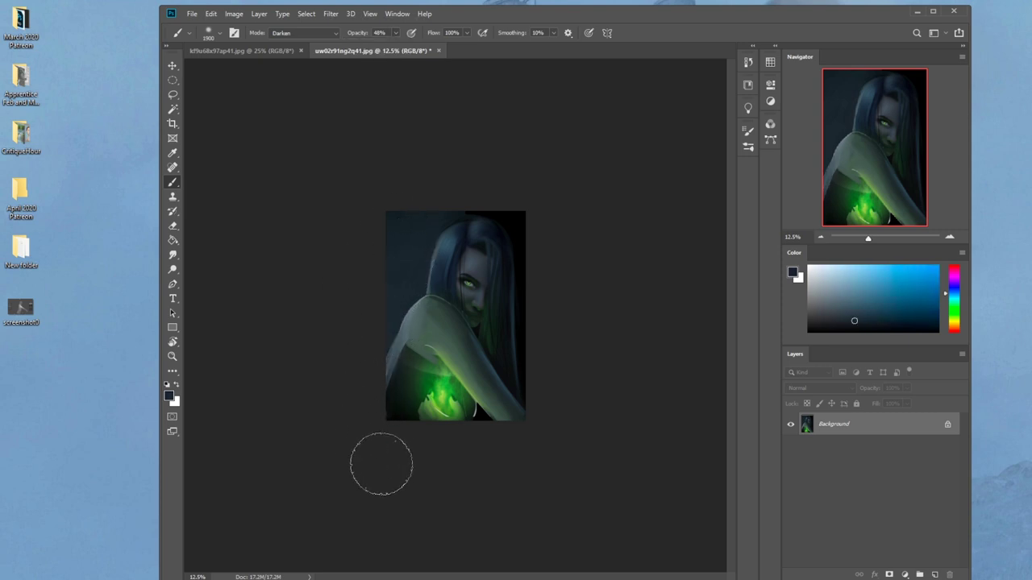
pyautogui.moveTo(382, 370); pyautogui.dragTo(373, 295)
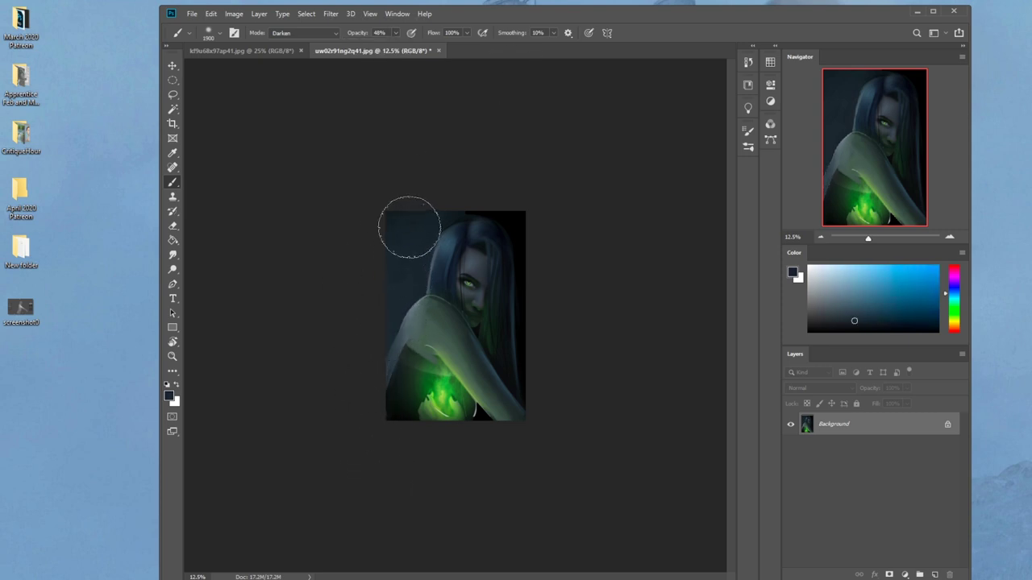
pyautogui.hotkey('ctrl', 'z')
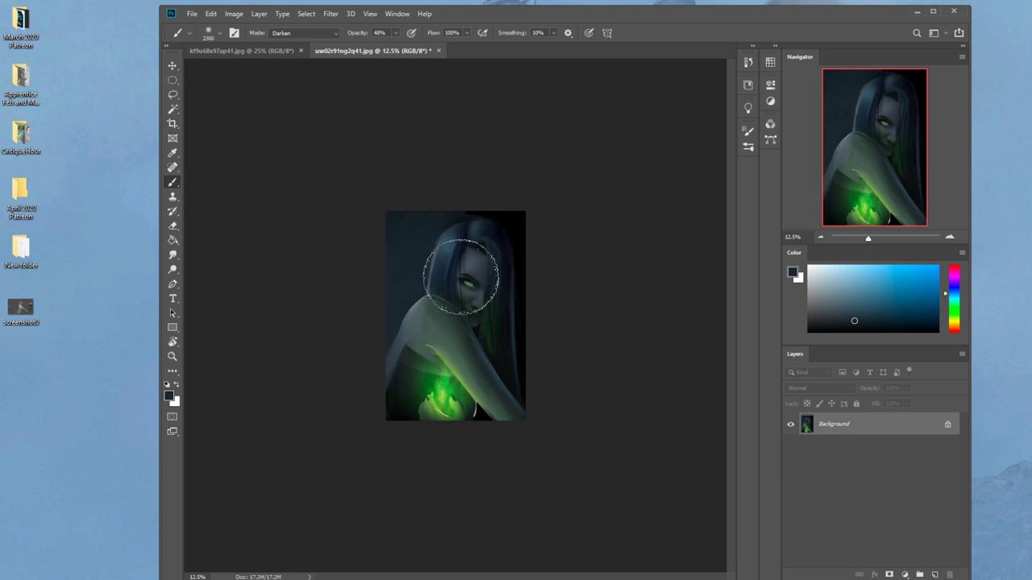
pyautogui.press('[')
pyautogui.press('[')
pyautogui.press('[')
pyautogui.press('[')
pyautogui.moveTo(401, 46); pyautogui.dragTo(424, 46)
pyautogui.press('[')
pyautogui.press('[')
pyautogui.press('[')
pyautogui.press('[')
pyautogui.press('[')
pyautogui.press('[')
pyautogui.press('[')
pyautogui.press('[')
pyautogui.press('[')
pyautogui.press('[')
pyautogui.press('[')
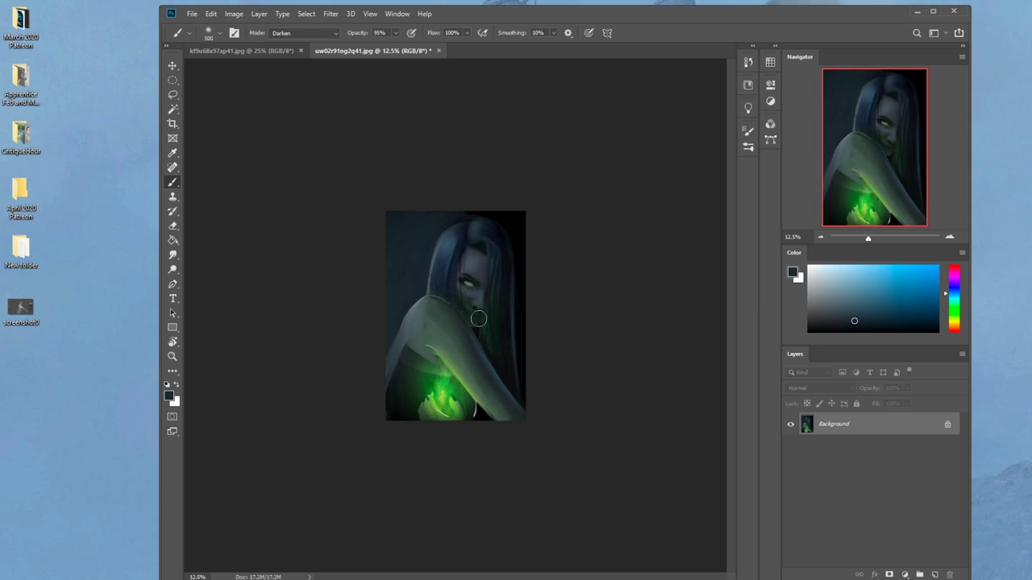
pyautogui.press('d')
pyautogui.moveTo(477, 293)
pyautogui.mouseDown()
pyautogui.moveTo(490, 350)
pyautogui.moveTo(490, 341)
pyautogui.mouseUp()
pyautogui.hotkey('ctrl', 'z')
pyautogui.click(394, 33)
pyautogui.moveTo(393, 46); pyautogui.dragTo(363, 46)
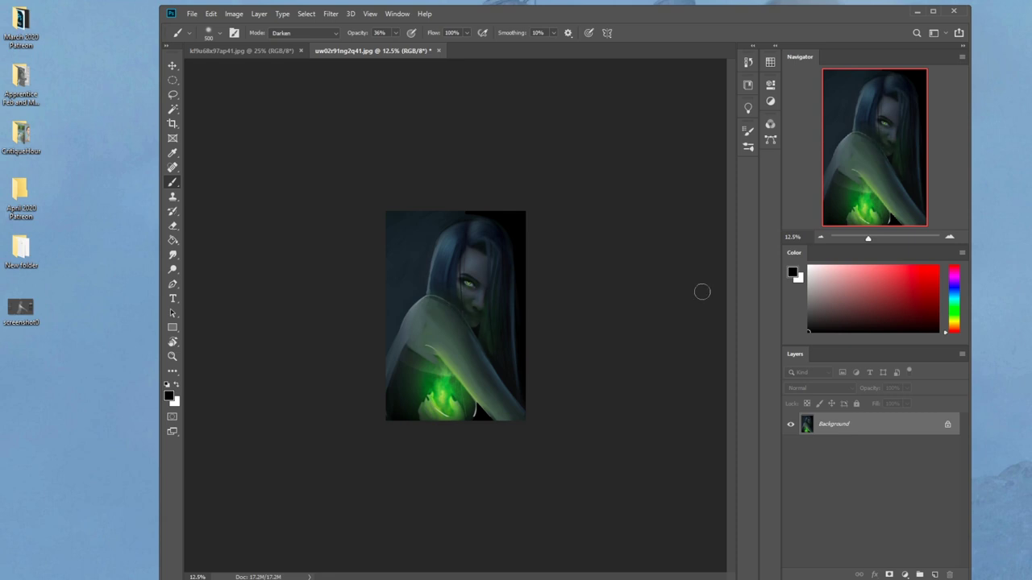
pyautogui.press('z')
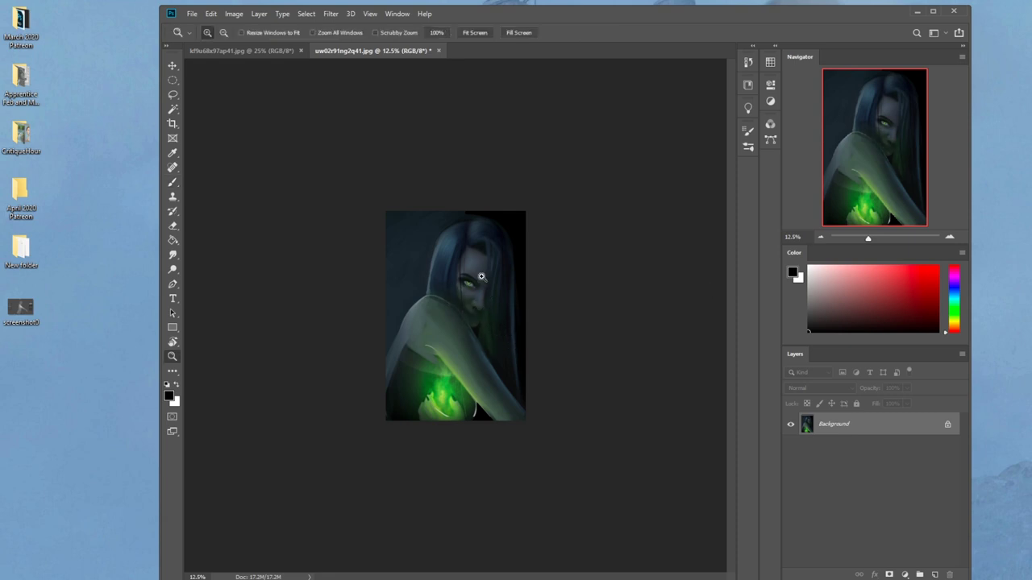
# - Zoom in on the face, sample the eye's green, and try the brush in Lighten mode
pyautogui.moveTo(391, 233)
pyautogui.mouseDown()
pyautogui.moveTo(524, 350)
pyautogui.moveTo(534, 295)
pyautogui.mouseUp()
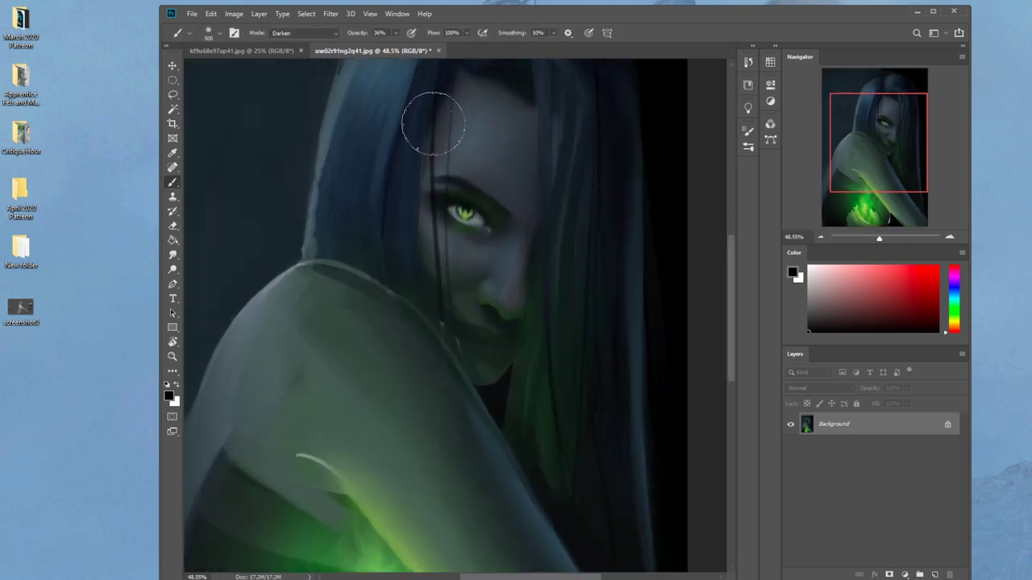
pyautogui.keyDown('alt'); pyautogui.click(469, 211); pyautogui.keyUp('alt')
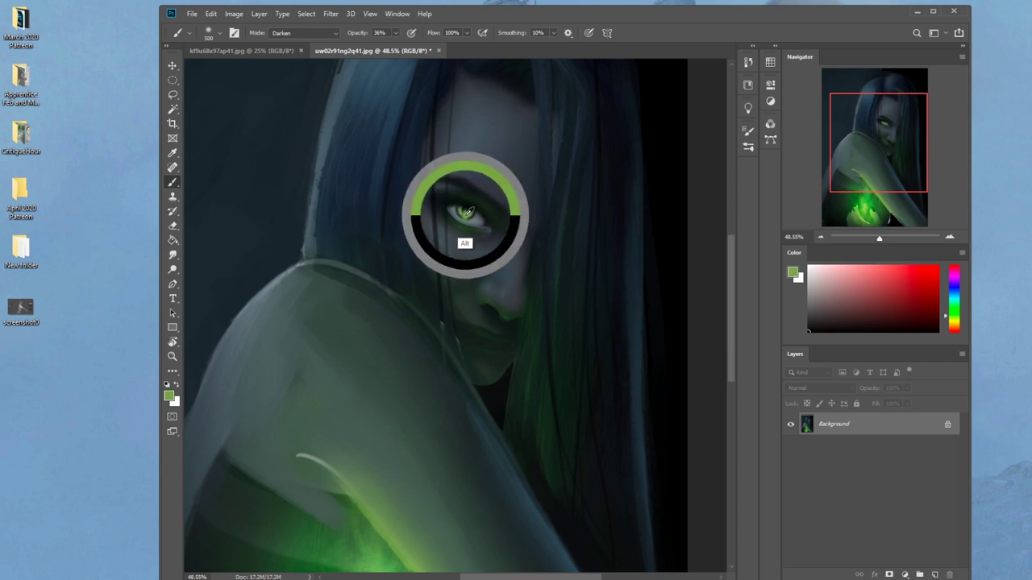
pyautogui.click(300, 33)
pyautogui.click(292, 138)
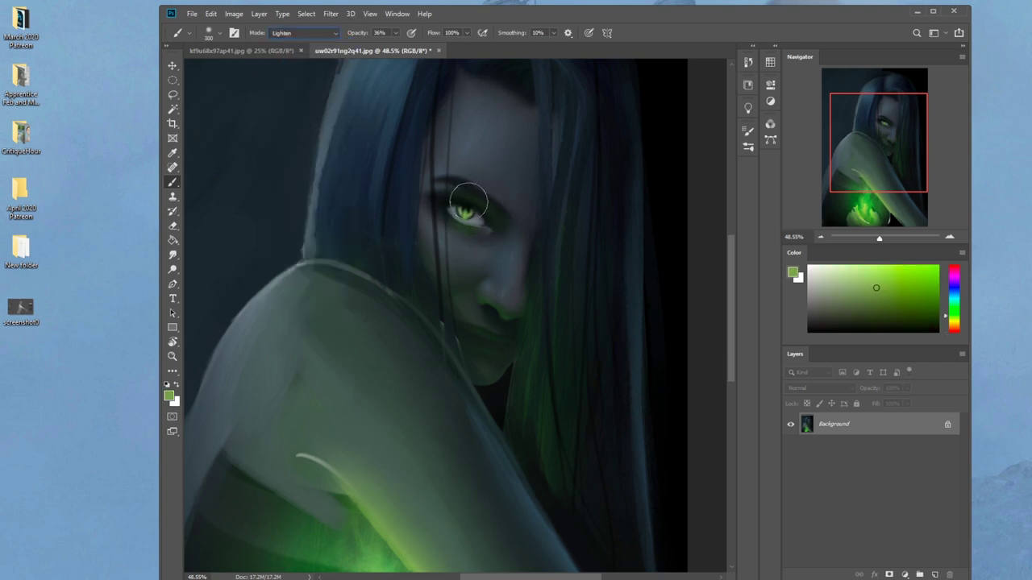
pyautogui.press('[')
pyautogui.press('[')
pyautogui.press('[')
pyautogui.press('[')
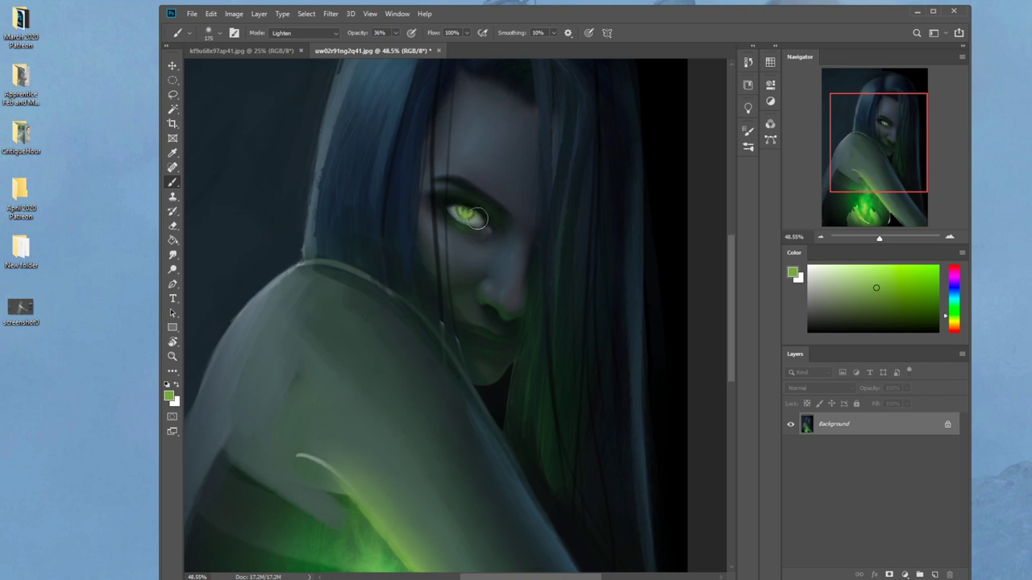
pyautogui.press(']')
pyautogui.press(']')
pyautogui.press(']')
pyautogui.press(']')
pyautogui.hotkey('ctrl', '-')
pyautogui.hotkey('ctrl', '-')
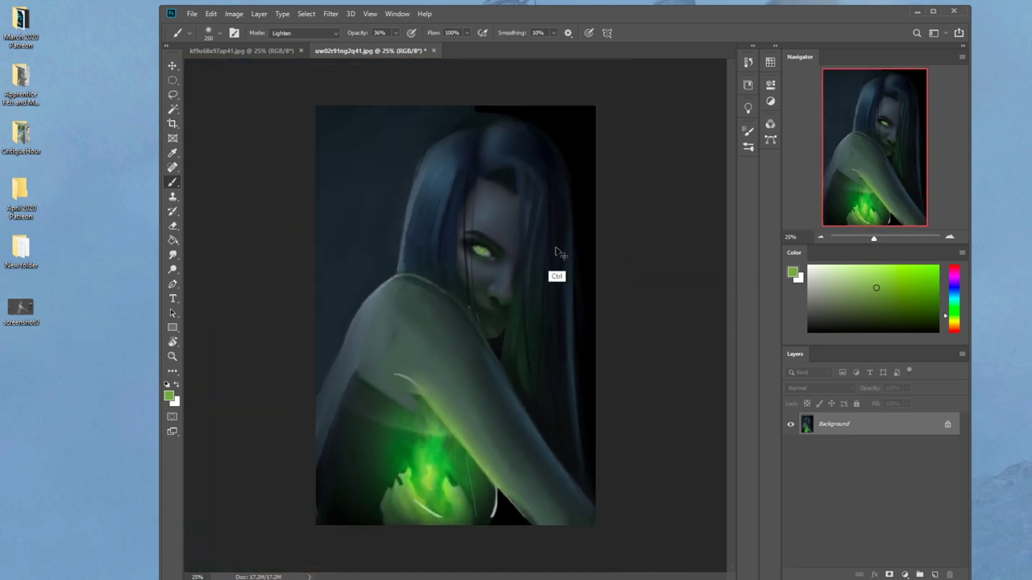
# - Paint the eye a brighter yellow-green with the brush in Color mode
pyautogui.click(314, 34)
pyautogui.click(287, 310)
pyautogui.press(']')
pyautogui.press(']')
pyautogui.moveTo(483, 250); pyautogui.dragTo(473, 248)
pyautogui.press('[')
pyautogui.press('[')
# - Return the brush to Normal at 66% opacity and sample a dark blue-grey from the hair
pyautogui.click(309, 39)
pyautogui.click(306, 40)
pyautogui.moveTo(396, 33); pyautogui.dragTo(411, 46)
pyautogui.press(']')
pyautogui.press(']')
pyautogui.keyDown('alt'); pyautogui.click(466, 184); pyautogui.keyUp('alt')
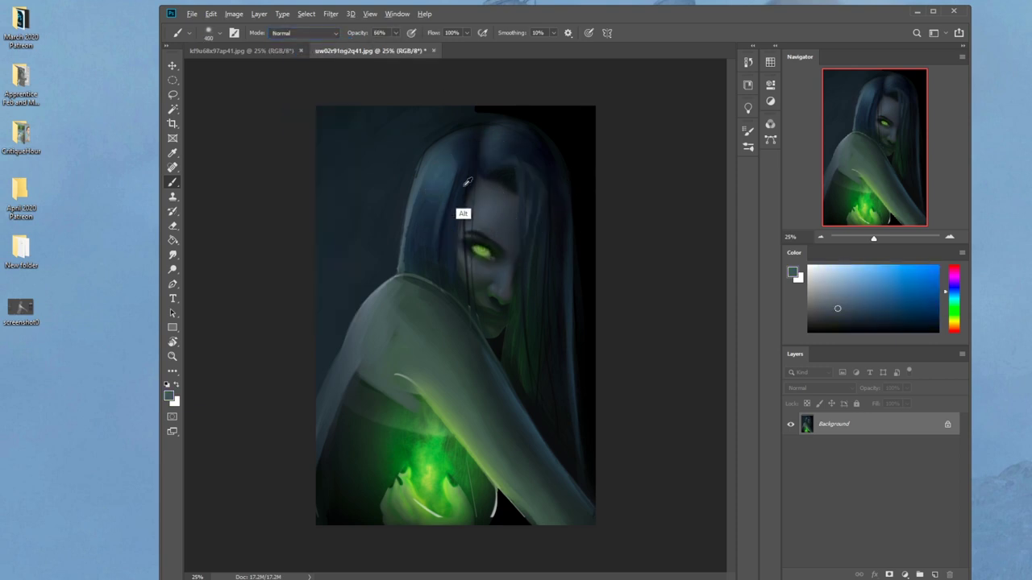
pyautogui.click(296, 36)
pyautogui.click(396, 32)
pyautogui.press('[')
pyautogui.press('[')
pyautogui.click(332, 13)
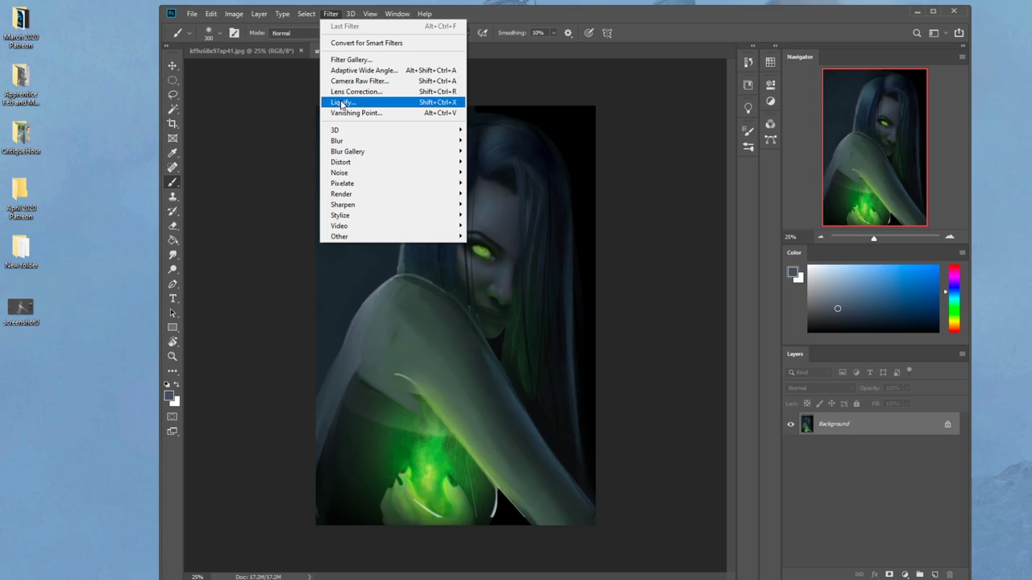
# - Open the Liquify filter and reshape the eye with Forward Warp at varying brush sizes
pyautogui.click(341, 103)
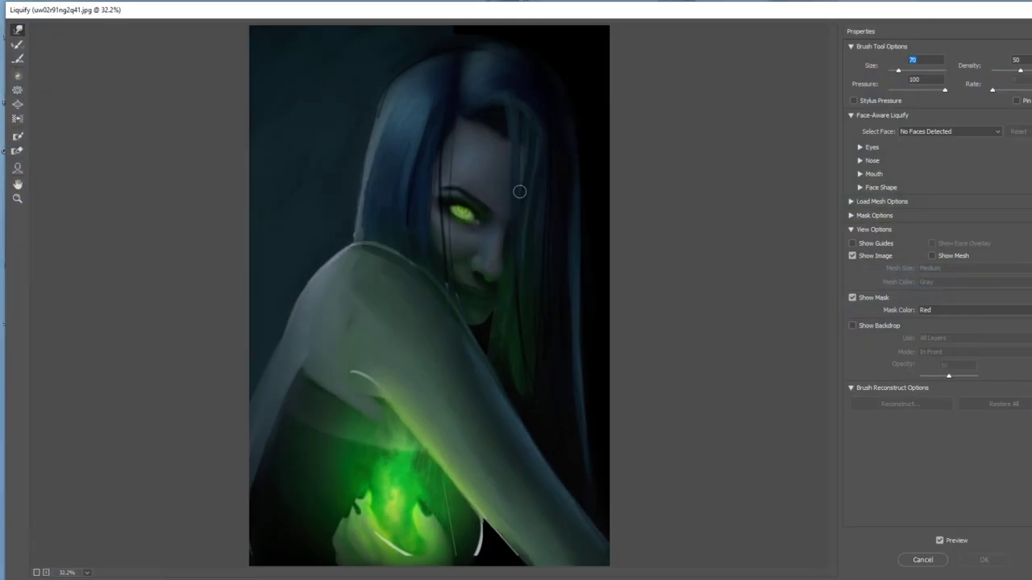
pyautogui.press(']')
pyautogui.press(']')
pyautogui.press(']')
pyautogui.press(']')
pyautogui.press(']')
pyautogui.press(']')
pyautogui.press(']')
pyautogui.press(']')
pyautogui.press(']')
pyautogui.press(']')
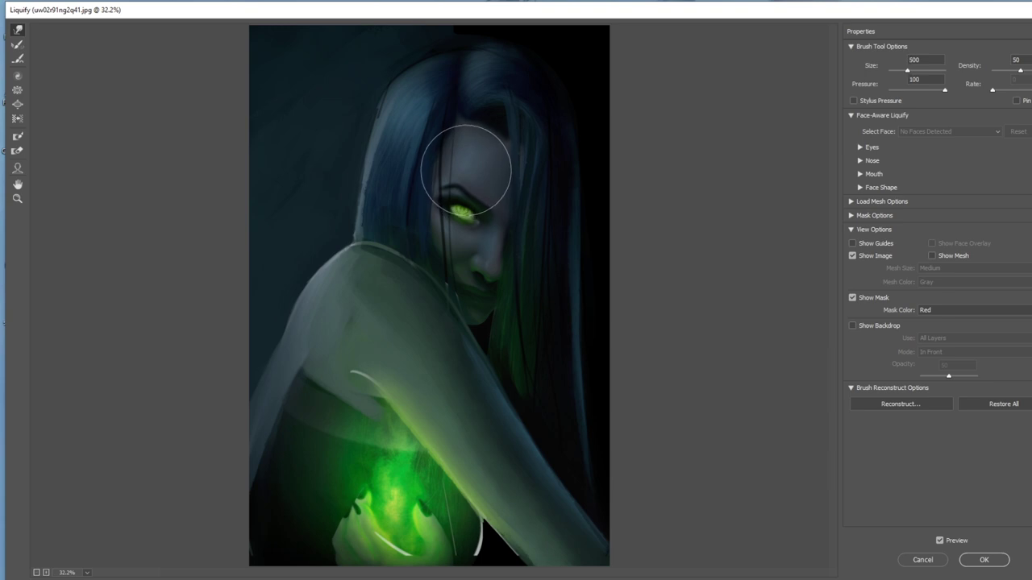
pyautogui.press('[')
pyautogui.press('[')
pyautogui.press('[')
pyautogui.press('[')
pyautogui.press('[')
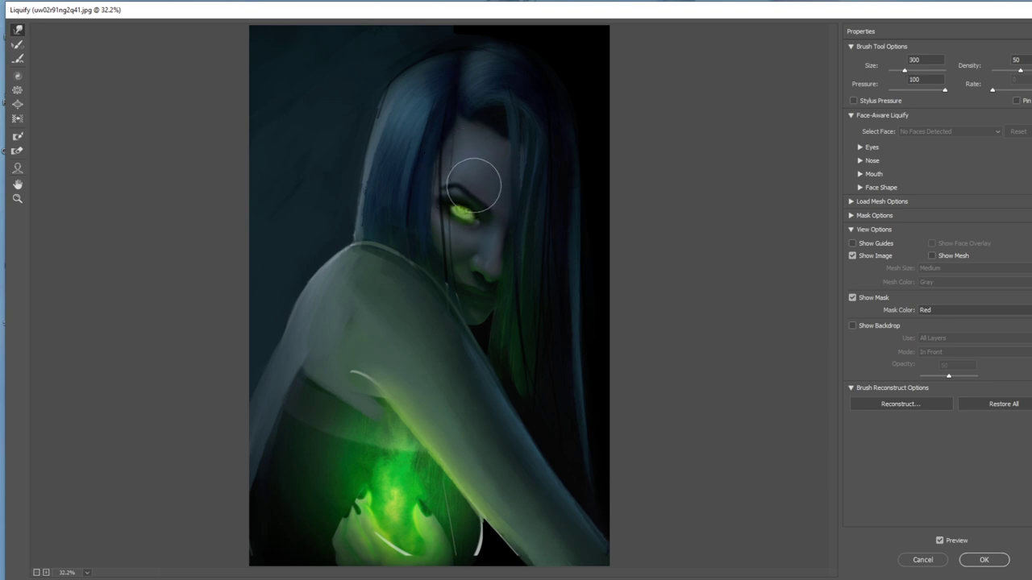
pyautogui.press('[')
pyautogui.press('[')
pyautogui.press('[')
pyautogui.press('[')
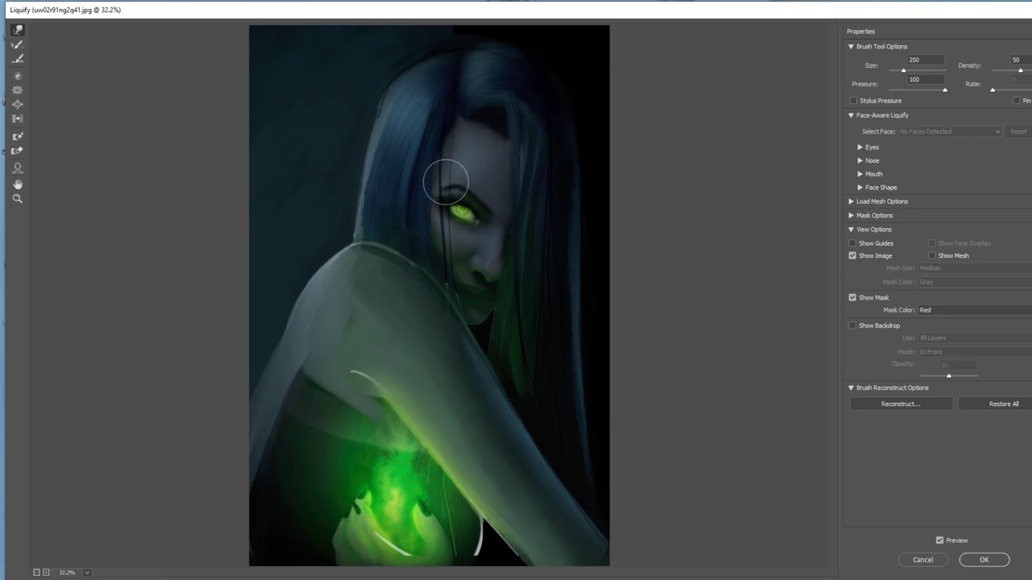
pyautogui.press(']')
pyautogui.press(']')
pyautogui.press(']')
pyautogui.press(']')
pyautogui.press(']')
pyautogui.press(']')
pyautogui.press(']')
pyautogui.press(']')
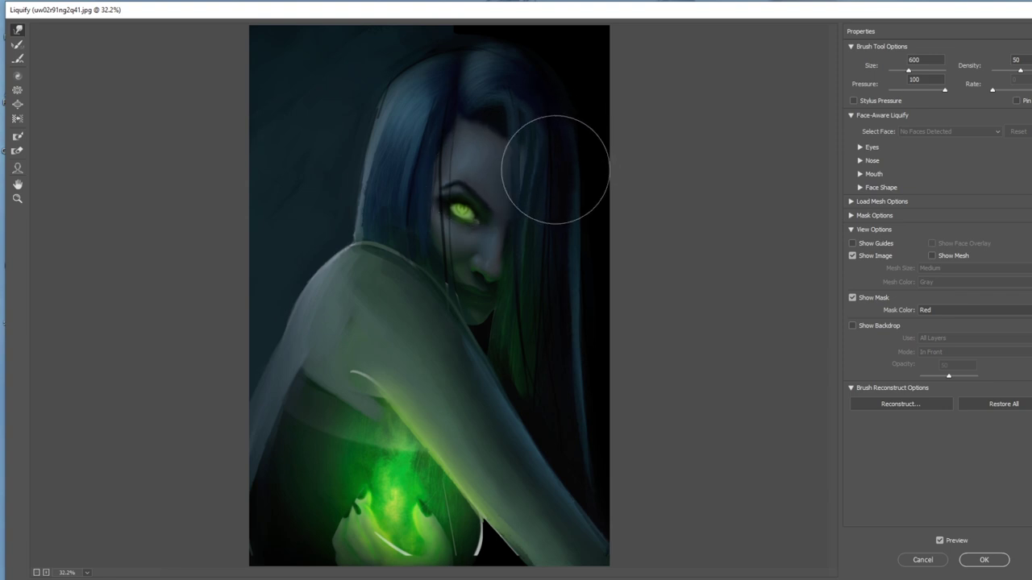
pyautogui.press('ctrl')
# - Refine the brow with smaller warp brush sizes and apply the Liquify changes
pyautogui.press('[')
pyautogui.press('[')
pyautogui.press('[')
pyautogui.press('[')
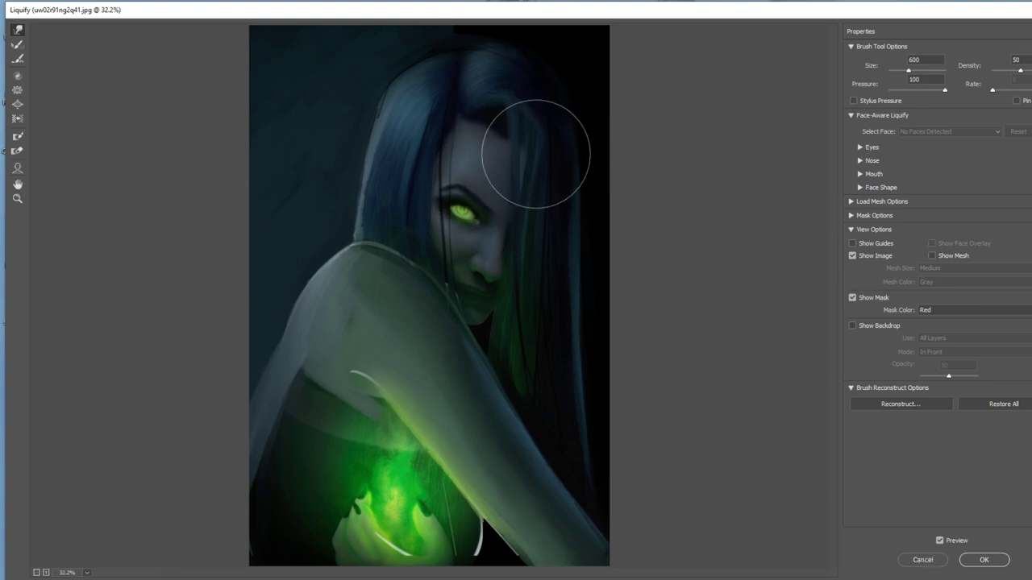
pyautogui.press('[')
pyautogui.press('[')
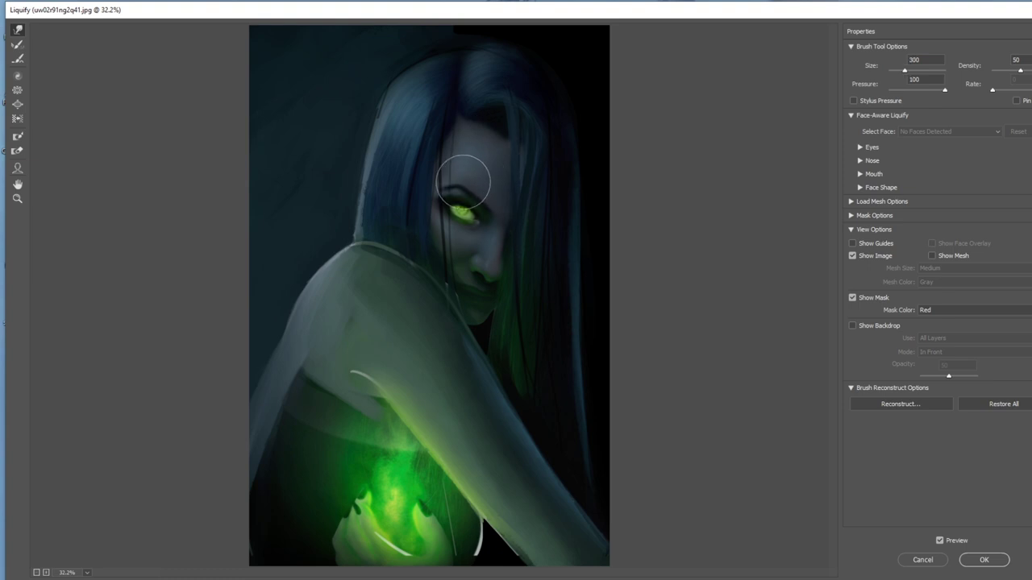
pyautogui.press('[')
pyautogui.press('[')
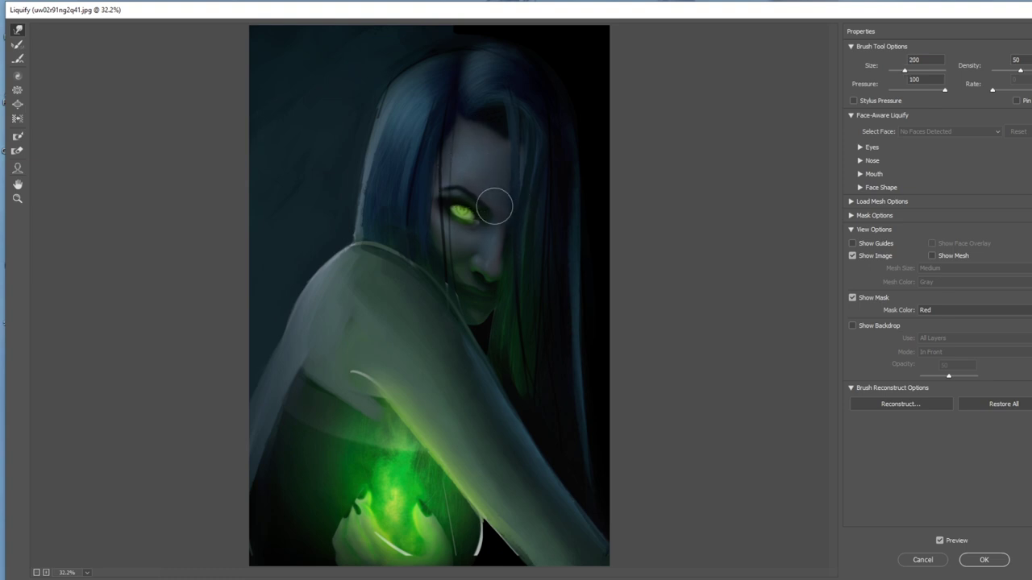
pyautogui.press(']')
pyautogui.press(']')
pyautogui.press('[')
pyautogui.press('[')
pyautogui.press('[')
pyautogui.press('[')
pyautogui.press('[')
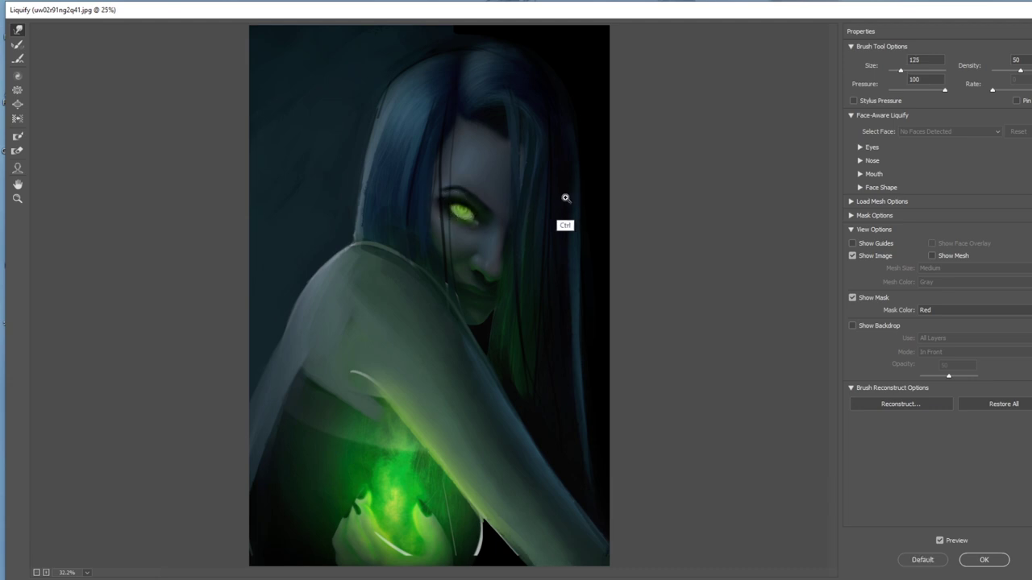
pyautogui.scroll(-3, 567, 199)
pyautogui.scroll(-1, 479, 249)
pyautogui.scroll(2, 467, 256)
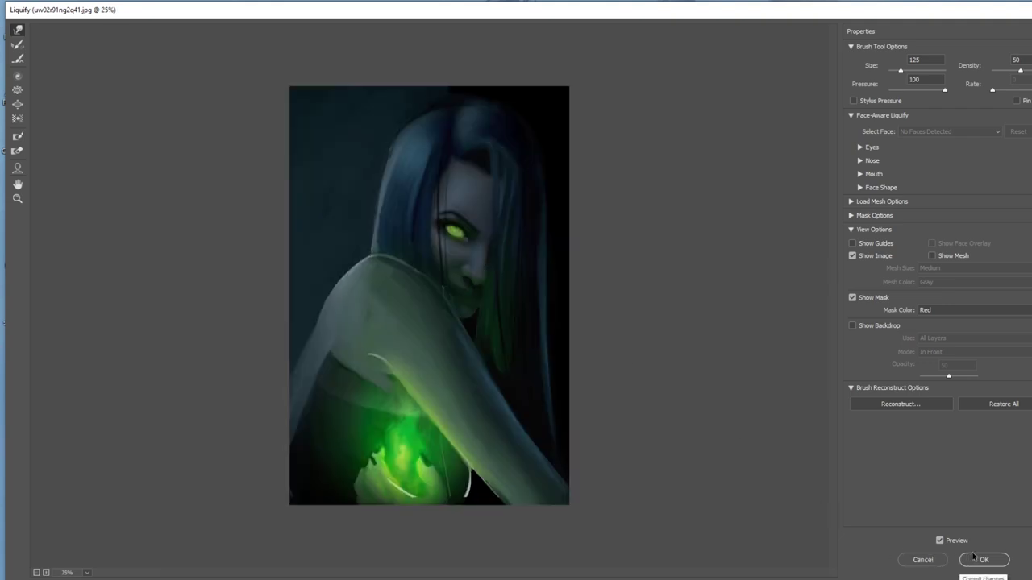
pyautogui.click(985, 559)
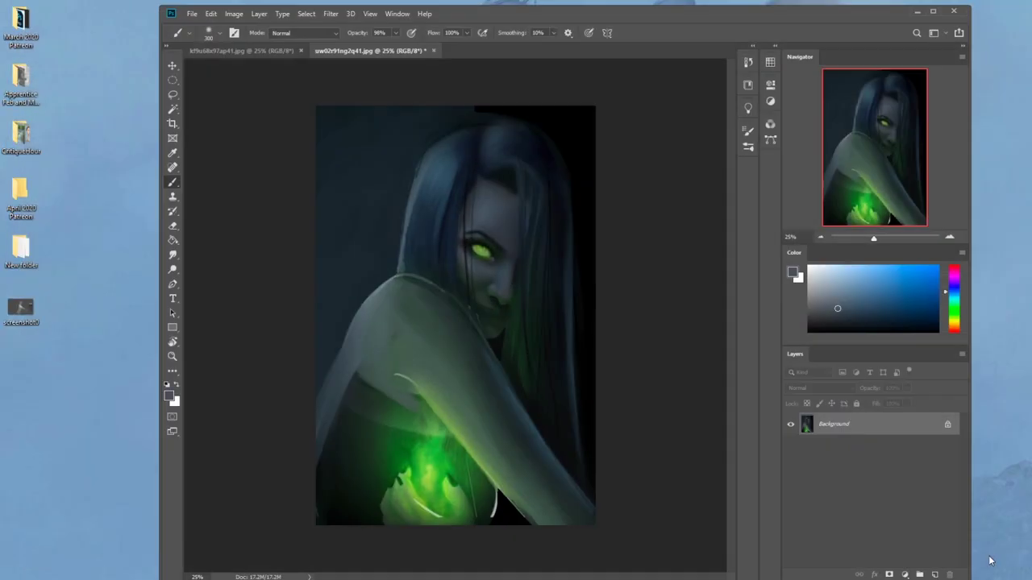
# - Zoom in and paint the eye's sampled dark green over the iris with a 50 px brush
pyautogui.keyDown('alt'); pyautogui.click(480, 250); pyautogui.keyUp('alt')
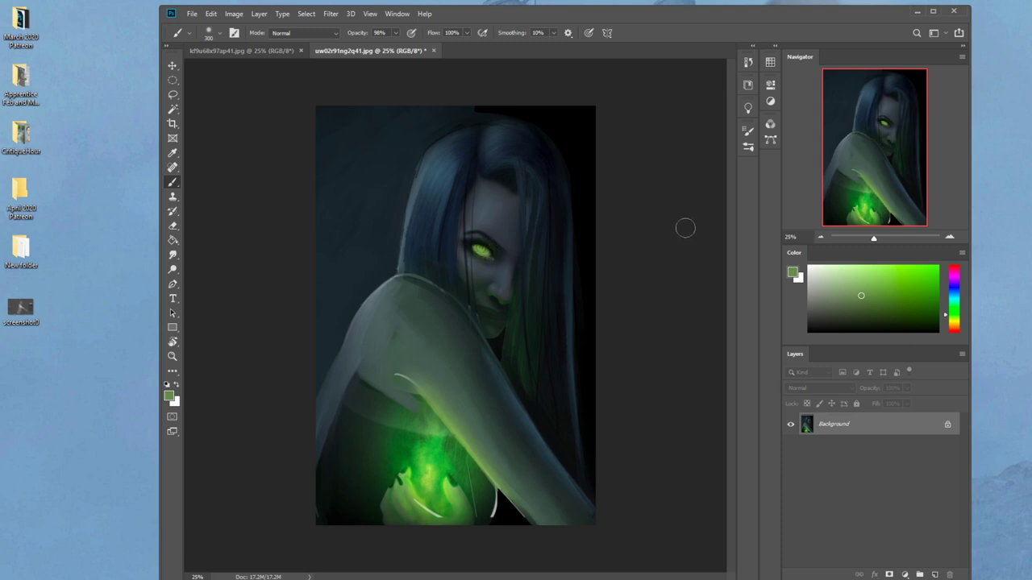
pyautogui.press('z')
pyautogui.click(462, 236)
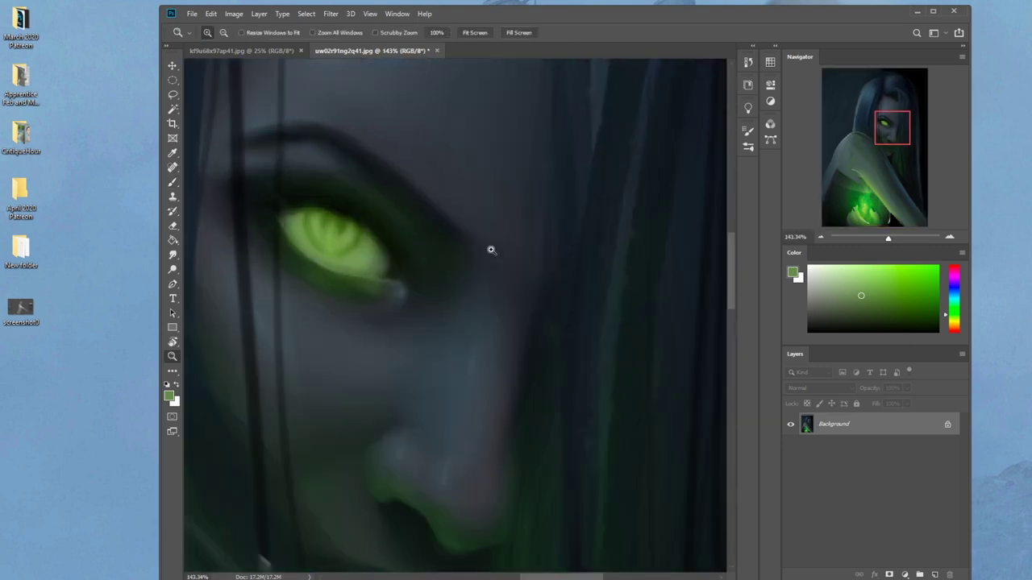
pyautogui.press('b')
pyautogui.press('[')
pyautogui.press('[')
pyautogui.press('[')
pyautogui.press('[')
pyautogui.press('[')
pyautogui.press('[')
pyautogui.press('[')
pyautogui.press('[')
pyautogui.press('[')
pyautogui.press('[')
pyautogui.press('[')
pyautogui.moveTo(326, 211); pyautogui.dragTo(333, 241)
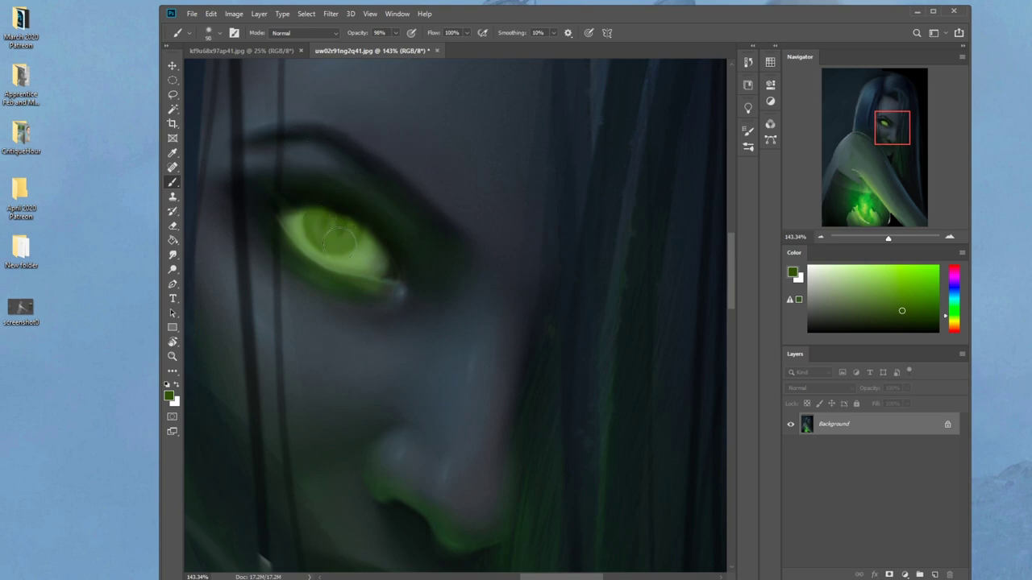
pyautogui.hotkey('ctrl', '0')
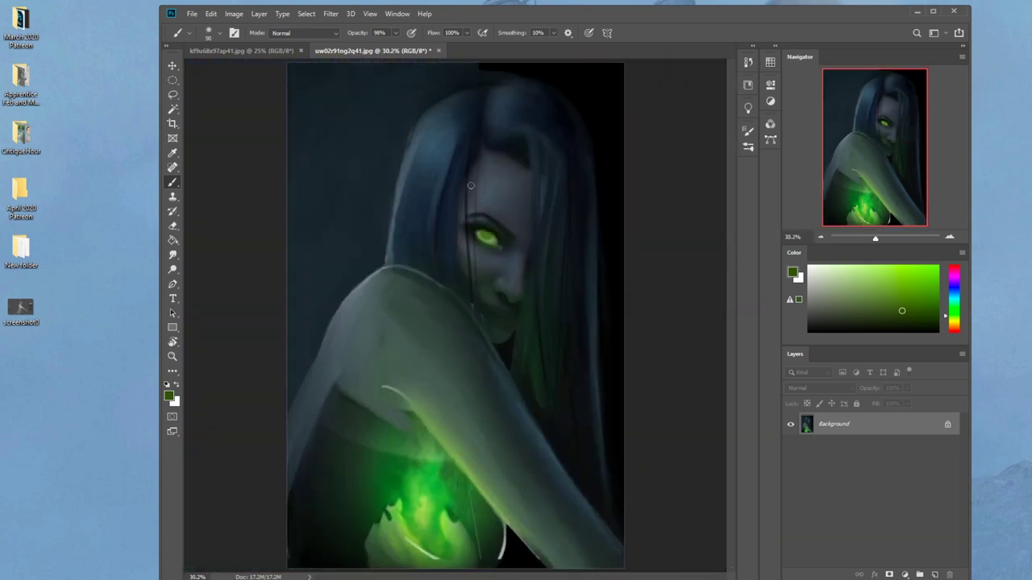
# - With a smaller brush, pick muted and pale greens, then a near-black, from the face
pyautogui.keyDown('alt'); pyautogui.click(490, 267); pyautogui.keyUp('alt')
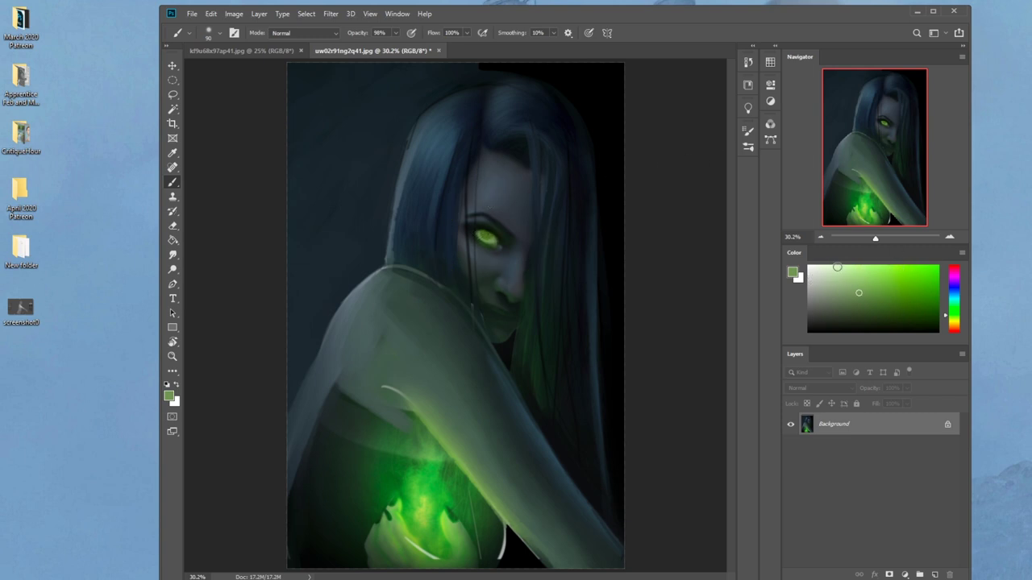
pyautogui.click(812, 267)
pyautogui.press('[')
pyautogui.press('[')
pyautogui.keyDown('alt'); pyautogui.click(501, 239); pyautogui.keyUp('alt')
pyautogui.click(836, 274)
pyautogui.keyDown('alt'); pyautogui.click(500, 240); pyautogui.keyUp('alt')
pyautogui.keyDown('alt'); pyautogui.click(499, 241); pyautogui.keyUp('alt')
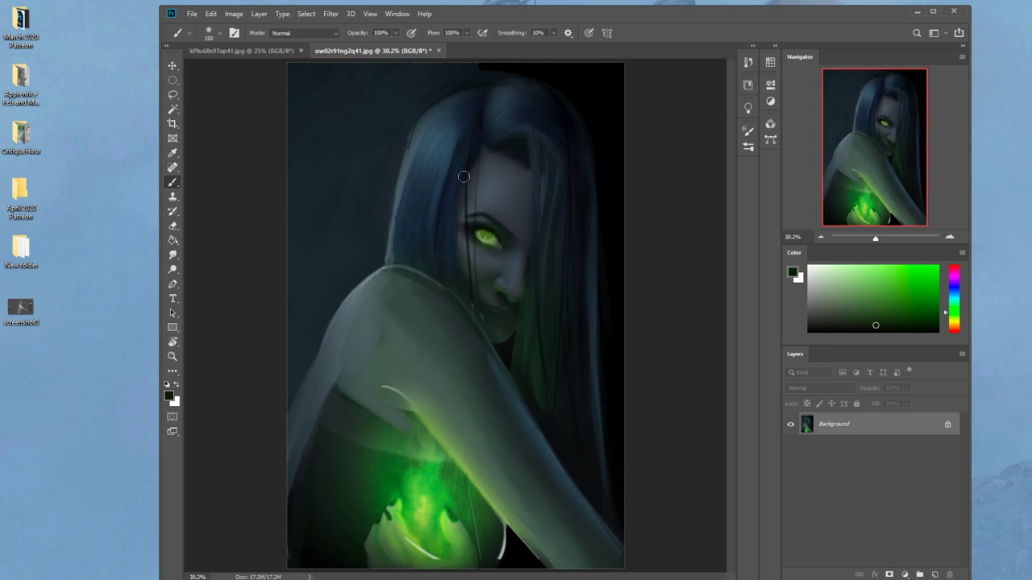
# - Sample dark teal and greener tones below the eye and enlarge the brush to 900
pyautogui.keyDown('alt'); pyautogui.click(506, 274); pyautogui.keyUp('alt')
pyautogui.click(395, 33)
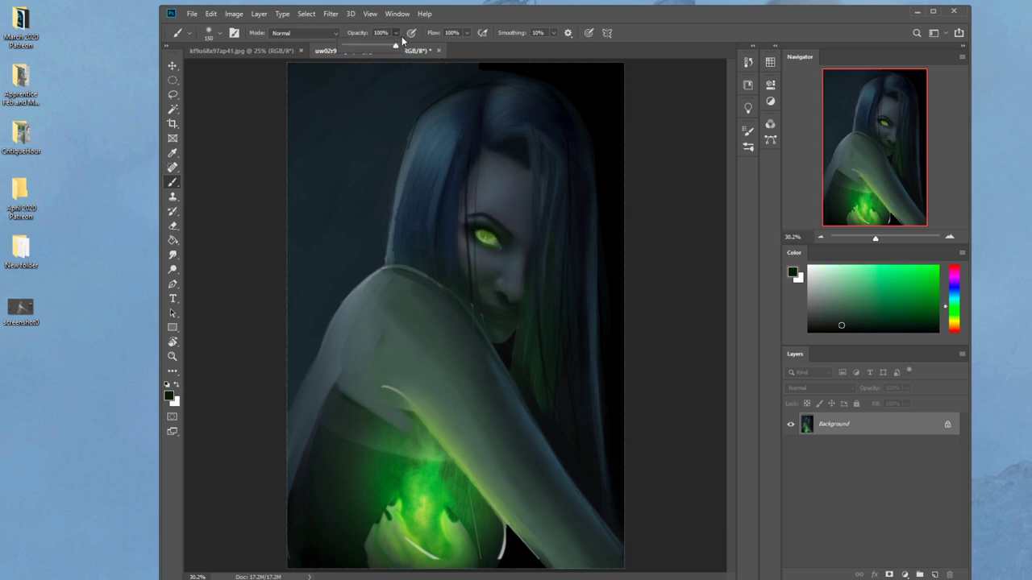
pyautogui.keyDown('alt'); pyautogui.click(506, 272); pyautogui.keyUp('alt')
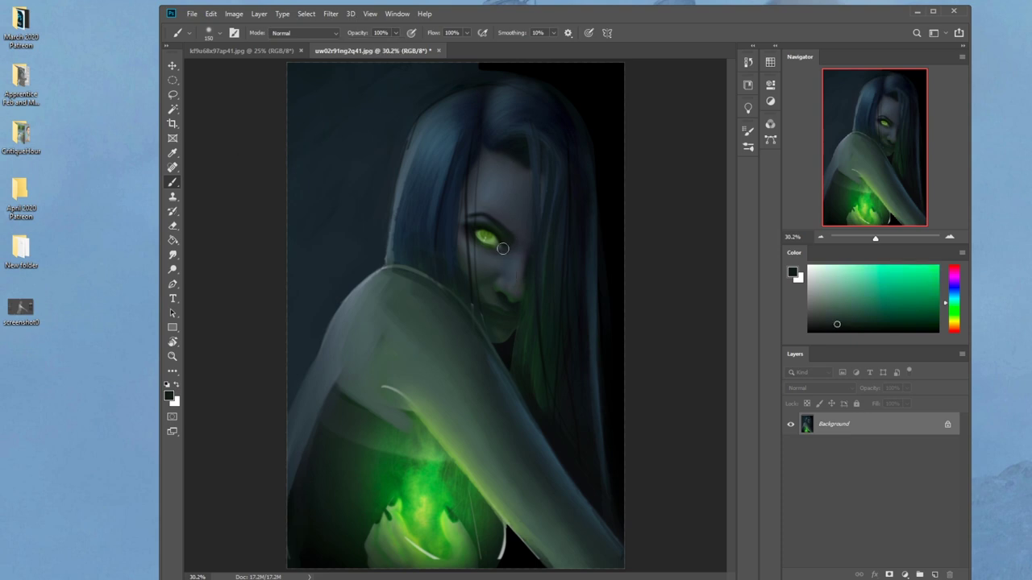
pyautogui.keyDown('alt'); pyautogui.click(475, 253); pyautogui.keyUp('alt')
pyautogui.press(']')
pyautogui.press(']')
pyautogui.press(']')
pyautogui.hotkey('ctrl', '-')
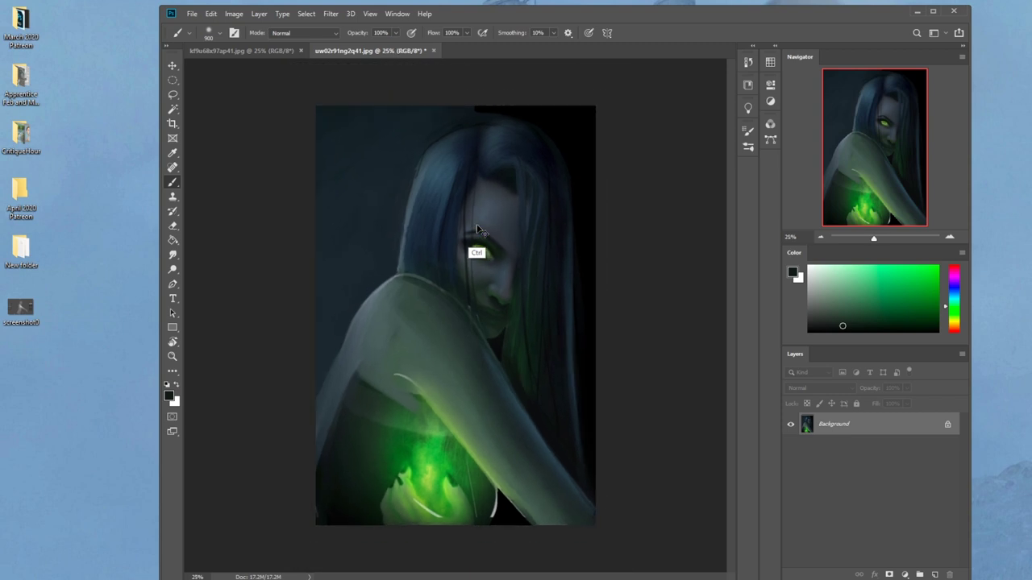
# - Set the brush to Darken mode at 42% opacity with a smaller size
pyautogui.hotkey('ctrl', '-')
pyautogui.click(303, 33)
pyautogui.click(301, 74)
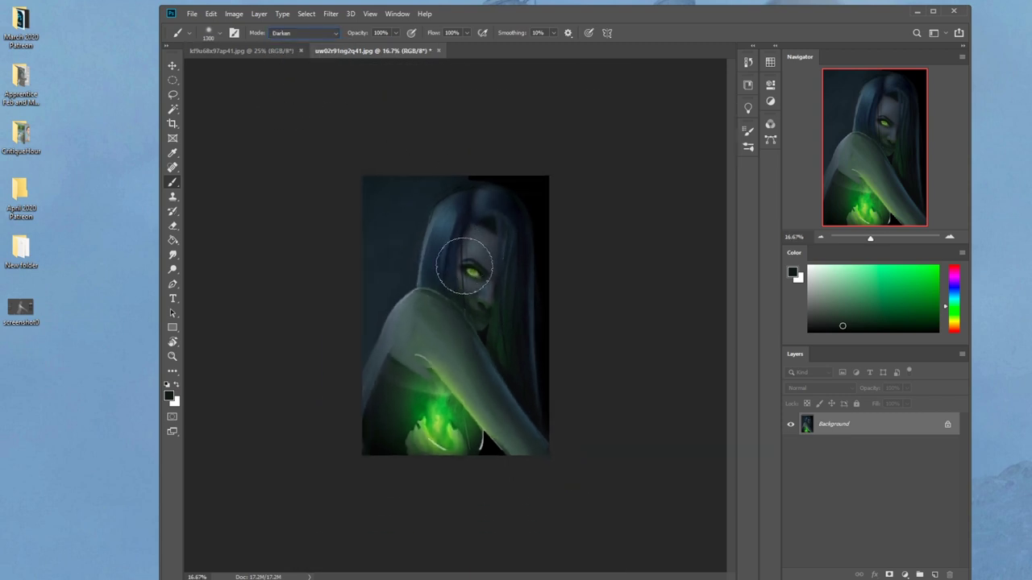
pyautogui.press('[')
pyautogui.press('[')
pyautogui.press('[')
pyautogui.press('[')
pyautogui.press('[')
pyautogui.press('[')
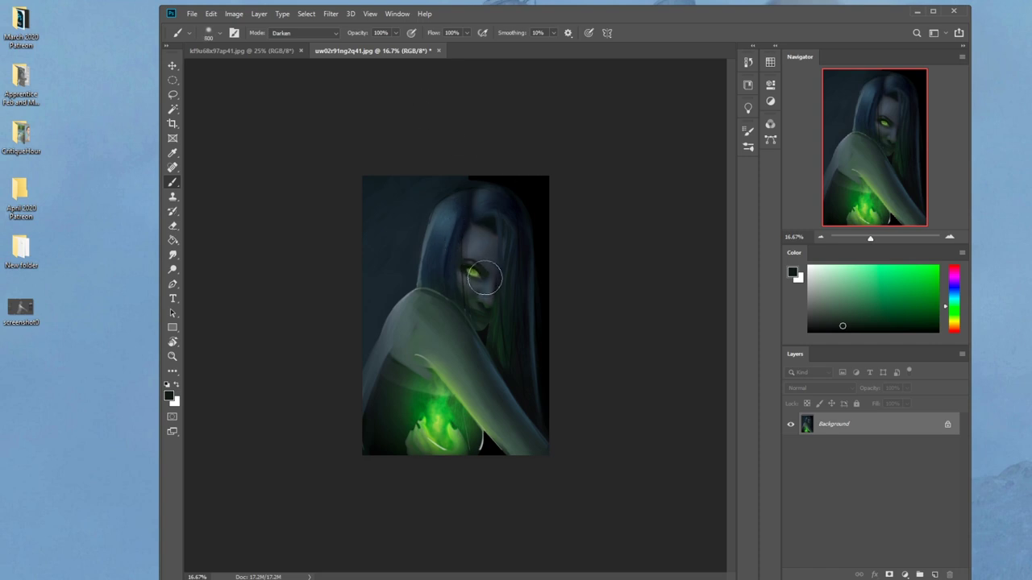
pyautogui.press('[')
pyautogui.press('[')
pyautogui.press('[')
pyautogui.press('[')
pyautogui.hotkey('ctrl', '+')
pyautogui.hotkey('ctrl', '+')
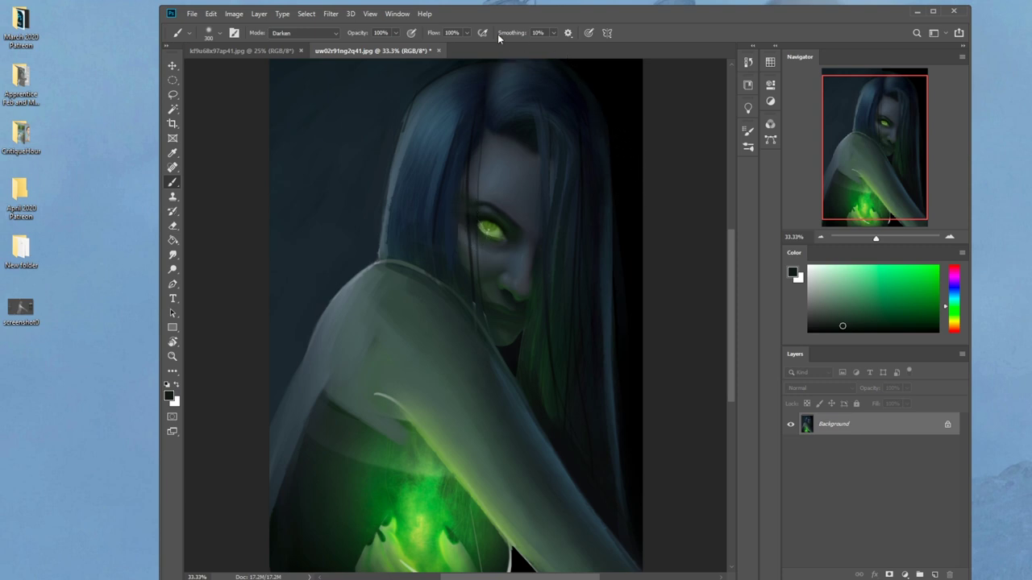
pyautogui.click(397, 33)
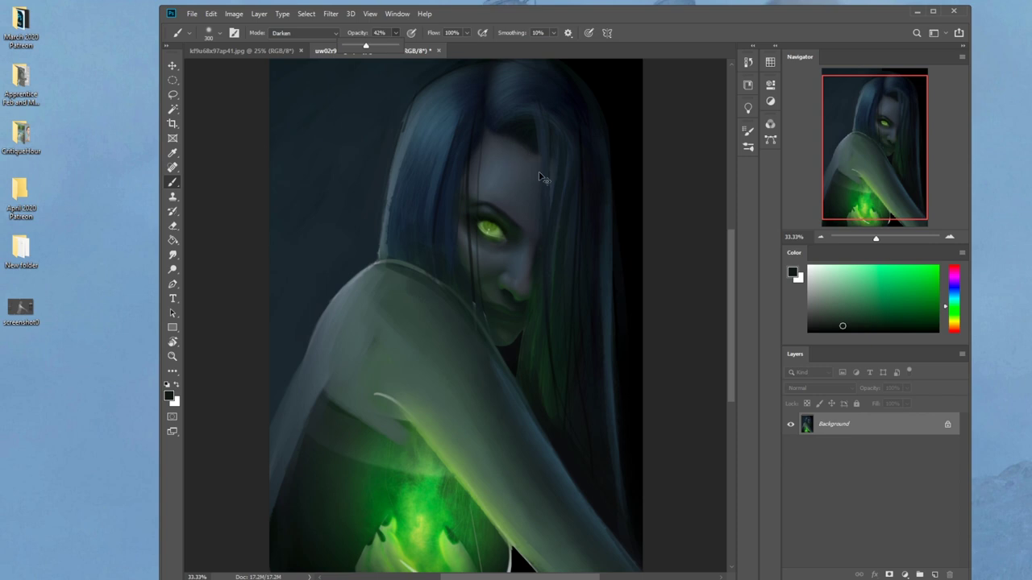
pyautogui.hotkey('ctrl', '-')
pyautogui.hotkey('ctrl', '-')
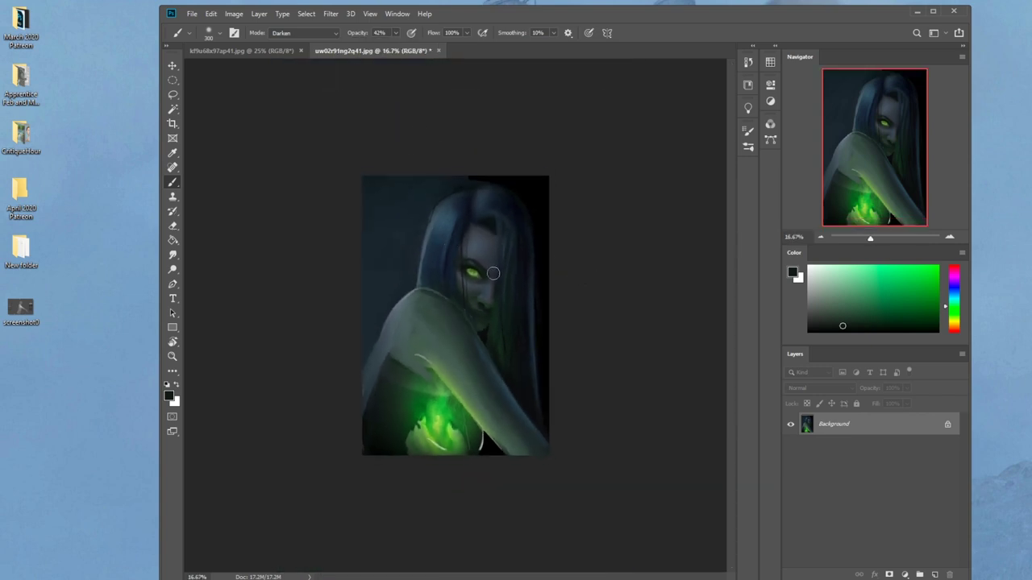
# - Zoom to the eye, sample cheek and skin tones, and return the 125 px brush to Normal blending
pyautogui.moveTo(475, 271); pyautogui.dragTo(545, 285)
pyautogui.keyDown('alt'); pyautogui.click(516, 394); pyautogui.keyUp('alt')
pyautogui.press('[')
pyautogui.press('[')
pyautogui.press('[')
pyautogui.press('[')
pyautogui.press('[')
pyautogui.press('[')
pyautogui.press('[')
pyautogui.press('[')
pyautogui.press('[')
pyautogui.click(332, 36)
pyautogui.click(321, 43)
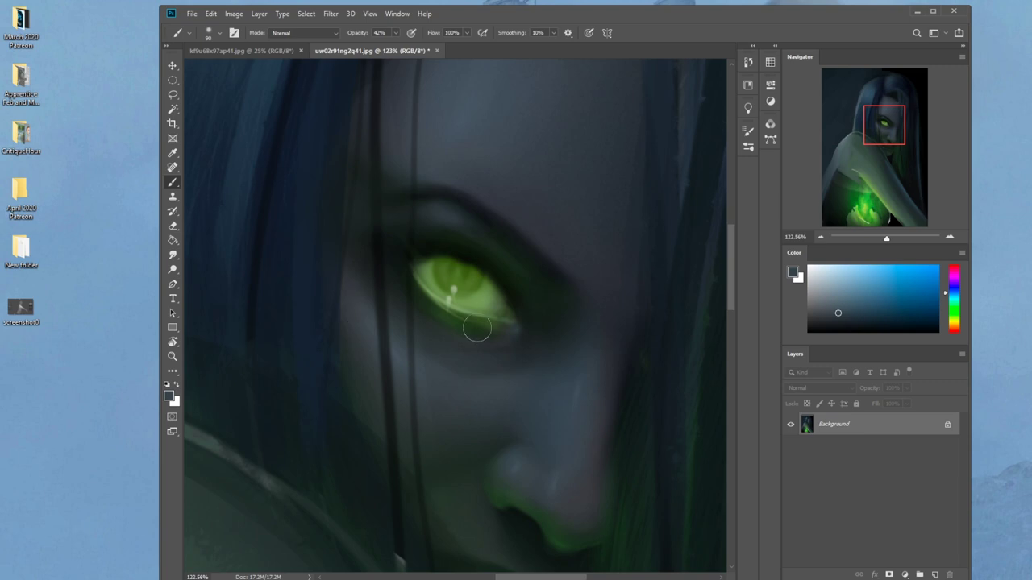
pyautogui.press('alt')
pyautogui.keyDown('alt'); pyautogui.click(593, 402); pyautogui.keyUp('alt')
# - Sample a dark green near the eye and set the brush to Darken mode
pyautogui.hotkey('ctrl', '0')
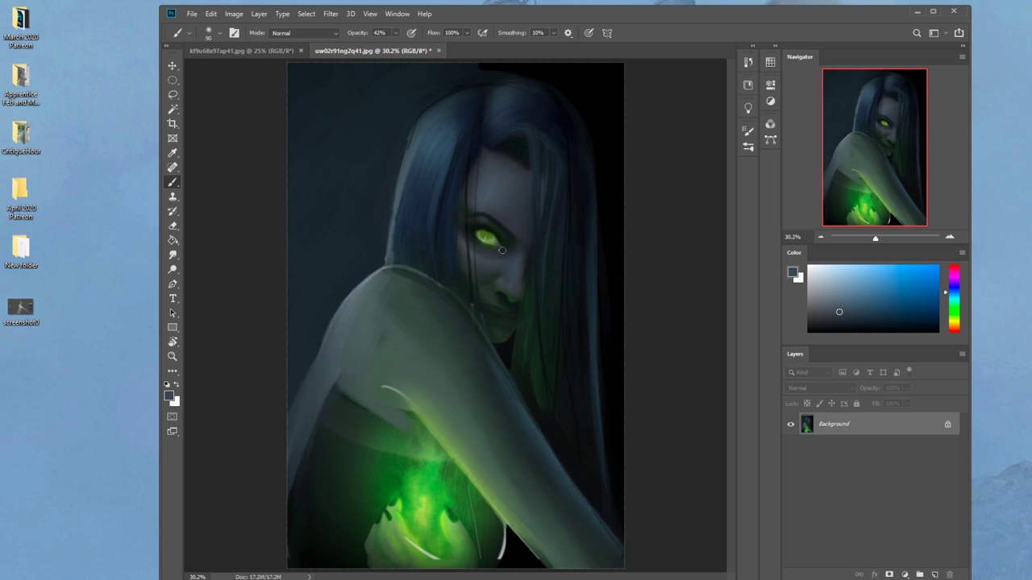
pyautogui.keyDown('alt'); pyautogui.click(490, 245); pyautogui.keyUp('alt')
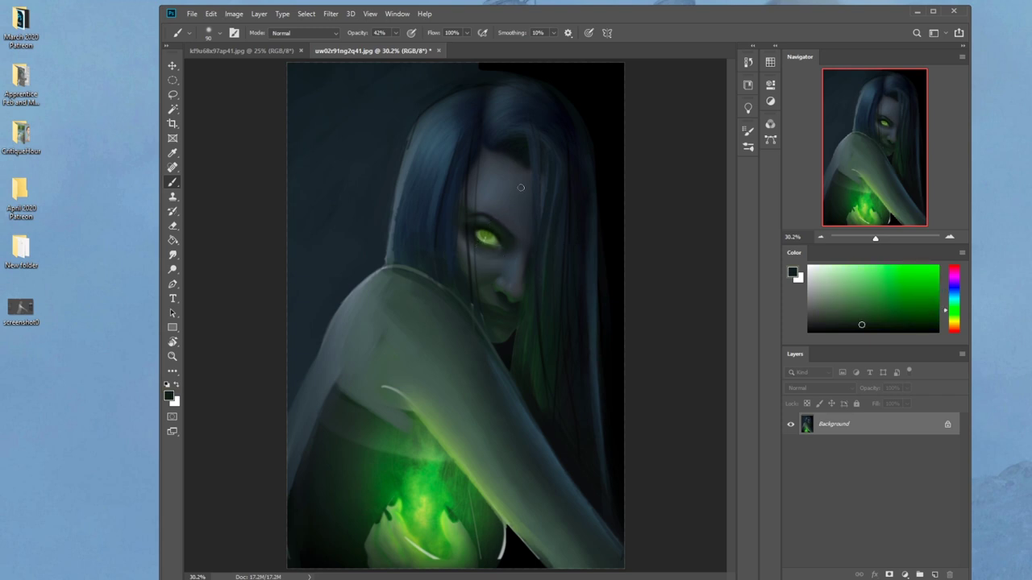
pyautogui.click(316, 35)
pyautogui.click(294, 78)
# - Save the painting as a JPEG, then brush a brighter glow into the green eye
pyautogui.hotkey('ctrl', 's')
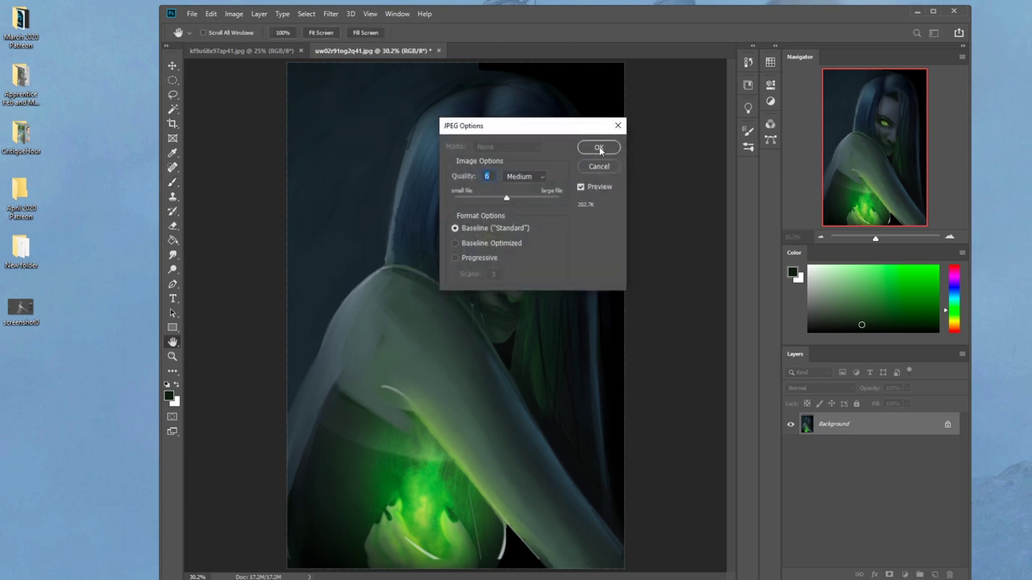
pyautogui.click(599, 148)
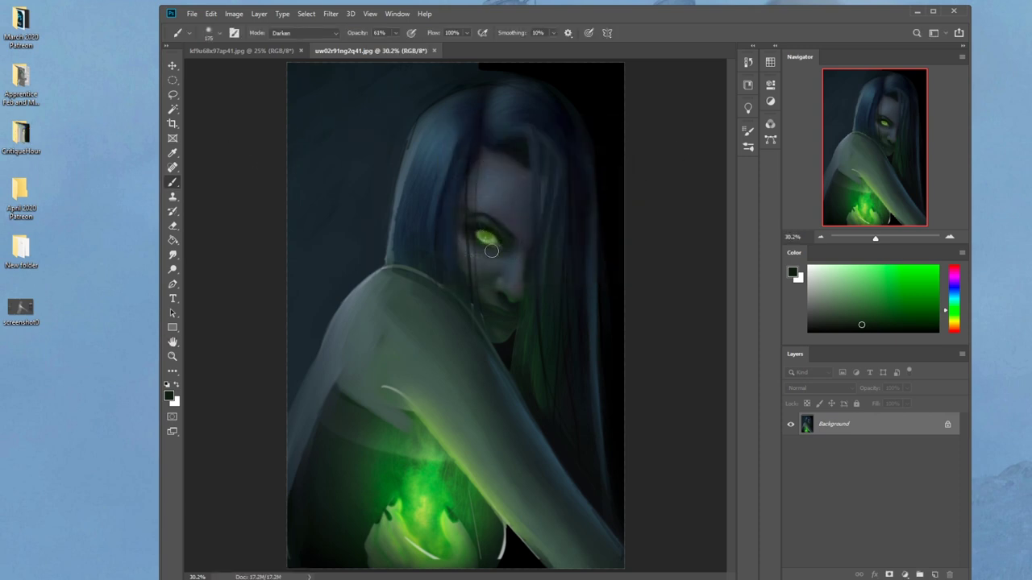
pyautogui.moveTo(477, 245); pyautogui.dragTo(488, 250)
pyautogui.press('z')
pyautogui.moveTo(435, 203); pyautogui.dragTo(539, 276)
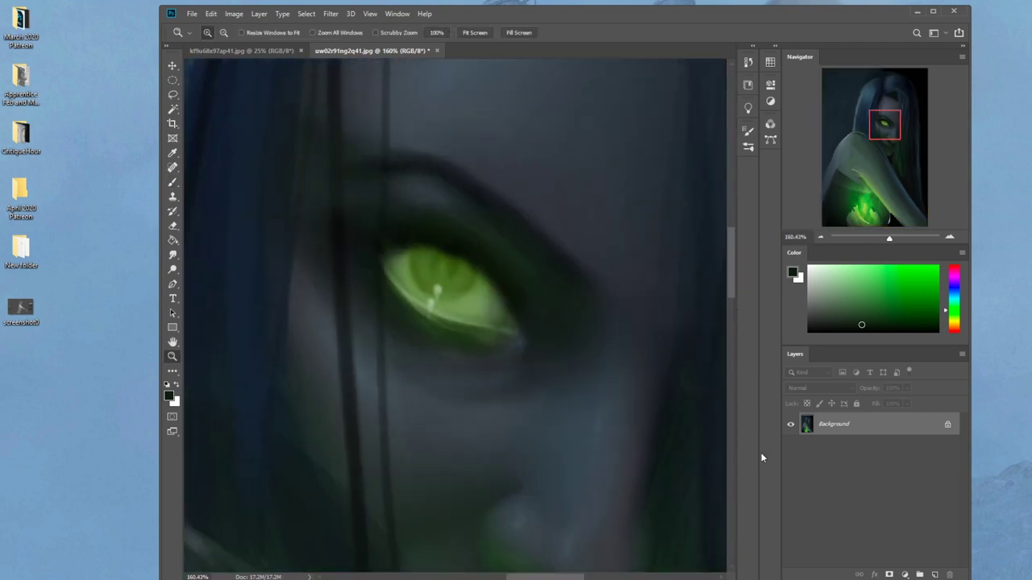
# - Lasso the green eye and copy it onto a new Layer 1
pyautogui.press('l')
pyautogui.moveTo(387, 253)
pyautogui.mouseDown()
pyautogui.moveTo(496, 287)
pyautogui.moveTo(474, 329)
pyautogui.moveTo(391, 286)
pyautogui.moveTo(419, 242)
pyautogui.mouseUp()
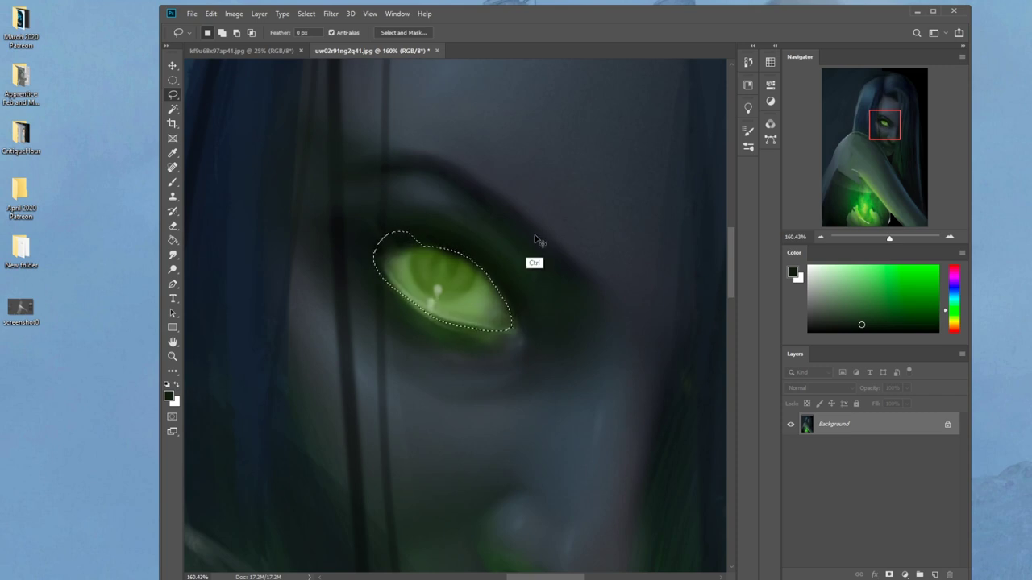
pyautogui.hotkey('ctrl', 'j')
# - Set up a 90 px Normal-mode brush at about 96% opacity using the eye's green
pyautogui.press('b')
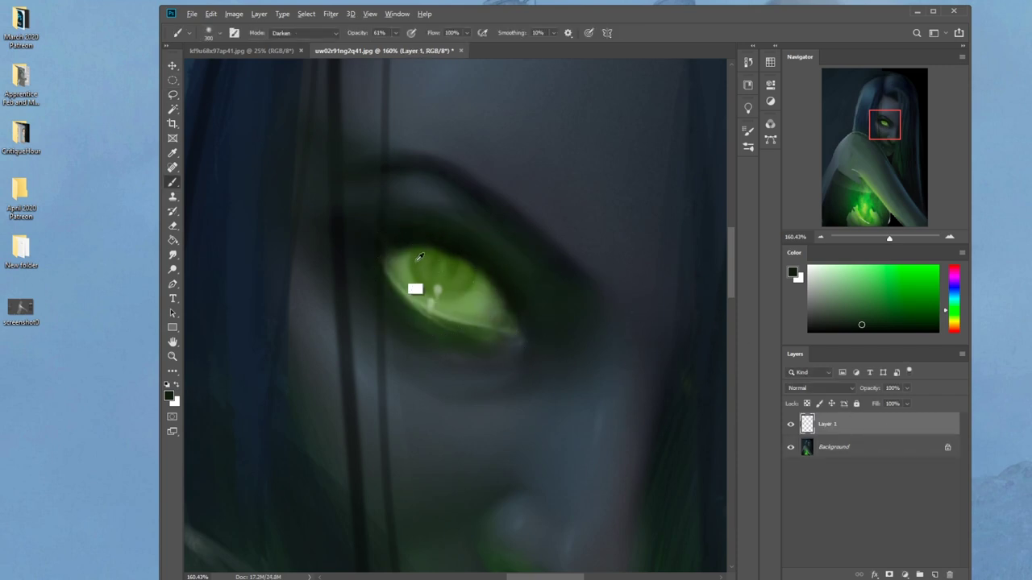
pyautogui.keyDown('alt'); pyautogui.click(411, 290); pyautogui.keyUp('alt')
pyautogui.moveTo(395, 34); pyautogui.dragTo(413, 48)
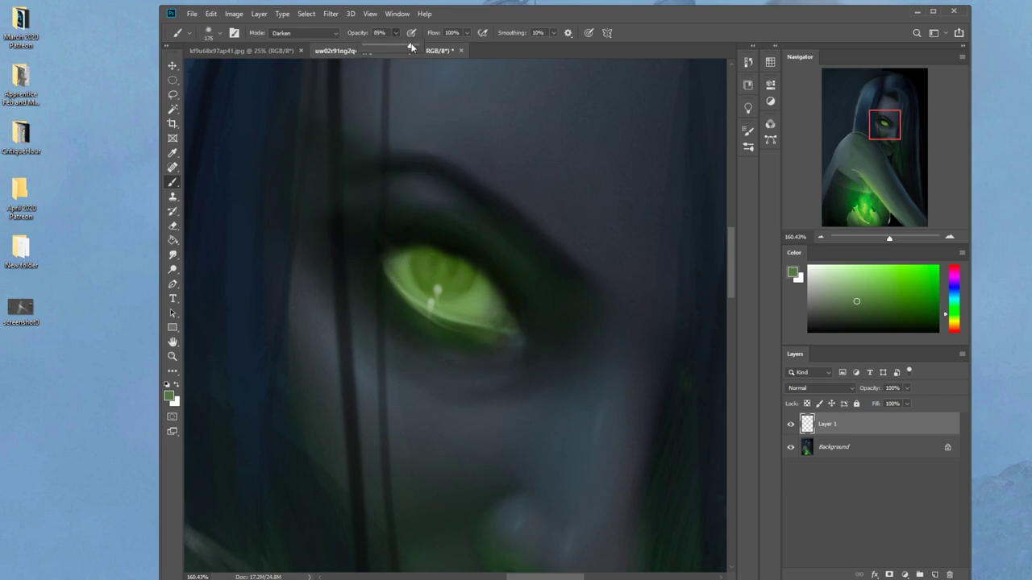
pyautogui.press('[')
pyautogui.press('[')
pyautogui.press('[')
pyautogui.press('[')
pyautogui.click(302, 32)
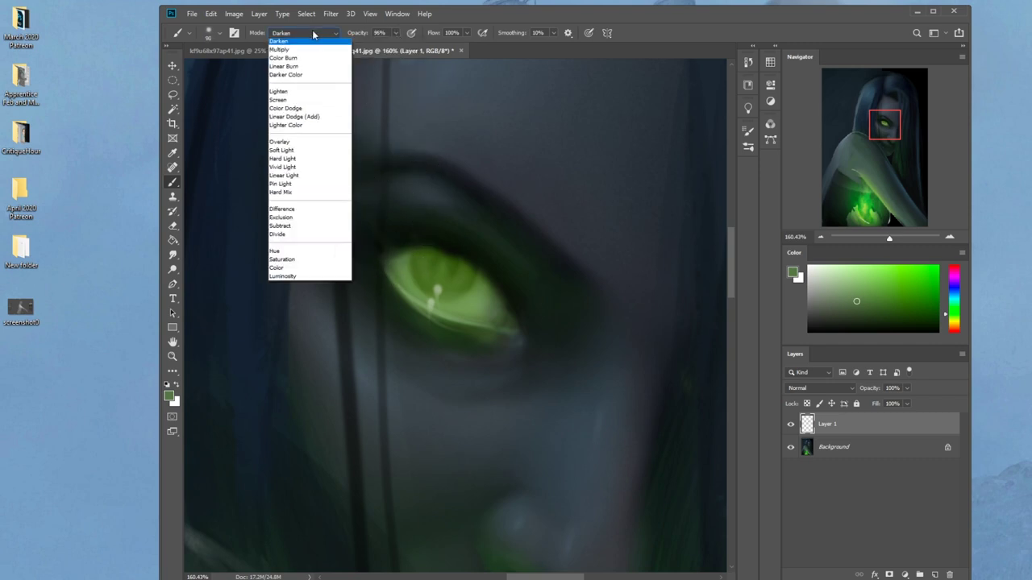
pyautogui.click(339, 68)
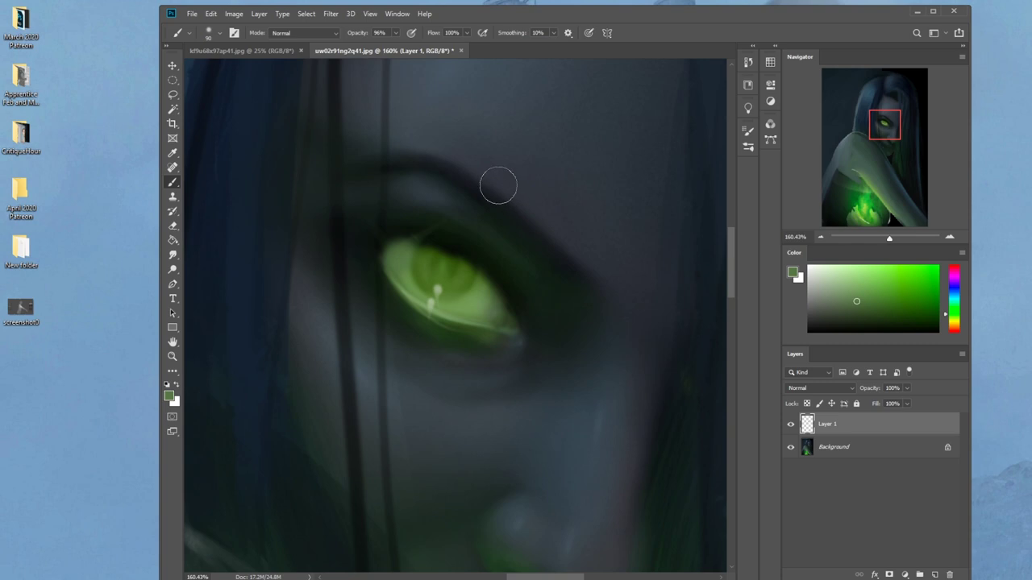
pyautogui.click(395, 33)
pyautogui.click(403, 237)
# - Paint lighter green strokes over the upper iris, sampling nearby iris greens
pyautogui.moveTo(403, 237); pyautogui.dragTo(449, 223)
pyautogui.keyDown('alt'); pyautogui.click(483, 287); pyautogui.keyUp('alt')
pyautogui.moveTo(473, 271); pyautogui.dragTo(484, 269)
pyautogui.keyDown('alt'); pyautogui.click(494, 322); pyautogui.keyUp('alt')
pyautogui.keyDown('alt'); pyautogui.click(481, 296); pyautogui.keyUp('alt')
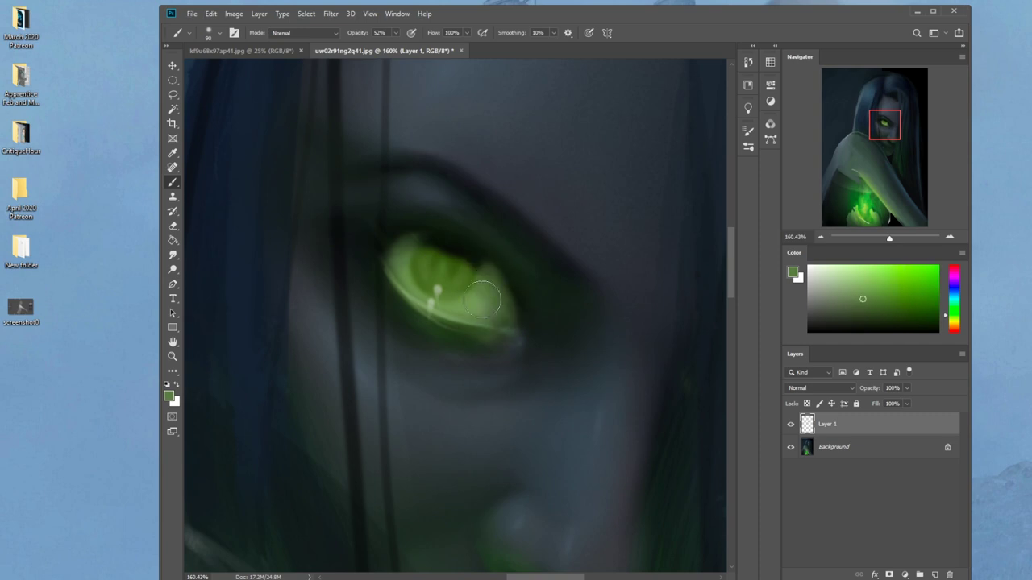
pyautogui.keyDown('alt'); pyautogui.click(461, 306); pyautogui.keyUp('alt')
# - Choose a new brush preset, repaint the upper iris and pupil smoother, and sample further greens
pyautogui.click(395, 33)
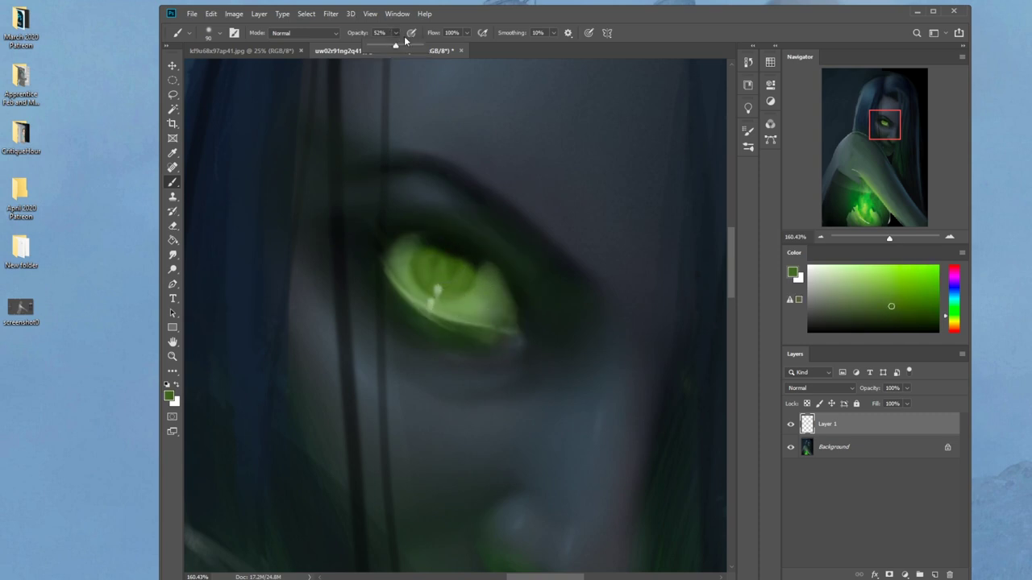
pyautogui.rightClick(468, 229)
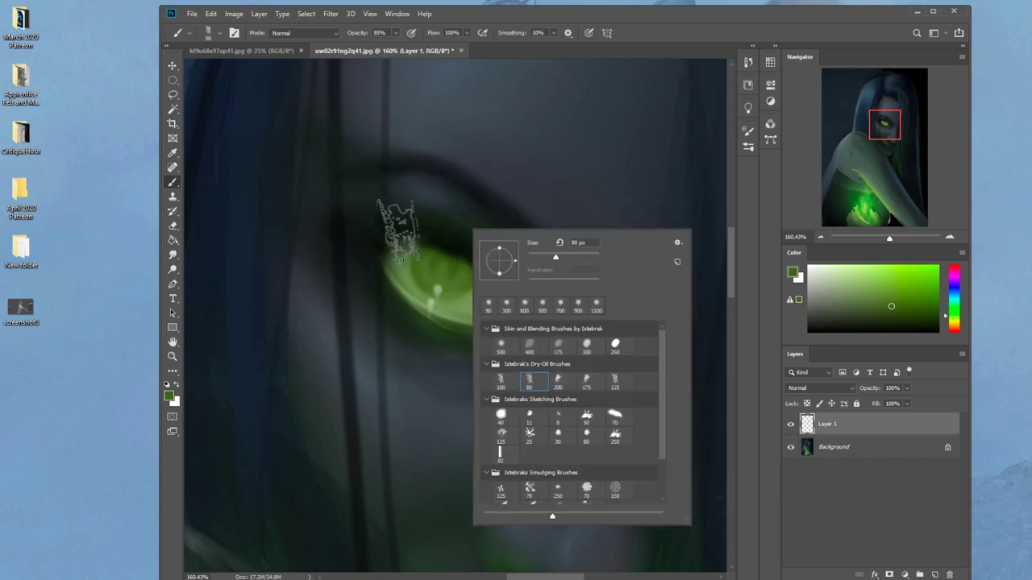
pyautogui.keyDown('alt'); pyautogui.click(426, 256); pyautogui.keyUp('alt')
pyautogui.moveTo(426, 242)
pyautogui.mouseDown()
pyautogui.moveTo(452, 262)
pyautogui.moveTo(419, 263)
pyautogui.mouseUp()
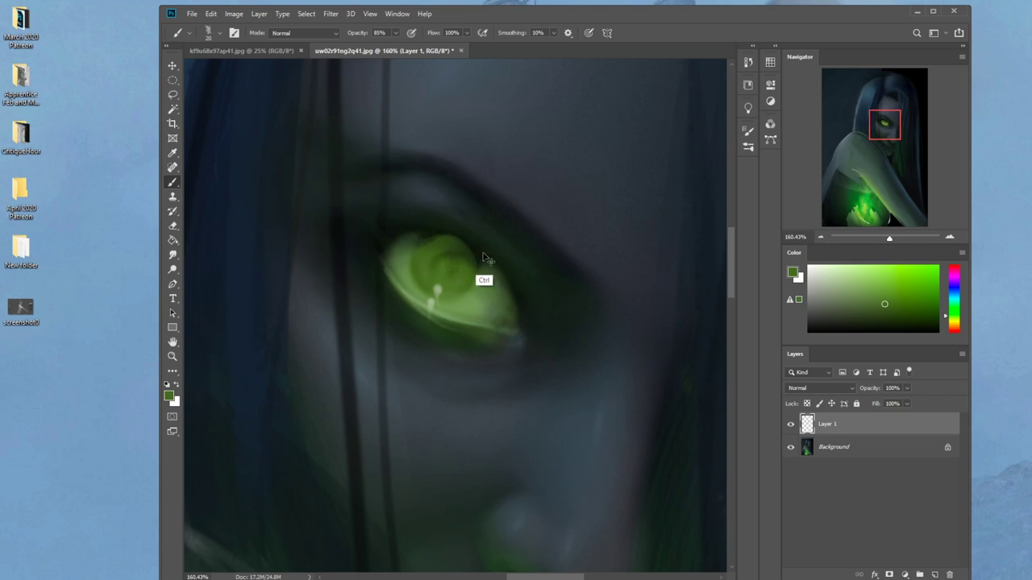
pyautogui.scroll(-4, 484, 281)
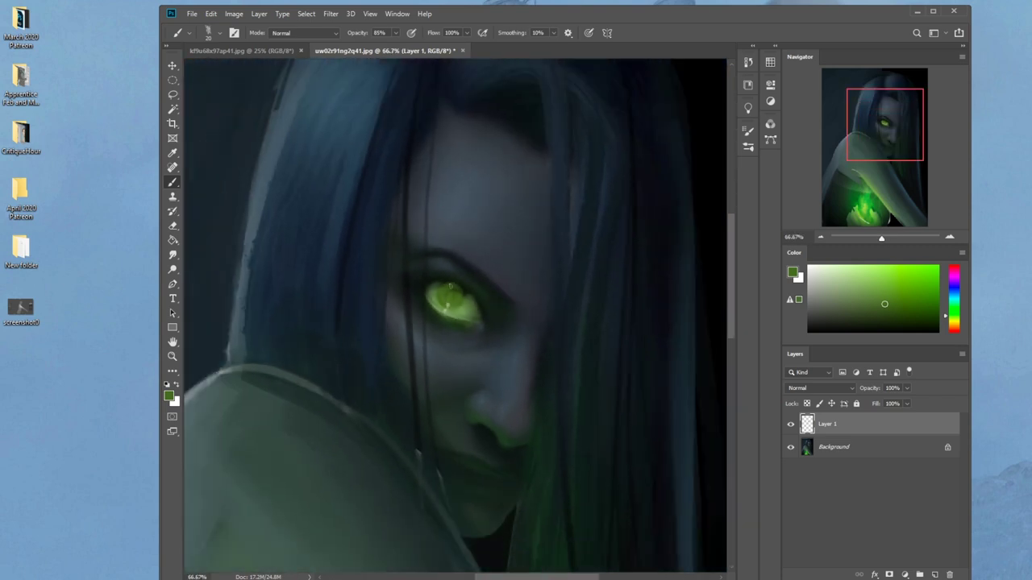
pyautogui.keyDown('alt'); pyautogui.click(466, 300); pyautogui.keyUp('alt')
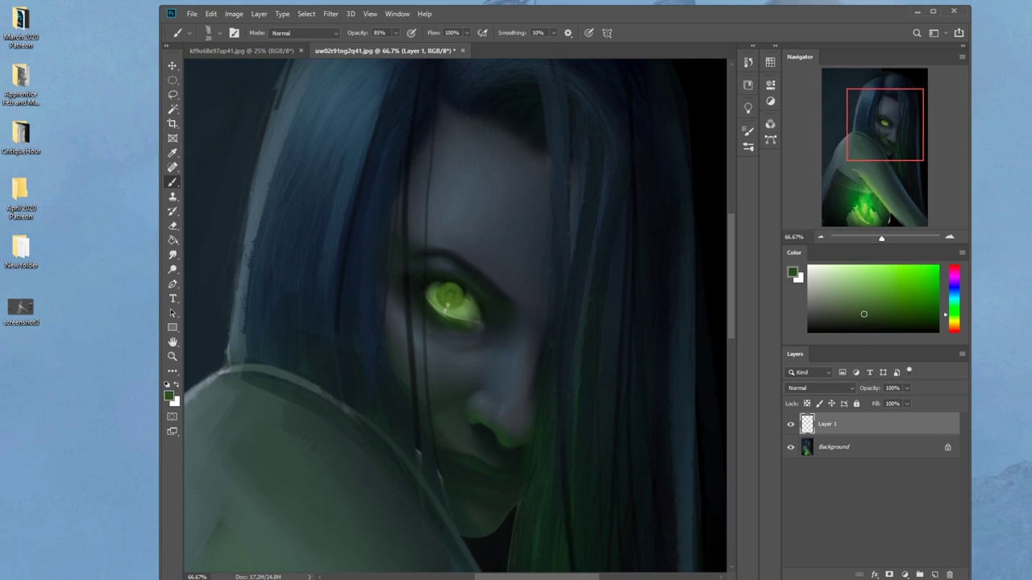
pyautogui.keyDown('alt'); pyautogui.click(474, 300); pyautogui.keyUp('alt')
pyautogui.keyDown('alt'); pyautogui.click(438, 286); pyautogui.keyUp('alt')
# - Set up a Dry-Oil bristle eraser at 100% opacity
pyautogui.press('e')
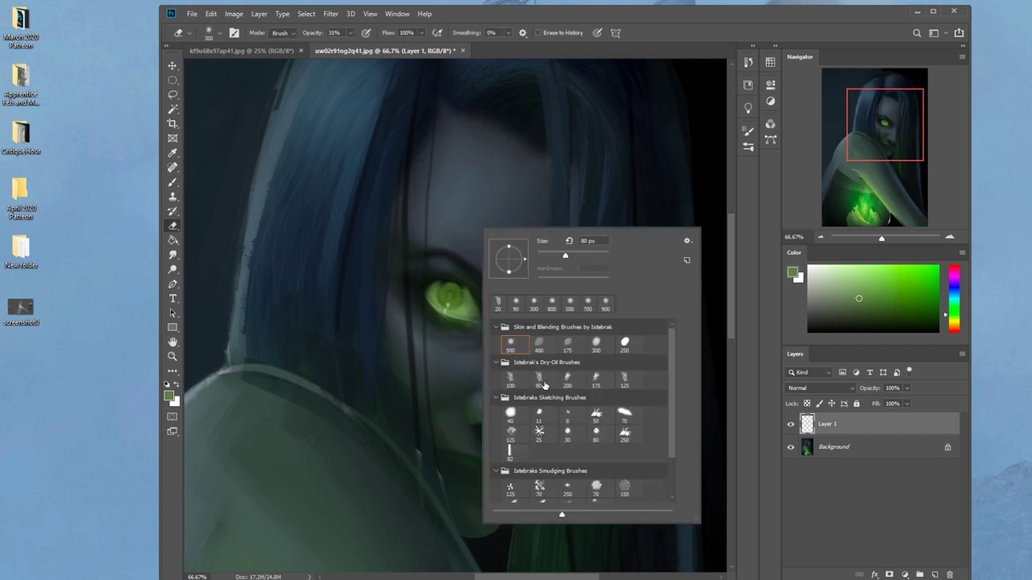
pyautogui.doubleClick(539, 376)
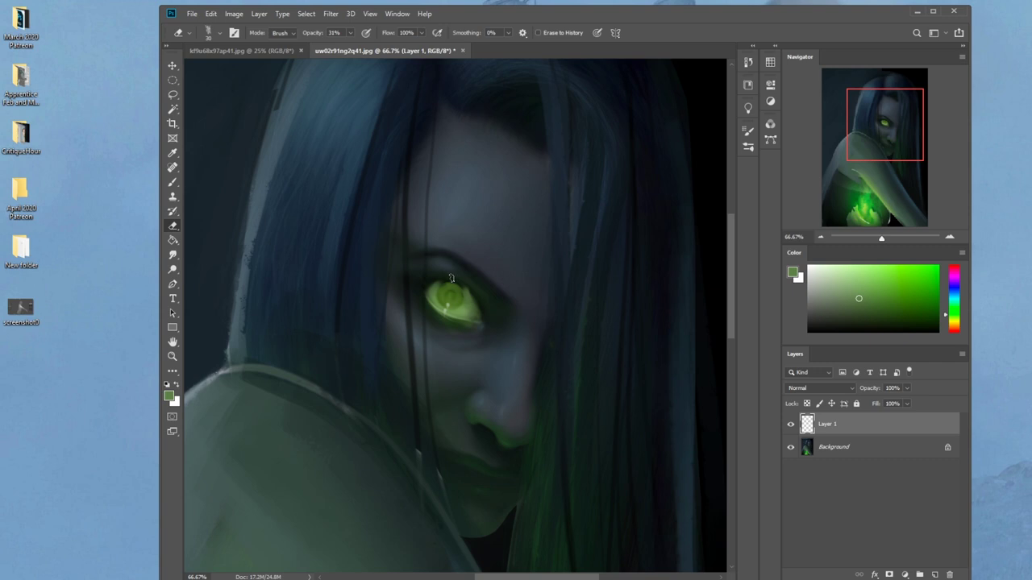
pyautogui.moveTo(349, 38); pyautogui.dragTo(411, 55)
pyautogui.hotkey('ctrl', '-')
pyautogui.hotkey('ctrl', '-')
pyautogui.hotkey('ctrl', '-')
pyautogui.hotkey('ctrl', '-')
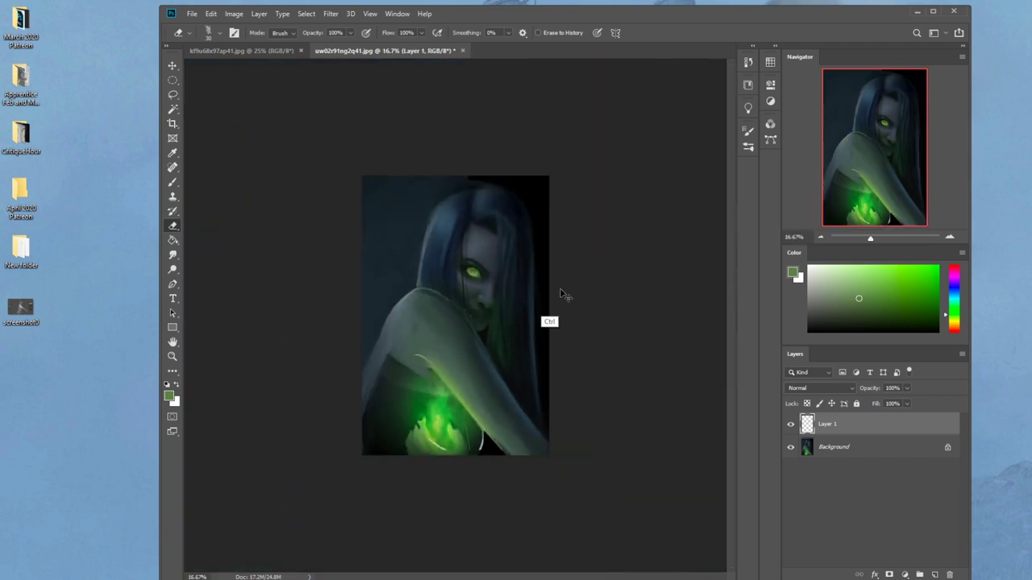
# - Toggle Layer 1's visibility to compare the repainted eye with the original
pyautogui.hotkey('ctrl', '+')
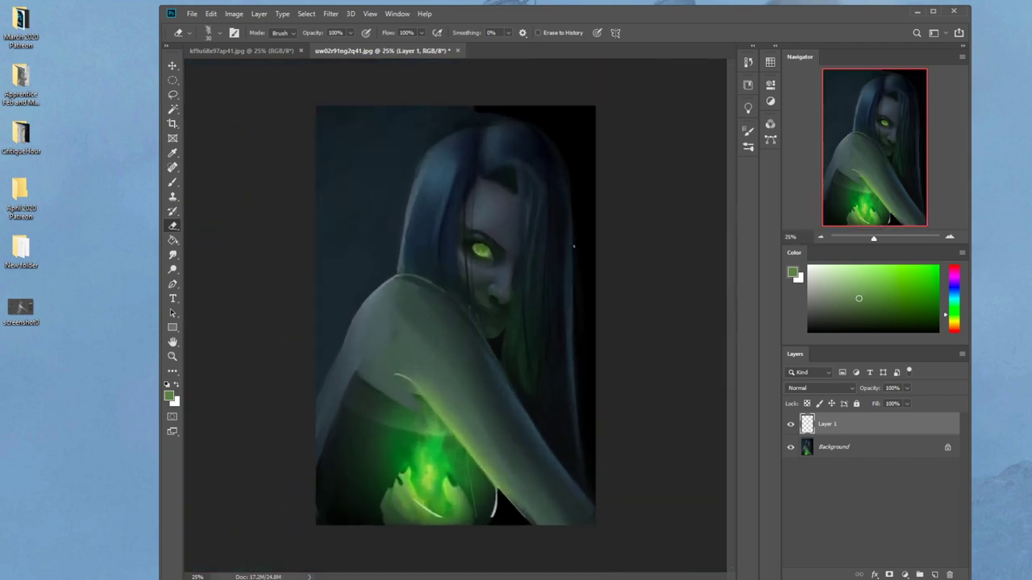
pyautogui.click(790, 424)
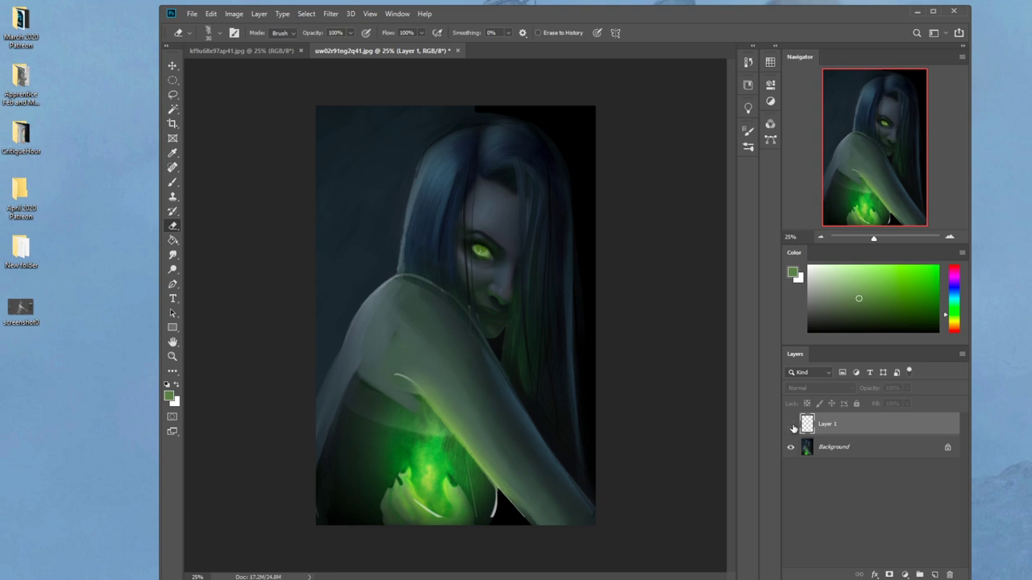
pyautogui.click(792, 425)
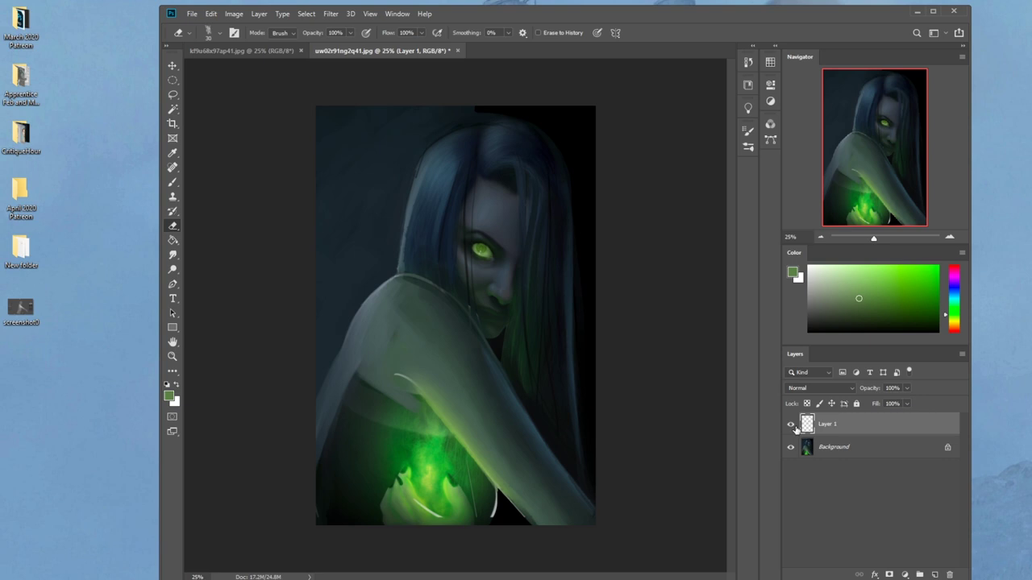
pyautogui.click(791, 424)
pyautogui.click(791, 424)
# - Merge Layer 1 down into the Background layer
pyautogui.rightClick(859, 433)
pyautogui.click(902, 449)
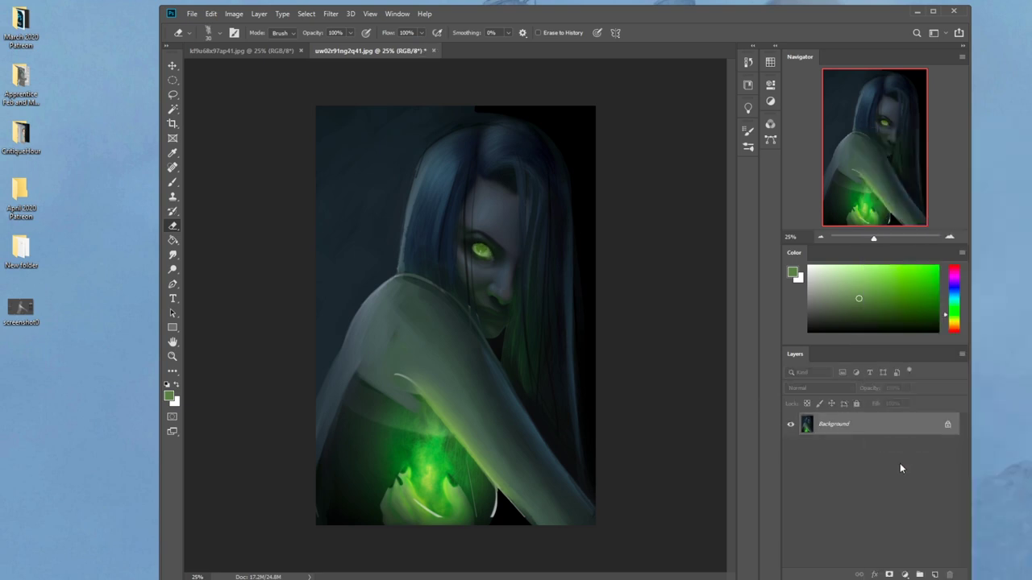
pyautogui.press('b')
pyautogui.scroll(5, 500, 265)
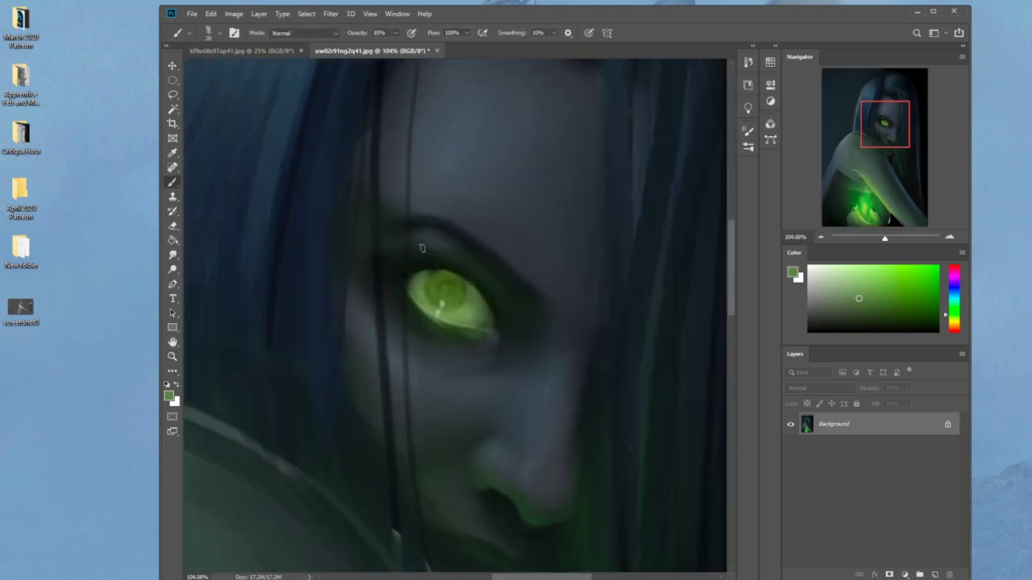
# - With pure black at 100% opacity, darken the nostril shadow and thicken the upper eyelid line
pyautogui.keyDown('alt'); pyautogui.click(410, 298); pyautogui.keyUp('alt')
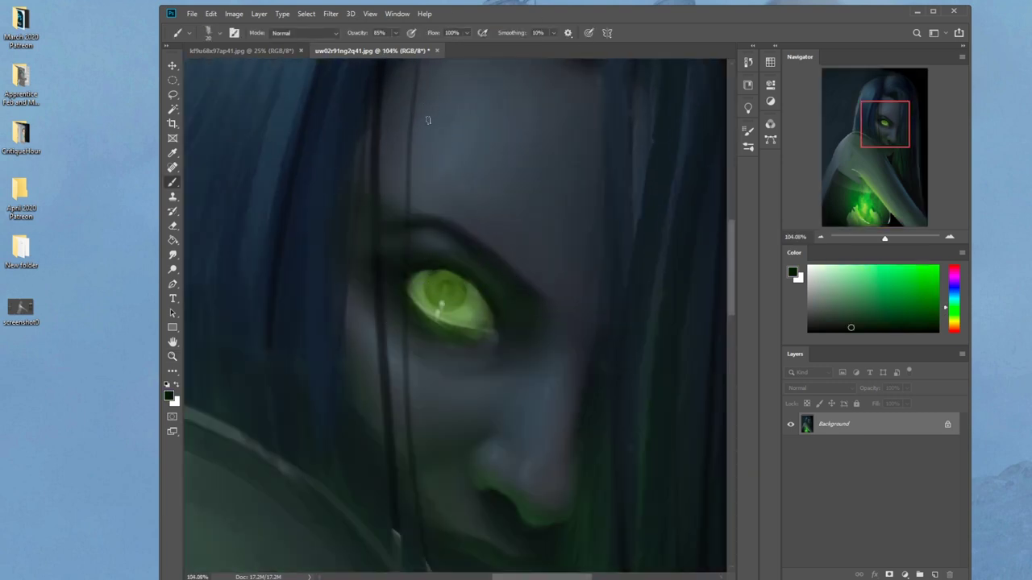
pyautogui.moveTo(395, 32); pyautogui.dragTo(411, 48)
pyautogui.press('[')
pyautogui.press('[')
pyautogui.press(']')
pyautogui.press('d')
pyautogui.moveTo(477, 485); pyautogui.dragTo(495, 496)
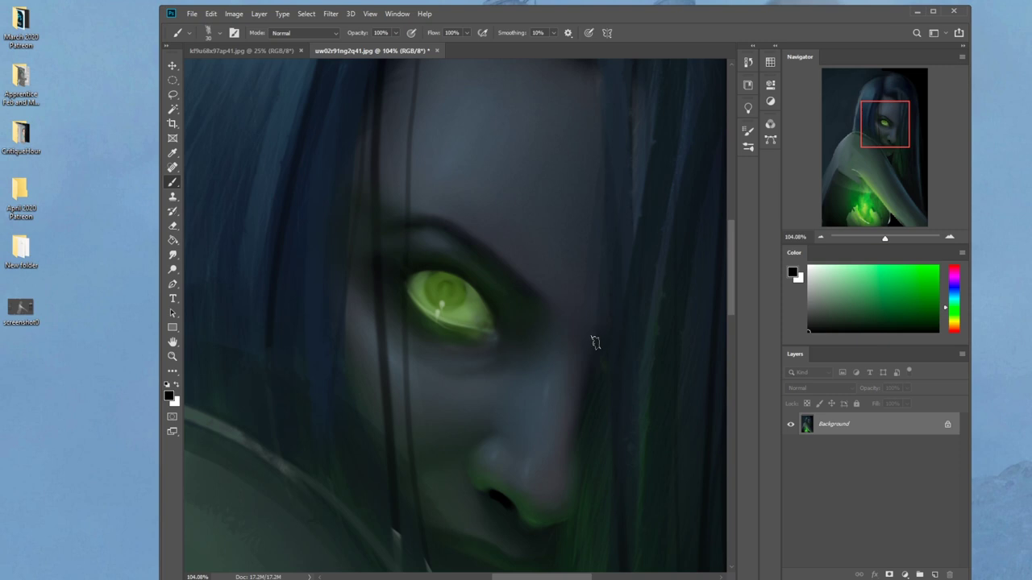
pyautogui.moveTo(597, 339); pyautogui.dragTo(623, 200)
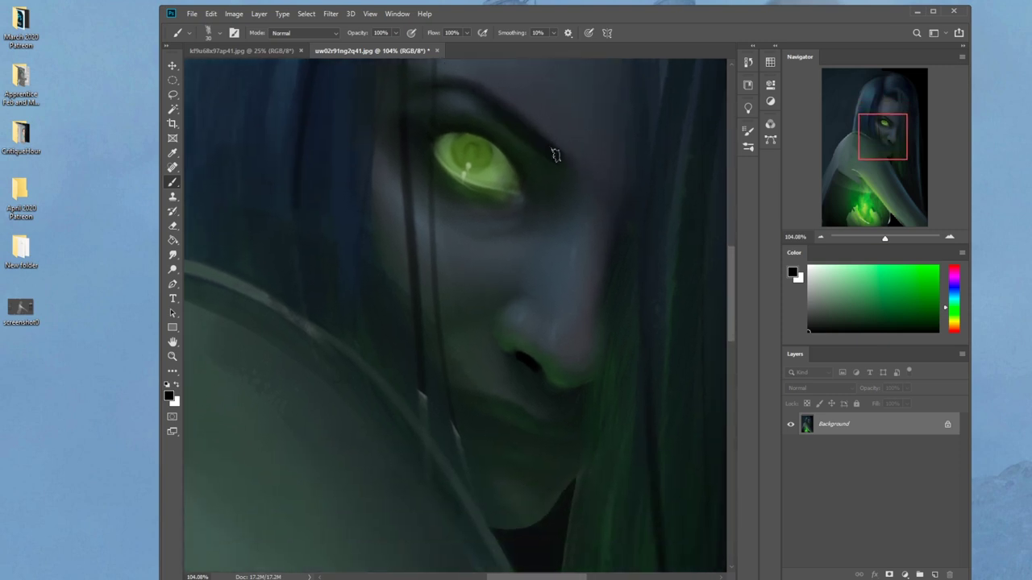
pyautogui.moveTo(575, 104); pyautogui.dragTo(548, 202)
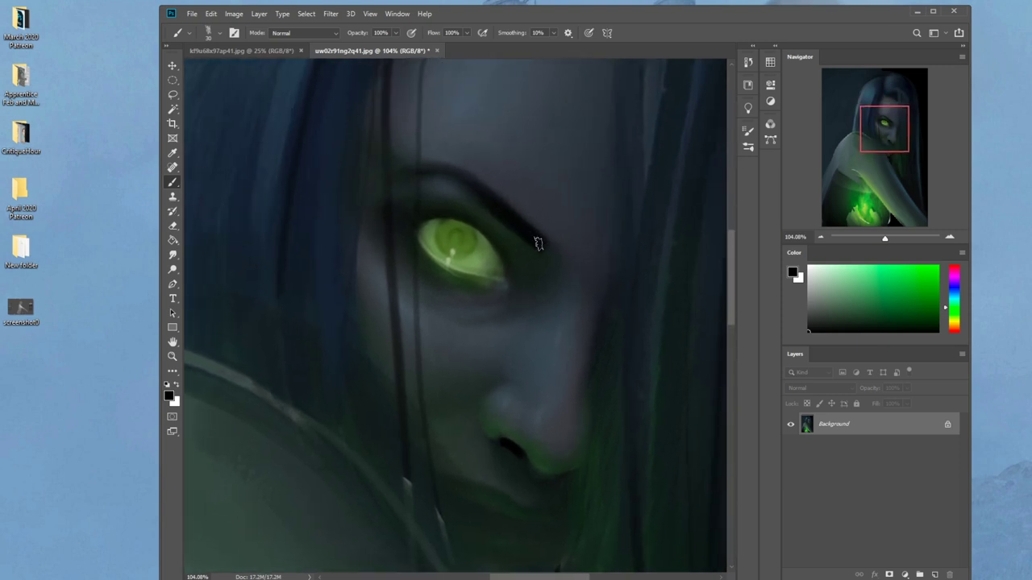
pyautogui.moveTo(530, 237)
pyautogui.mouseDown()
pyautogui.moveTo(474, 181)
pyautogui.moveTo(546, 245)
pyautogui.moveTo(504, 226)
pyautogui.moveTo(502, 207)
pyautogui.moveTo(536, 245)
pyautogui.moveTo(476, 191)
pyautogui.mouseUp()
# - Paint a dark lower-lip line and a curved shadow beneath the lower lip
pyautogui.moveTo(599, 414); pyautogui.dragTo(603, 311)
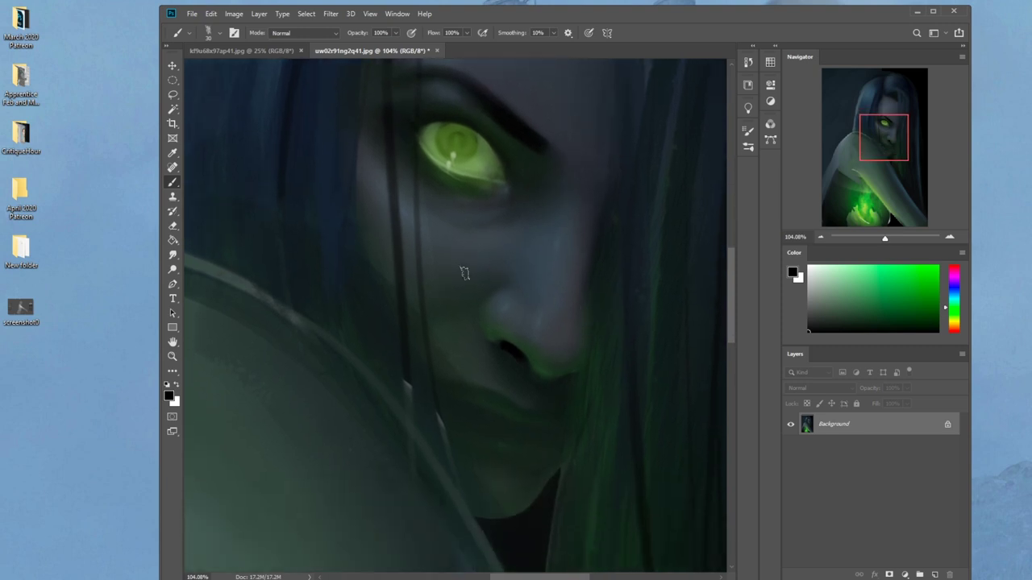
pyautogui.press('l')
pyautogui.moveTo(564, 429)
pyautogui.mouseDown()
pyautogui.moveTo(442, 405)
pyautogui.moveTo(494, 432)
pyautogui.moveTo(567, 439)
pyautogui.moveTo(530, 473)
pyautogui.moveTo(472, 477)
pyautogui.moveTo(516, 490)
pyautogui.moveTo(532, 468)
pyautogui.mouseUp()
pyautogui.hotkey('ctrl', 'h')
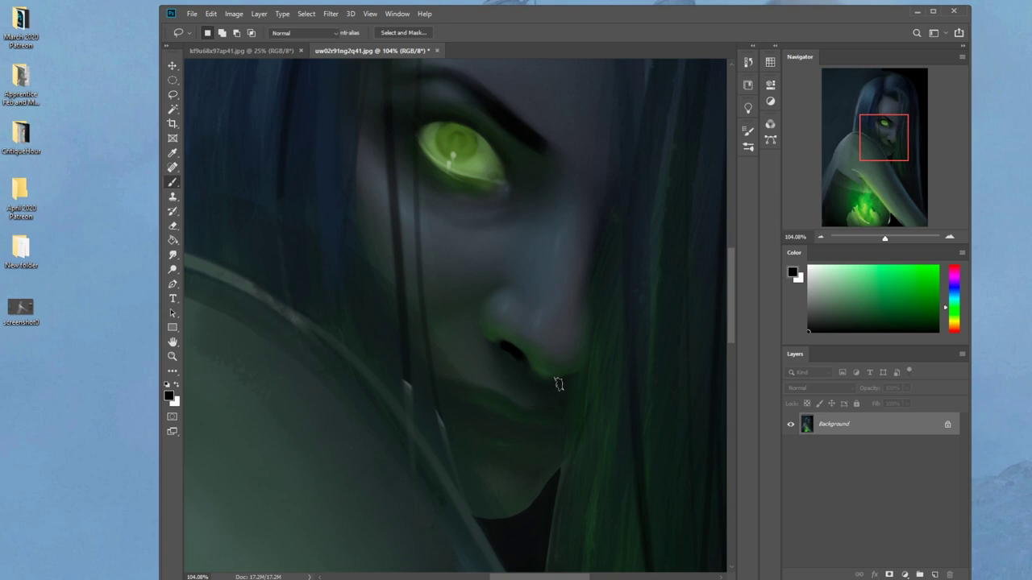
pyautogui.press('b')
pyautogui.moveTo(564, 429); pyautogui.dragTo(437, 396)
pyautogui.moveTo(538, 458); pyautogui.dragTo(472, 453)
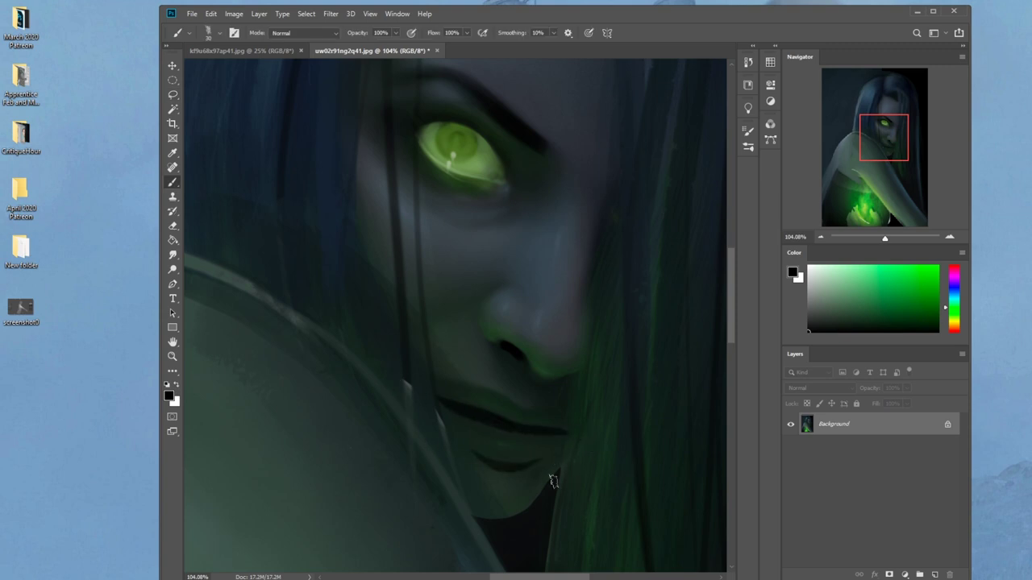
pyautogui.hotkey('ctrl', '0')
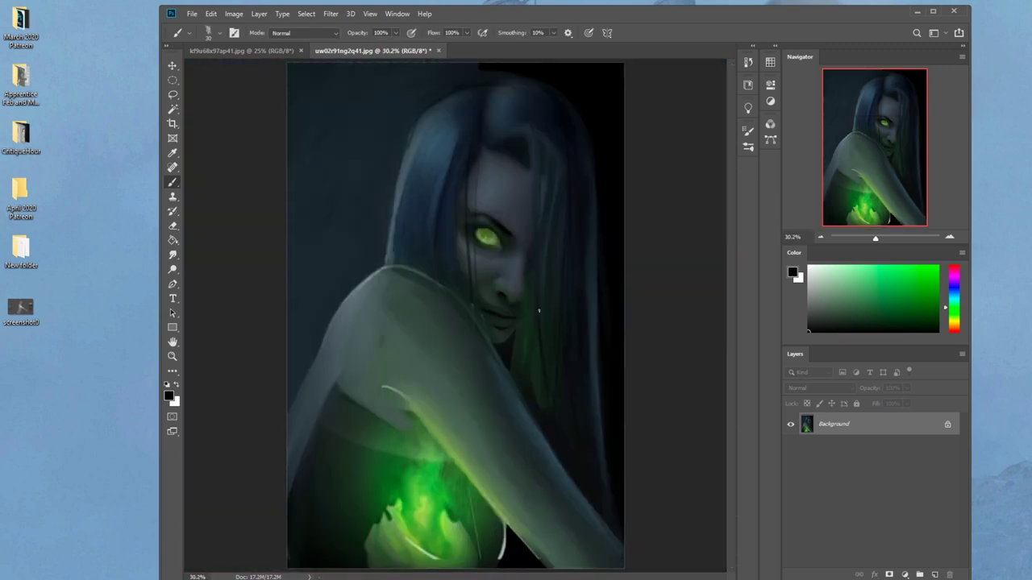
pyautogui.press('l')
pyautogui.rightClick(534, 277)
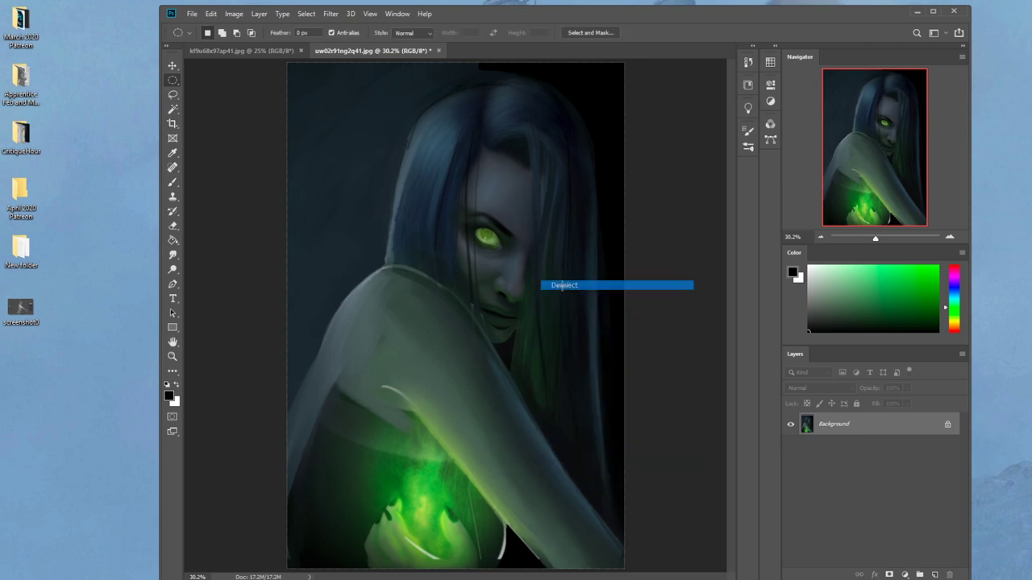
# - Deselect, sample a colour near the eye, and take up the Smudge tool
pyautogui.click(563, 286)
pyautogui.press('b')
pyautogui.keyDown('alt'); pyautogui.click(510, 227); pyautogui.keyUp('alt')
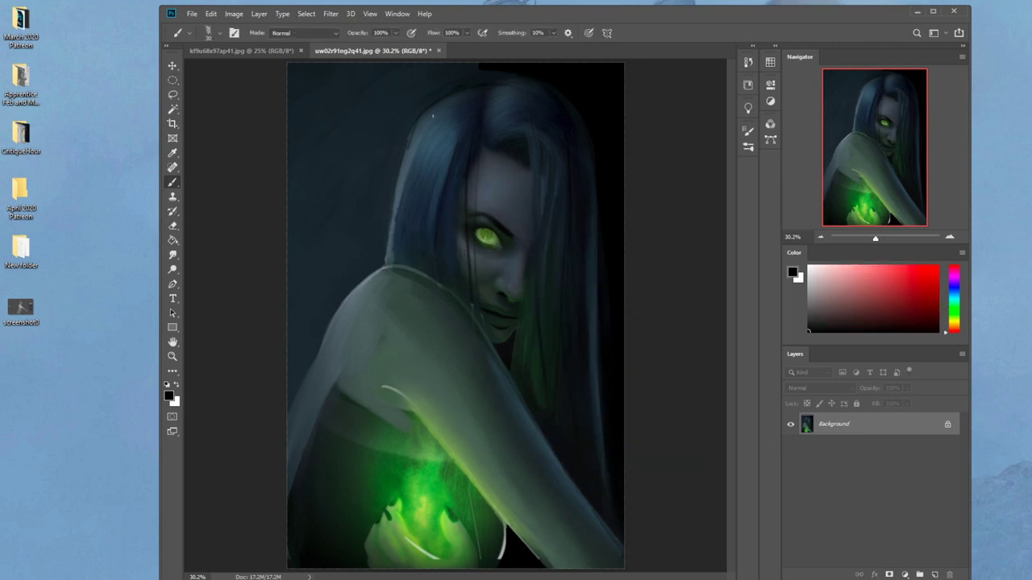
pyautogui.click(172, 253)
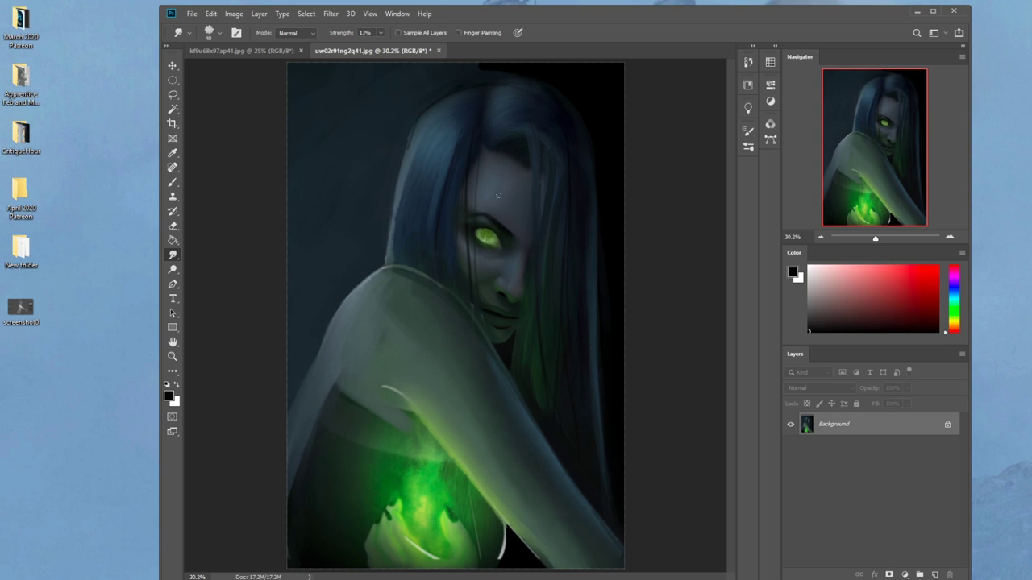
# - Blur the cheek with an enlarged Blur brush, then smudge the hair edges into the background
pyautogui.press('b')
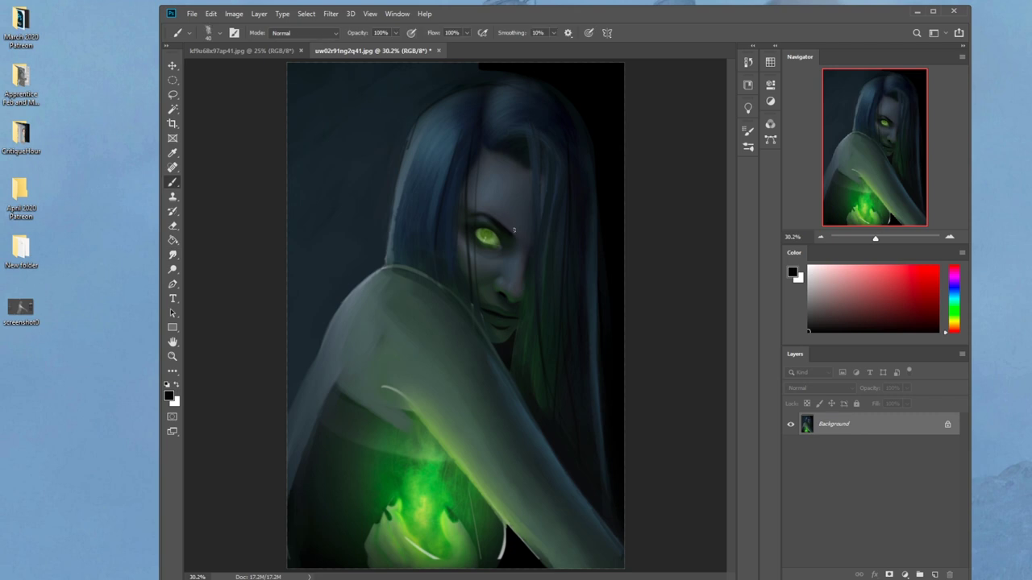
pyautogui.click(172, 255)
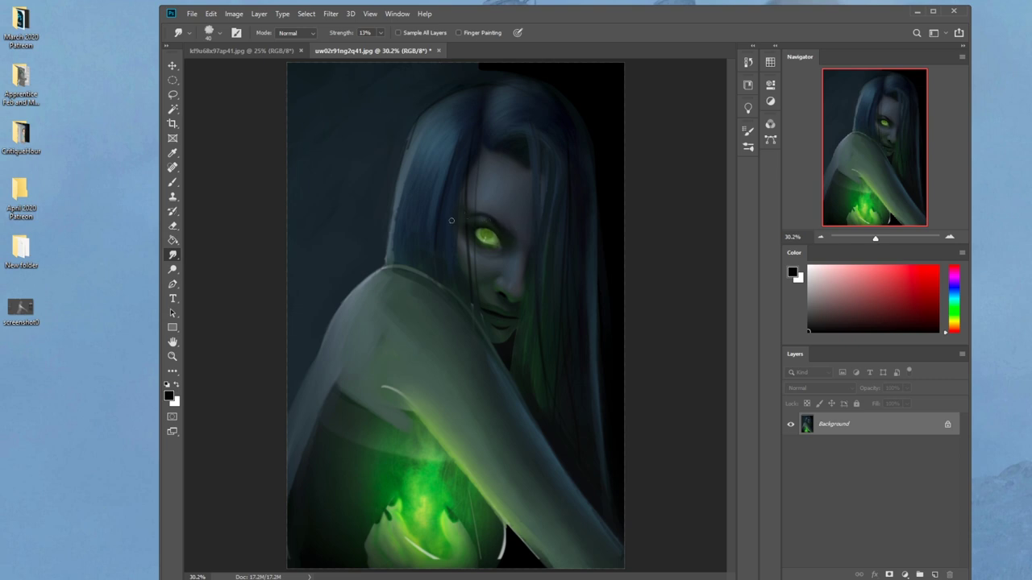
pyautogui.press('[')
pyautogui.press('[')
pyautogui.moveTo(173, 255); pyautogui.dragTo(208, 254)
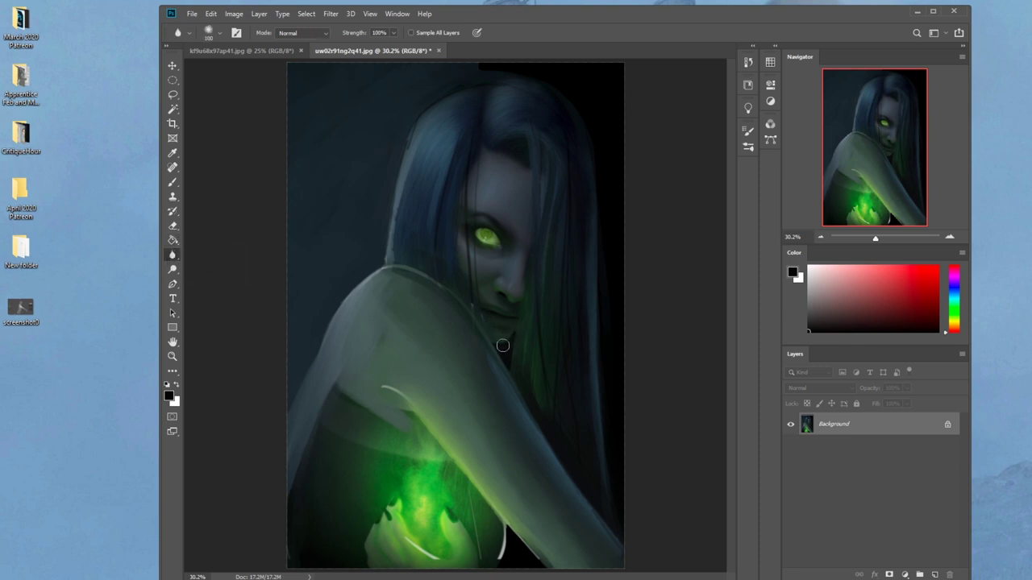
pyautogui.press(']')
pyautogui.press(']')
pyautogui.press(']')
pyautogui.press(']')
pyautogui.hotkey('ctrl', '-')
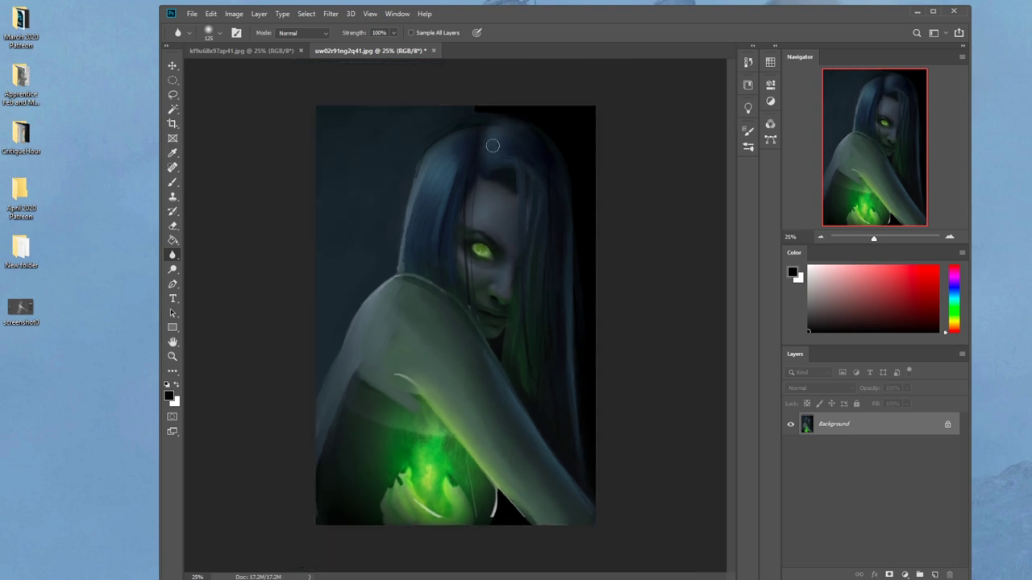
pyautogui.rightClick(172, 254)
pyautogui.click(211, 276)
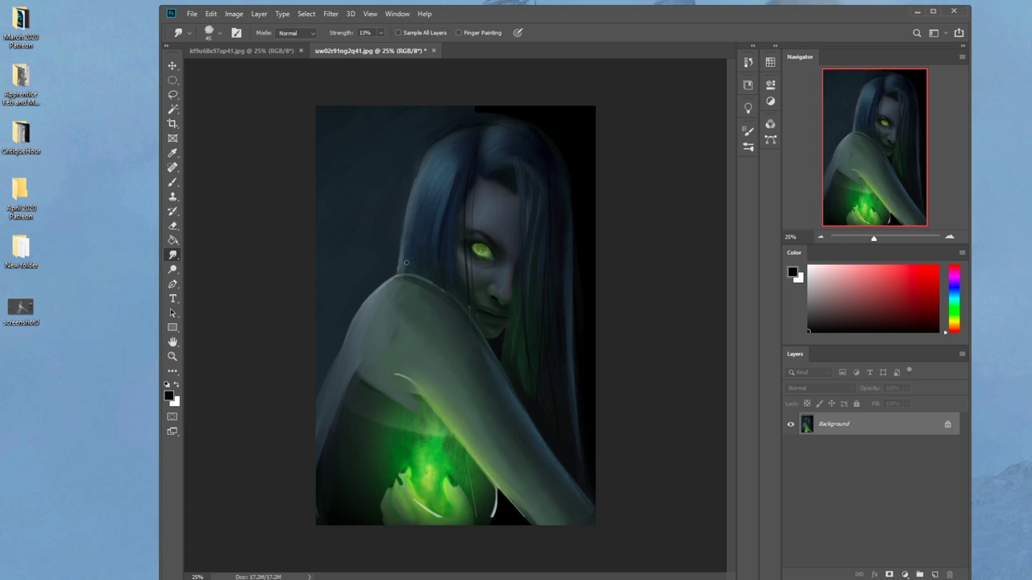
pyautogui.hotkey('ctrl', '-')
pyautogui.hotkey('ctrl', '-')
# - Choose a large soft round brush and enlarge it considerably
pyautogui.press('b')
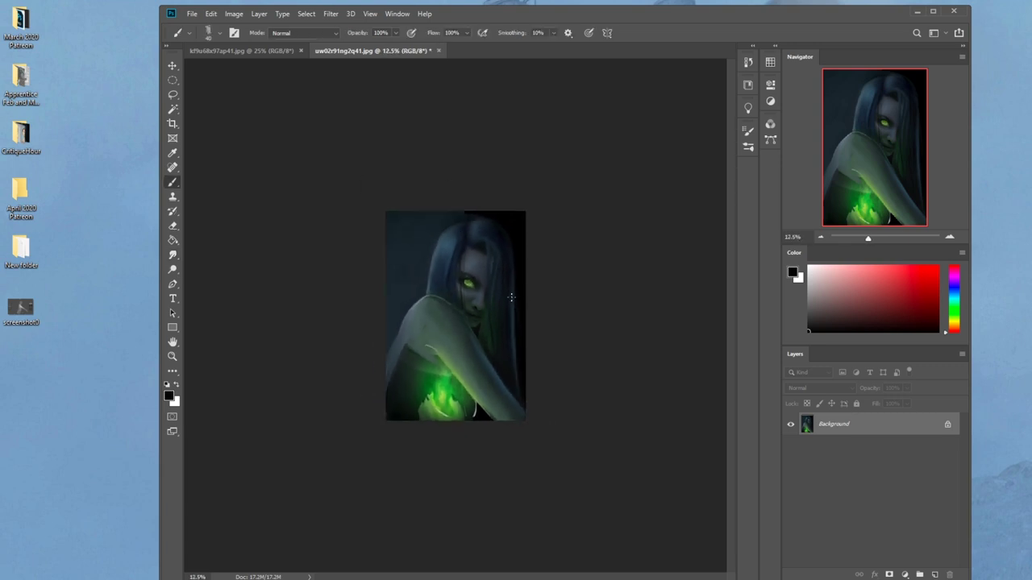
pyautogui.rightClick(469, 338)
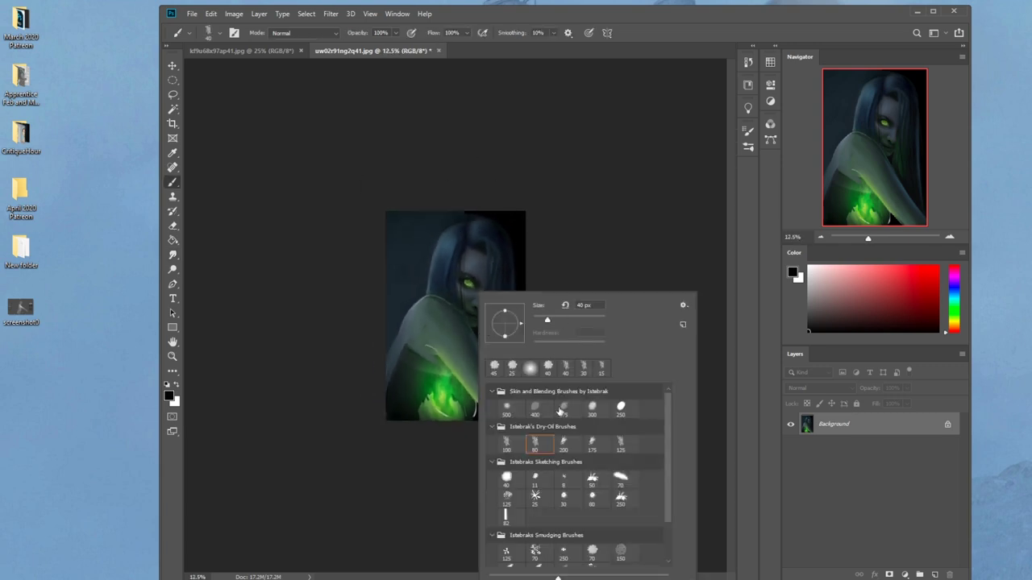
pyautogui.doubleClick(511, 411)
pyautogui.press(']')
pyautogui.press(']')
pyautogui.press(']')
pyautogui.press(']')
pyautogui.press(']')
pyautogui.press(']')
pyautogui.press(']')
pyautogui.press(']')
pyautogui.press(']')
pyautogui.press(']')
pyautogui.press(']')
pyautogui.press(']')
pyautogui.press(']')
pyautogui.press(']')
pyautogui.press(']')
pyautogui.press(']')
pyautogui.press(']')
pyautogui.press(']')
pyautogui.press(']')
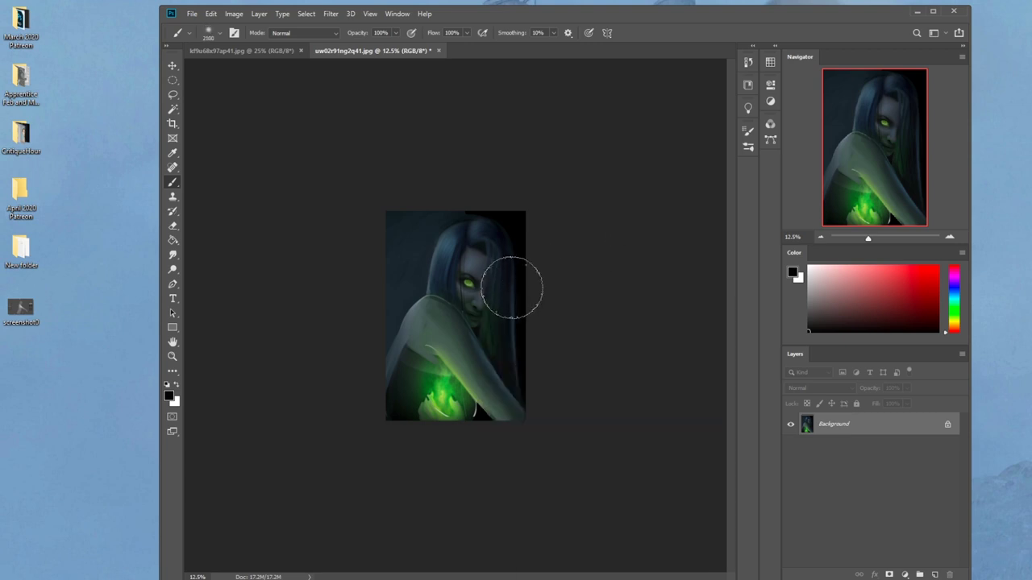
pyautogui.press(']')
pyautogui.press(']')
pyautogui.press(']')
pyautogui.press(']')
pyautogui.press(']')
pyautogui.press(']')
# - Add a new Layer 1 in Color blend mode and sample a blue-grey from the hair
pyautogui.click(934, 574)
pyautogui.click(818, 391)
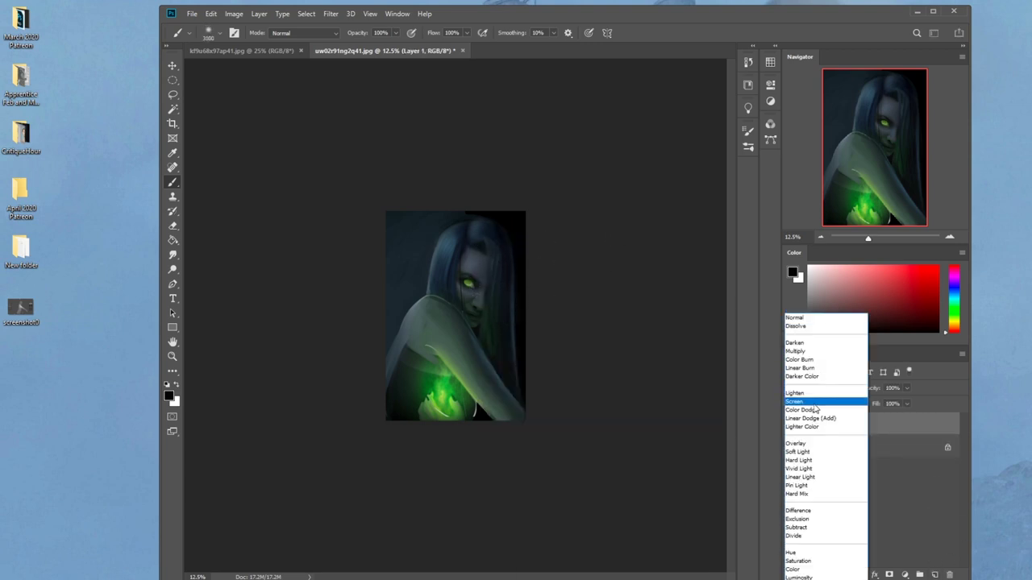
pyautogui.click(793, 569)
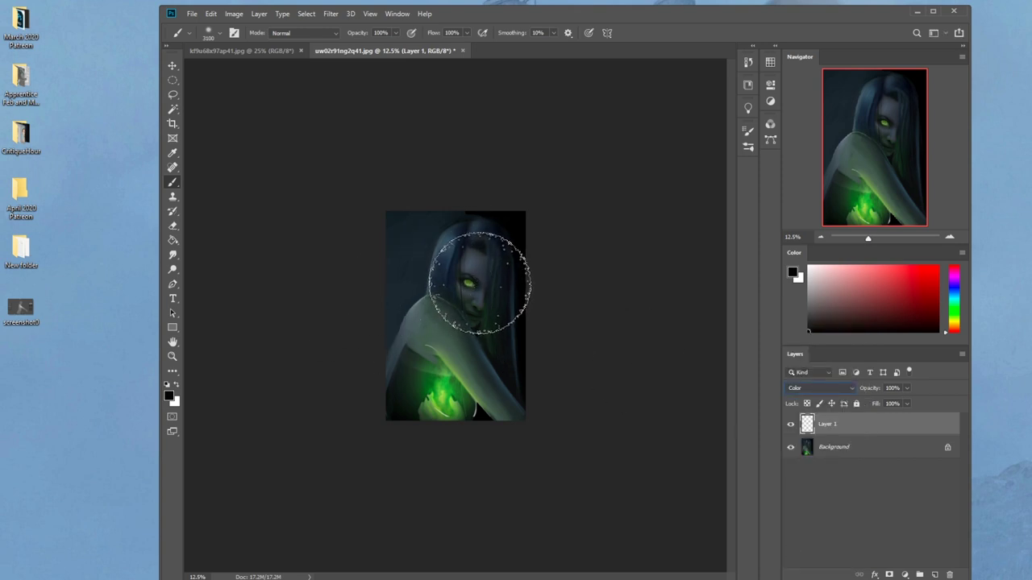
pyautogui.press('alt')
pyautogui.keyDown('alt'); pyautogui.click(453, 241); pyautogui.keyUp('alt')
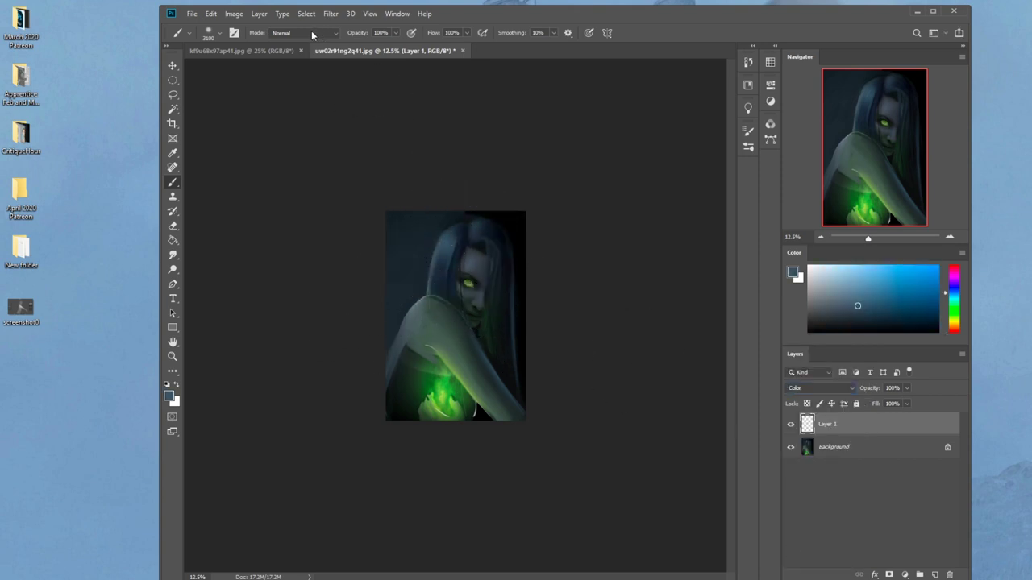
pyautogui.click(314, 33)
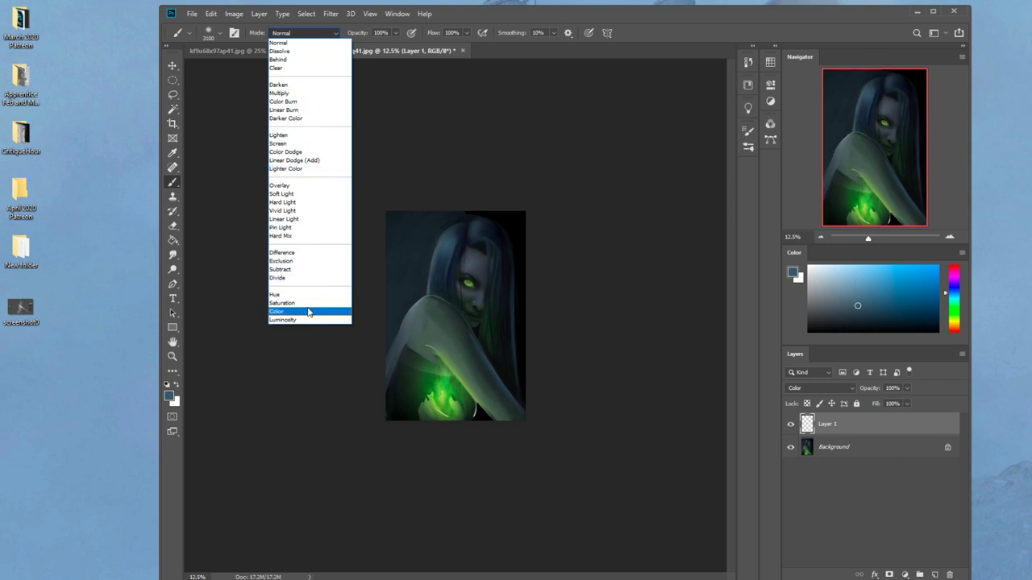
# - Switch the brush to Saturation mode and fine-tune its size
pyautogui.click(282, 303)
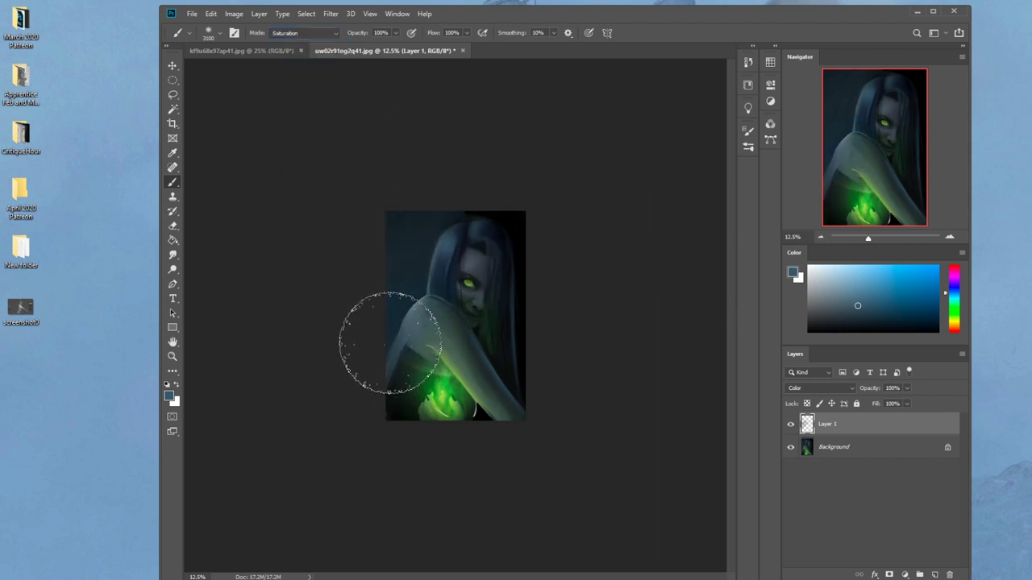
pyautogui.press('[')
pyautogui.press('[')
pyautogui.press('[')
pyautogui.press('[')
pyautogui.press('[')
pyautogui.press('[')
pyautogui.press('[')
pyautogui.press('[')
pyautogui.press('[')
pyautogui.press('[')
pyautogui.press('[')
pyautogui.press('[')
pyautogui.press('[')
pyautogui.press('[')
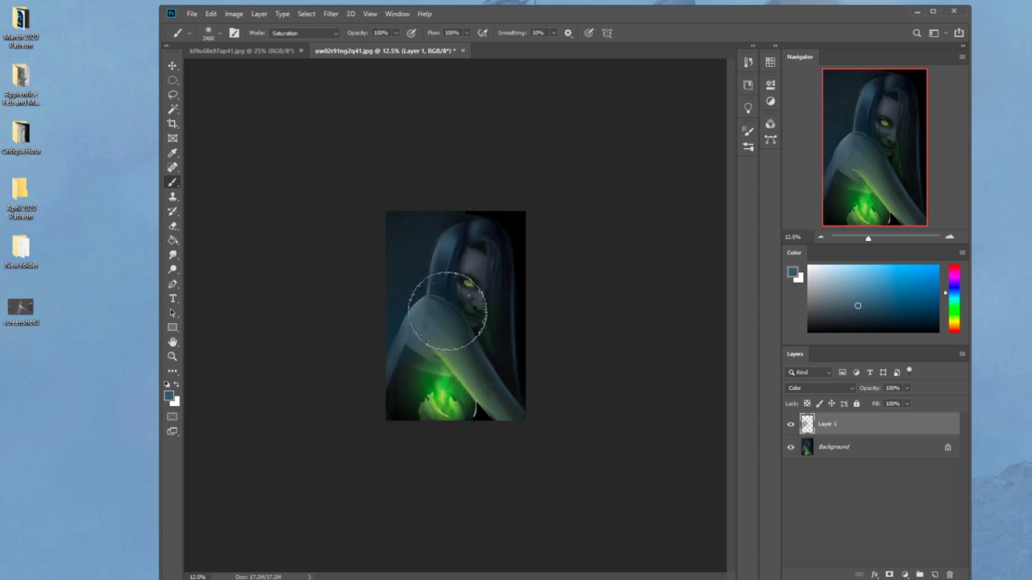
pyautogui.press('[')
pyautogui.press('[')
pyautogui.press('[')
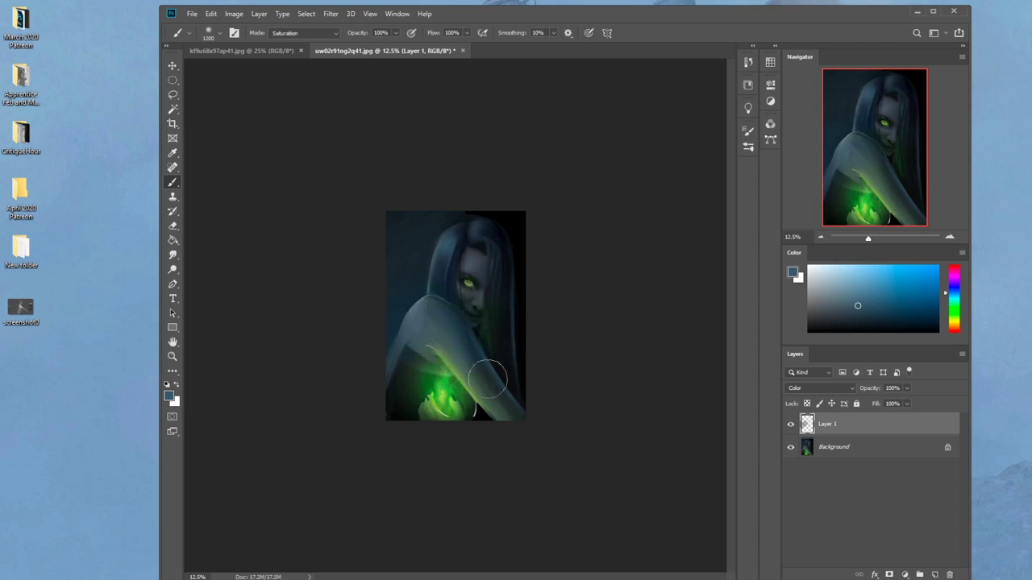
pyautogui.press(']')
pyautogui.press(']')
pyautogui.press(']')
pyautogui.press(']')
pyautogui.press(']')
pyautogui.press(']')
pyautogui.press(']')
pyautogui.press(']')
pyautogui.press(']')
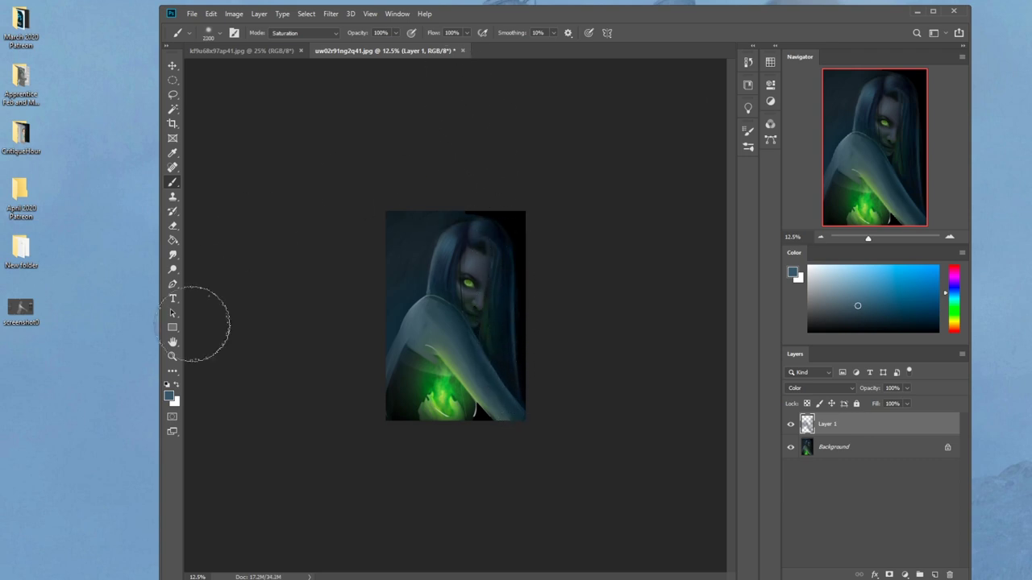
pyautogui.press('[')
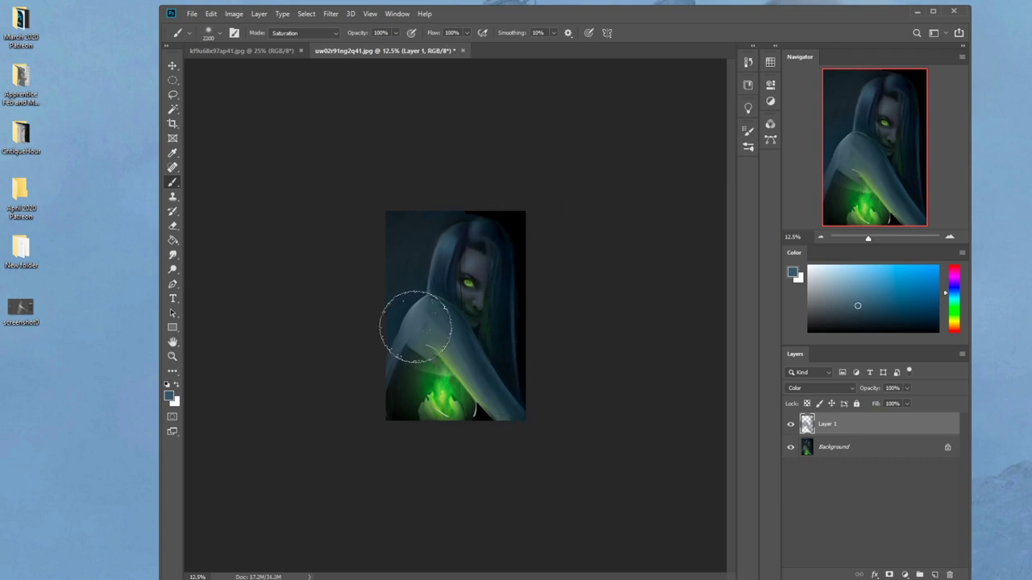
# - Sample green from the hand glow and paint it up her arm at 41% opacity
pyautogui.keyDown('alt'); pyautogui.click(439, 416); pyautogui.keyUp('alt')
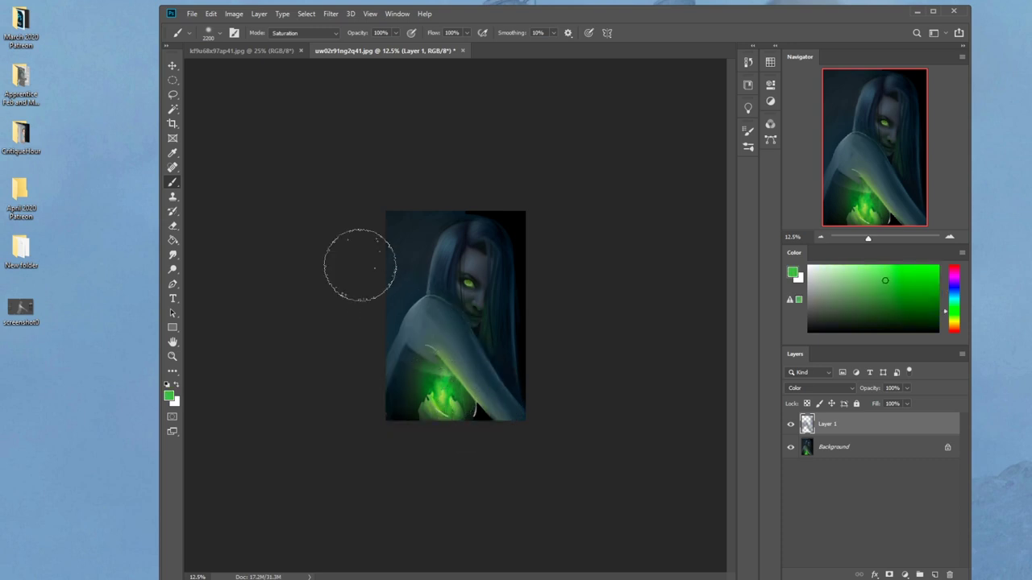
pyautogui.press(']')
pyautogui.press(']')
pyautogui.press(']')
pyautogui.moveTo(435, 384); pyautogui.dragTo(472, 322)
pyautogui.press(']')
pyautogui.press(']')
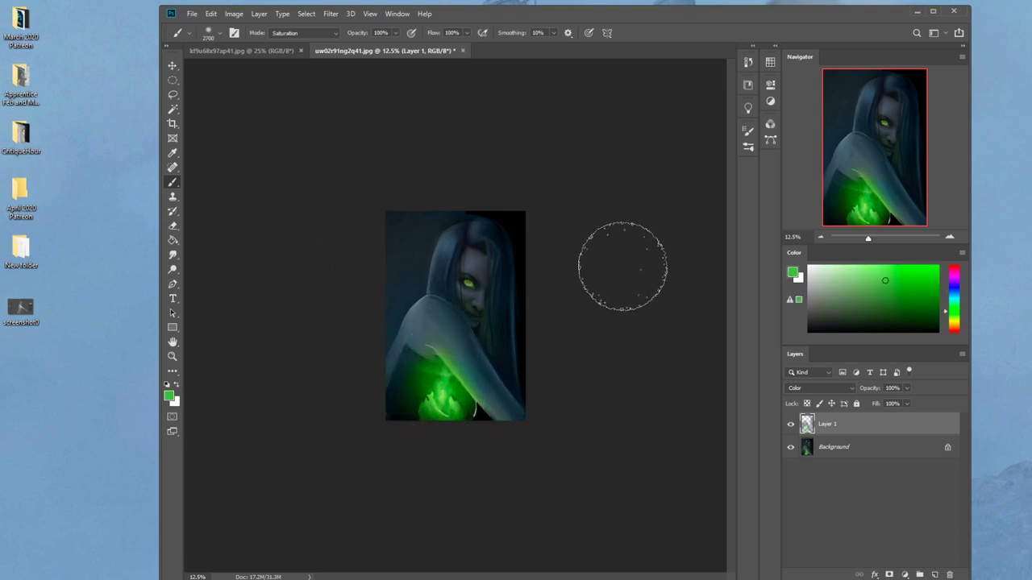
pyautogui.press('ctrl')
pyautogui.moveTo(394, 33); pyautogui.dragTo(368, 47)
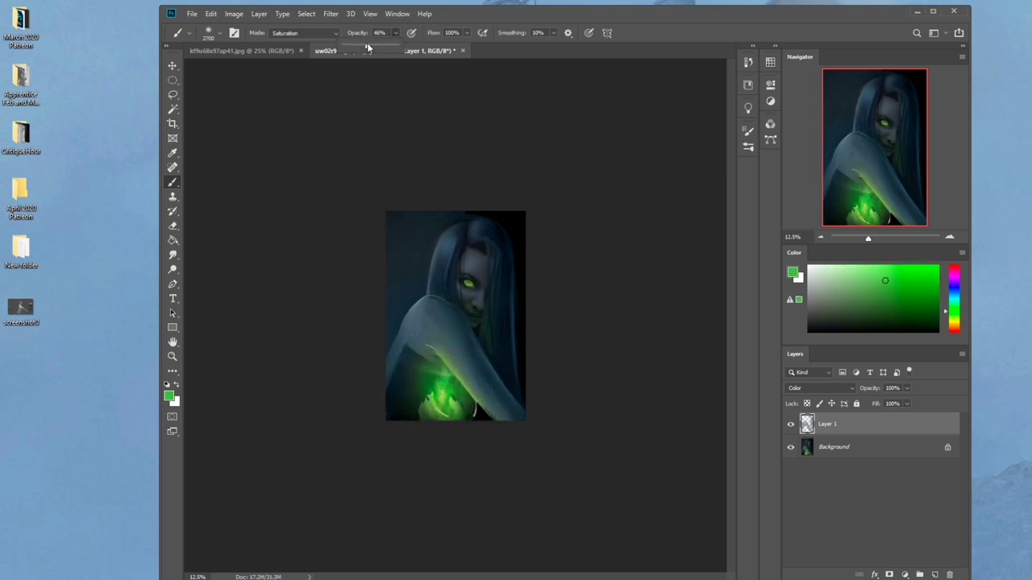
pyautogui.press('[')
pyautogui.press('[')
pyautogui.press('[')
pyautogui.press('[')
pyautogui.press('[')
pyautogui.press('[')
pyautogui.press('[')
pyautogui.press('[')
pyautogui.press('[')
pyautogui.press('[')
pyautogui.press('[')
pyautogui.press('[')
pyautogui.press('[')
pyautogui.press('[')
pyautogui.press('[')
pyautogui.press('[')
pyautogui.press('[')
pyautogui.press('[')
pyautogui.press('[')
pyautogui.press('[')
pyautogui.press('[')
pyautogui.press('[')
pyautogui.press('[')
pyautogui.press('[')
pyautogui.hotkey('ctrl', '+')
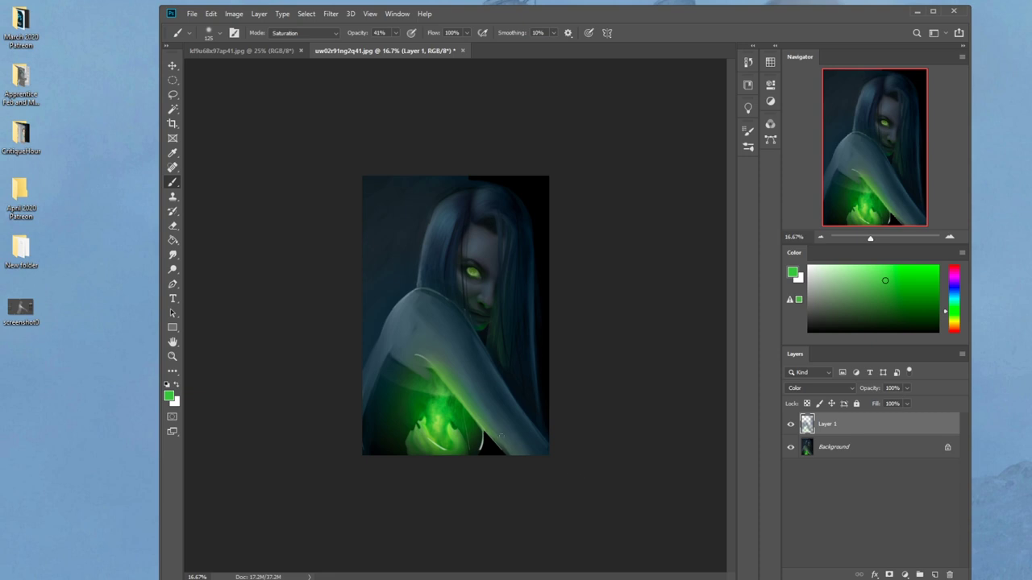
# - Lasso a small area beside her hand
pyautogui.press('l')
pyautogui.moveTo(480, 435)
pyautogui.mouseDown()
pyautogui.moveTo(486, 453)
pyautogui.moveTo(477, 430)
pyautogui.mouseUp()
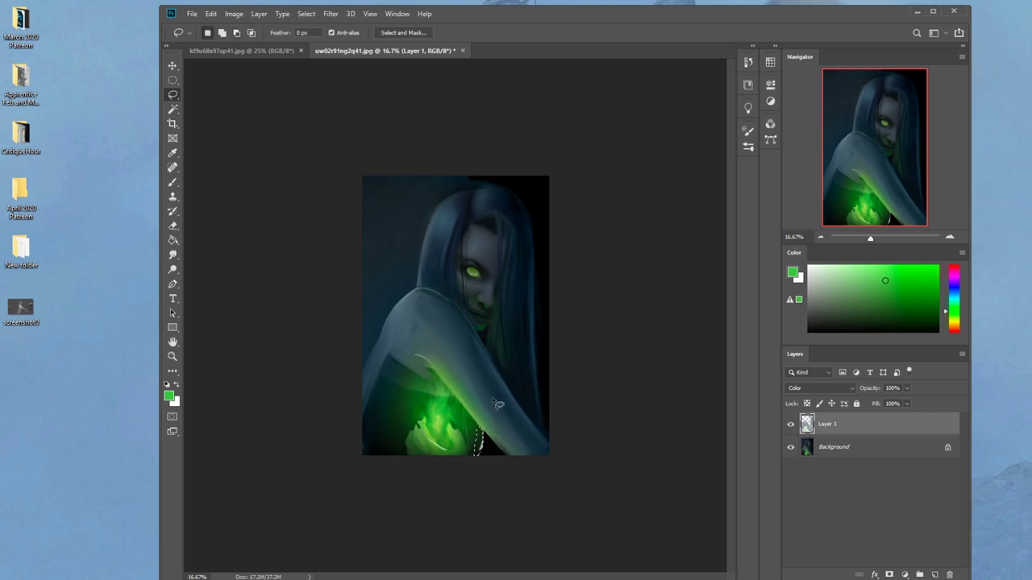
pyautogui.moveTo(478, 433)
pyautogui.mouseDown()
pyautogui.moveTo(486, 442)
pyautogui.moveTo(472, 432)
pyautogui.moveTo(477, 440)
pyautogui.mouseUp()
# - Paint dark green there at Normal mode and 100% opacity, then merge Layer 1 down
pyautogui.press('b')
pyautogui.keyDown('alt'); pyautogui.click(479, 331); pyautogui.keyUp('alt')
pyautogui.click(321, 33)
pyautogui.click(294, 39)
pyautogui.moveTo(395, 33); pyautogui.dragTo(463, 56)
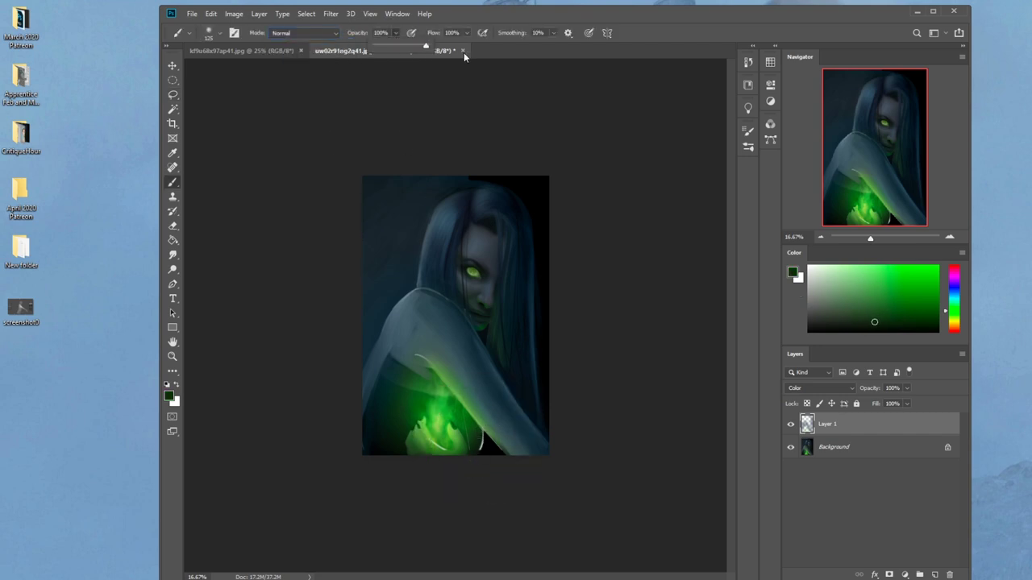
pyautogui.press(']')
pyautogui.press(']')
pyautogui.press(']')
pyautogui.press(']')
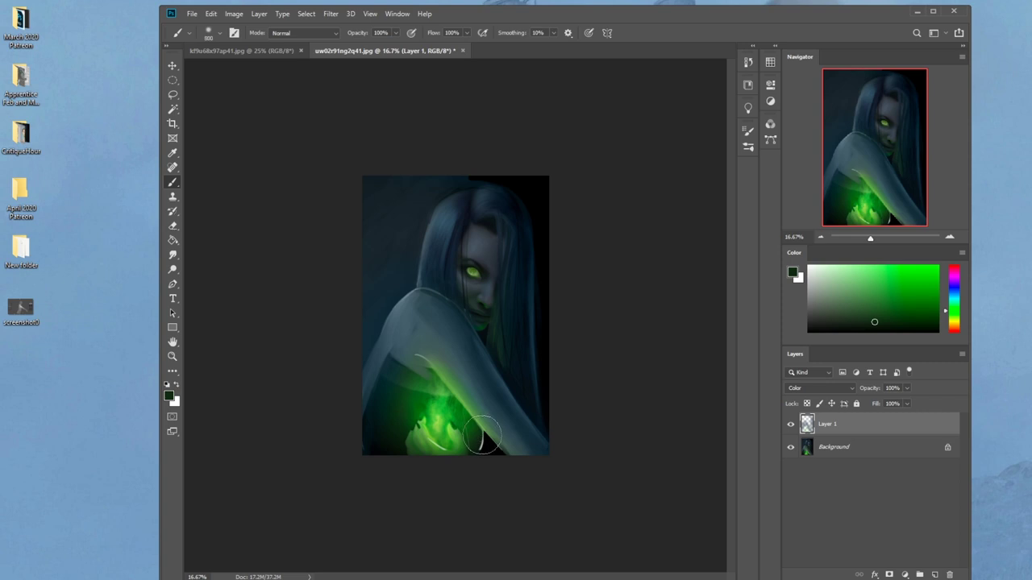
pyautogui.click(321, 33)
pyautogui.click(333, 47)
pyautogui.rightClick(830, 426)
pyautogui.click(855, 439)
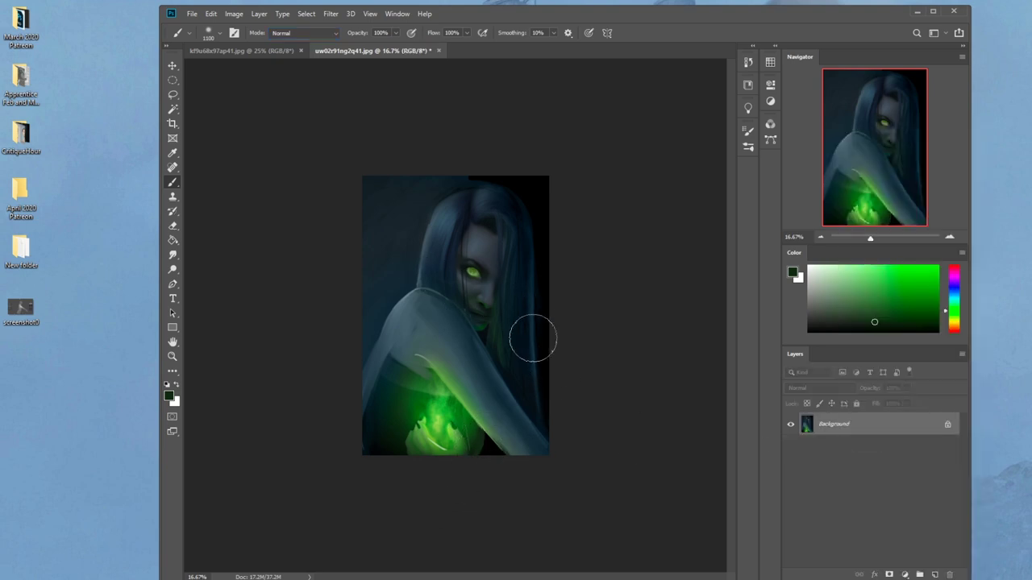
# - Clear the selection and load the 80 px dry-oil brush preset
pyautogui.keyDown('alt'); pyautogui.click(472, 435); pyautogui.keyUp('alt')
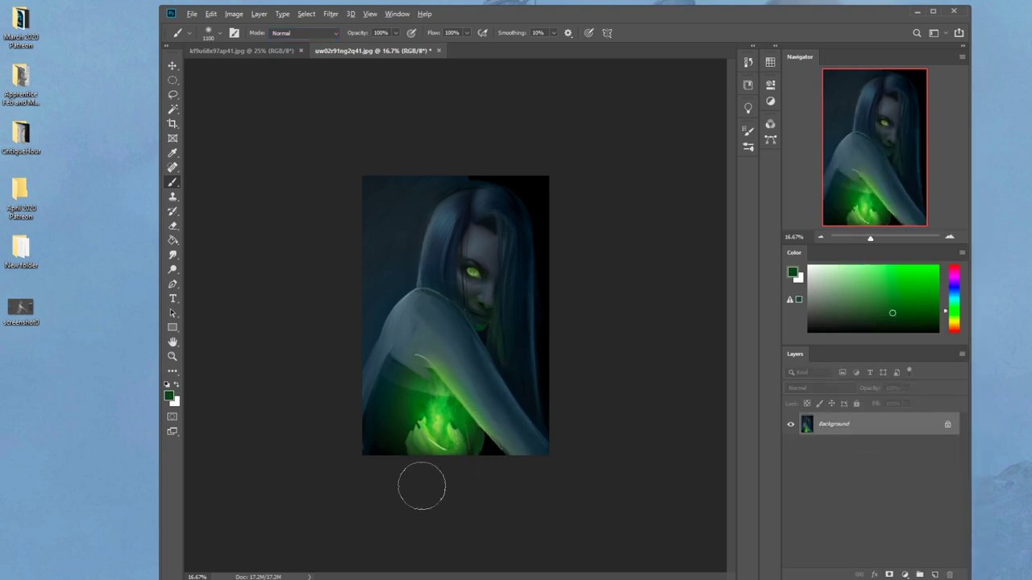
pyautogui.press('m')
pyautogui.rightClick(489, 377)
pyautogui.click(516, 388)
pyautogui.click(173, 254)
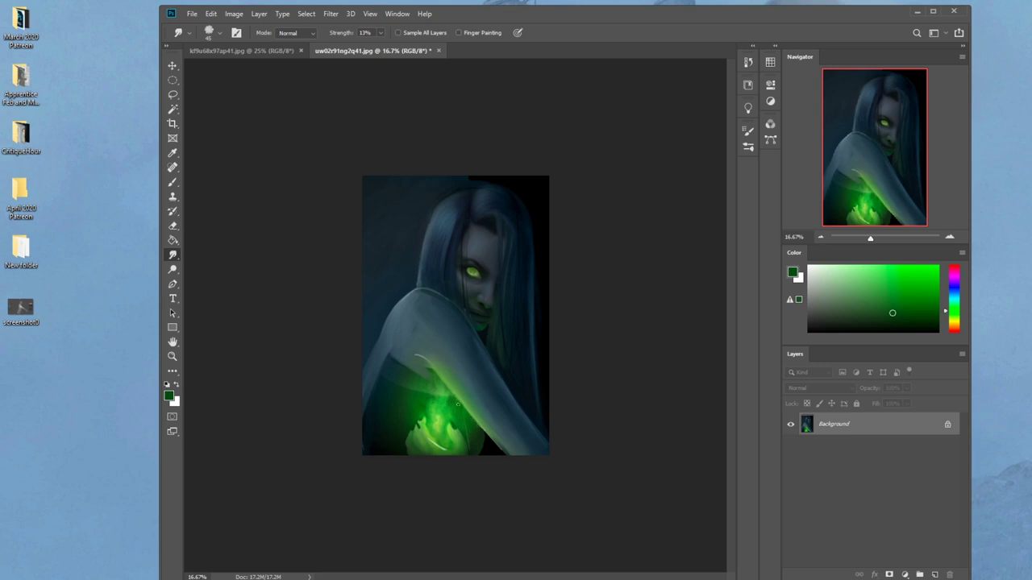
pyautogui.press('b')
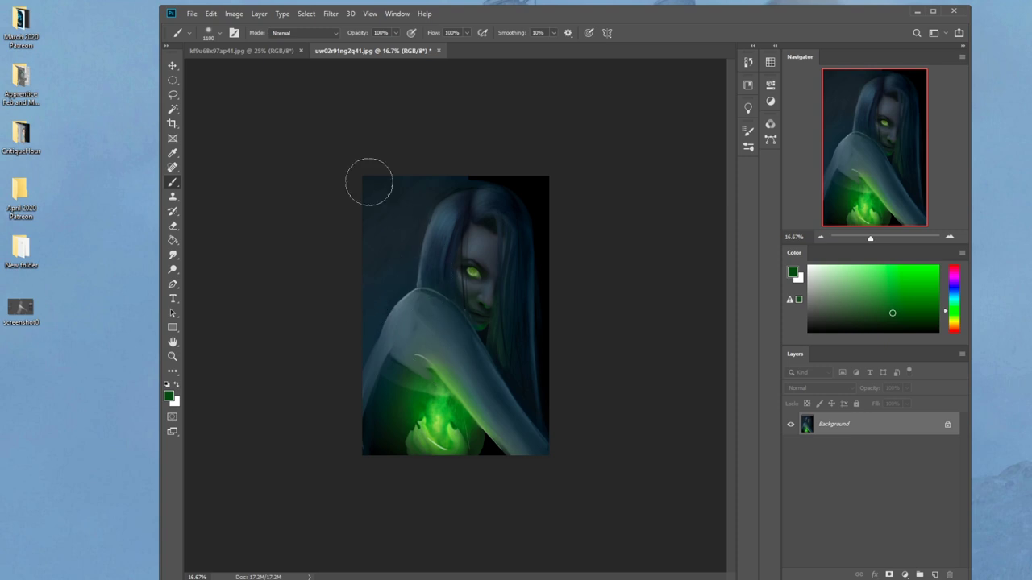
pyautogui.rightClick(436, 287)
pyautogui.click(491, 437)
pyautogui.click(679, 223)
pyautogui.press(']')
# - In Normal mode, sample dark blue-greys from the shoulder and paint over it
pyautogui.click(323, 32)
pyautogui.click(377, 35)
pyautogui.keyDown('alt'); pyautogui.click(429, 295); pyautogui.keyUp('alt')
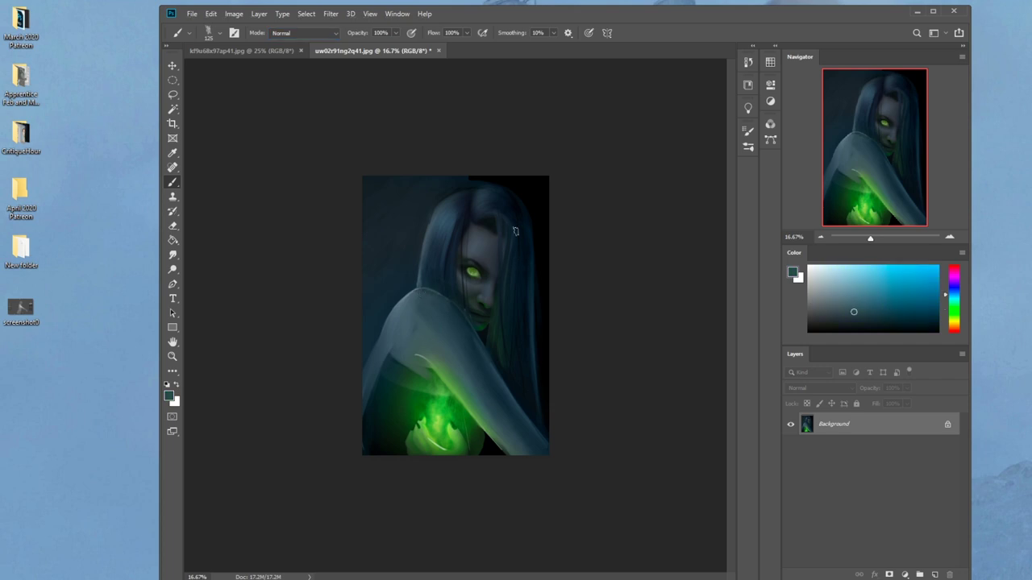
pyautogui.keyDown('alt'); pyautogui.click(411, 313); pyautogui.keyUp('alt')
pyautogui.keyDown('alt'); pyautogui.click(397, 321); pyautogui.keyUp('alt')
pyautogui.keyDown('alt'); pyautogui.click(390, 365); pyautogui.keyUp('alt')
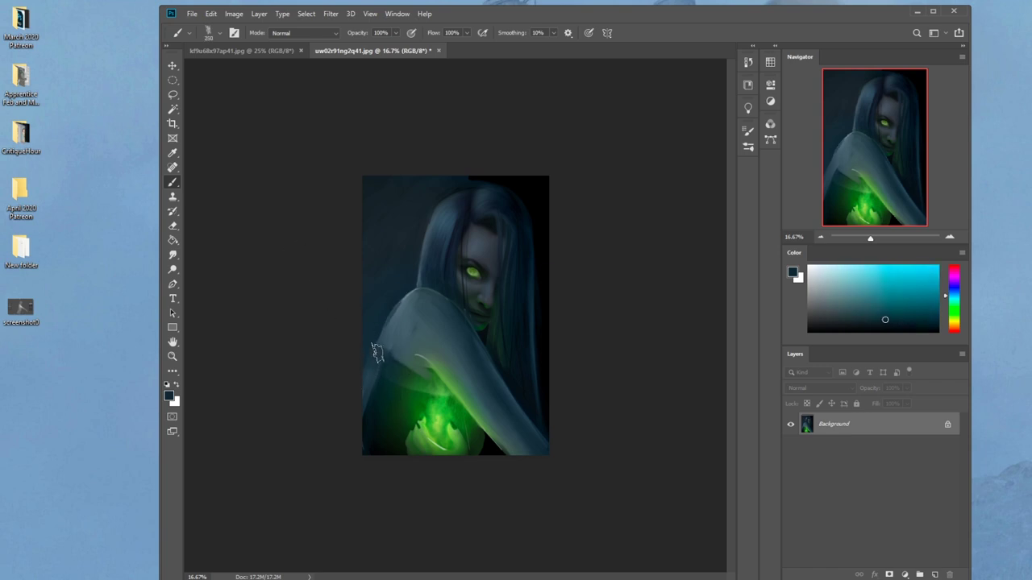
pyautogui.press('[')
pyautogui.press('[')
pyautogui.press(']')
# - Keep resampling lighter and darker shoulder tones to smooth the shoulder's form
pyautogui.keyDown('alt'); pyautogui.click(361, 408); pyautogui.keyUp('alt')
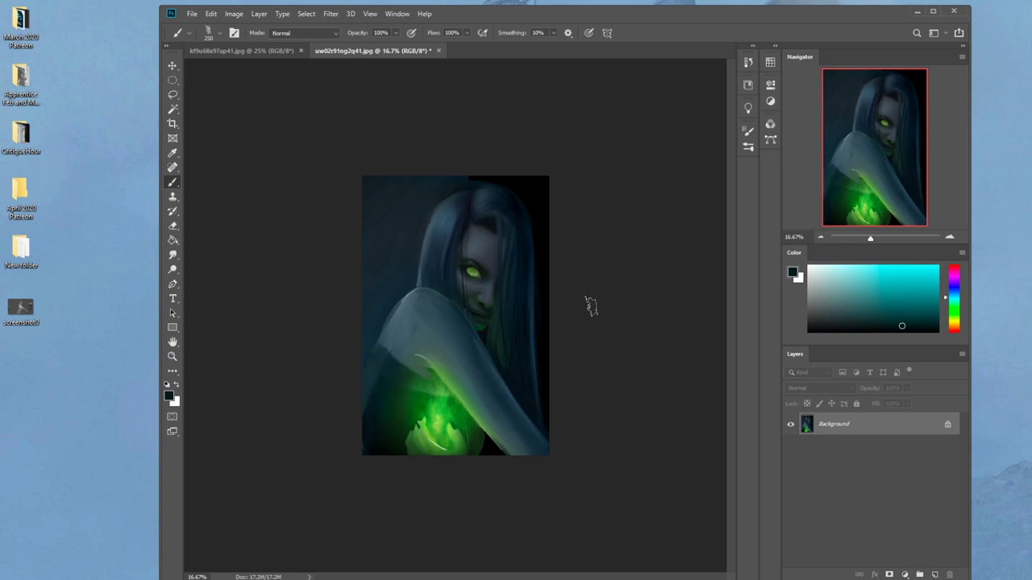
pyautogui.keyDown('alt'); pyautogui.click(390, 313); pyautogui.keyUp('alt')
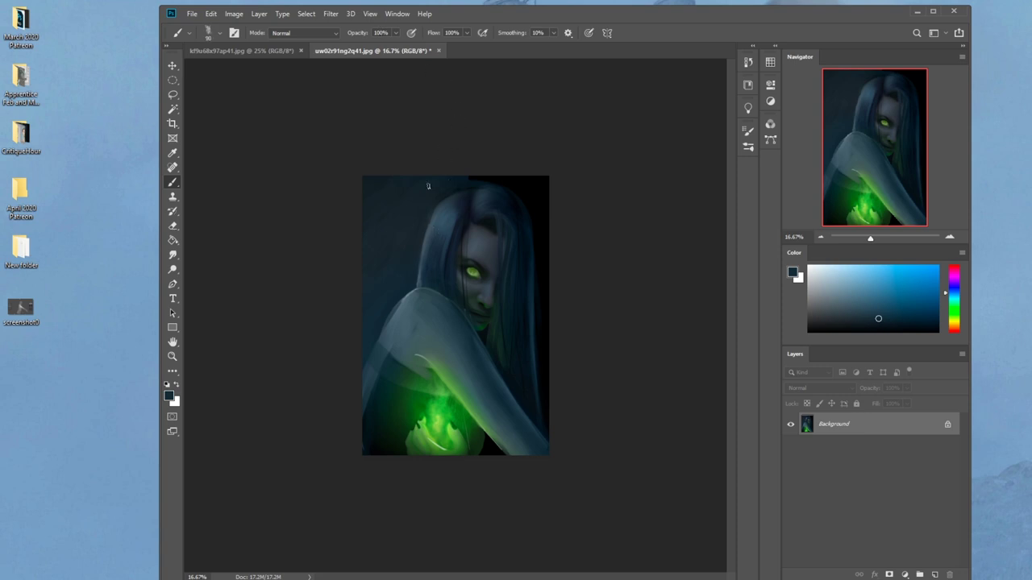
pyautogui.keyDown('alt'); pyautogui.click(396, 316); pyautogui.keyUp('alt')
pyautogui.keyDown('alt'); pyautogui.click(406, 288); pyautogui.keyUp('alt')
pyautogui.keyDown('alt'); pyautogui.click(422, 283); pyautogui.keyUp('alt')
pyautogui.keyDown('alt'); pyautogui.click(431, 286); pyautogui.keyUp('alt')
pyautogui.keyDown('alt'); pyautogui.click(437, 347); pyautogui.keyUp('alt')
pyautogui.keyDown('alt'); pyautogui.click(491, 367); pyautogui.keyUp('alt')
pyautogui.keyDown('alt'); pyautogui.click(469, 345); pyautogui.keyUp('alt')
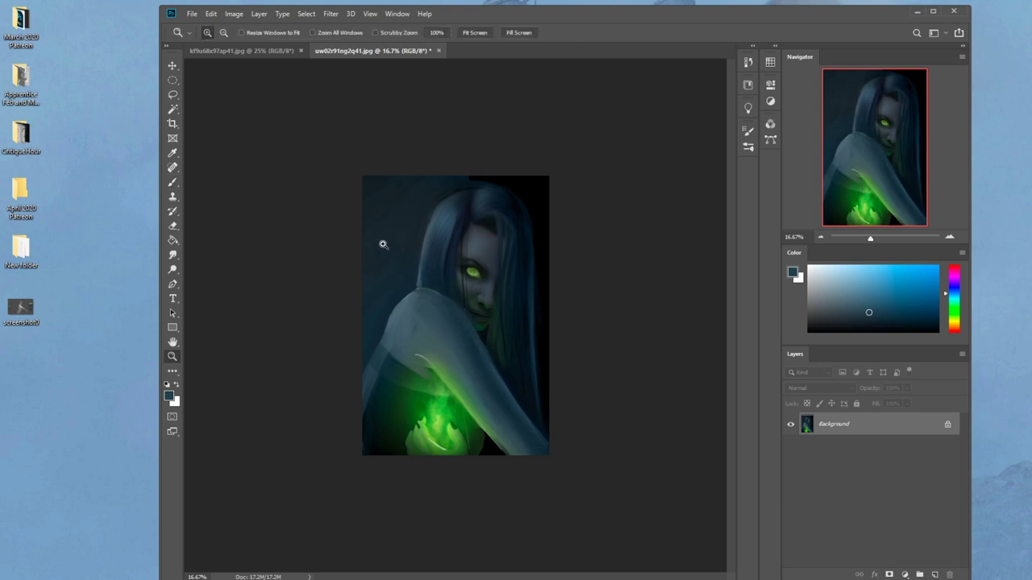
pyautogui.scroll(5, 475, 331)
# - Pick a near-black colour, set the brush to Darken mode, and sample a dark tone from the face
pyautogui.keyDown('alt'); pyautogui.click(407, 187); pyautogui.keyUp('alt')
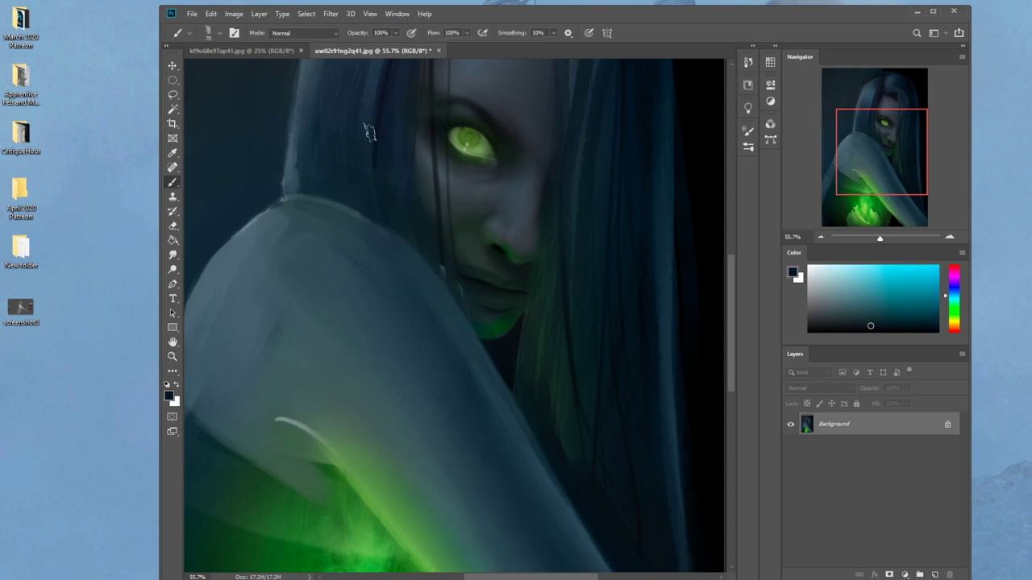
pyautogui.click(302, 33)
pyautogui.click(298, 56)
pyautogui.keyDown('alt'); pyautogui.click(594, 296); pyautogui.keyUp('alt')
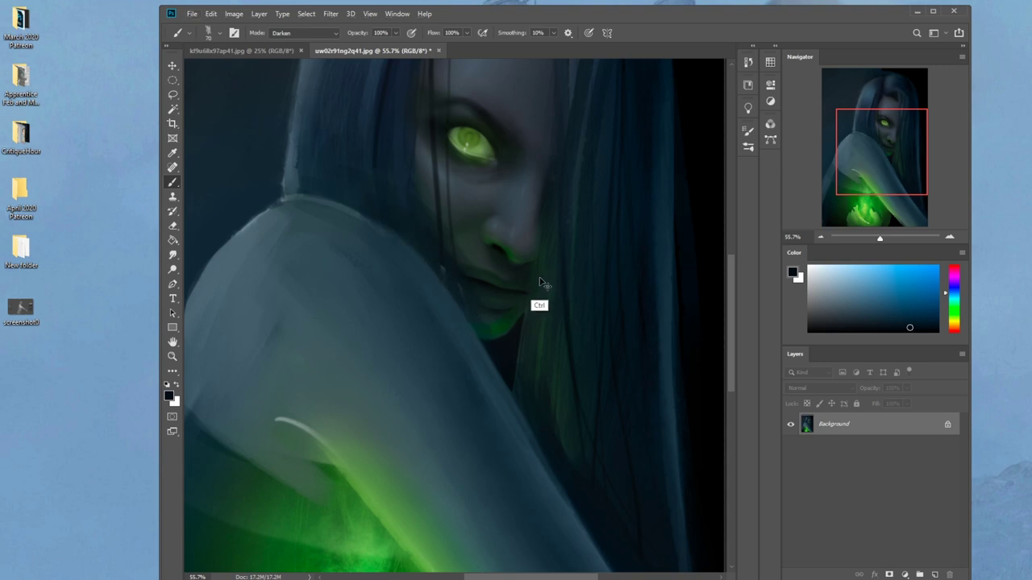
pyautogui.hotkey('ctrl', '-')
pyautogui.hotkey('ctrl', '-')
pyautogui.hotkey('ctrl', '-')
pyautogui.hotkey('ctrl', '-')
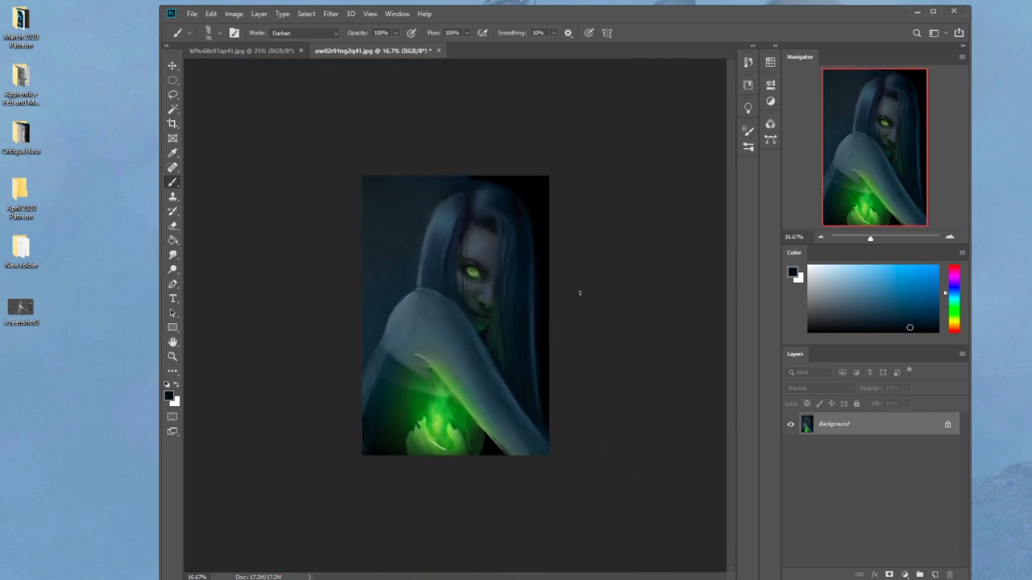
# - Try the Smudge tool and a small lasso near the hand, then sample its green
pyautogui.click(172, 255)
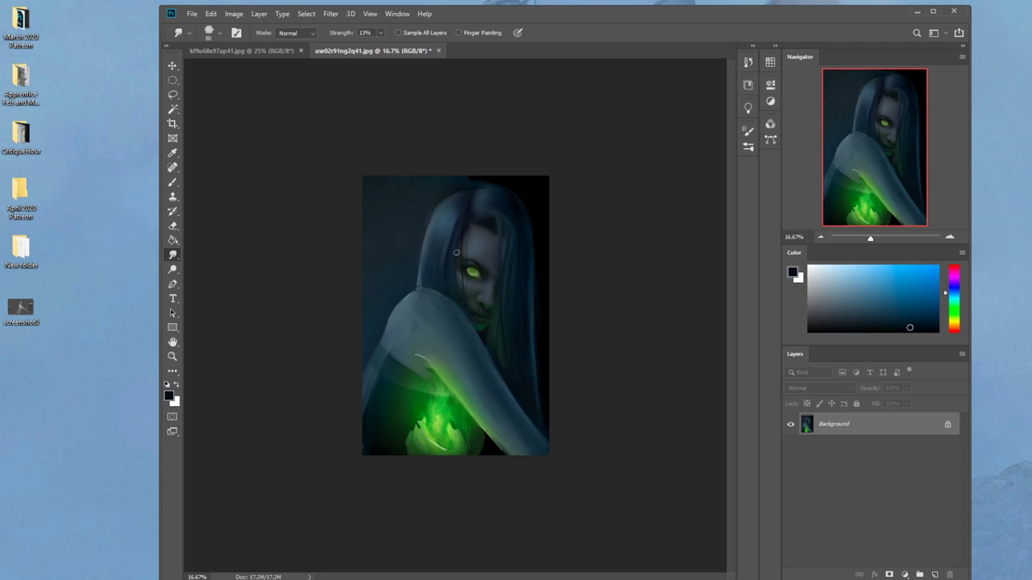
pyautogui.scroll(-2, 593, 363)
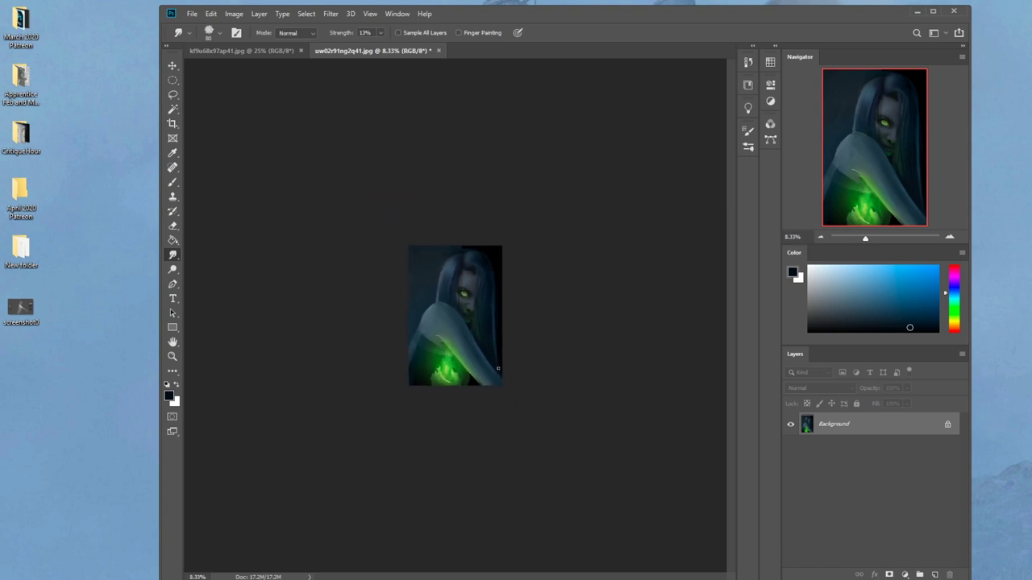
pyautogui.press('l')
pyautogui.moveTo(470, 373)
pyautogui.mouseDown()
pyautogui.moveTo(490, 398)
pyautogui.moveTo(477, 377)
pyautogui.mouseUp()
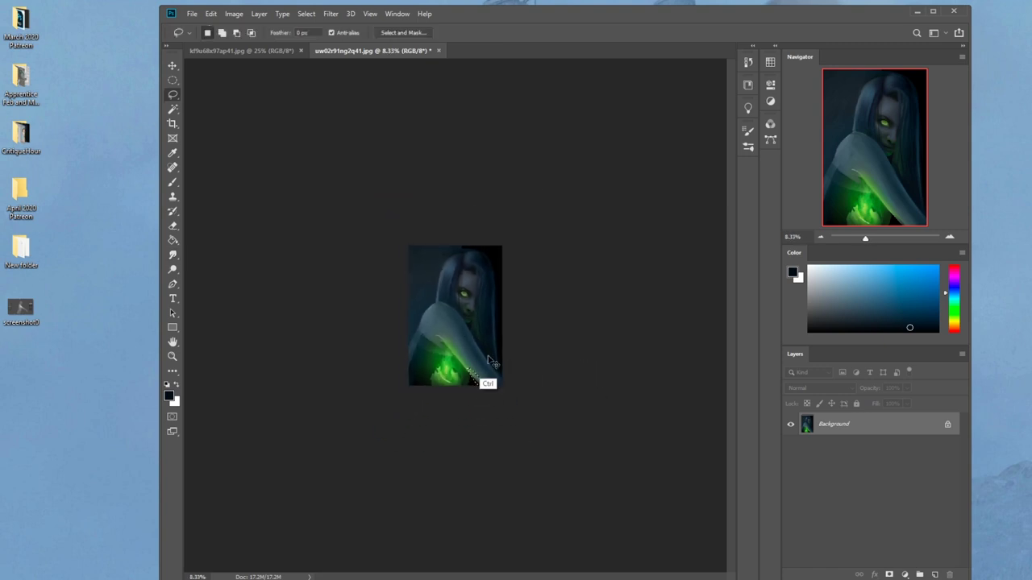
pyautogui.hotkey('ctrl', 'd')
pyautogui.press('b')
pyautogui.keyDown('alt'); pyautogui.click(474, 369); pyautogui.keyUp('alt')
# - Return the brush to Normal mode at size 250 and reset colours to black and white
pyautogui.click(307, 39)
pyautogui.click(307, 39)
pyautogui.rightClick(445, 294)
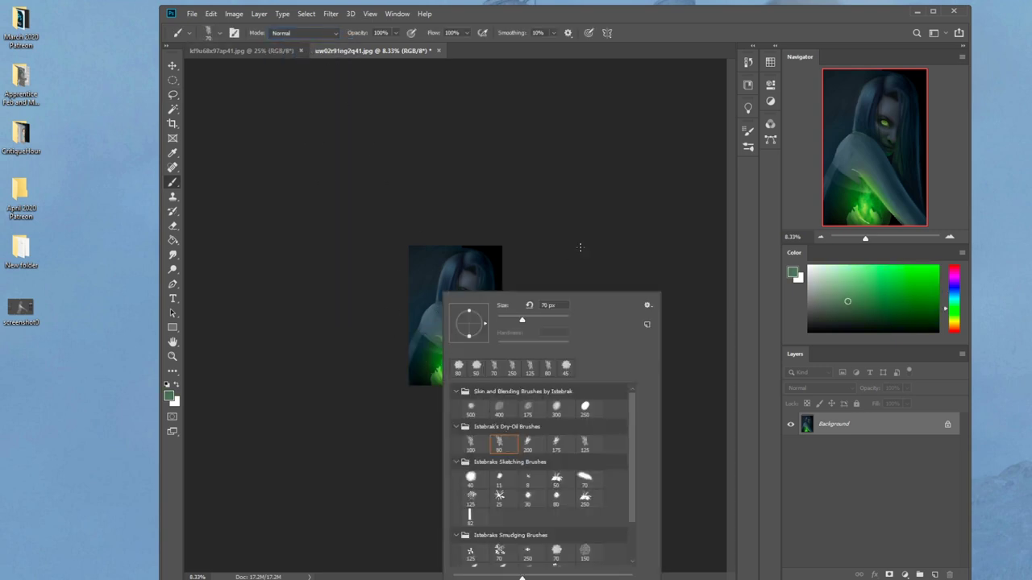
pyautogui.press('Escape')
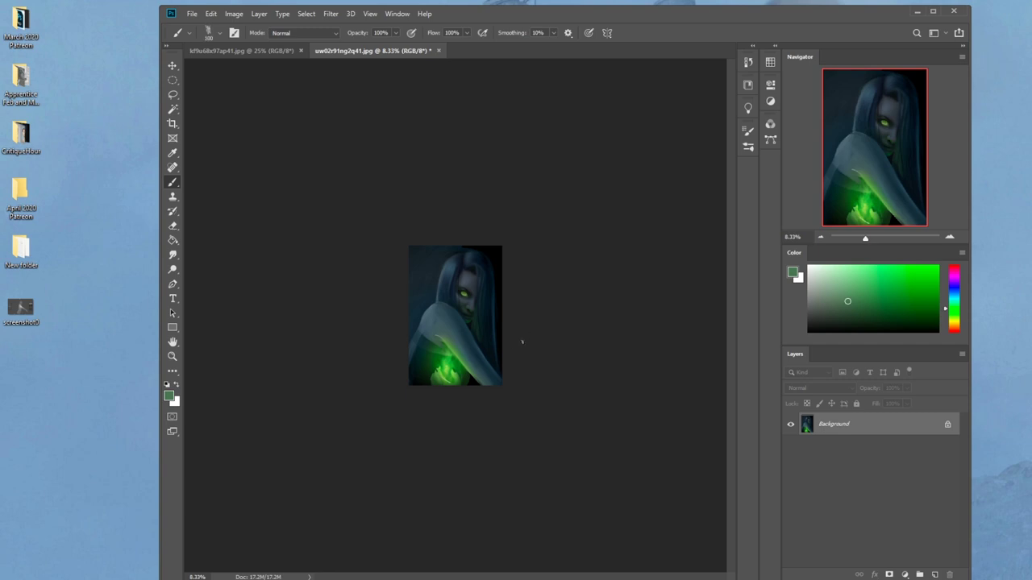
pyautogui.press('[')
pyautogui.press('[')
pyautogui.click(305, 33)
pyautogui.click(292, 42)
pyautogui.press('d')
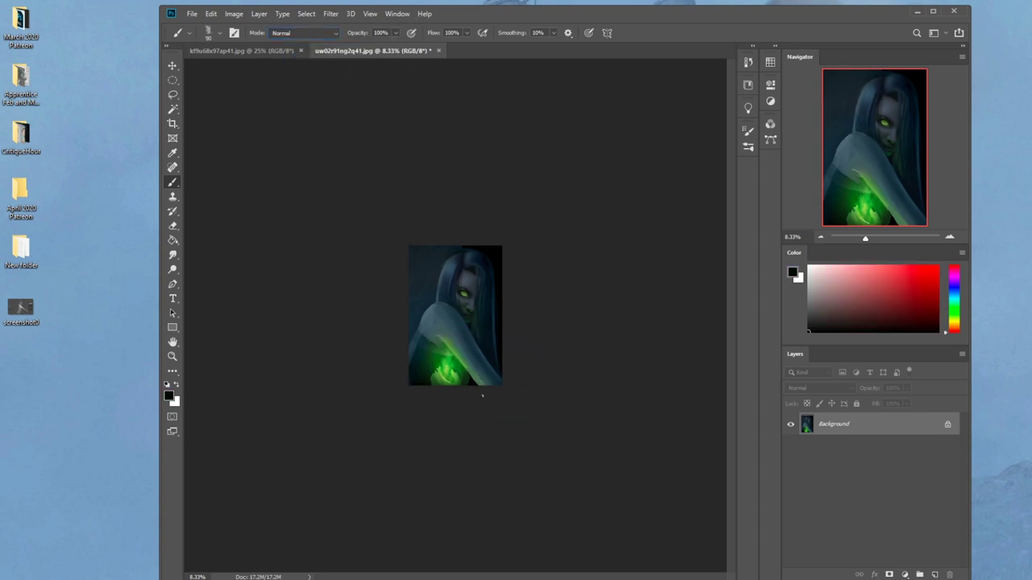
# - Smudge briefly, then sample a dark blue from the portrait and check brush opacity
pyautogui.click(173, 255)
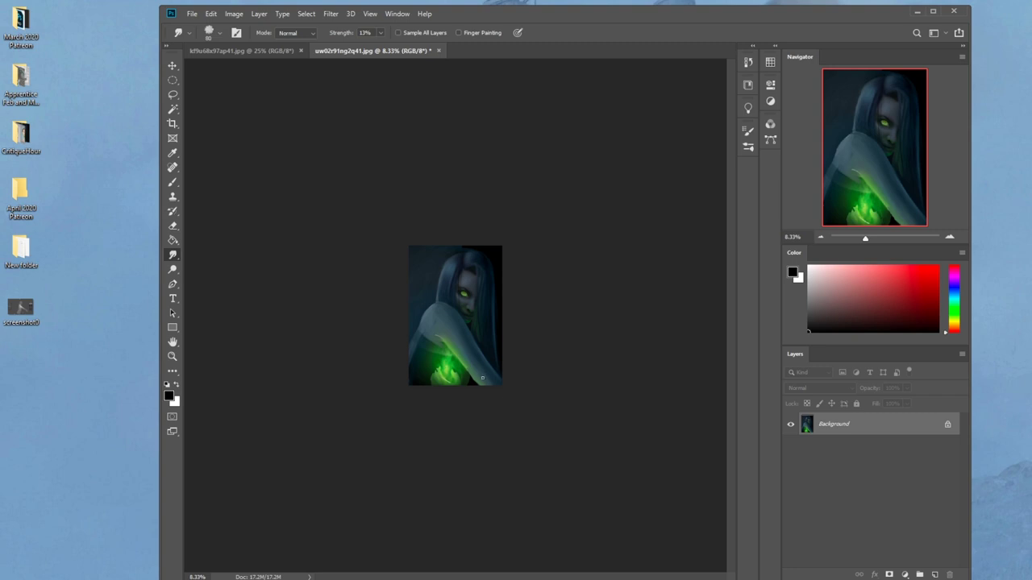
pyautogui.press('b')
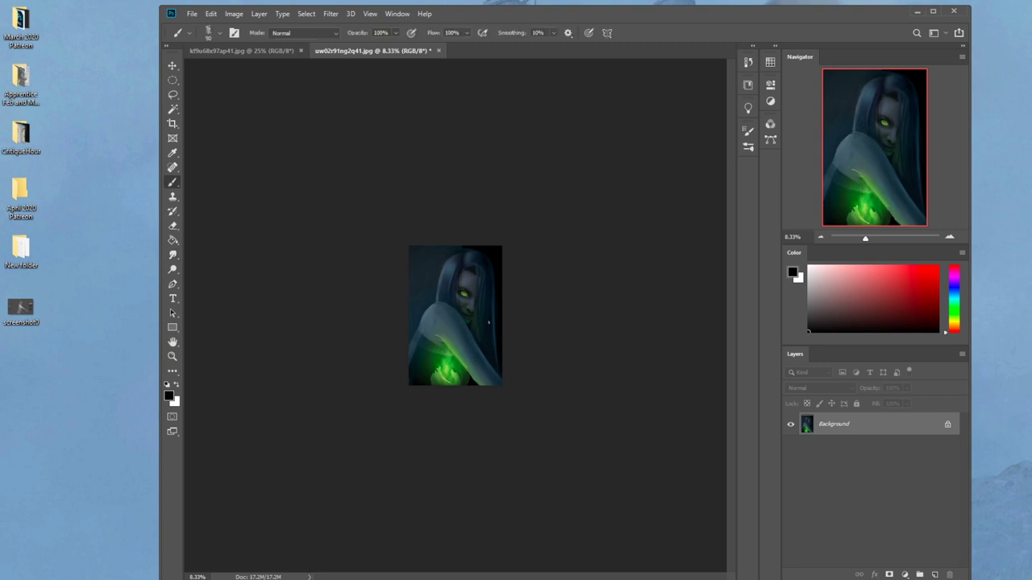
pyautogui.keyDown('alt'); pyautogui.click(492, 362); pyautogui.keyUp('alt')
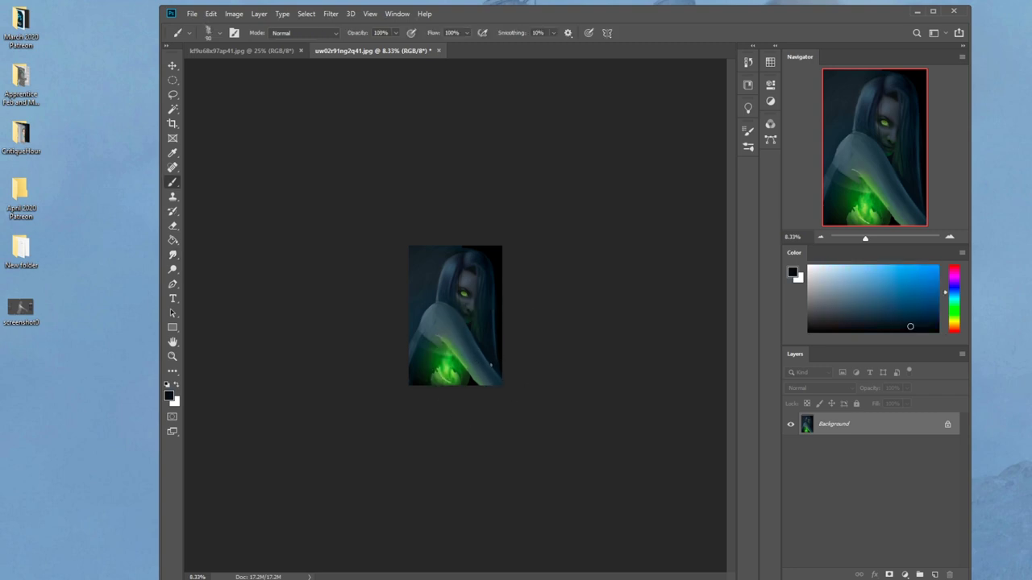
pyautogui.click(395, 33)
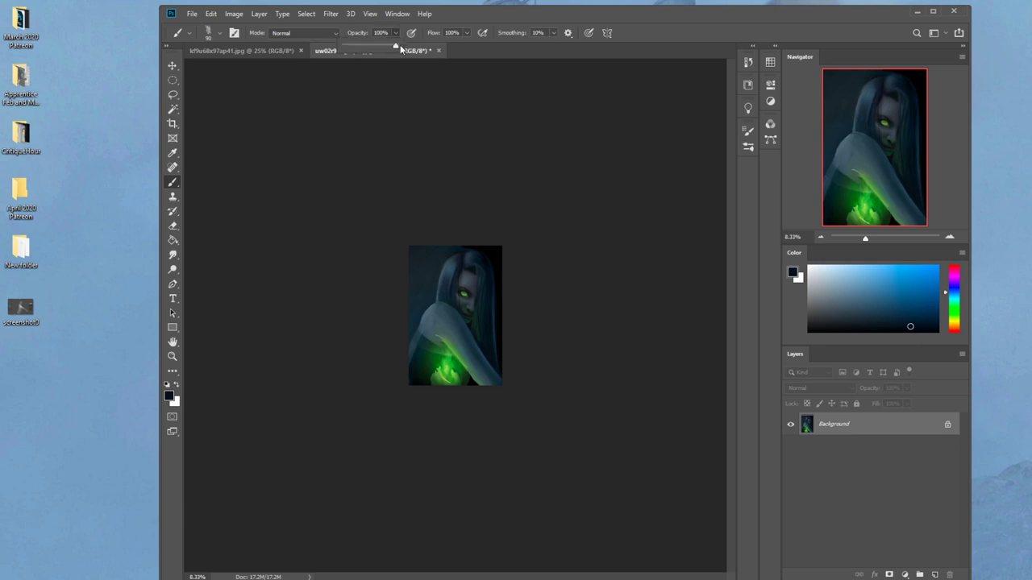
pyautogui.keyDown('alt'); pyautogui.click(490, 361); pyautogui.keyUp('alt')
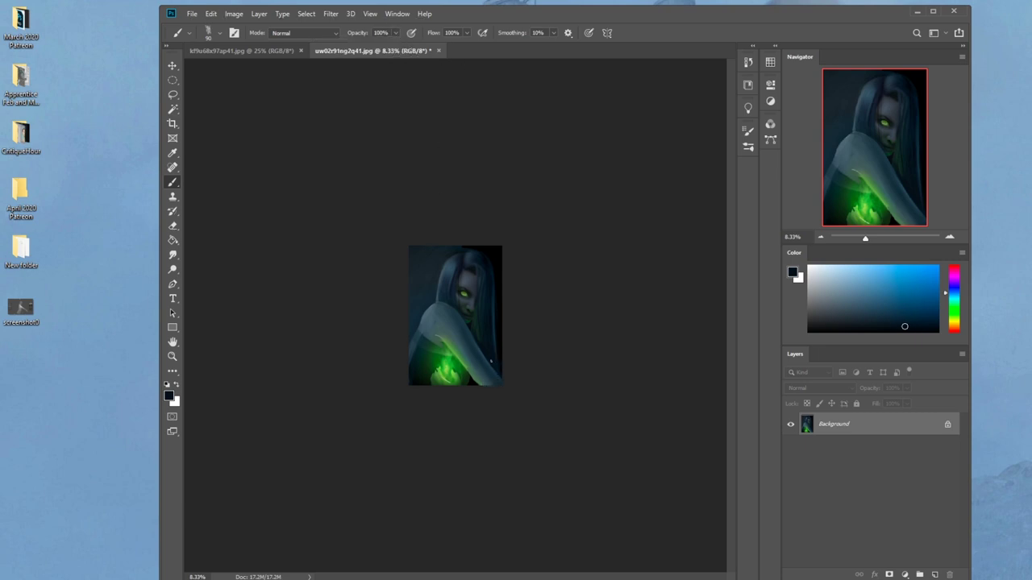
# - Dismiss the selection options and sample dark blue tones near the woman's head
pyautogui.press('m')
pyautogui.rightClick(447, 337)
pyautogui.press('Escape')
pyautogui.press('b')
pyautogui.keyDown('alt'); pyautogui.click(492, 341); pyautogui.keyUp('alt')
pyautogui.press('d')
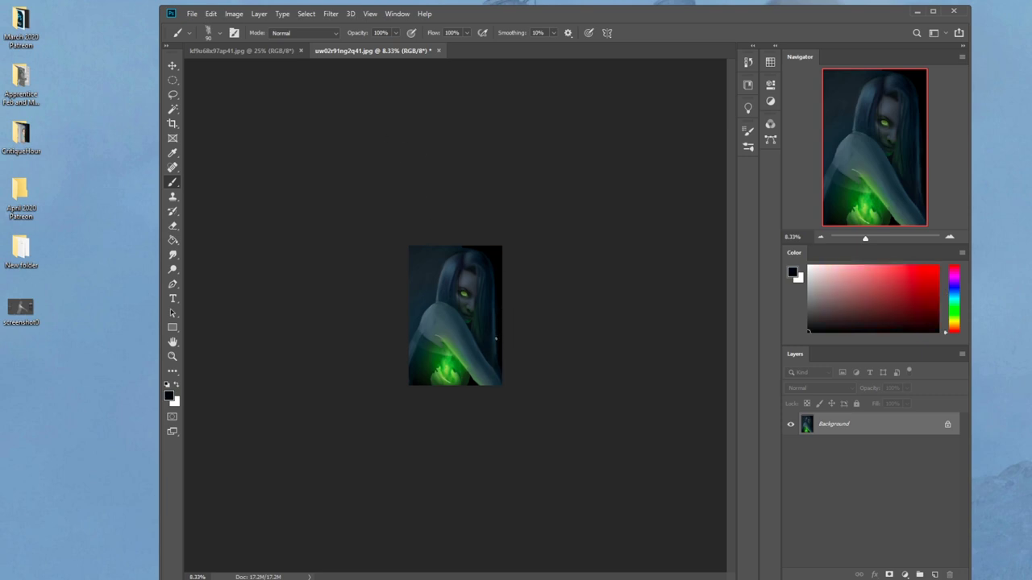
pyautogui.keyDown('alt'); pyautogui.click(457, 314); pyautogui.keyUp('alt')
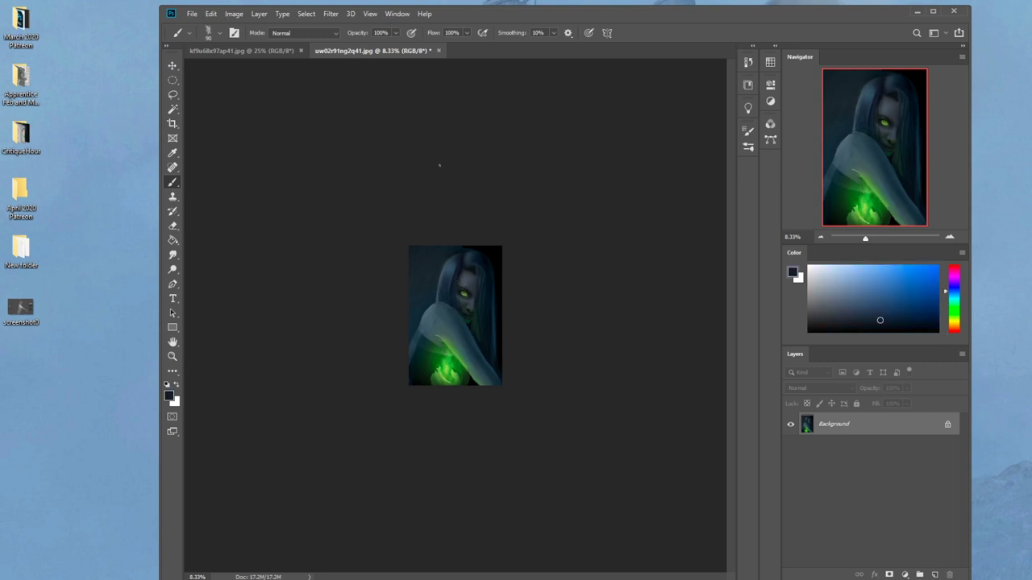
pyautogui.keyDown('alt'); pyautogui.click(460, 271); pyautogui.keyUp('alt')
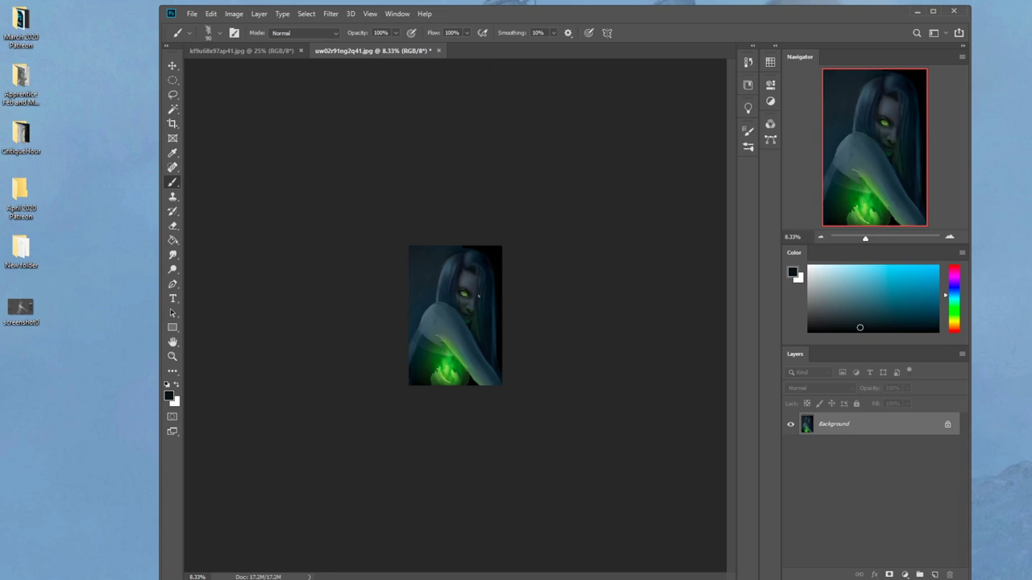
# - Enlarge the brush to about 3800 px in Darken mode and sweep black over the top-left corner
pyautogui.rightClick(479, 295)
pyautogui.moveTo(568, 321); pyautogui.dragTo(583, 322)
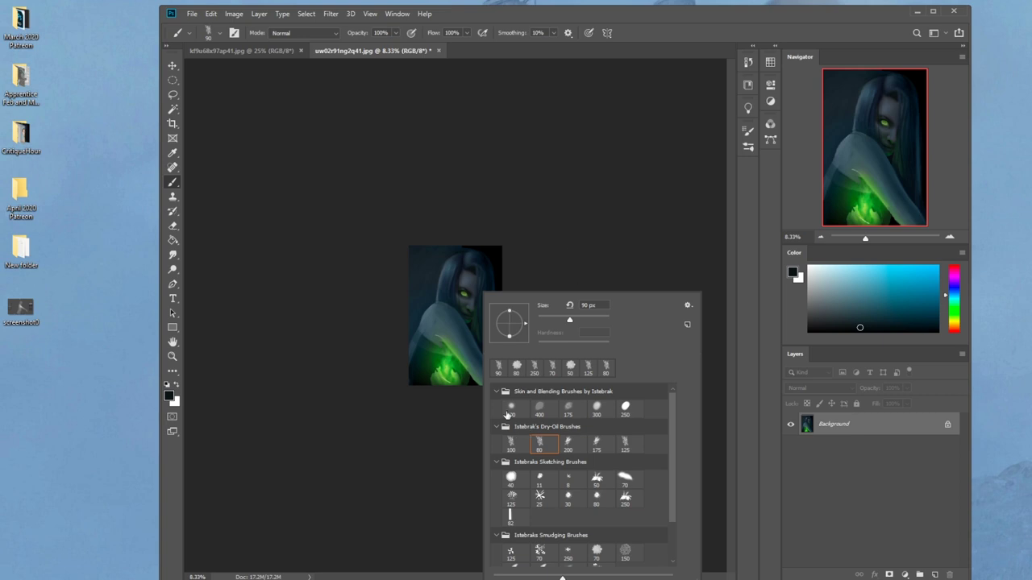
pyautogui.press('Return')
pyautogui.press(']')
pyautogui.press(']')
pyautogui.press(']')
pyautogui.press(']')
pyautogui.press(']')
pyautogui.press(']')
pyautogui.press(']')
pyautogui.press(']')
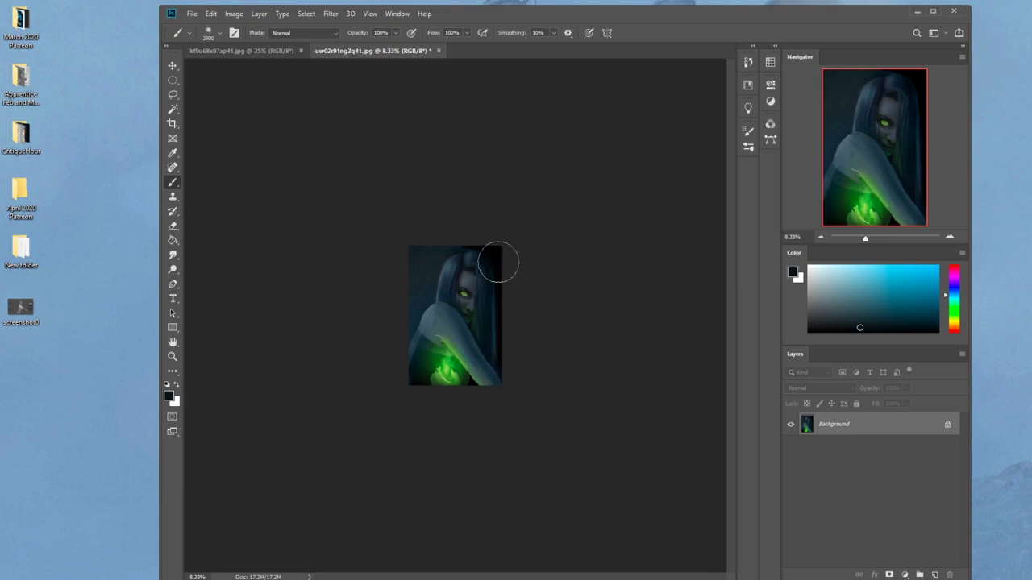
pyautogui.click(309, 34)
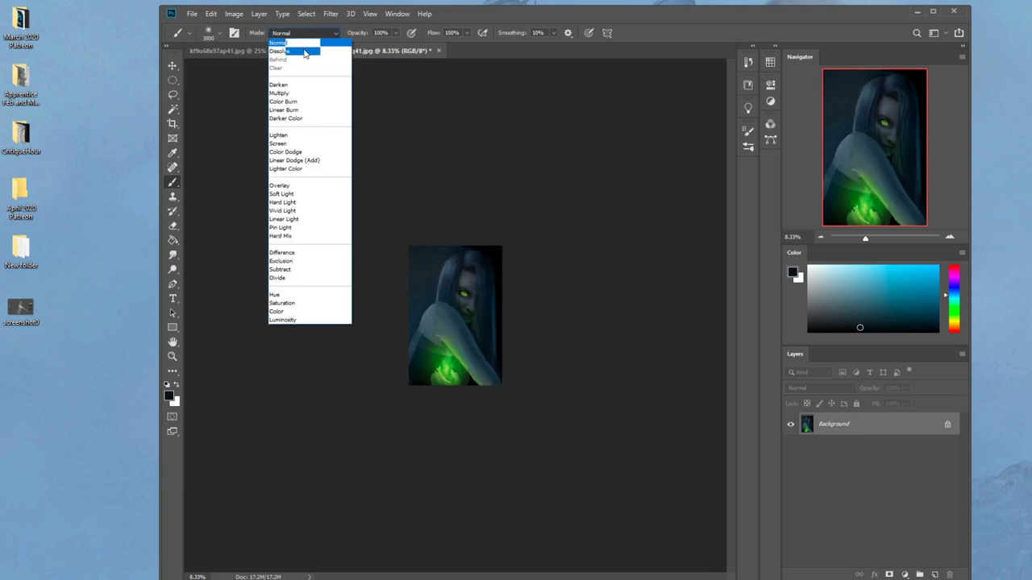
pyautogui.click(300, 91)
pyautogui.moveTo(468, 246)
pyautogui.mouseDown()
pyautogui.moveTo(417, 273)
pyautogui.moveTo(394, 327)
pyautogui.mouseUp()
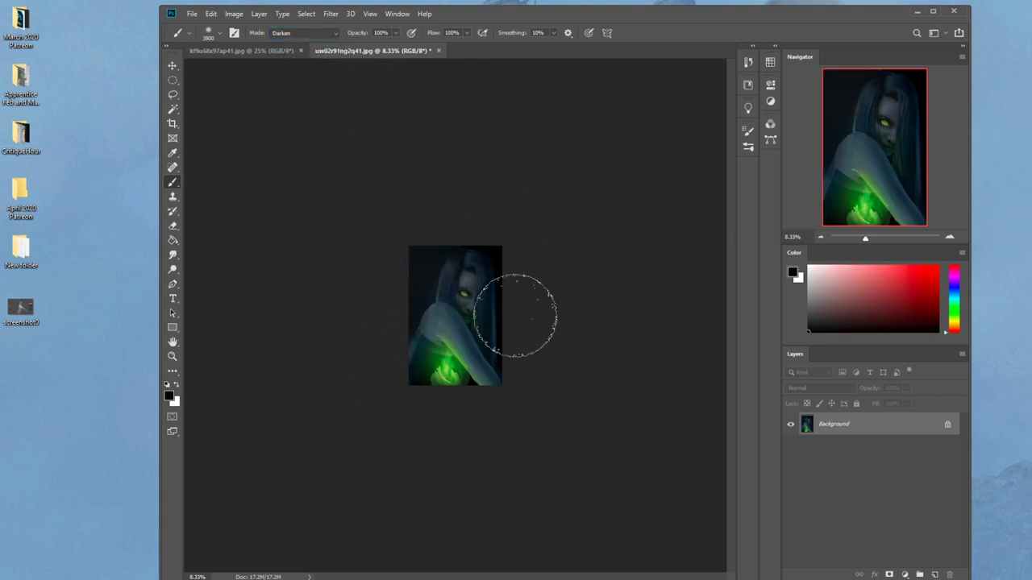
pyautogui.hotkey('ctrl', '+')
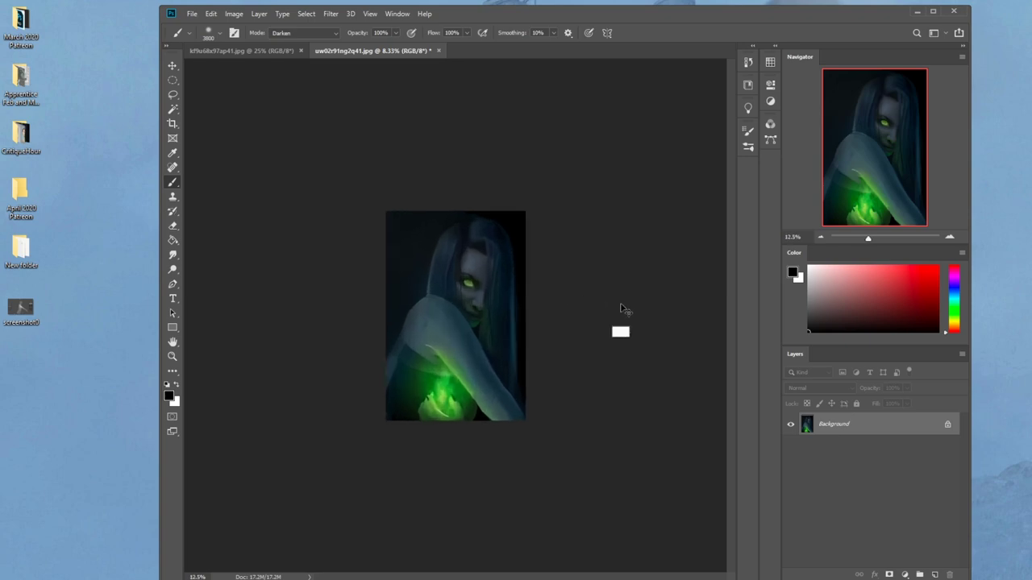
pyautogui.hotkey('ctrl', '+')
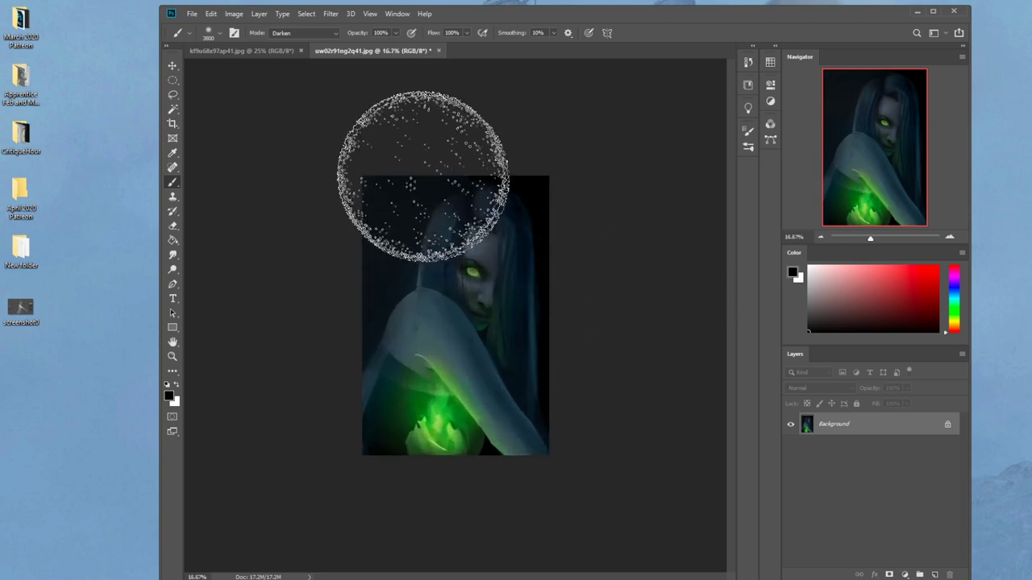
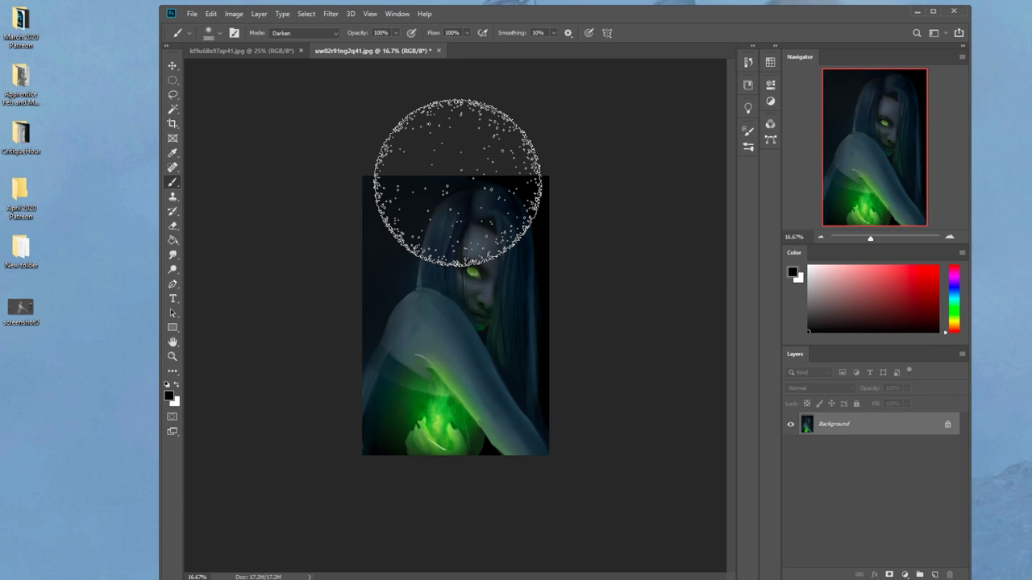
# - Set up a white 30 px sketching brush in Normal blend mode
pyautogui.click(172, 255)
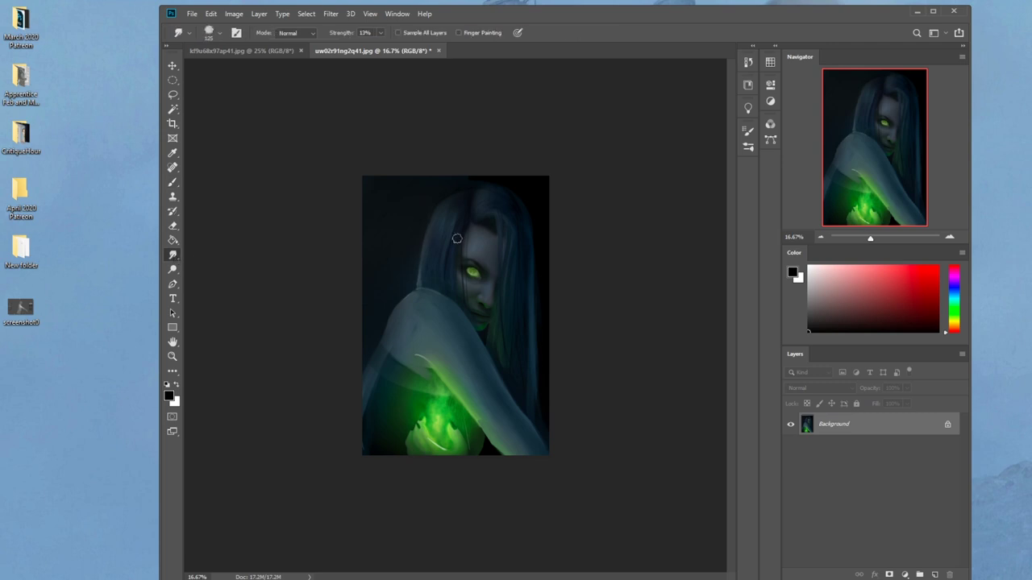
pyautogui.press('b')
pyautogui.click(817, 275)
pyautogui.press('x')
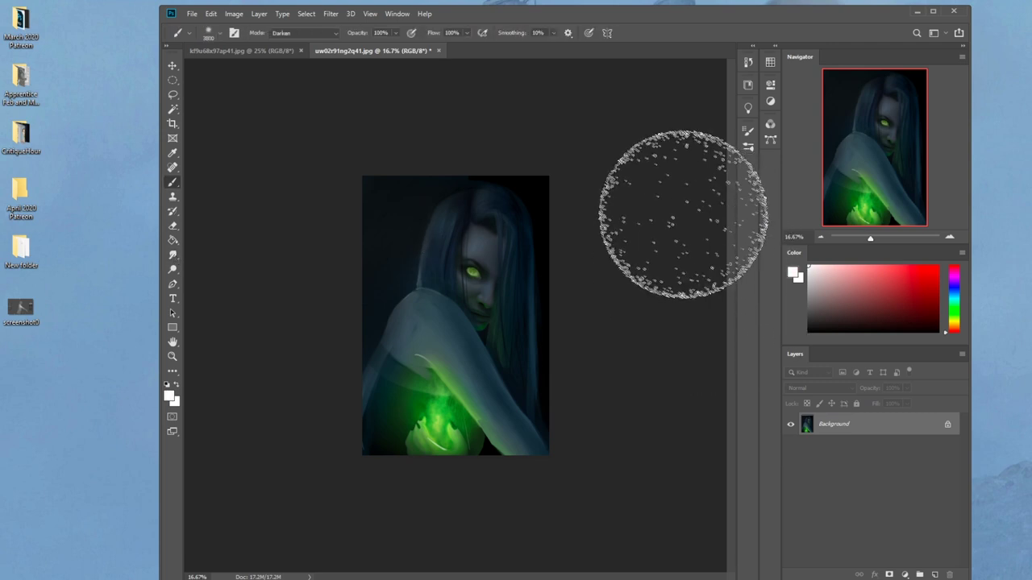
pyautogui.rightClick(346, 246)
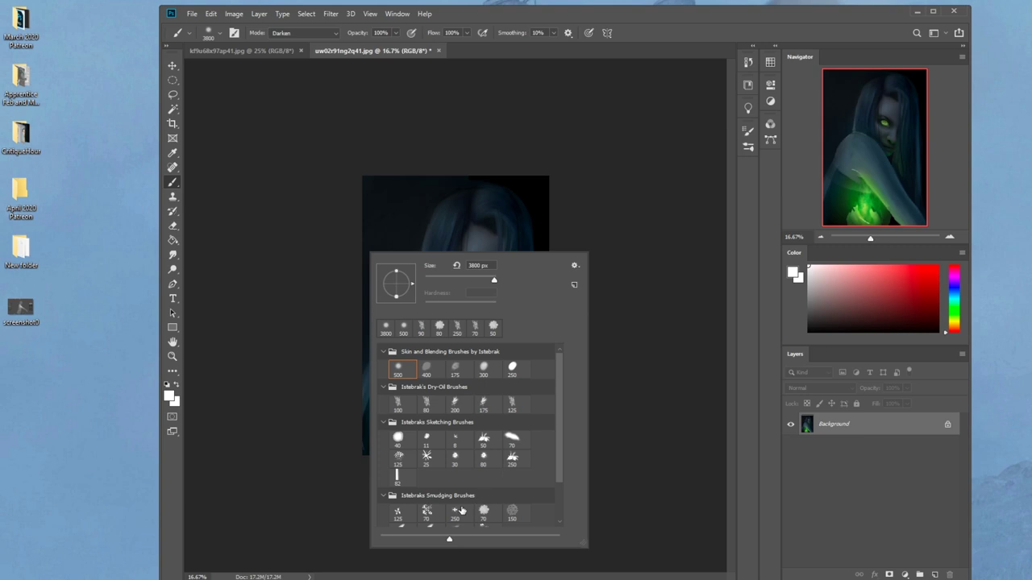
pyautogui.click(455, 458)
pyautogui.click(653, 345)
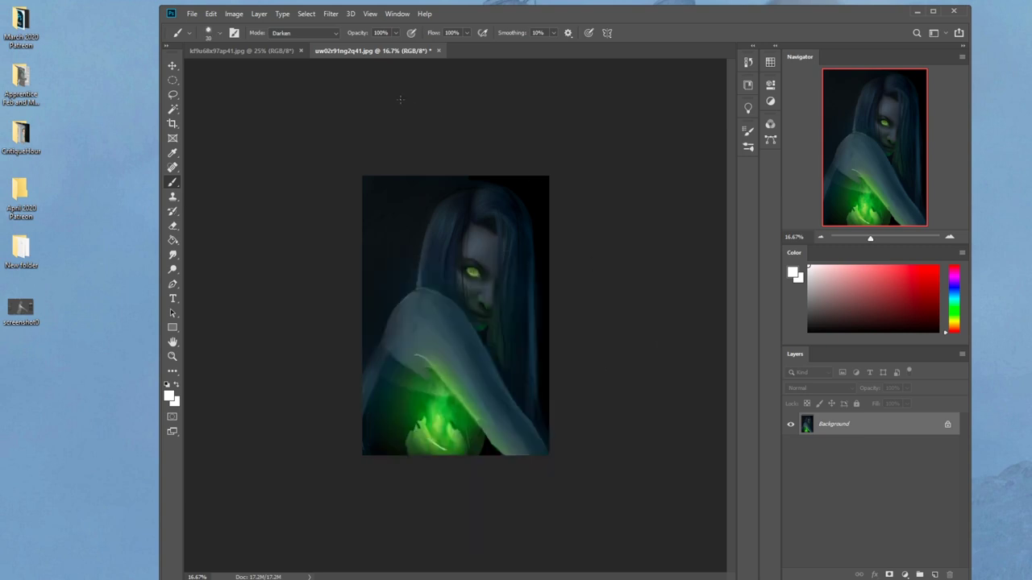
pyautogui.click(325, 34)
pyautogui.click(318, 38)
# - Sketch a white box with a cup shape inside it in the canvas's top-left corner
pyautogui.moveTo(386, 189); pyautogui.dragTo(386, 236)
pyautogui.moveTo(386, 189)
pyautogui.mouseDown()
pyautogui.moveTo(458, 187)
pyautogui.moveTo(462, 237)
pyautogui.moveTo(386, 236)
pyautogui.mouseUp()
pyautogui.moveTo(433, 202)
pyautogui.mouseDown()
pyautogui.moveTo(404, 217)
pyautogui.moveTo(434, 218)
pyautogui.moveTo(438, 194)
pyautogui.moveTo(446, 225)
pyautogui.moveTo(405, 211)
pyautogui.moveTo(417, 225)
pyautogui.moveTo(458, 219)
pyautogui.moveTo(422, 211)
pyautogui.mouseUp()
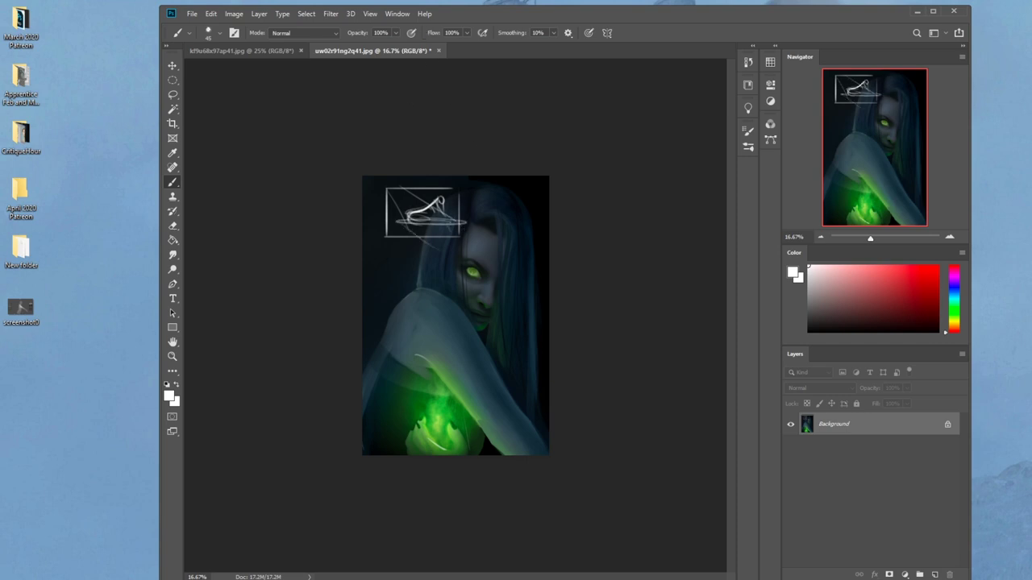
# - Add a small box outline and a large white loop around the figure, then undo them
pyautogui.moveTo(433, 195)
pyautogui.mouseDown()
pyautogui.moveTo(433, 216)
pyautogui.moveTo(451, 194)
pyautogui.moveTo(450, 218)
pyautogui.moveTo(432, 218)
pyautogui.mouseUp()
pyautogui.moveTo(537, 188)
pyautogui.mouseDown()
pyautogui.moveTo(391, 208)
pyautogui.moveTo(486, 443)
pyautogui.moveTo(526, 250)
pyautogui.mouseUp()
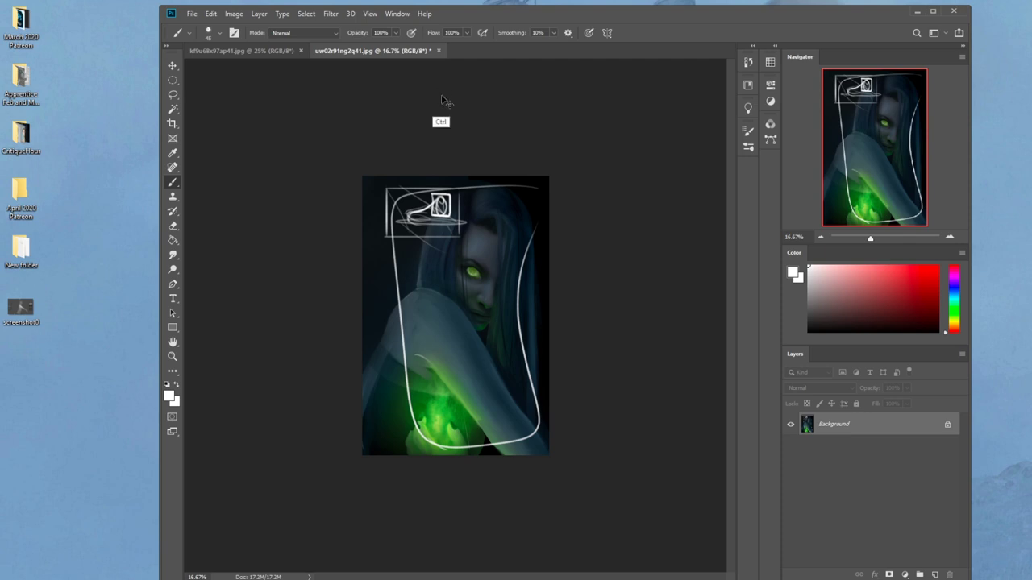
pyautogui.hotkey('ctrl', 'z')
pyautogui.hotkey('ctrl', 'z')
pyautogui.hotkey('ctrl', 'z')
pyautogui.hotkey('ctrl', 'z')
pyautogui.hotkey('ctrl', 'z')
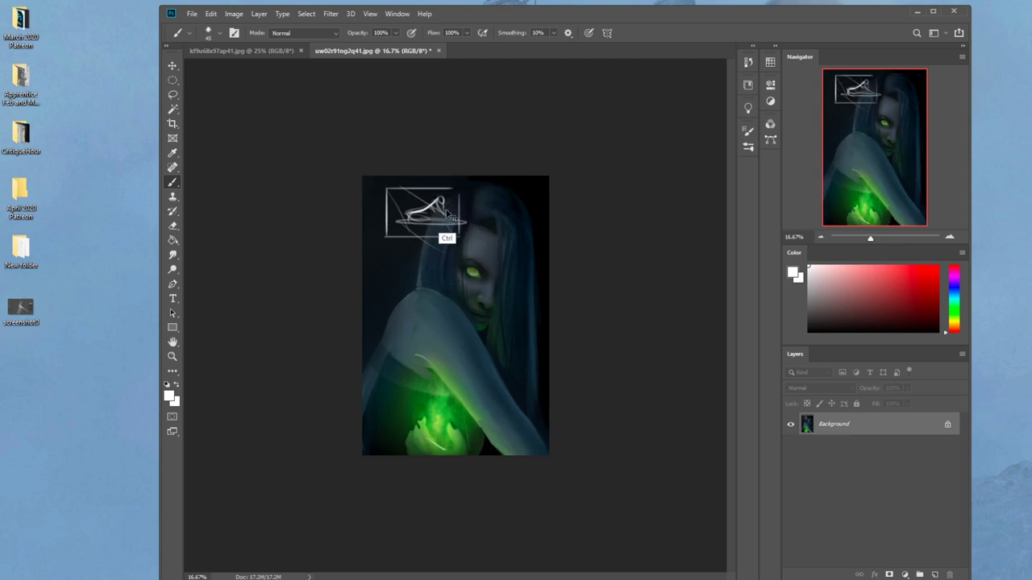
pyautogui.hotkey('ctrl', 'z')
pyautogui.hotkey('ctrl', 'z')
# - Paint a thick and then a thinner white line along the shoulder, undoing each
pyautogui.moveTo(420, 287); pyautogui.dragTo(363, 370)
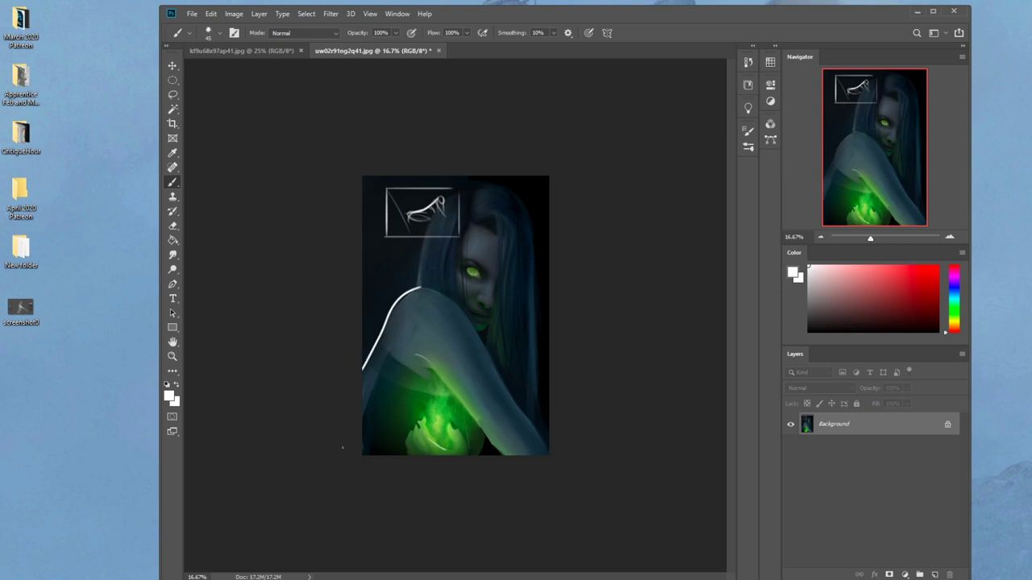
pyautogui.hotkey('ctrl', 'z')
pyautogui.moveTo(420, 288); pyautogui.dragTo(363, 390)
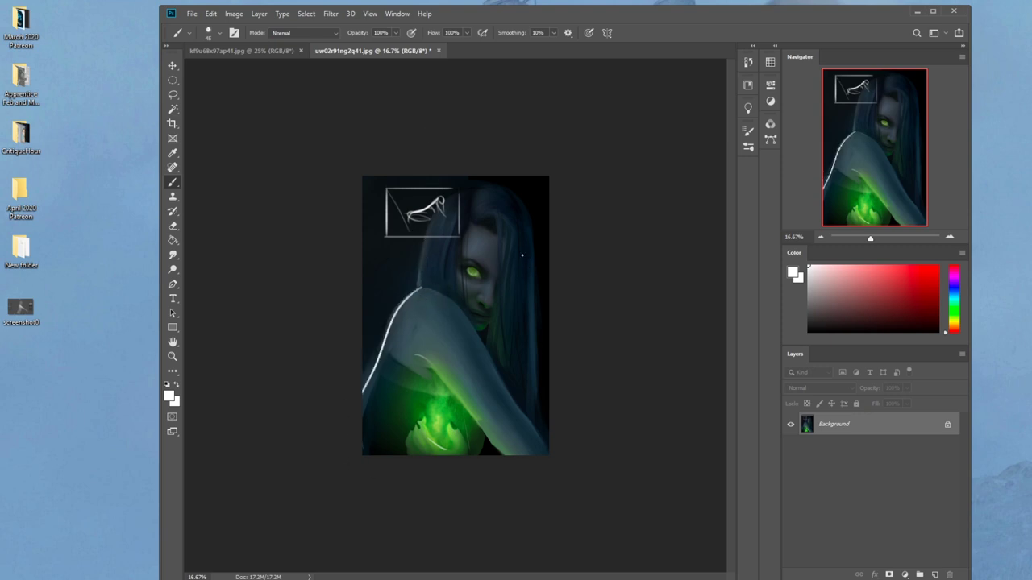
pyautogui.hotkey('ctrl', 'z')
pyautogui.hotkey('ctrl', 'z')
pyautogui.hotkey('ctrl', 'z')
pyautogui.hotkey('ctrl', 'z')
pyautogui.hotkey('ctrl', 'z')
pyautogui.hotkey('ctrl', 'z')
pyautogui.hotkey('ctrl', 'z')
pyautogui.hotkey('ctrl', 'z')
pyautogui.hotkey('ctrl', 'z')
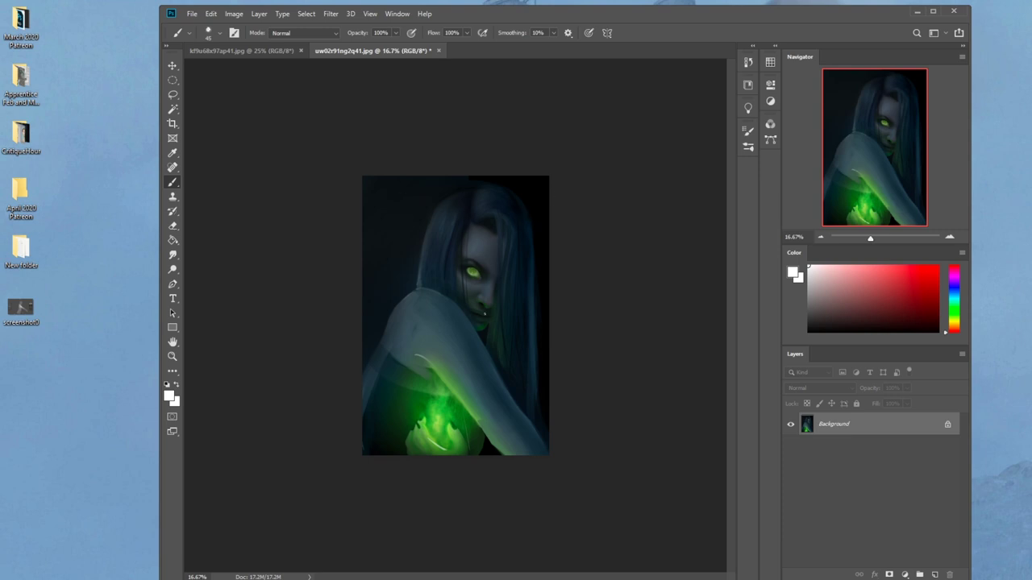
pyautogui.rightClick(483, 294)
# - Set a 3400 px soft black brush in Darken mode
pyautogui.click(524, 409)
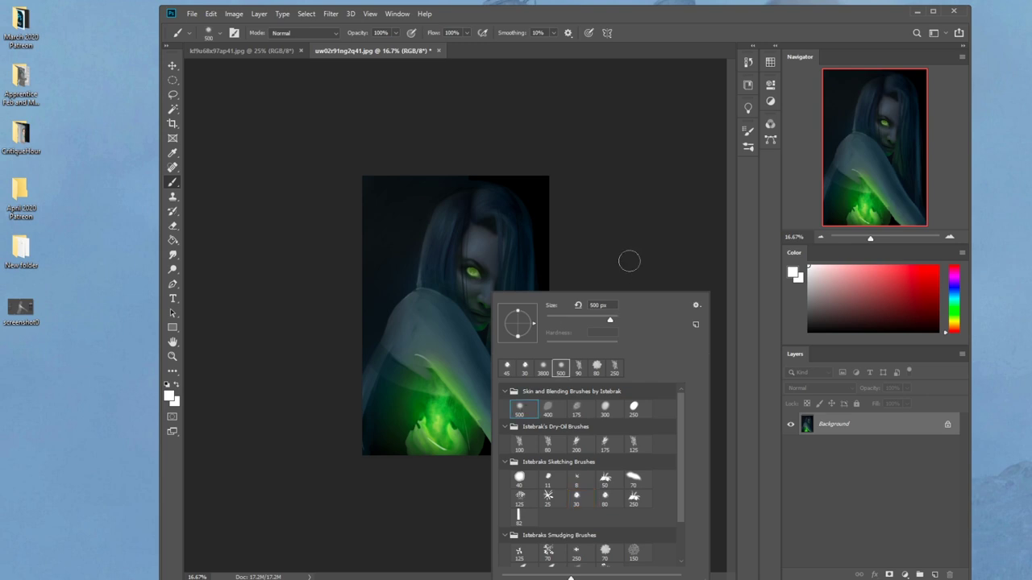
pyautogui.click(630, 237)
pyautogui.press(']')
pyautogui.press(']')
pyautogui.press(']')
pyautogui.press(']')
pyautogui.press(']')
pyautogui.press(']')
pyautogui.press(']')
pyautogui.press(']')
pyautogui.press(']')
pyautogui.press(']')
pyautogui.press(']')
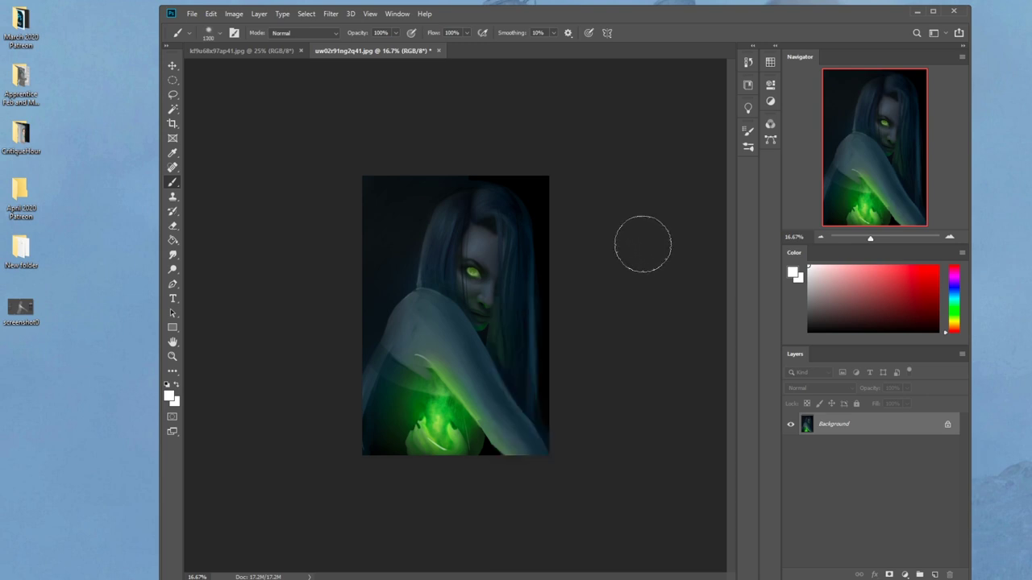
pyautogui.press(']')
pyautogui.press(']')
pyautogui.press(']')
pyautogui.press(']')
pyautogui.press(']')
pyautogui.press(']')
pyautogui.press(']')
pyautogui.press(']')
pyautogui.press(']')
pyautogui.press(']')
pyautogui.press(']')
pyautogui.press(']')
pyautogui.press(']')
pyautogui.press(']')
pyautogui.press(']')
pyautogui.press(']')
pyautogui.press(']')
pyautogui.press(']')
pyautogui.press('d')
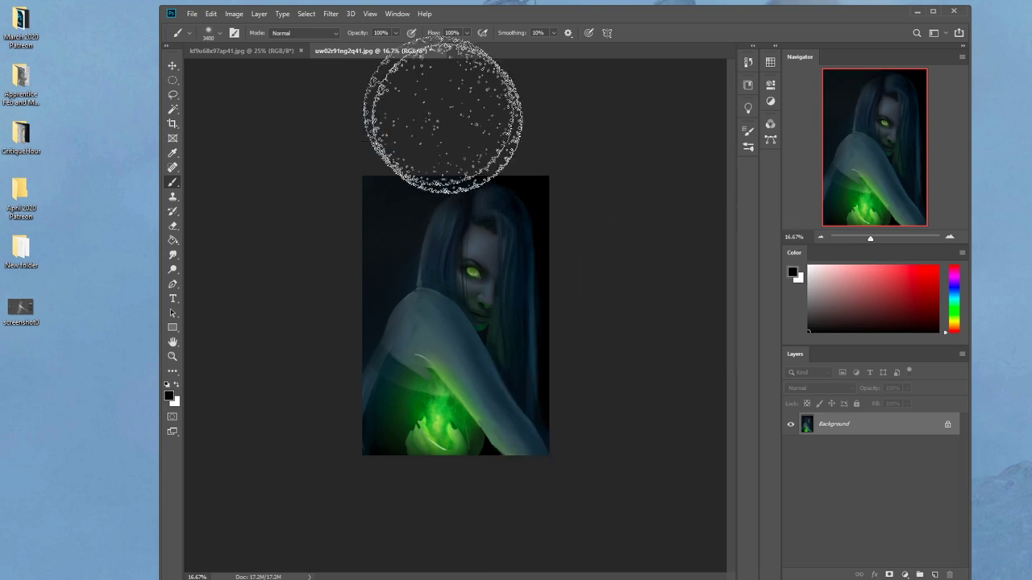
pyautogui.click(328, 36)
pyautogui.click(304, 85)
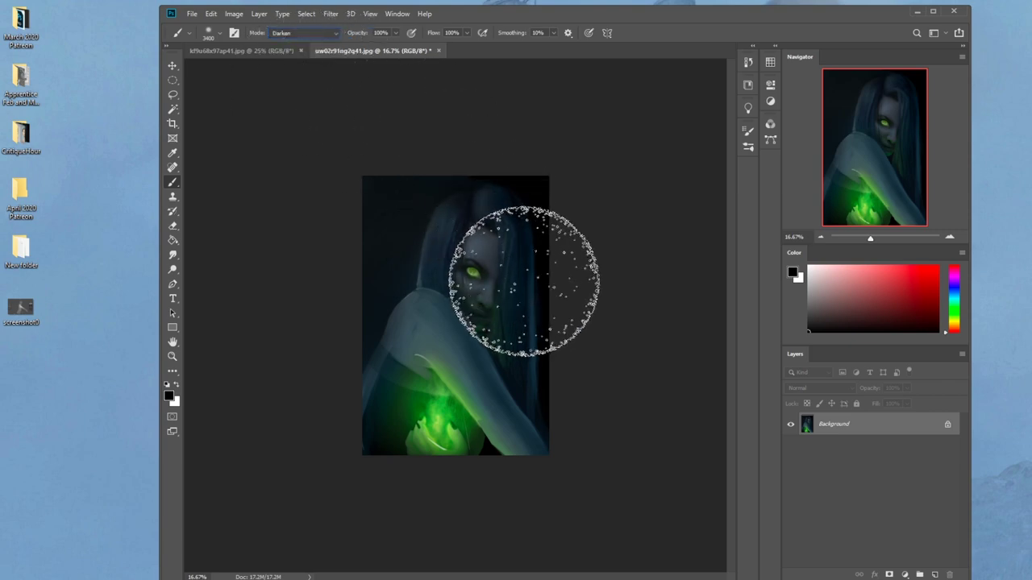
# - Darken most of the portrait with black, then undo the pass and show History
pyautogui.moveTo(523, 349)
pyautogui.mouseDown()
pyautogui.moveTo(387, 272)
pyautogui.moveTo(524, 356)
pyautogui.mouseUp()
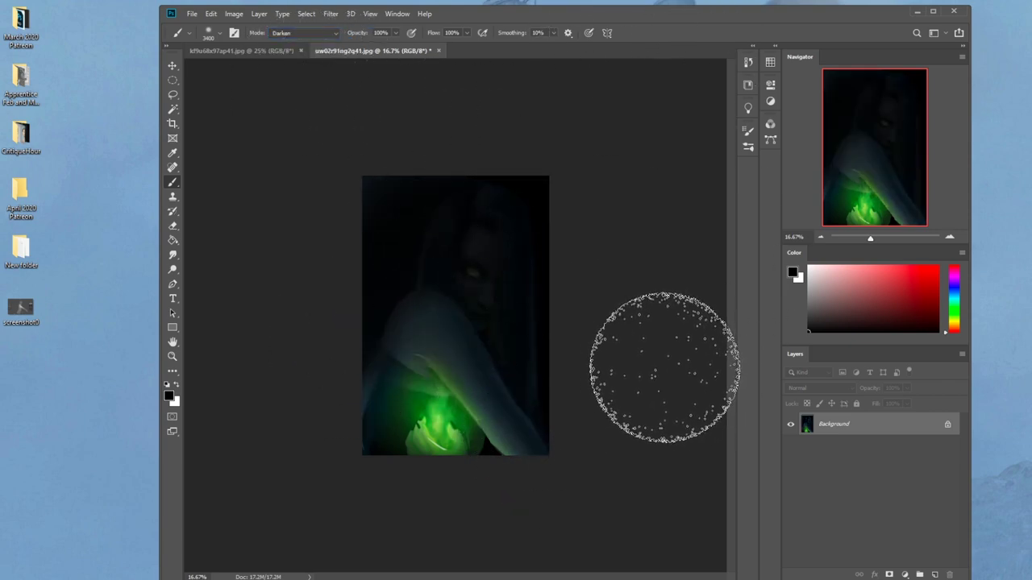
pyautogui.scroll(-2, 690, 363)
pyautogui.scroll(2, 689, 363)
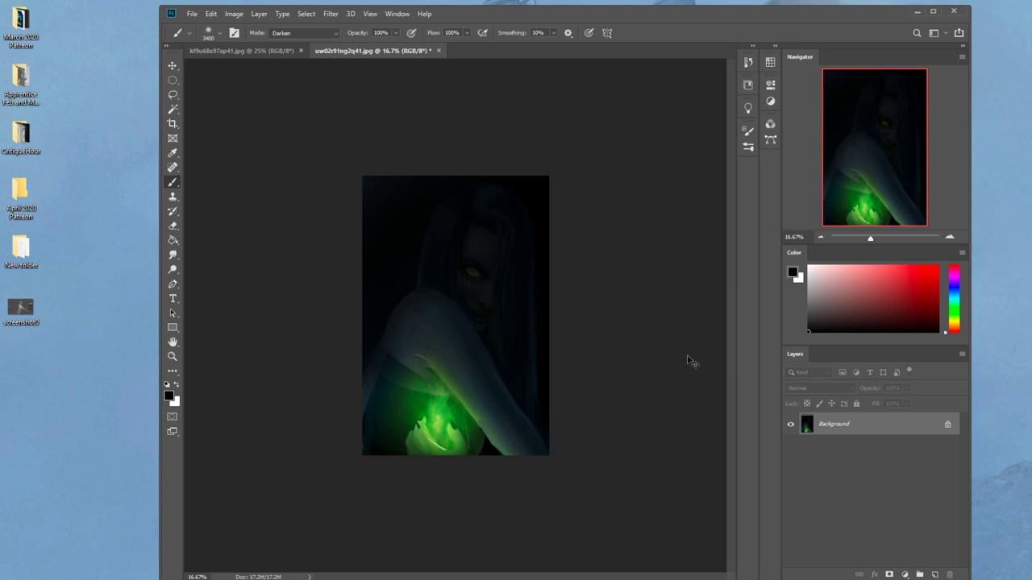
pyautogui.hotkey('ctrl', 'z')
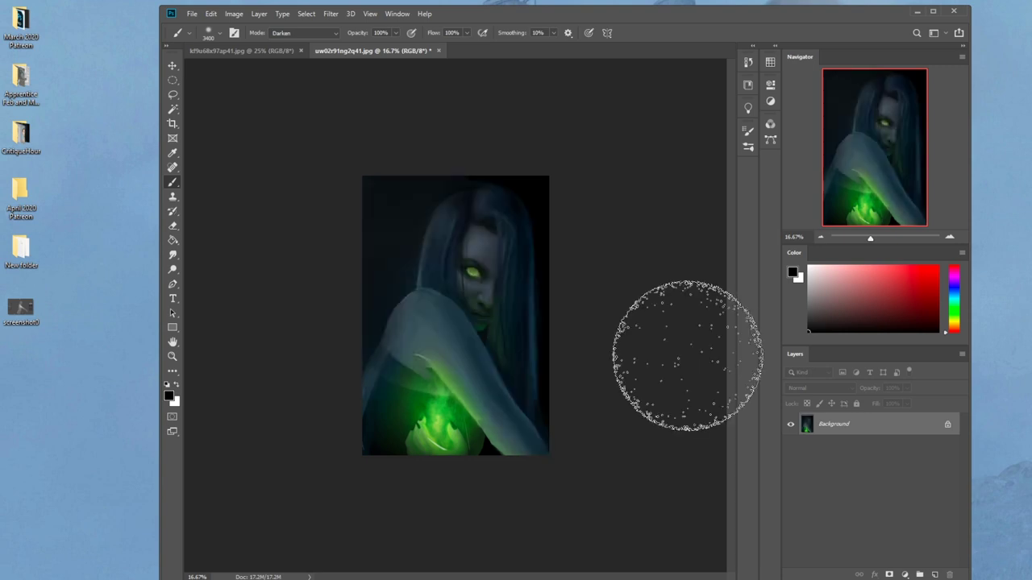
pyautogui.click(748, 62)
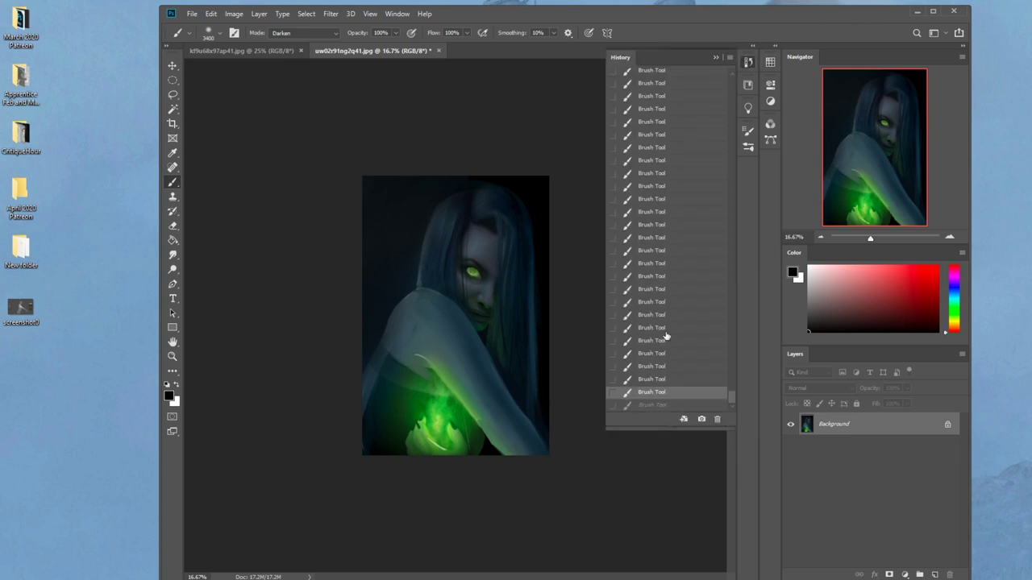
# - Compare the original snapshot in History against the latest painted state
pyautogui.click(661, 290)
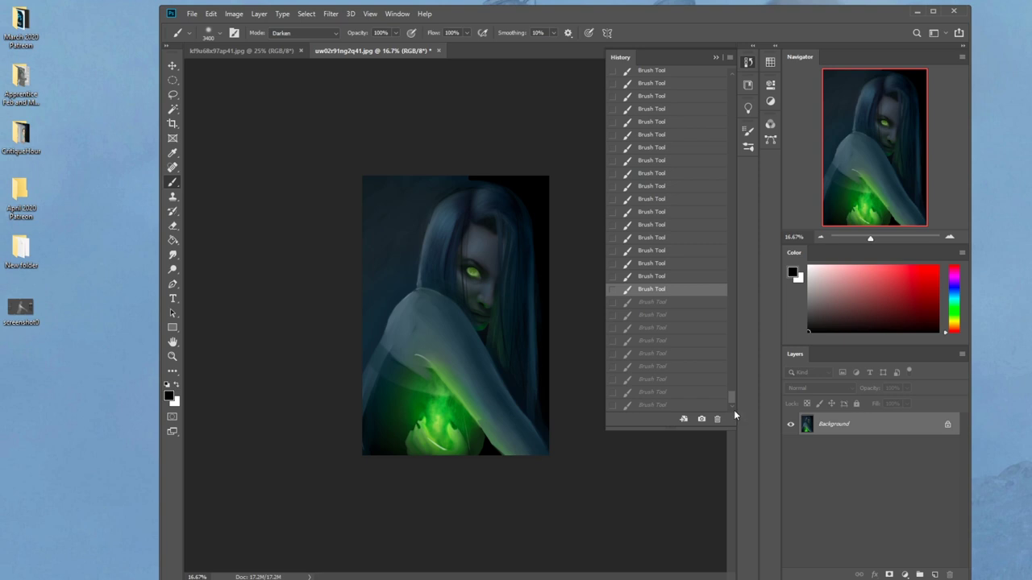
pyautogui.moveTo(733, 399); pyautogui.dragTo(732, 81)
pyautogui.click(662, 77)
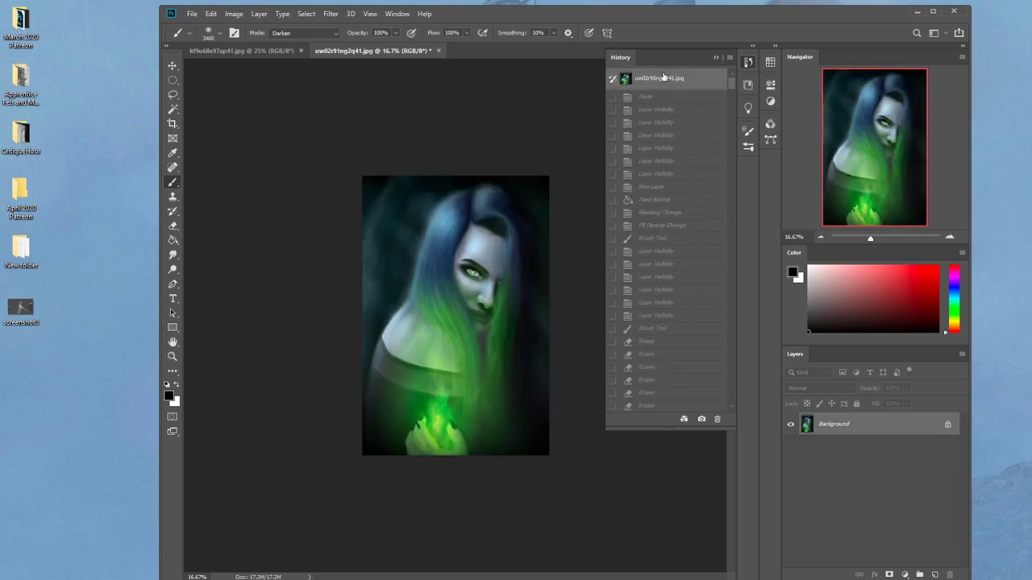
pyautogui.moveTo(732, 83); pyautogui.dragTo(748, 409)
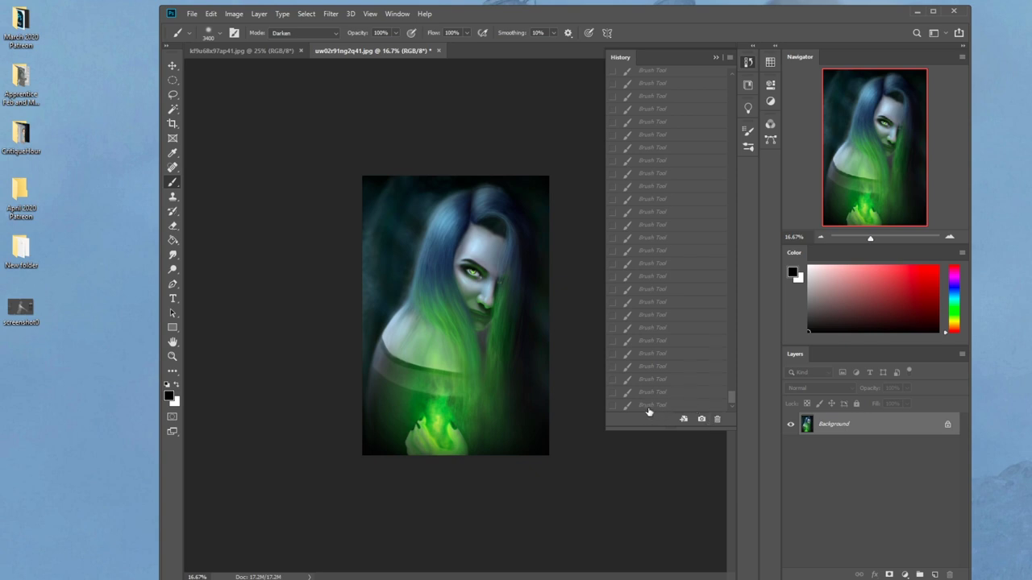
pyautogui.click(648, 406)
# - Settle on a late Brush Tool state, collapse History, and select the whole canvas
pyautogui.click(653, 366)
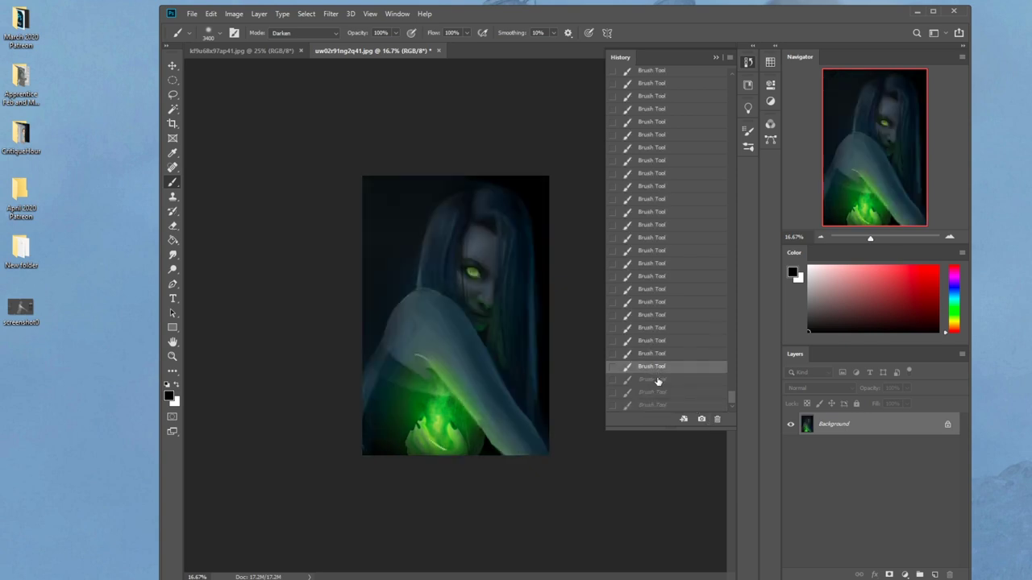
pyautogui.click(660, 379)
pyautogui.click(659, 366)
pyautogui.moveTo(649, 431); pyautogui.dragTo(656, 490)
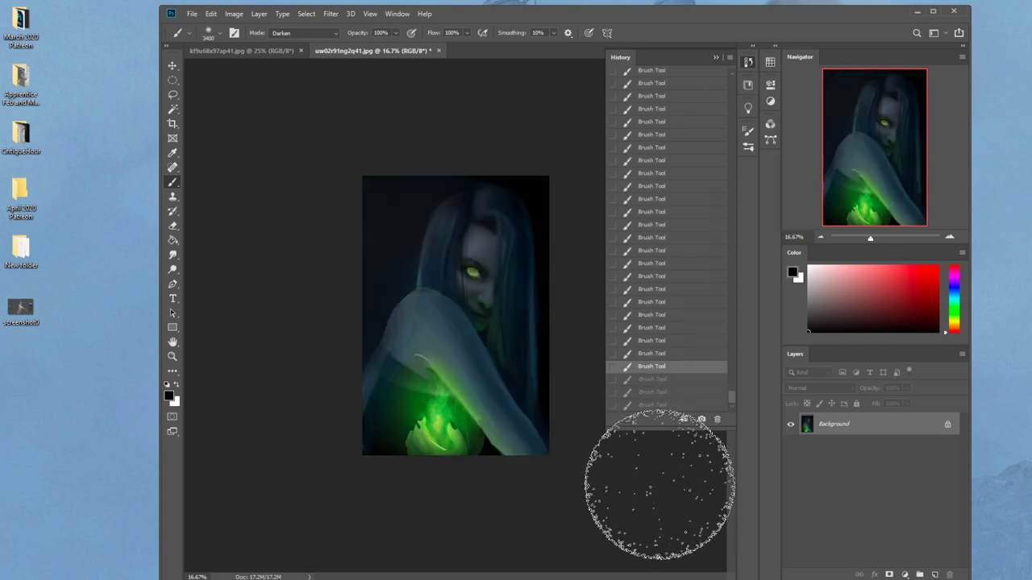
pyautogui.moveTo(656, 396); pyautogui.dragTo(656, 358)
pyautogui.click(657, 379)
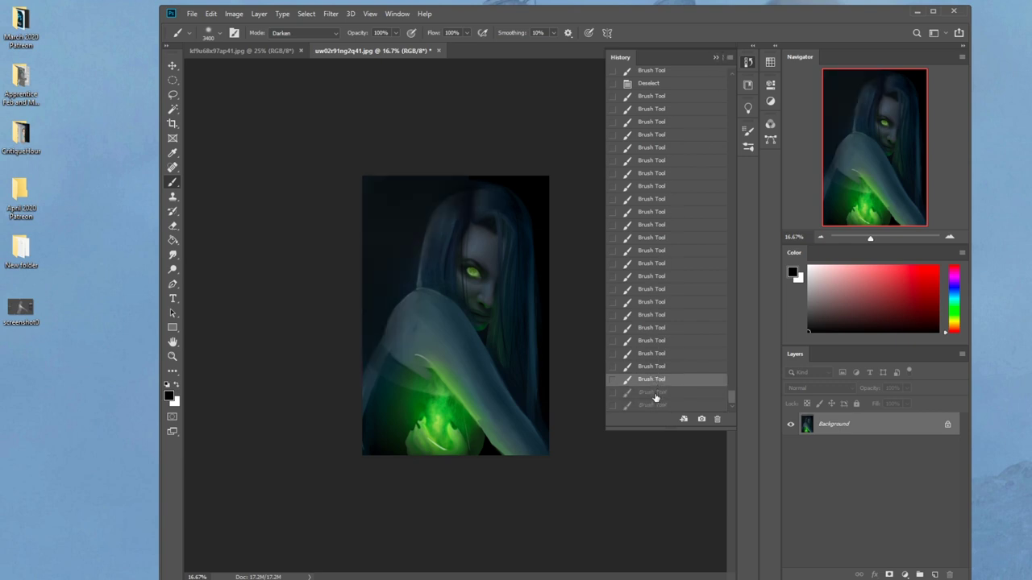
pyautogui.click(716, 56)
pyautogui.hotkey('ctrl', 'a')
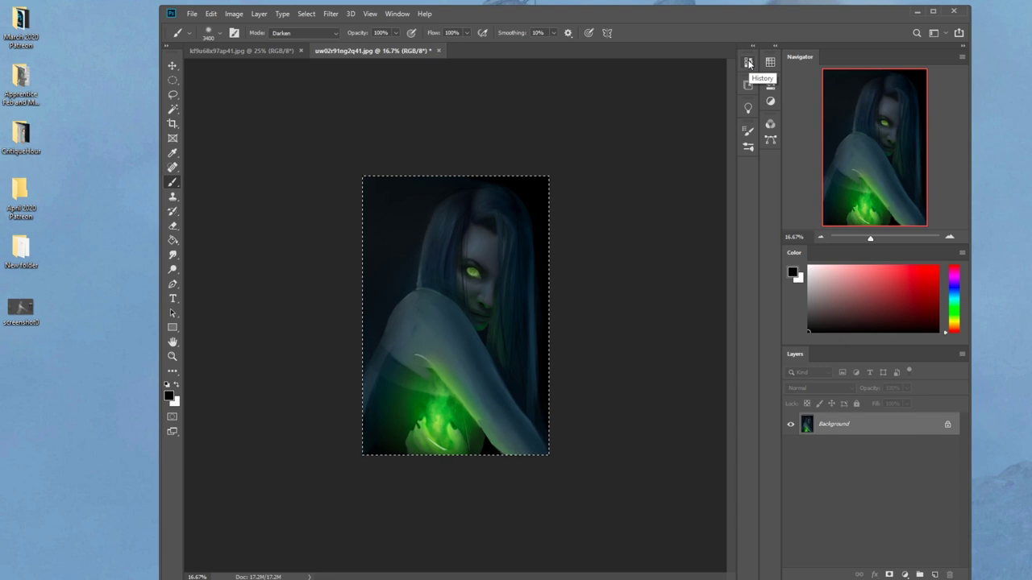
# - Clear the canvas selection
pyautogui.press('m')
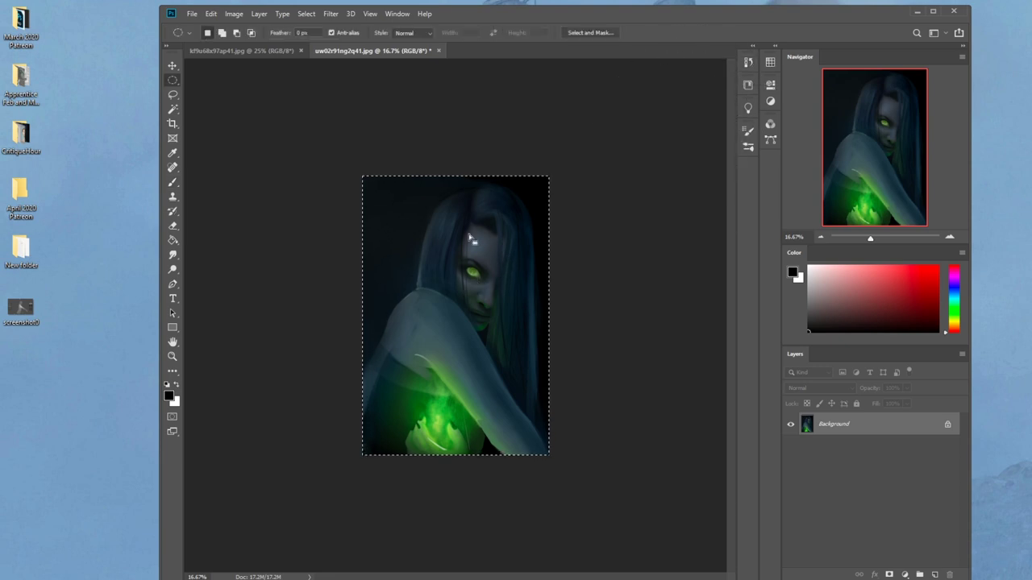
pyautogui.rightClick(496, 288)
pyautogui.click(513, 296)
# - Apply a Liquify pass at brush size 250, then dab black on the image's right side
pyautogui.click(330, 15)
pyautogui.click(347, 102)
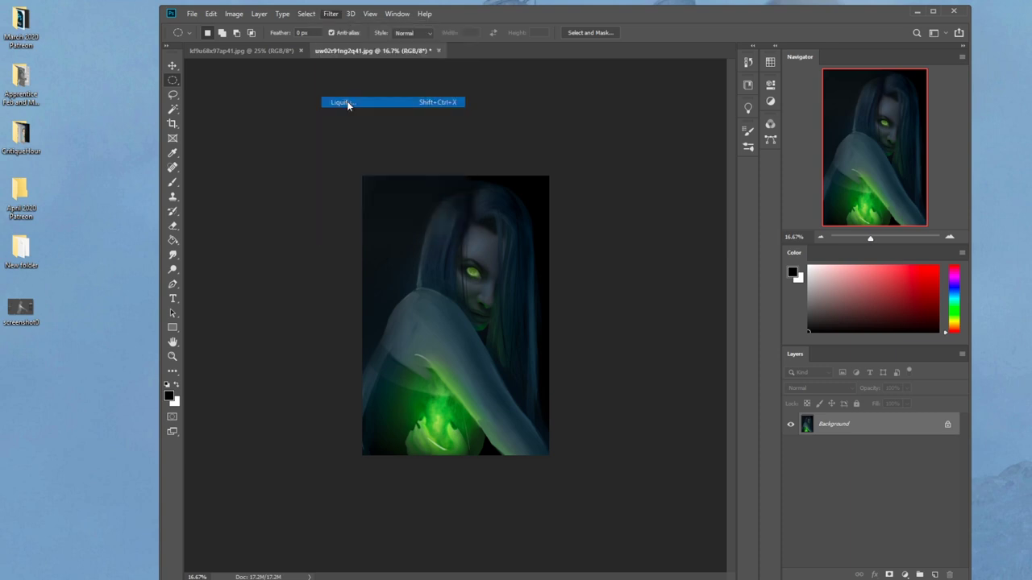
pyautogui.write('250')
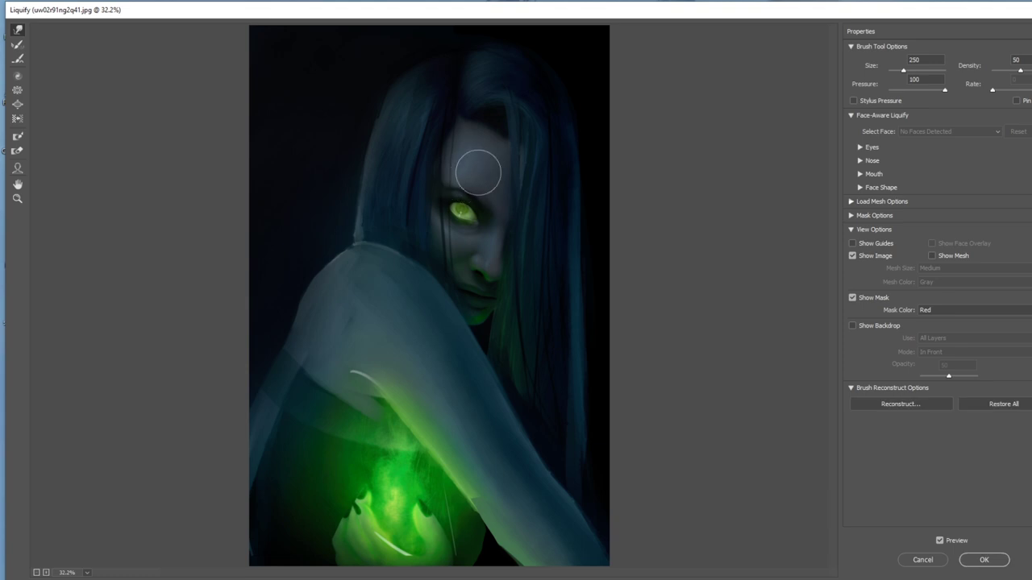
pyautogui.click(994, 558)
pyautogui.press('b')
pyautogui.click(546, 249)
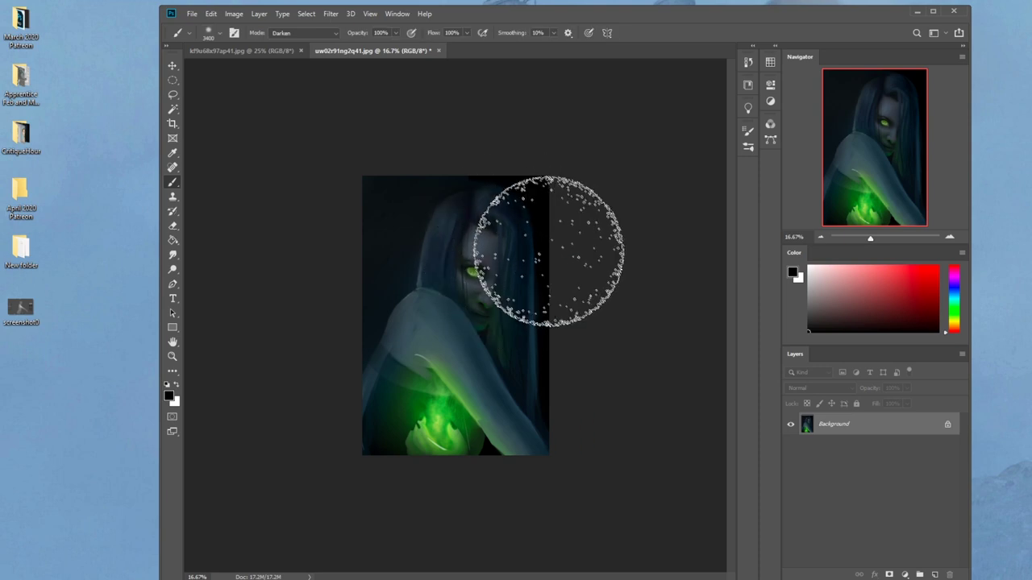
# - Sample a light blue-grey from the face and set the brush to Normal mode
pyautogui.click(173, 255)
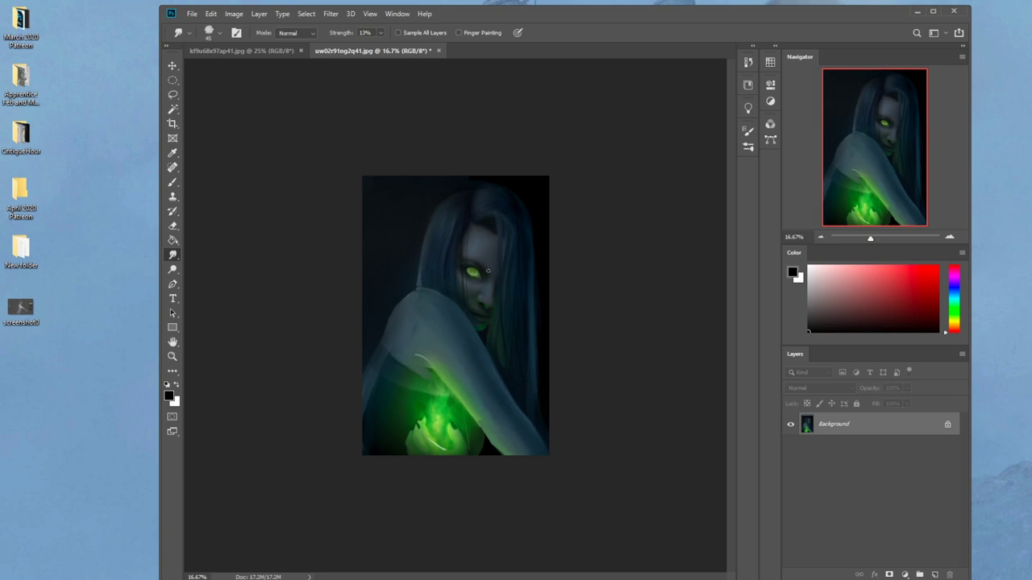
pyautogui.press('b')
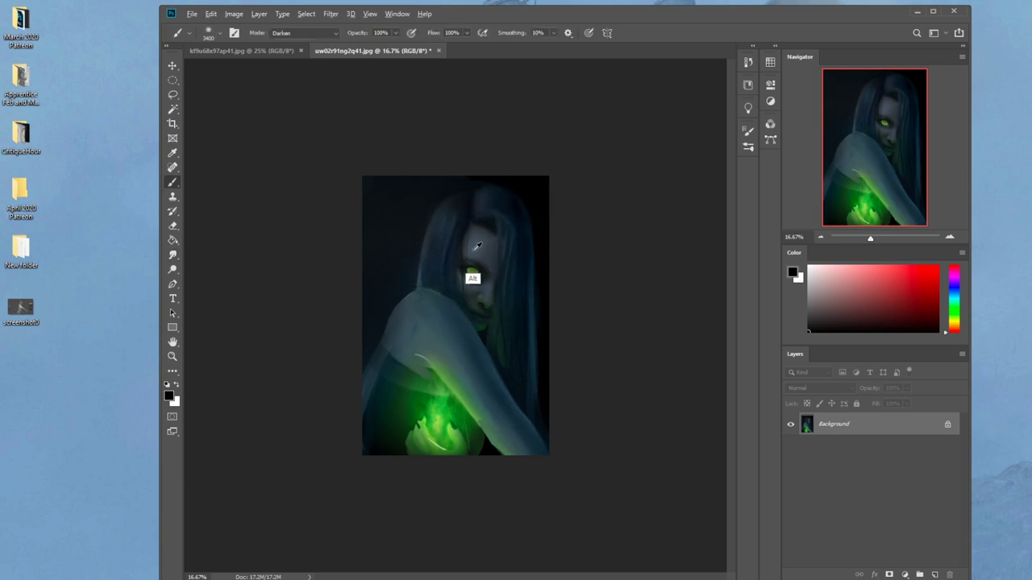
pyautogui.keyDown('alt'); pyautogui.click(474, 272); pyautogui.keyUp('alt')
pyautogui.click(330, 35)
pyautogui.click(283, 38)
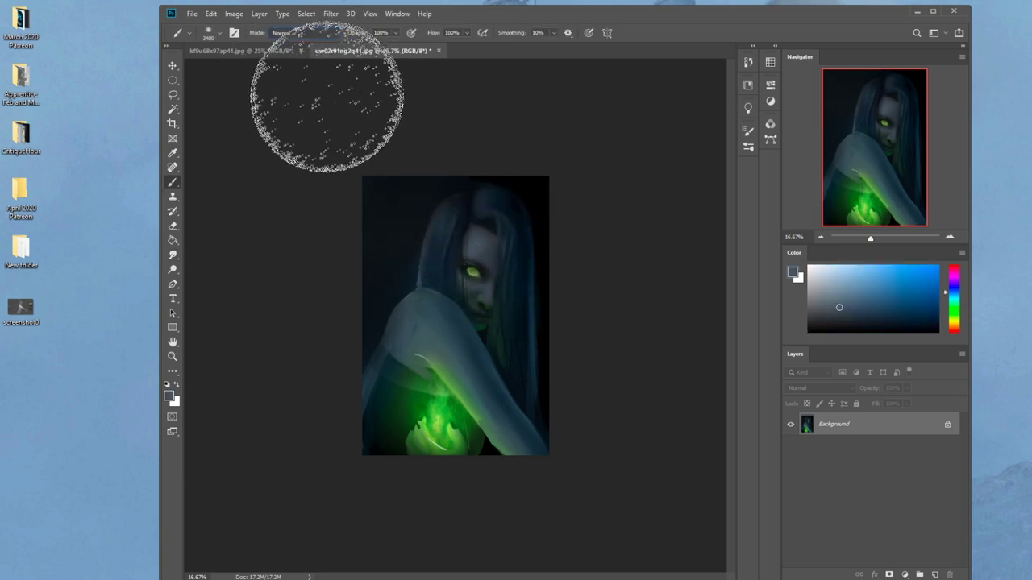
# - Lighten the skin around the glowing eye with a smaller brush, then reset colours to black and white
pyautogui.press('[')
pyautogui.press('[')
pyautogui.press('[')
pyautogui.press('[')
pyautogui.press('[')
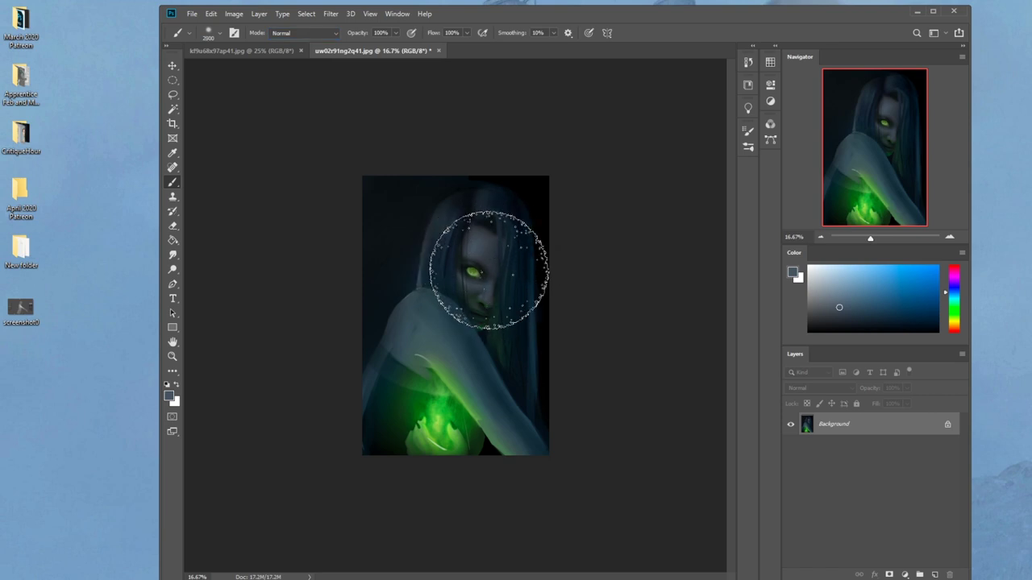
pyautogui.press('[')
pyautogui.press('[')
pyautogui.press('[')
pyautogui.press('[')
pyautogui.press('[')
pyautogui.press('[')
pyautogui.press('[')
pyautogui.moveTo(488, 269); pyautogui.dragTo(478, 269)
pyautogui.press('x')
pyautogui.press('d')
pyautogui.press('[')
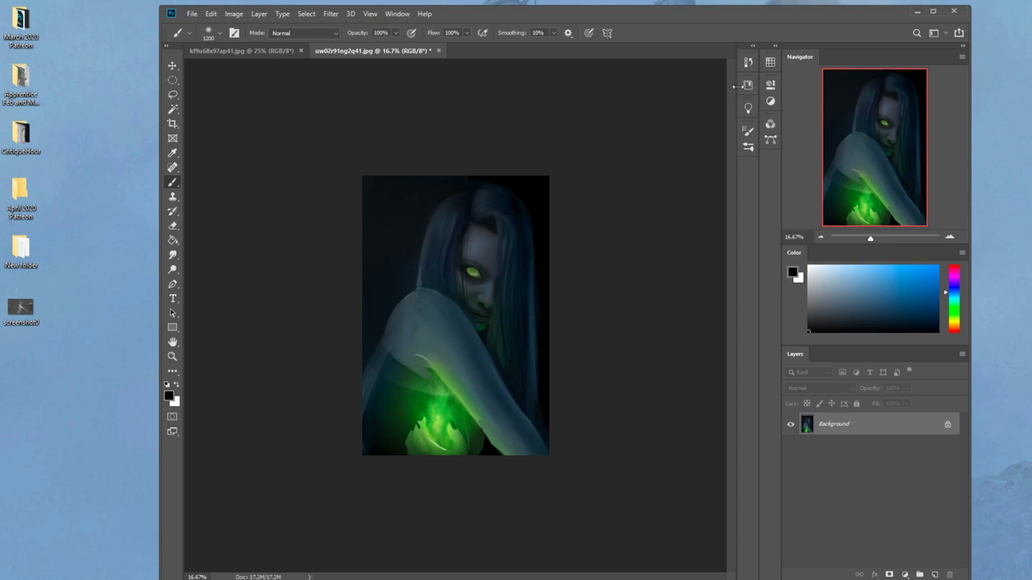
# - Revert in History to the last Smudge Tool state, undoing later brush strokes
pyautogui.click(748, 62)
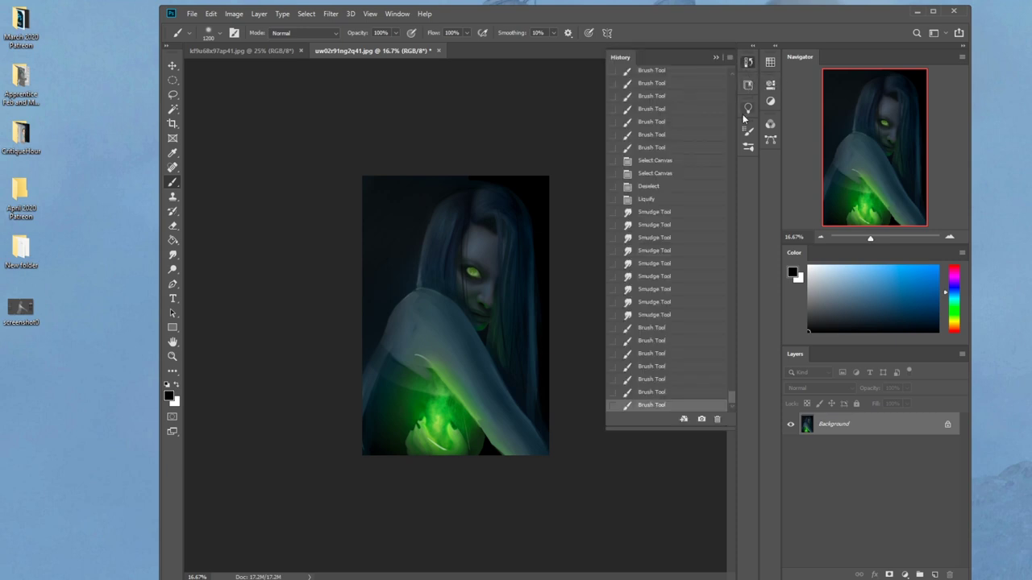
pyautogui.click(655, 315)
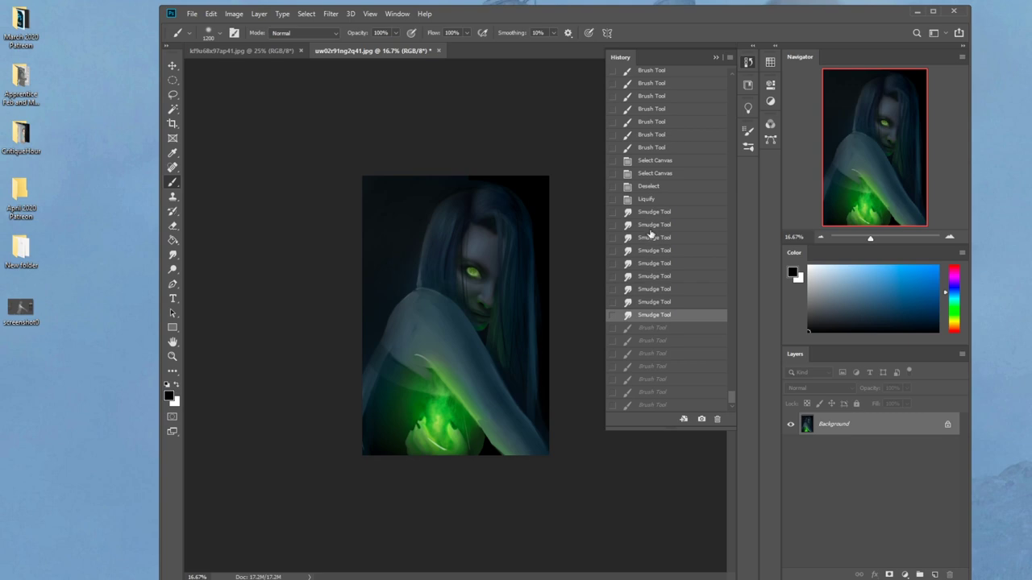
pyautogui.click(654, 251)
pyautogui.click(716, 58)
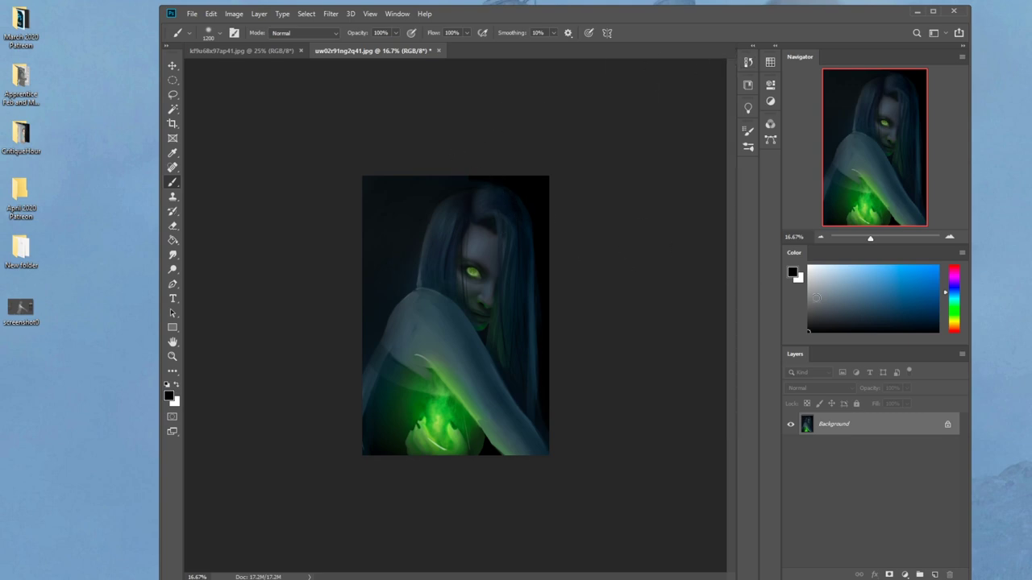
# - Zoom in to inspect the face and glowing eye, then zoom back out
pyautogui.press('z')
pyautogui.moveTo(386, 209); pyautogui.dragTo(525, 320)
pyautogui.press('b')
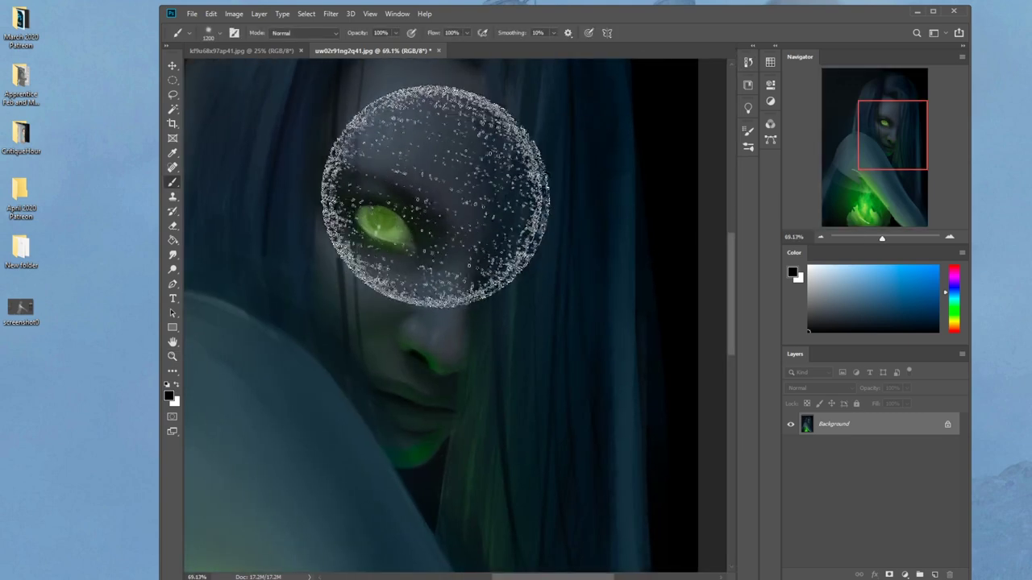
pyautogui.press('[')
pyautogui.press('[')
pyautogui.press('[')
pyautogui.press('[')
pyautogui.press('[')
pyautogui.press('[')
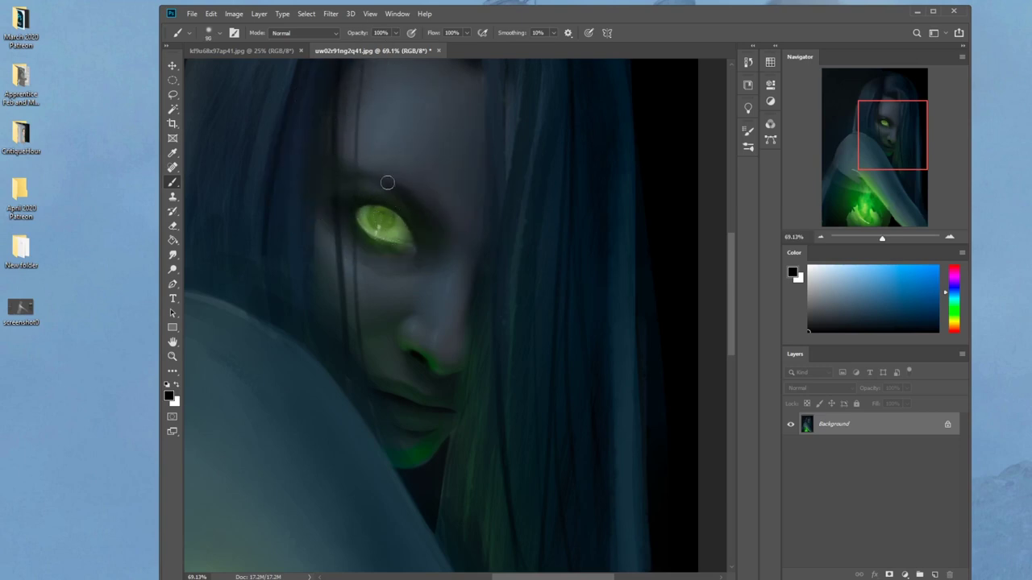
pyautogui.press(']')
pyautogui.press(']')
pyautogui.press(']')
pyautogui.press(']')
pyautogui.press(']')
pyautogui.press(']')
pyautogui.press(']')
pyautogui.press(']')
pyautogui.press(']')
pyautogui.press(']')
pyautogui.press(']')
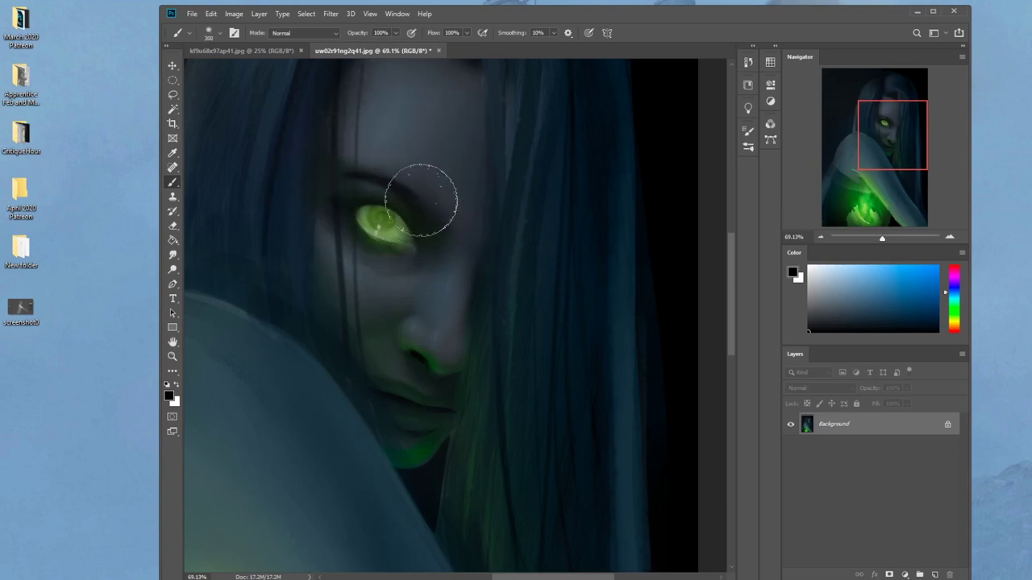
pyautogui.press('[')
pyautogui.press('[')
pyautogui.press('[')
pyautogui.press('[')
pyautogui.press('[')
pyautogui.press('[')
pyautogui.press('[')
pyautogui.press('[')
pyautogui.press('[')
pyautogui.press('[')
pyautogui.press('[')
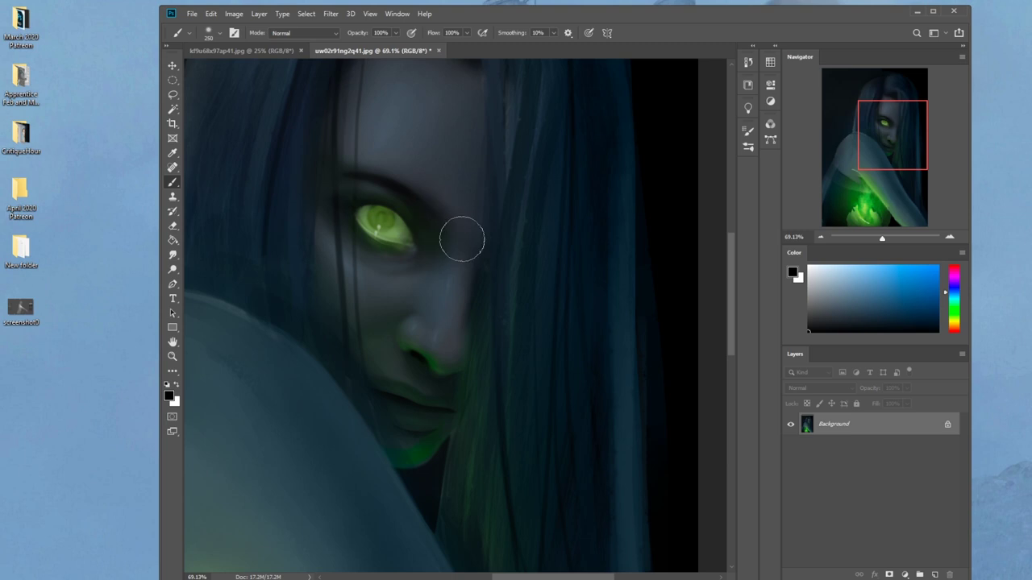
pyautogui.hotkey('ctrl', '0')
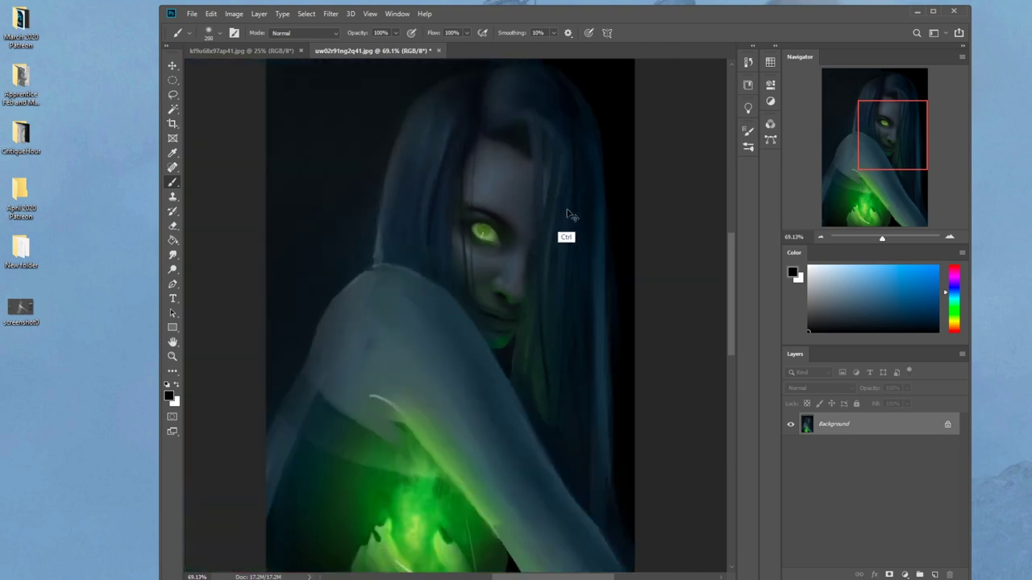
pyautogui.hotkey('ctrl', '-')
pyautogui.hotkey('ctrl', '-')
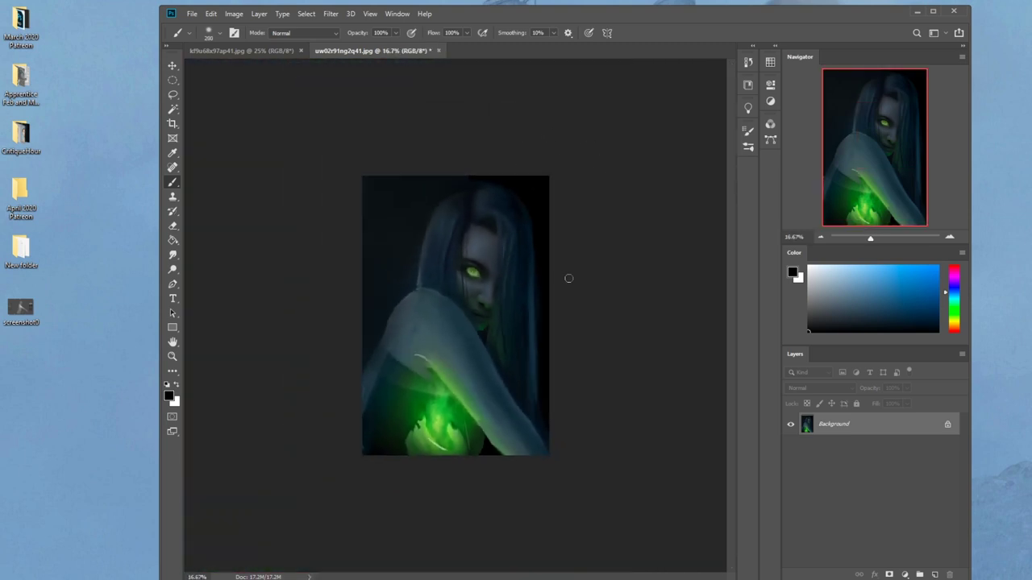
# - Sample green and black from the portrait and launch the Liquify filter
pyautogui.press('z')
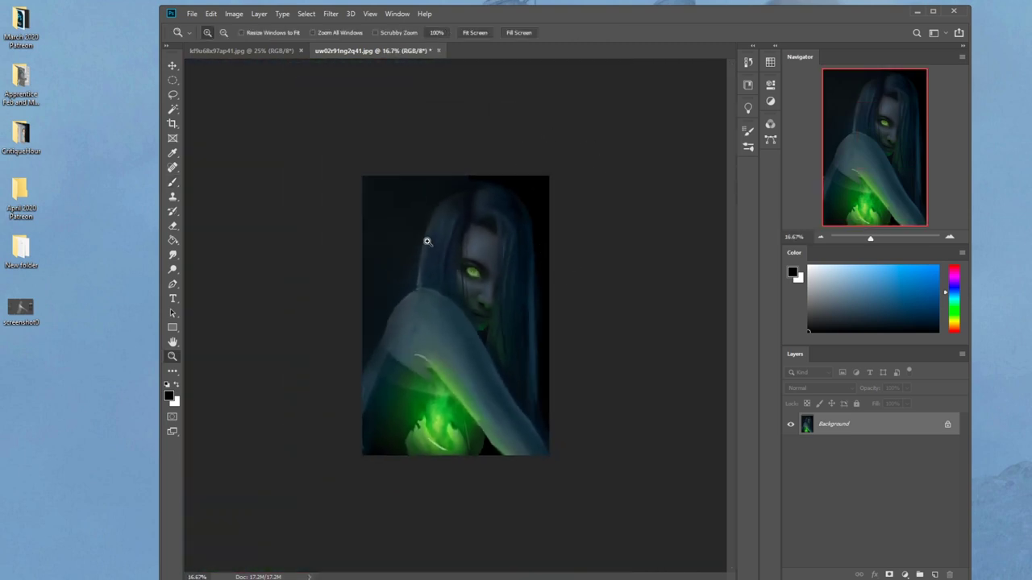
pyautogui.click(173, 255)
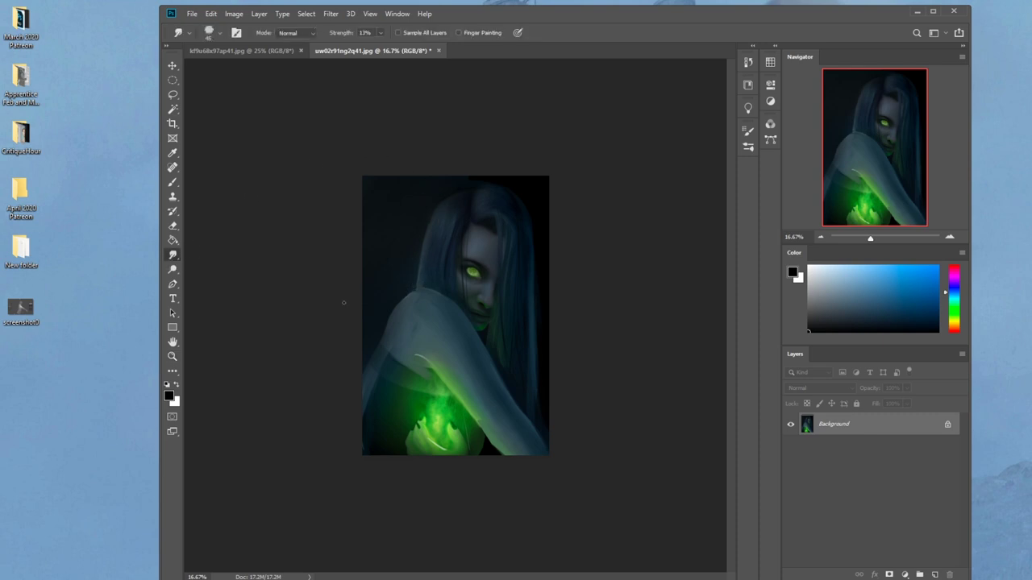
pyautogui.press('b')
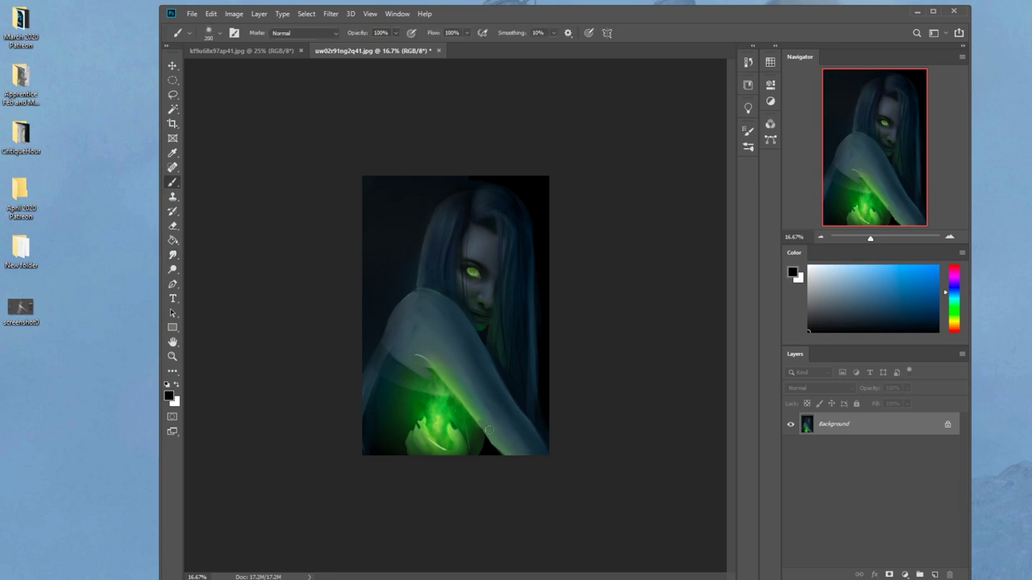
pyautogui.keyDown('alt'); pyautogui.click(471, 413); pyautogui.keyUp('alt')
pyautogui.keyDown('alt'); pyautogui.click(493, 456); pyautogui.keyUp('alt')
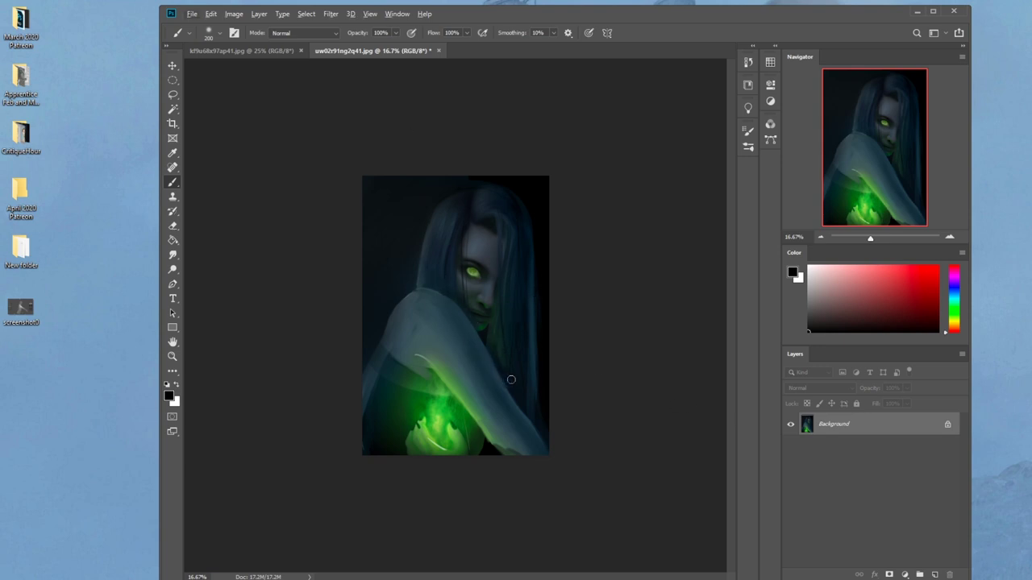
pyautogui.click(331, 14)
pyautogui.click(382, 102)
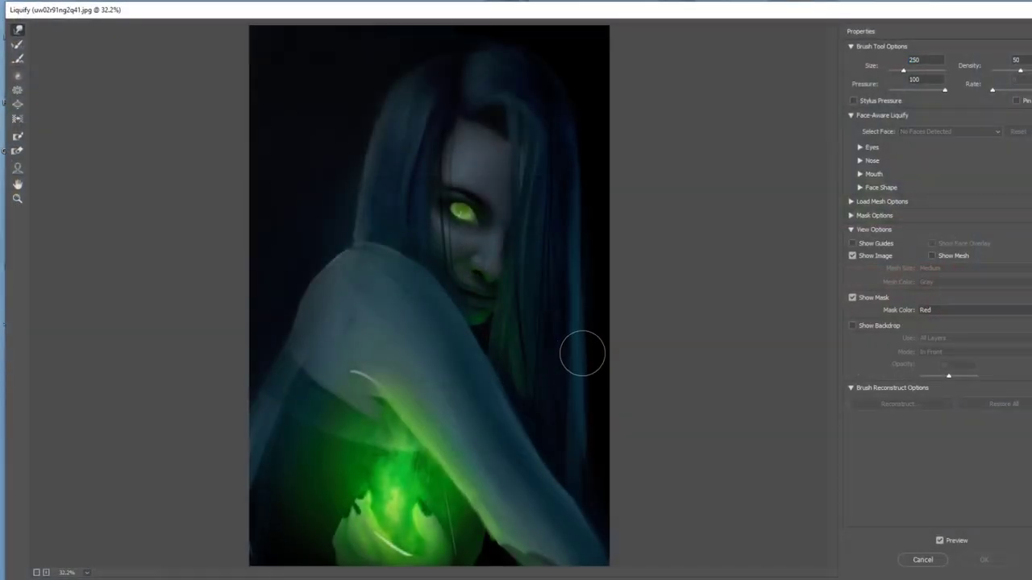
# - Forward-warp the chin and shoulder, resizing the brush up to 1800, and apply Liquify
pyautogui.press(']')
pyautogui.press(']')
pyautogui.press(']')
pyautogui.press(']')
pyautogui.press(']')
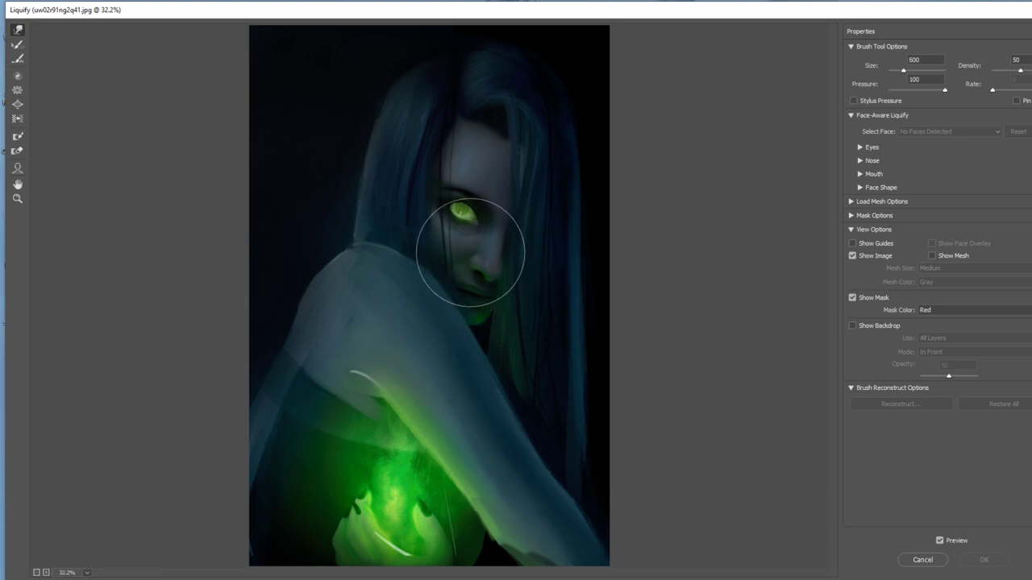
pyautogui.press(']')
pyautogui.press(']')
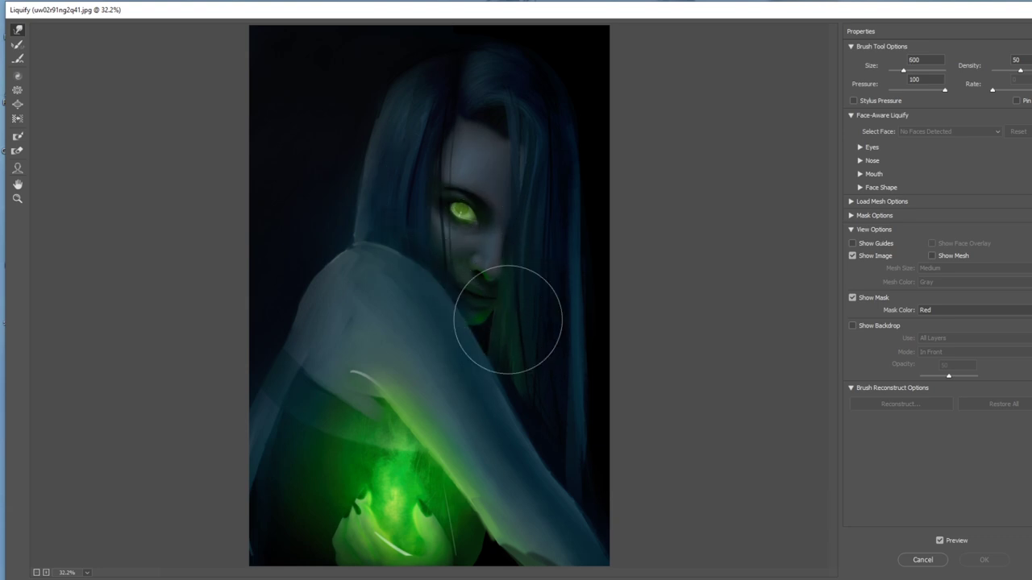
pyautogui.press('[')
pyautogui.press('[')
pyautogui.press(']')
pyautogui.press(']')
pyautogui.press(']')
pyautogui.press(']')
pyautogui.press(']')
pyautogui.press(']')
pyautogui.press(']')
pyautogui.press(']')
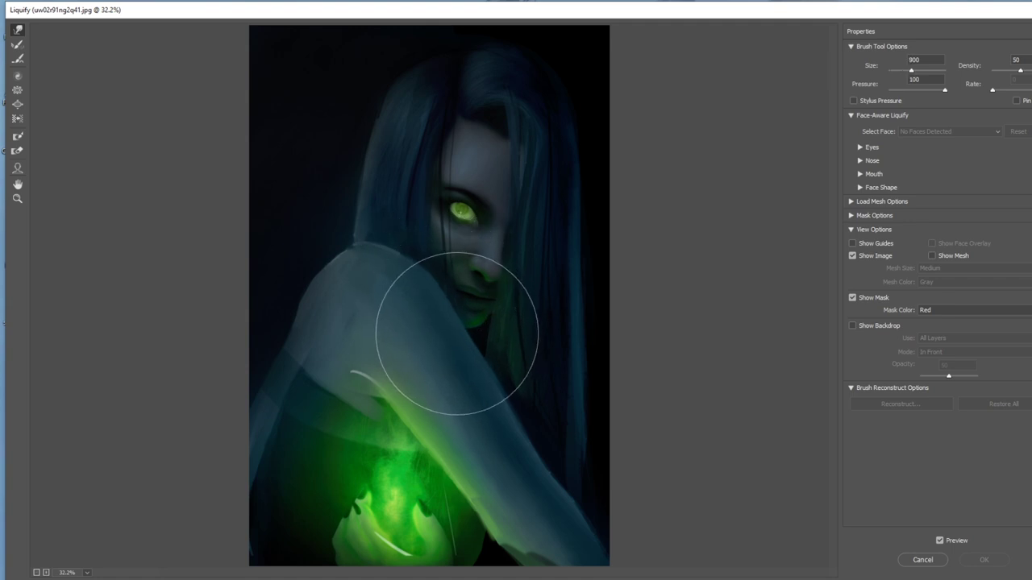
pyautogui.moveTo(456, 333); pyautogui.dragTo(471, 320)
pyautogui.press('[')
pyautogui.press('[')
pyautogui.press('[')
pyautogui.press('[')
pyautogui.press('[')
pyautogui.press('[')
pyautogui.press('[')
pyautogui.press('[')
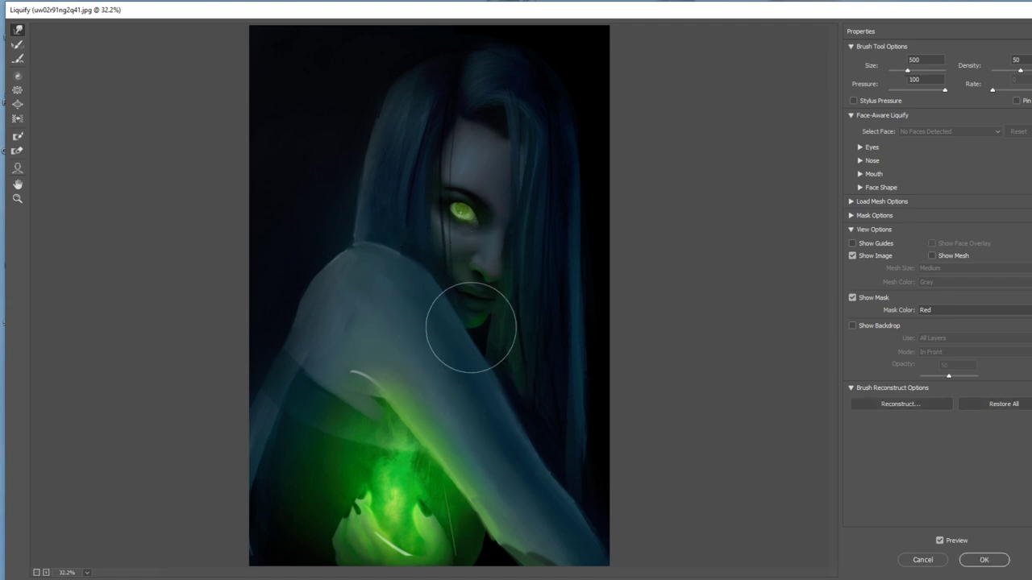
pyautogui.press('[')
pyautogui.press('[')
pyautogui.press('[')
pyautogui.press('[')
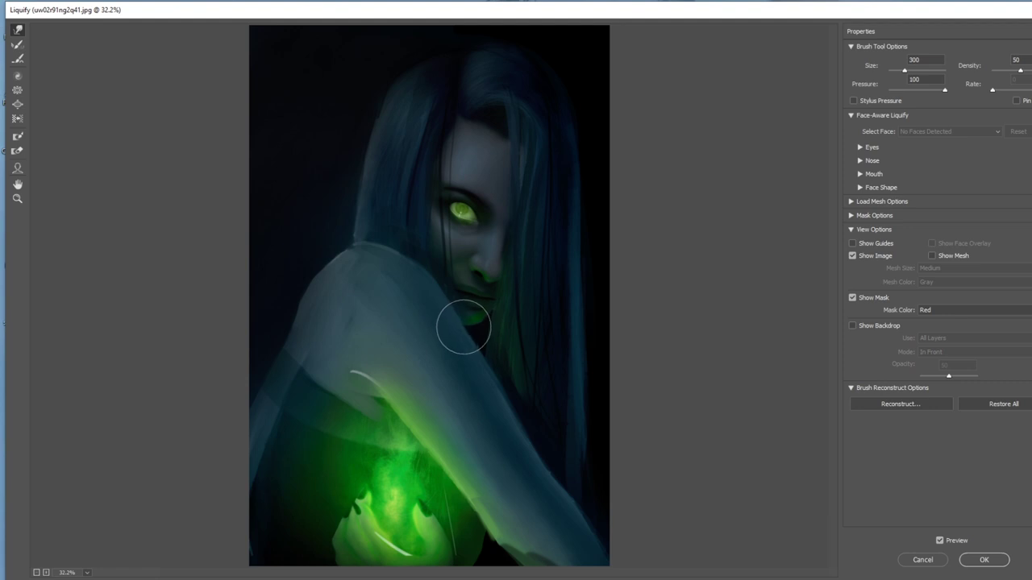
pyautogui.press(']')
pyautogui.press(']')
pyautogui.press(']')
pyautogui.press(']')
pyautogui.press(']')
pyautogui.press(']')
pyautogui.press(']')
pyautogui.press(']')
pyautogui.press(']')
pyautogui.press(']')
pyautogui.press(']')
pyautogui.press(']')
pyautogui.press(']')
pyautogui.press(']')
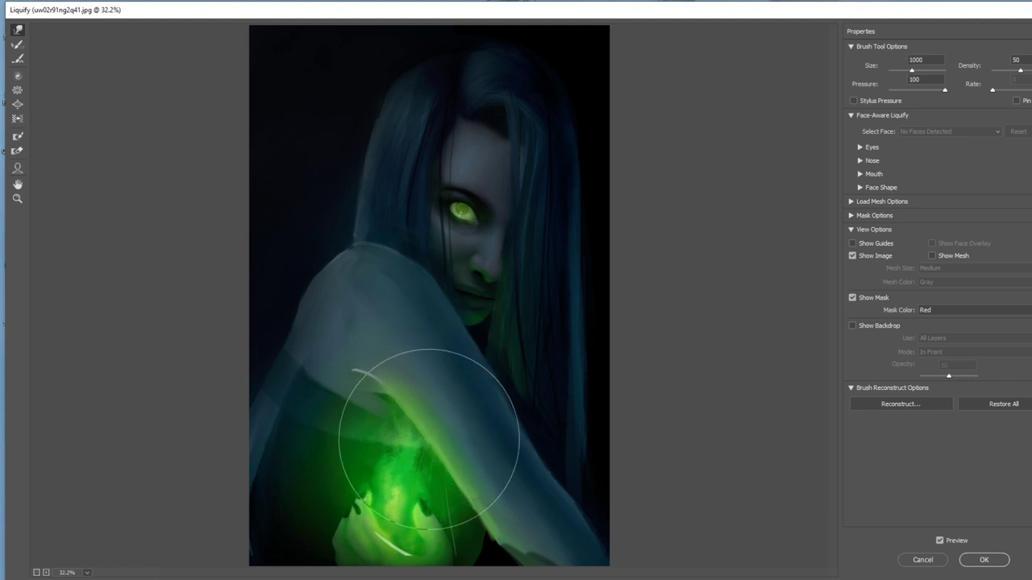
pyautogui.hotkey('ctrl', '-')
pyautogui.hotkey('ctrl', '-')
pyautogui.hotkey('ctrl', '-')
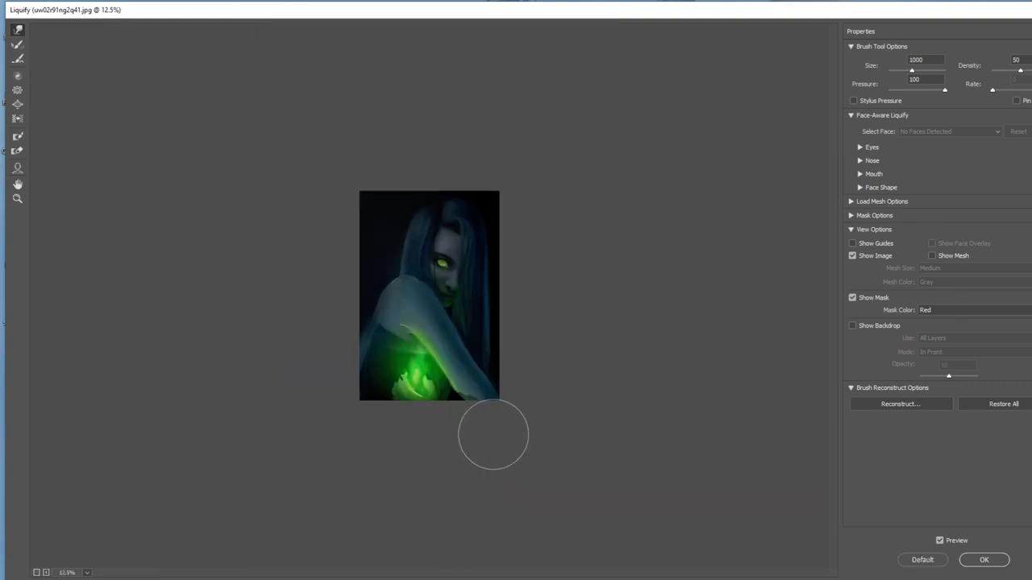
pyautogui.press(']')
pyautogui.press(']')
pyautogui.press(']')
pyautogui.press(']')
pyautogui.press(']')
pyautogui.press(']')
pyautogui.press(']')
pyautogui.press(']')
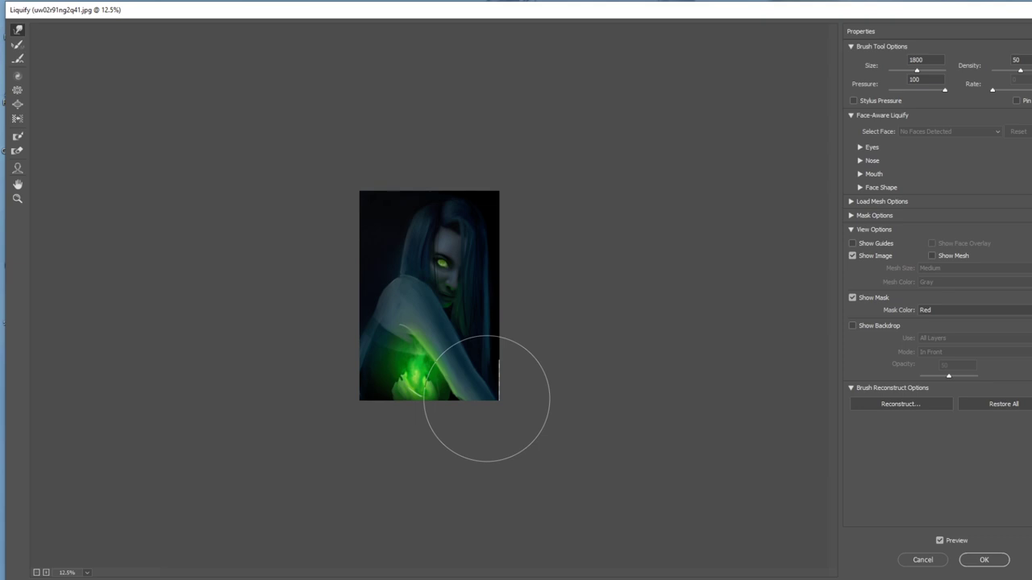
pyautogui.press('alt')
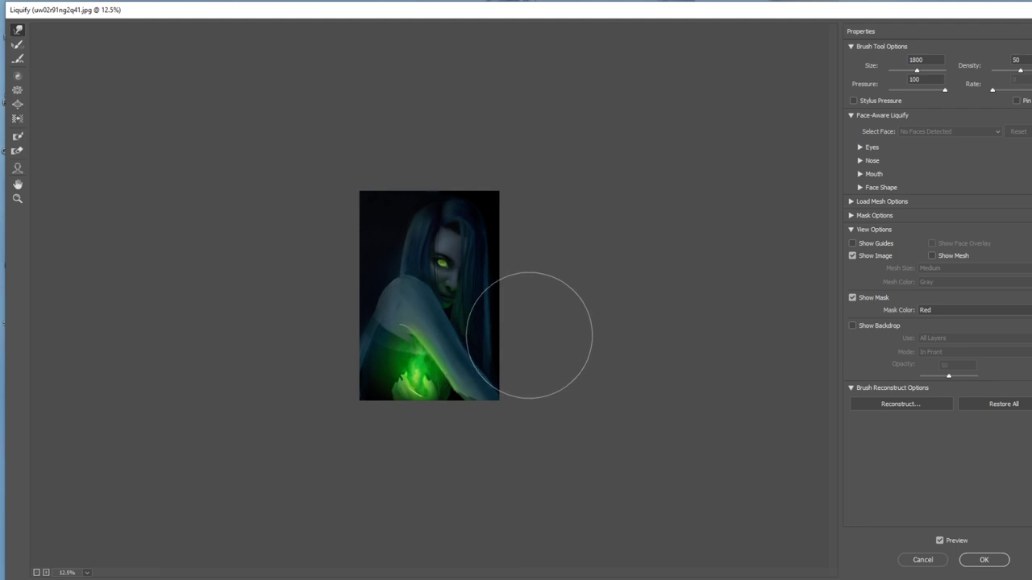
pyautogui.click(981, 560)
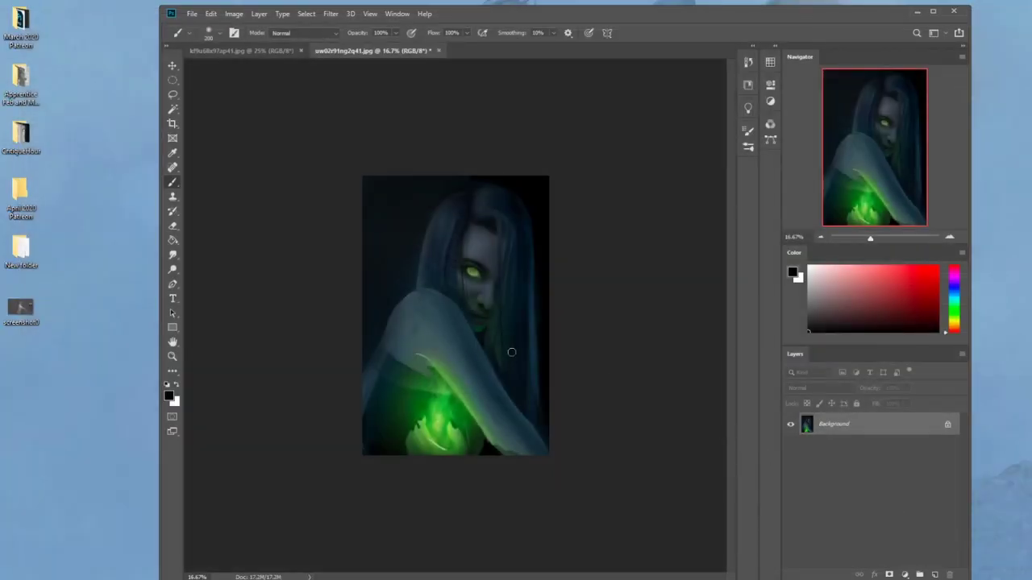
# - Add a new Darken-blend layer with a dark blue Darken brush at 45% opacity
pyautogui.hotkey('ctrl', '-')
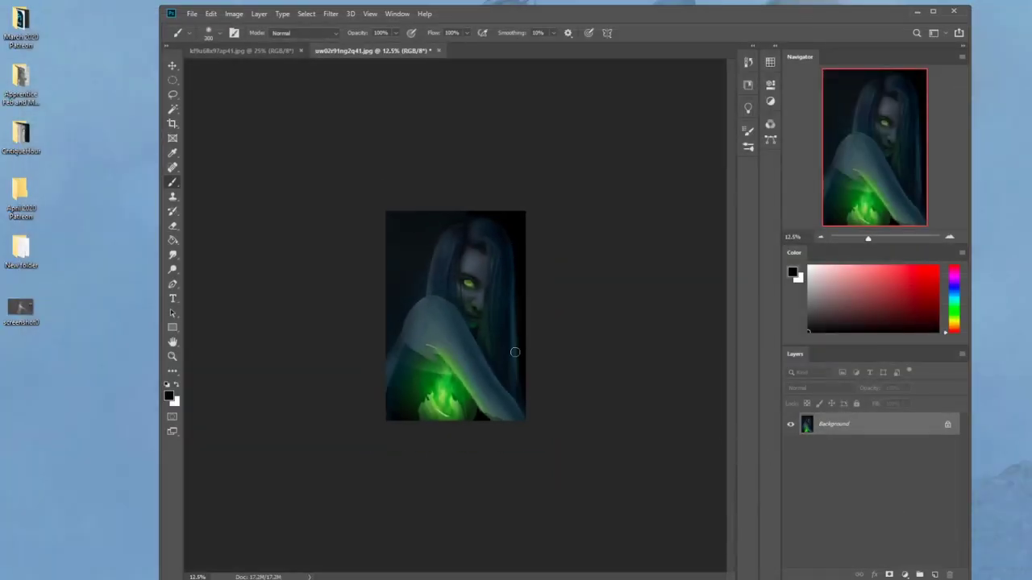
pyautogui.click(299, 36)
pyautogui.click(298, 88)
pyautogui.click(935, 574)
pyautogui.click(819, 388)
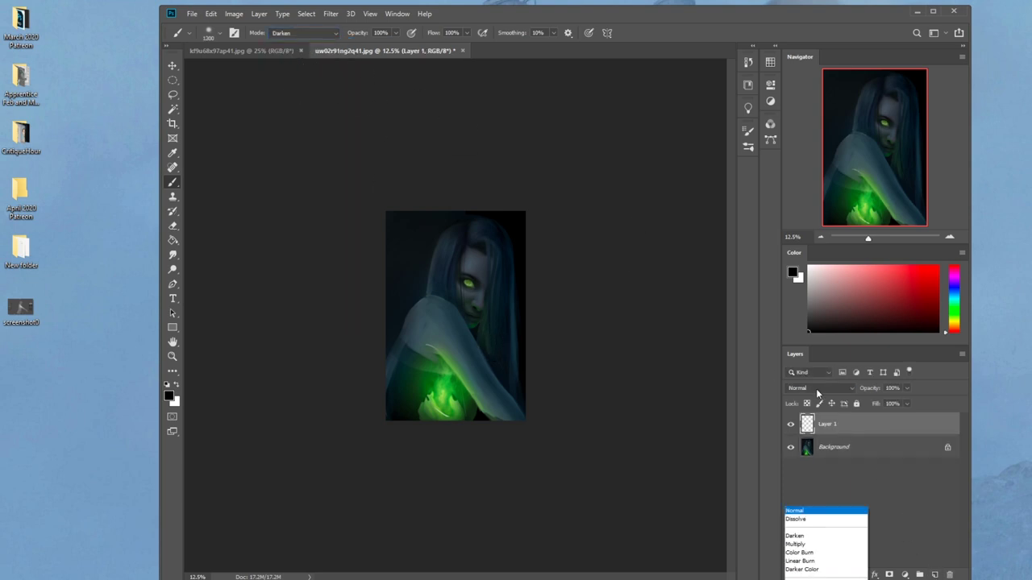
pyautogui.click(794, 342)
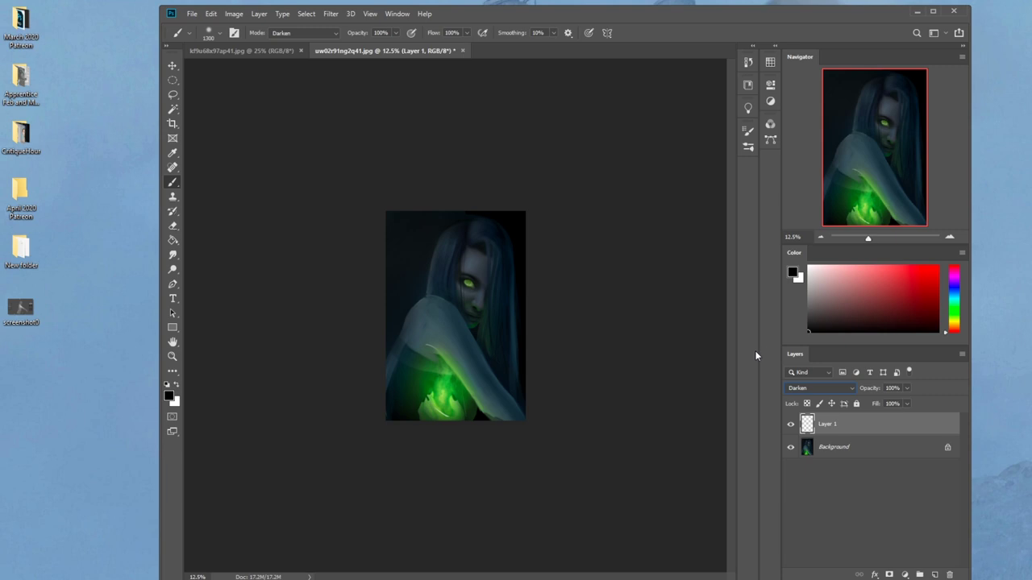
pyautogui.keyDown('alt'); pyautogui.click(495, 364); pyautogui.keyUp('alt')
pyautogui.click(367, 46)
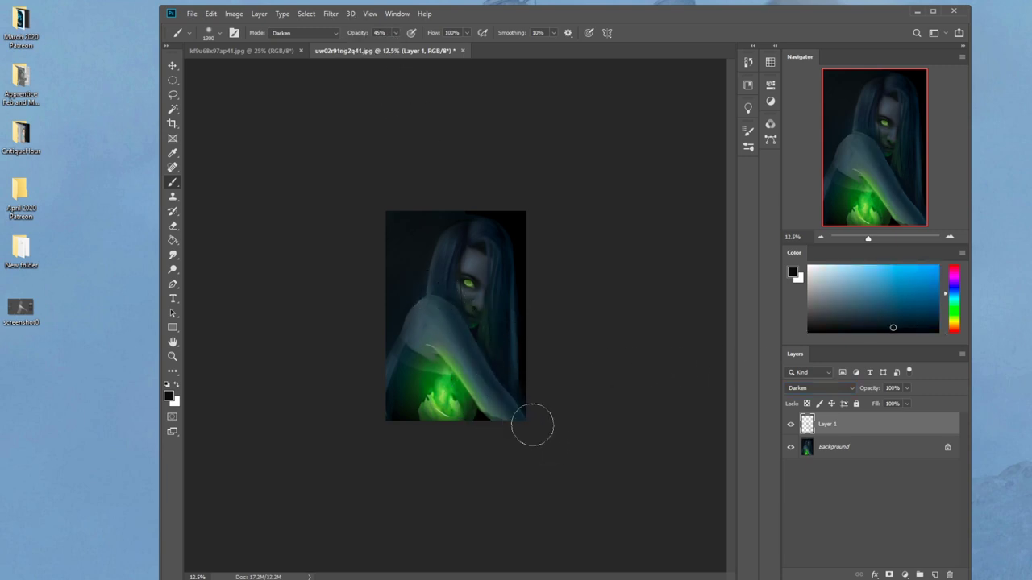
pyautogui.press('ctrl')
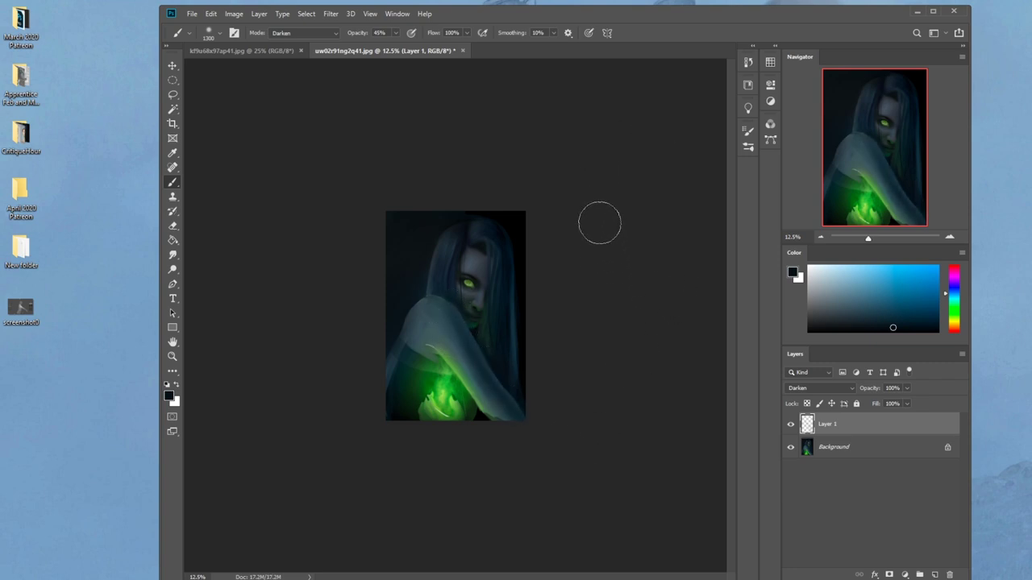
# - Darken the left shoulder and arm glow, then erase a streak up the arm
pyautogui.moveTo(427, 311)
pyautogui.mouseDown()
pyautogui.moveTo(390, 397)
pyautogui.moveTo(423, 331)
pyautogui.mouseUp()
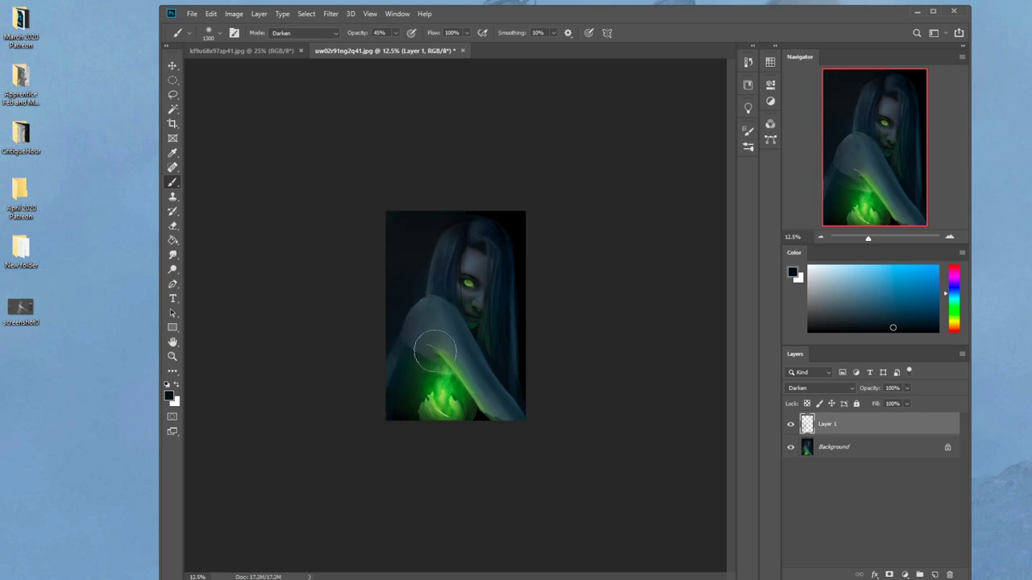
pyautogui.moveTo(459, 378)
pyautogui.mouseDown()
pyautogui.moveTo(492, 433)
pyautogui.moveTo(453, 375)
pyautogui.mouseUp()
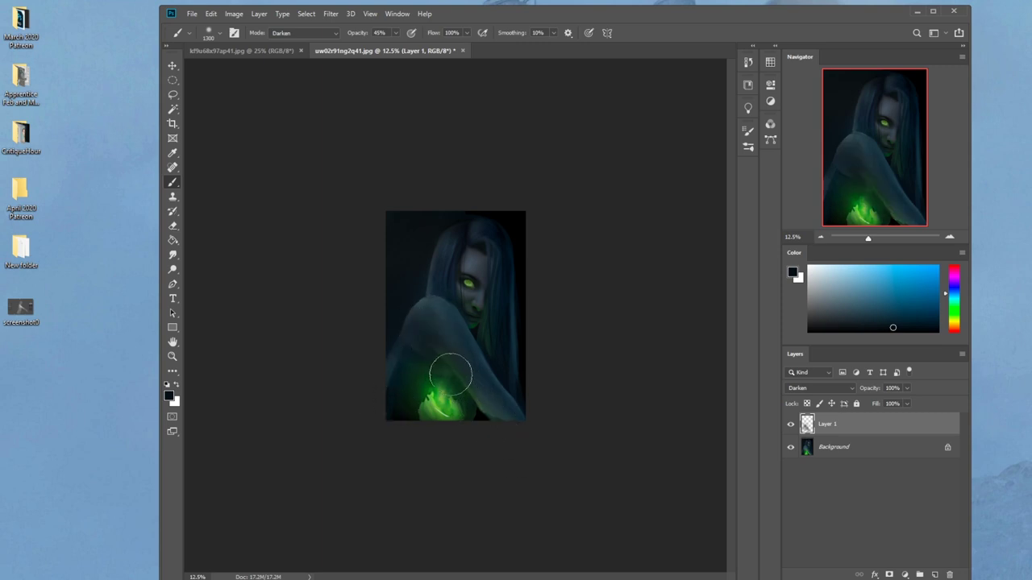
pyautogui.press('e')
pyautogui.moveTo(483, 411); pyautogui.dragTo(427, 348)
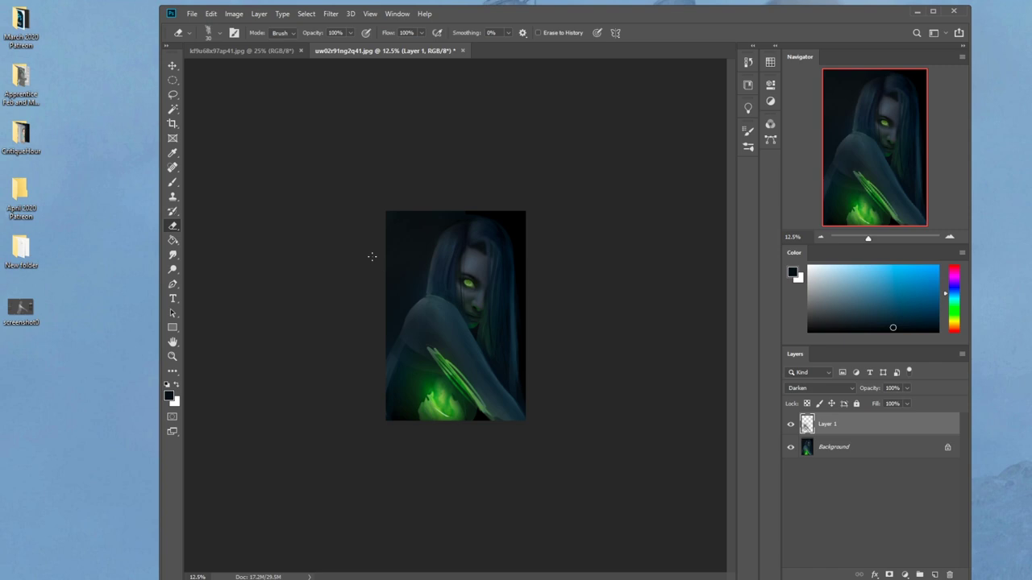
pyautogui.hotkey('ctrl', 'z')
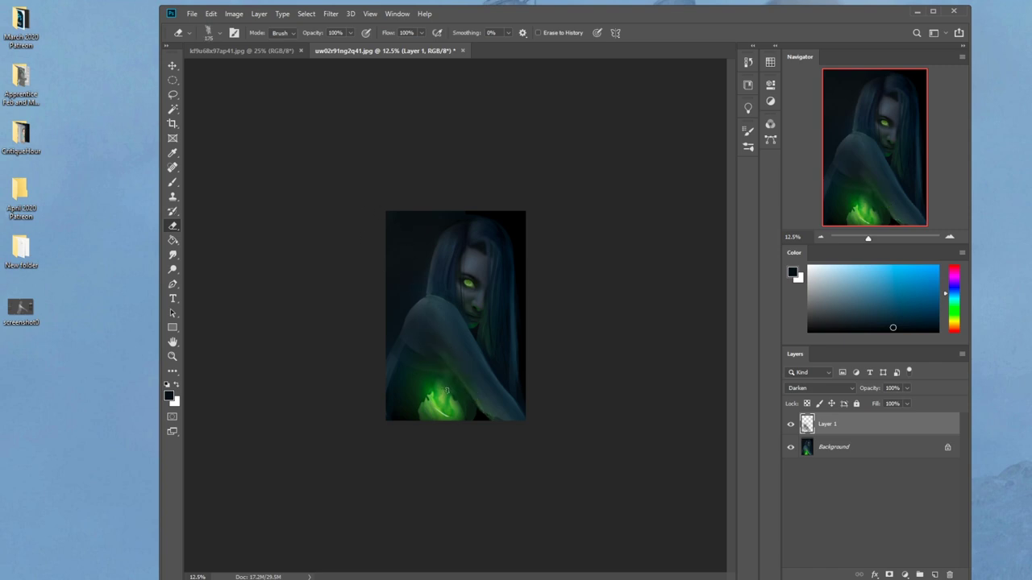
pyautogui.moveTo(447, 391)
pyautogui.mouseDown()
pyautogui.moveTo(461, 427)
pyautogui.moveTo(425, 352)
pyautogui.moveTo(475, 403)
pyautogui.moveTo(480, 346)
pyautogui.mouseUp()
# - Undo the recent arm strokes, delete the darkening layer, and select the entire canvas
pyautogui.press('ctrl')
pyautogui.hotkey('ctrl', 'z')
pyautogui.hotkey('ctrl', 'z')
pyautogui.hotkey('ctrl', 'z')
pyautogui.hotkey('ctrl', 'z')
pyautogui.hotkey('ctrl', 'z')
pyautogui.hotkey('ctrl', 'z')
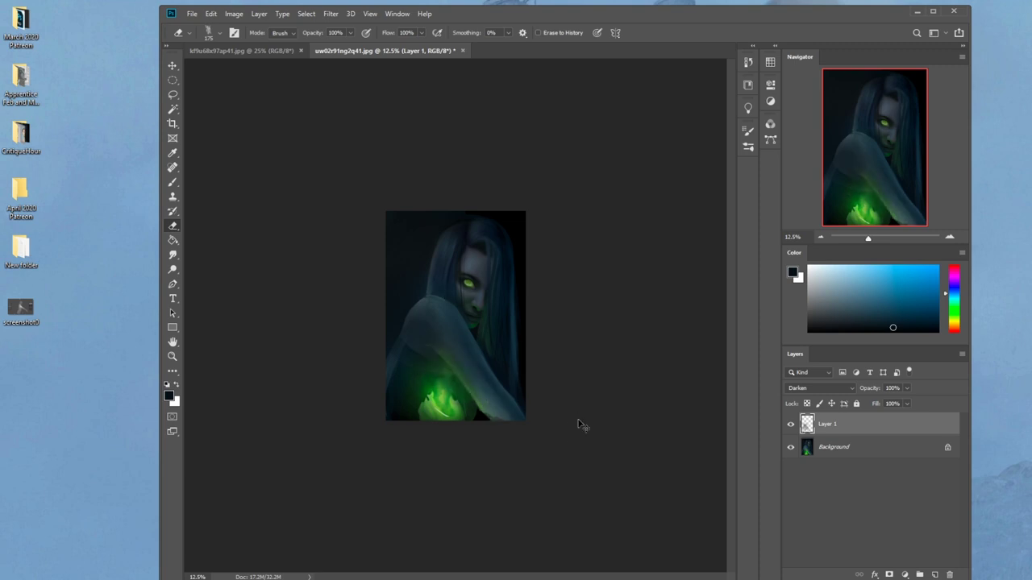
pyautogui.hotkey('ctrl', 'z')
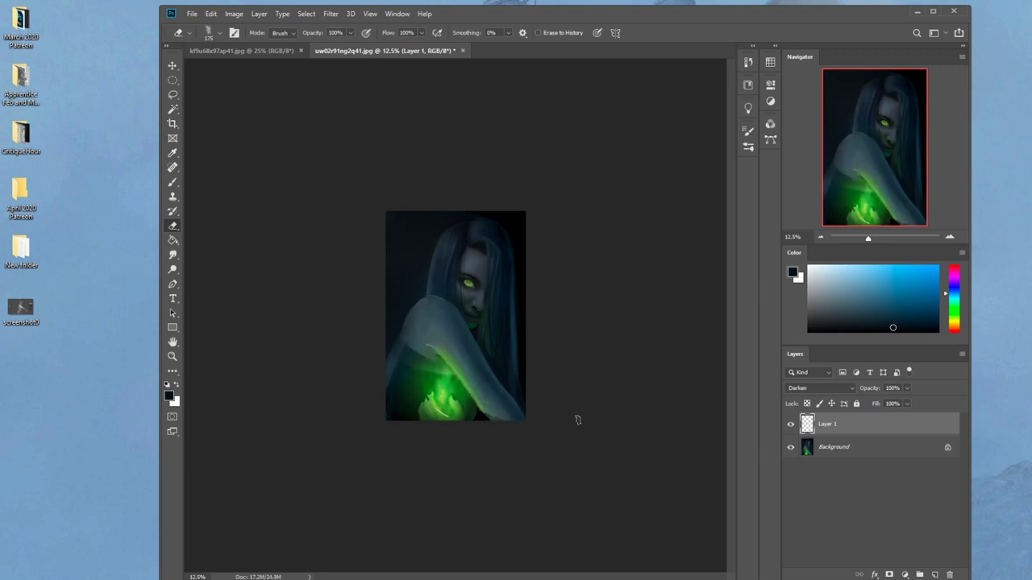
pyautogui.click(949, 575)
pyautogui.hotkey('ctrl', 'a')
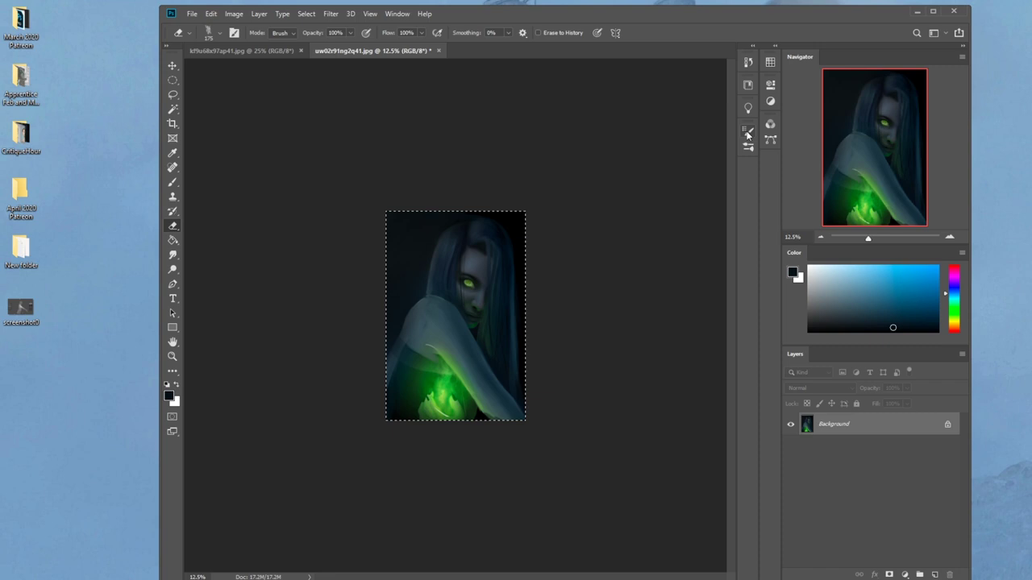
# - Revert to the original snapshot, paste the edit as Layer 1, and reopen the screenshot0 reference
pyautogui.click(748, 63)
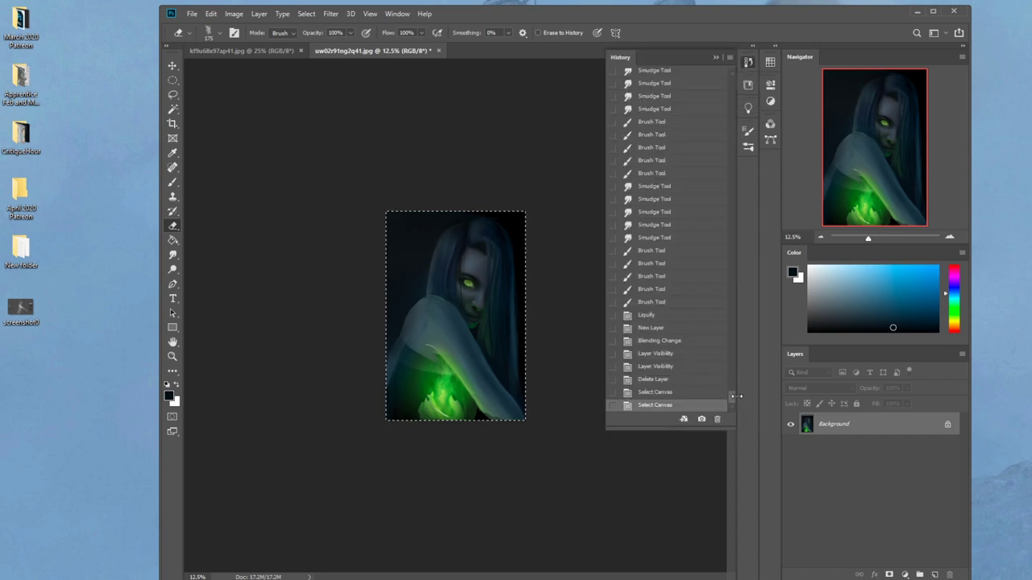
pyautogui.moveTo(732, 399); pyautogui.dragTo(740, 84)
pyautogui.click(685, 78)
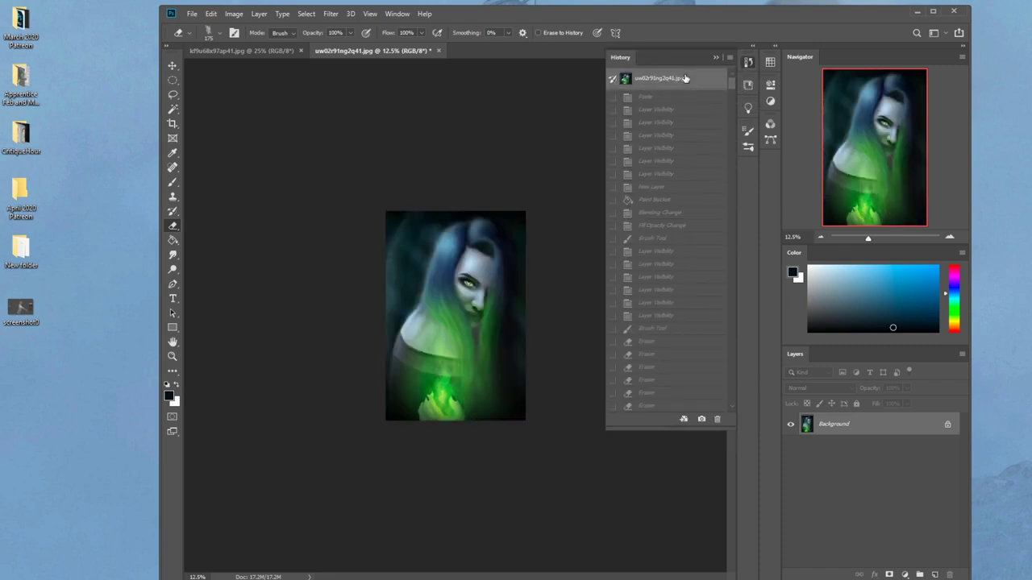
pyautogui.hotkey('ctrl', 'v')
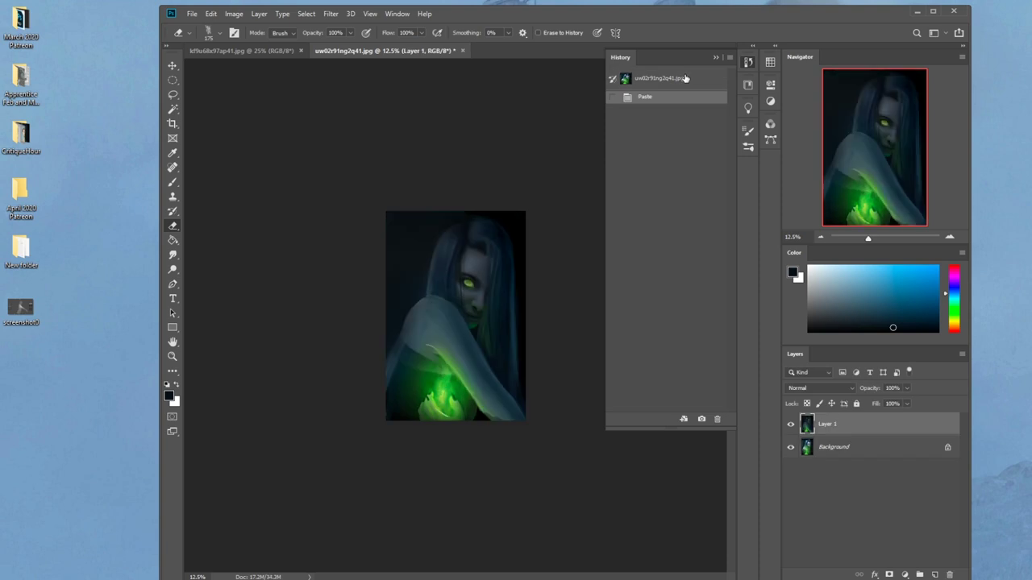
pyautogui.click(713, 57)
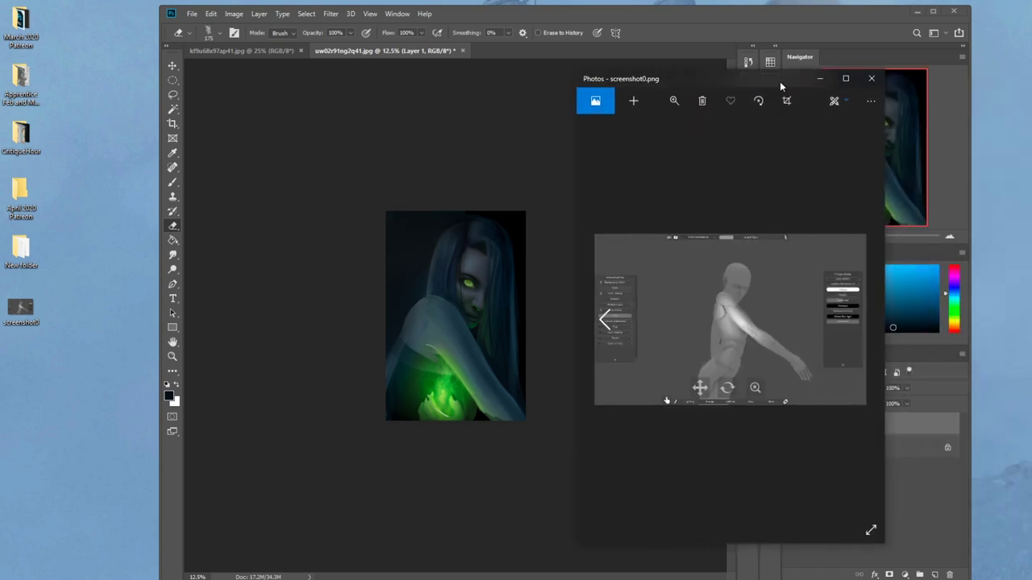
pyautogui.click(873, 79)
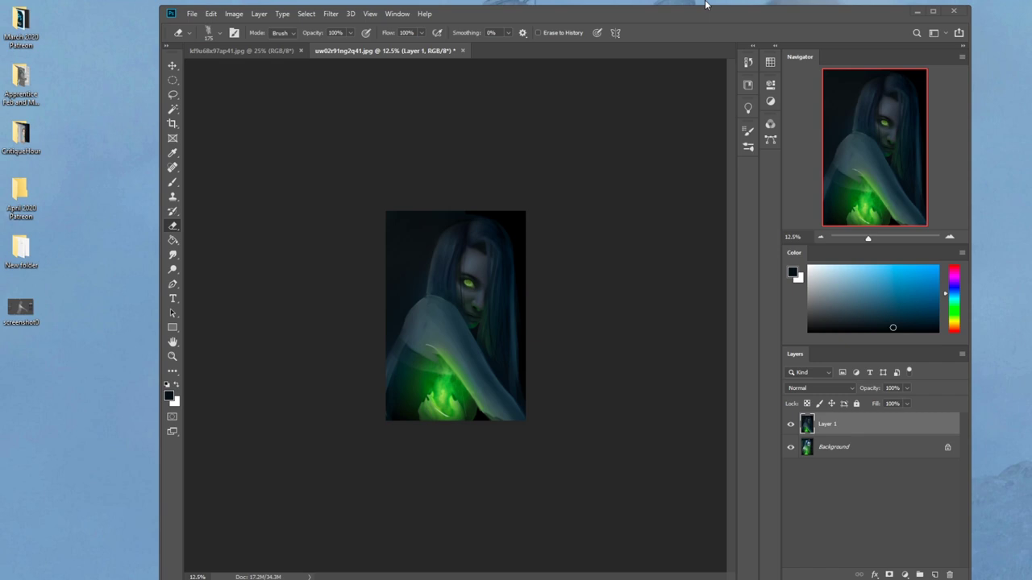
pyautogui.doubleClick(17, 310)
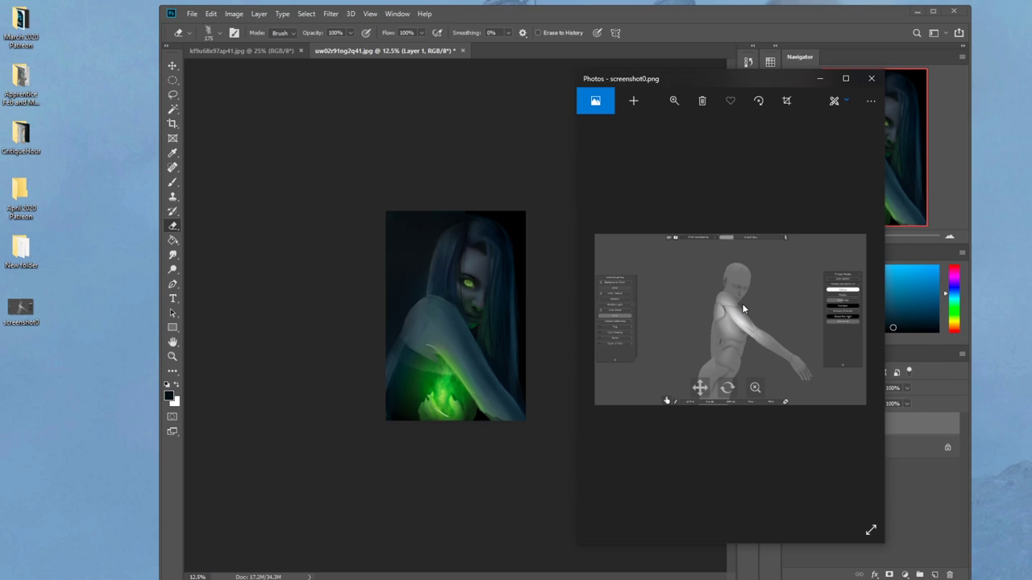
# - Close the reference screenshot, flatten the green-glow portrait, and close it, answering the save prompt
pyautogui.click(865, 84)
pyautogui.rightClick(868, 424)
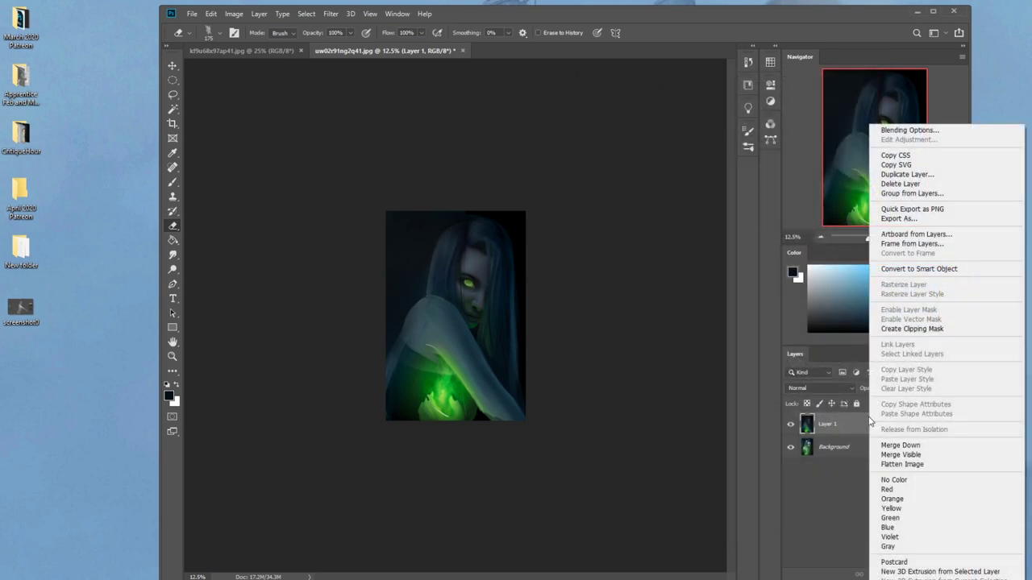
pyautogui.click(887, 460)
pyautogui.click(438, 51)
pyautogui.click(495, 223)
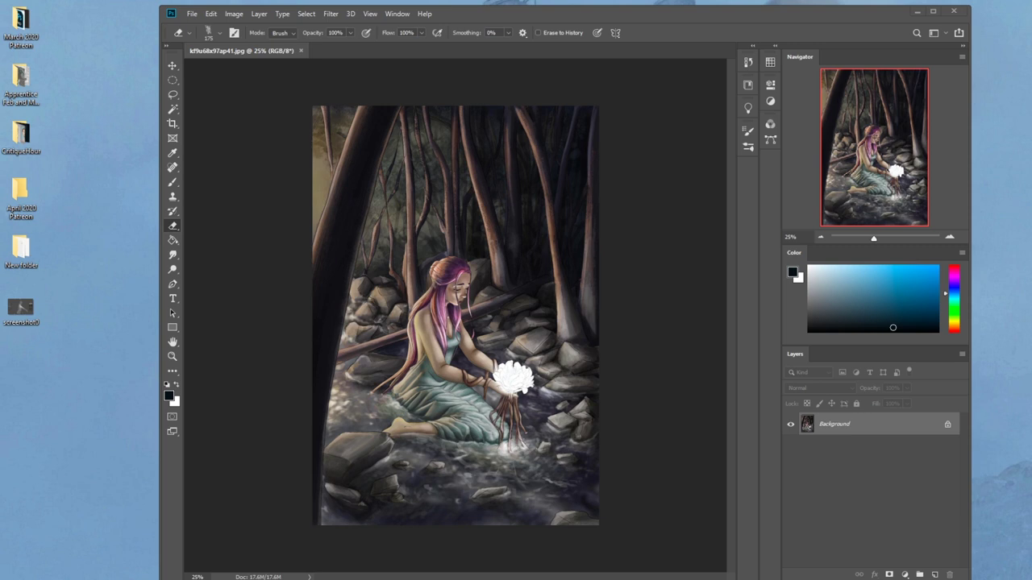
# - Add a new layer set to Darken, fill it dark purple, and lower its Fill to 73%
pyautogui.click(935, 575)
pyautogui.click(829, 389)
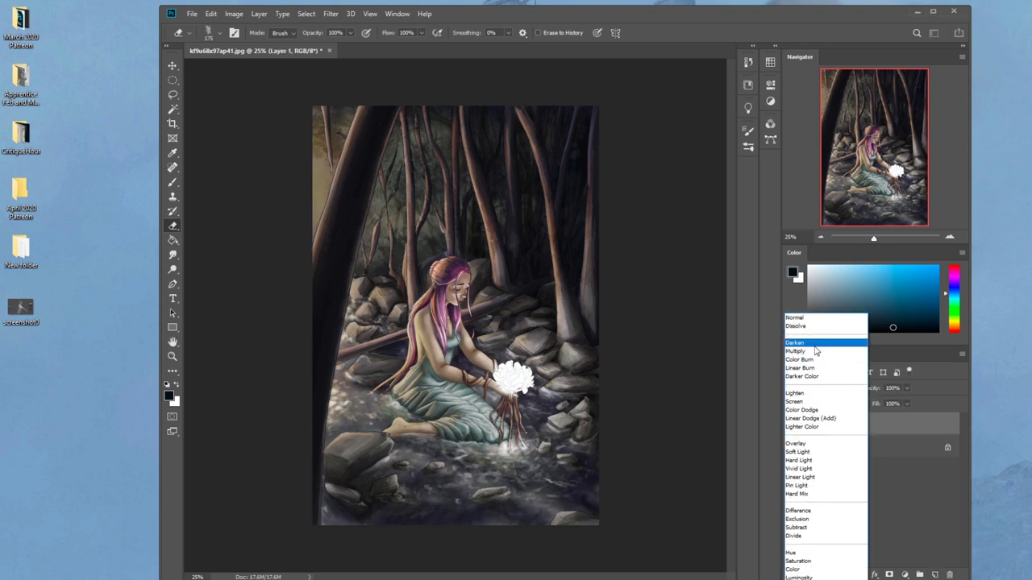
pyautogui.click(815, 350)
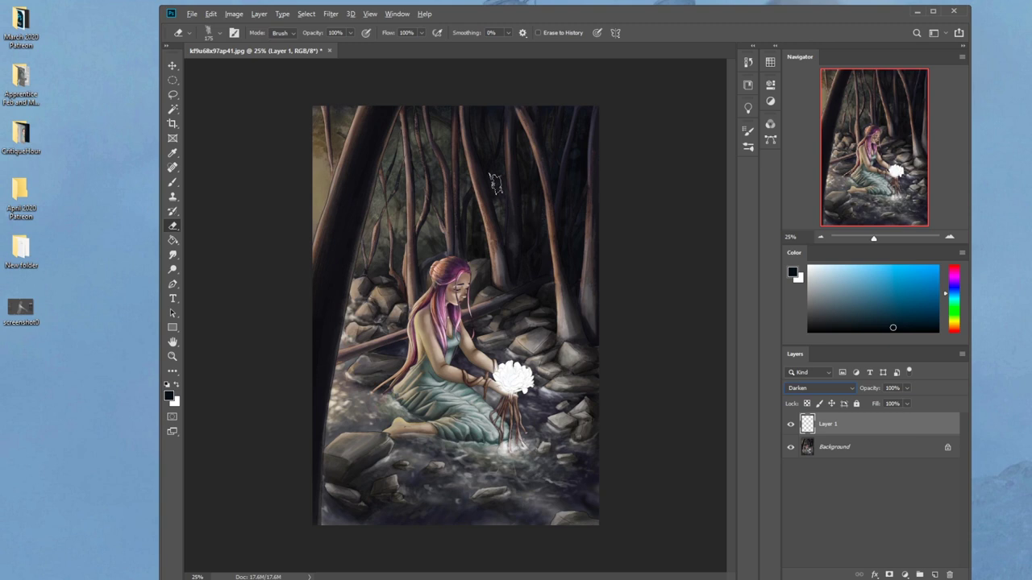
pyautogui.press('g')
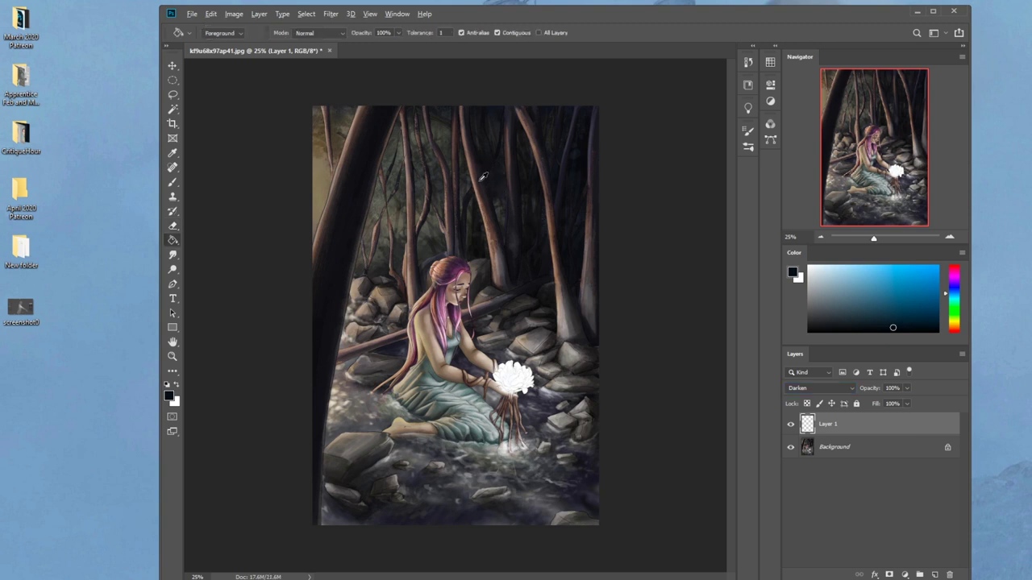
pyautogui.keyDown('alt'); pyautogui.click(493, 222); pyautogui.keyUp('alt')
pyautogui.click(494, 222)
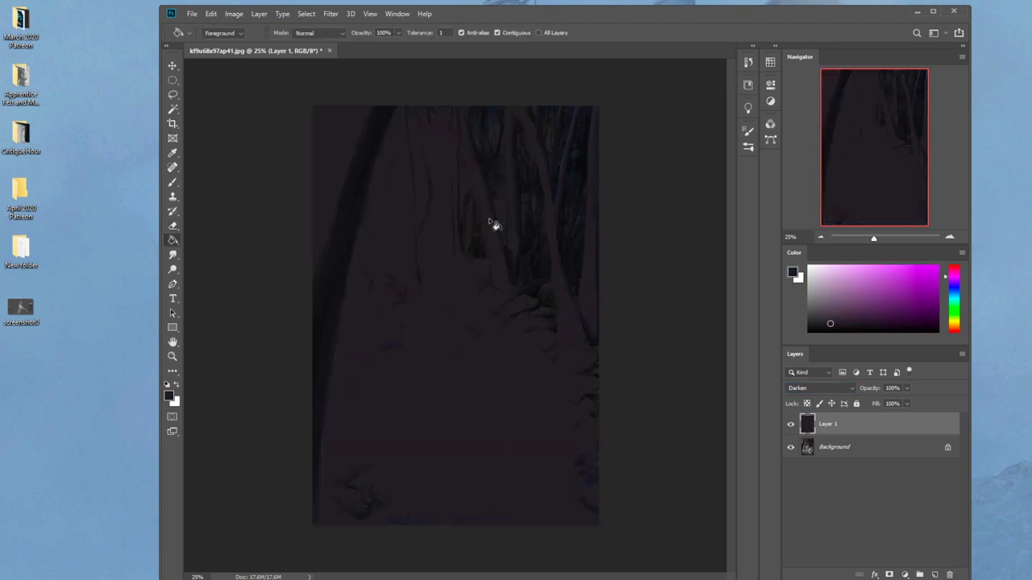
pyautogui.click(906, 404)
pyautogui.moveTo(890, 419); pyautogui.dragTo(885, 420)
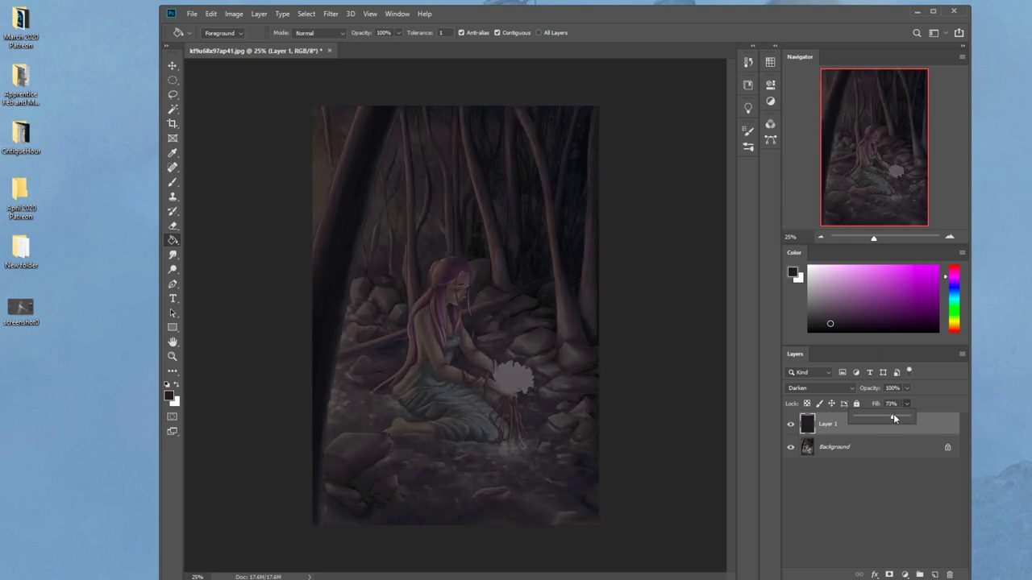
# - Pick the Eraser with a soft blending brush and hide the dark purple layer
pyautogui.press('e')
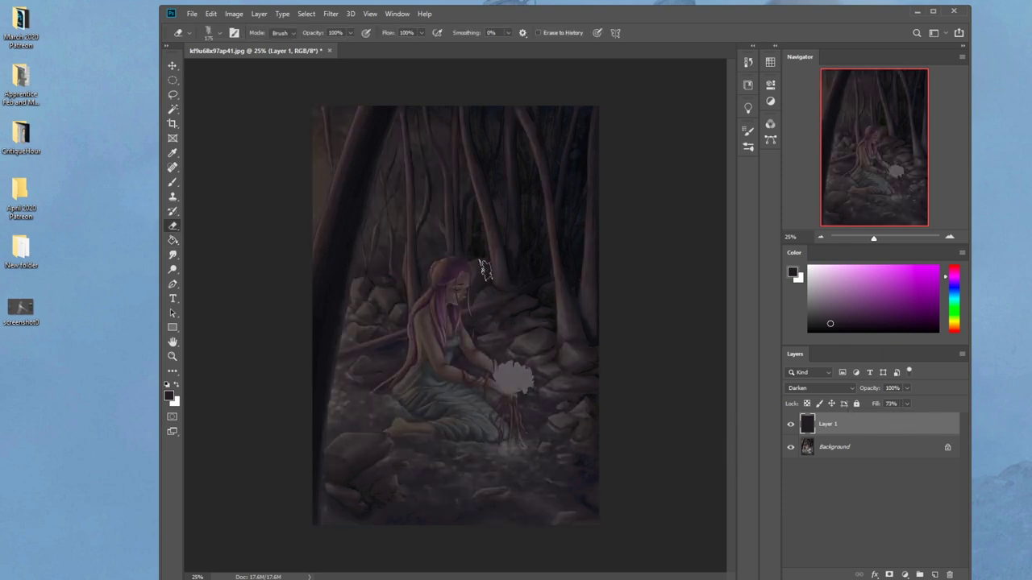
pyautogui.rightClick(509, 299)
pyautogui.doubleClick(542, 412)
pyautogui.click(791, 424)
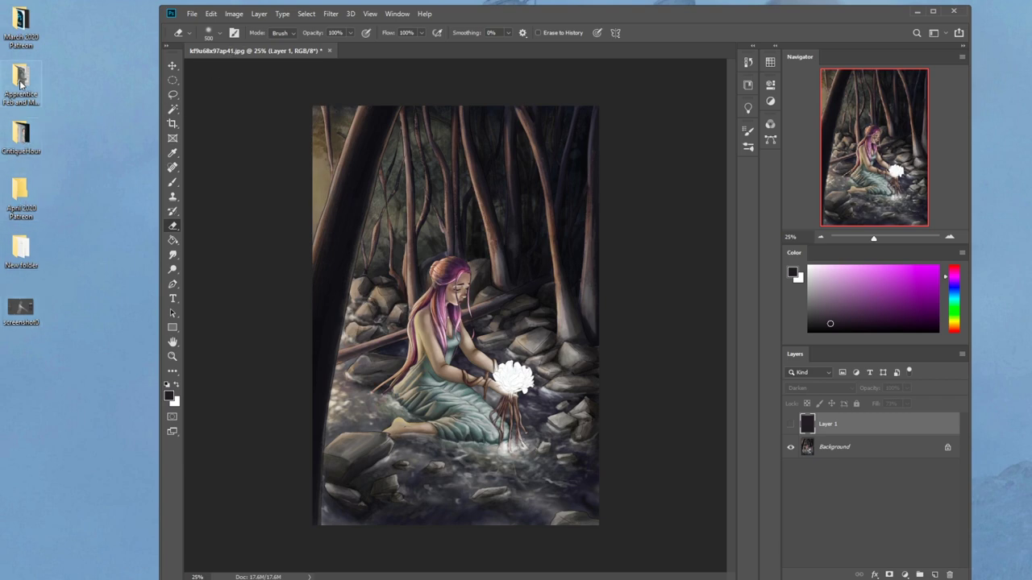
pyautogui.doubleClick(21, 249)
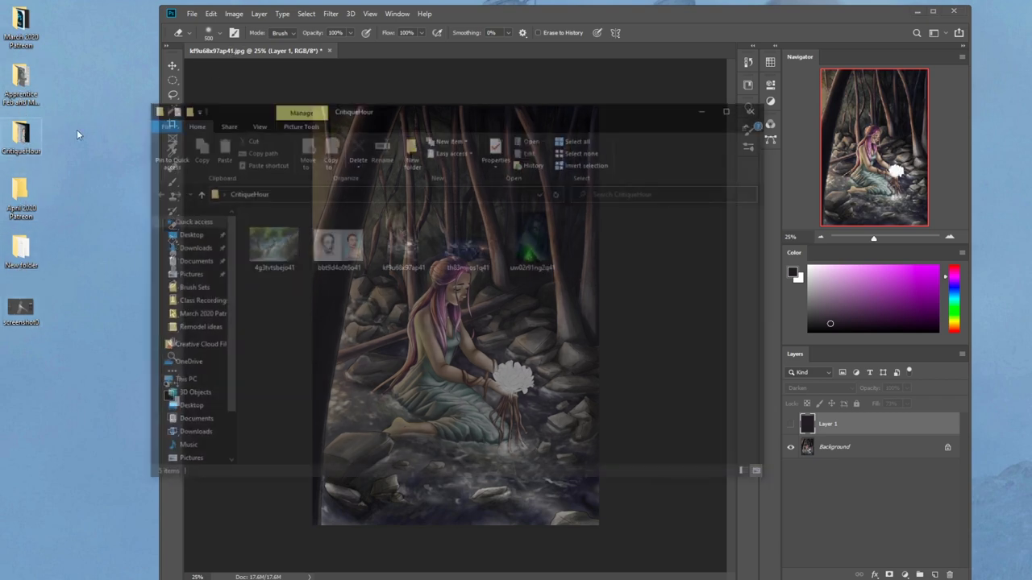
pyautogui.doubleClick(552, 250)
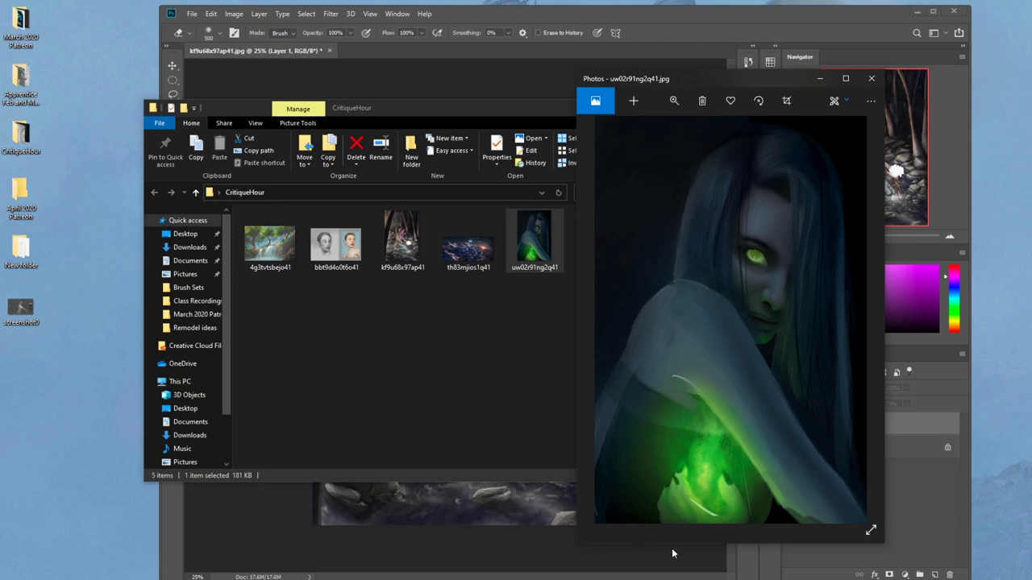
pyautogui.click(871, 78)
pyautogui.click(756, 107)
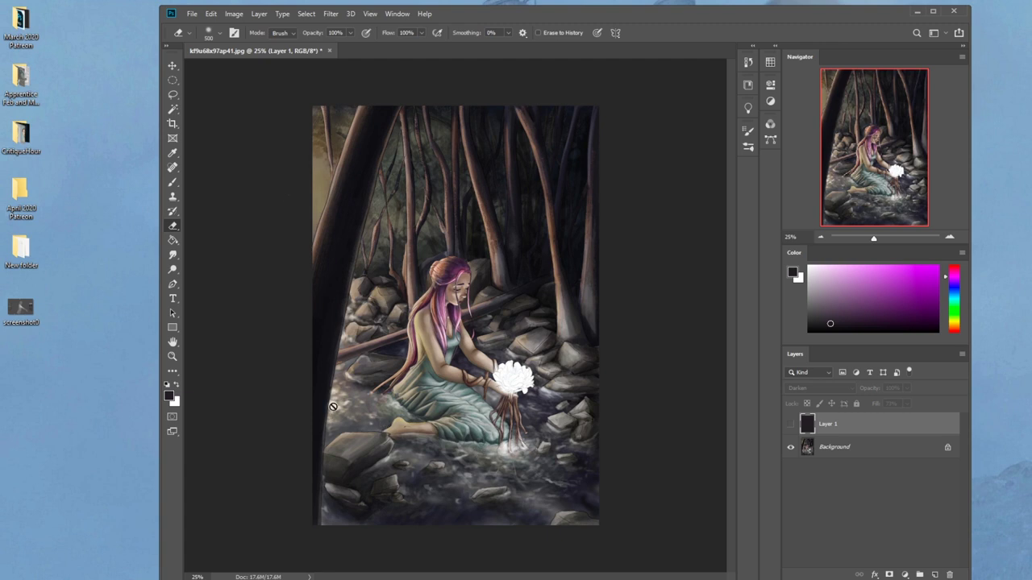
# - Show the dark layer, erase it over the glowing flower, and set eraser opacity to 41%
pyautogui.click(790, 424)
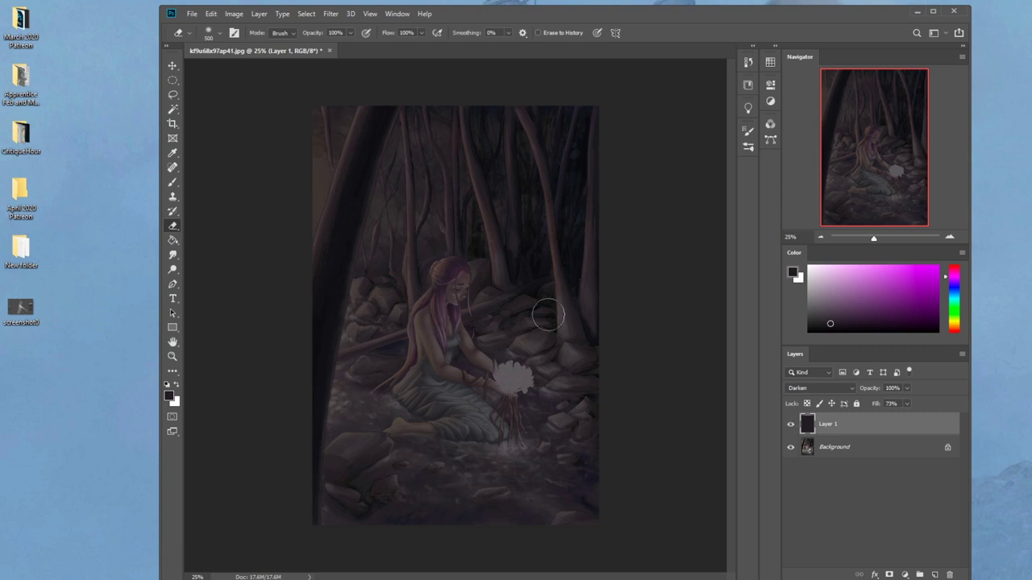
pyautogui.press(']')
pyautogui.press(']')
pyautogui.press(']')
pyautogui.press(']')
pyautogui.press(']')
pyautogui.press(']')
pyautogui.press(']')
pyautogui.press(']')
pyautogui.press(']')
pyautogui.press(']')
pyautogui.click(503, 376)
pyautogui.moveTo(503, 376); pyautogui.dragTo(518, 368)
pyautogui.press('[')
pyautogui.press('[')
pyautogui.press('[')
pyautogui.press('[')
pyautogui.press('[')
pyautogui.press('[')
pyautogui.press('[')
pyautogui.press('[')
pyautogui.press('[')
pyautogui.press('[')
pyautogui.moveTo(348, 33); pyautogui.dragTo(320, 46)
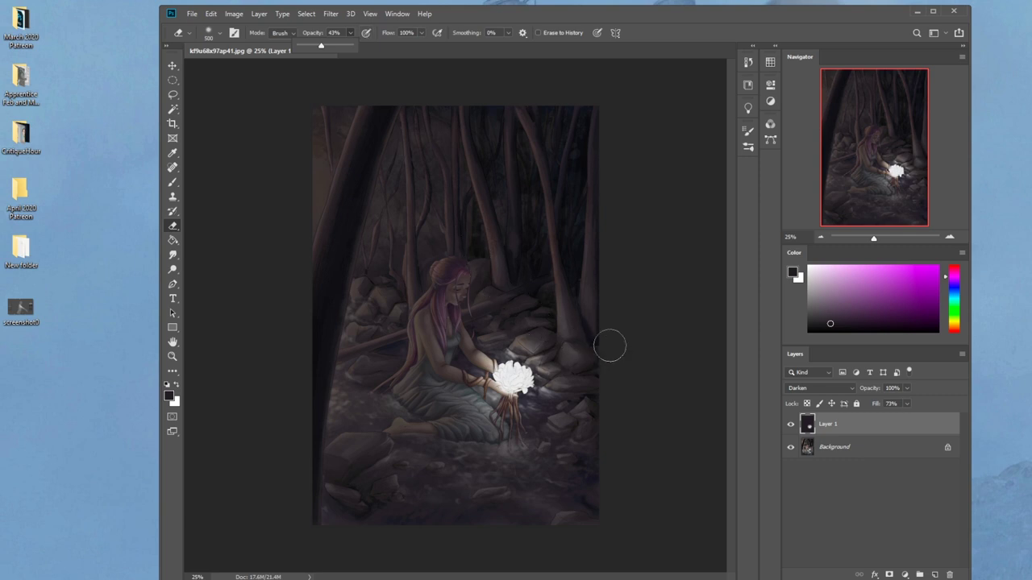
# - Erase the darkening along the figure's back, resizing the eraser and zooming to 50%
pyautogui.moveTo(432, 324); pyautogui.dragTo(445, 361)
pyautogui.press('[')
pyautogui.press('[')
pyautogui.press('[')
pyautogui.press('[')
pyautogui.press('[')
pyautogui.press('[')
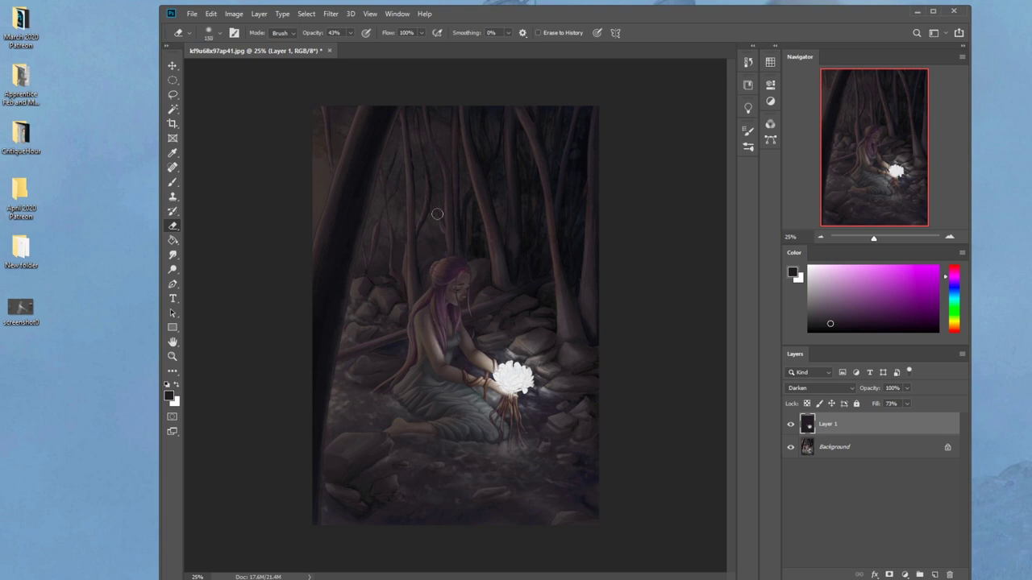
pyautogui.press(']')
pyautogui.press(']')
pyautogui.press(']')
pyautogui.press(']')
pyautogui.press(']')
pyautogui.press('[')
pyautogui.press('[')
pyautogui.press('[')
pyautogui.press(']')
pyautogui.press(']')
pyautogui.press(']')
pyautogui.press('[')
pyautogui.press(']')
pyautogui.press(']')
pyautogui.press(']')
pyautogui.press(']')
pyautogui.hotkey('ctrl', '+')
pyautogui.hotkey('ctrl', '+')
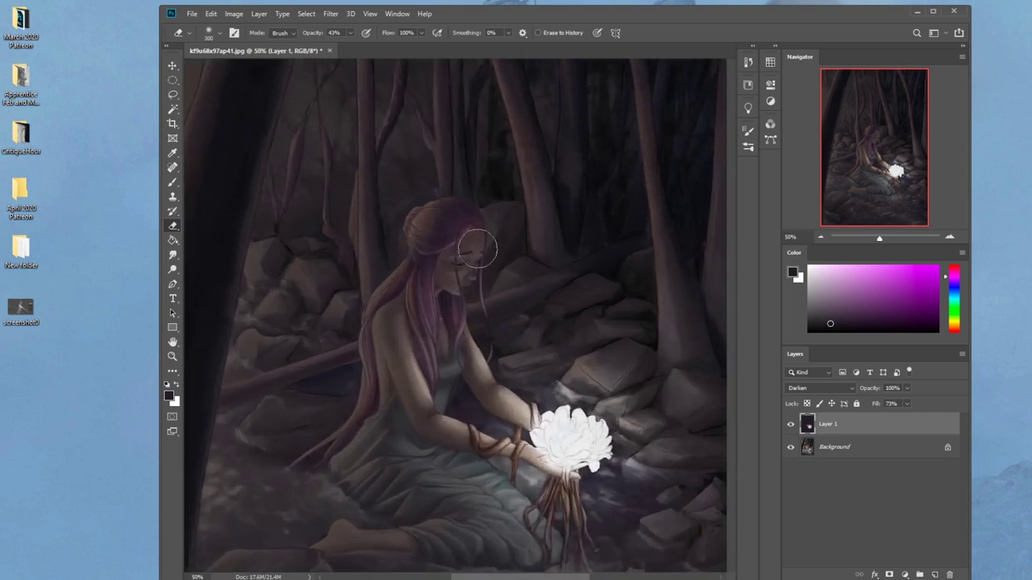
pyautogui.press('[')
pyautogui.press('[')
pyautogui.press('[')
pyautogui.press('[')
pyautogui.press('[')
pyautogui.press('[')
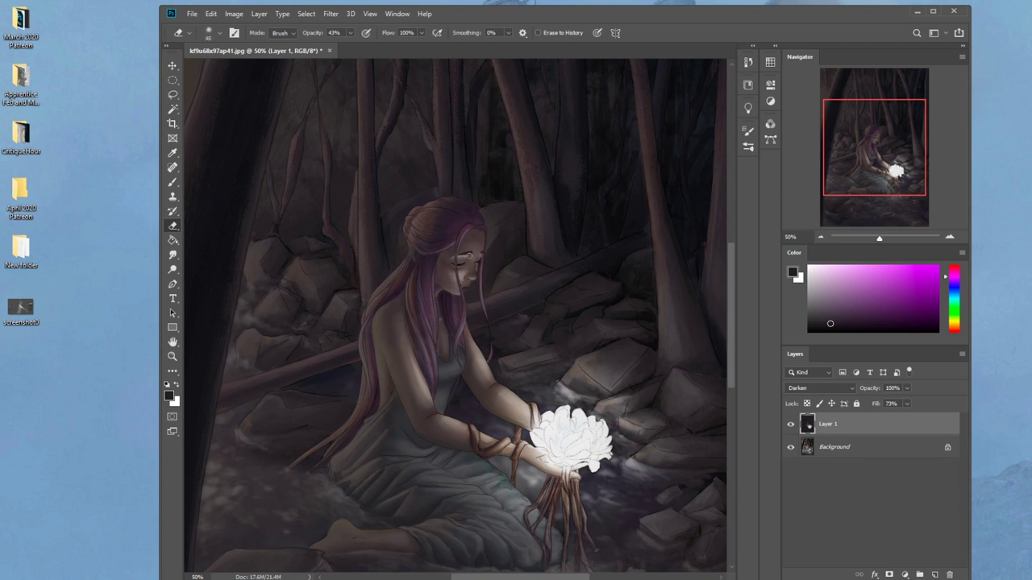
pyautogui.press('[')
pyautogui.press(']')
pyautogui.press(']')
pyautogui.press(']')
pyautogui.press(']')
pyautogui.press(']')
pyautogui.press(']')
pyautogui.press('[')
pyautogui.press('[')
pyautogui.press('[')
pyautogui.press('[')
pyautogui.press('[')
pyautogui.press('[')
pyautogui.press('[')
pyautogui.press('[')
pyautogui.scroll(-3, 474, 278)
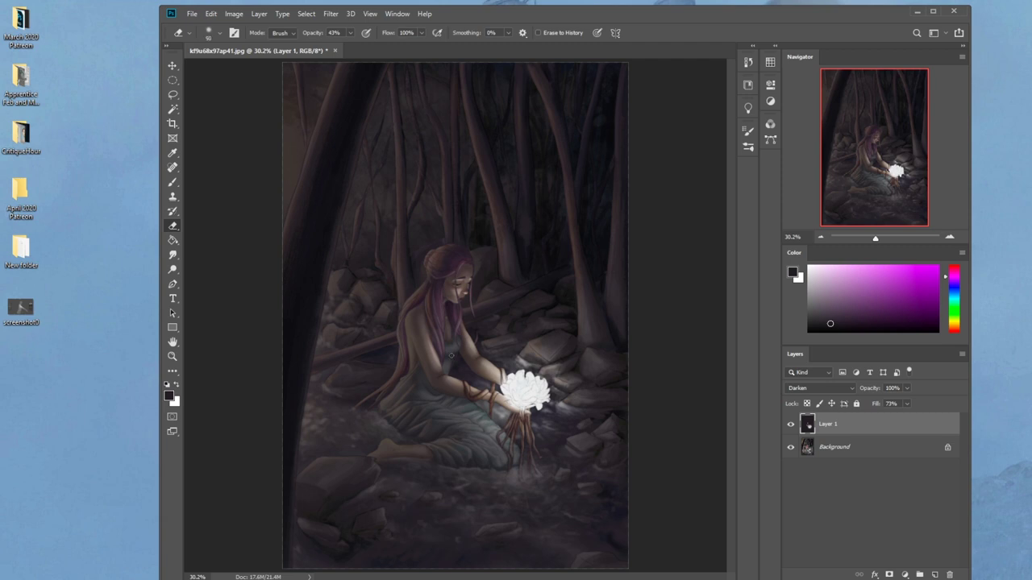
# - Erase the darkening over the hair, shoulder and lap with eraser sizes of 250 and 700
pyautogui.press(']')
pyautogui.press(']')
pyautogui.press(']')
pyautogui.moveTo(455, 343); pyautogui.dragTo(446, 322)
pyautogui.press('[')
pyautogui.press('[')
pyautogui.press('[')
pyautogui.press('ctrl')
pyautogui.press('ctrl')
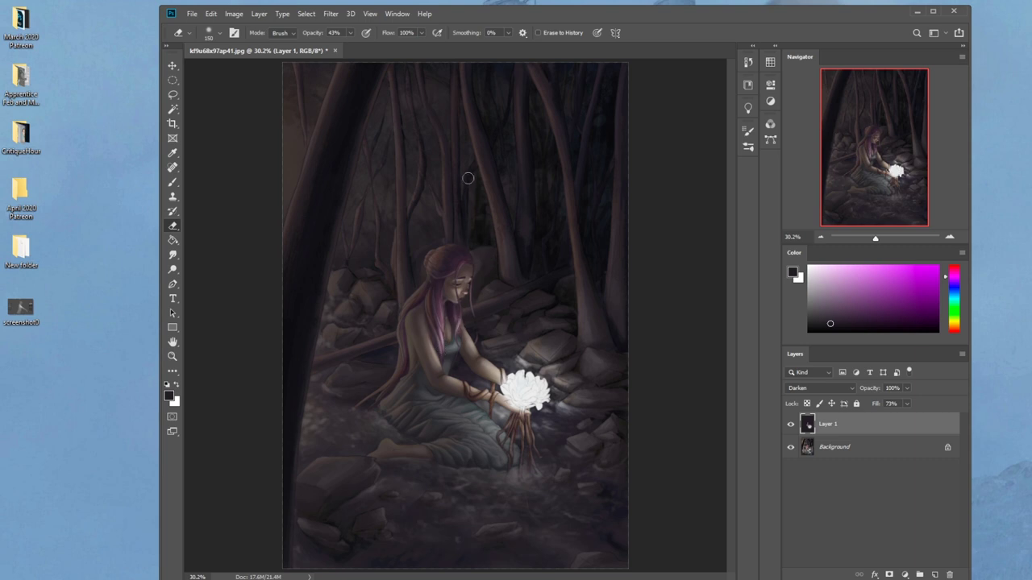
pyautogui.press(']')
pyautogui.press(']')
pyautogui.press(']')
pyautogui.press(']')
pyautogui.press(']')
pyautogui.press(']')
pyautogui.press(']')
pyautogui.press(']')
pyautogui.moveTo(466, 424)
pyautogui.mouseDown()
pyautogui.moveTo(496, 449)
pyautogui.moveTo(441, 402)
pyautogui.moveTo(498, 448)
pyautogui.moveTo(471, 415)
pyautogui.moveTo(482, 429)
pyautogui.moveTo(441, 402)
pyautogui.moveTo(492, 441)
pyautogui.mouseUp()
pyautogui.press('[')
pyautogui.press('[')
pyautogui.press('[')
pyautogui.press('[')
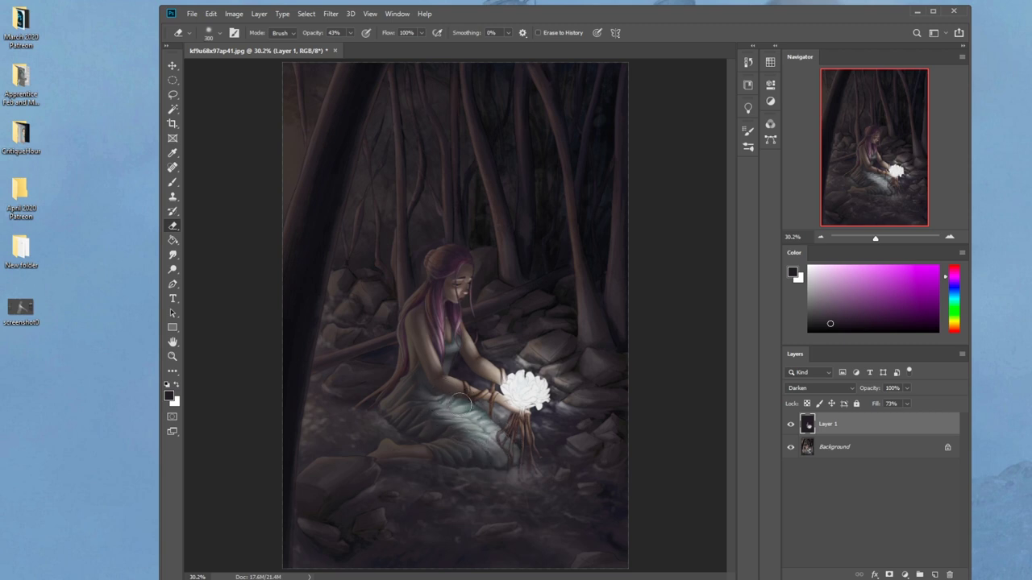
# - Sample purple from the dress with the brush and toggle Layer 1 to compare
pyautogui.press('b')
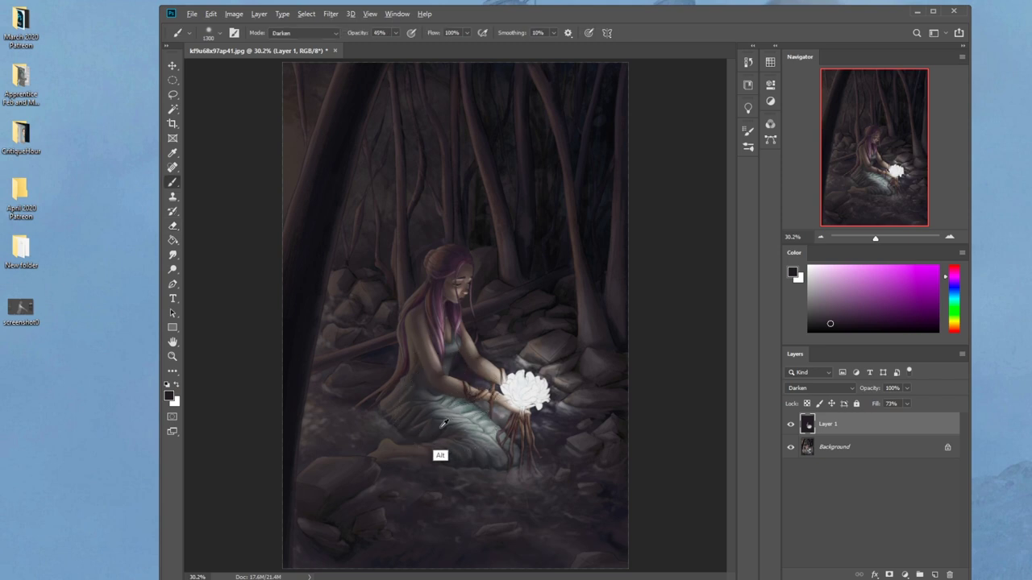
pyautogui.keyDown('alt'); pyautogui.click(442, 423); pyautogui.keyUp('alt')
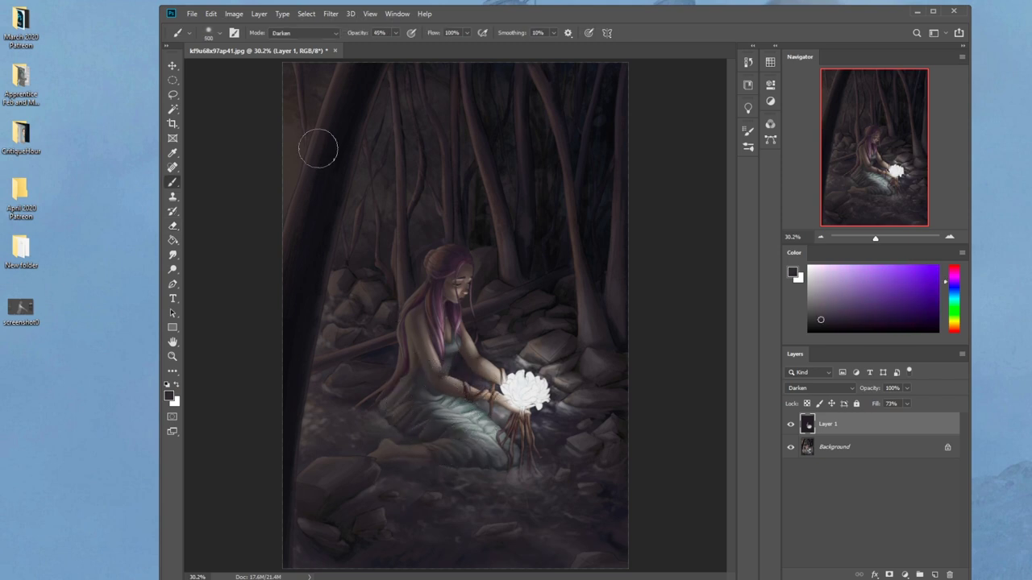
pyautogui.click(305, 34)
pyautogui.press('Escape')
pyautogui.press('[')
pyautogui.rightClick(855, 435)
pyautogui.press('Escape')
pyautogui.click(790, 424)
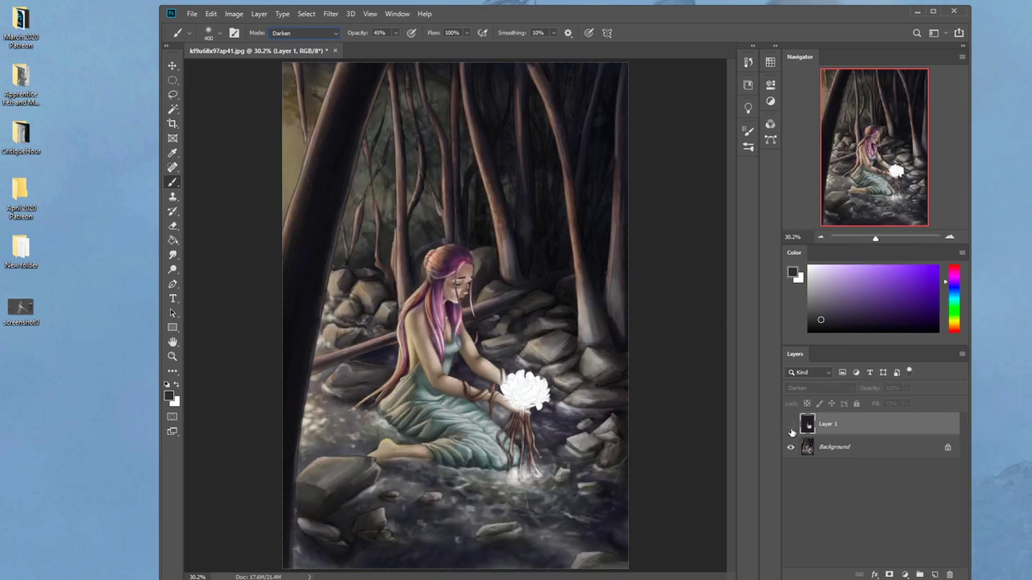
pyautogui.click(791, 424)
# - Merge Layer 1 down into Background and paint soft purple strokes across the dress
pyautogui.rightClick(844, 430)
pyautogui.click(870, 446)
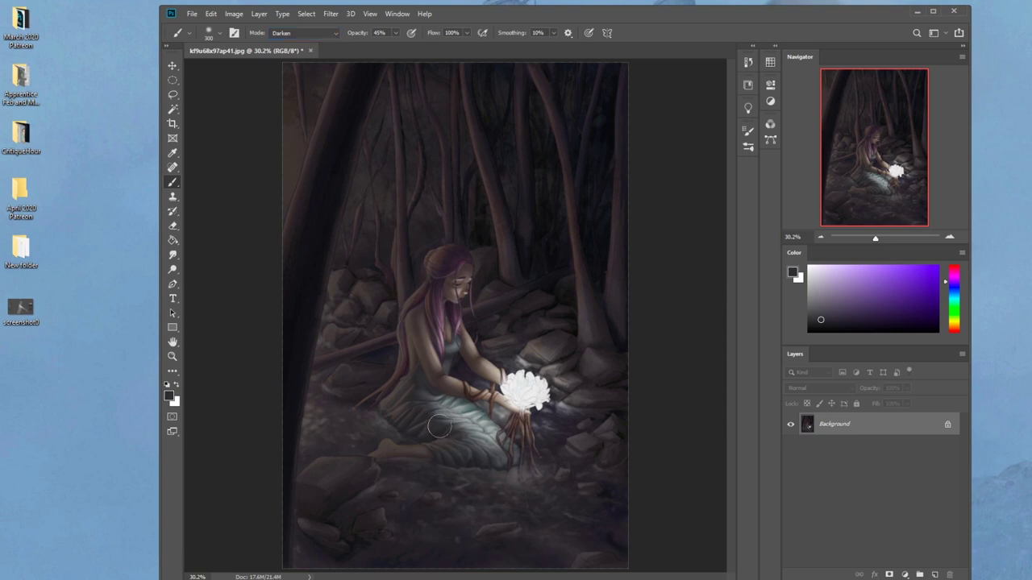
pyautogui.moveTo(443, 427); pyautogui.dragTo(482, 437)
pyautogui.press('[')
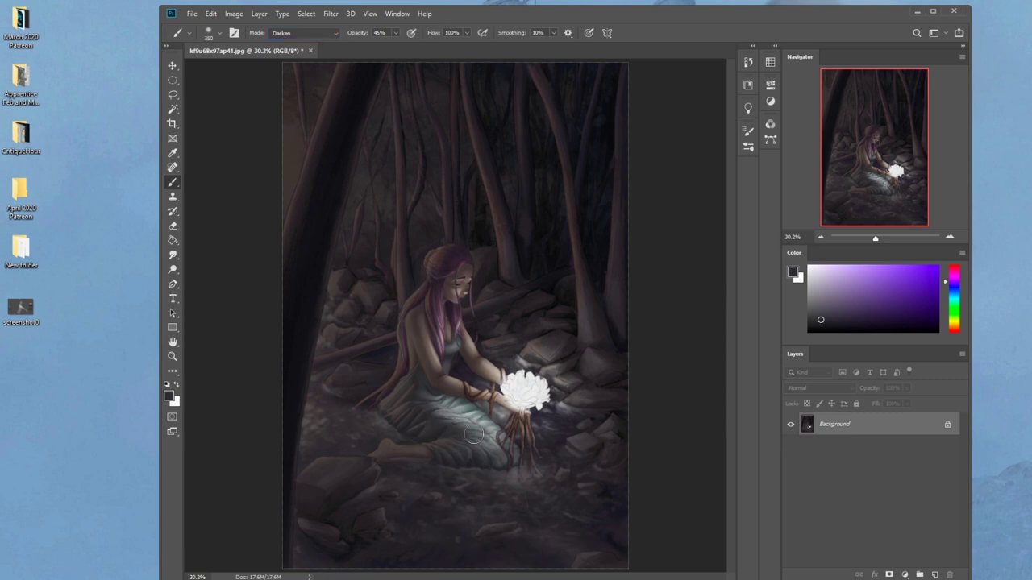
pyautogui.press('[')
pyautogui.press('[')
pyautogui.press('[')
pyautogui.press(']')
pyautogui.press(']')
pyautogui.press(']')
pyautogui.press(']')
pyautogui.press(']')
pyautogui.press(']')
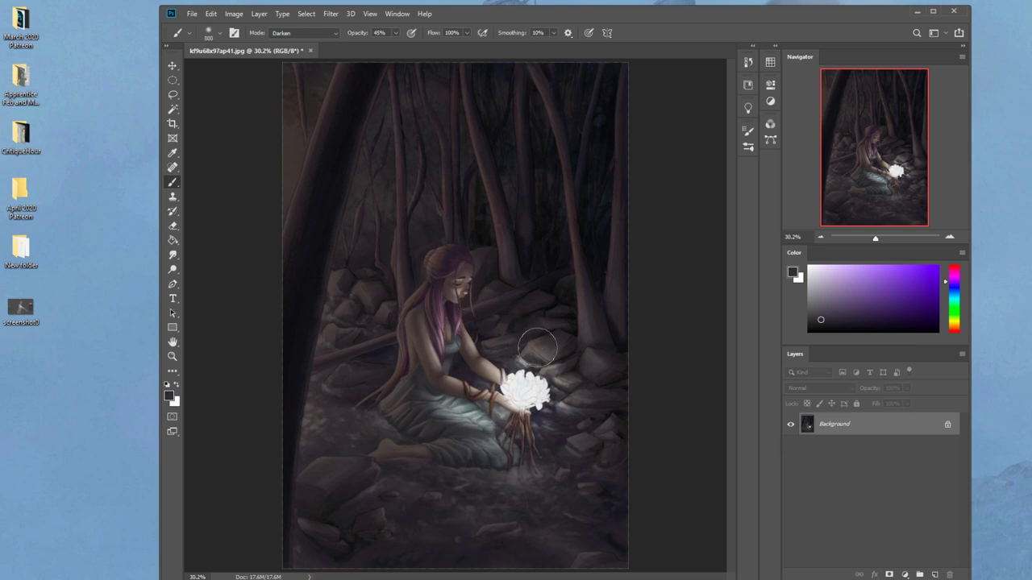
# - Shift the painting's hue toward green with Hue/Saturation, zoom to 25%, and add a new layer
pyautogui.hotkey('ctrl', 'u')
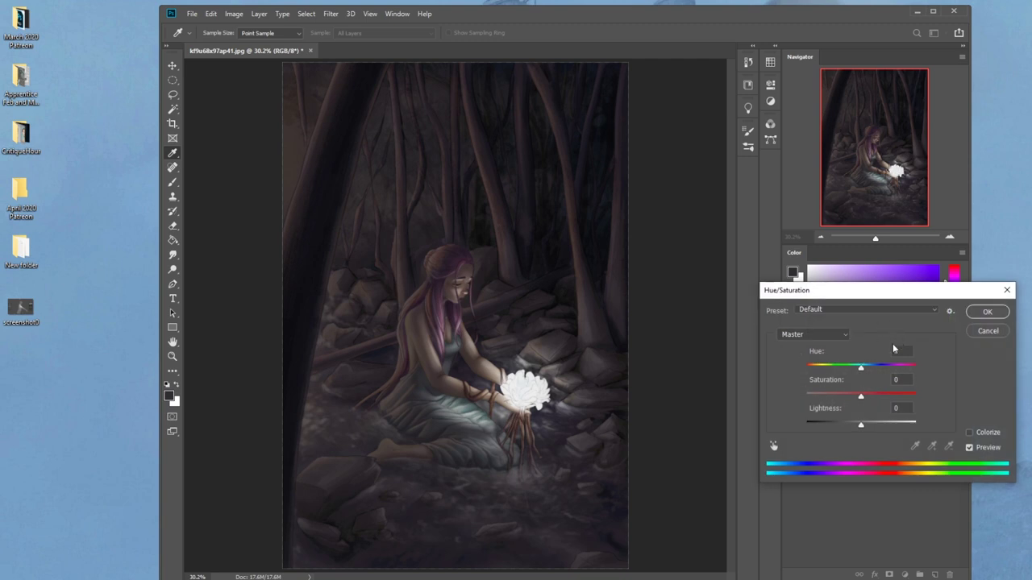
pyautogui.moveTo(861, 368)
pyautogui.mouseDown()
pyautogui.moveTo(921, 374)
pyautogui.moveTo(824, 367)
pyautogui.mouseUp()
pyautogui.click(985, 313)
pyautogui.press('b')
pyautogui.hotkey('ctrl', '-')
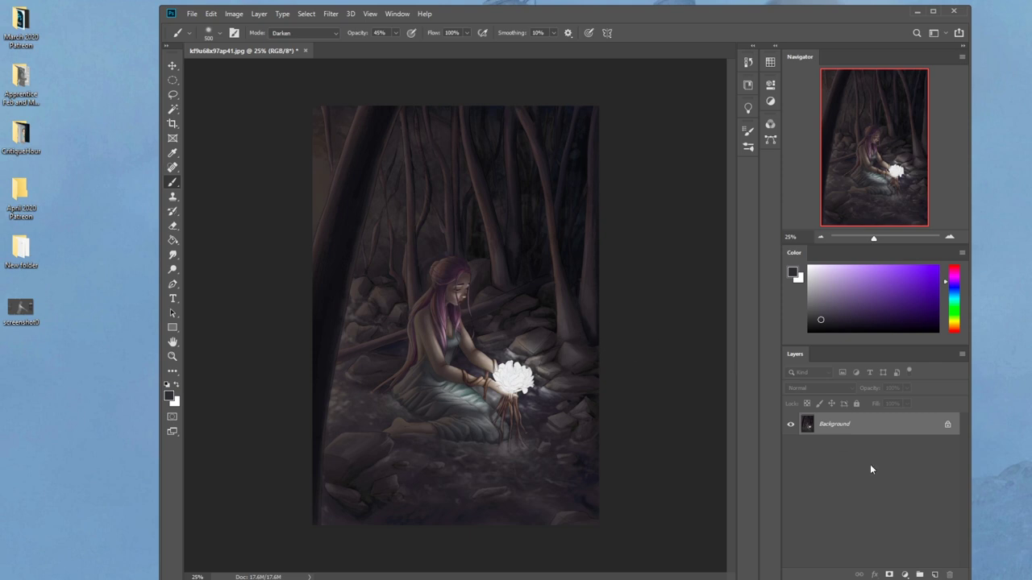
pyautogui.hotkey('ctrl', 'shift', 'alt', 'n')
# - Lasso-select the rocks right of the glowing flower and the lower rocks, then deselect
pyautogui.press('l')
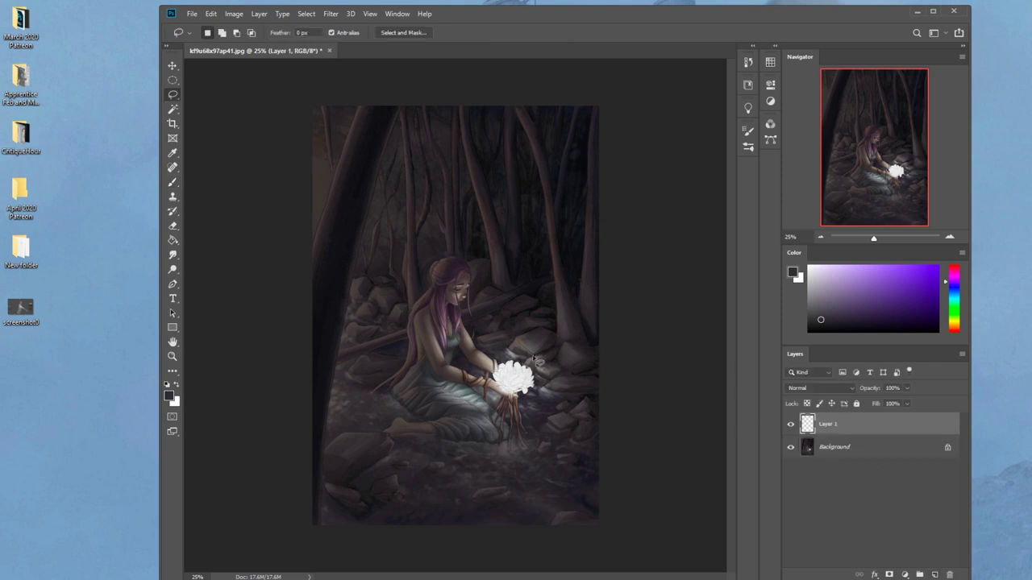
pyautogui.moveTo(529, 357)
pyautogui.mouseDown()
pyautogui.moveTo(519, 342)
pyautogui.moveTo(512, 355)
pyautogui.moveTo(536, 361)
pyautogui.mouseUp()
pyautogui.press('shift')
pyautogui.moveTo(567, 342)
pyautogui.mouseDown()
pyautogui.moveTo(560, 368)
pyautogui.moveTo(580, 374)
pyautogui.mouseUp()
pyautogui.moveTo(569, 349); pyautogui.dragTo(566, 346)
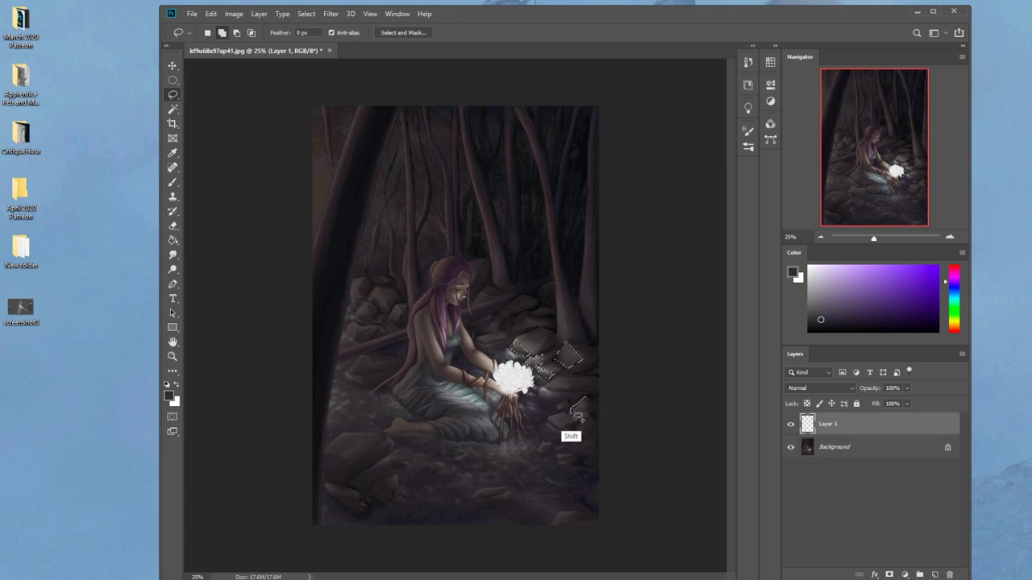
pyautogui.moveTo(585, 430)
pyautogui.mouseDown()
pyautogui.moveTo(564, 427)
pyautogui.moveTo(559, 411)
pyautogui.moveTo(585, 413)
pyautogui.mouseUp()
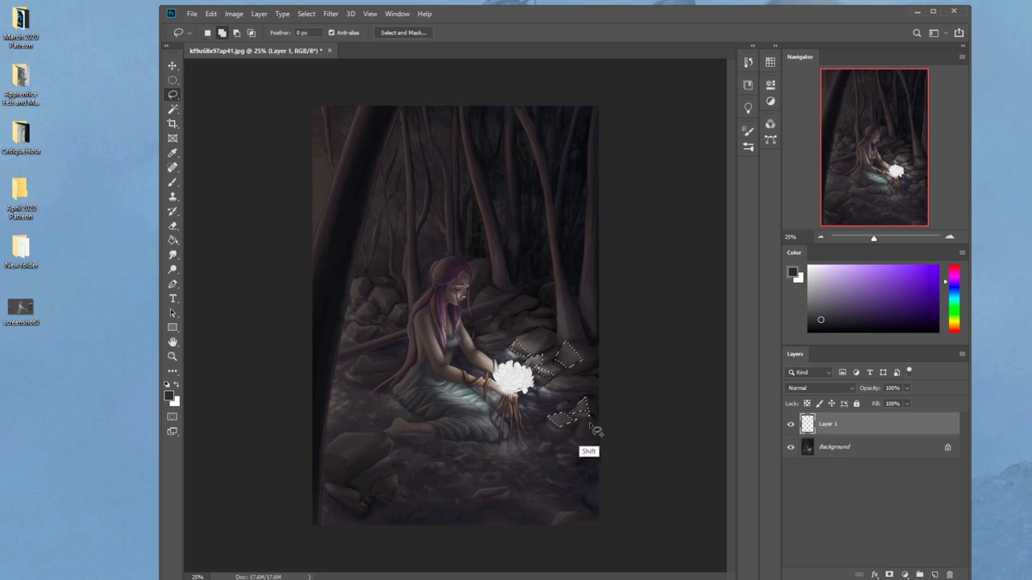
pyautogui.moveTo(598, 429); pyautogui.dragTo(587, 421)
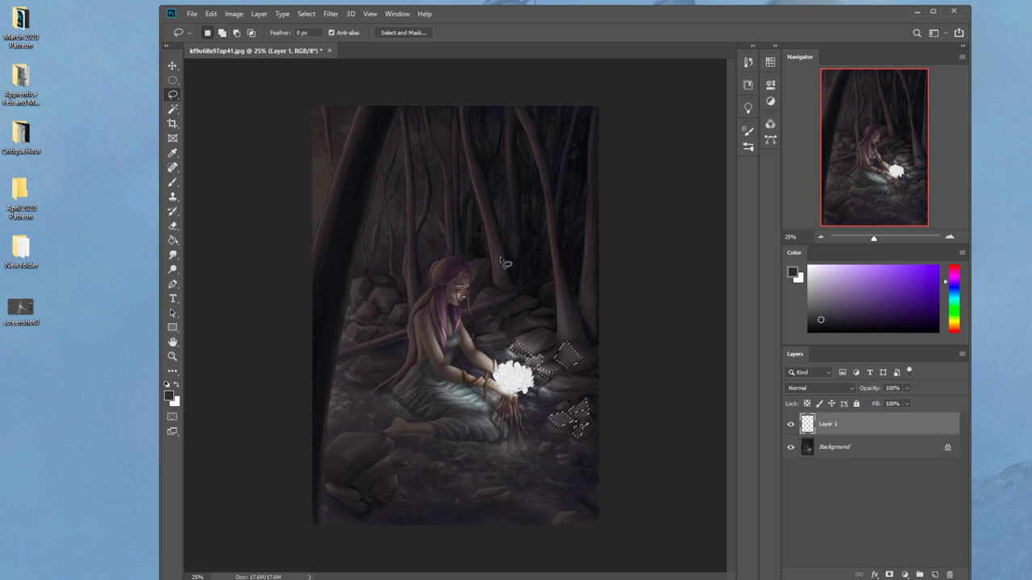
pyautogui.hotkey('ctrl', 'd')
pyautogui.press('b')
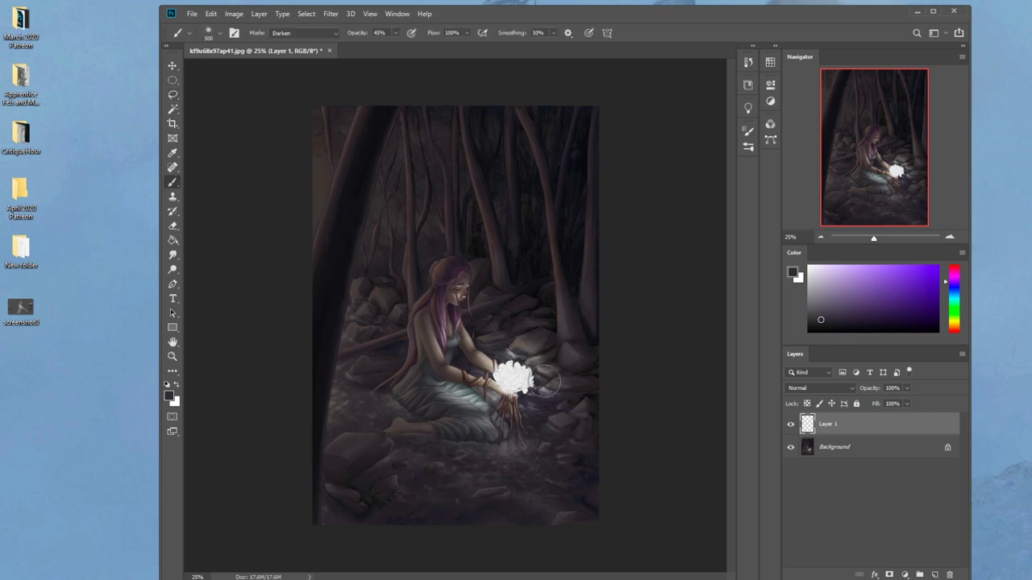
pyautogui.press(']')
pyautogui.press(']')
pyautogui.press(']')
pyautogui.press(']')
pyautogui.press(']')
pyautogui.press(']')
pyautogui.press(']')
pyautogui.press(']')
pyautogui.press(']')
pyautogui.press(']')
pyautogui.press(']')
pyautogui.press(']')
pyautogui.press(']')
pyautogui.press(']')
pyautogui.press(']')
pyautogui.press(']')
pyautogui.press(']')
pyautogui.press(']')
pyautogui.press(']')
pyautogui.press(']')
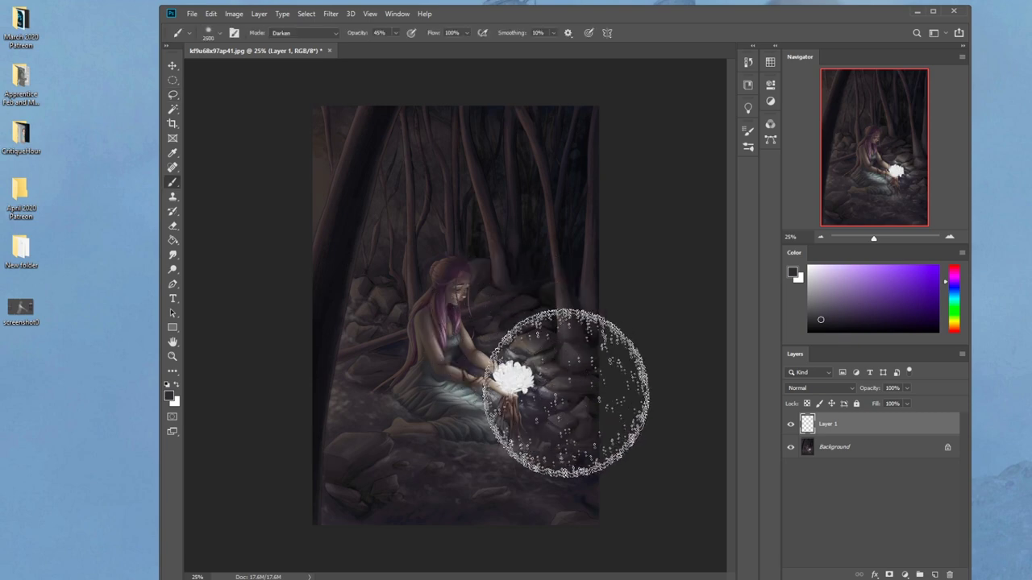
pyautogui.click(310, 33)
pyautogui.click(308, 39)
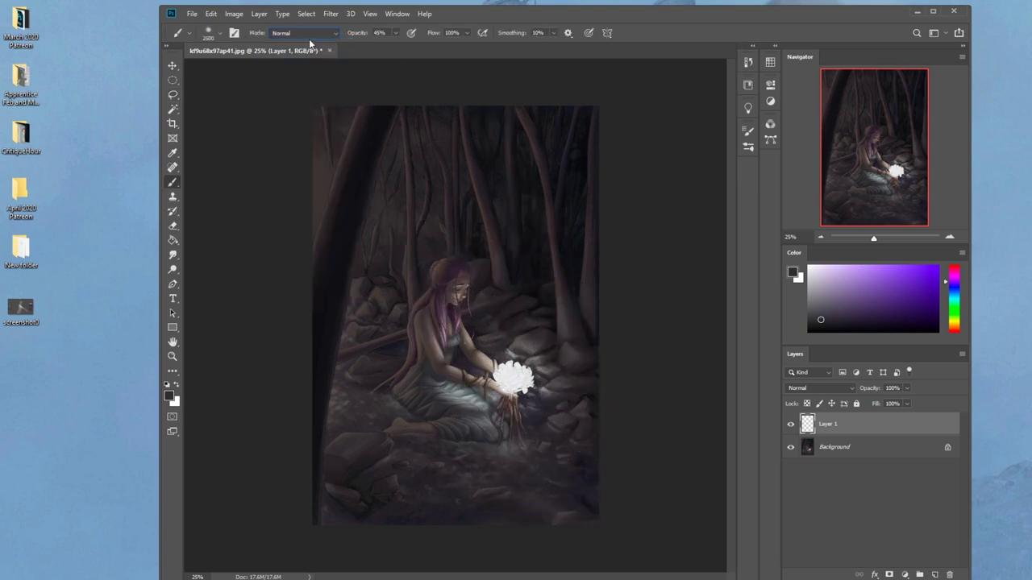
pyautogui.click(935, 572)
pyautogui.press('x')
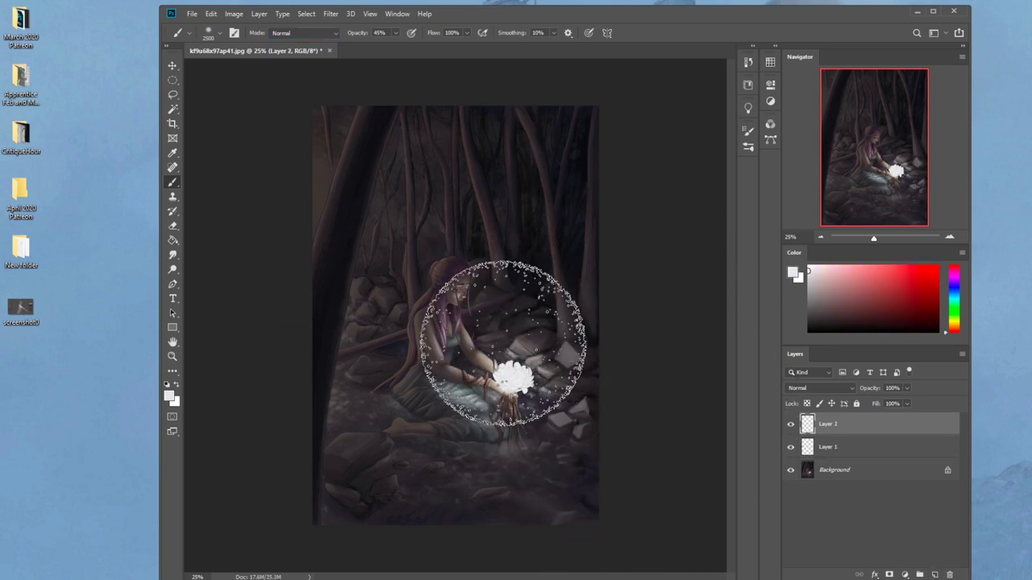
pyautogui.moveTo(519, 350); pyautogui.dragTo(594, 477)
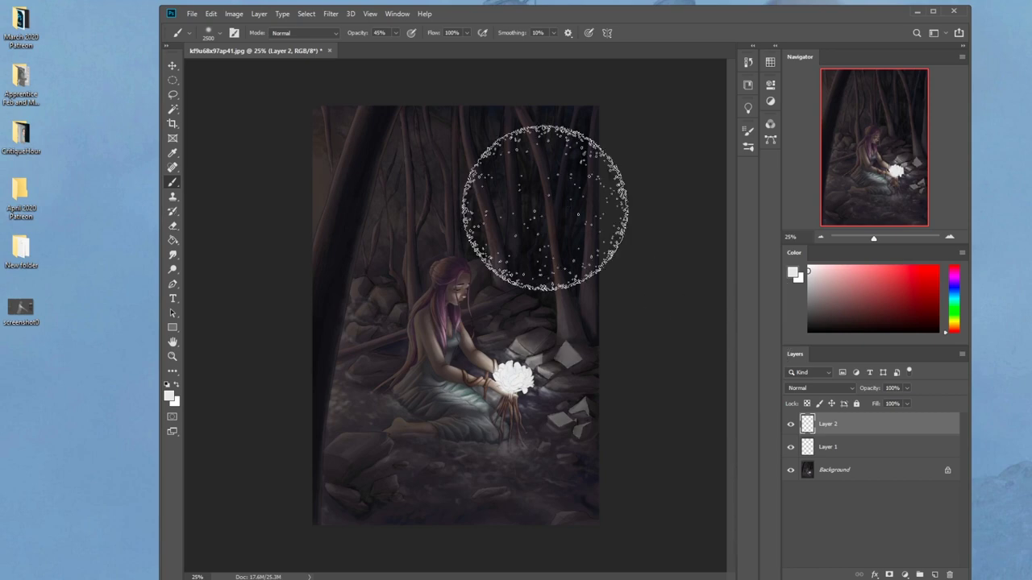
pyautogui.keyDown('alt'); pyautogui.click(573, 354); pyautogui.keyUp('alt')
pyautogui.moveTo(395, 37); pyautogui.dragTo(428, 46)
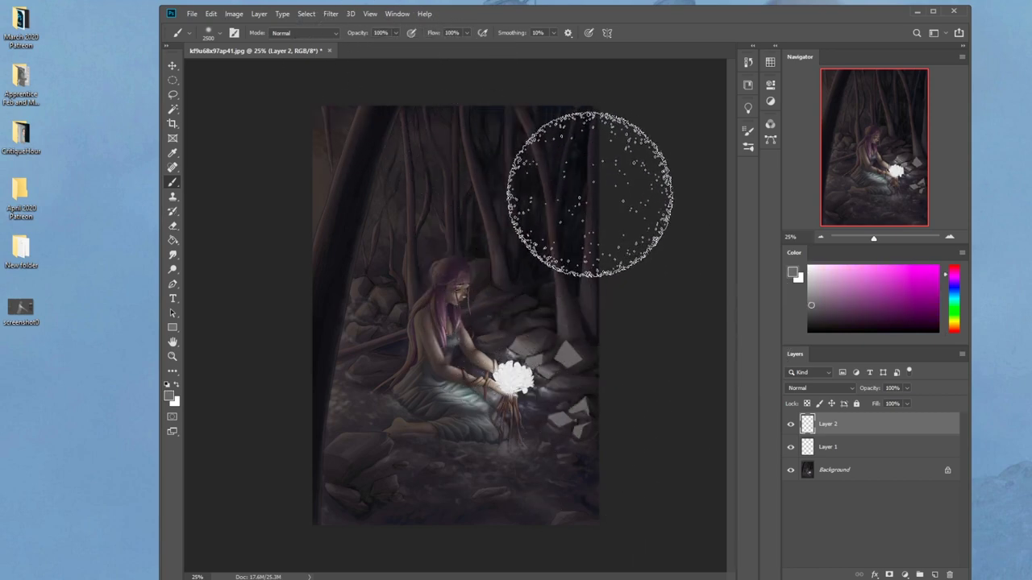
pyautogui.keyDown('alt'); pyautogui.click(519, 383); pyautogui.keyUp('alt')
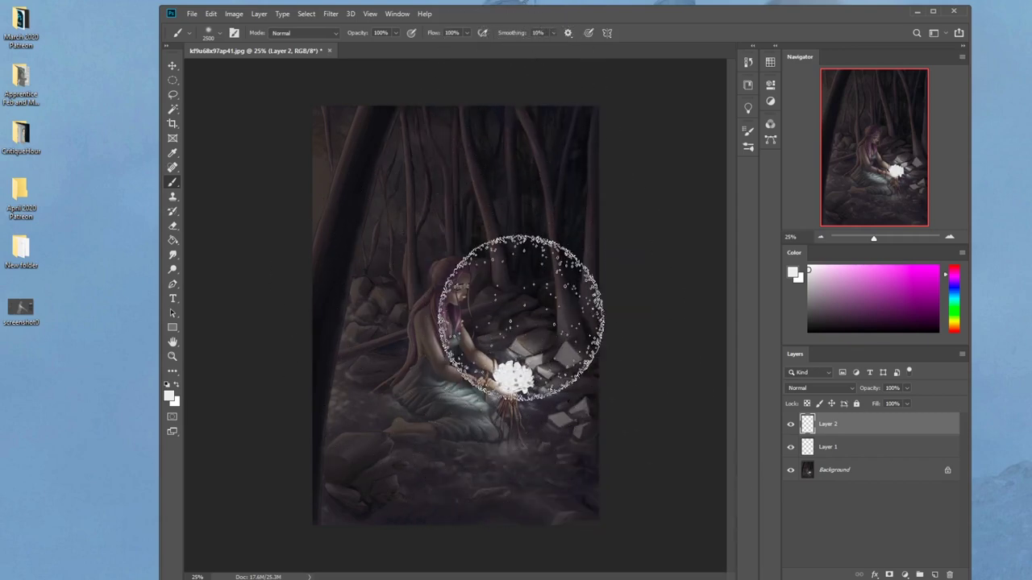
pyautogui.press('m')
pyautogui.rightClick(535, 318)
pyautogui.click(556, 324)
pyautogui.press('b')
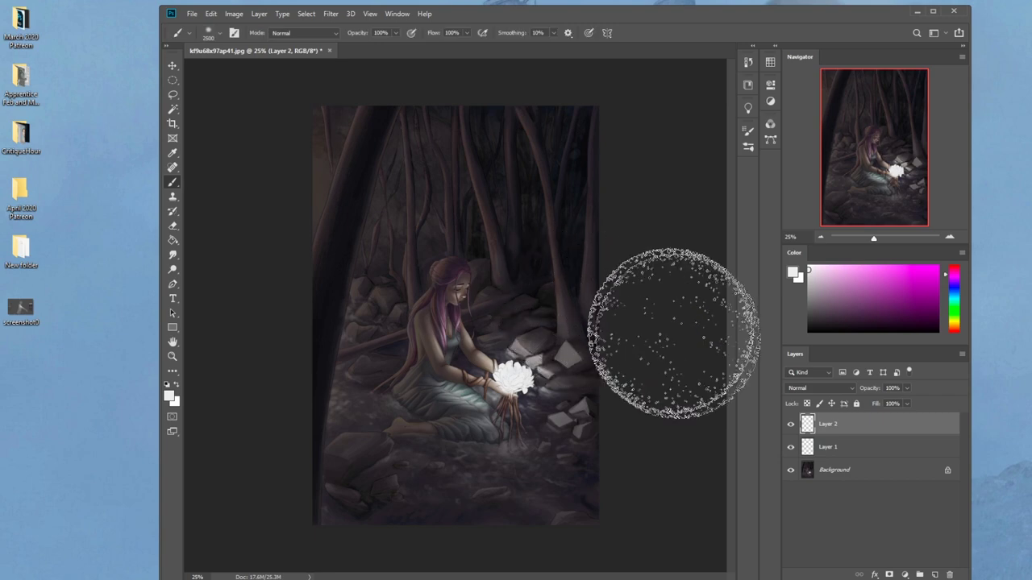
pyautogui.rightClick(873, 453)
pyautogui.click(890, 454)
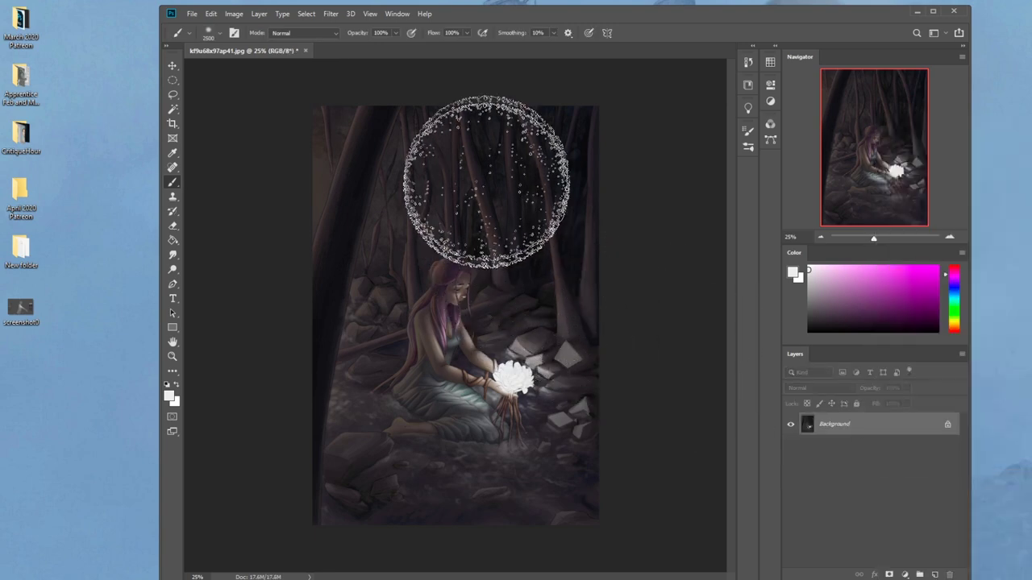
pyautogui.keyDown('alt'); pyautogui.click(528, 160); pyautogui.keyUp('alt')
pyautogui.press(']')
pyautogui.press(']')
pyautogui.press(']')
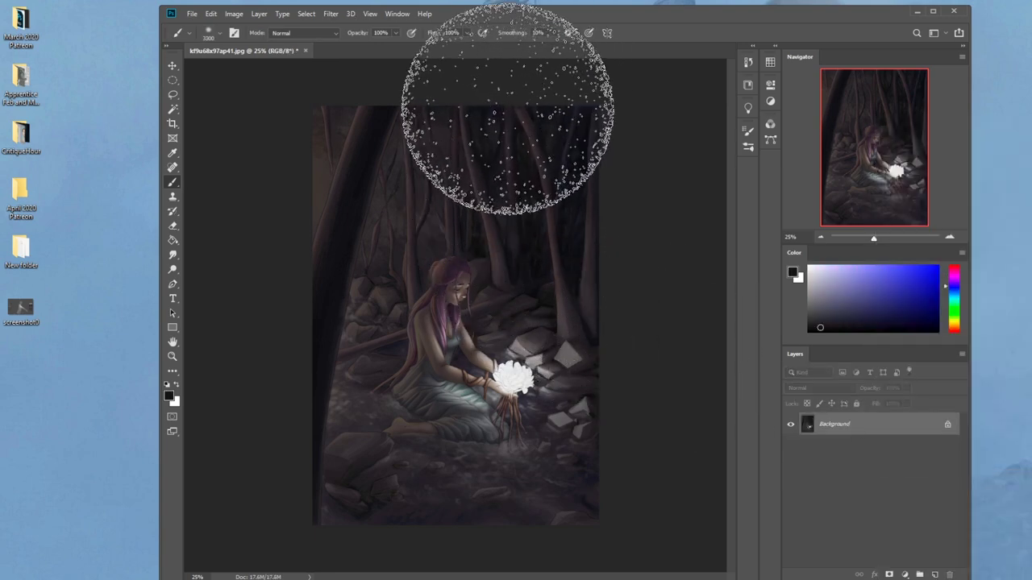
pyautogui.press(']')
pyautogui.click(300, 33)
pyautogui.click(326, 86)
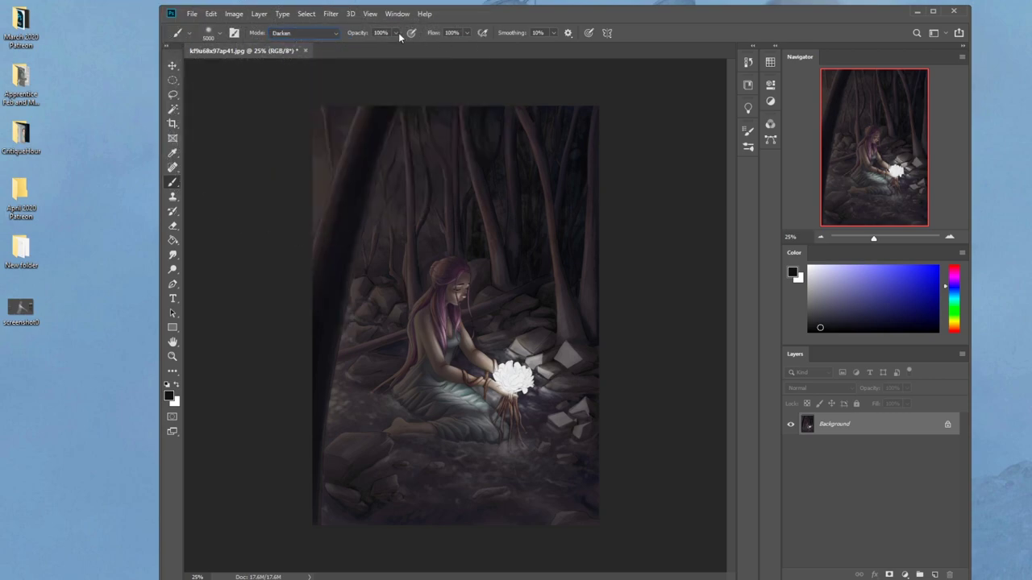
pyautogui.hotkey('ctrl', '-')
pyautogui.hotkey('ctrl', '-')
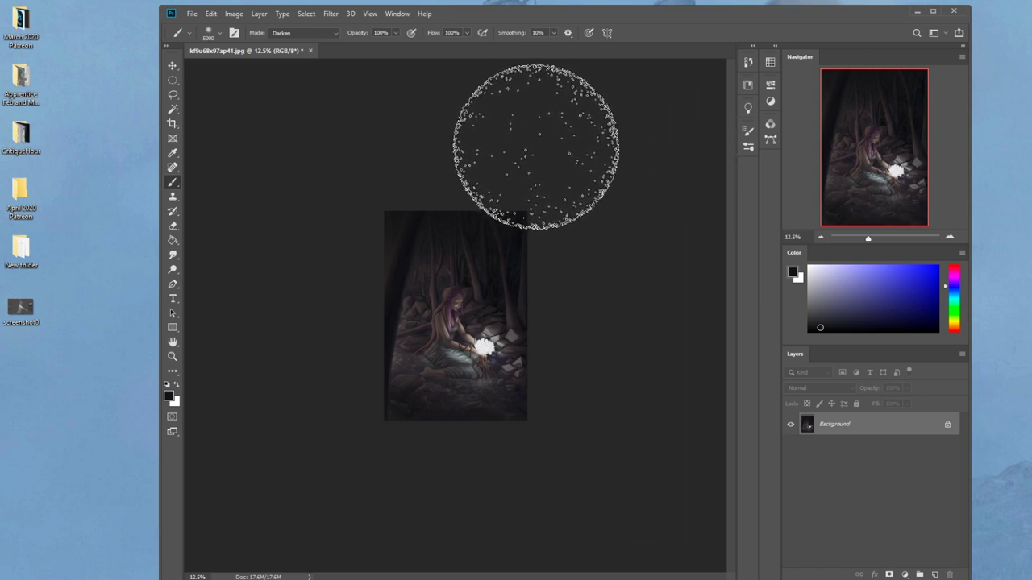
pyautogui.press('l')
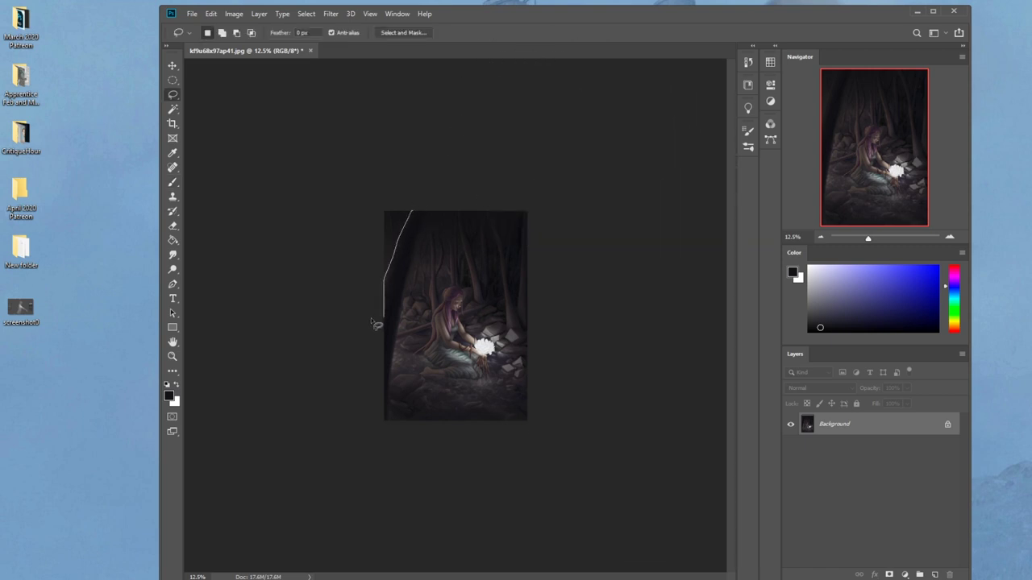
# - Lasso a strip along the painting's left edge down to the image bottom
pyautogui.moveTo(413, 208); pyautogui.dragTo(426, 218)
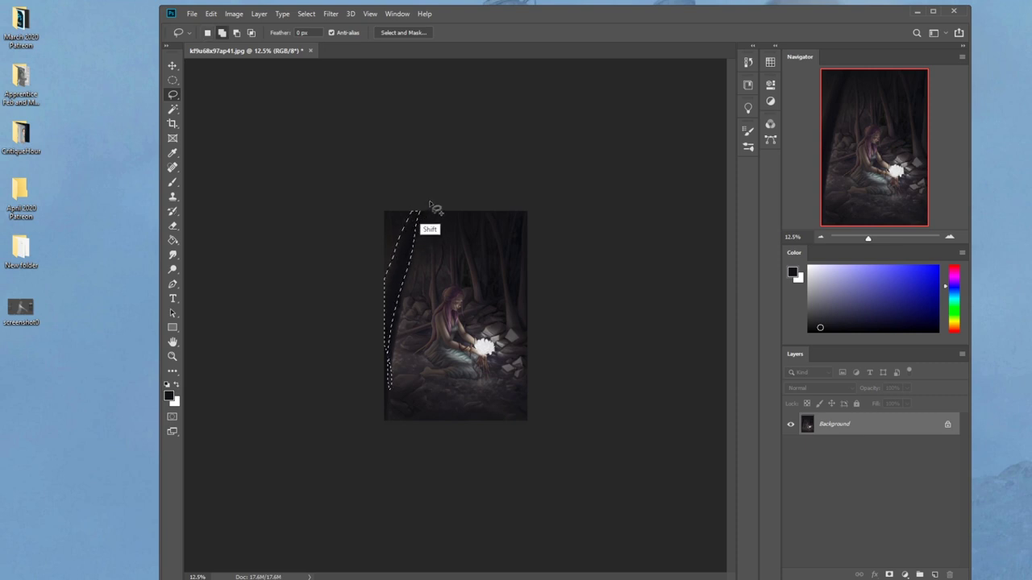
pyautogui.moveTo(414, 211); pyautogui.dragTo(403, 449)
pyautogui.moveTo(430, 204)
pyautogui.mouseDown()
pyautogui.moveTo(416, 436)
pyautogui.moveTo(436, 203)
pyautogui.moveTo(387, 430)
pyautogui.moveTo(425, 212)
pyautogui.mouseUp()
pyautogui.moveTo(386, 431); pyautogui.dragTo(439, 435)
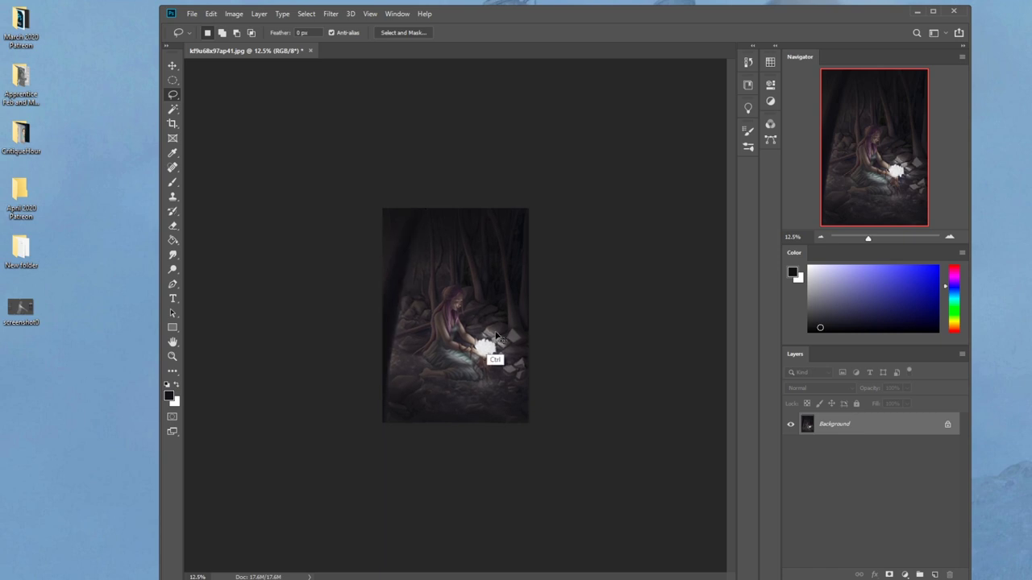
pyautogui.hotkey('ctrl', '+')
pyautogui.moveTo(386, 294); pyautogui.dragTo(385, 298)
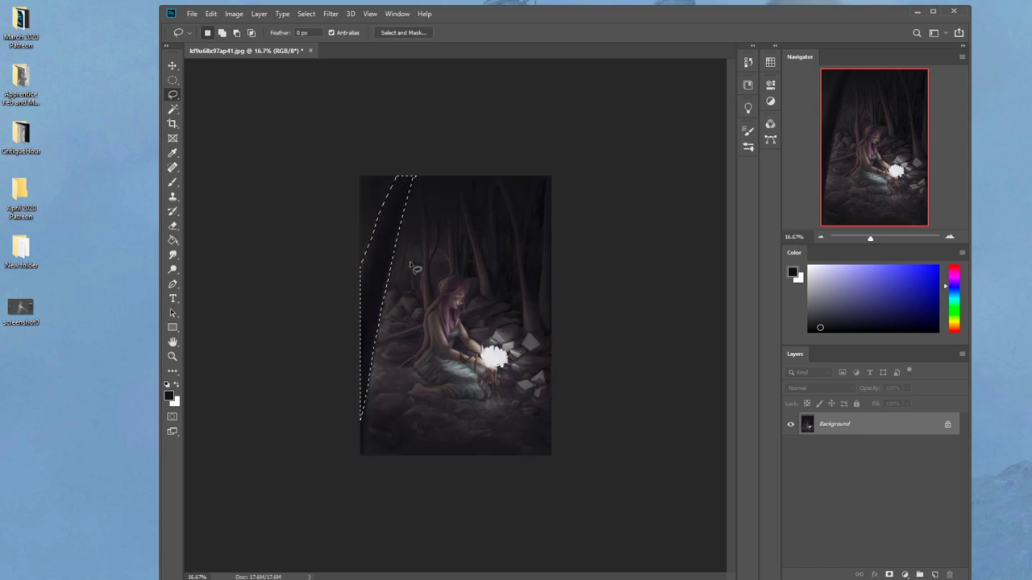
pyautogui.moveTo(375, 352)
pyautogui.mouseDown()
pyautogui.moveTo(357, 456)
pyautogui.moveTo(376, 375)
pyautogui.mouseUp()
# - Fill the left-edge selection with black on a new layer and deselect
pyautogui.click(934, 575)
pyautogui.press('g')
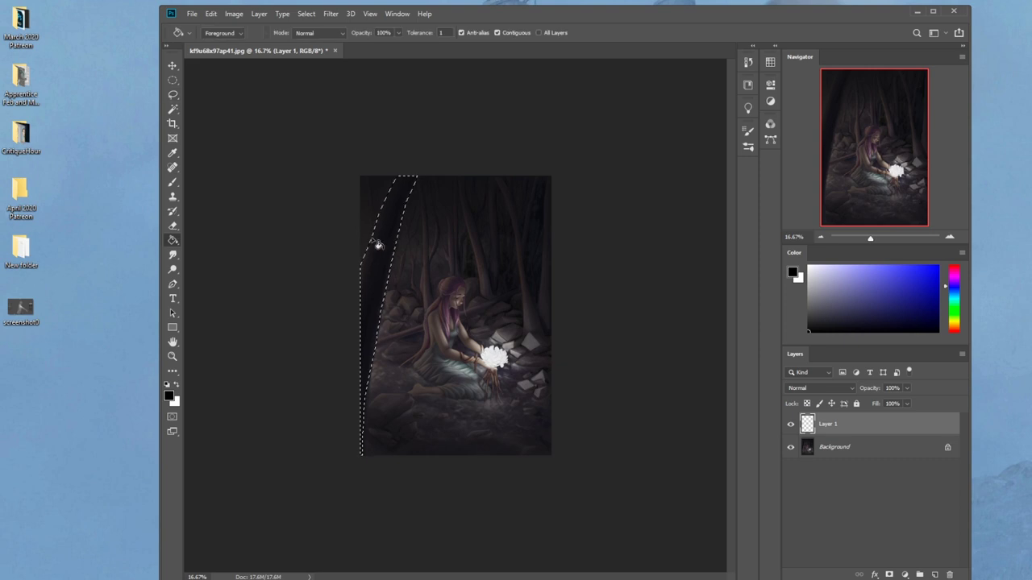
pyautogui.click(388, 248)
pyautogui.hotkey('ctrl', 'd')
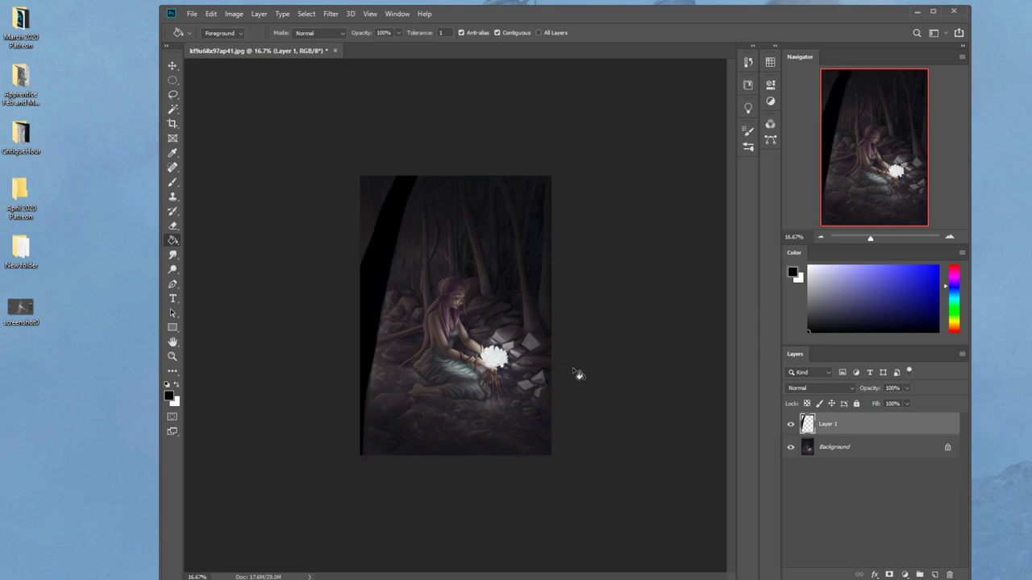
pyautogui.press('m')
pyautogui.rightClick(507, 286)
pyautogui.click(540, 292)
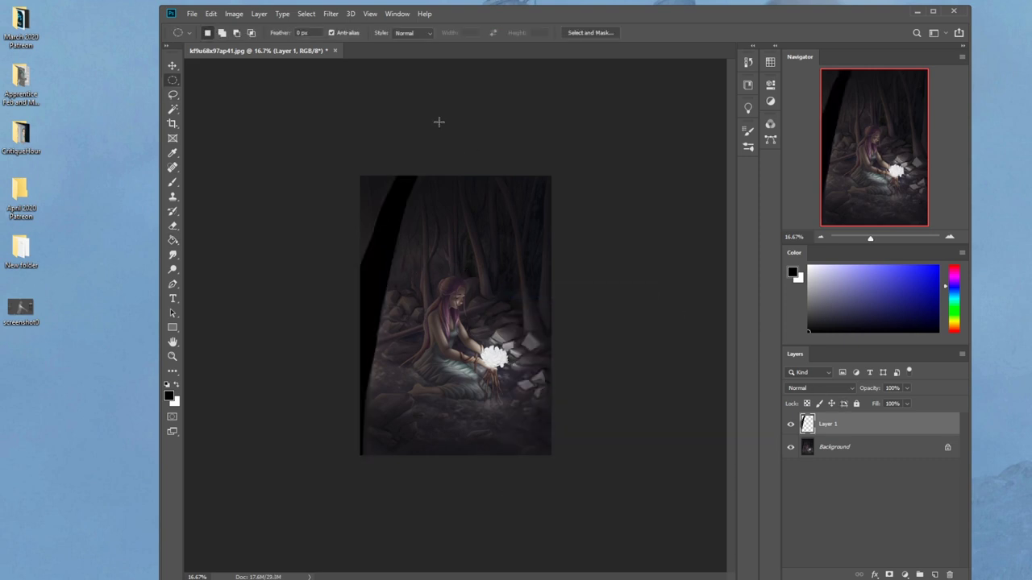
# - Apply Gaussian Blur to the black strip and add a new layer above it
pyautogui.click(337, 15)
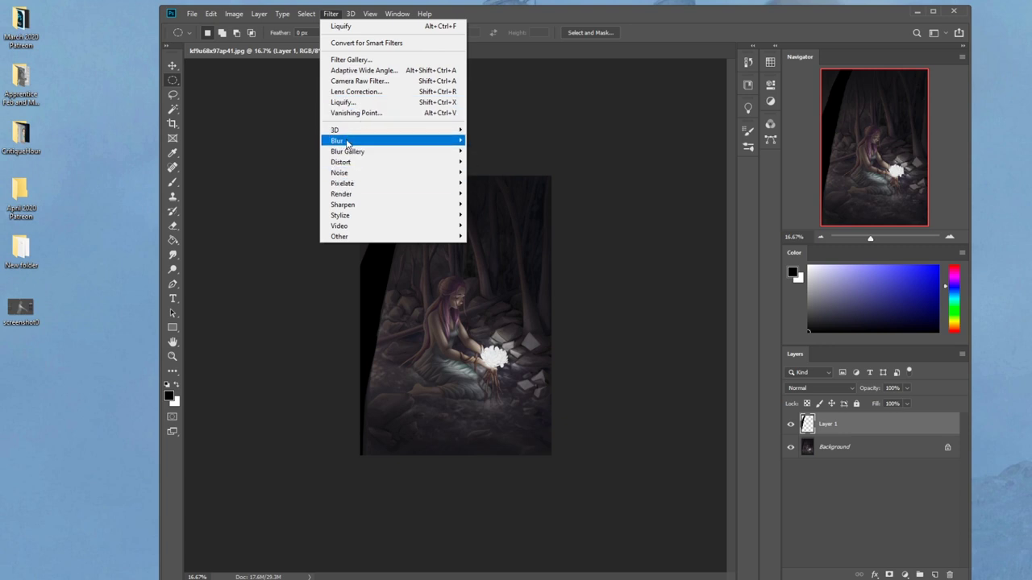
pyautogui.moveTo(413, 143)
pyautogui.click(289, 183)
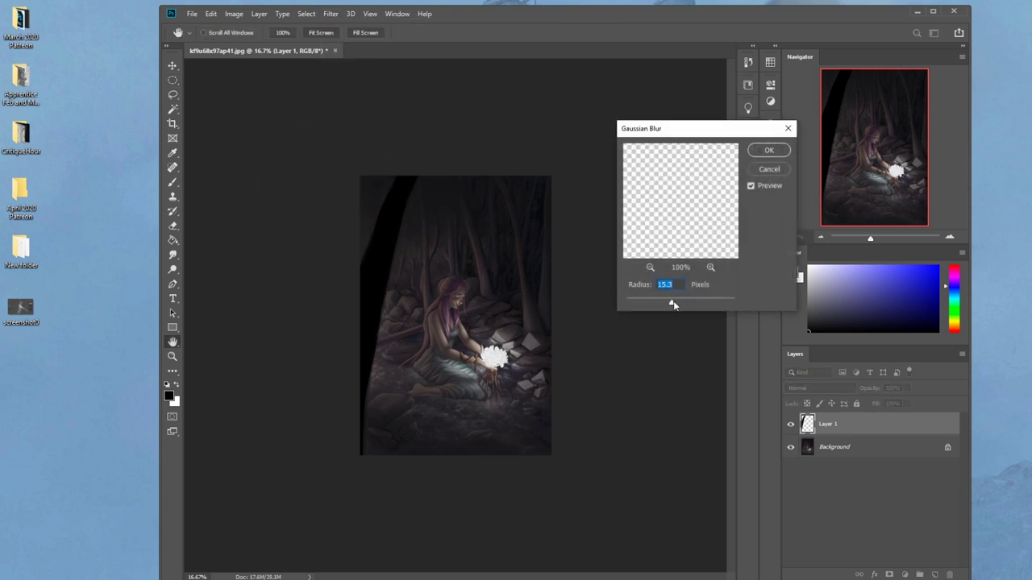
pyautogui.click(777, 150)
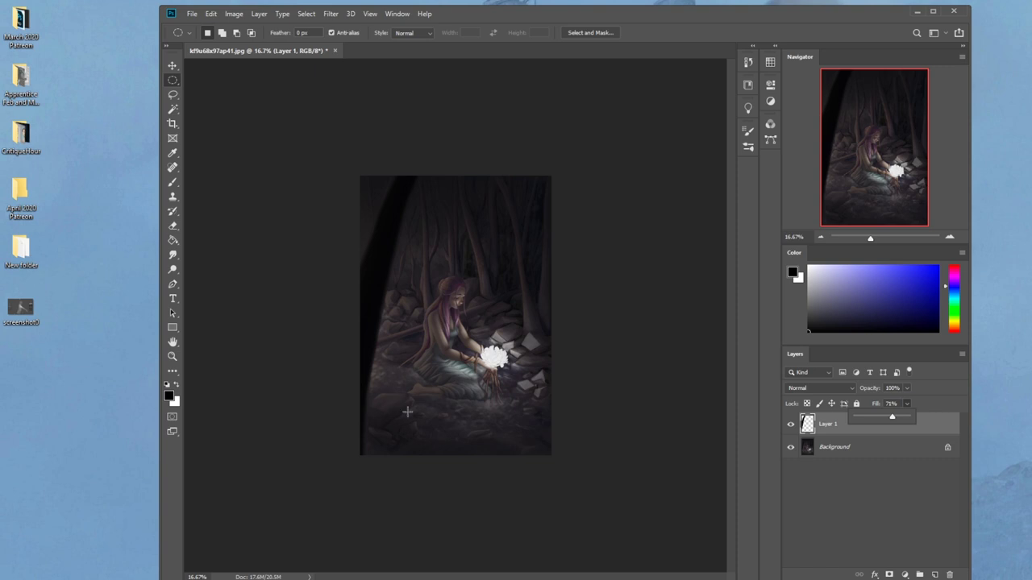
pyautogui.click(934, 575)
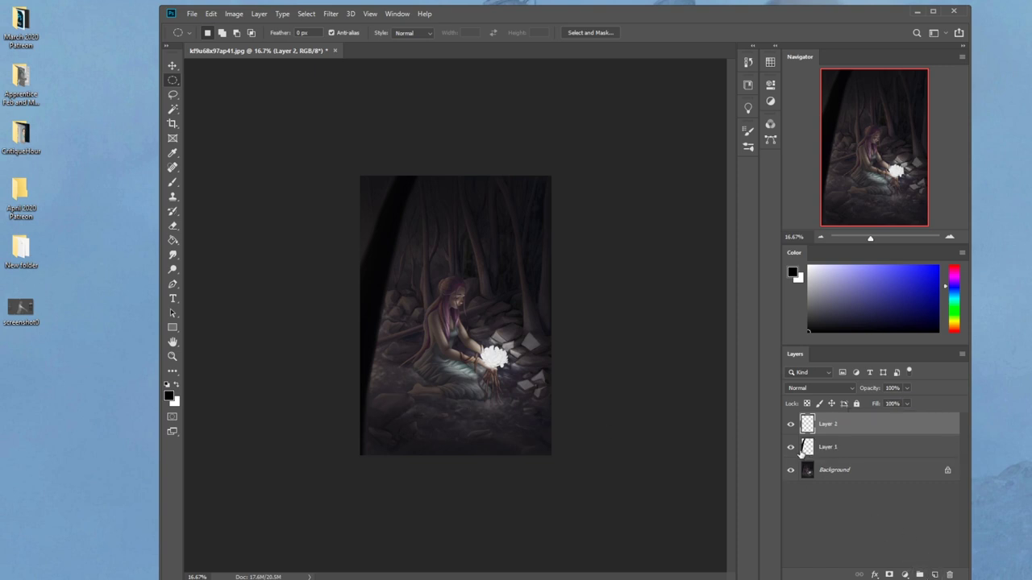
# - Lasso leaf shapes along the bottom and a branch shape near the top right
pyautogui.press('l')
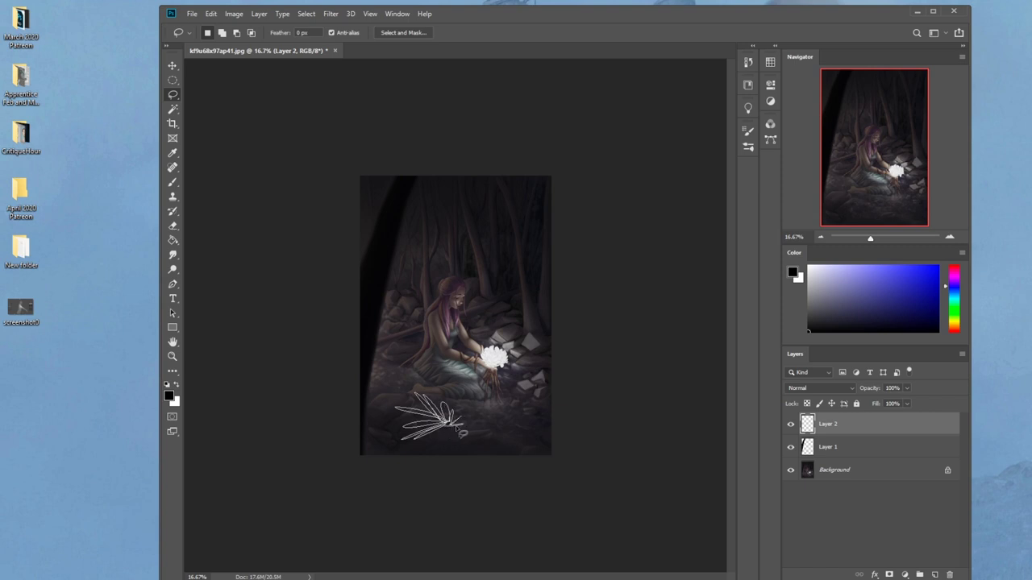
pyautogui.moveTo(482, 476); pyautogui.dragTo(475, 449)
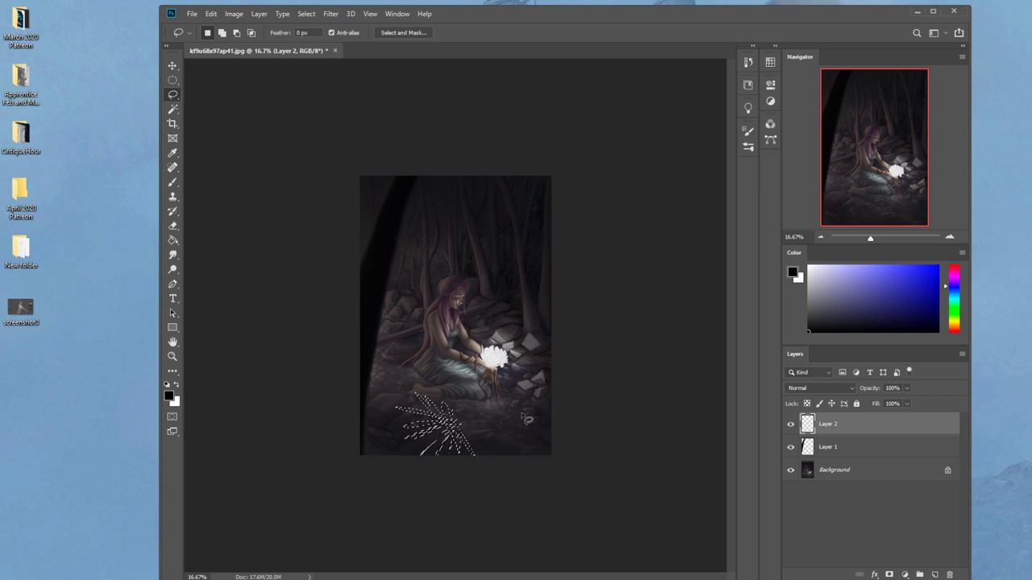
pyautogui.moveTo(471, 176)
pyautogui.mouseDown()
pyautogui.moveTo(510, 242)
pyautogui.moveTo(606, 407)
pyautogui.moveTo(521, 228)
pyautogui.moveTo(454, 148)
pyautogui.moveTo(424, 157)
pyautogui.moveTo(516, 242)
pyautogui.mouseUp()
pyautogui.moveTo(476, 205)
pyautogui.mouseDown()
pyautogui.moveTo(504, 189)
pyautogui.moveTo(528, 200)
pyautogui.moveTo(484, 176)
pyautogui.mouseUp()
pyautogui.moveTo(564, 451)
pyautogui.mouseDown()
pyautogui.moveTo(570, 438)
pyautogui.moveTo(529, 433)
pyautogui.moveTo(510, 473)
pyautogui.moveTo(599, 407)
pyautogui.mouseUp()
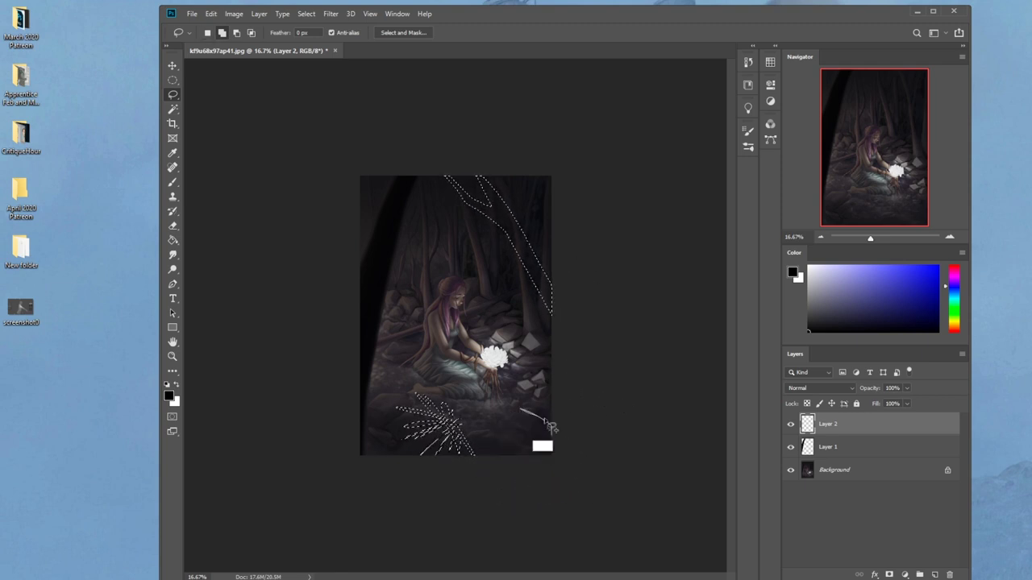
pyautogui.press('shift')
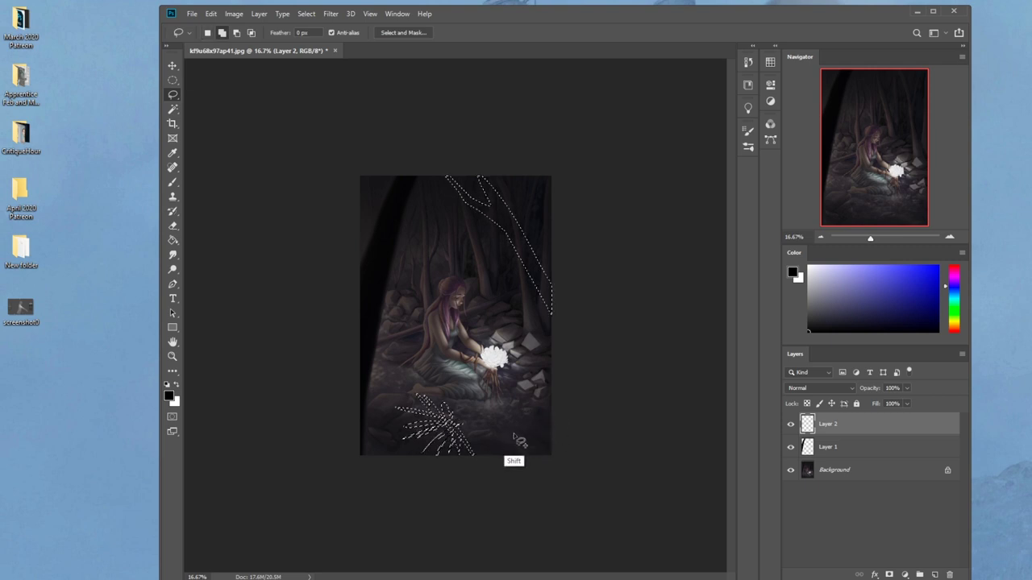
pyautogui.moveTo(482, 461)
pyautogui.mouseDown()
pyautogui.moveTo(417, 458)
pyautogui.moveTo(486, 475)
pyautogui.moveTo(400, 464)
pyautogui.mouseUp()
pyautogui.press('shift')
pyautogui.press('shift')
pyautogui.moveTo(544, 458)
pyautogui.mouseDown()
pyautogui.moveTo(521, 450)
pyautogui.moveTo(546, 459)
pyautogui.moveTo(569, 488)
pyautogui.mouseUp()
pyautogui.press('shift')
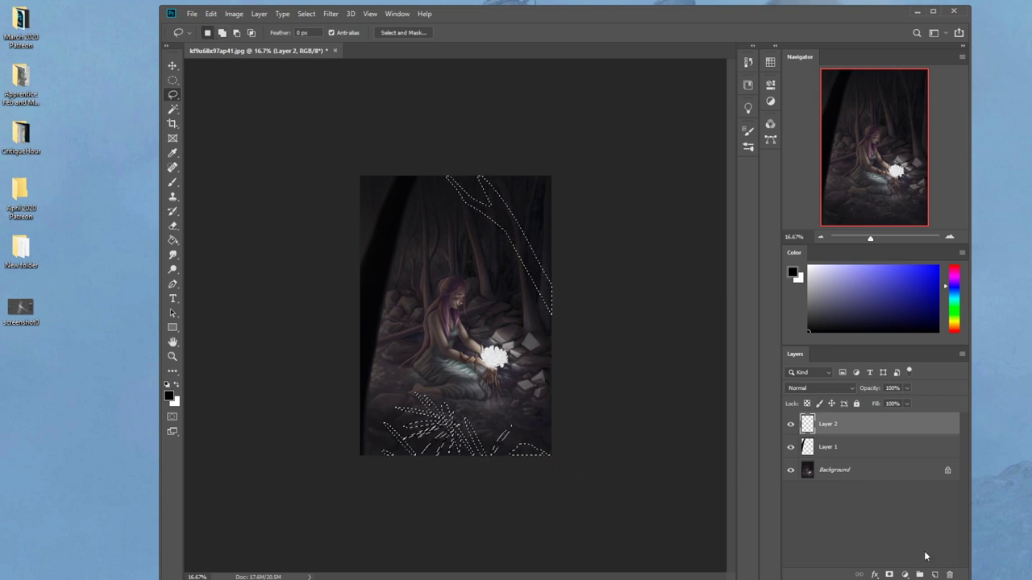
# - Fill the leaf and branch shapes black and soften them with a 15.3-pixel Gaussian Blur
pyautogui.press('g')
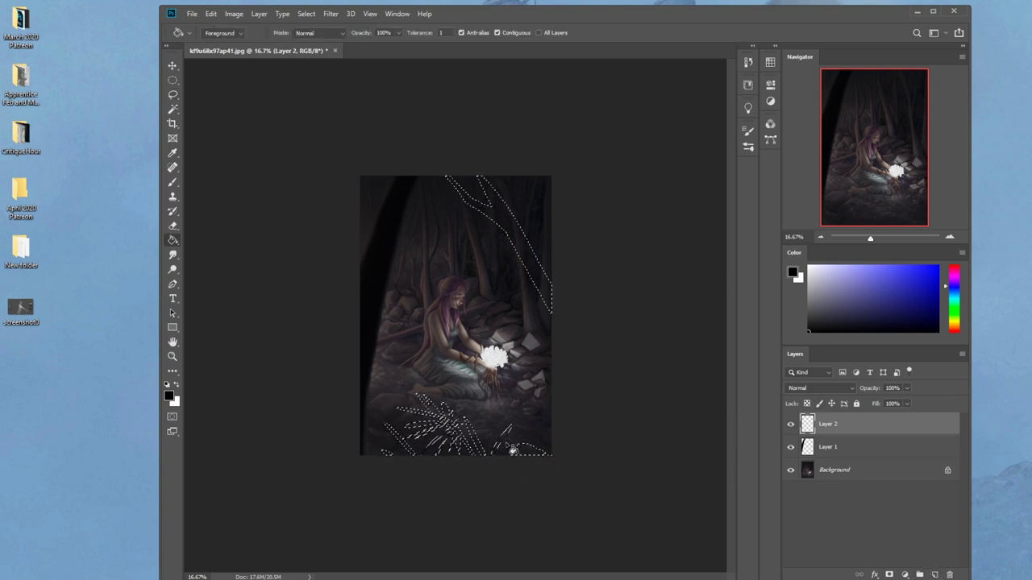
pyautogui.click(546, 460)
pyautogui.hotkey('ctrl', 'd')
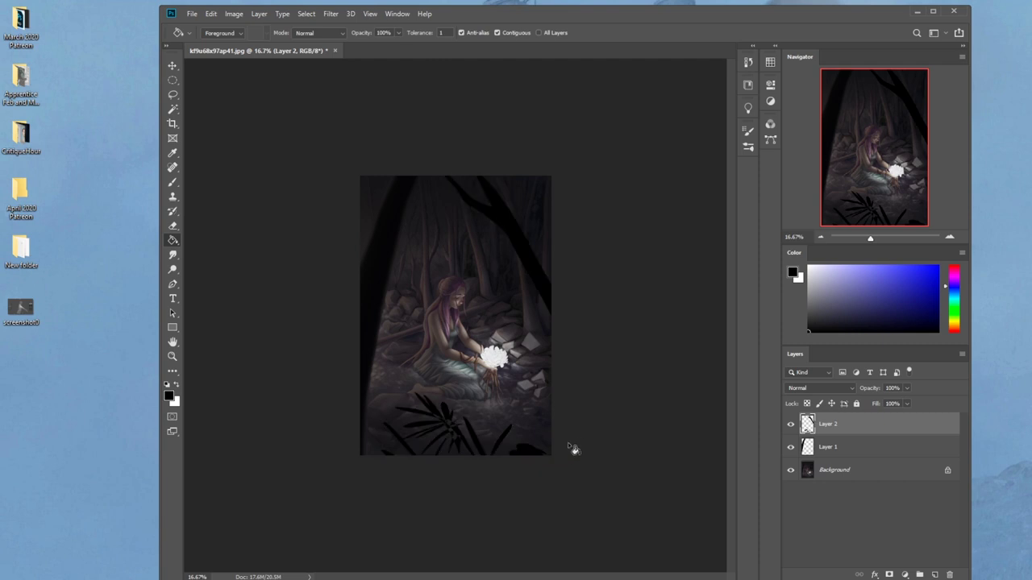
pyautogui.press('m')
pyautogui.rightClick(489, 269)
pyautogui.click(499, 274)
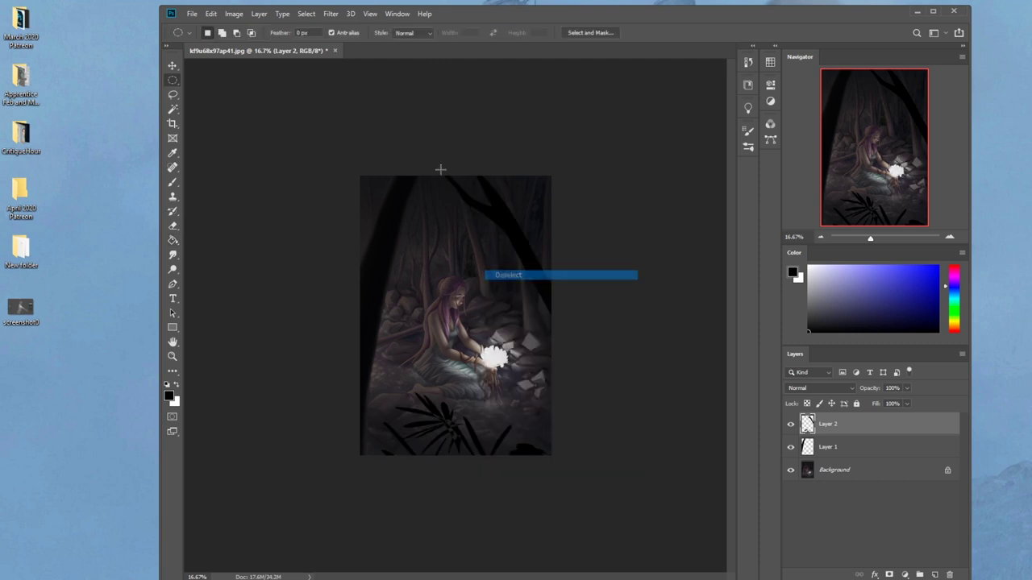
pyautogui.click(331, 13)
pyautogui.moveTo(354, 141)
pyautogui.click(295, 183)
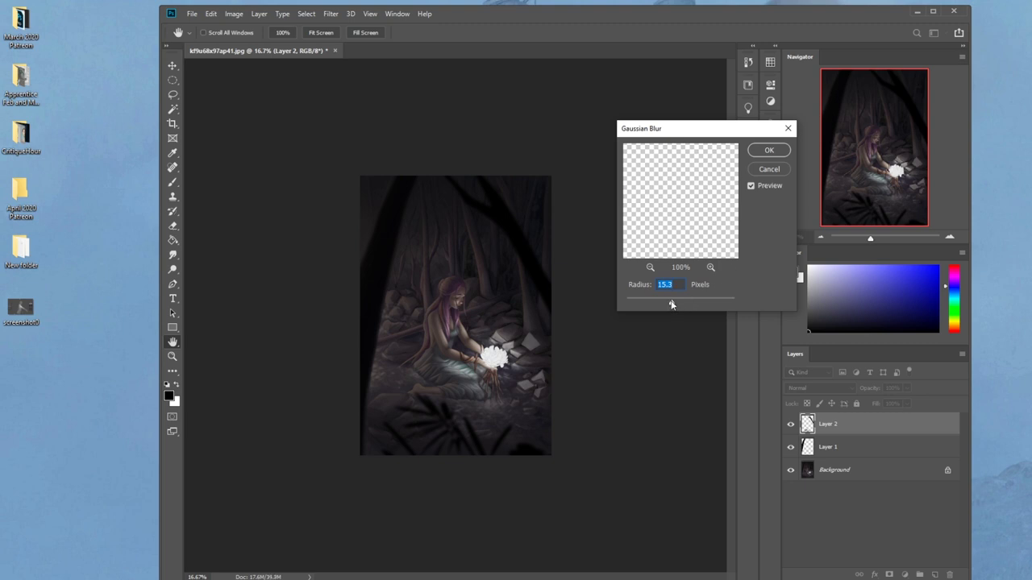
pyautogui.click(768, 151)
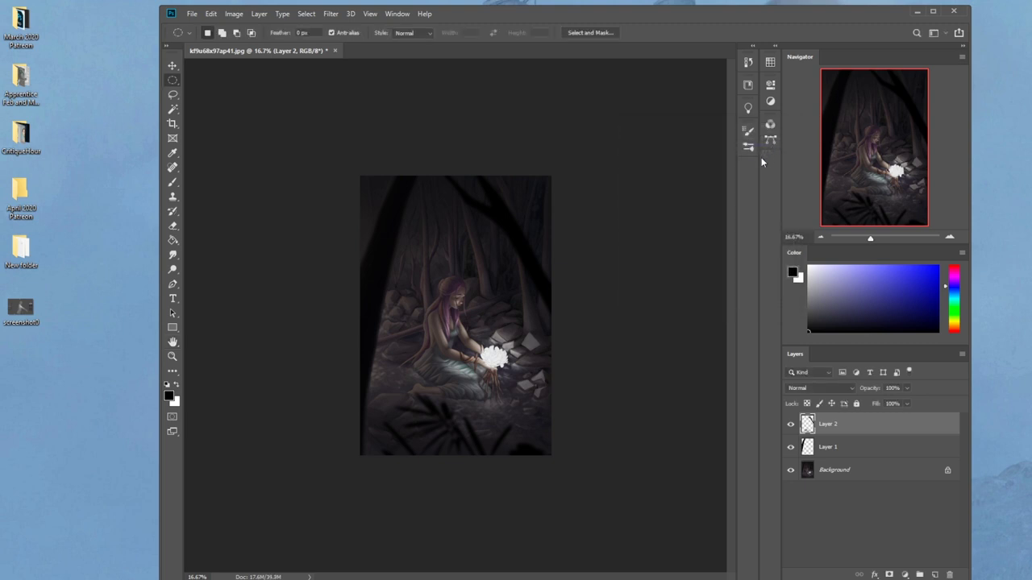
# - Shift the bottom leaf silhouettes right, deselect, and make Background the active layer
pyautogui.press('l')
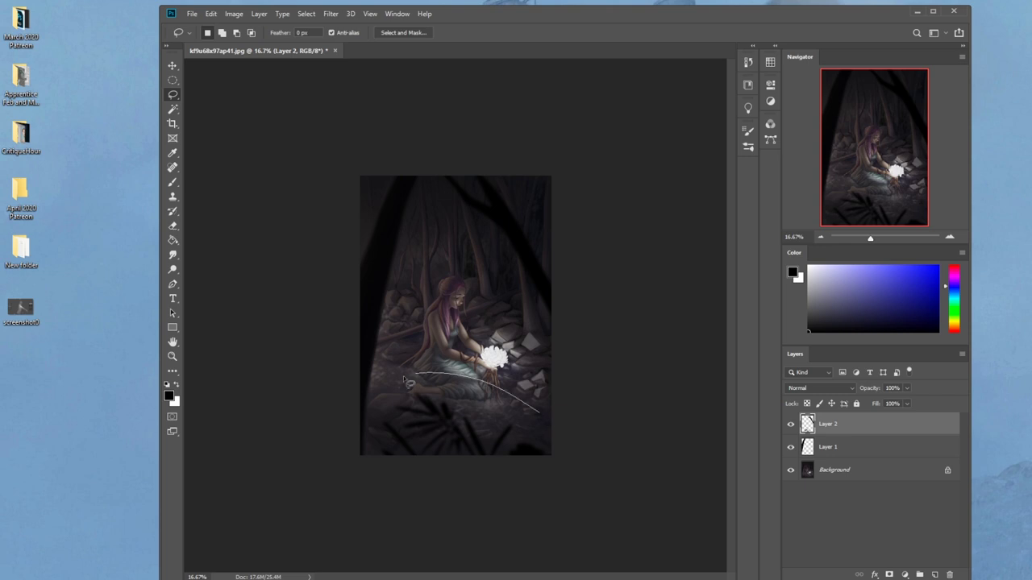
pyautogui.moveTo(587, 523); pyautogui.dragTo(378, 475)
pyautogui.press('v')
pyautogui.moveTo(460, 428); pyautogui.dragTo(511, 430)
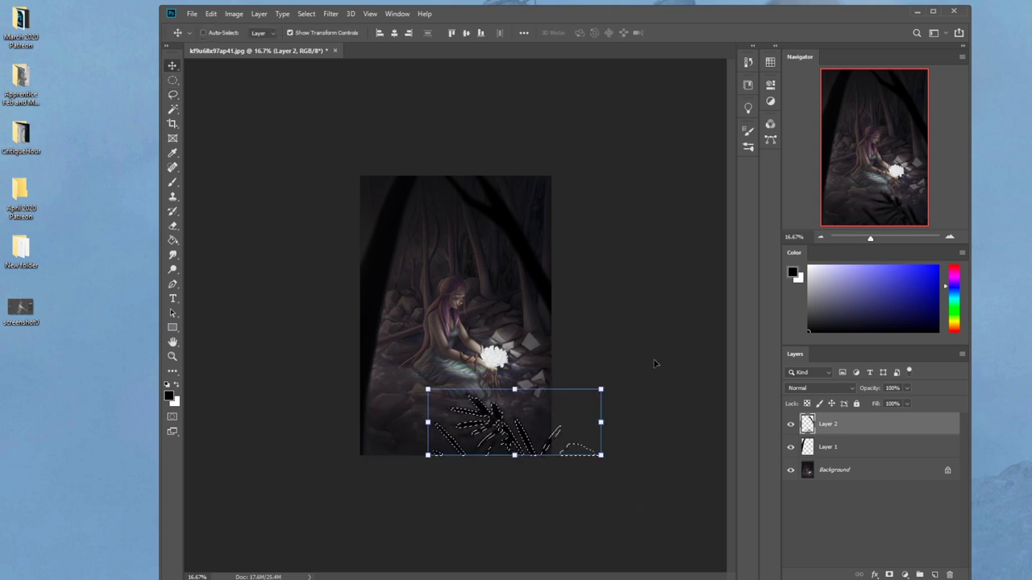
pyautogui.press('m')
pyautogui.rightClick(516, 360)
pyautogui.click(532, 364)
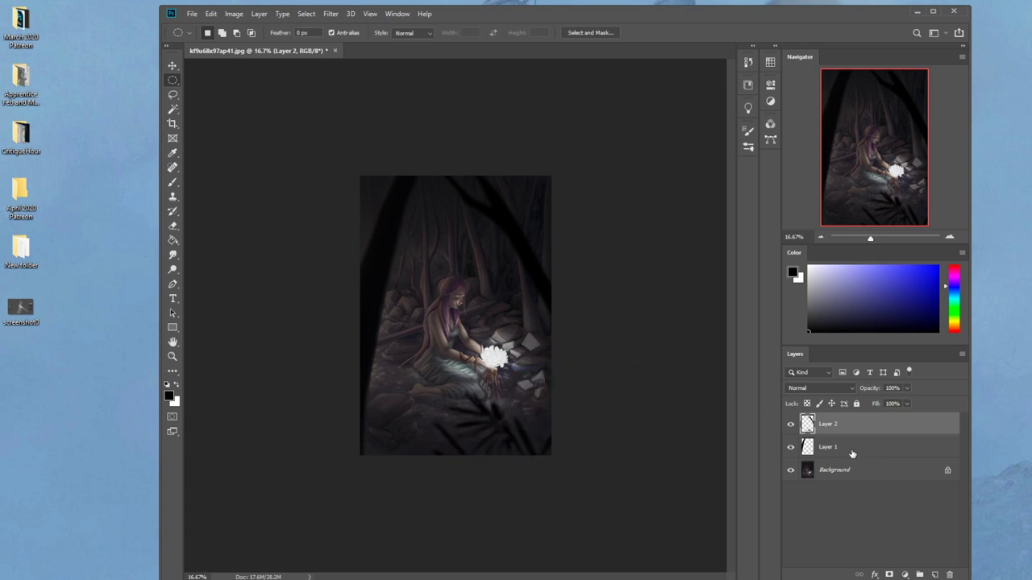
pyautogui.click(832, 473)
pyautogui.click(173, 270)
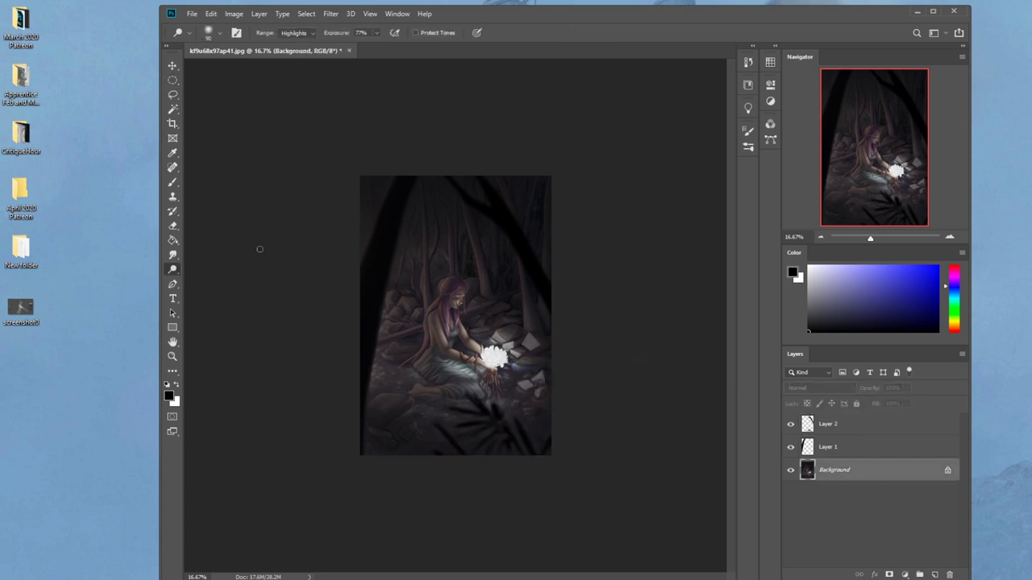
# - Brighten the flower glow and set the brush to sampled white, Normal mode, 26% opacity
pyautogui.moveTo(496, 356)
pyautogui.mouseDown()
pyautogui.moveTo(490, 348)
pyautogui.moveTo(496, 358)
pyautogui.mouseUp()
pyautogui.press('b')
pyautogui.press('alt')
pyautogui.keyDown('alt'); pyautogui.click(490, 353); pyautogui.keyUp('alt')
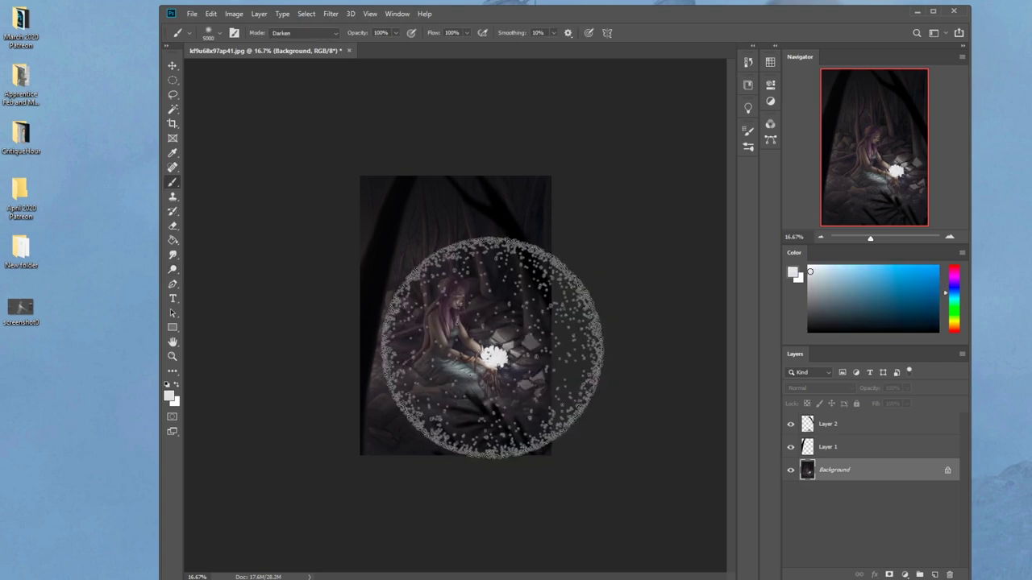
pyautogui.click(330, 34)
pyautogui.click(303, 44)
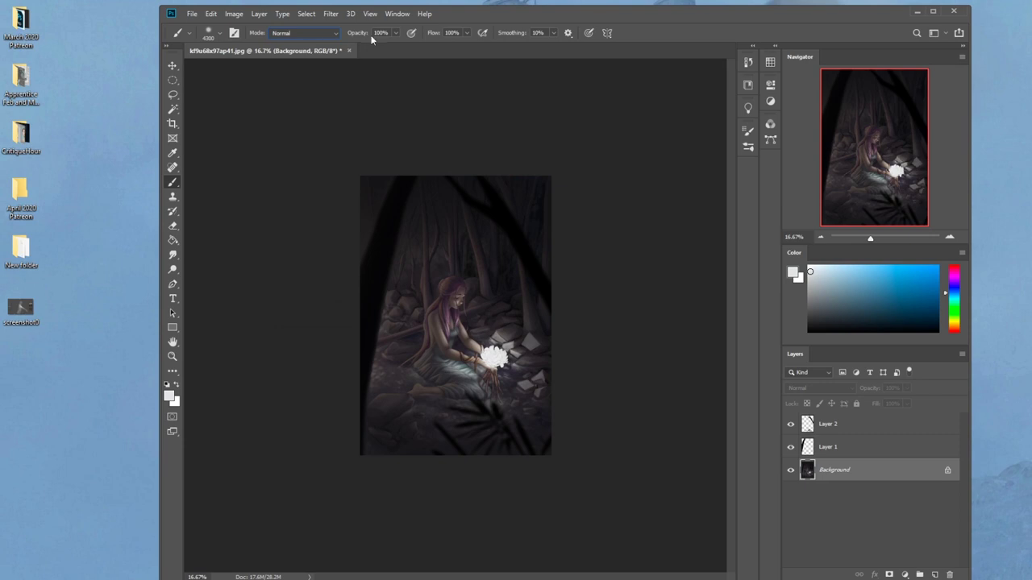
pyautogui.press('2')
pyautogui.press('6')
# - Shrink the brush several sizes and zoom the canvas in to 33.3%
pyautogui.press('[')
pyautogui.press('[')
pyautogui.press('[')
pyautogui.press('[')
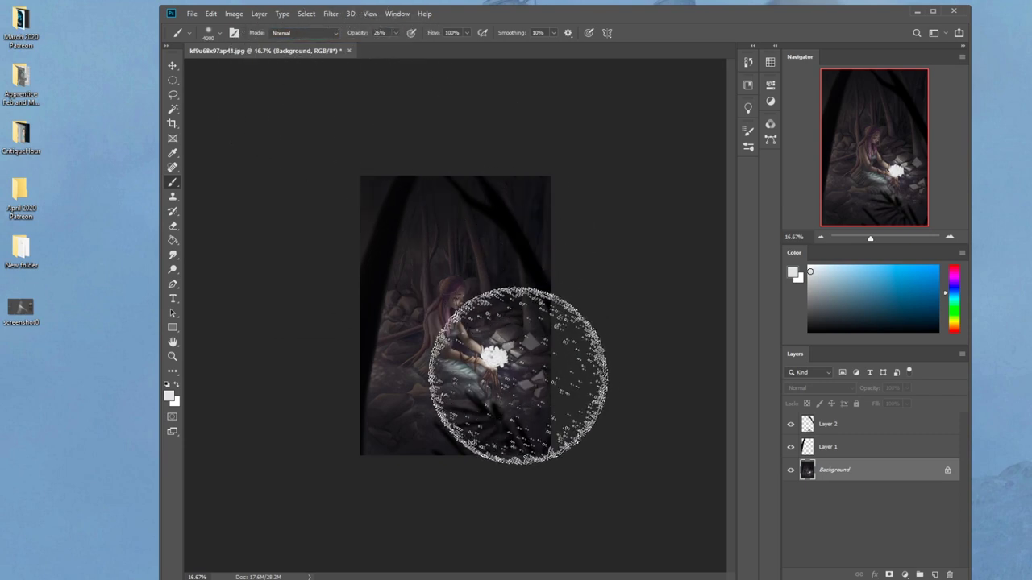
pyautogui.press('[')
pyautogui.press('[')
pyautogui.press('[')
pyautogui.press('[')
pyautogui.press('[')
pyautogui.press('[')
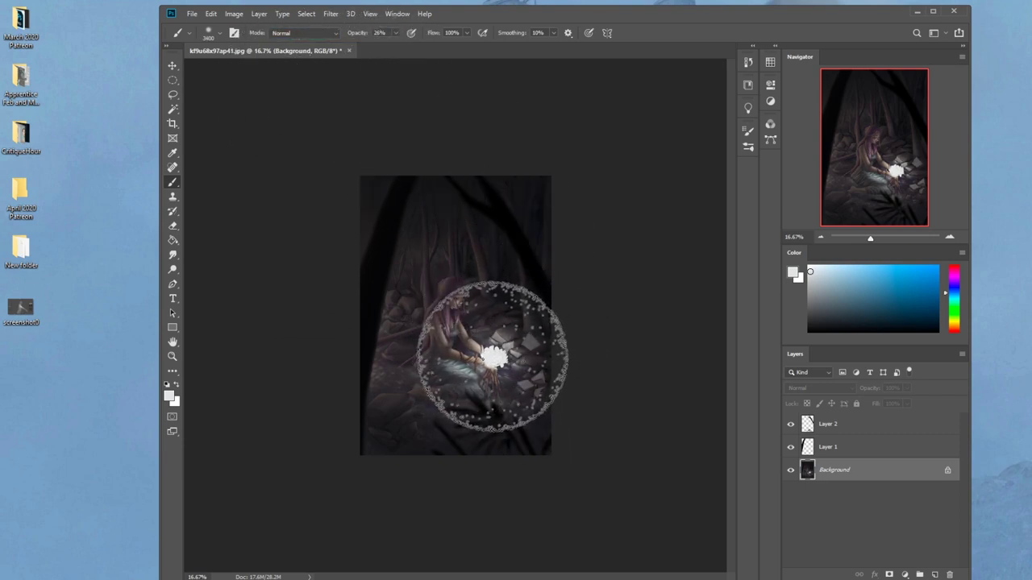
pyautogui.press('[')
pyautogui.press('[')
pyautogui.press('[')
pyautogui.press('[')
pyautogui.press('[')
pyautogui.press('[')
pyautogui.press('[')
pyautogui.press('[')
pyautogui.press('[')
pyautogui.press('[')
pyautogui.press('[')
pyautogui.press('[')
pyautogui.press('[')
pyautogui.press('[')
pyautogui.press('[')
pyautogui.press('[')
pyautogui.press('[')
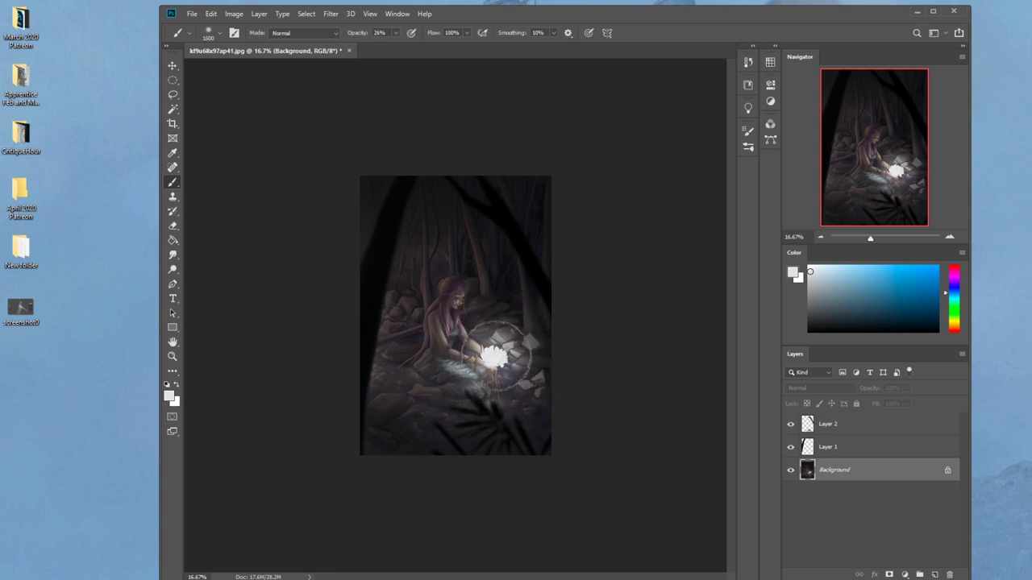
pyautogui.press('[')
pyautogui.press('[')
pyautogui.press('[')
pyautogui.press('[')
pyautogui.press('[')
pyautogui.press('[')
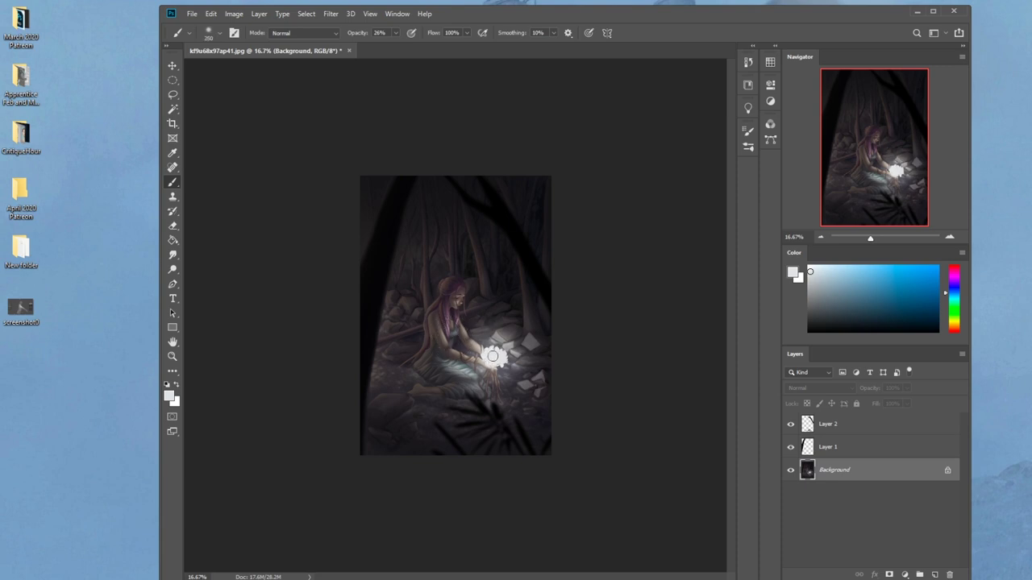
pyautogui.hotkey('ctrl', '+')
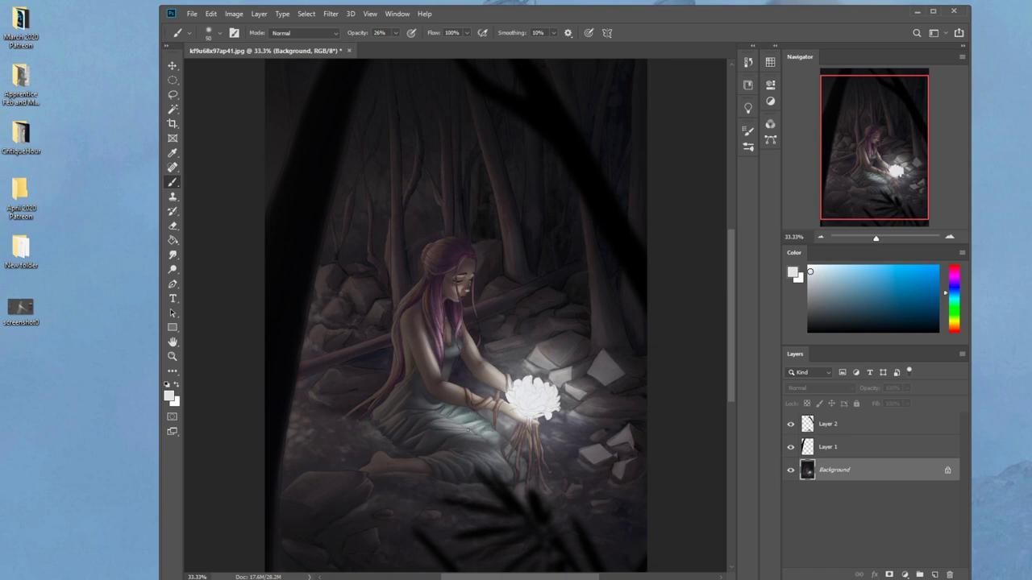
# - Zoom into the girl's lap and set the brush to Normal mode at 71% opacity
pyautogui.press('z')
pyautogui.click(463, 458)
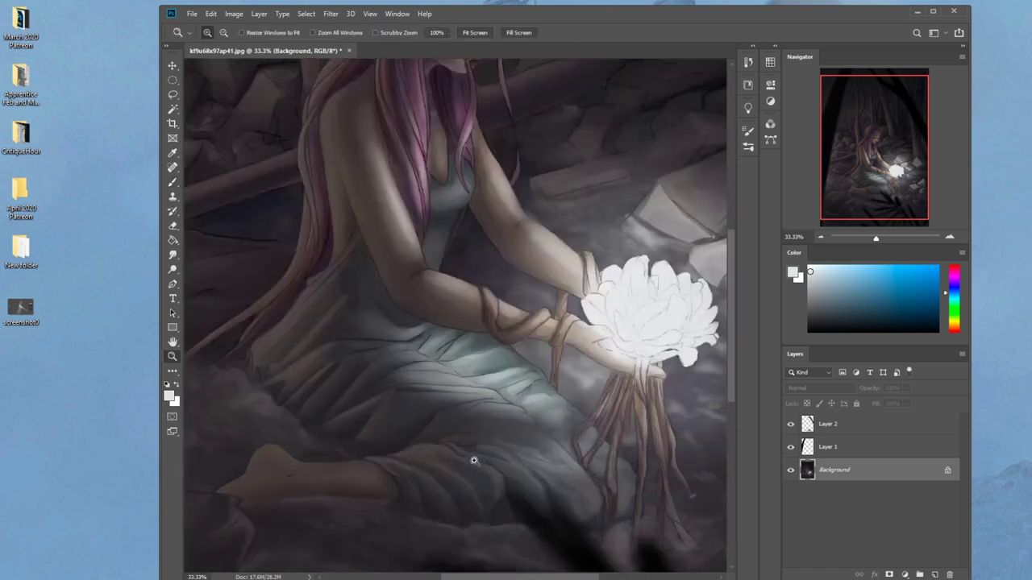
pyautogui.click(473, 460)
pyautogui.press('b')
pyautogui.keyDown('alt'); pyautogui.click(521, 269); pyautogui.keyUp('alt')
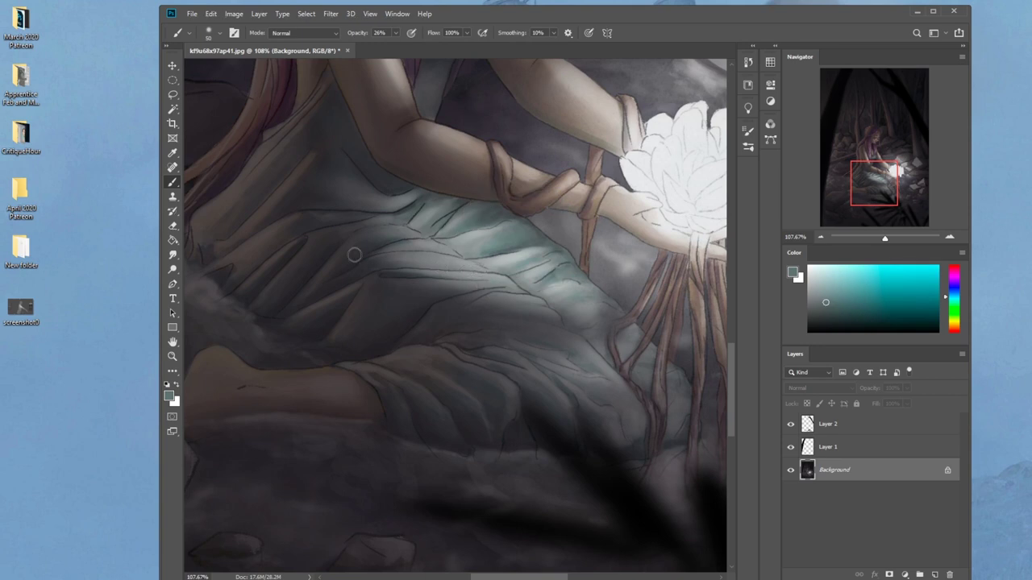
pyautogui.click(320, 32)
pyautogui.click(290, 43)
pyautogui.keyDown('alt'); pyautogui.click(421, 279); pyautogui.keyUp('alt')
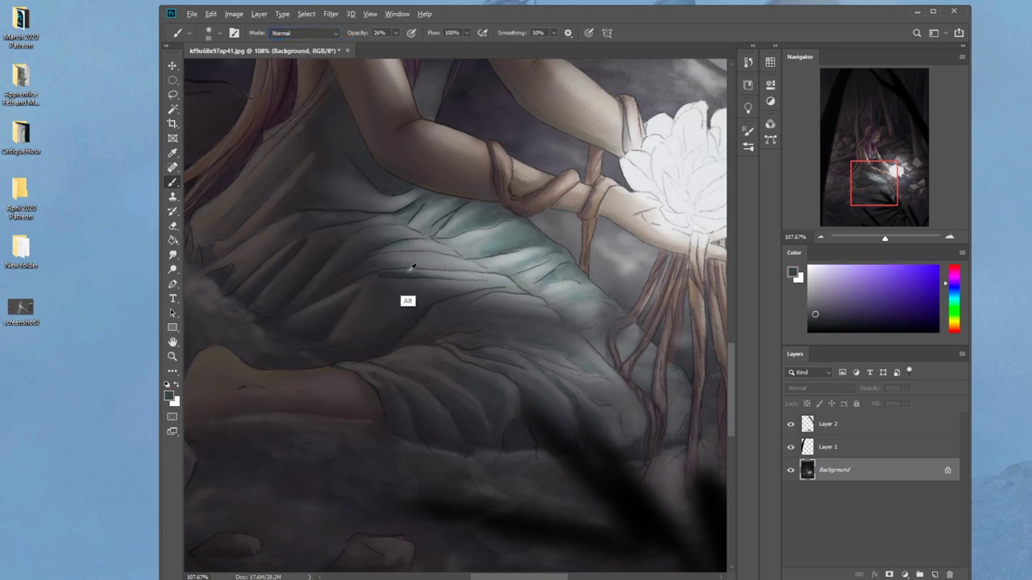
pyautogui.moveTo(395, 33); pyautogui.dragTo(431, 55)
pyautogui.click(379, 264)
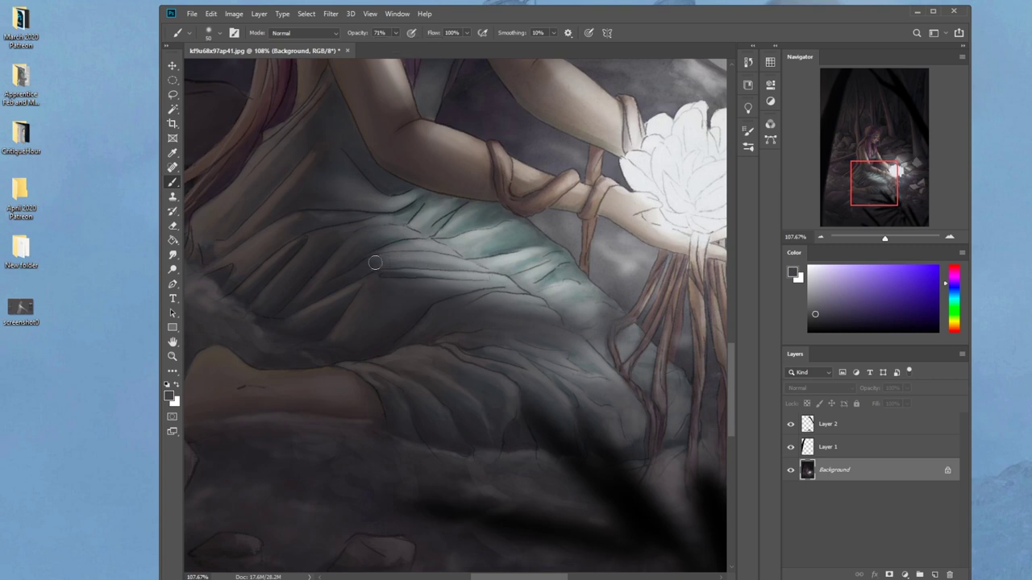
# - Alt-sample teal, dark blue, grey-teal, green and cyan tones from the robe
pyautogui.keyDown('alt'); pyautogui.click(520, 252); pyautogui.keyUp('alt')
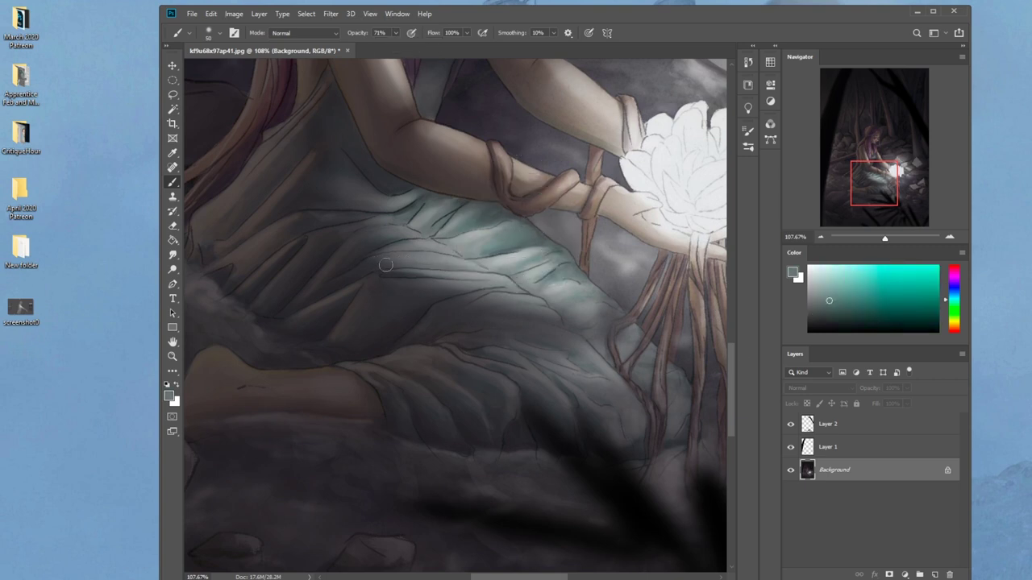
pyautogui.keyDown('alt'); pyautogui.click(363, 295); pyautogui.keyUp('alt')
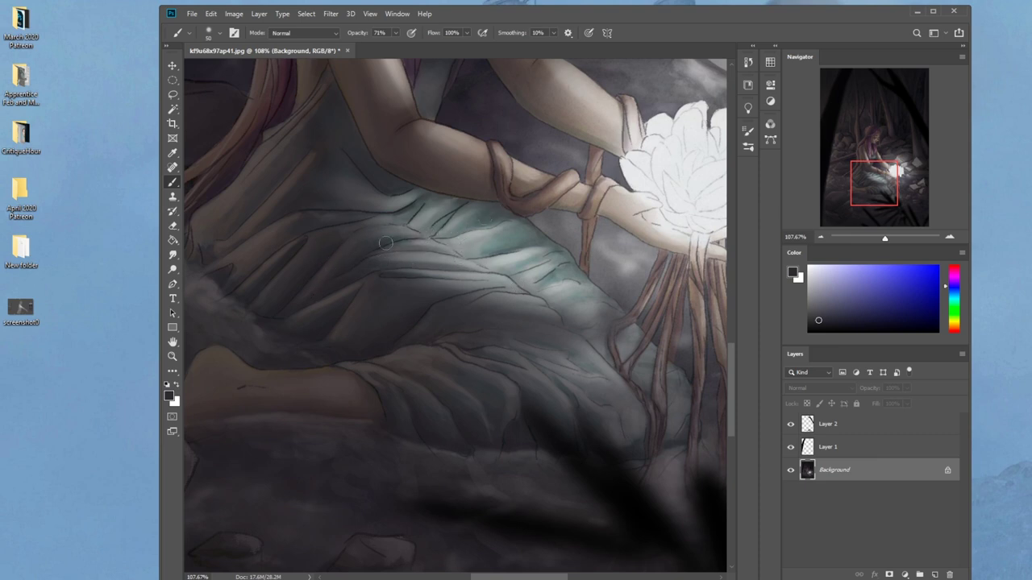
pyautogui.press('alt')
pyautogui.keyDown('alt'); pyautogui.click(410, 206); pyautogui.keyUp('alt')
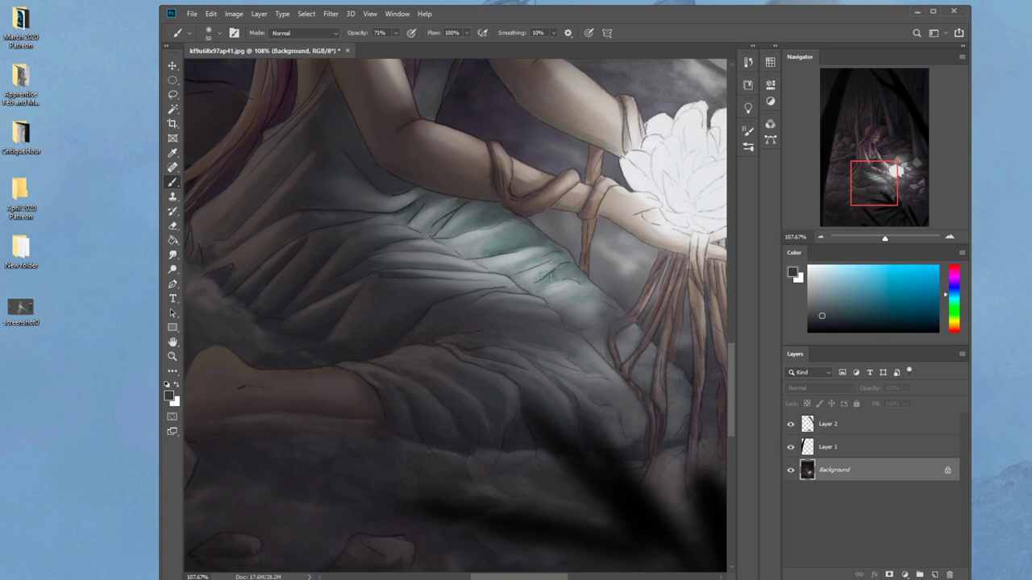
pyautogui.keyDown('alt'); pyautogui.click(559, 272); pyautogui.keyUp('alt')
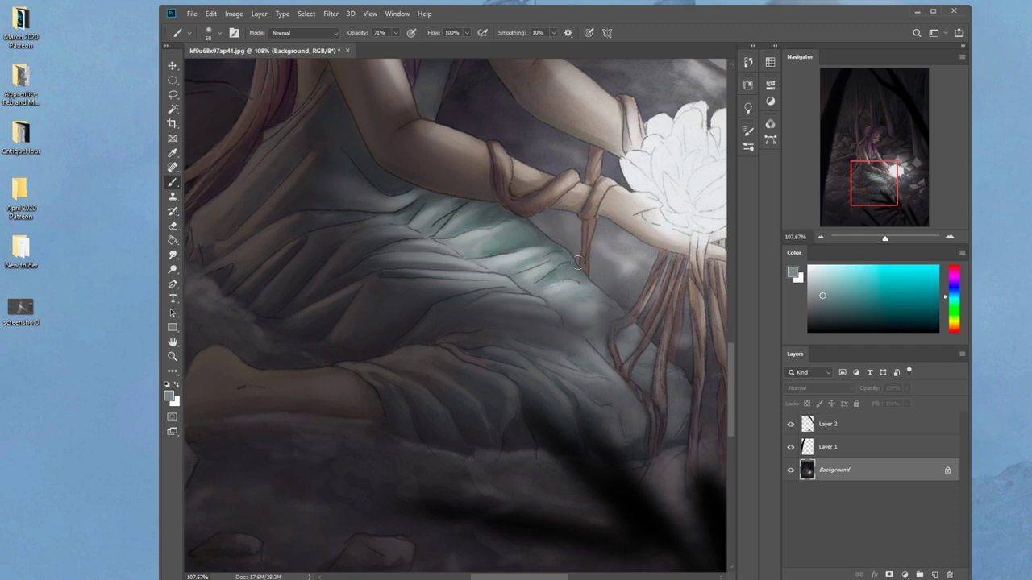
pyautogui.keyDown('alt'); pyautogui.click(553, 274); pyautogui.keyUp('alt')
pyautogui.keyDown('alt'); pyautogui.click(537, 283); pyautogui.keyUp('alt')
pyautogui.keyDown('alt'); pyautogui.click(553, 271); pyautogui.keyUp('alt')
# - Paint light teal highlights along the robe folds, then zoom back out to 25%
pyautogui.keyDown('alt'); pyautogui.click(554, 272); pyautogui.keyUp('alt')
pyautogui.moveTo(548, 283); pyautogui.dragTo(577, 291)
pyautogui.keyDown('alt'); pyautogui.click(513, 276); pyautogui.keyUp('alt')
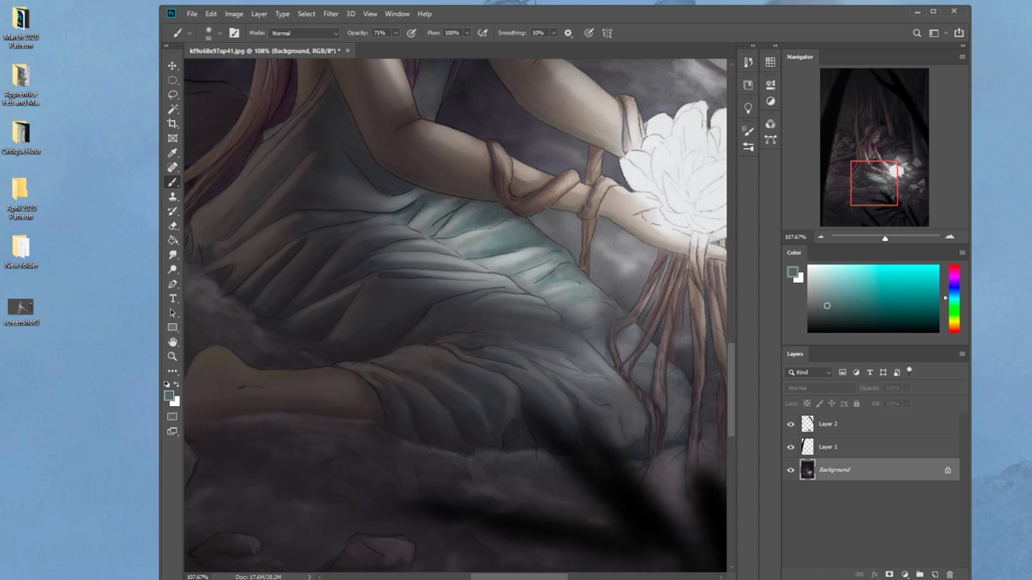
pyautogui.press('h')
pyautogui.click(582, 152)
pyautogui.scroll(-5, 582, 150)
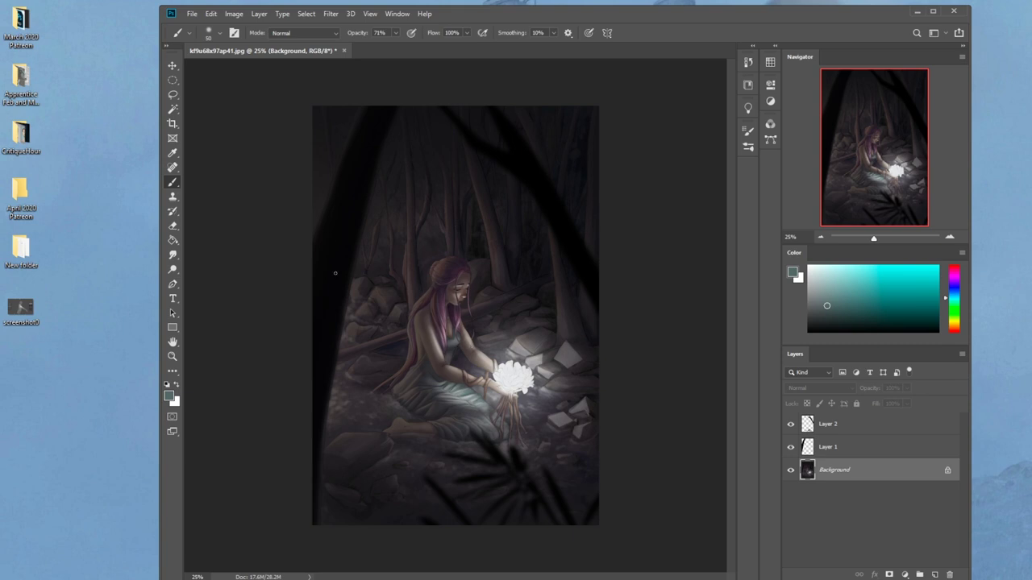
# - Try a Dodge stroke to brighten the rocks left of the girl, then undo it
pyautogui.rightClick(172, 269)
pyautogui.click(211, 267)
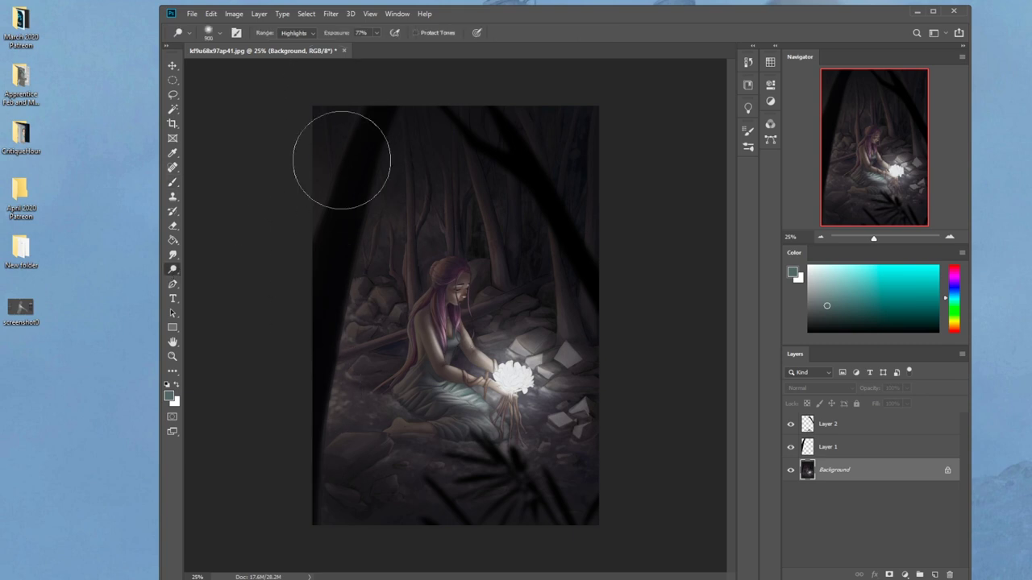
pyautogui.moveTo(367, 294); pyautogui.dragTo(424, 333)
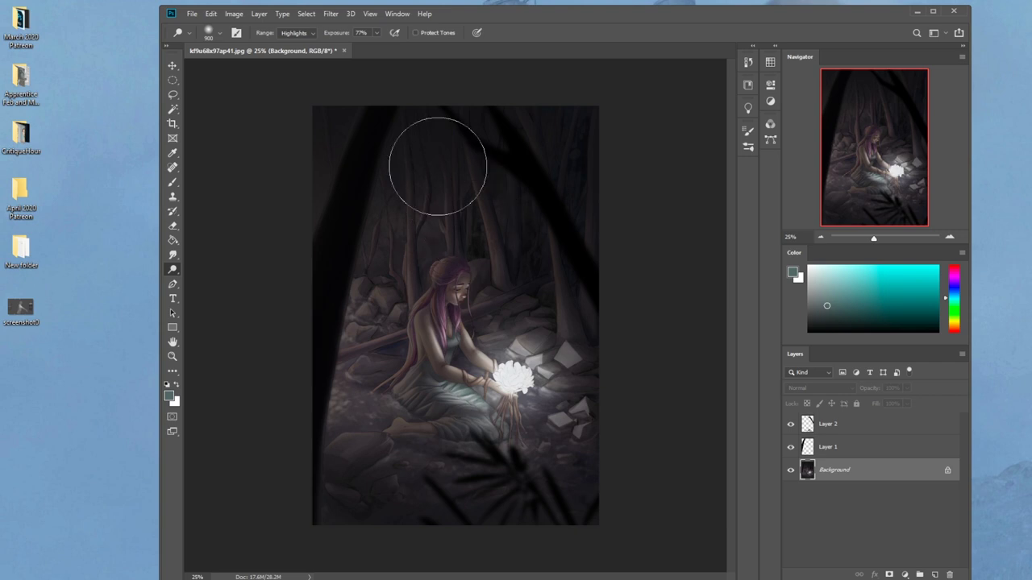
pyautogui.hotkey('ctrl', 'z')
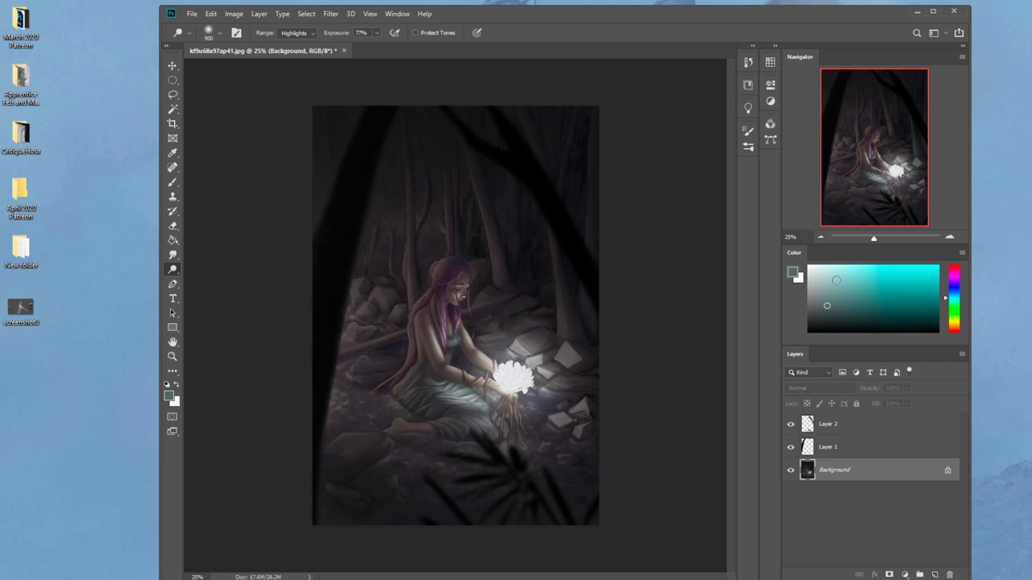
# - Choose pale blue in the Color panel and add an empty Layer 3 above Background
pyautogui.moveTo(954, 300); pyautogui.dragTo(954, 291)
pyautogui.click(825, 263)
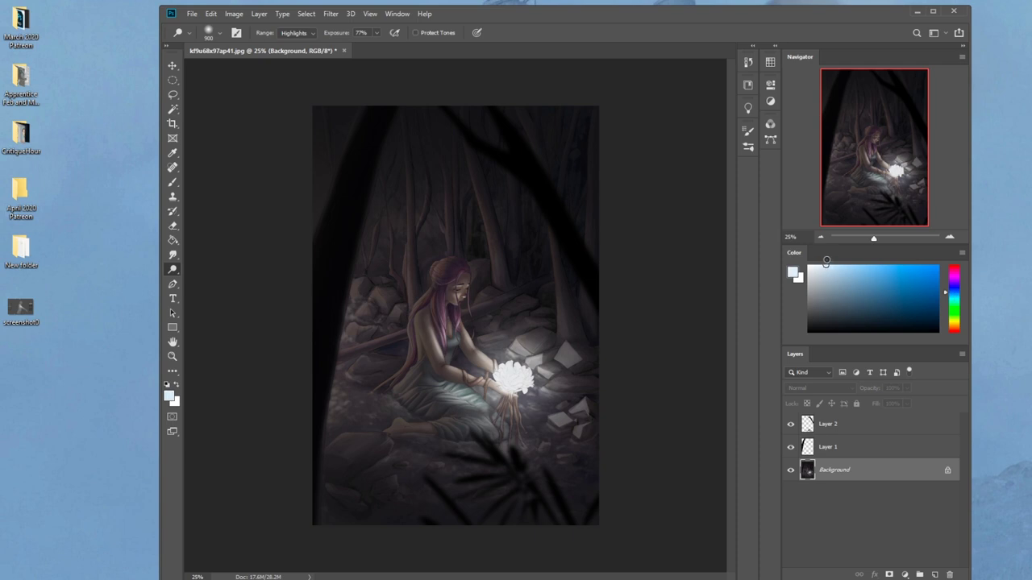
pyautogui.click(834, 266)
pyautogui.press('b')
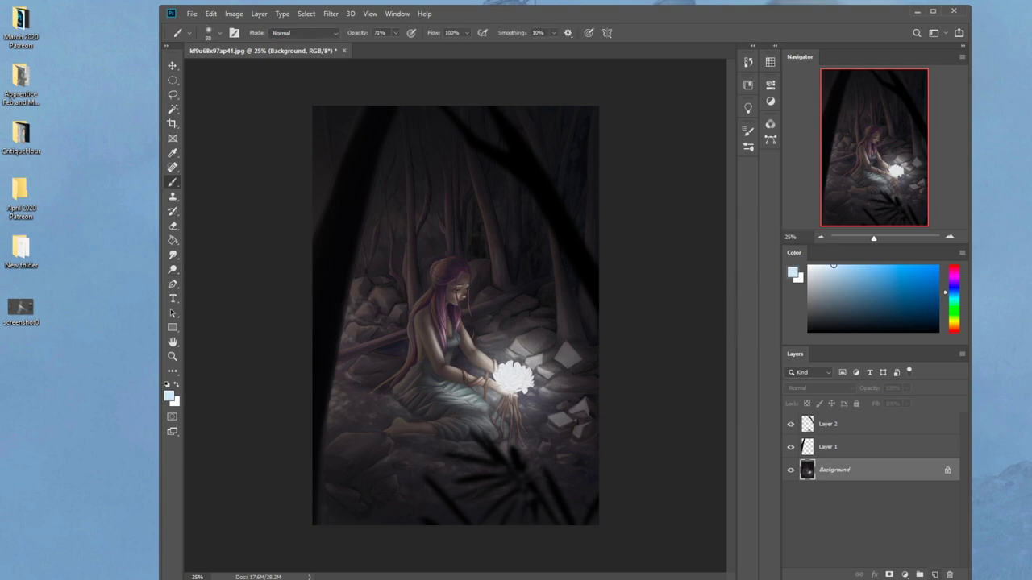
pyautogui.click(935, 574)
pyautogui.press(']')
pyautogui.press(']')
pyautogui.press(']')
pyautogui.press(']')
pyautogui.press(']')
pyautogui.press(']')
pyautogui.press(']')
pyautogui.press(']')
pyautogui.press(']')
pyautogui.press(']')
pyautogui.press(']')
pyautogui.press(']')
pyautogui.press(']')
pyautogui.press(']')
pyautogui.press(']')
pyautogui.press(']')
pyautogui.press(']')
pyautogui.press(']')
pyautogui.press(']')
pyautogui.press(']')
pyautogui.press(']')
pyautogui.press(']')
pyautogui.press(']')
pyautogui.press(']')
pyautogui.press(']')
pyautogui.press(']')
pyautogui.press(']')
pyautogui.press(']')
pyautogui.press(']')
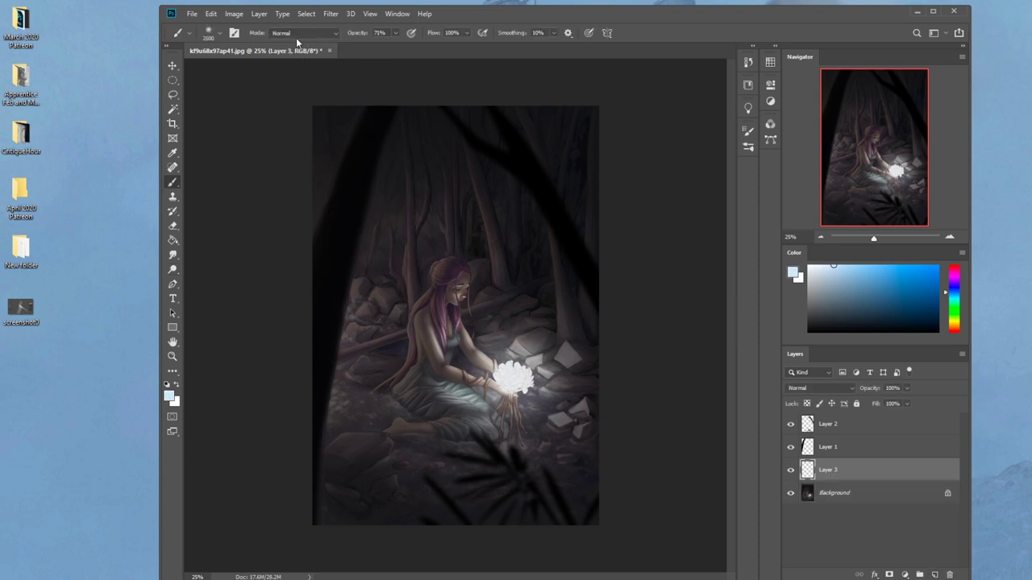
# - Wash pale blue down the left side in Color brush mode and set Layer 3 to Color blend
pyautogui.click(307, 33)
pyautogui.click(295, 316)
pyautogui.moveTo(368, 196)
pyautogui.mouseDown()
pyautogui.moveTo(330, 337)
pyautogui.moveTo(303, 402)
pyautogui.moveTo(288, 389)
pyautogui.moveTo(311, 152)
pyautogui.mouseUp()
pyautogui.click(814, 387)
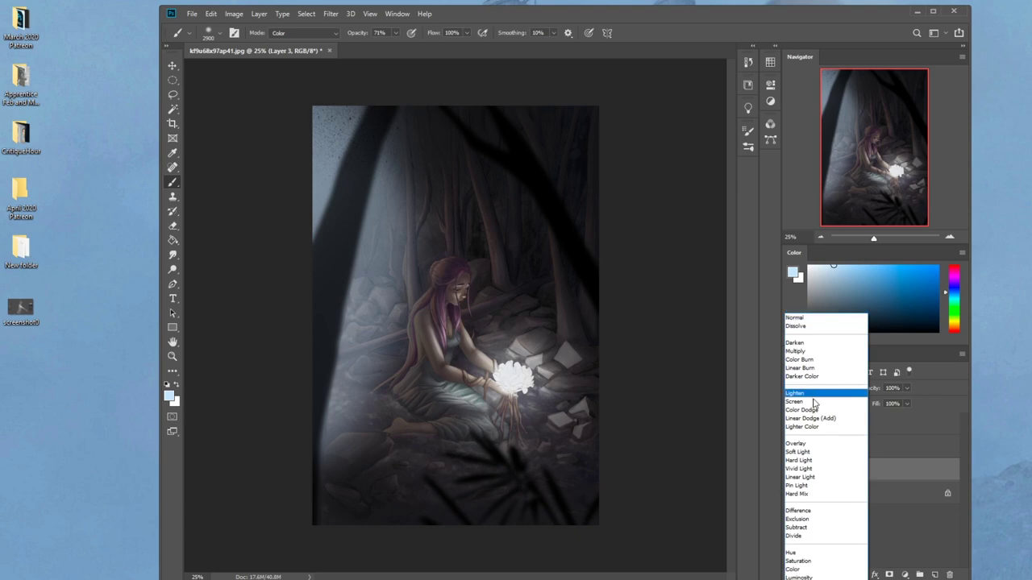
pyautogui.click(802, 569)
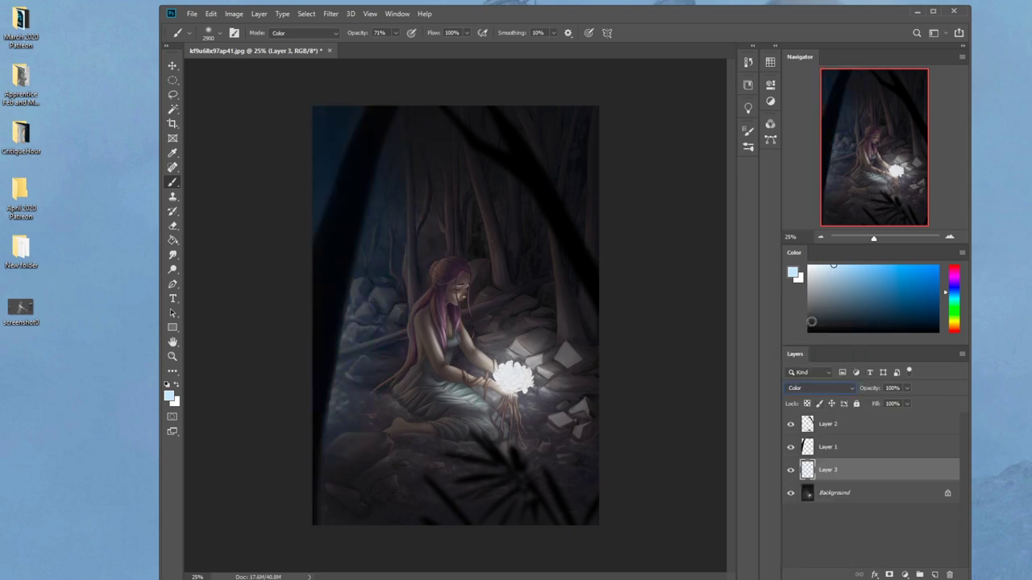
# - Lower the brush opacity to 28% and resize the brush to about 150
pyautogui.press('[')
pyautogui.press('[')
pyautogui.press('[')
pyautogui.press('[')
pyautogui.press('[')
pyautogui.press('[')
pyautogui.press('[')
pyautogui.press('[')
pyautogui.press('[')
pyautogui.press('[')
pyautogui.press('[')
pyautogui.press('[')
pyautogui.press('[')
pyautogui.press('[')
pyautogui.press('[')
pyautogui.press('[')
pyautogui.press('[')
pyautogui.press('[')
pyautogui.press('[')
pyautogui.press('[')
pyautogui.press('[')
pyautogui.press('[')
pyautogui.press('[')
pyautogui.press('[')
pyautogui.press('[')
pyautogui.press('[')
pyautogui.press('[')
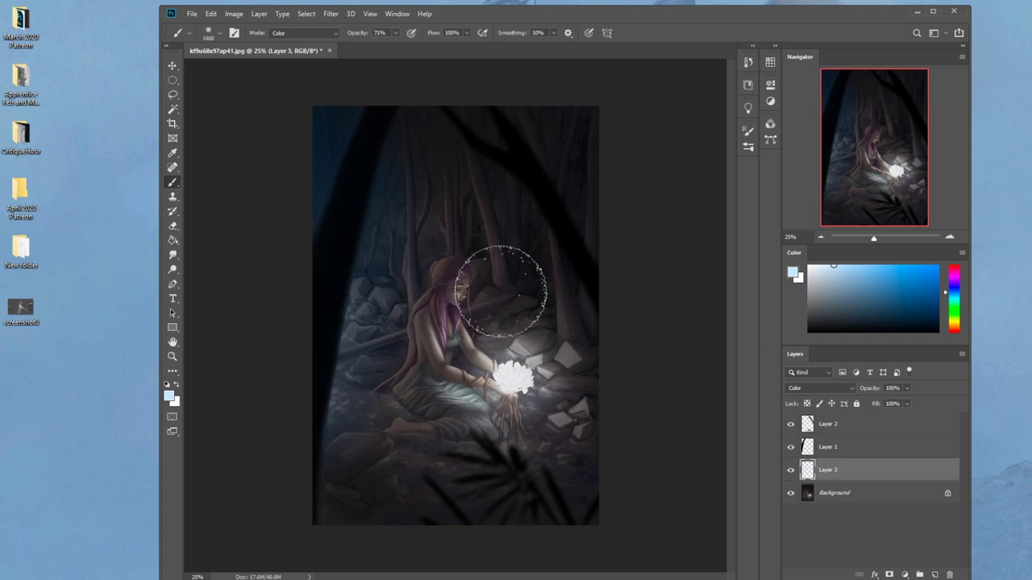
pyautogui.press('[')
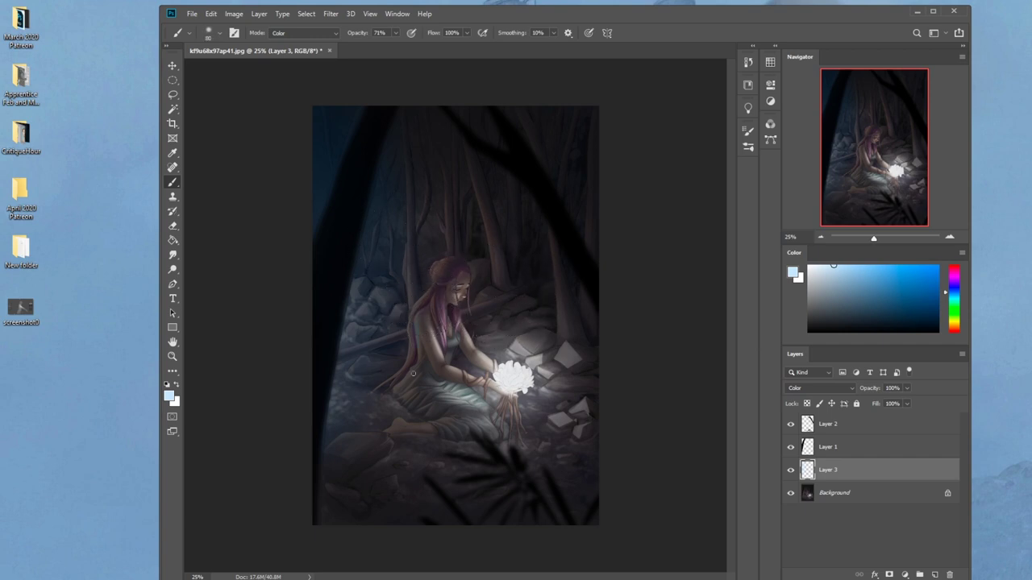
pyautogui.moveTo(395, 33); pyautogui.dragTo(360, 47)
pyautogui.press(']')
pyautogui.press(']')
pyautogui.press('[')
pyautogui.press(']')
pyautogui.press(']')
pyautogui.press(']')
# - Reduce Layer 3's fill to about 65% to soften the blue tint
pyautogui.moveTo(906, 404); pyautogui.dragTo(870, 421)
pyautogui.click(793, 474)
pyautogui.click(793, 475)
pyautogui.rightClick(857, 471)
# - Try flattening the image twice and undo each attempt
pyautogui.click(903, 345)
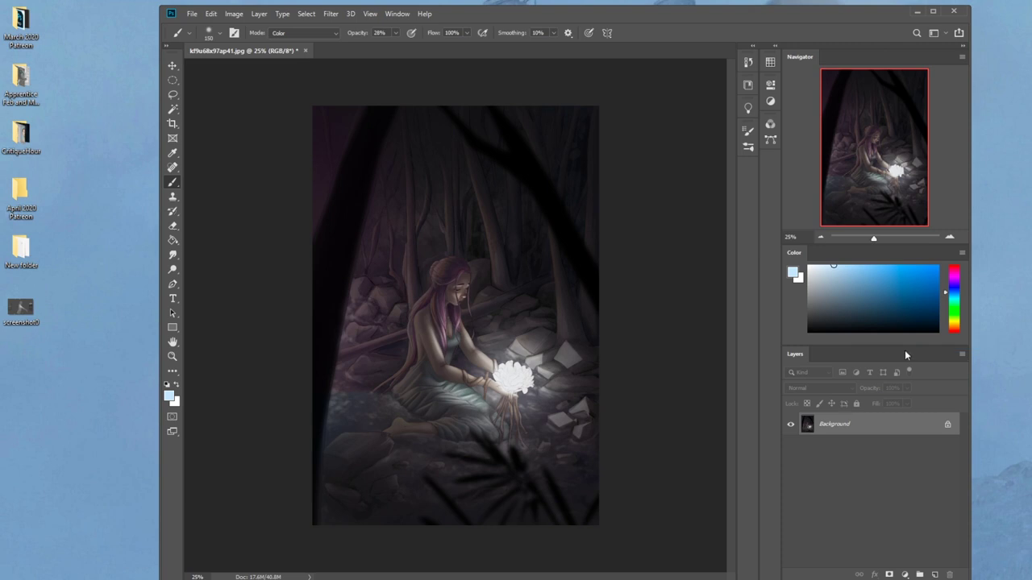
pyautogui.hotkey('ctrl', 'z')
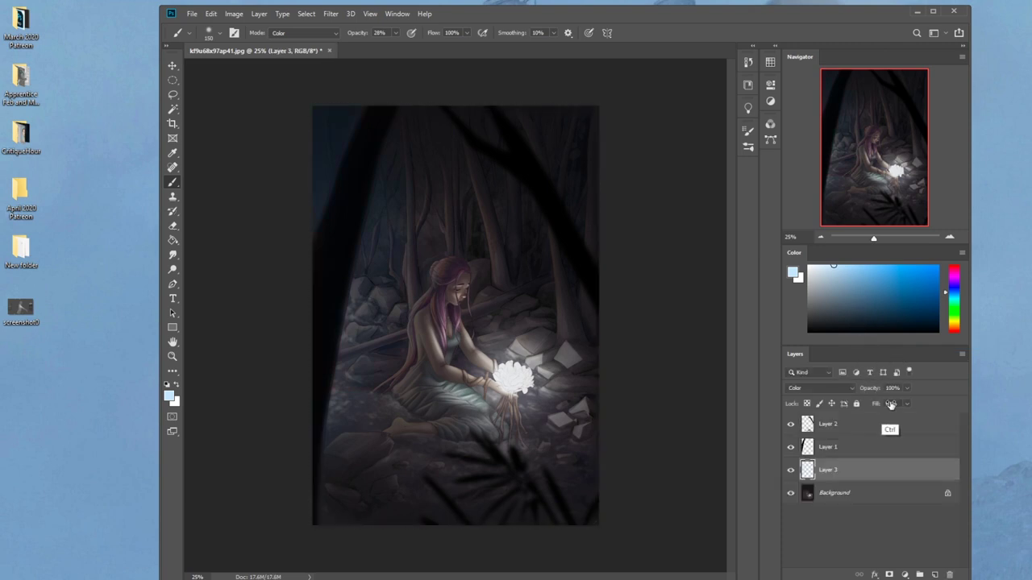
pyautogui.rightClick(853, 457)
pyautogui.click(886, 461)
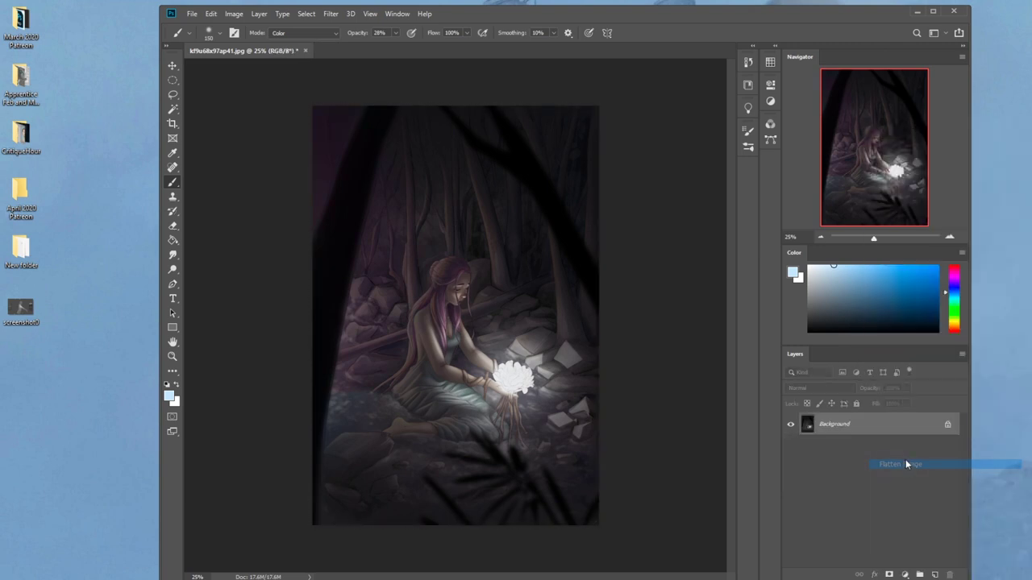
pyautogui.hotkey('ctrl', 'z')
# - Merge Layer 3, Layer 1 and Layer 2 down into the Background layer
pyautogui.rightClick(851, 472)
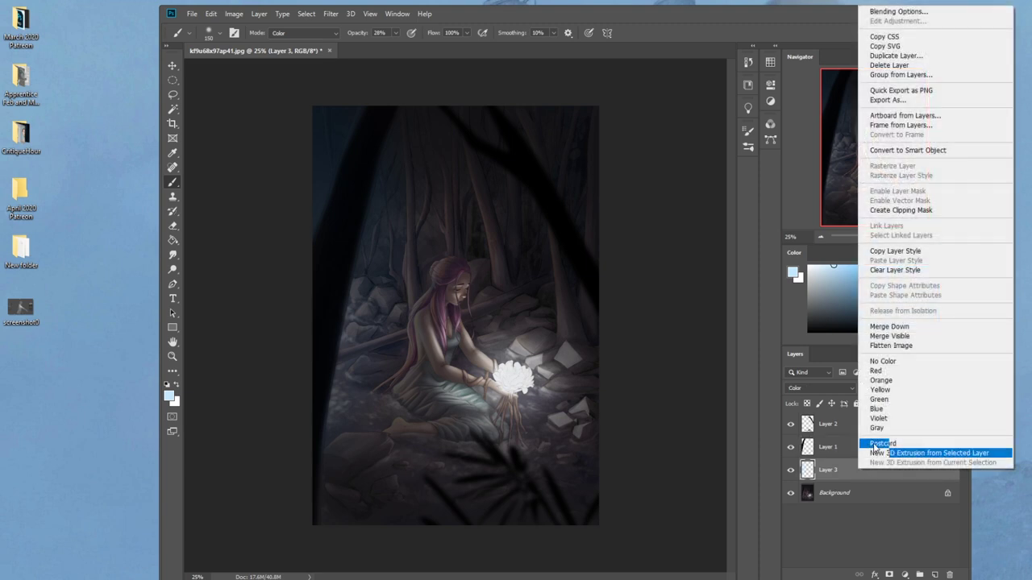
pyautogui.click(895, 328)
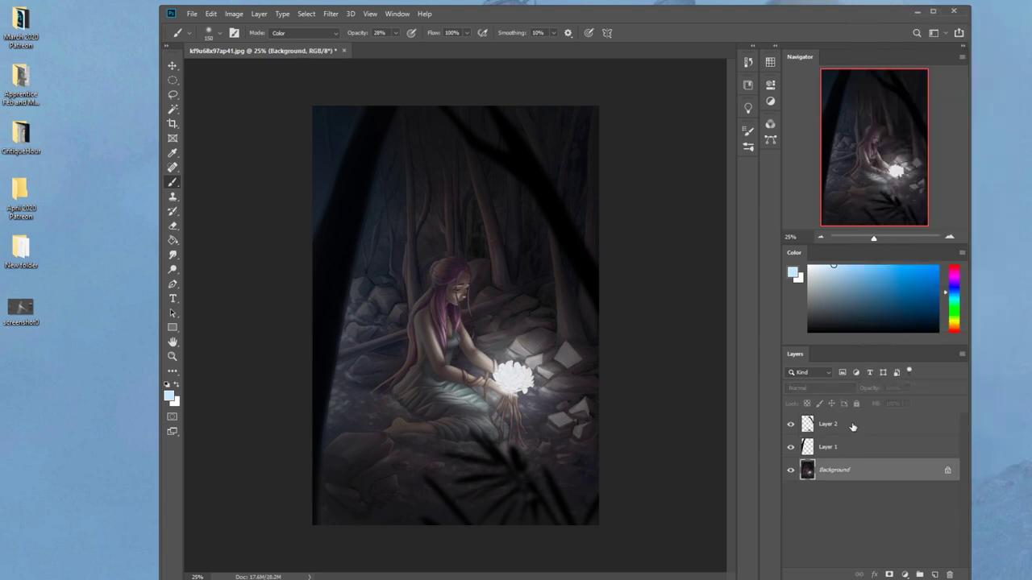
pyautogui.rightClick(847, 451)
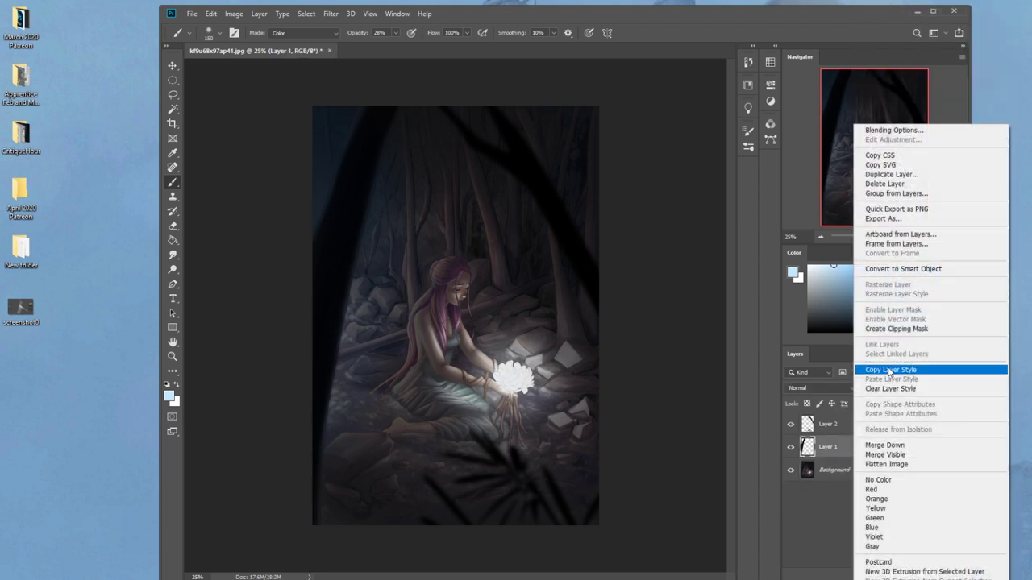
pyautogui.click(858, 442)
pyautogui.rightClick(859, 438)
pyautogui.click(882, 442)
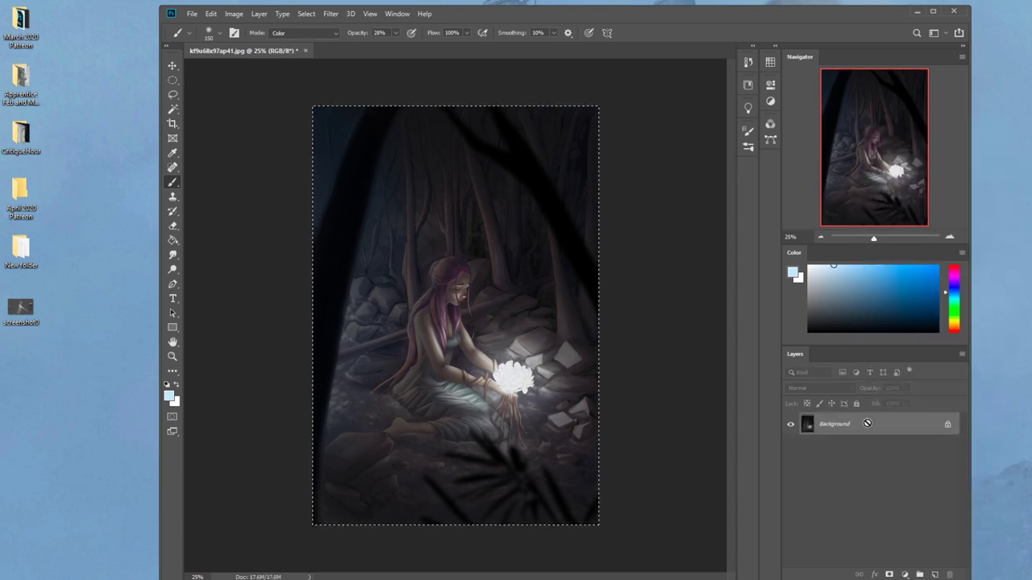
pyautogui.click(746, 64)
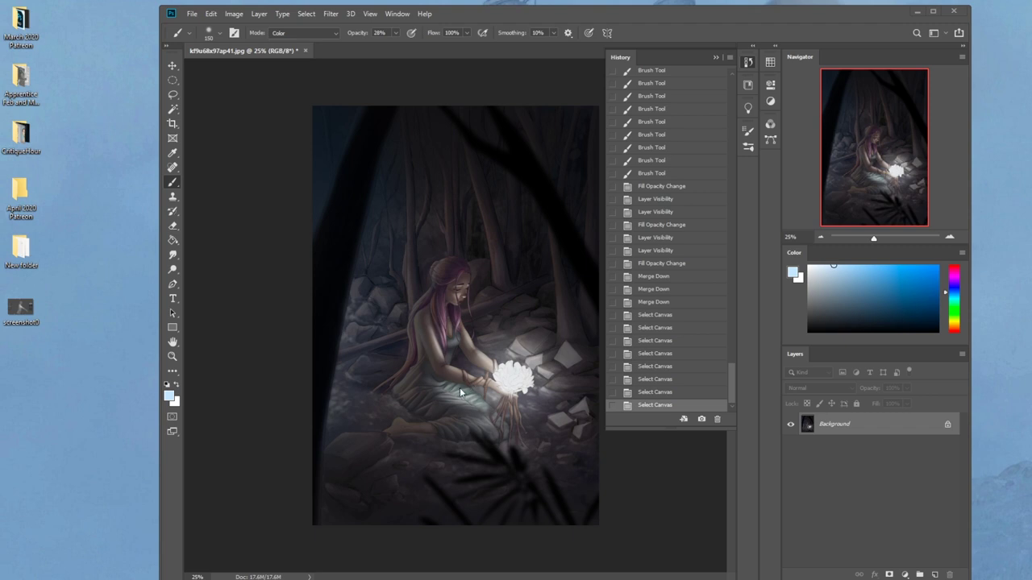
# - Collapse the History panel after reviewing the brush, opacity and Merge Down steps
pyautogui.click(716, 58)
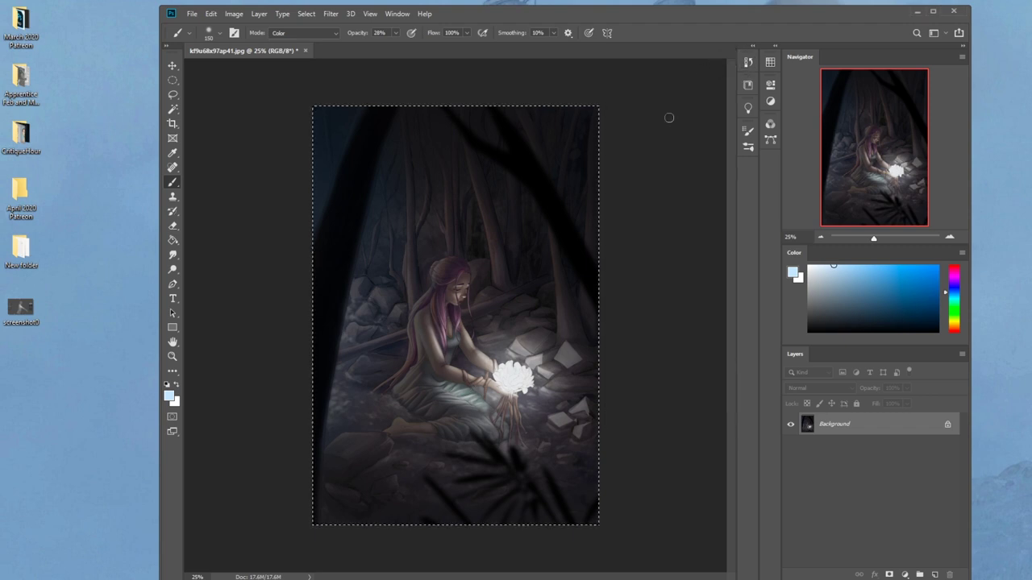
# - Deselect the whole-canvas selection from the Elliptical Marquee tool's context menu
pyautogui.press('m')
pyautogui.rightClick(524, 165)
pyautogui.click(556, 176)
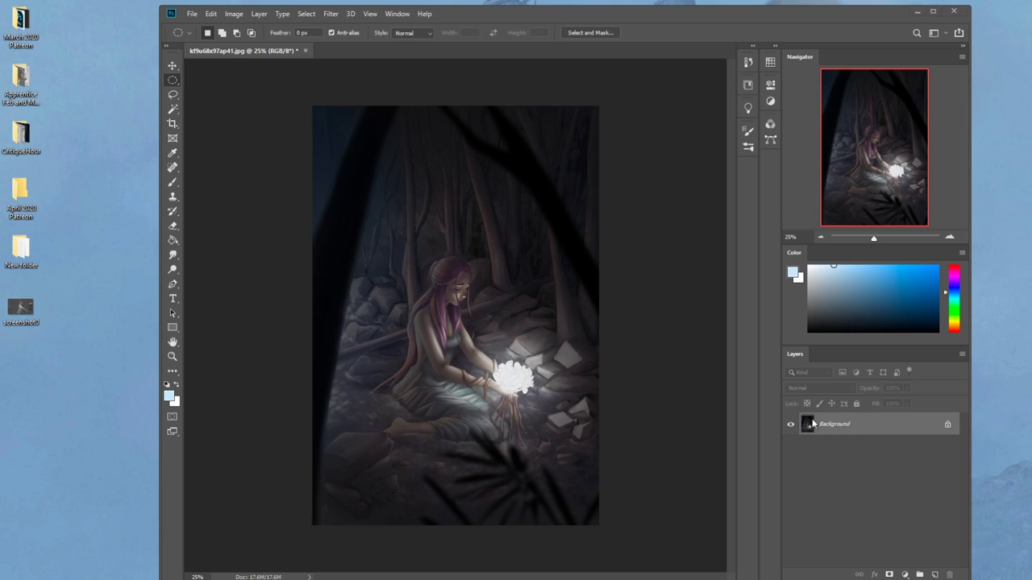
# - Select all, deselect, and zoom in on the glowing flower with the Zoom tool
pyautogui.hotkey('ctrl', 'a')
pyautogui.rightClick(505, 274)
pyautogui.click(524, 276)
pyautogui.press('z')
pyautogui.moveTo(456, 326); pyautogui.dragTo(562, 449)
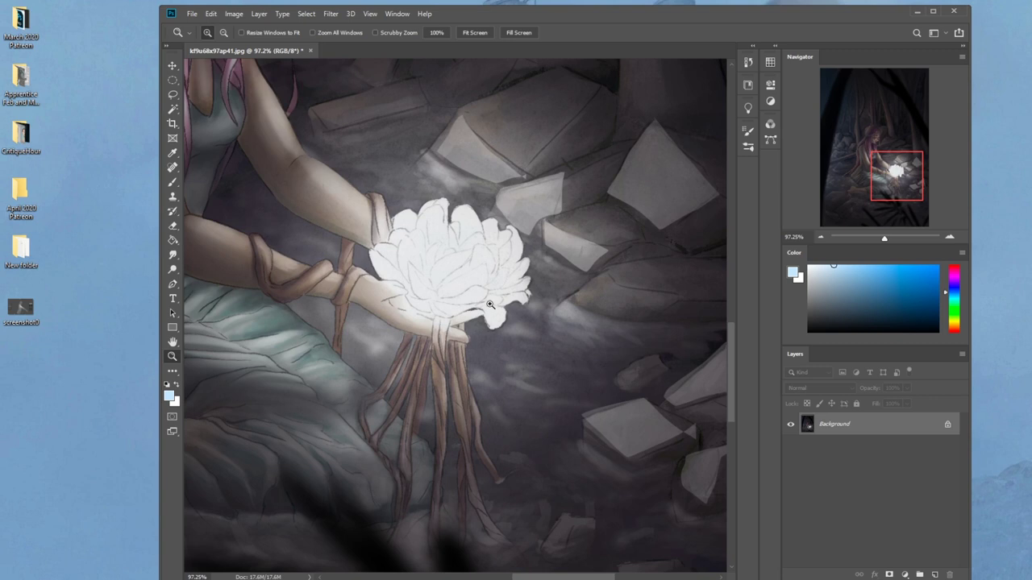
# - Lasso areas across the flower's inner petals, then fit the painting in view
pyautogui.press('l')
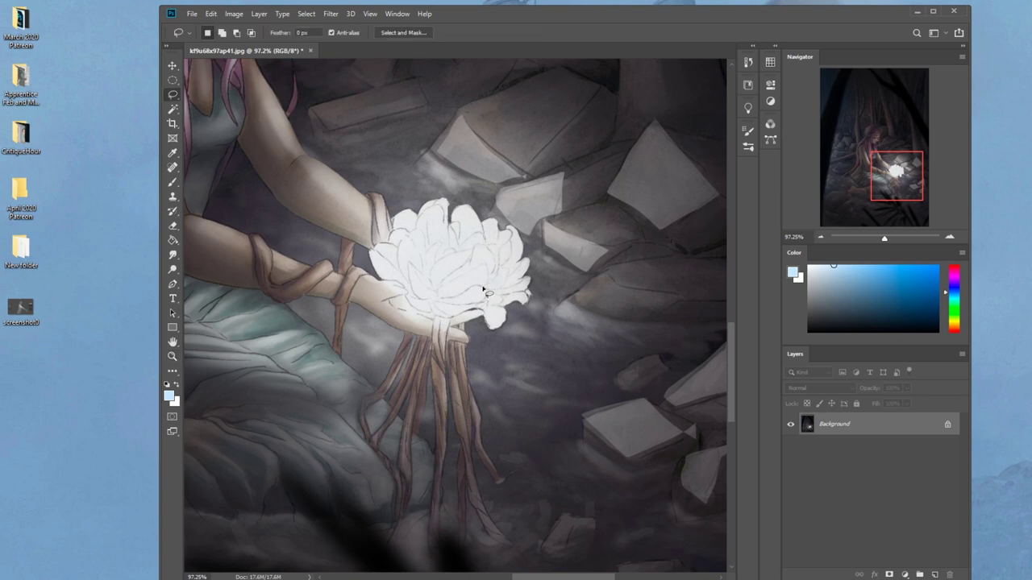
pyautogui.moveTo(488, 286)
pyautogui.mouseDown()
pyautogui.moveTo(441, 301)
pyautogui.moveTo(412, 290)
pyautogui.moveTo(419, 260)
pyautogui.moveTo(422, 273)
pyautogui.moveTo(435, 270)
pyautogui.moveTo(451, 246)
pyautogui.moveTo(442, 246)
pyautogui.moveTo(470, 274)
pyautogui.moveTo(456, 272)
pyautogui.mouseUp()
pyautogui.press('shift')
pyautogui.hotkey('ctrl', '0')
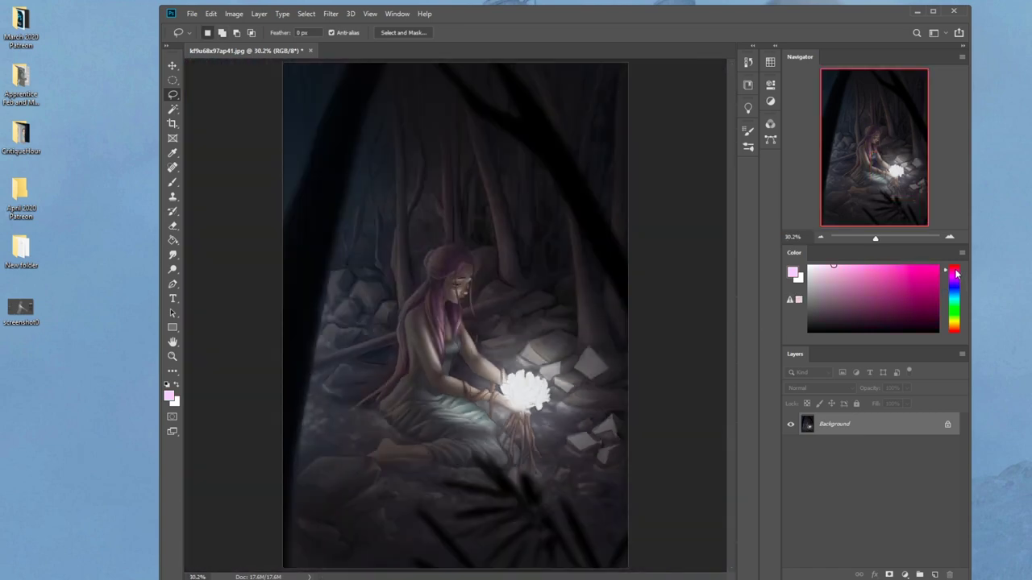
# - Pick a near-white colour and set the brush back to Normal mode
pyautogui.click(814, 266)
pyautogui.press('b')
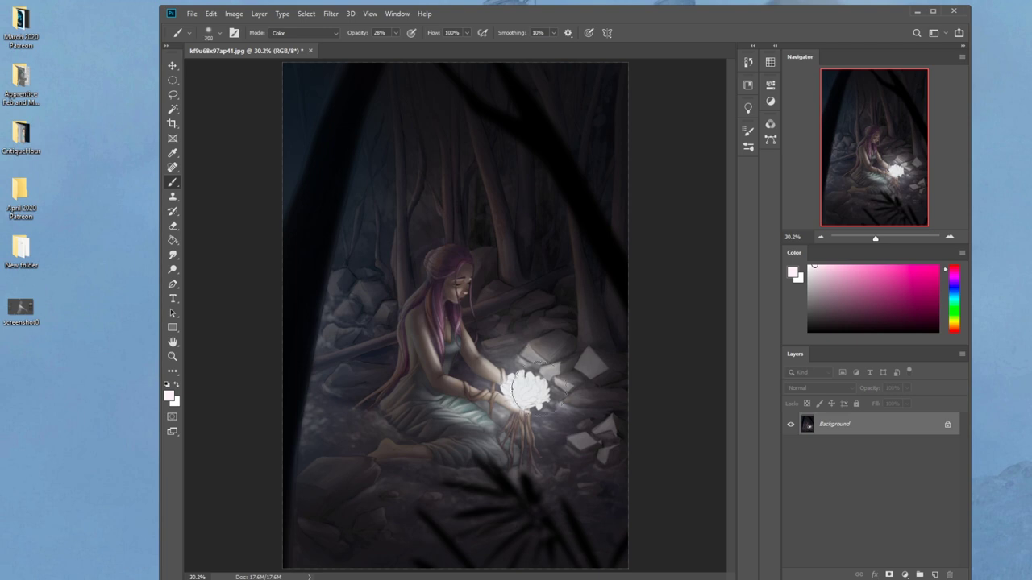
pyautogui.click(302, 33)
pyautogui.click(282, 39)
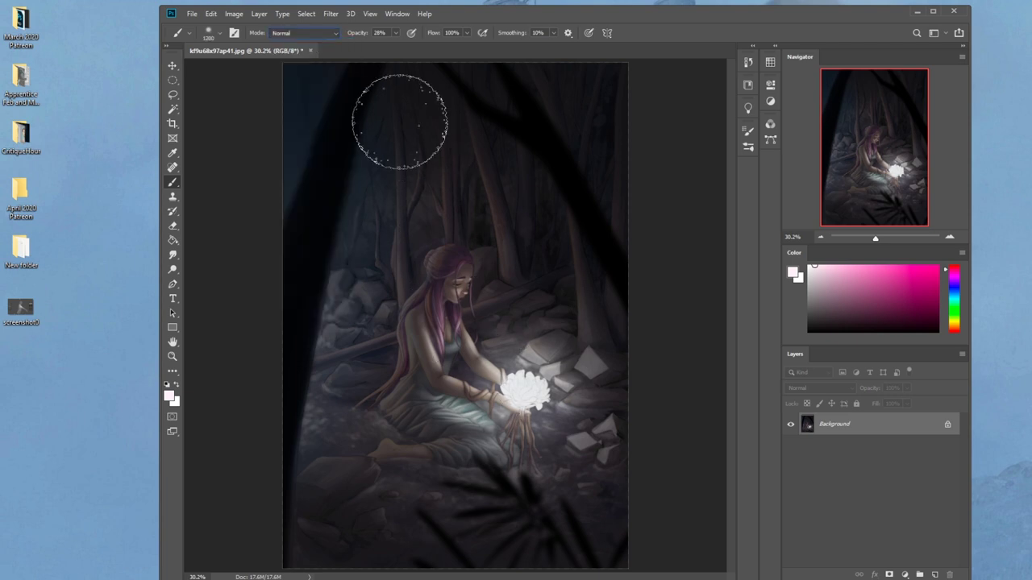
pyautogui.press('m')
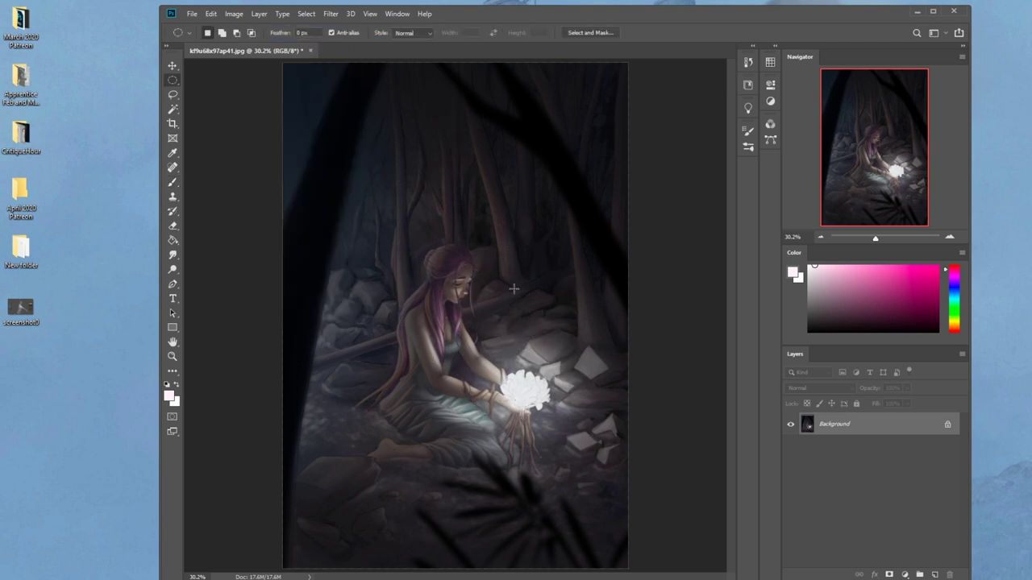
pyautogui.rightClick(516, 291)
pyautogui.click(541, 212)
pyautogui.press('b')
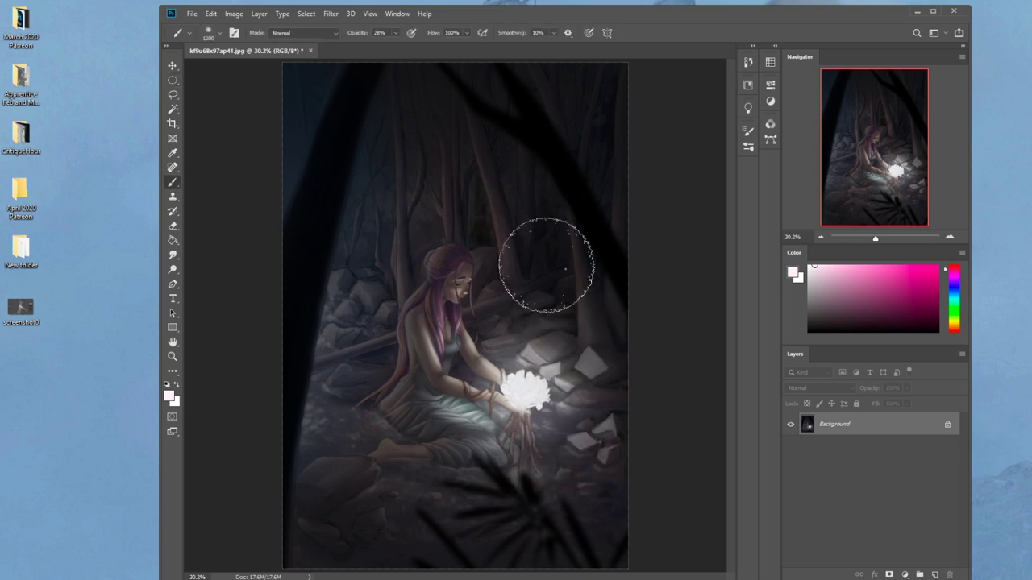
# - Add a new Layer 1, raise brush opacity to 100%, pick light pink and select the canvas
pyautogui.click(934, 575)
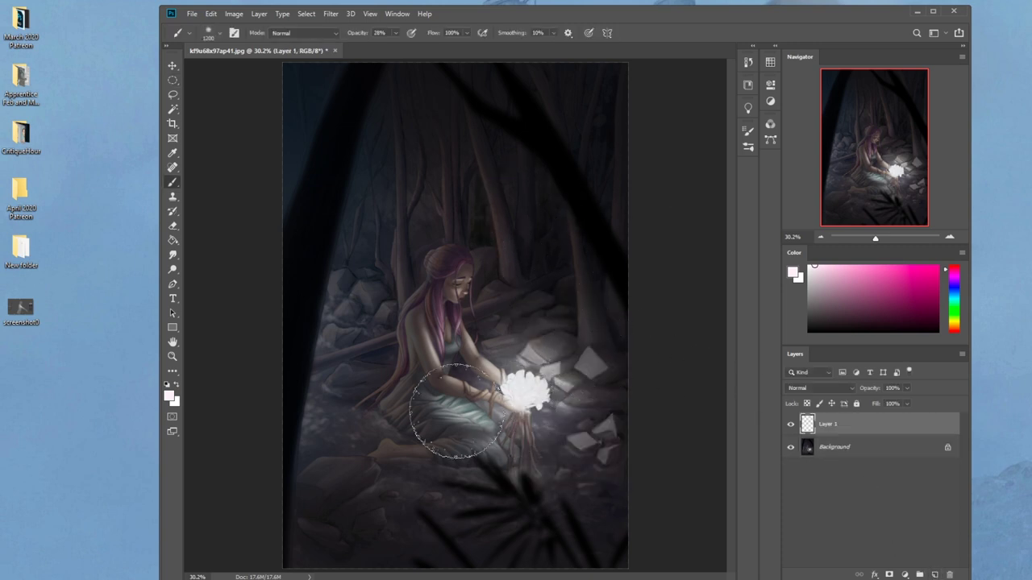
pyautogui.click(393, 32)
pyautogui.moveTo(395, 48); pyautogui.dragTo(441, 48)
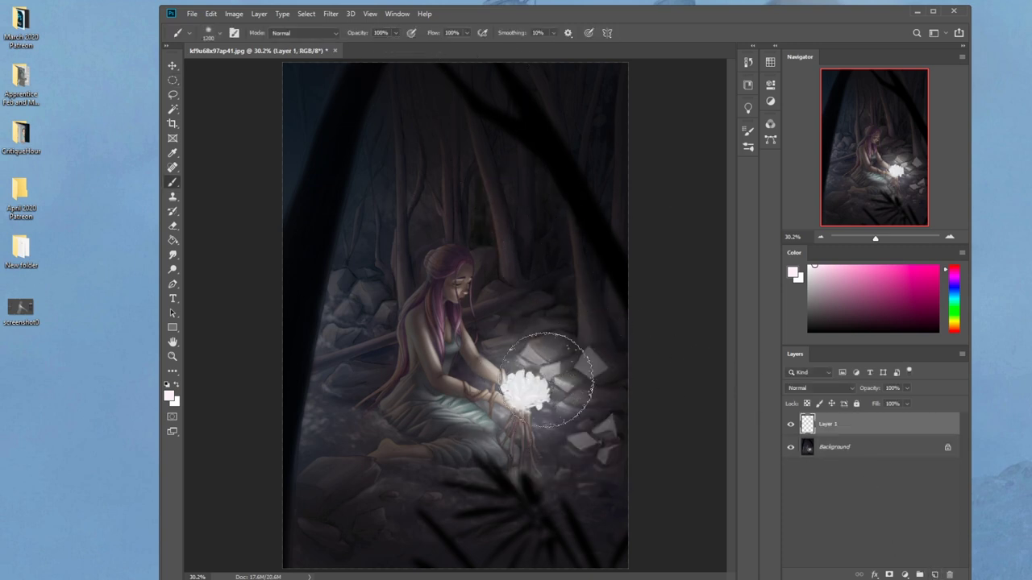
pyautogui.click(839, 266)
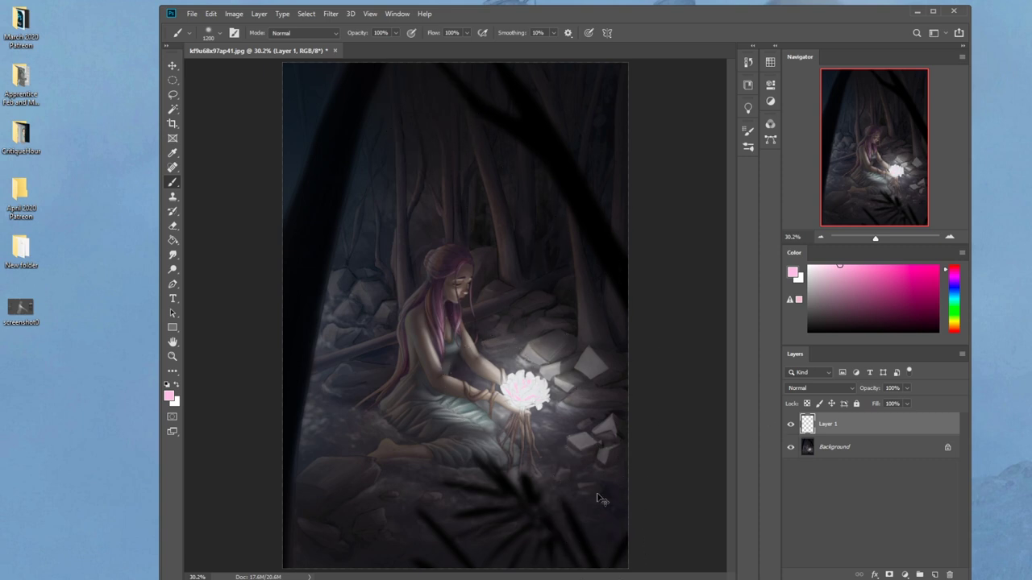
pyautogui.press('m')
pyautogui.rightClick(535, 383)
pyautogui.click(574, 389)
pyautogui.hotkey('ctrl', '-')
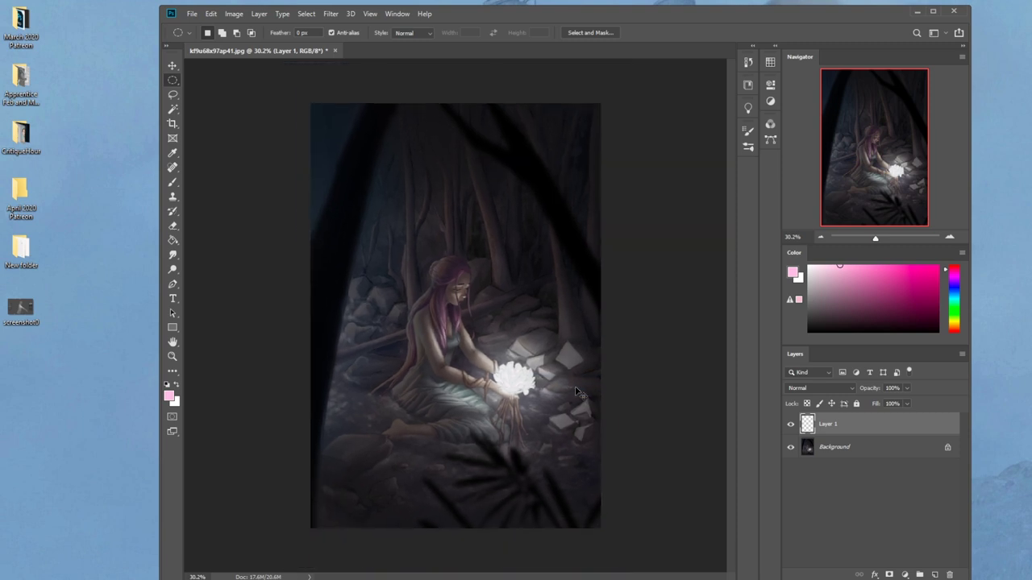
# - View the painting's original opened snapshot in History, then add and undo a new layer
pyautogui.click(749, 63)
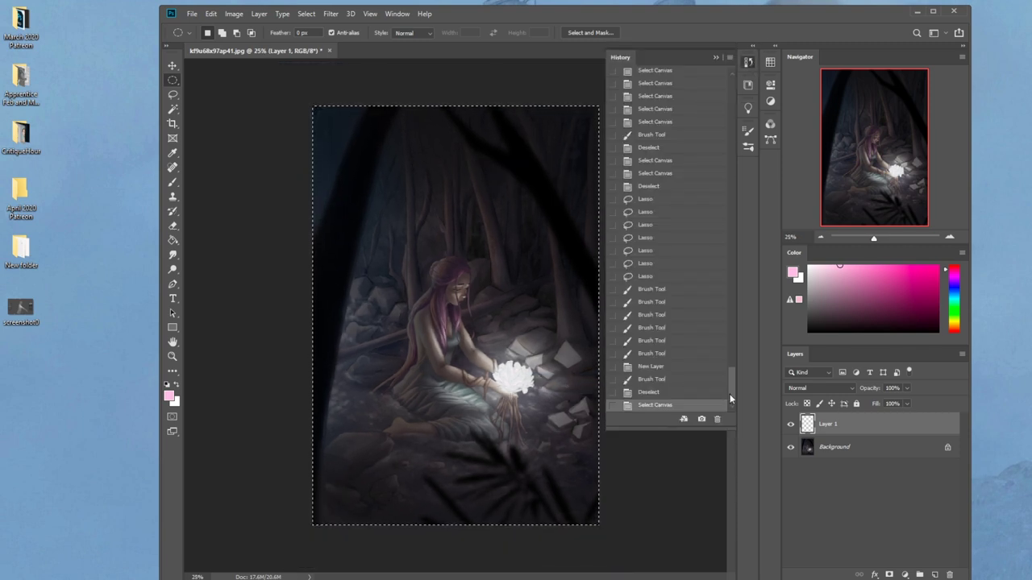
pyautogui.moveTo(729, 394); pyautogui.dragTo(730, 101)
pyautogui.click(706, 78)
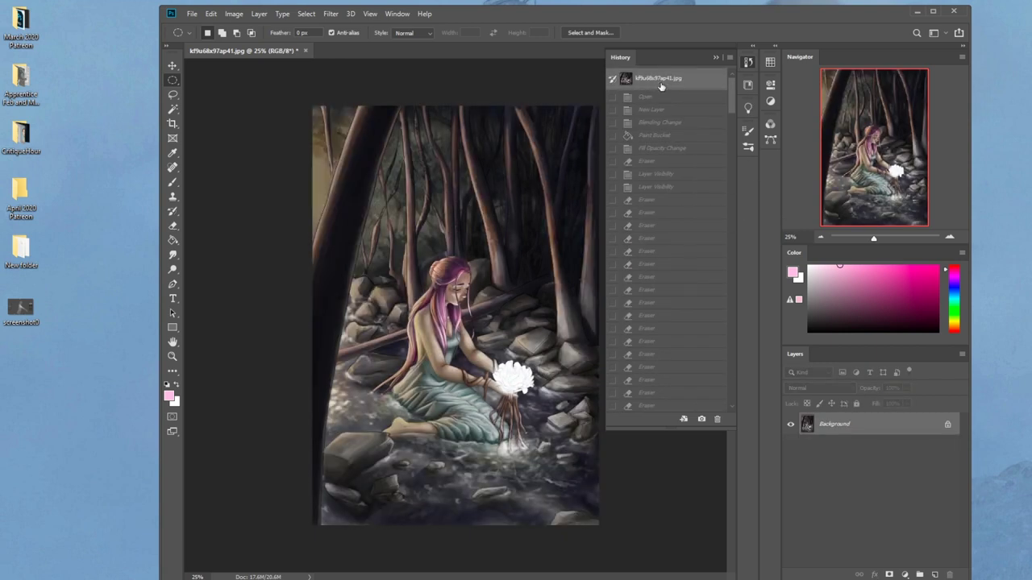
pyautogui.click(715, 58)
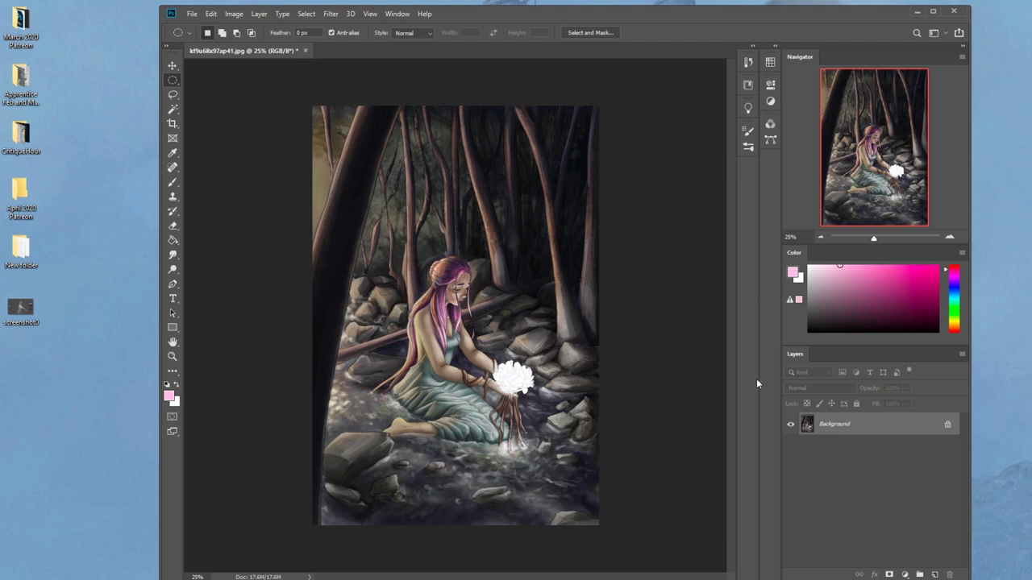
pyautogui.hotkey('ctrl', 'shift', 'alt', 'n')
pyautogui.hotkey('ctrl', 'z')
pyautogui.click(748, 62)
# - Return to the latest Select Canvas paintover state in the History panel
pyautogui.moveTo(730, 95); pyautogui.dragTo(734, 385)
pyautogui.click(665, 406)
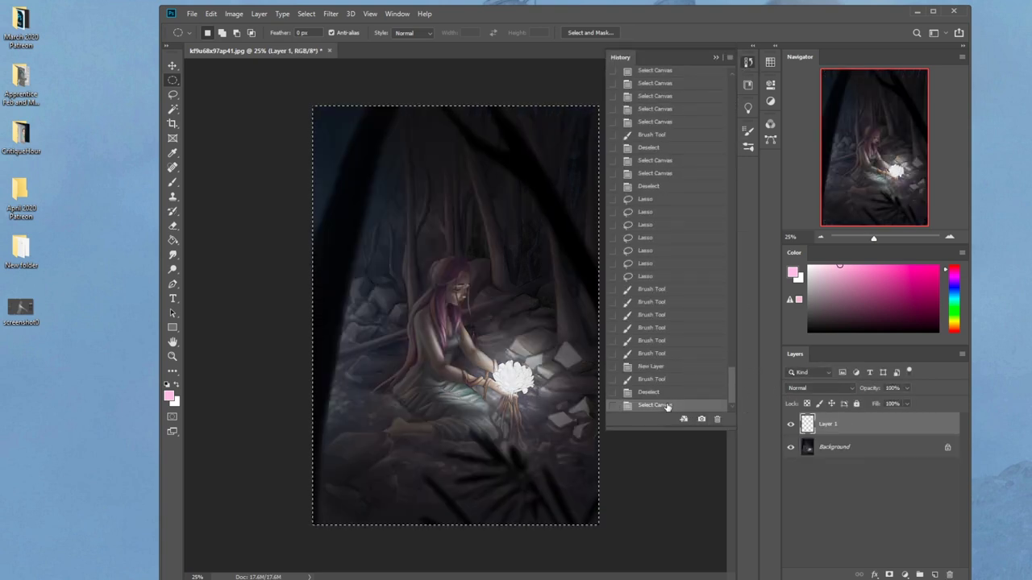
pyautogui.rightClick(850, 451)
pyautogui.click(834, 435)
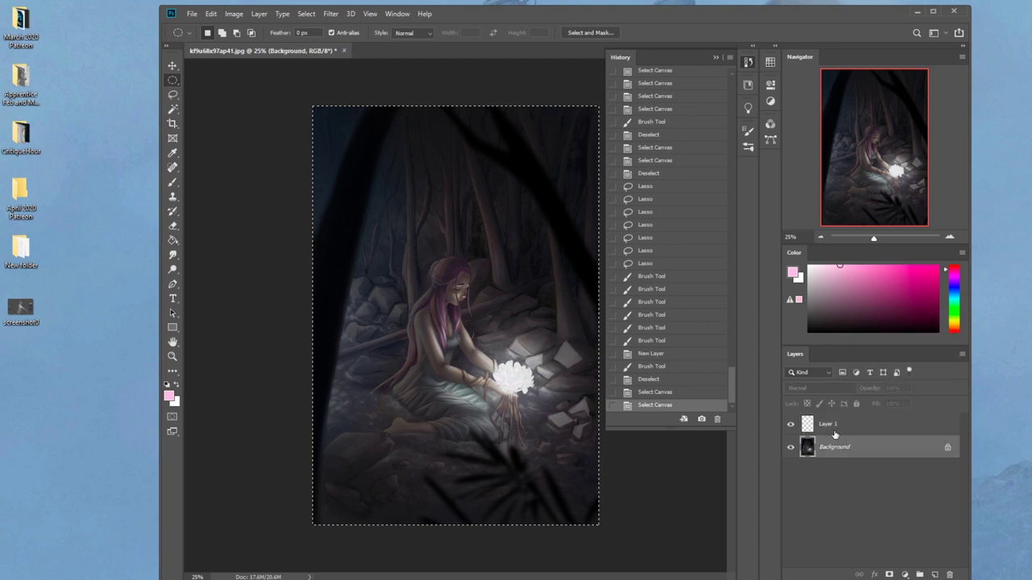
pyautogui.rightClick(843, 447)
pyautogui.click(843, 446)
# - Merge Layer 1 down into the Background and select the whole canvas
pyautogui.rightClick(833, 424)
pyautogui.click(873, 446)
pyautogui.hotkey('ctrl', 'a')
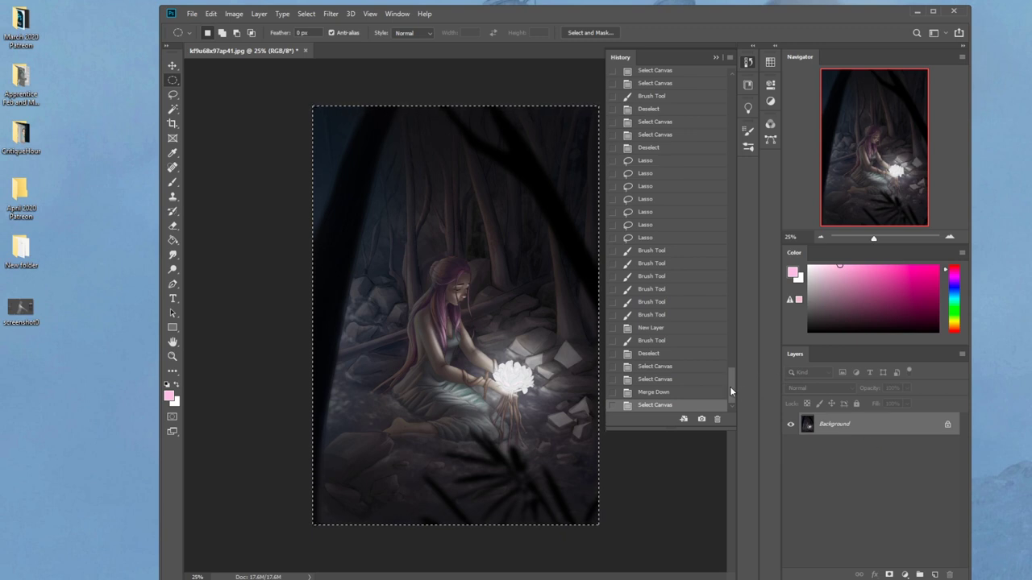
pyautogui.moveTo(732, 398); pyautogui.dragTo(731, 81)
# - Revert to the original brighter painting via History and paste the darker paintover as Layer 1
pyautogui.click(681, 78)
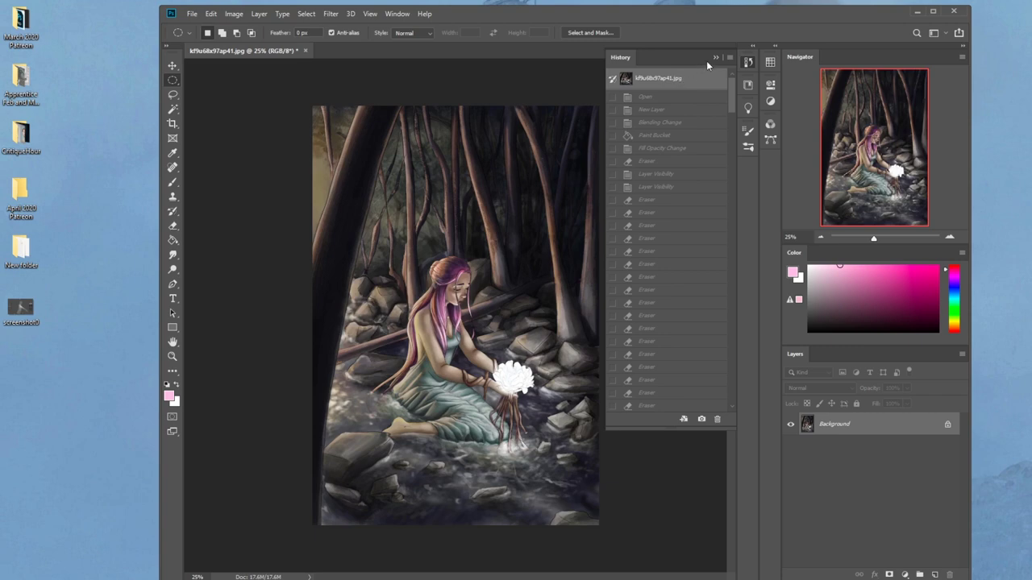
pyautogui.click(715, 57)
pyautogui.hotkey('ctrl', 'z')
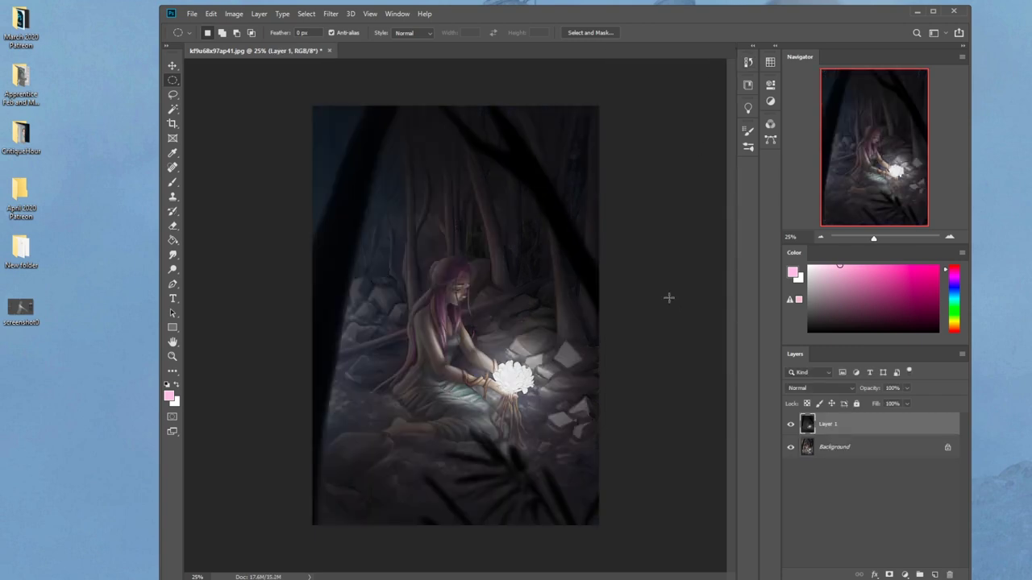
# - Toggle the paintover layer's visibility repeatedly to compare it against the original painting
pyautogui.click(791, 425)
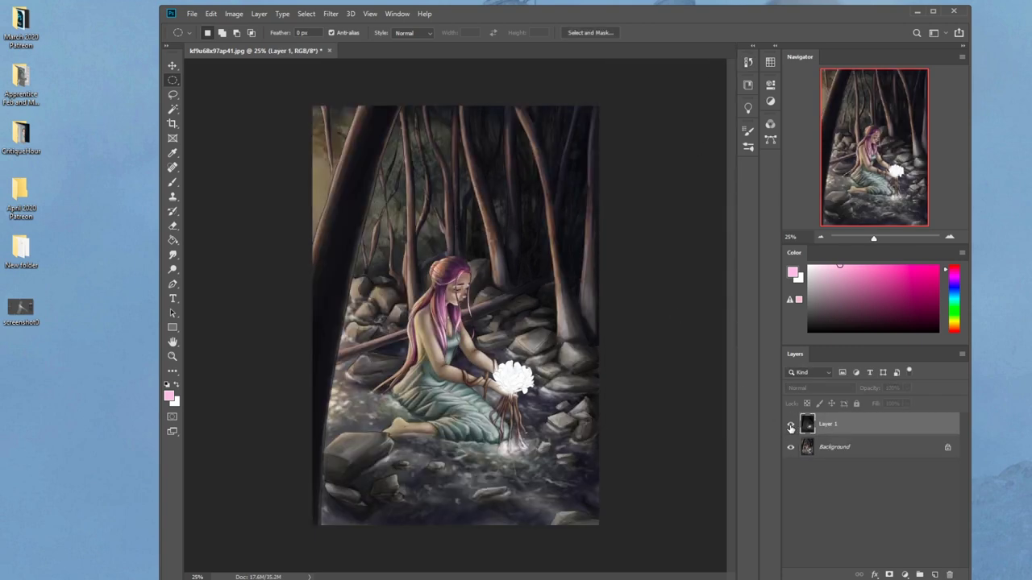
pyautogui.click(790, 425)
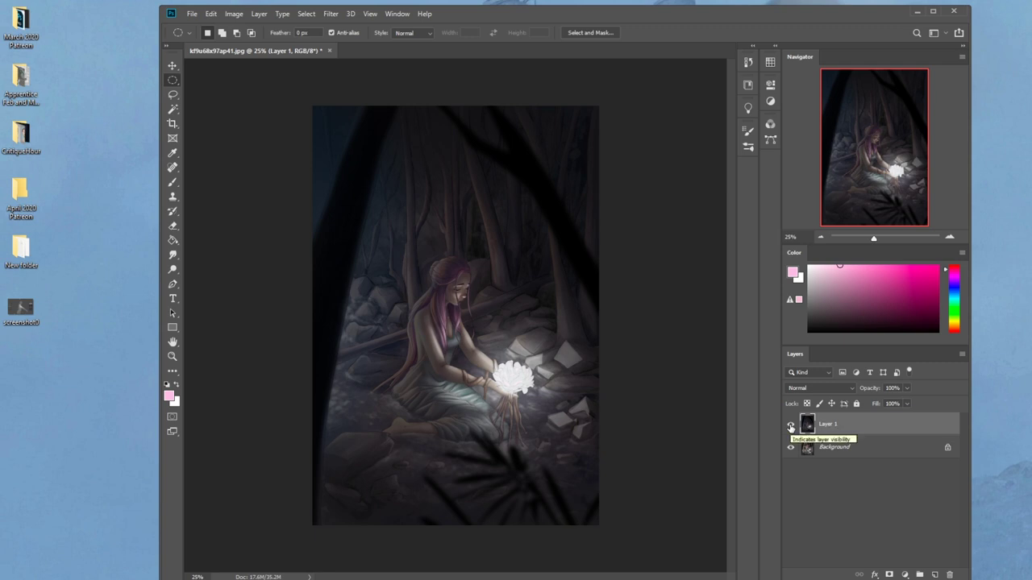
pyautogui.click(791, 426)
pyautogui.click(791, 426)
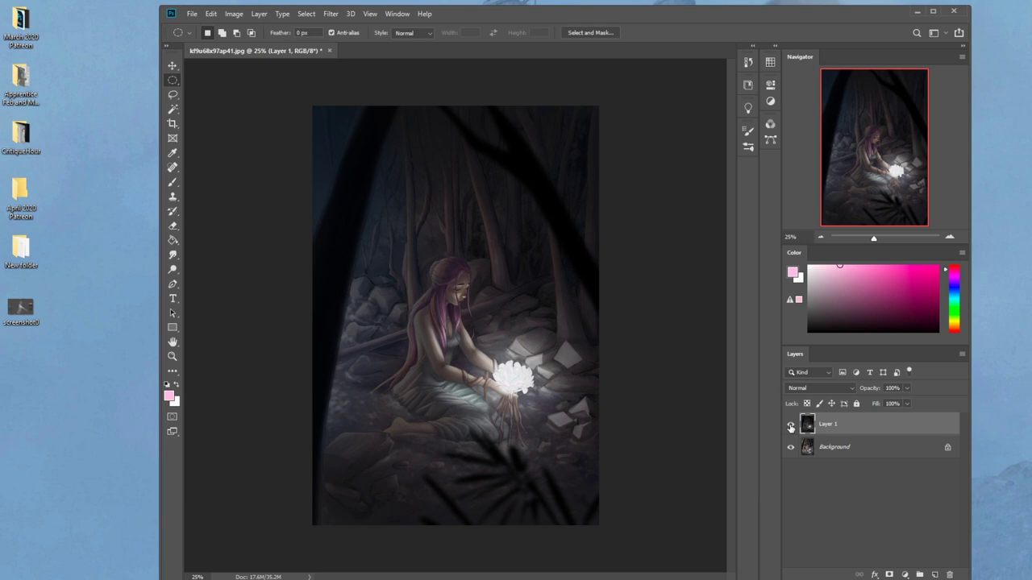
pyautogui.click(791, 425)
pyautogui.click(791, 425)
pyautogui.click(790, 426)
pyautogui.click(791, 425)
pyautogui.click(791, 424)
pyautogui.click(791, 425)
pyautogui.click(791, 425)
pyautogui.click(791, 424)
pyautogui.click(791, 427)
pyautogui.click(790, 426)
pyautogui.click(790, 425)
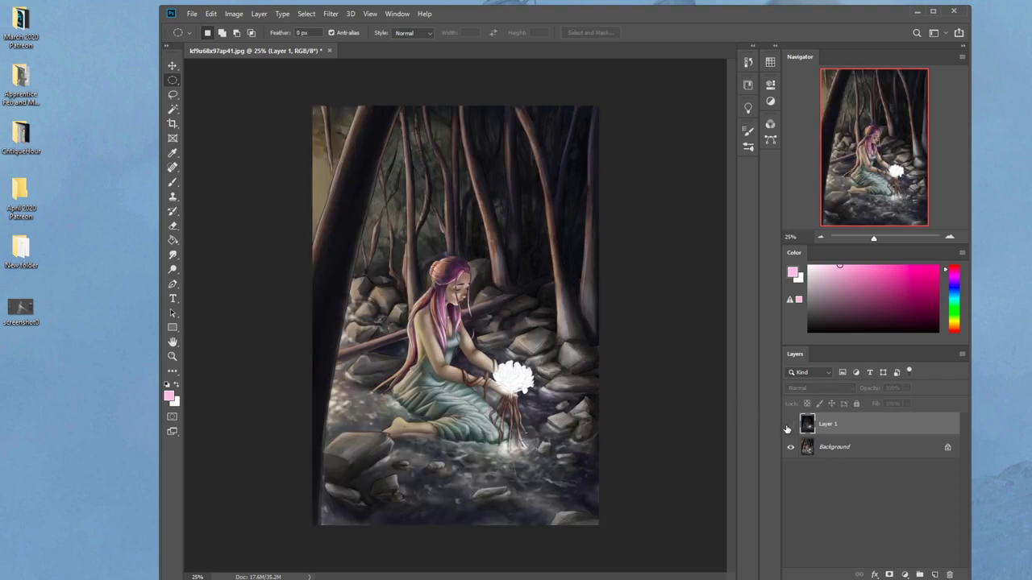
pyautogui.click(790, 424)
# - Flatten the paintover and original into a single Background layer
pyautogui.rightClick(857, 437)
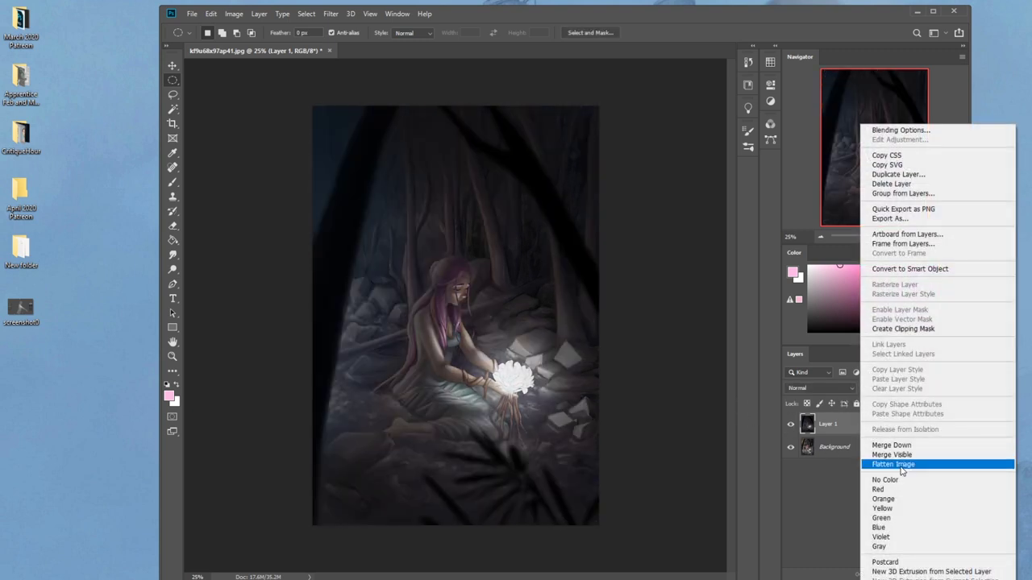
pyautogui.click(887, 467)
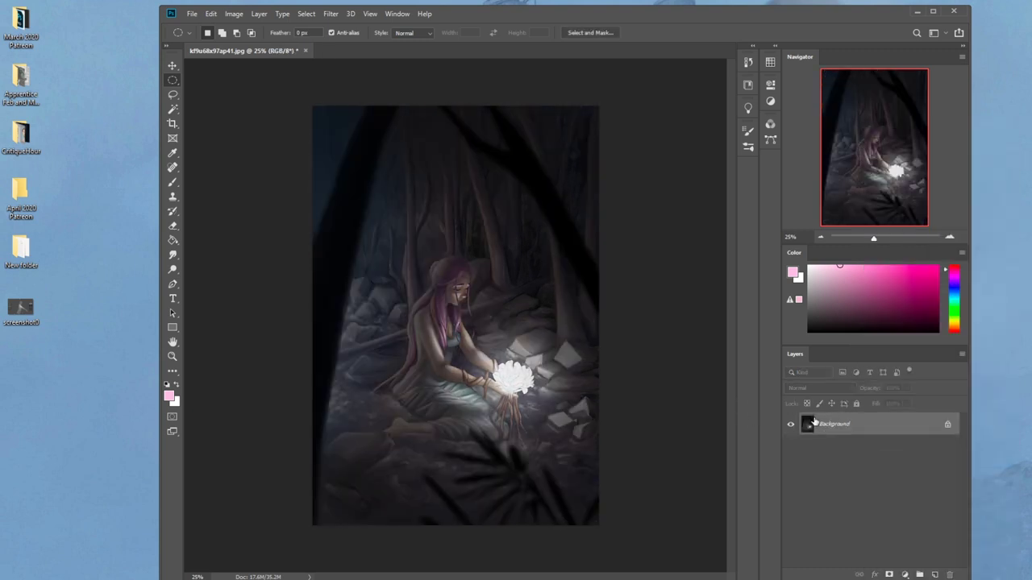
pyautogui.doubleClick(20, 133)
# - Open uw02r91ng2q41.jpg in Photoshop as a second document beside the forest painting
pyautogui.moveTo(535, 238); pyautogui.dragTo(520, 55)
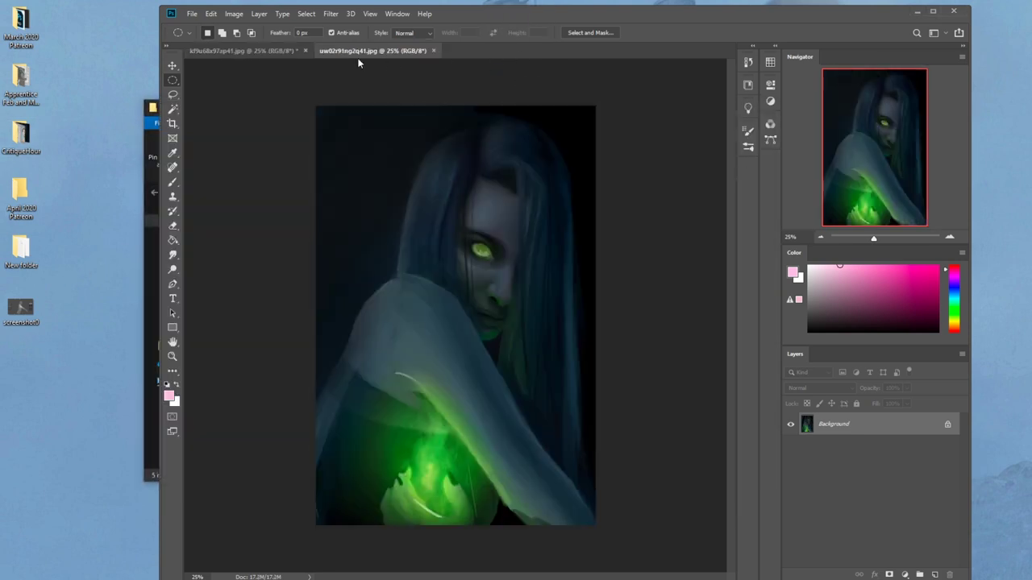
pyautogui.click(266, 52)
pyautogui.click(375, 52)
# - Close the CritiqueHour folder, make the forest painting active, and move the portfolio browser over Photoshop
pyautogui.click(150, 100)
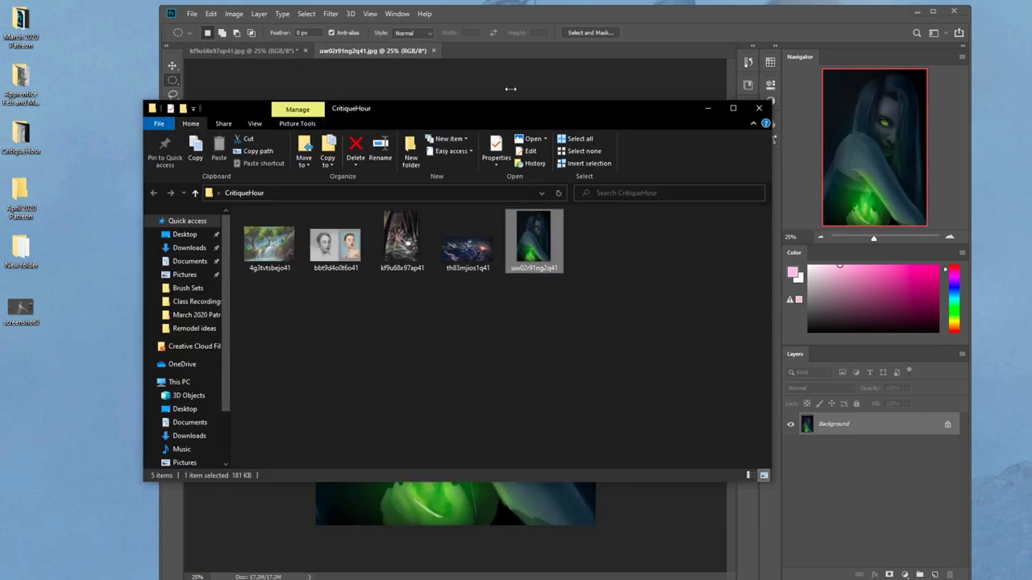
pyautogui.click(759, 108)
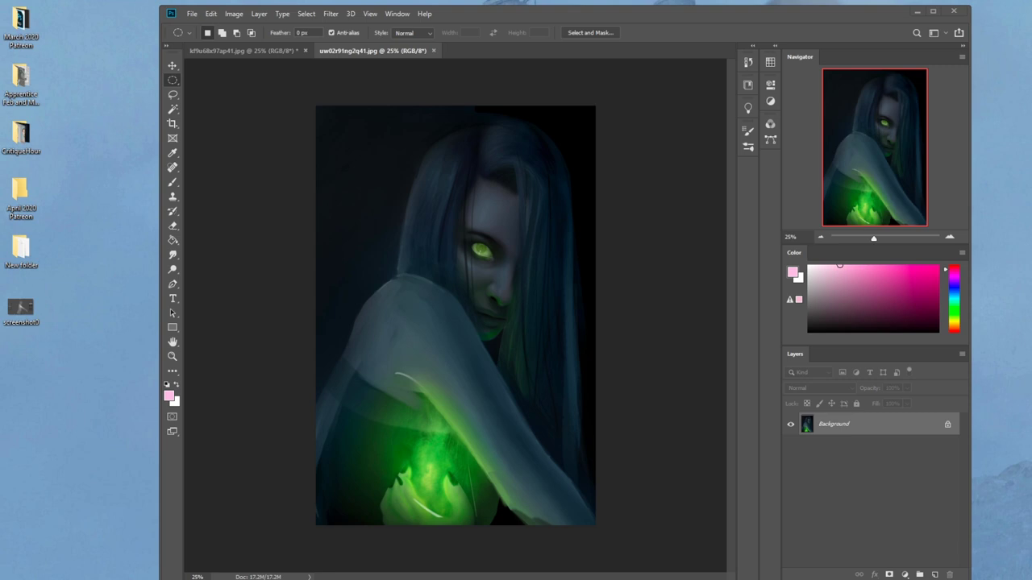
pyautogui.click(259, 51)
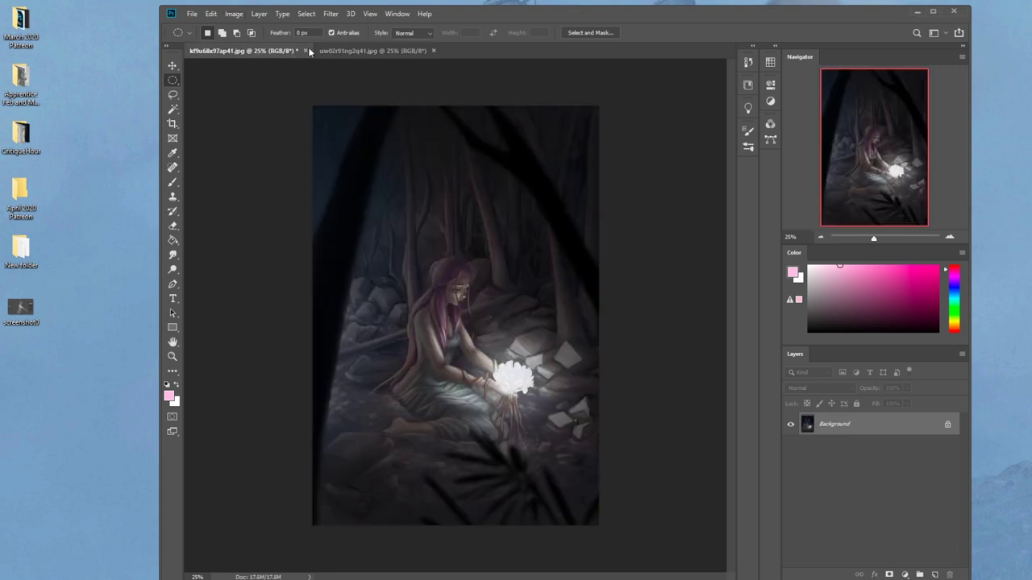
pyautogui.moveTo(1031, 52); pyautogui.dragTo(324, 30)
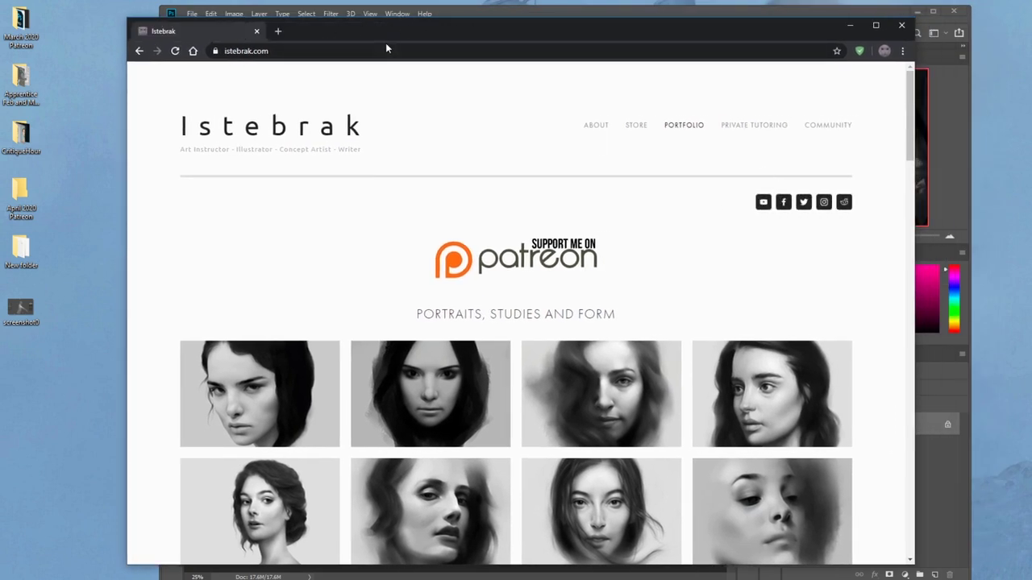
# - Make the uw02r91ng2q41 portrait the active Photoshop document, then bring the istebrak.com portfolio forward
pyautogui.click(573, 12)
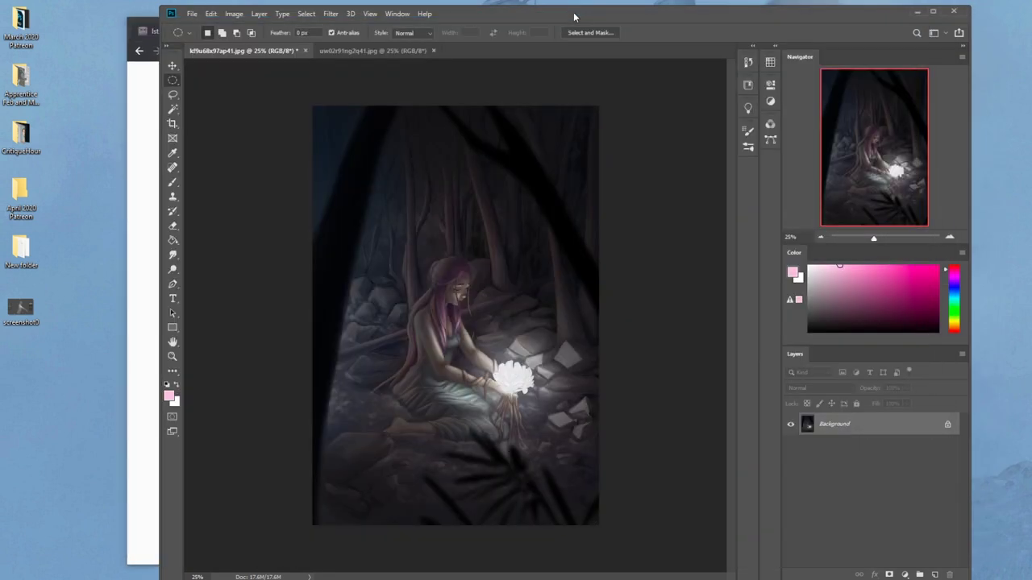
pyautogui.click(366, 50)
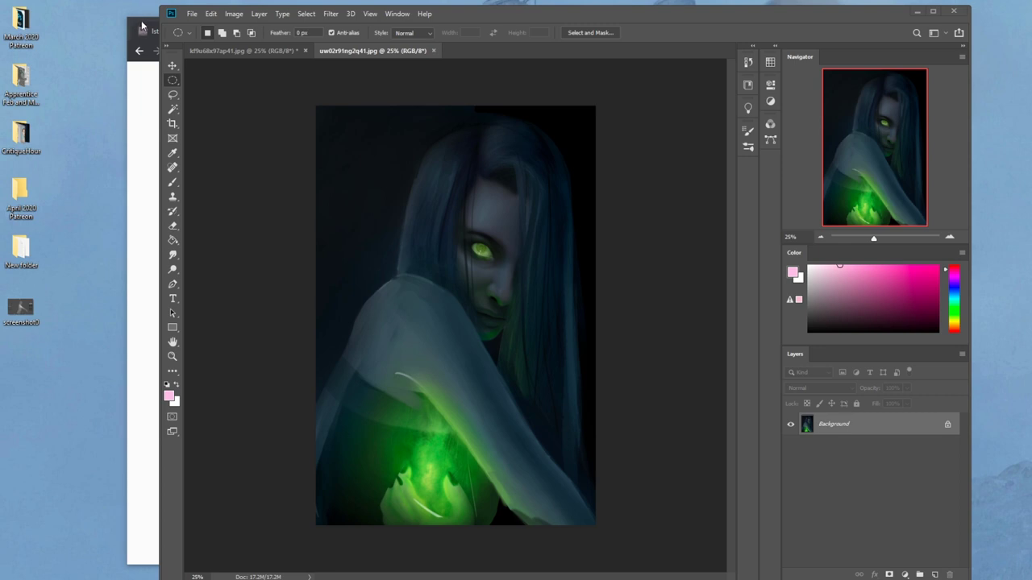
pyautogui.click(145, 29)
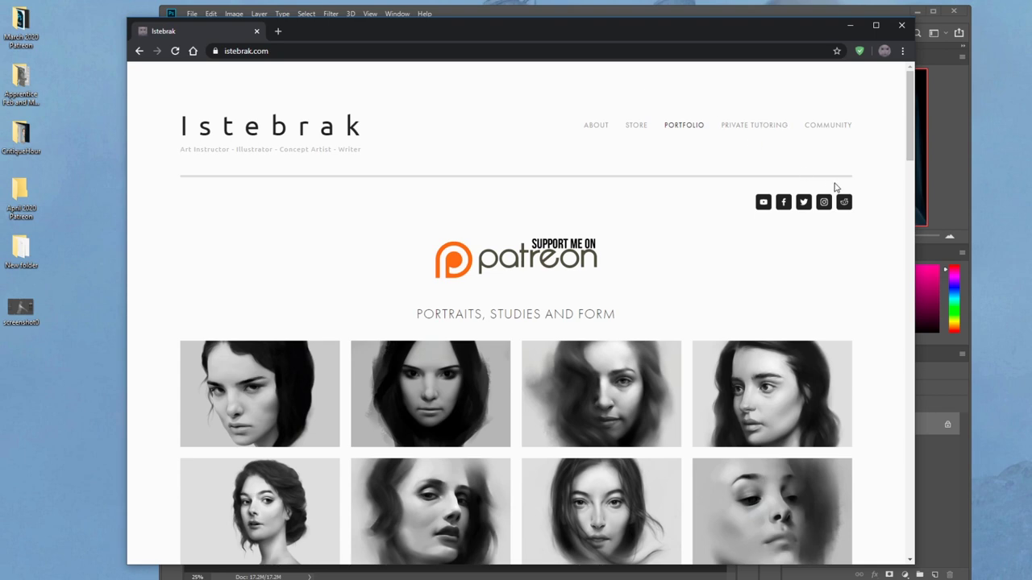
pyautogui.click(679, 11)
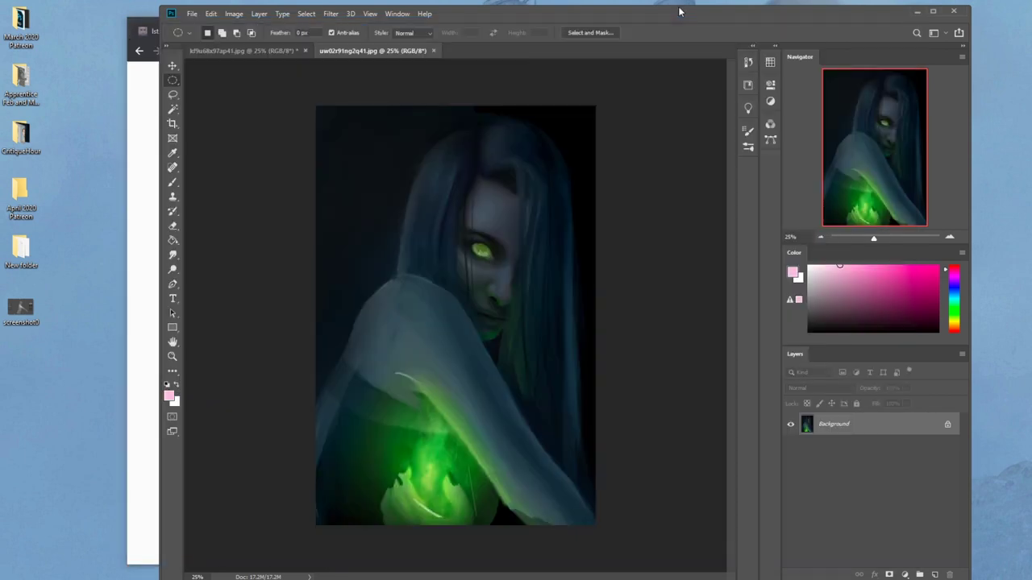
pyautogui.click(145, 24)
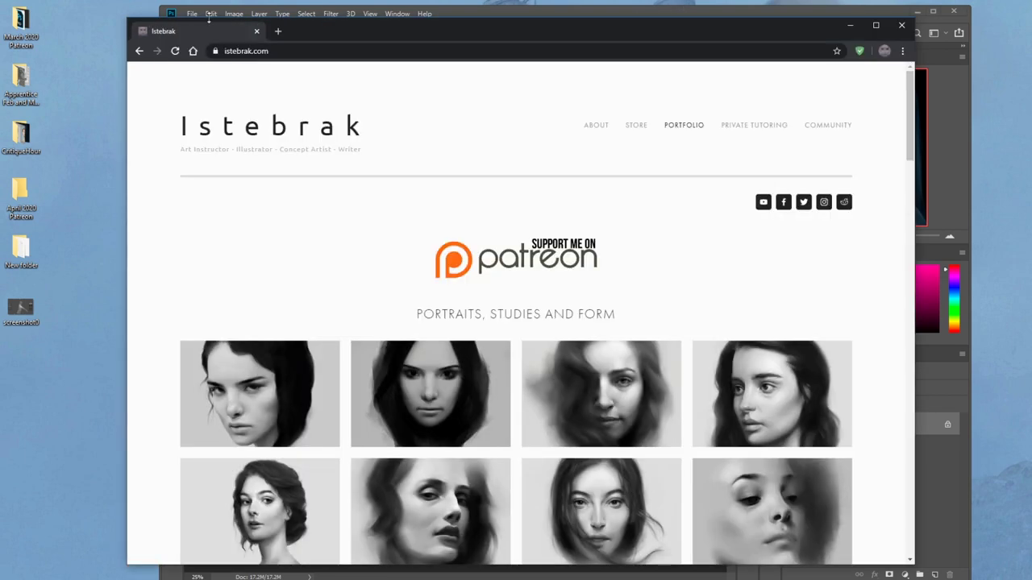
# - Open the r/istebrak Reddit community in two new tabs from istebrak.com
pyautogui.click(844, 203)
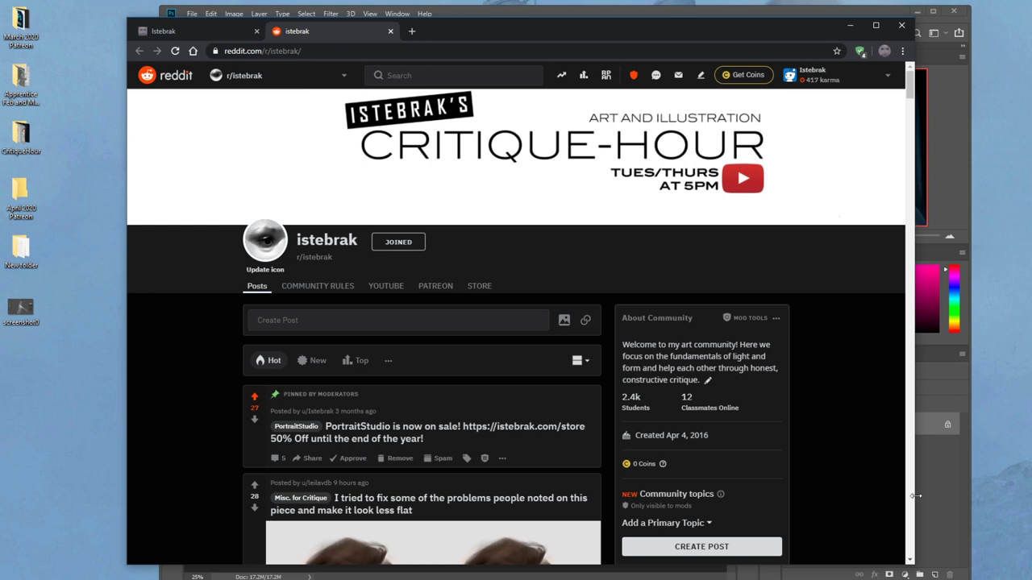
pyautogui.press('super+alt+d')
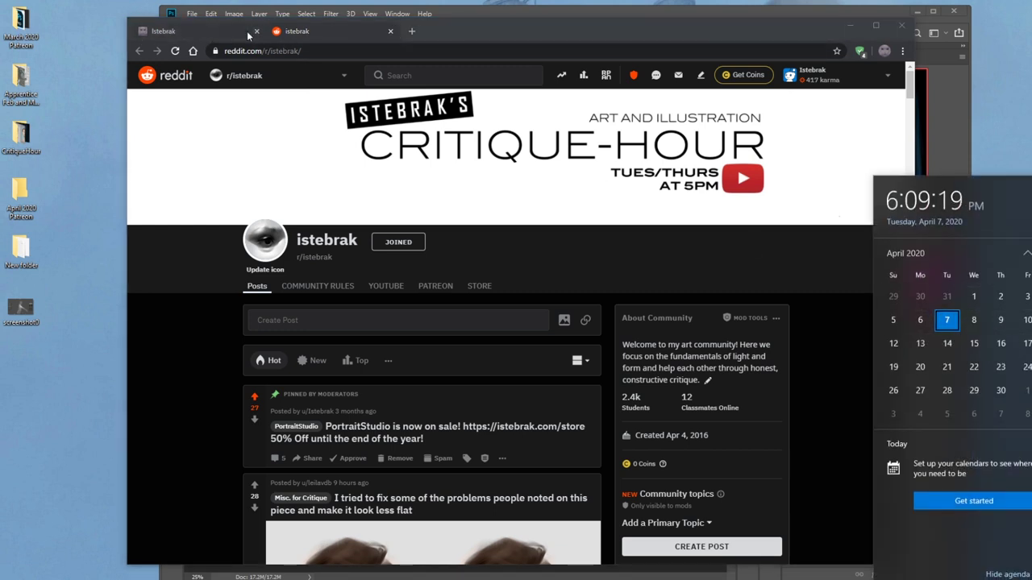
pyautogui.click(197, 30)
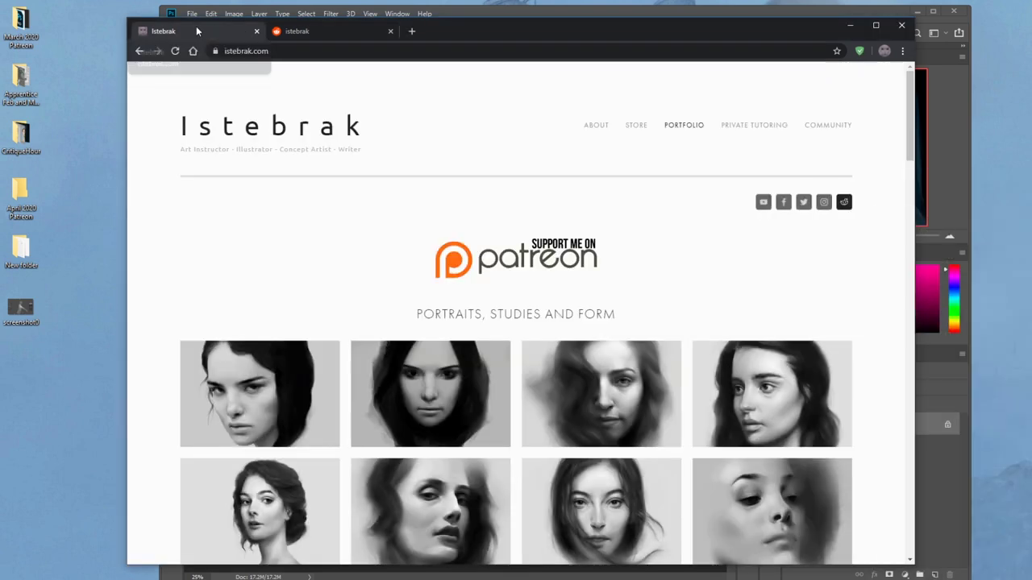
pyautogui.click(844, 202)
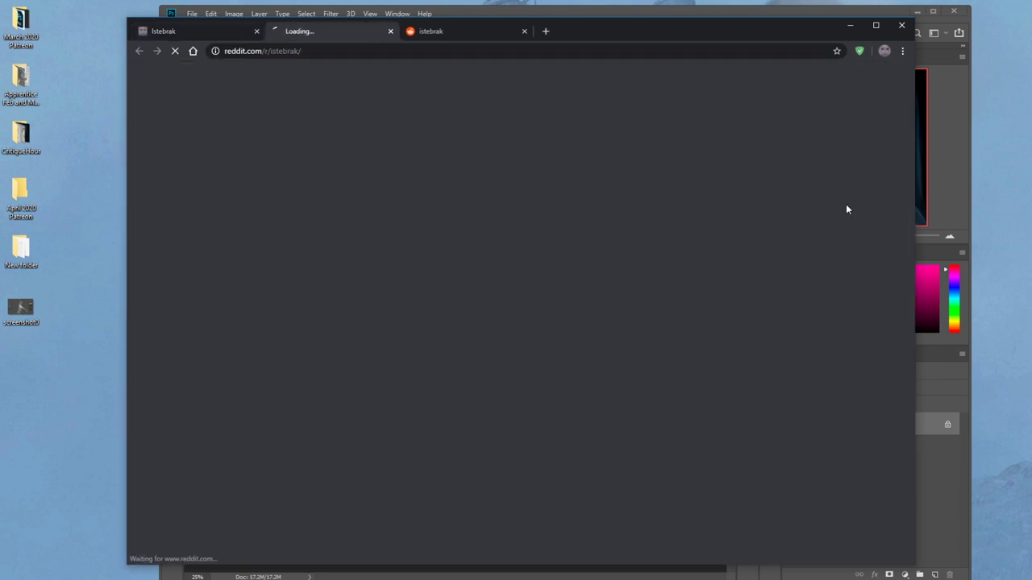
pyautogui.click(211, 31)
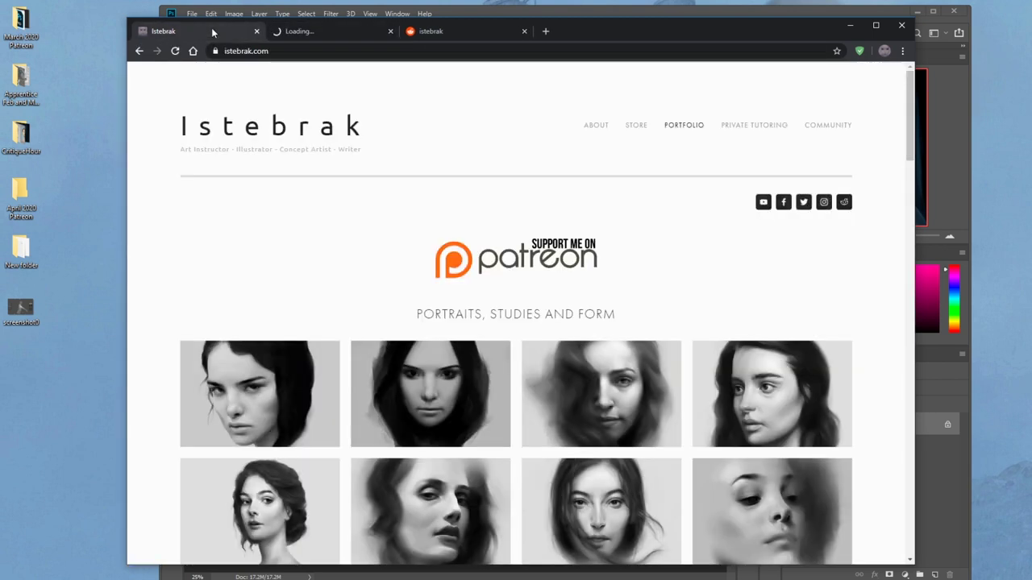
# - Visit the site's store, open the Patreon page, and view the r/istebrak tab before returning to Photoshop
pyautogui.click(637, 127)
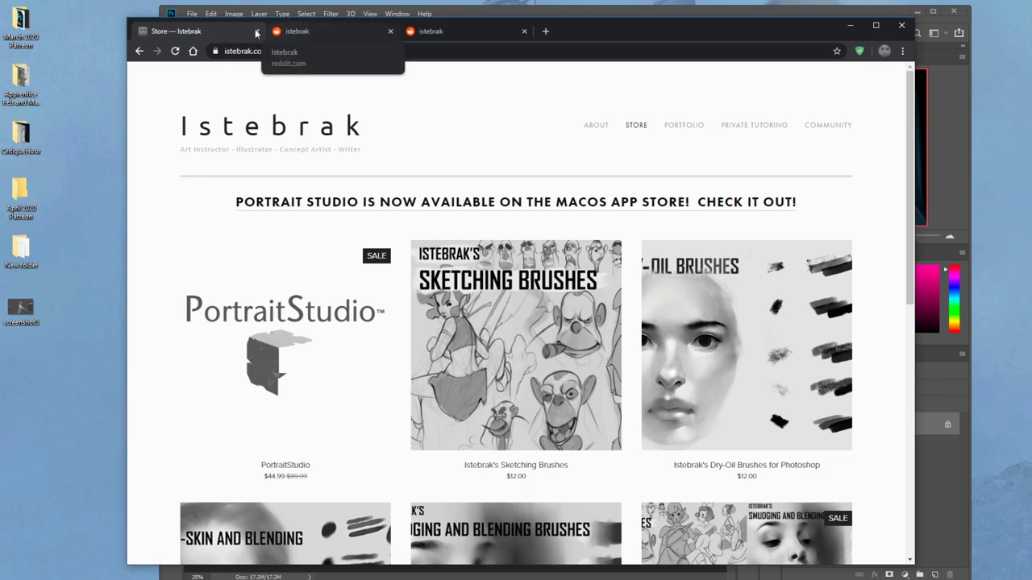
pyautogui.click(250, 126)
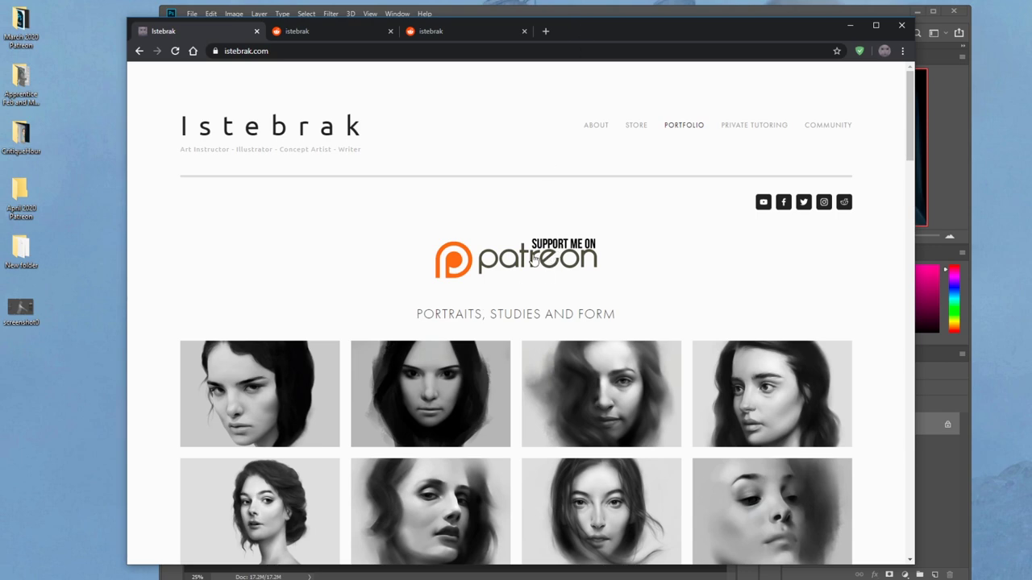
pyautogui.click(533, 259)
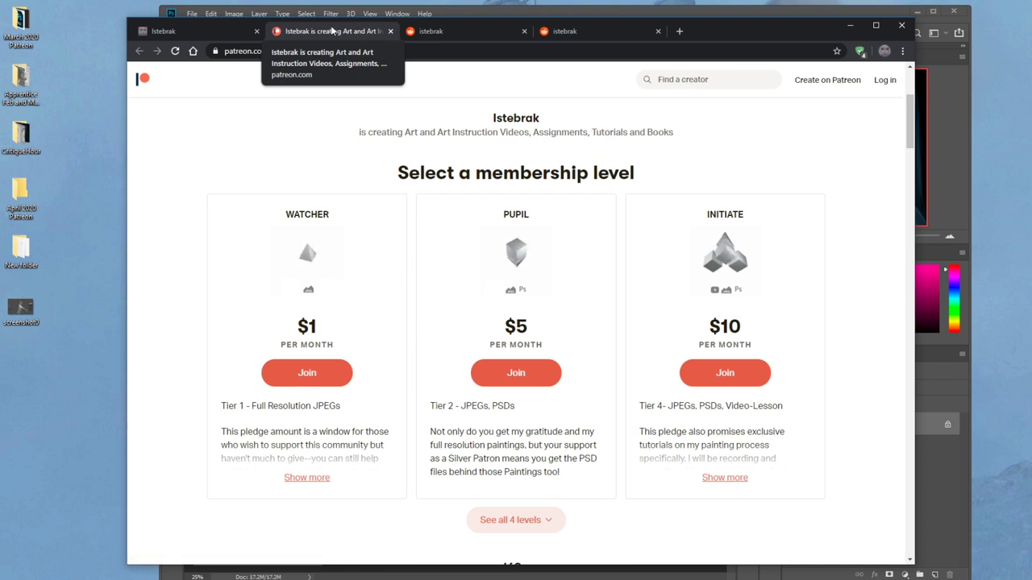
pyautogui.click(494, 29)
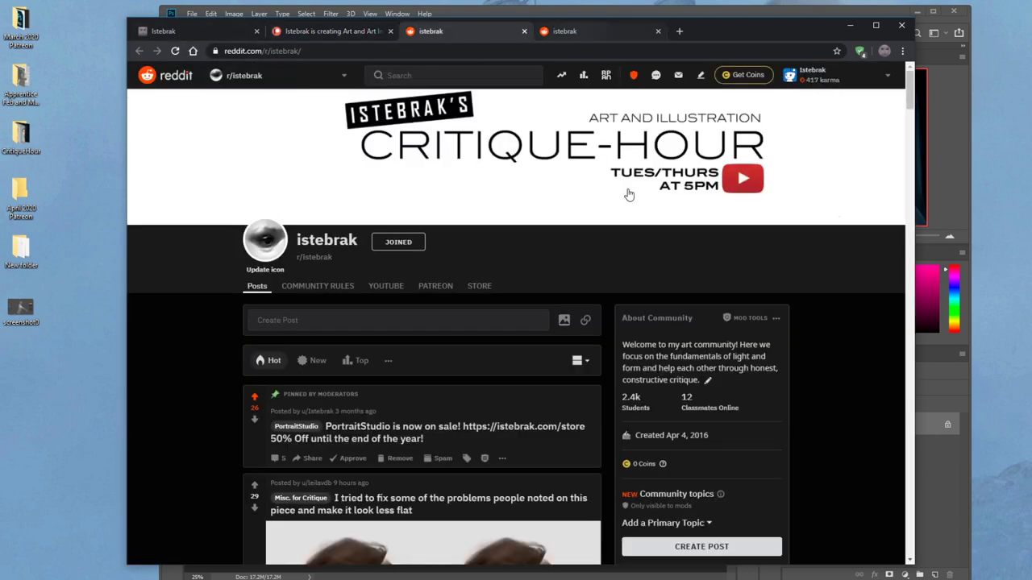
pyautogui.doubleClick(631, 396)
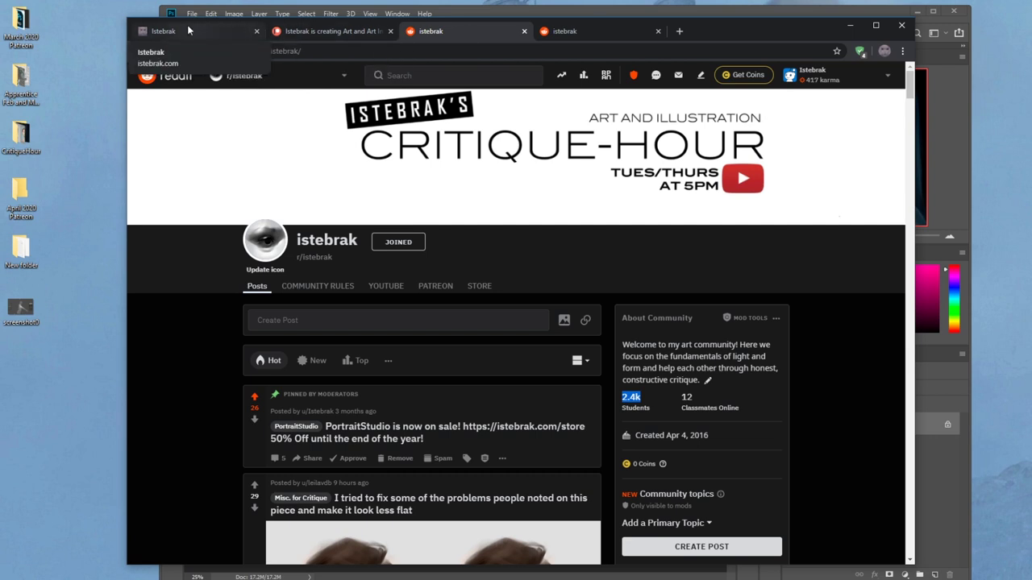
pyautogui.click(525, 12)
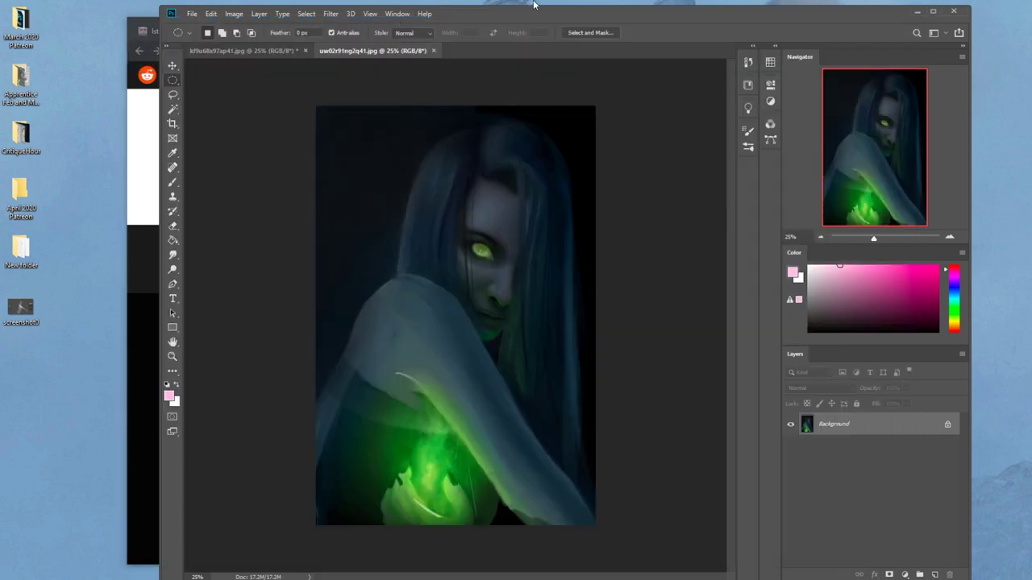
# - Close the portrait, save the forest painting as JPEG while closing it, and return to Reddit
pyautogui.click(434, 50)
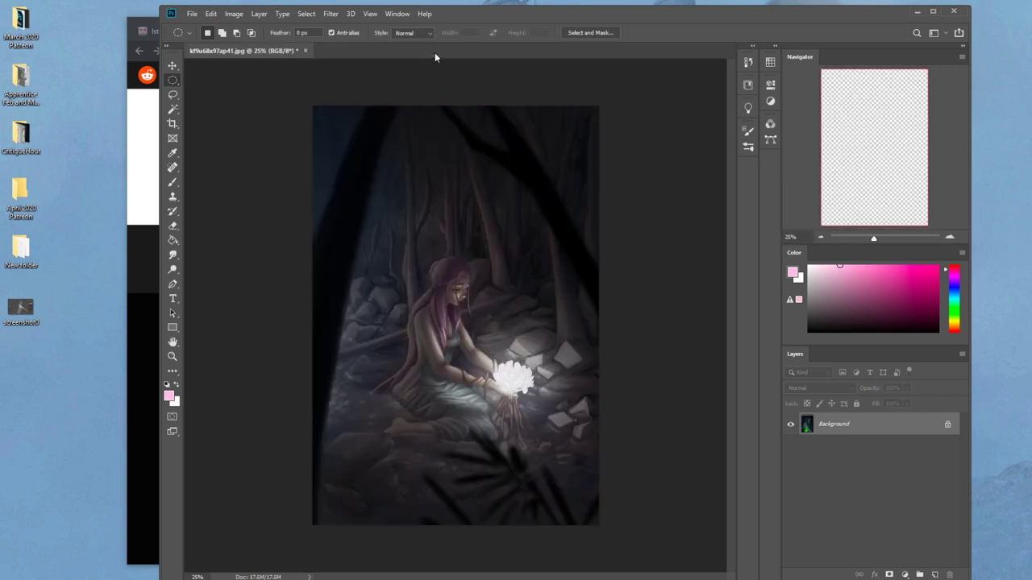
pyautogui.click(305, 51)
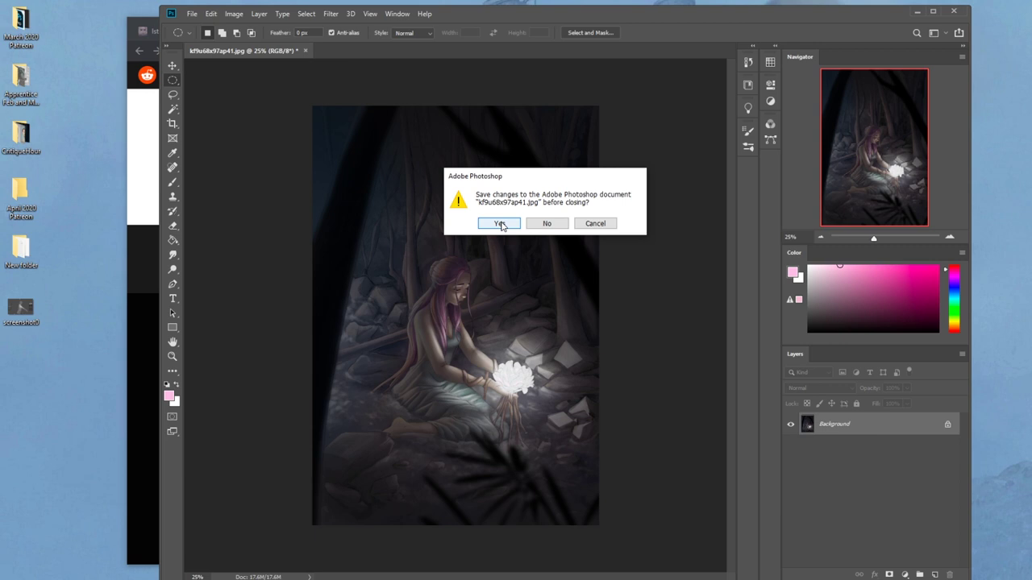
pyautogui.click(498, 224)
pyautogui.click(605, 143)
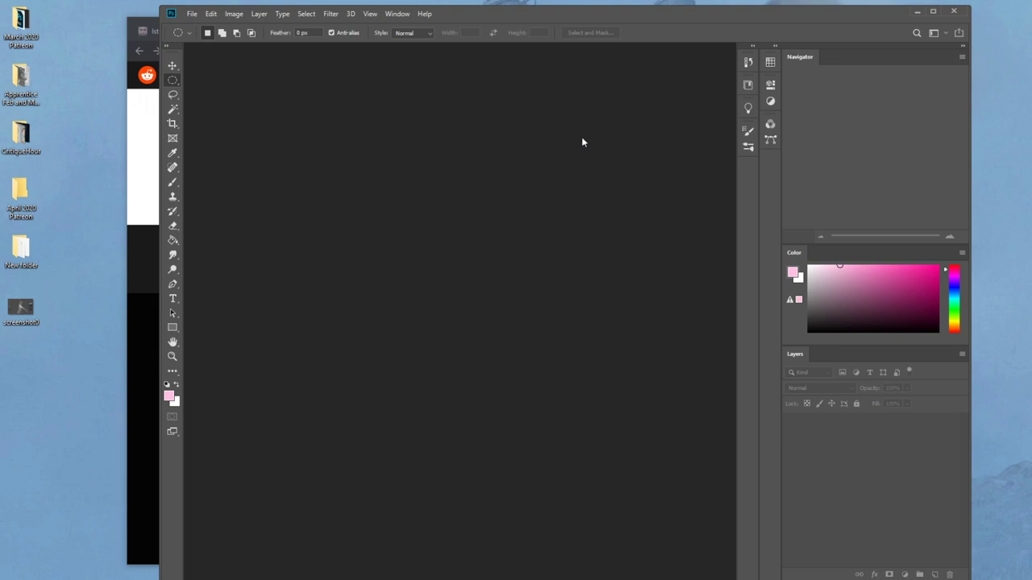
pyautogui.click(131, 22)
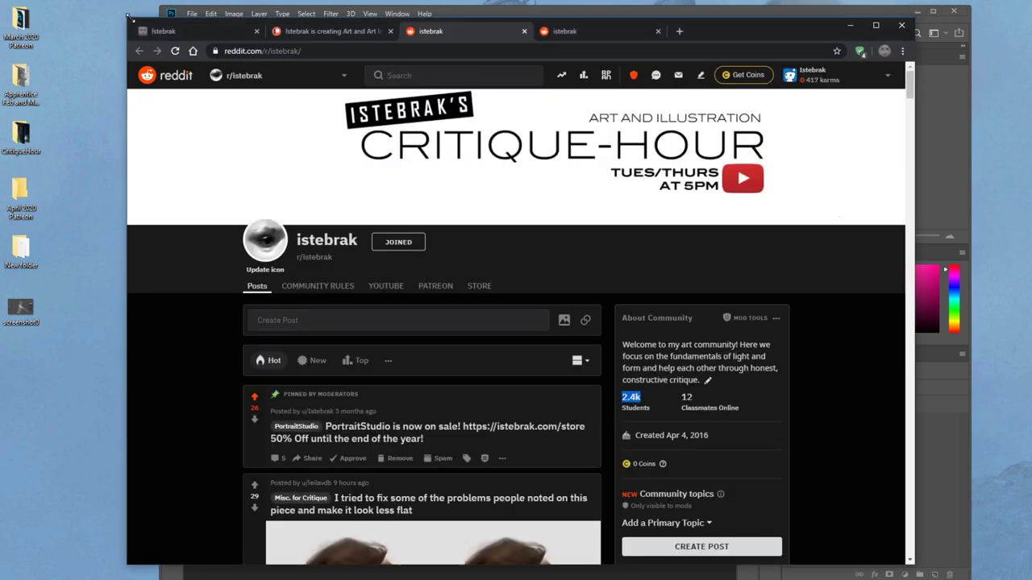
# - Open the Windows taskbar calendar showing April 2020 beside the Reddit page
pyautogui.click(141, 8)
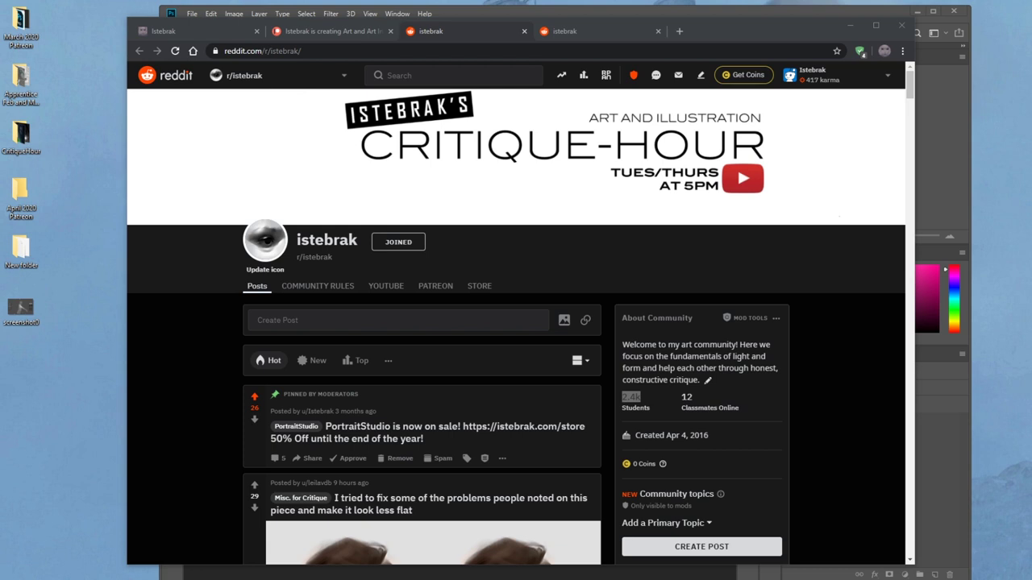
pyautogui.click(1011, 579)
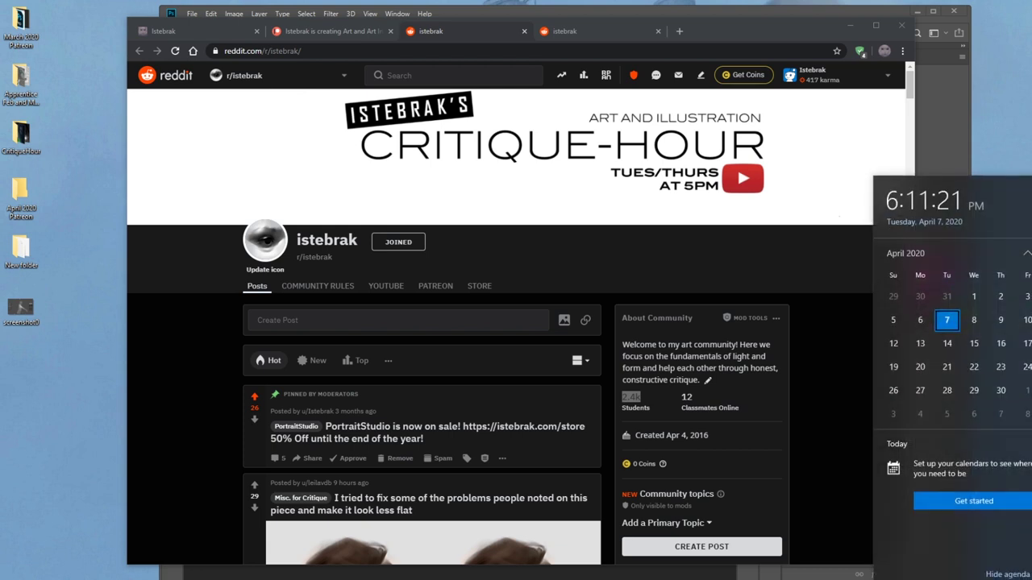